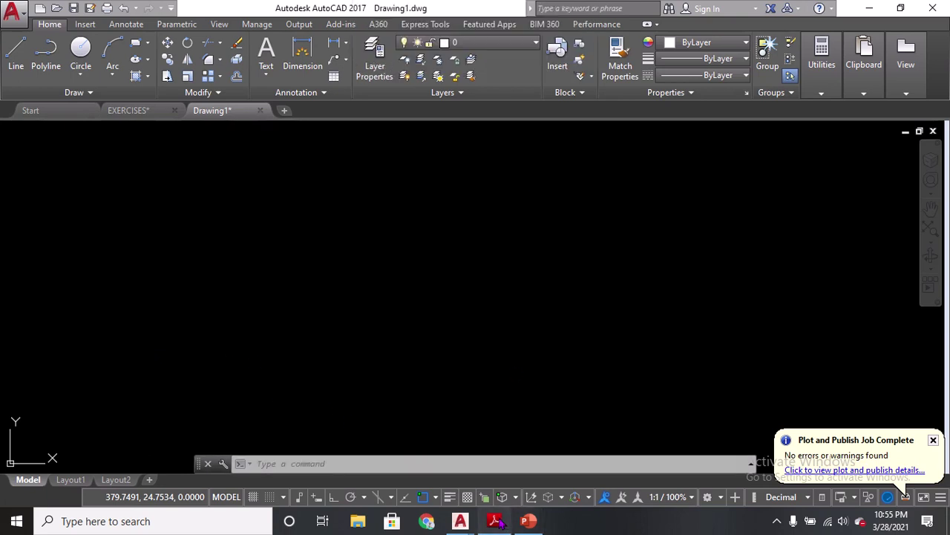
Step: Switch to COMP423_MODULE01.pdf in Adobe Reader and examine the dimensions and spacing of the pattern frames
click(494, 521)
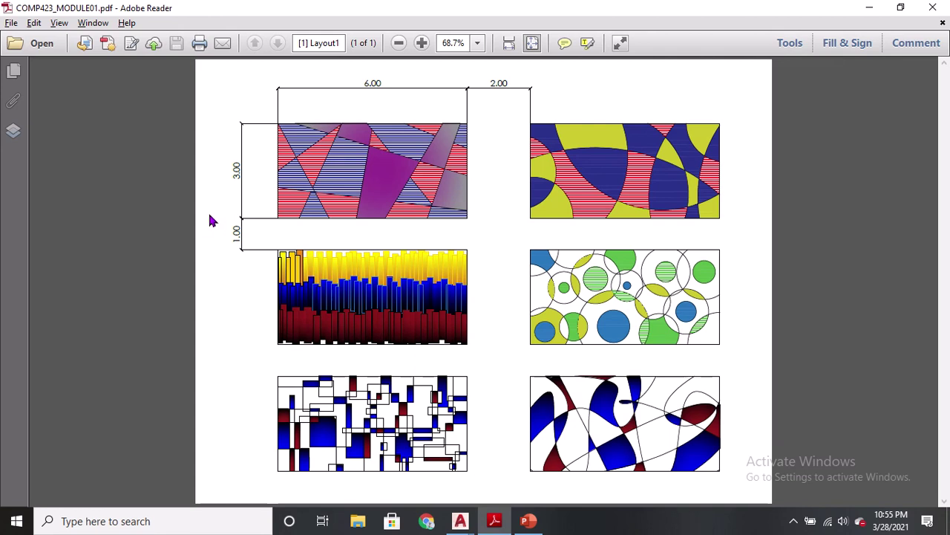
ctrl+scroll(217, 183, up, 2)
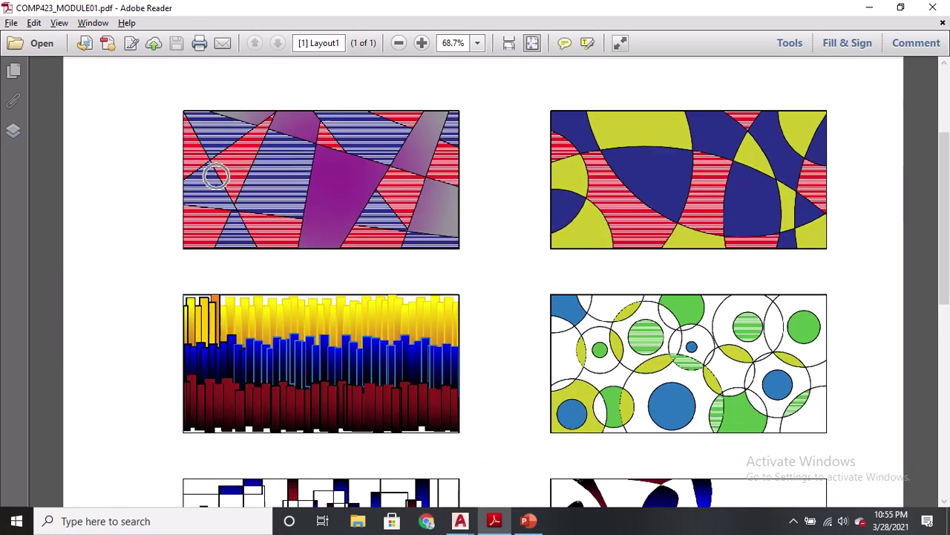
ctrl+scroll(218, 183, up, 1)
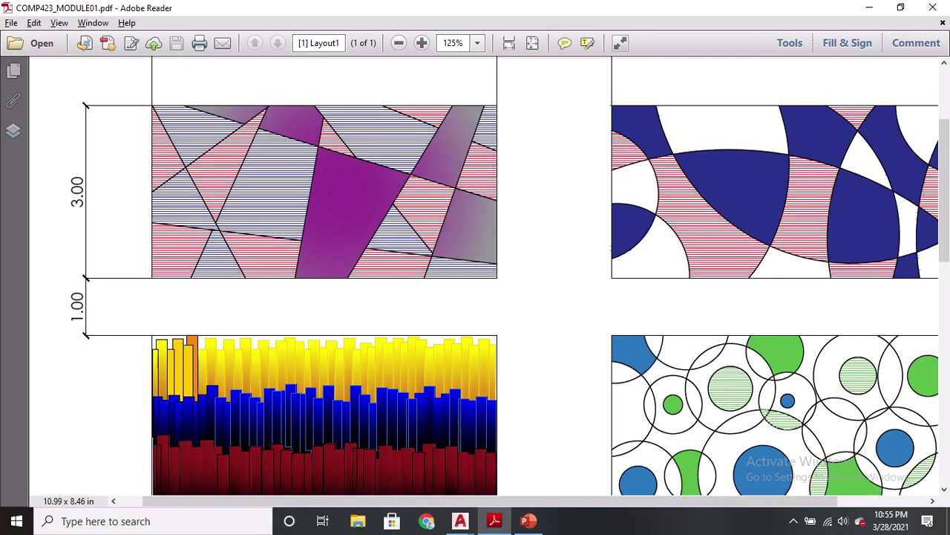
scroll(218, 183, up, 2)
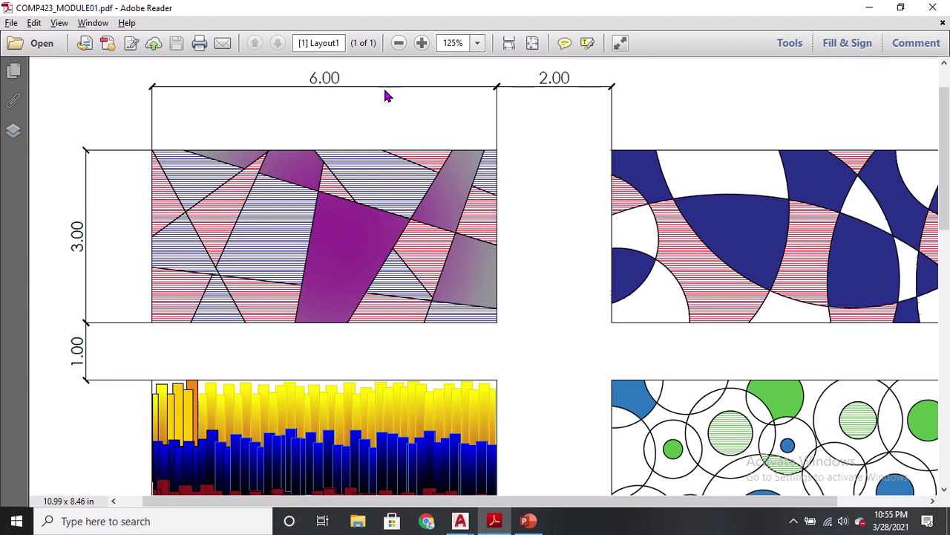
click(325, 82)
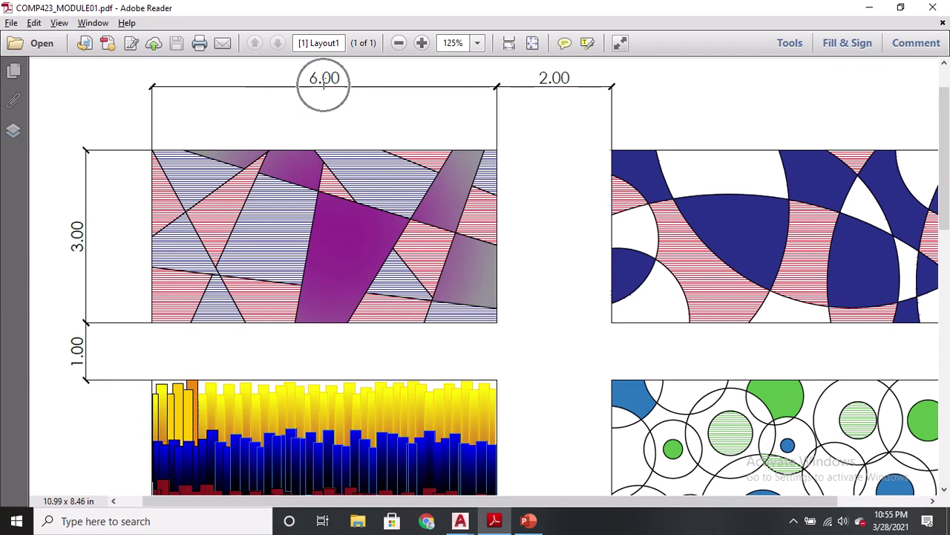
scroll(319, 144, down, 1)
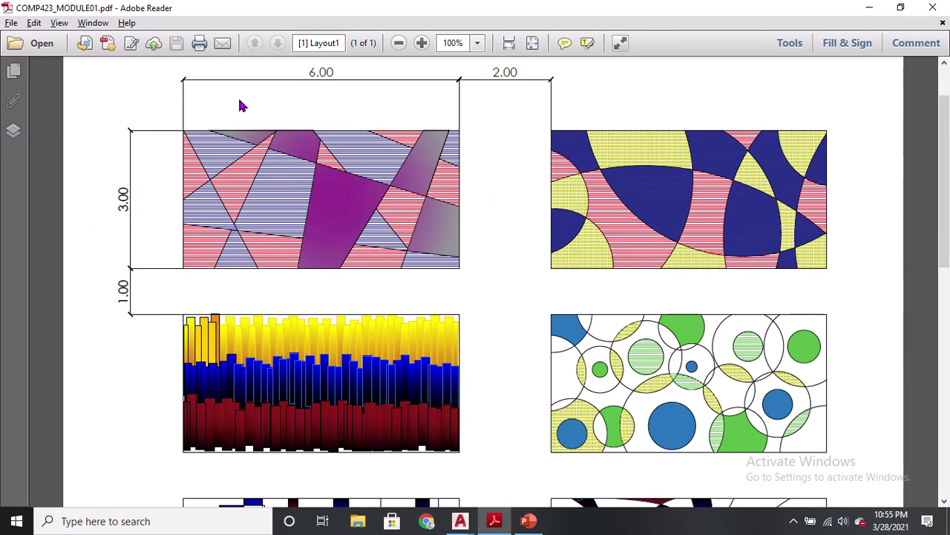
scroll(247, 310, down, 2)
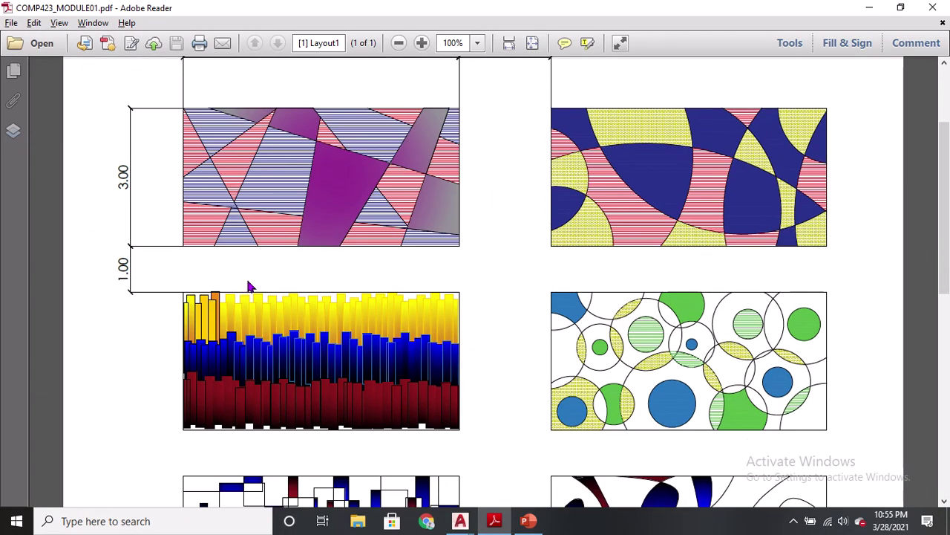
scroll(238, 272, down, 1)
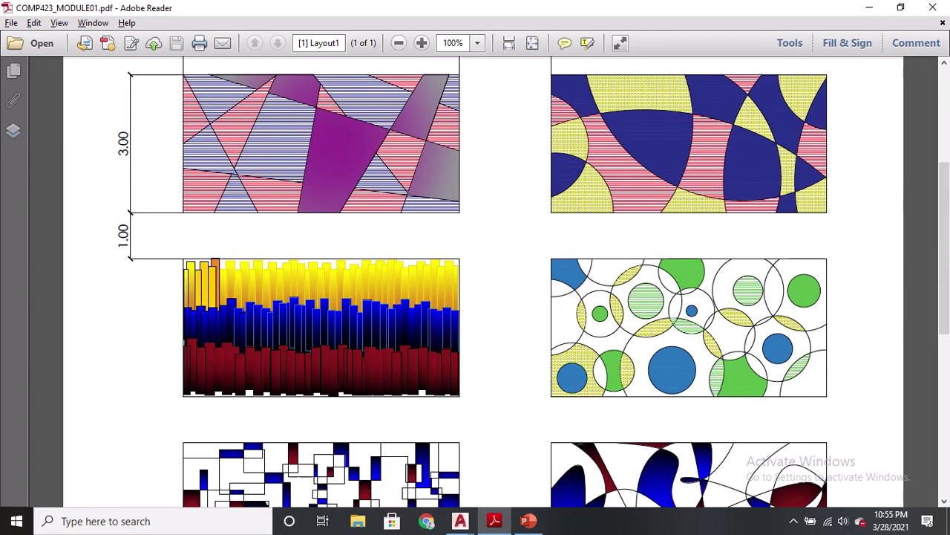
scroll(242, 443, down, 1)
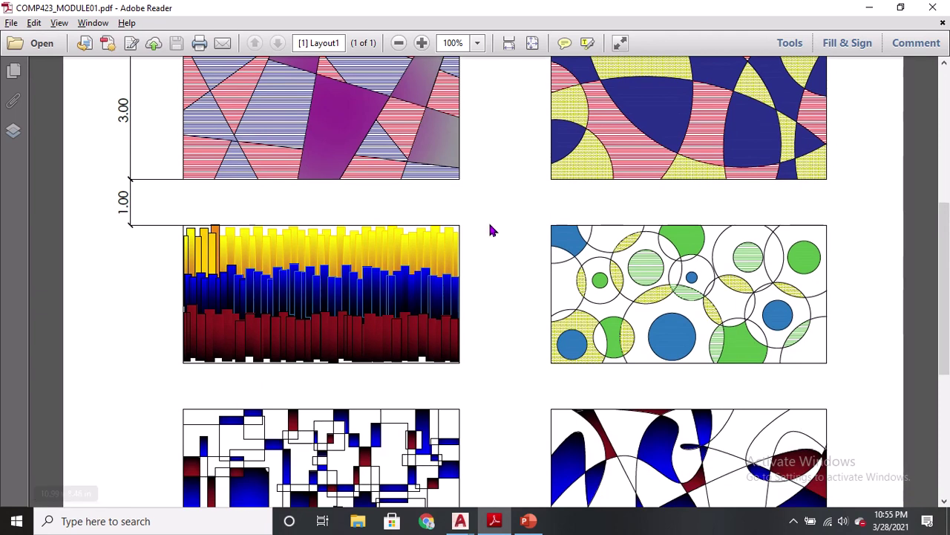
scroll(489, 220, up, 2)
scroll(491, 225, up, 2)
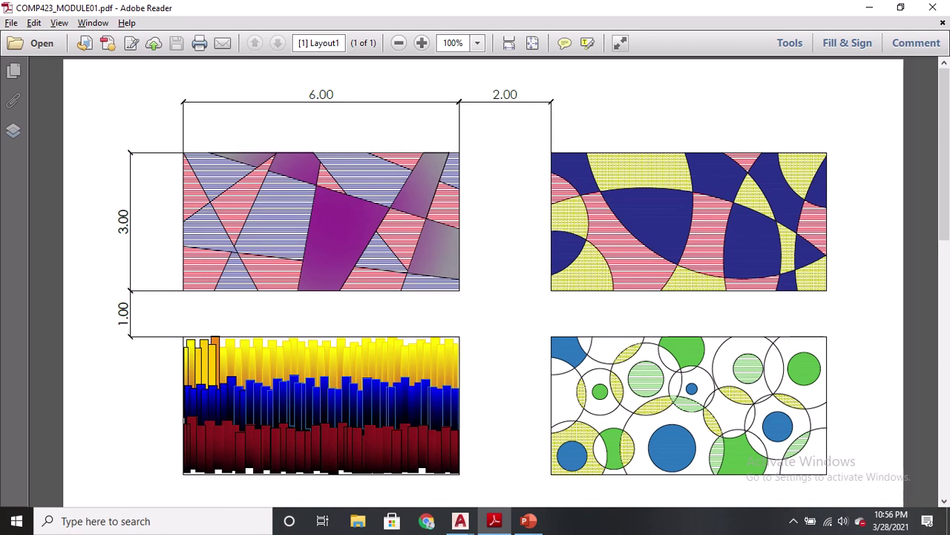
Step: Examine the shapes, hatches and gradient fills inside each frame of the exercise sheet
scroll(242, 254, down, 3)
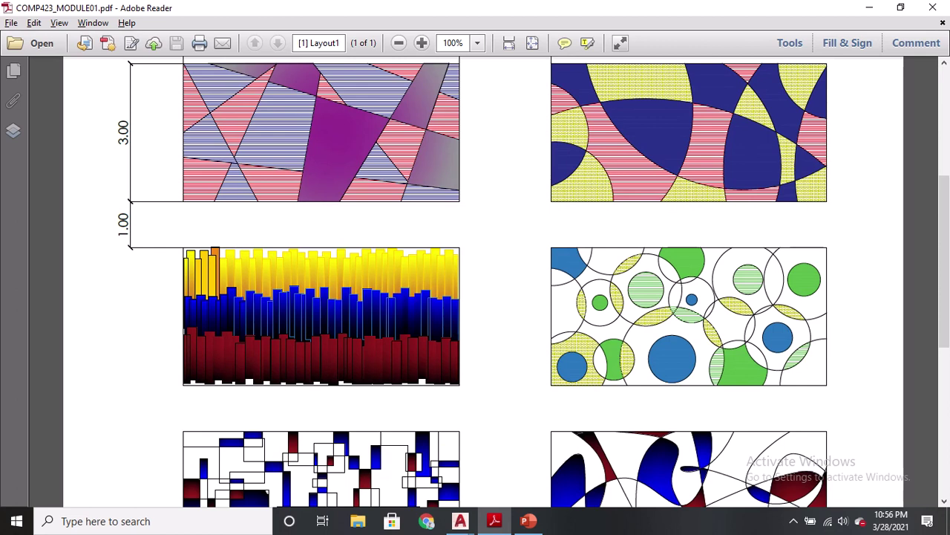
scroll(475, 282, down, 1)
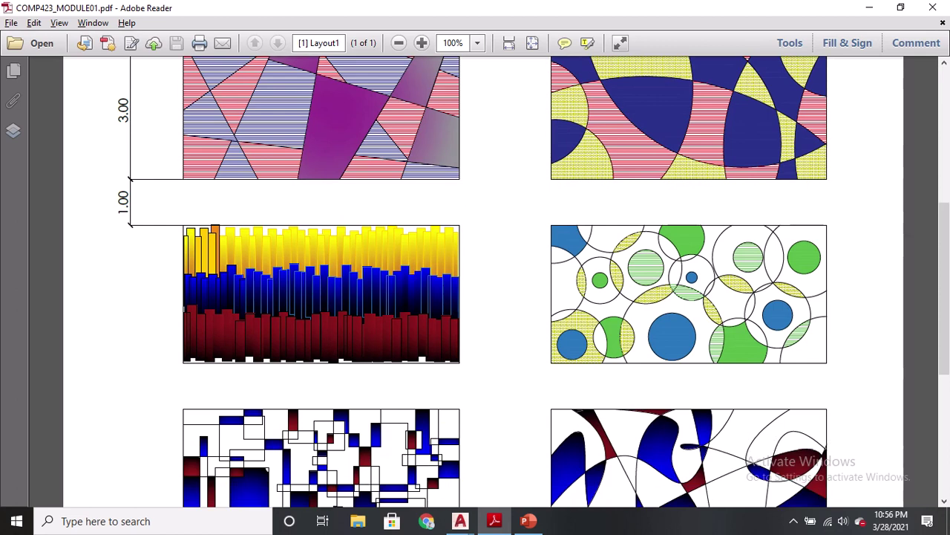
scroll(475, 282, down, 2)
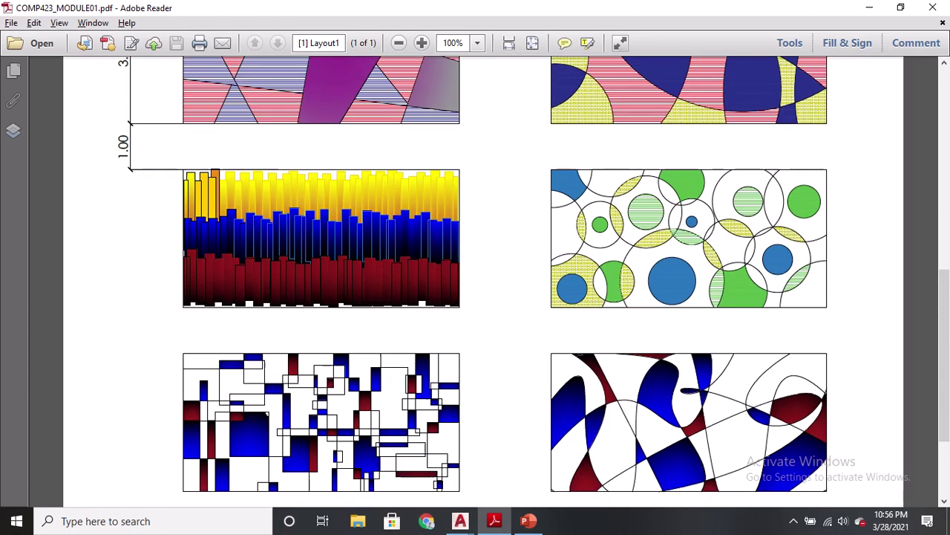
scroll(847, 234, up, 4)
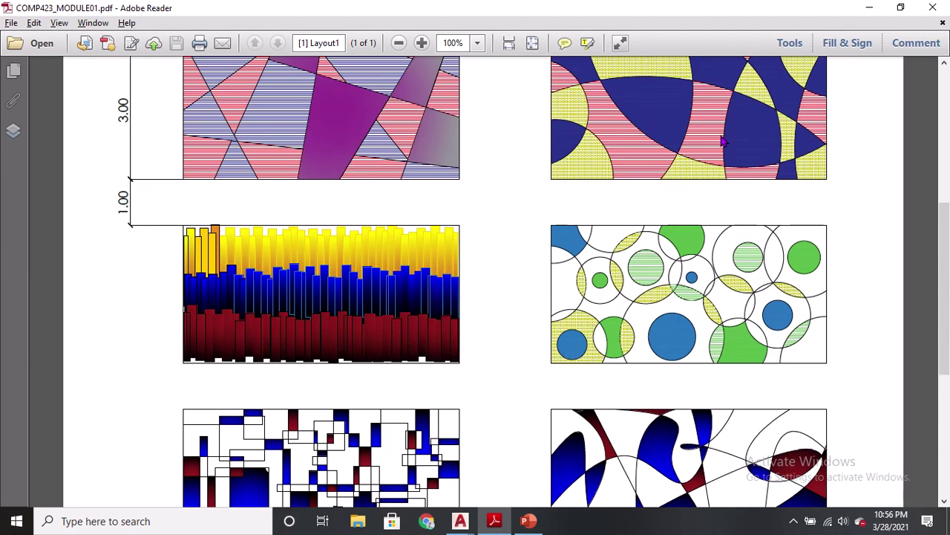
key(ctrl)
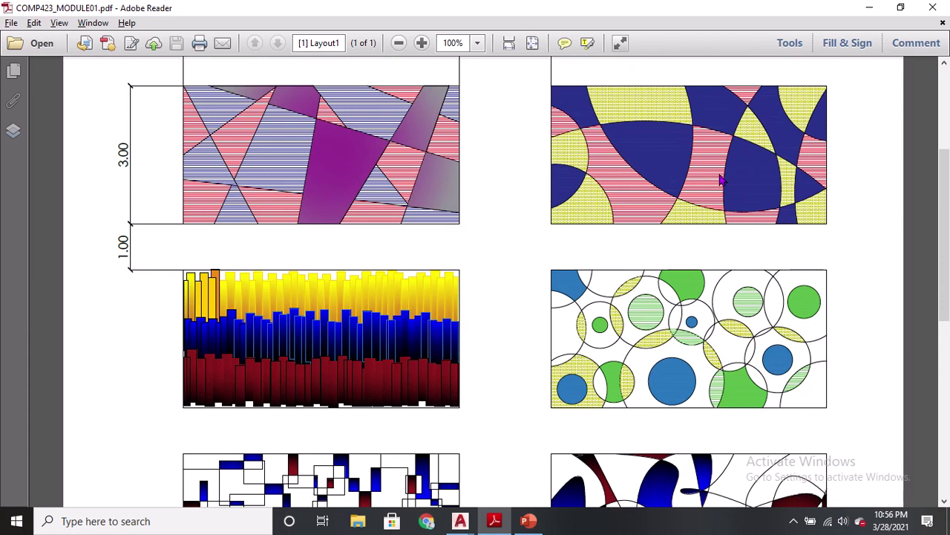
scroll(707, 356, down, 2)
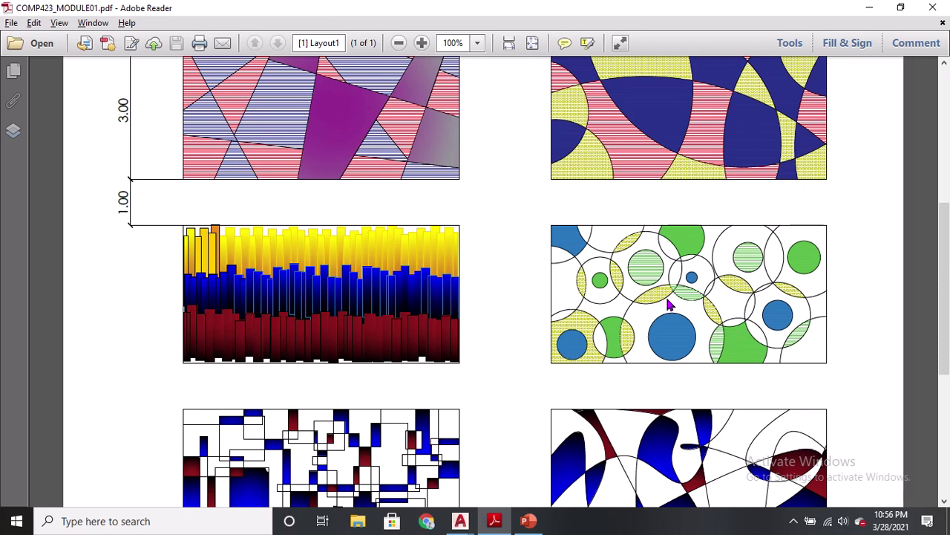
scroll(668, 305, down, 3)
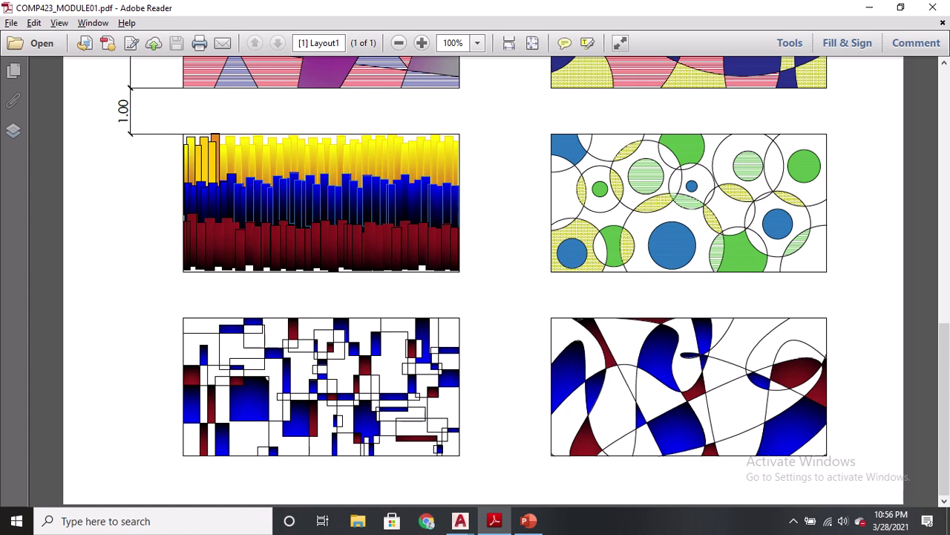
scroll(475, 282, up, 5)
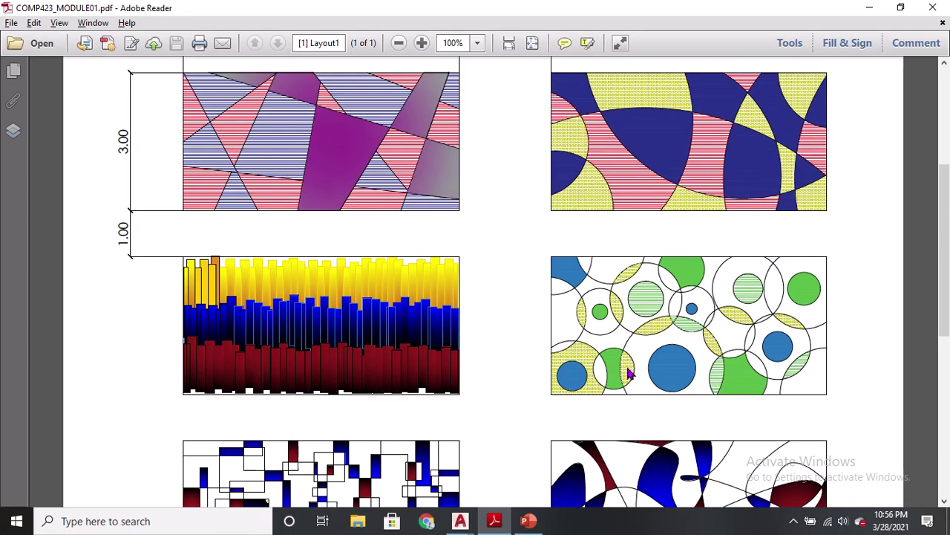
Step: Switch to the Drawing1.dwg window in AutoCAD
mouse_move(460, 522)
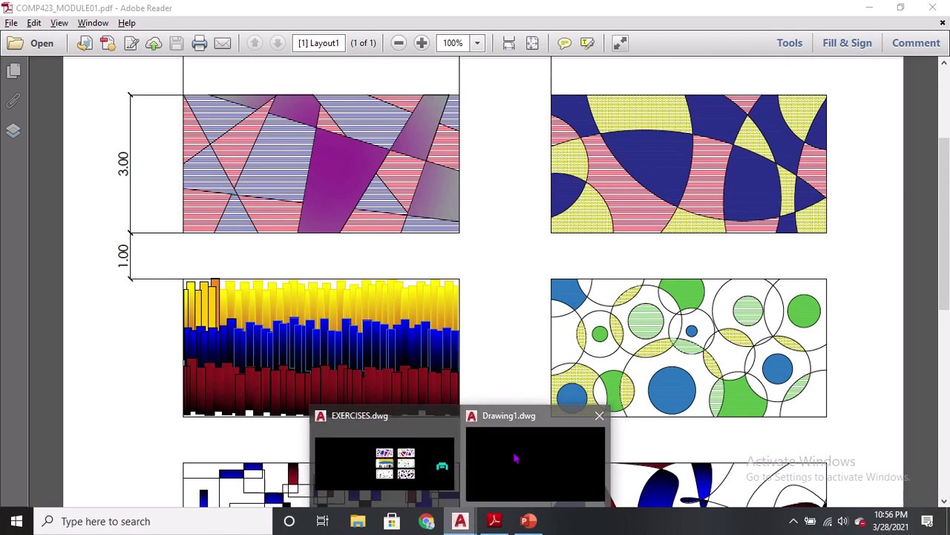
click(538, 457)
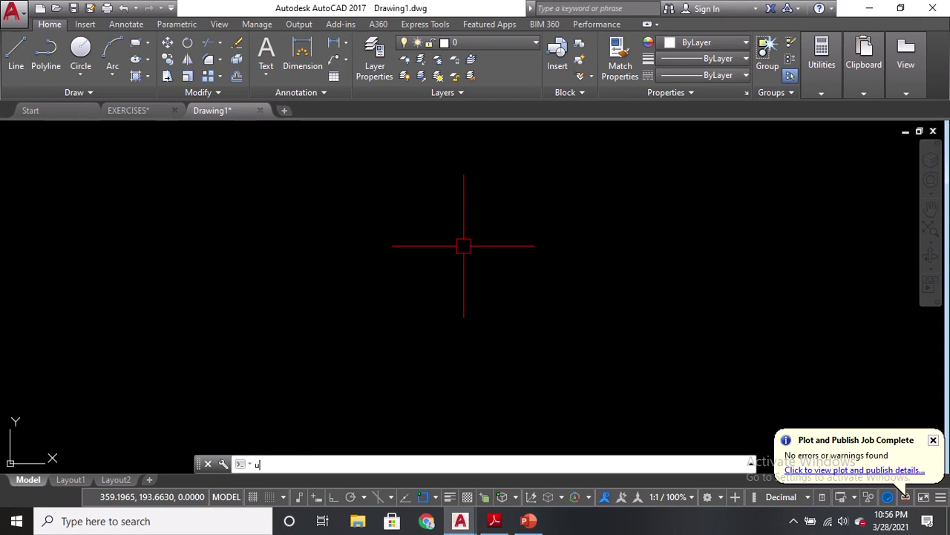
text(un)
key(BackSpace)
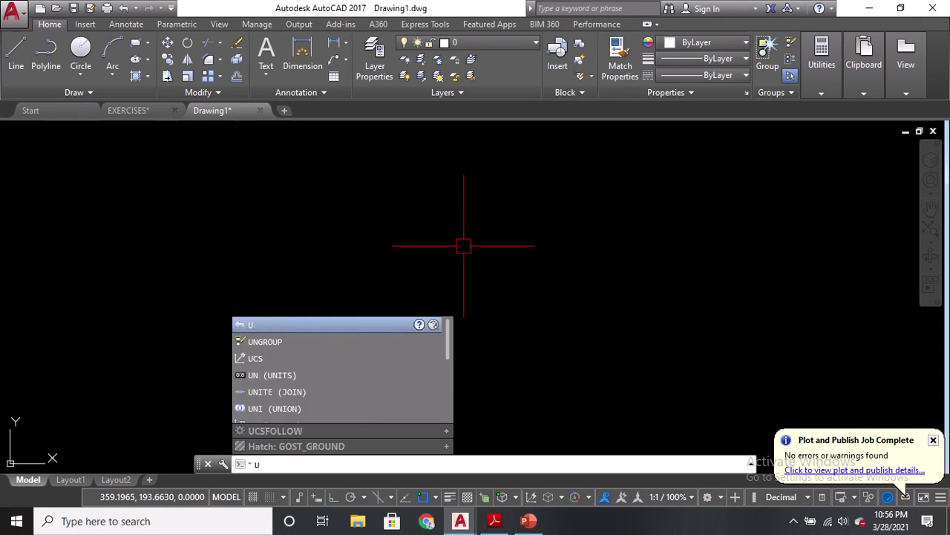
text(un)
key(BackSpace)
key(BackSpace)
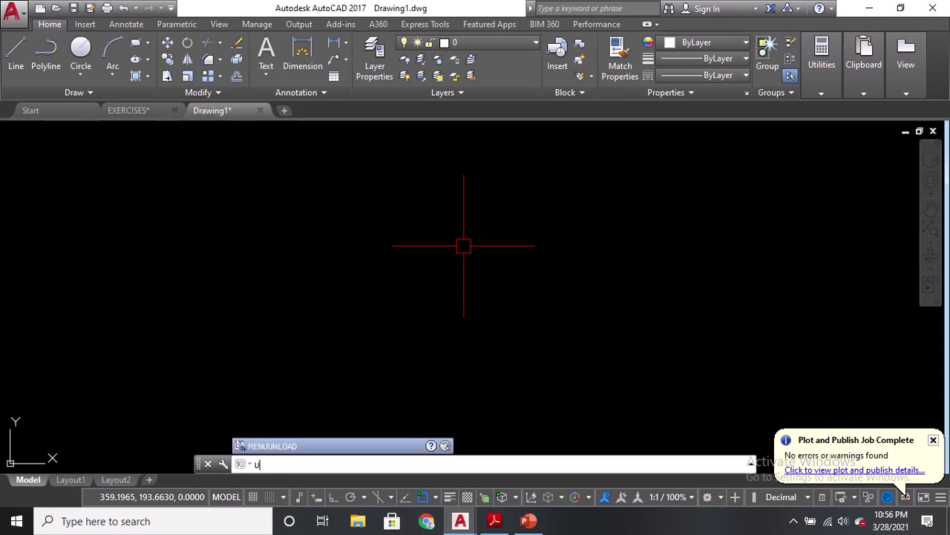
text(n)
key(Down)
key(Down)
key(Down)
key(Down)
key(Down)
key(Down)
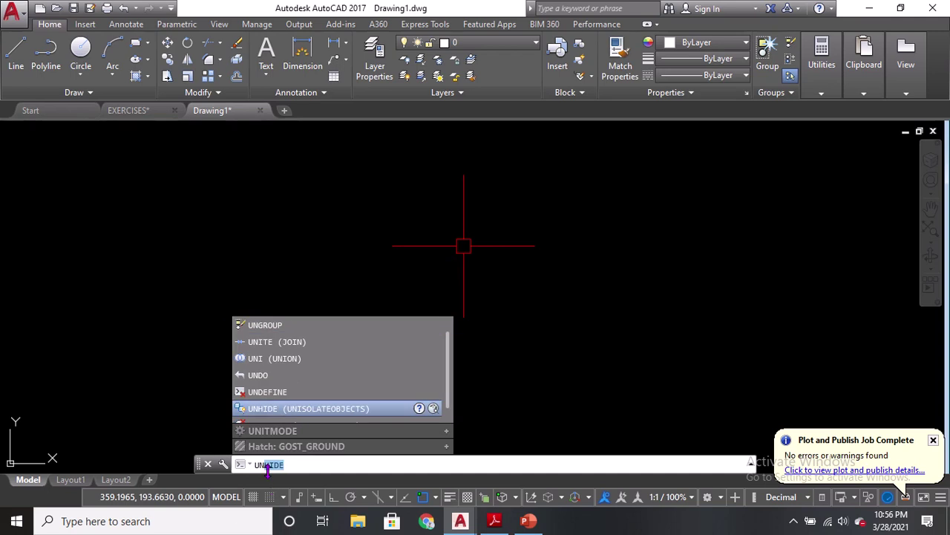
click(267, 468)
click(295, 465)
key(BackSpace)
key(BackSpace)
key(BackSpace)
key(BackSpace)
key(BackSpace)
key(BackSpace)
Step: Set the units for scaling inserted content to Meters in the Drawing Units settings and apply them
text(UN)
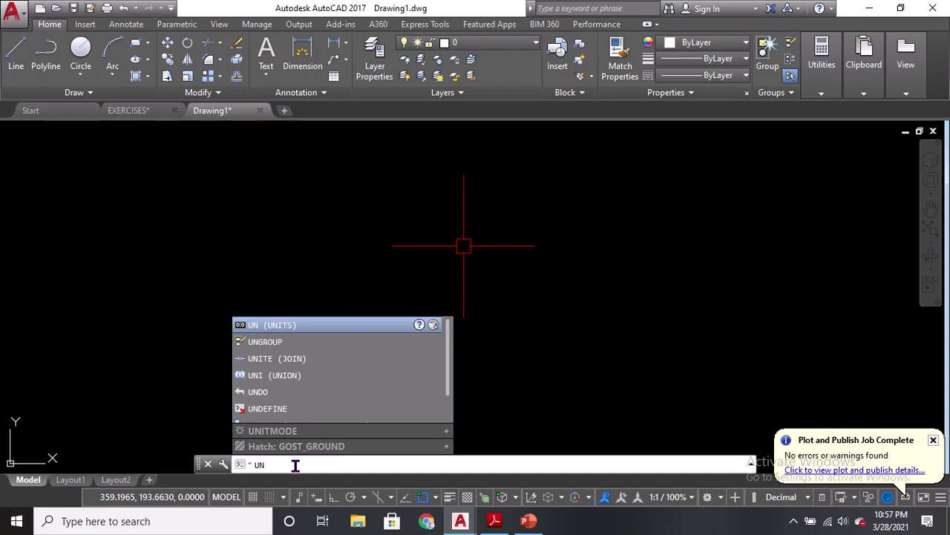
key(Return)
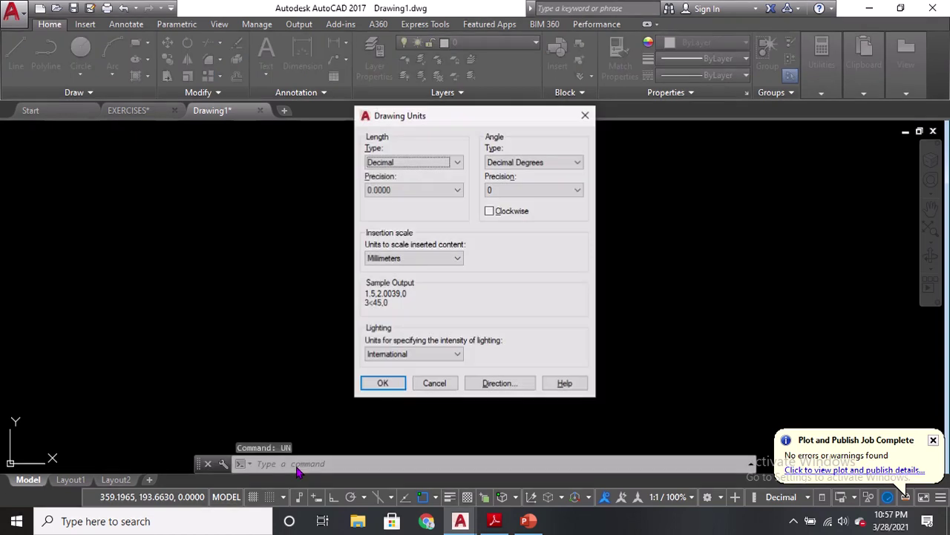
mouse_move(475, 122)
mouse_down()
mouse_move(307, 134)
mouse_move(420, 144)
mouse_up()
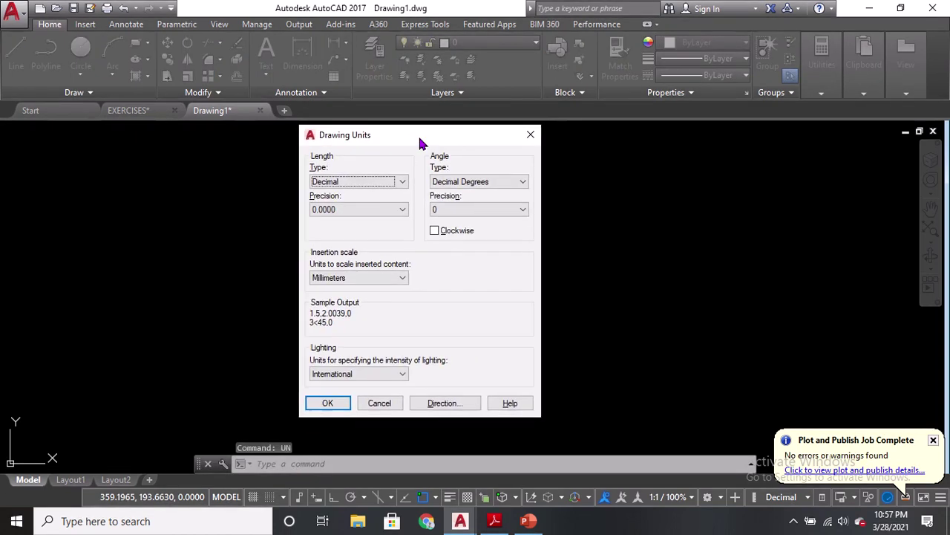
click(368, 278)
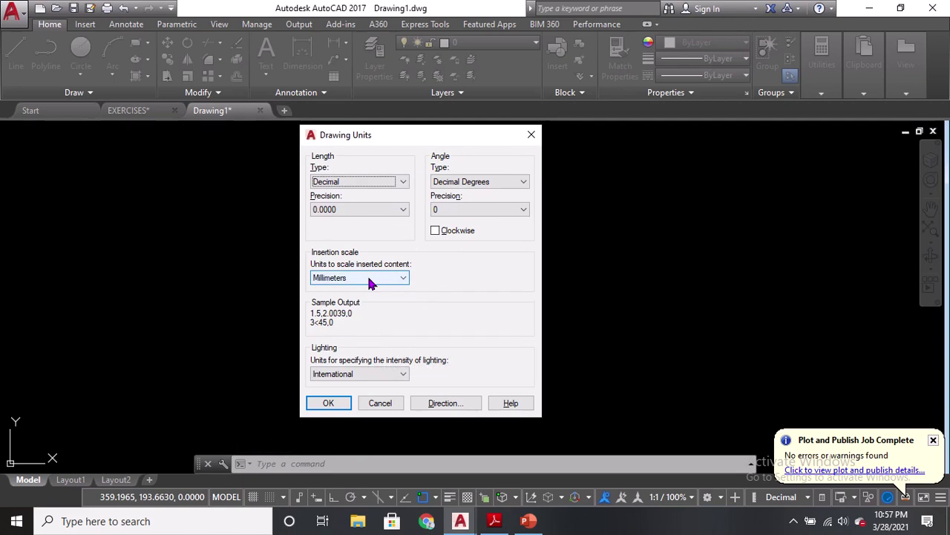
click(369, 280)
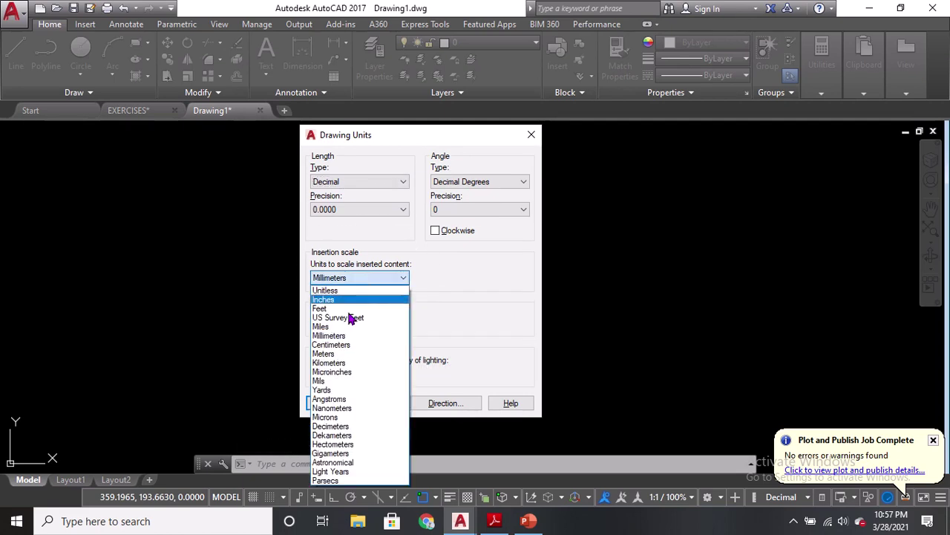
click(343, 355)
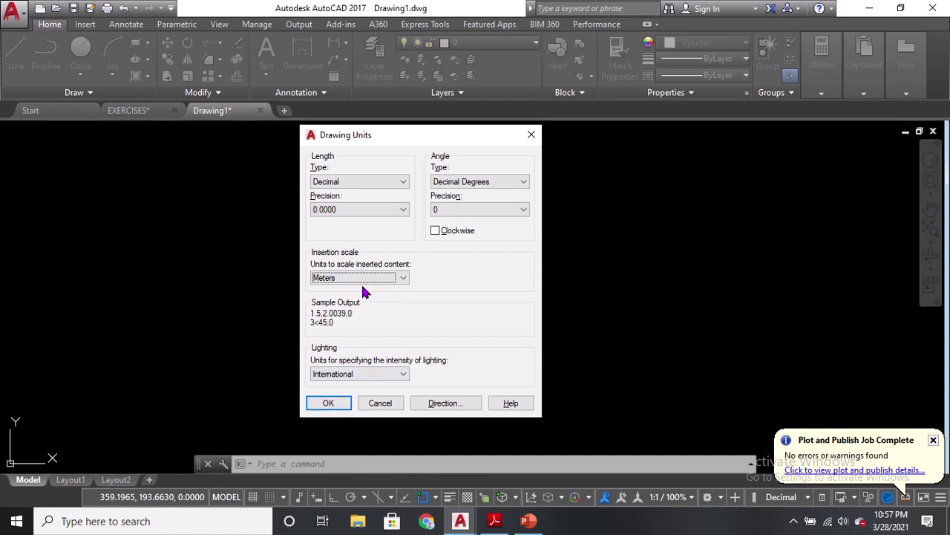
click(338, 403)
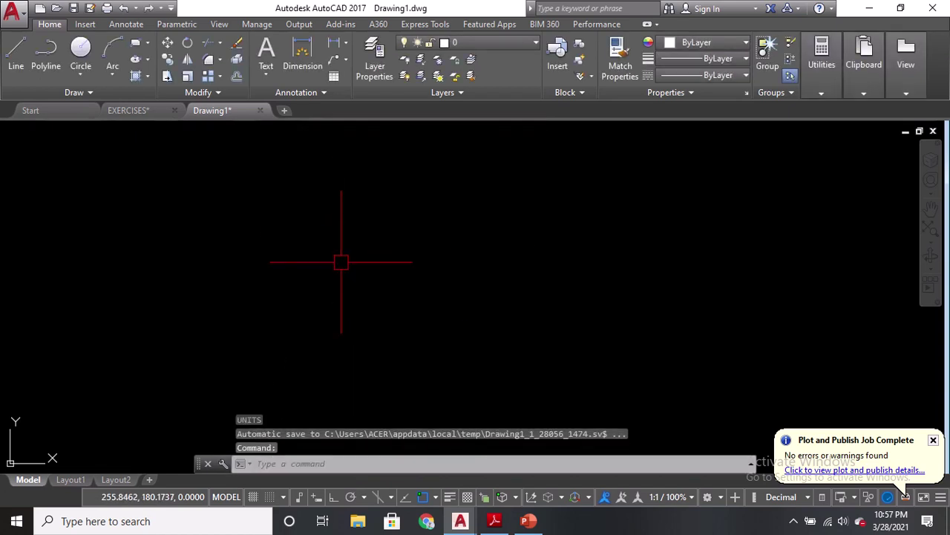
Step: Start the Rectangle command and turn object snap off
text(REC)
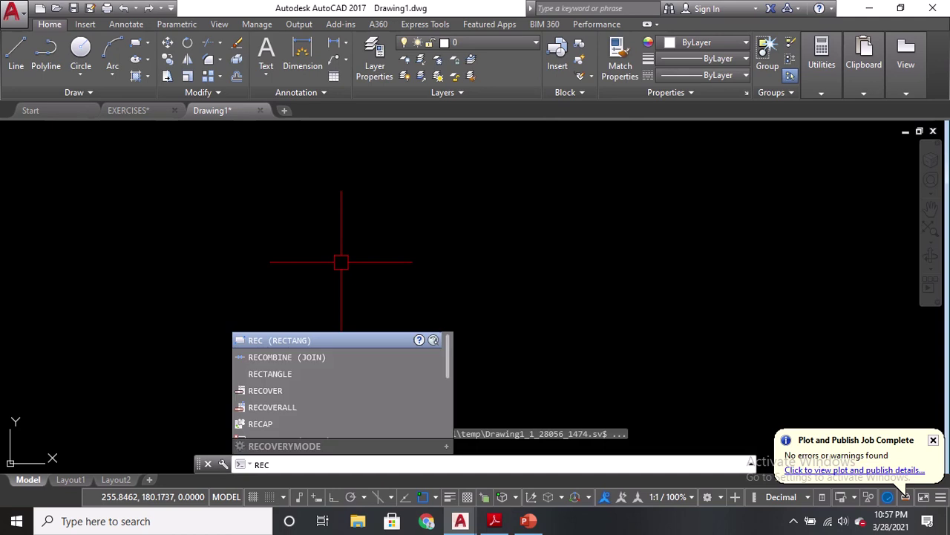
key(Return)
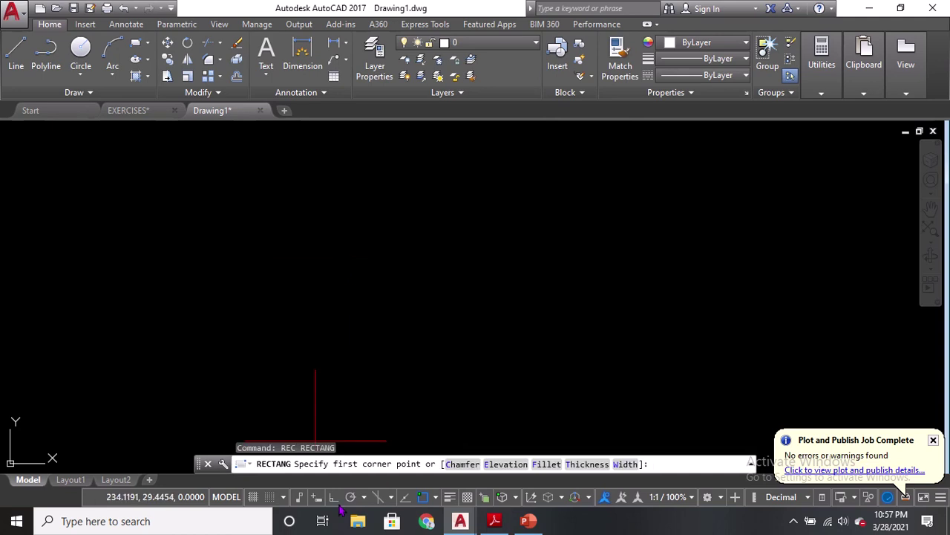
click(382, 464)
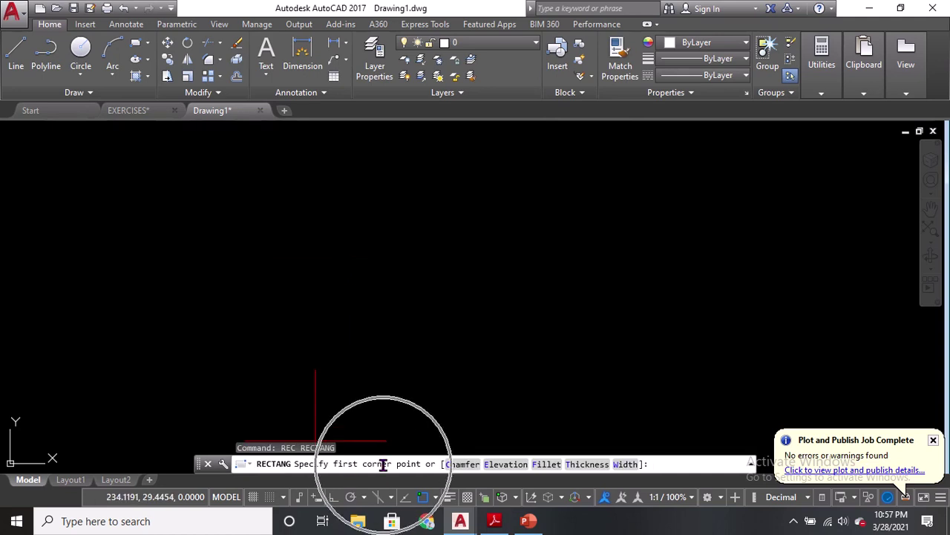
click(405, 463)
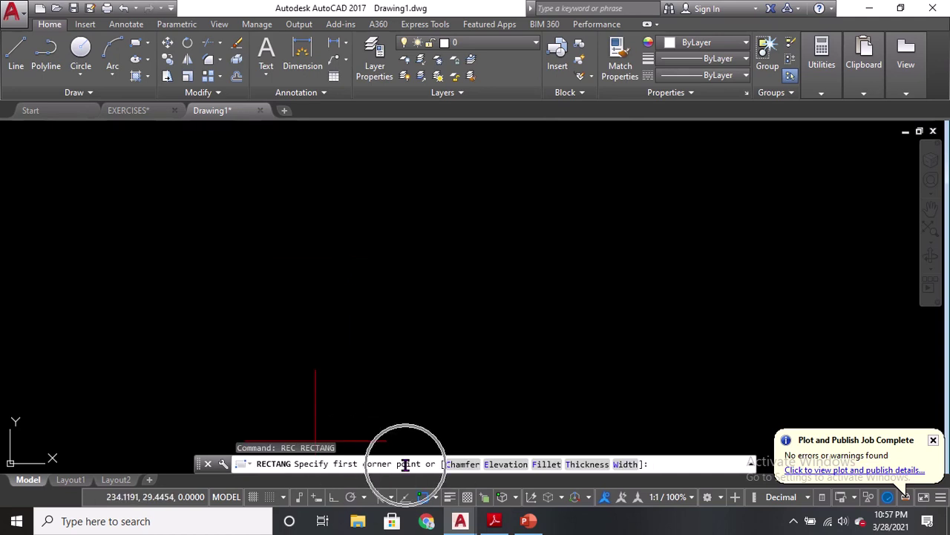
click(345, 237)
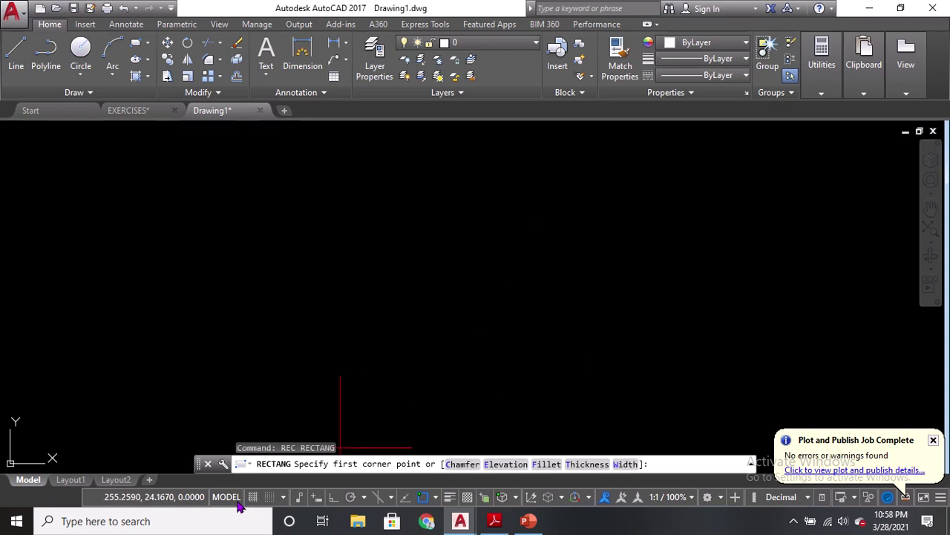
click(422, 497)
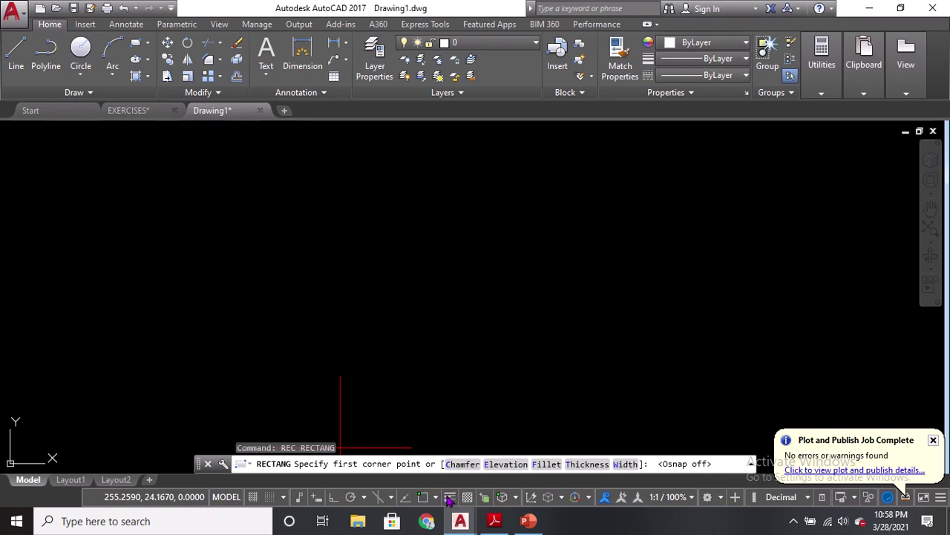
Step: Toggle grid display, snap mode and object snap on and back off
click(253, 496)
click(270, 496)
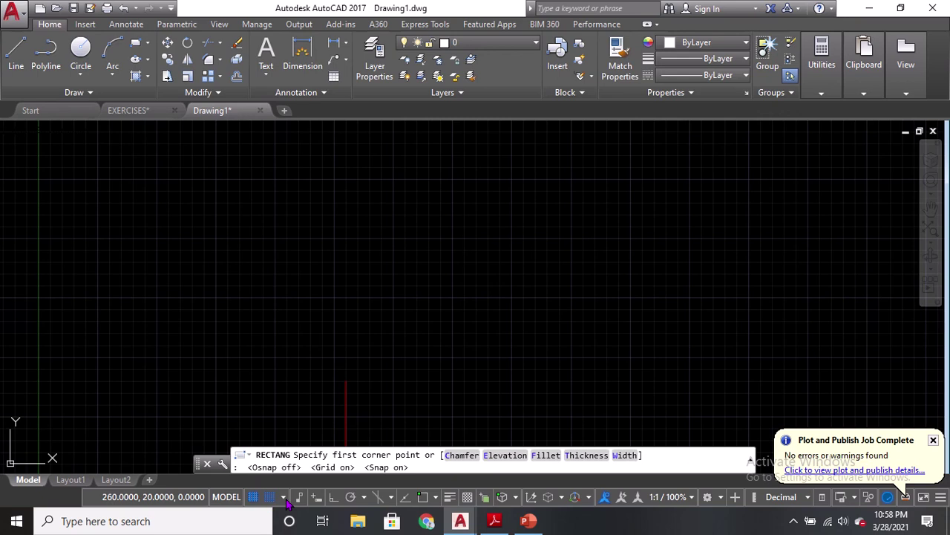
click(283, 498)
click(283, 498)
click(269, 496)
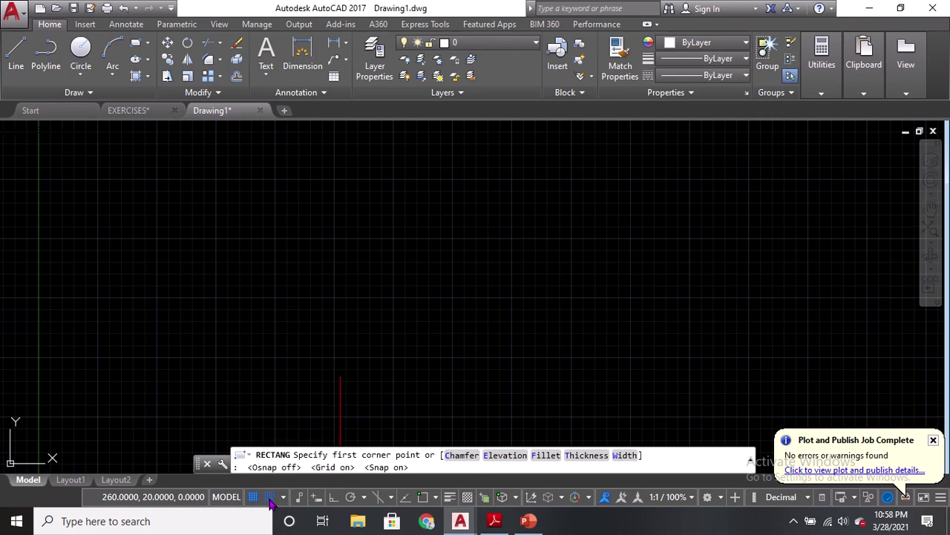
click(256, 499)
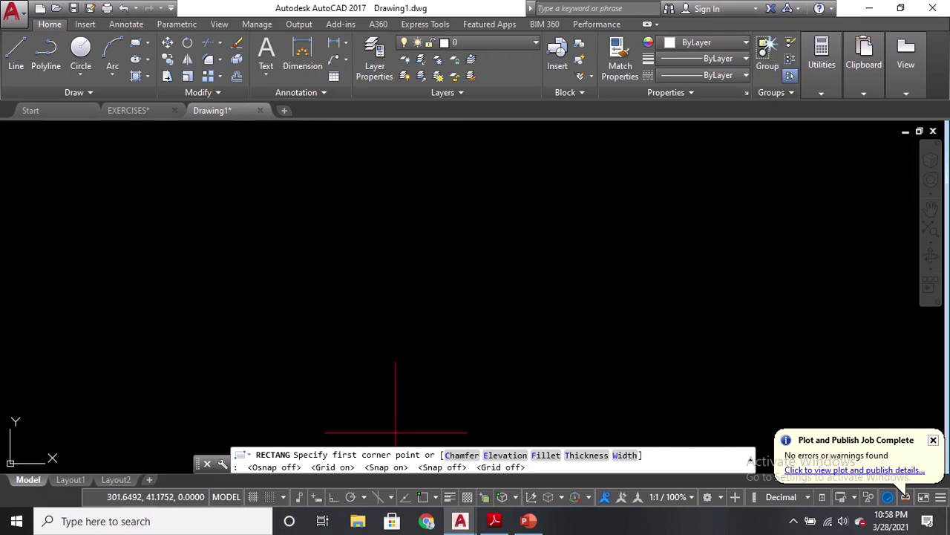
click(423, 498)
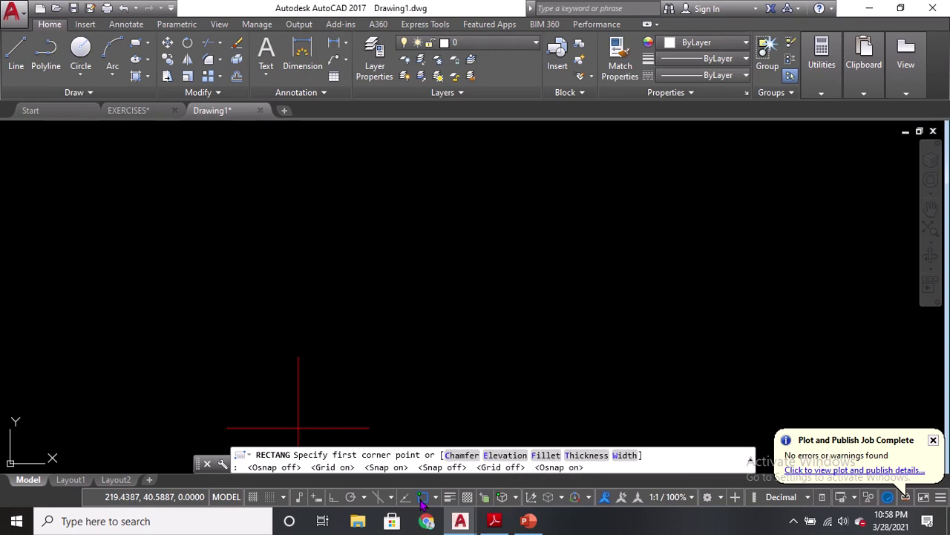
click(421, 499)
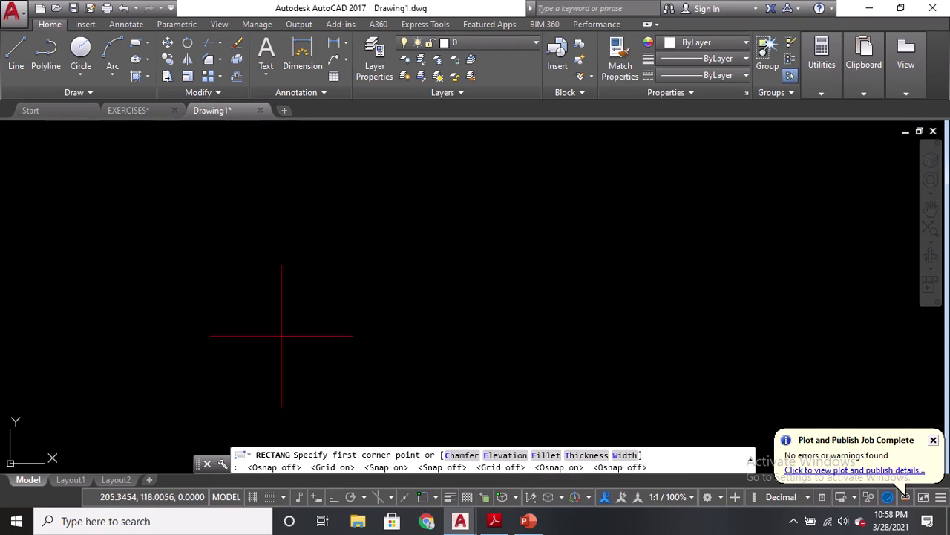
Step: Draw a rectangle from a freely picked first corner to the relative opposite corner @6,3
click(312, 456)
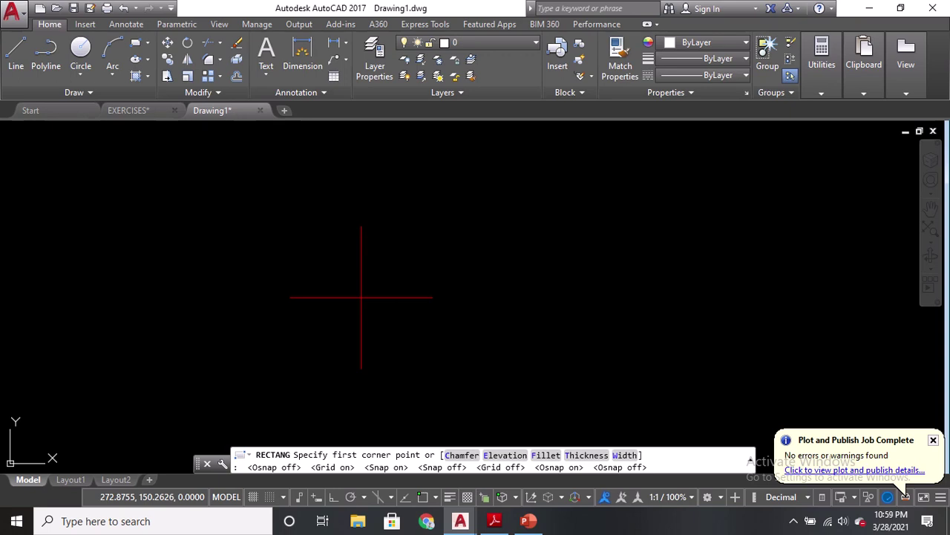
click(362, 297)
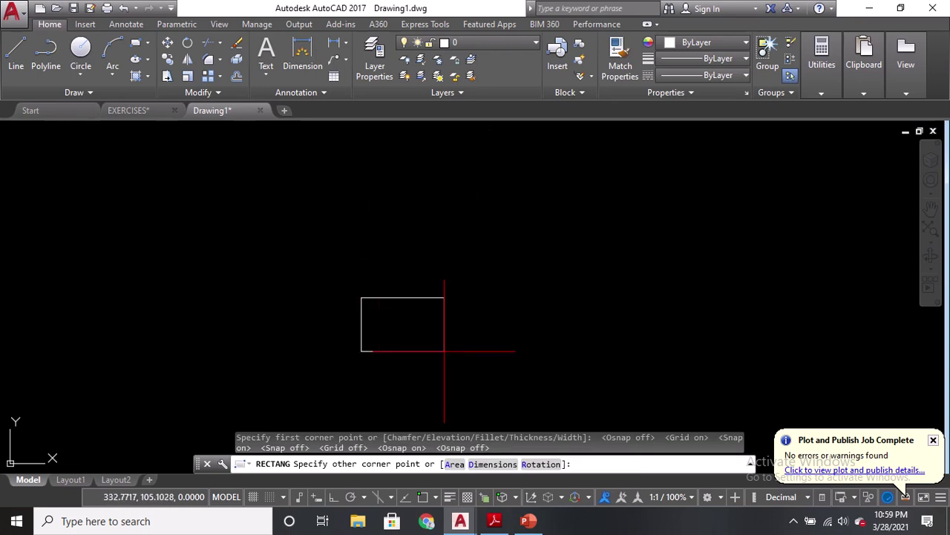
click(360, 296)
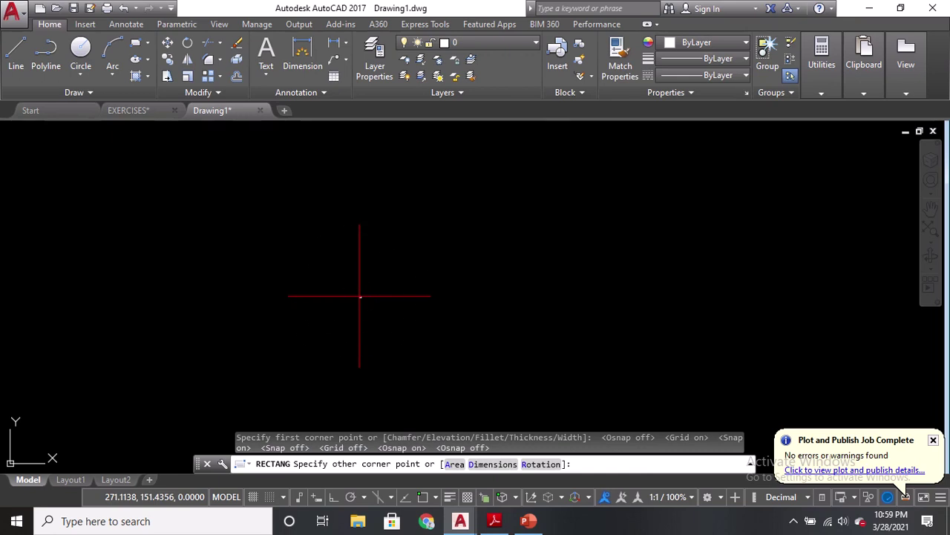
click(357, 462)
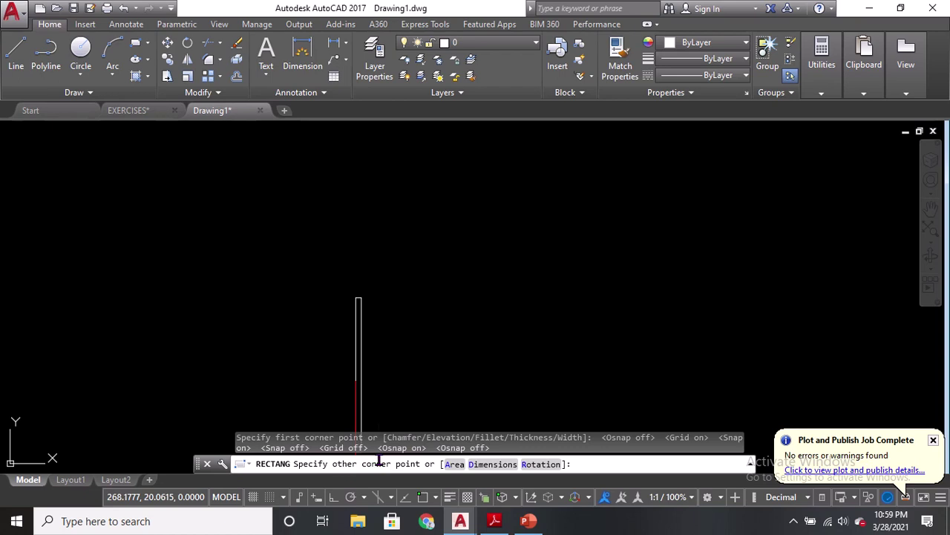
click(361, 300)
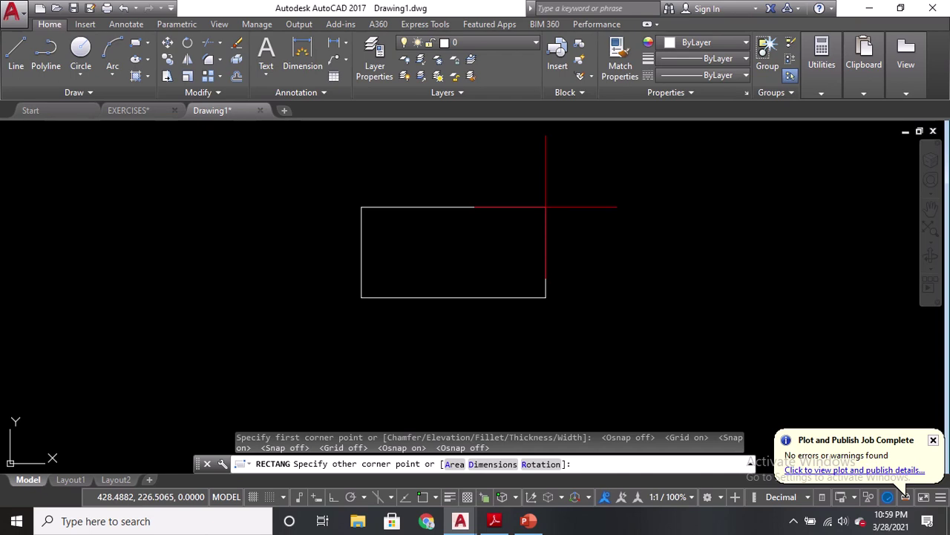
text(@x,y)
key(BackSpace)
key(BackSpace)
key(BackSpace)
text(6,3)
key(Return)
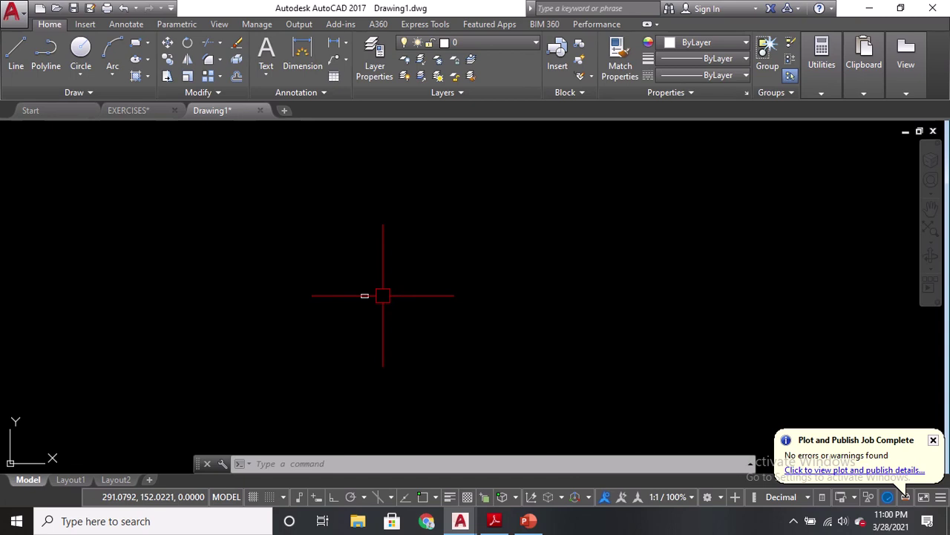
Step: Inspect the new rectangle at several zoom levels and leave empty drawing space below it
scroll(383, 296, up, 5)
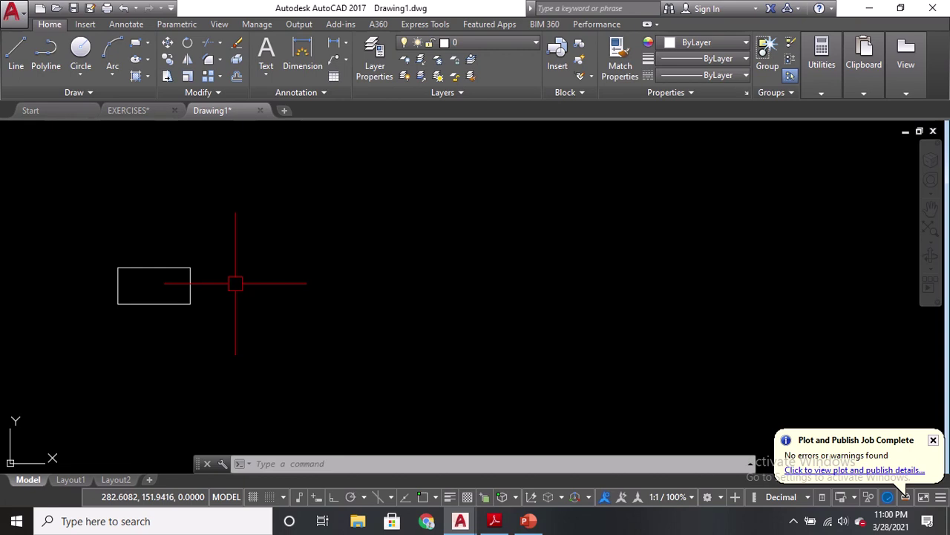
middle_drag(236, 283, 468, 278)
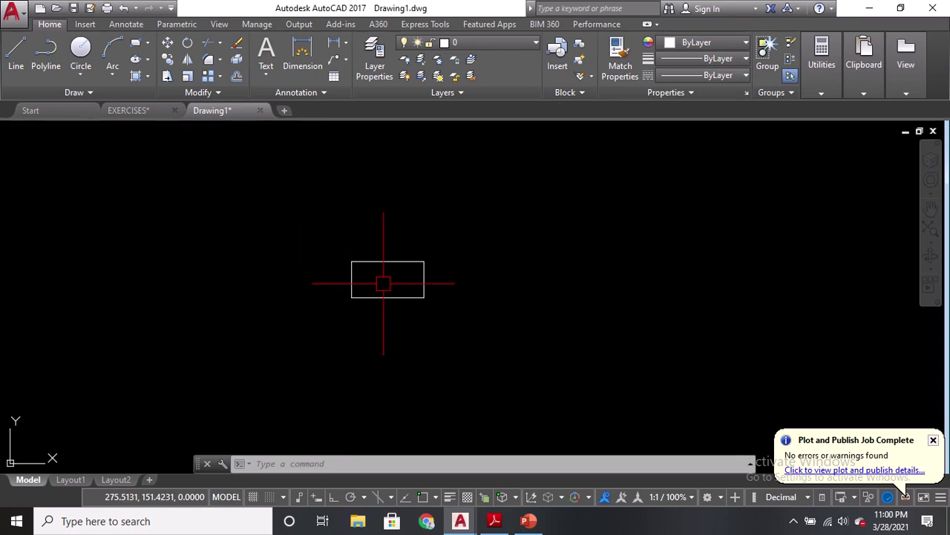
scroll(383, 283, up, 2)
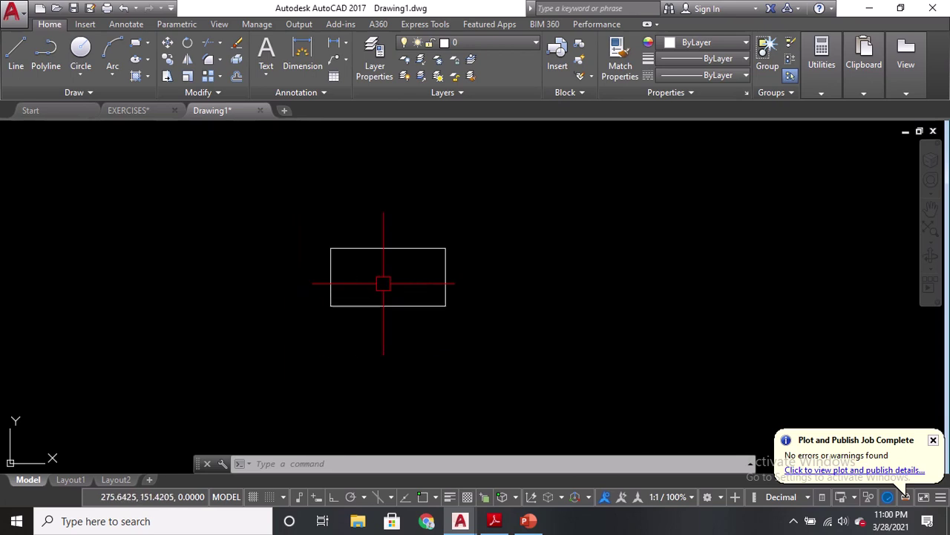
scroll(383, 283, up, 2)
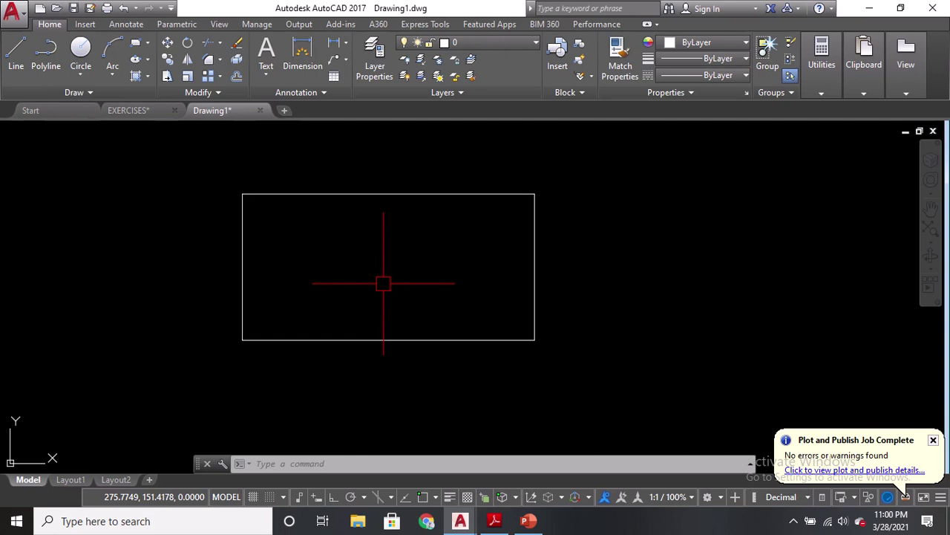
scroll(383, 283, down, 6)
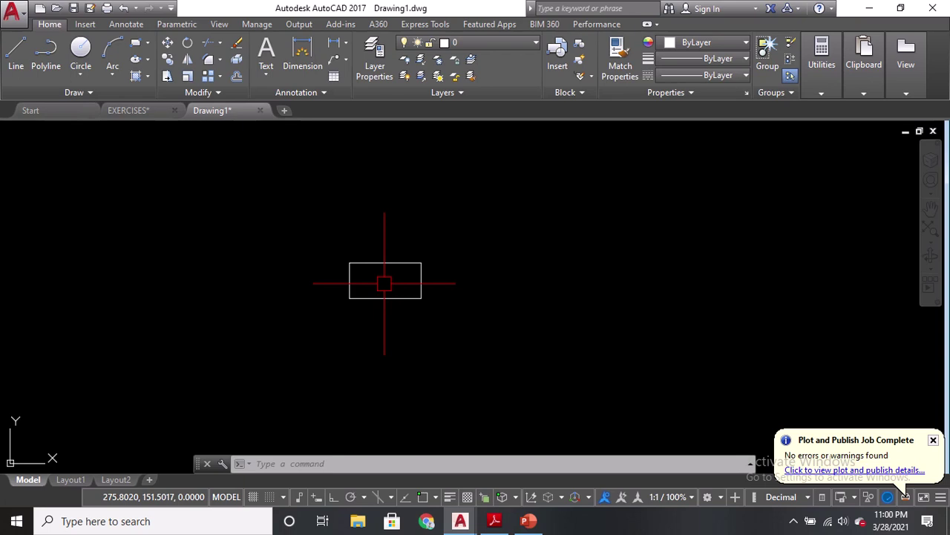
mouse_move(384, 283)
middle_down()
mouse_move(314, 245)
mouse_move(204, 324)
mouse_move(384, 256)
mouse_move(512, 320)
mouse_move(292, 285)
mouse_move(234, 334)
mouse_move(451, 232)
mouse_move(523, 255)
mouse_move(212, 240)
mouse_move(397, 252)
mouse_move(188, 288)
mouse_move(492, 355)
mouse_move(276, 270)
mouse_move(450, 237)
mouse_move(444, 257)
middle_up()
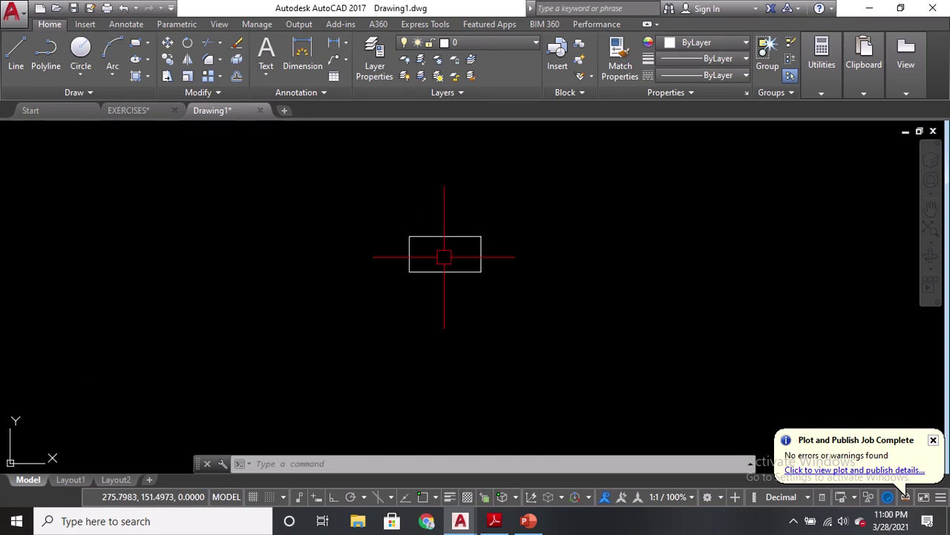
scroll(444, 257, up, 2)
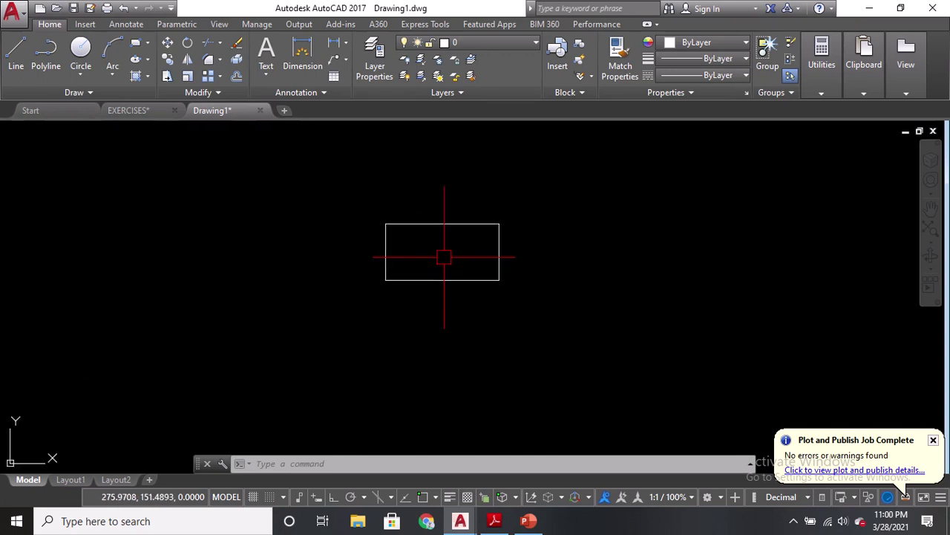
scroll(444, 257, up, 2)
middle_drag(444, 257, 360, 204)
scroll(365, 203, down, 2)
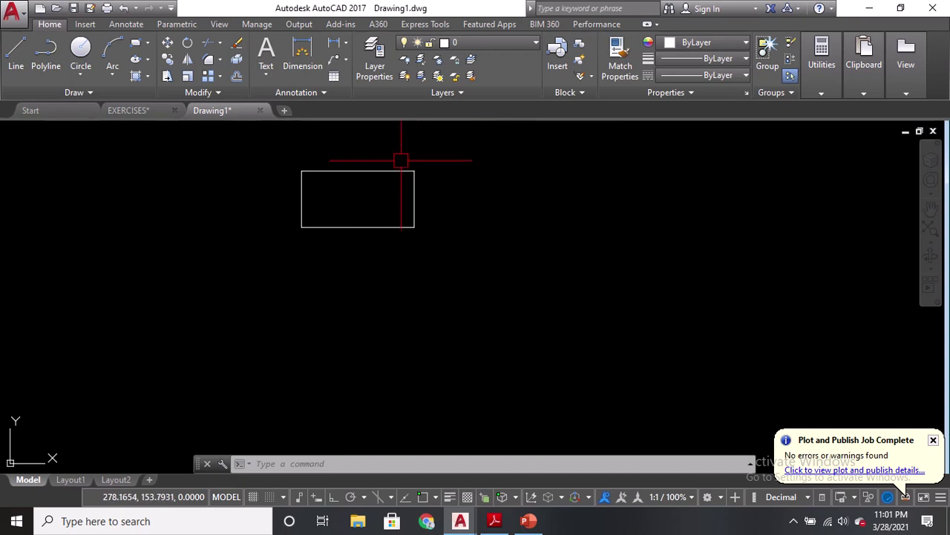
Step: Start copying the existing rectangle, using a freely picked base point inside it
text(co)
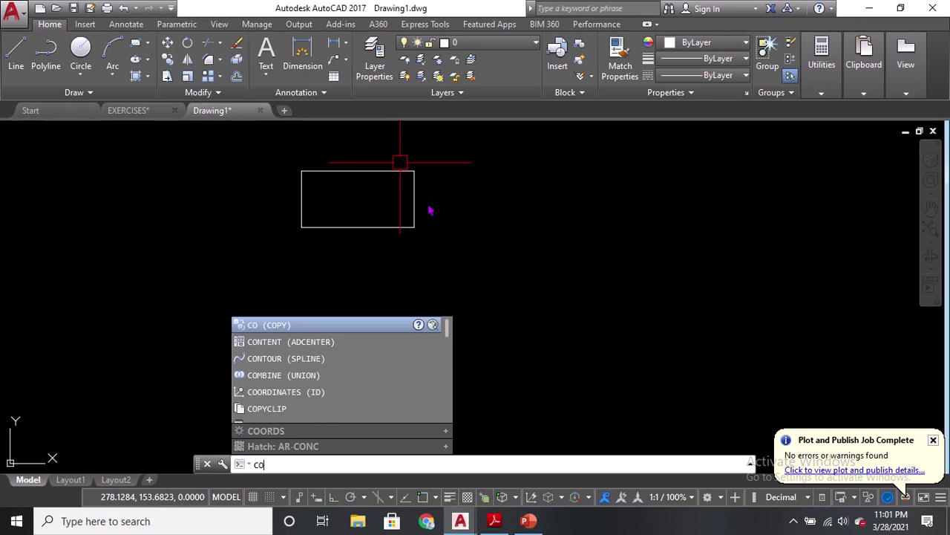
key(Return)
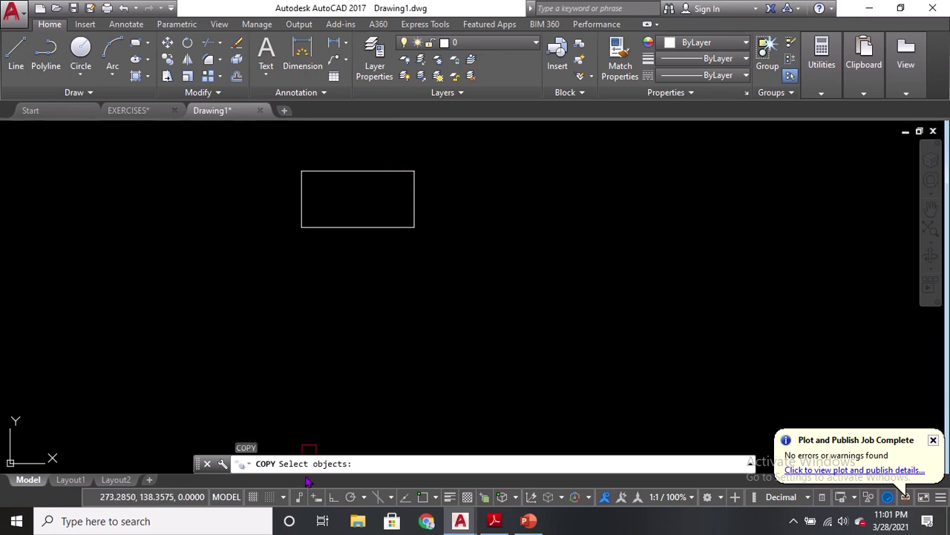
click(334, 463)
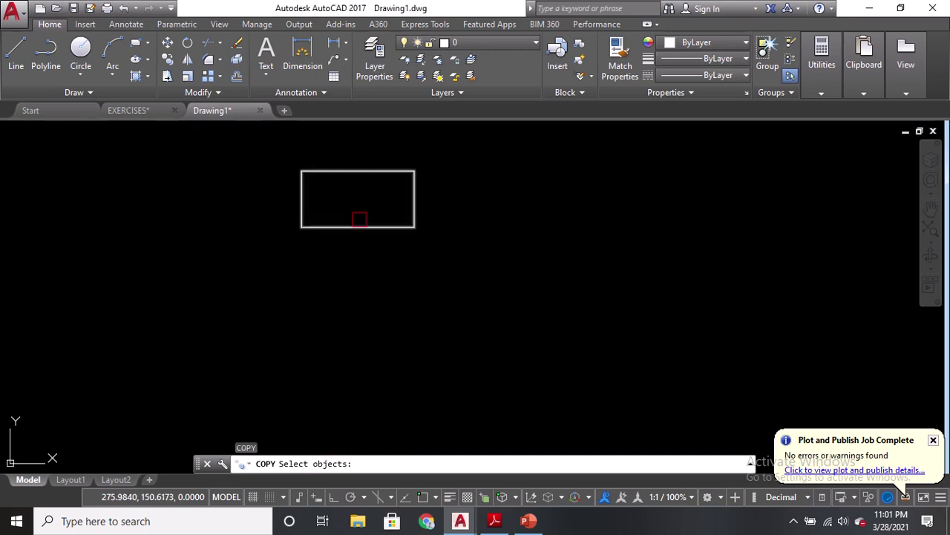
click(359, 220)
click(358, 223)
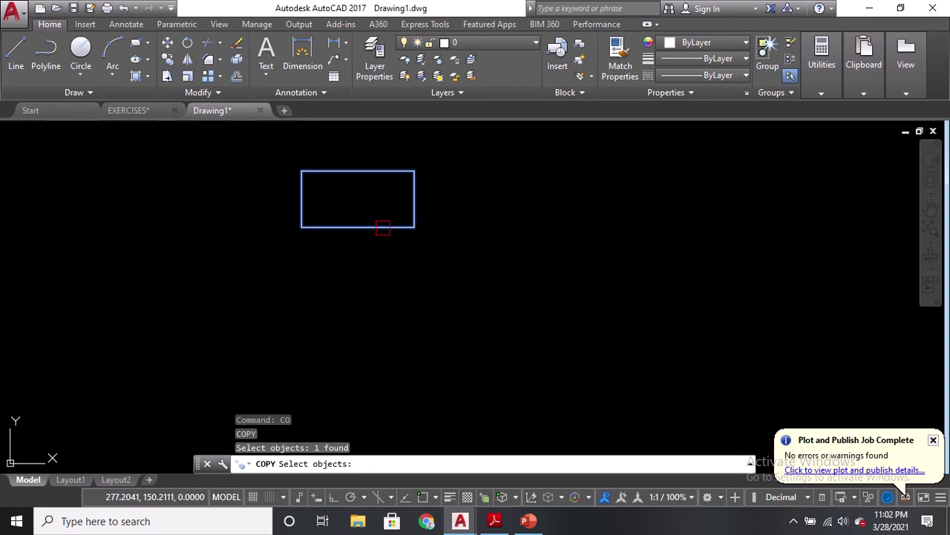
click(382, 228)
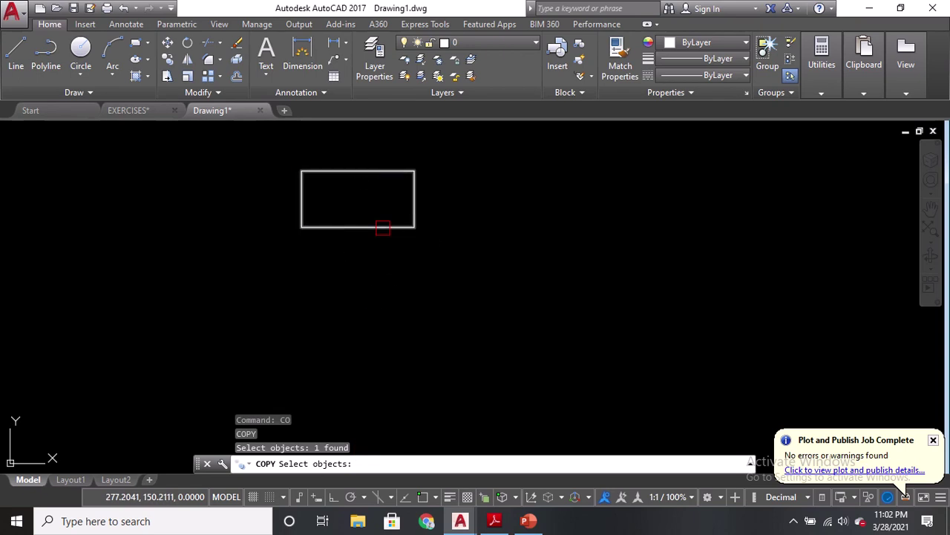
key(Return)
click(341, 465)
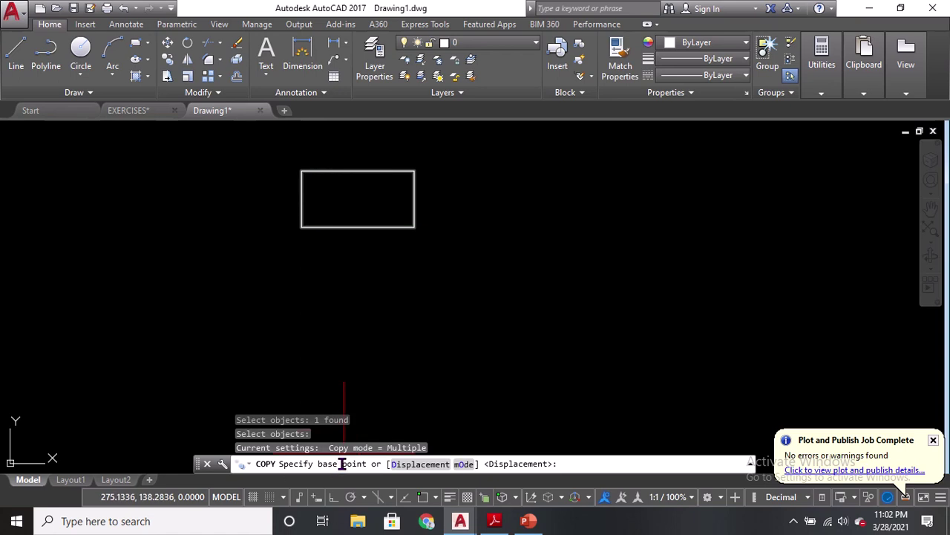
click(353, 198)
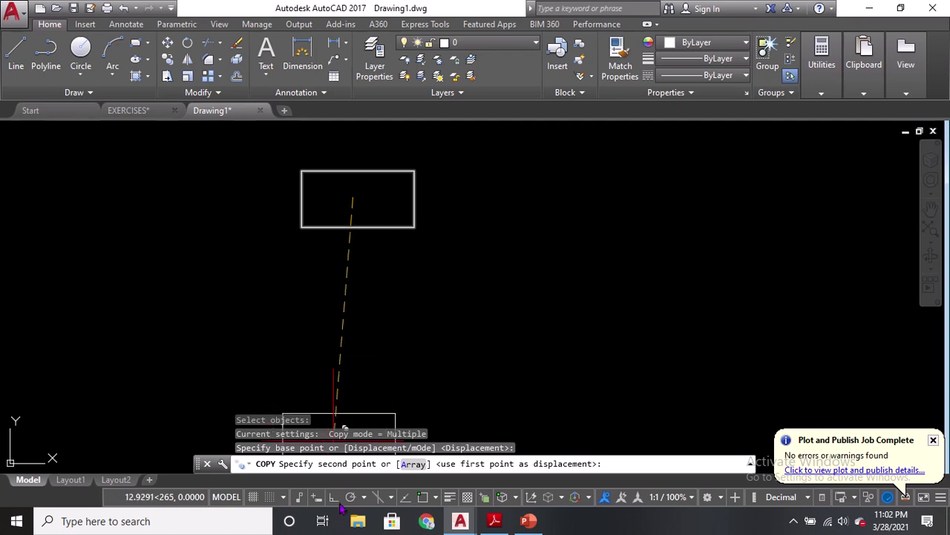
Step: Turn Ortho mode on and place a copy of the rectangle 4 units straight below the original
key(ctrl)
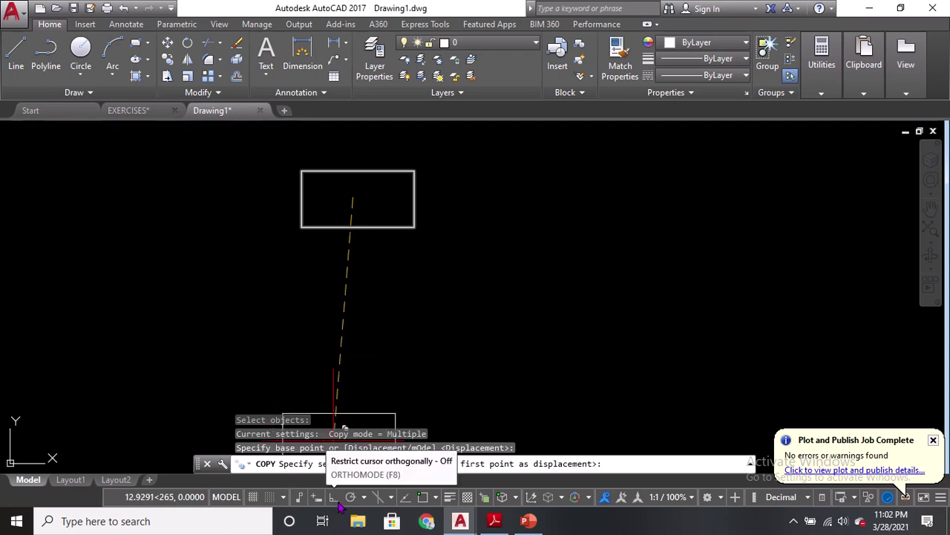
key(ctrl)
key(ctrl)
key(ctrl)
click(334, 498)
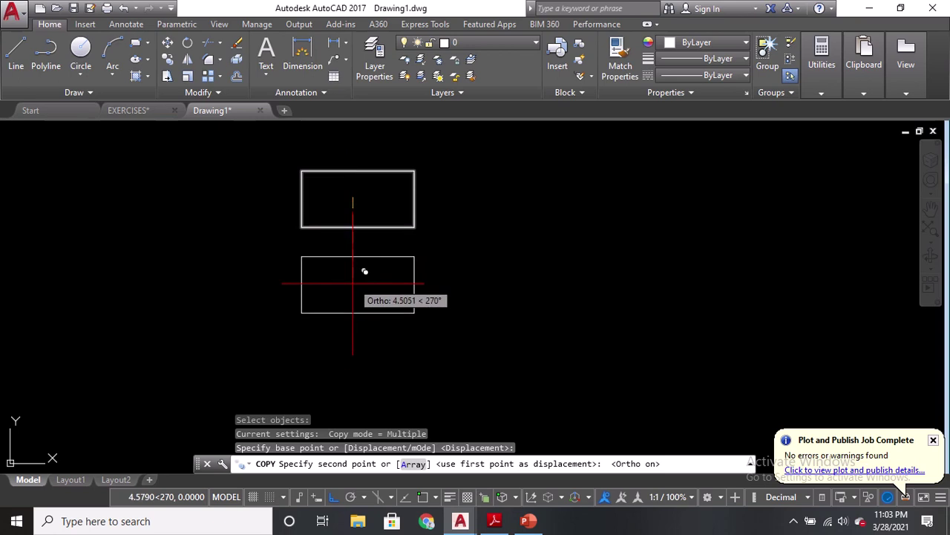
text(4)
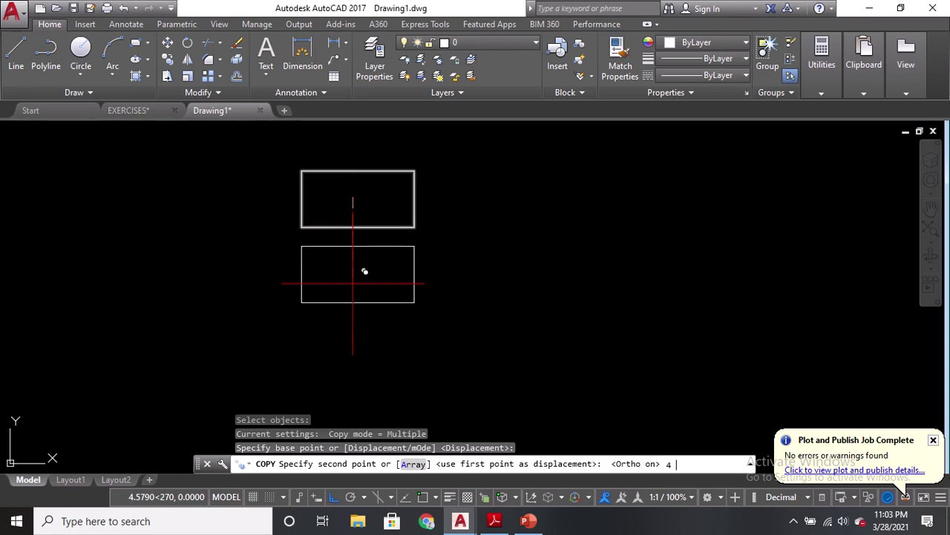
key(Return)
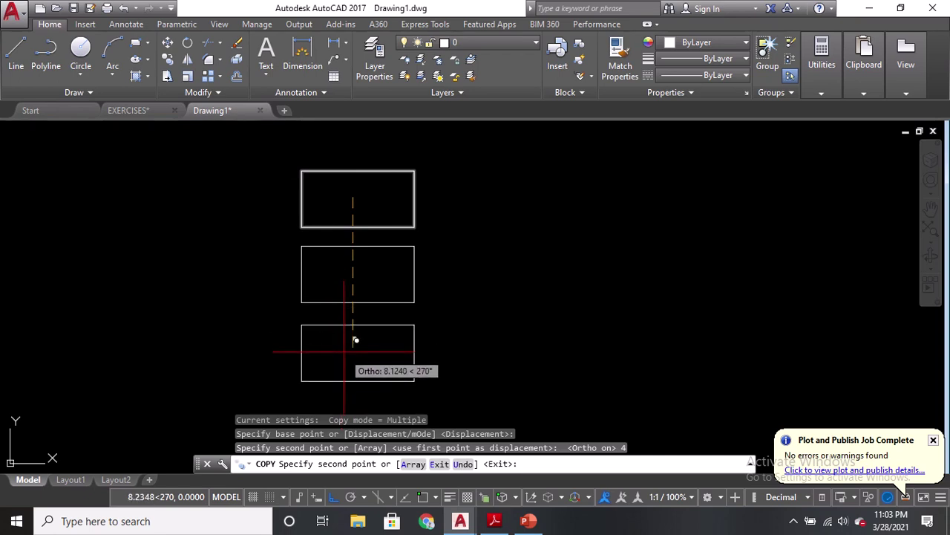
Step: Place a second copy 8 units straight below the original rectangle and finish copying
text(8)
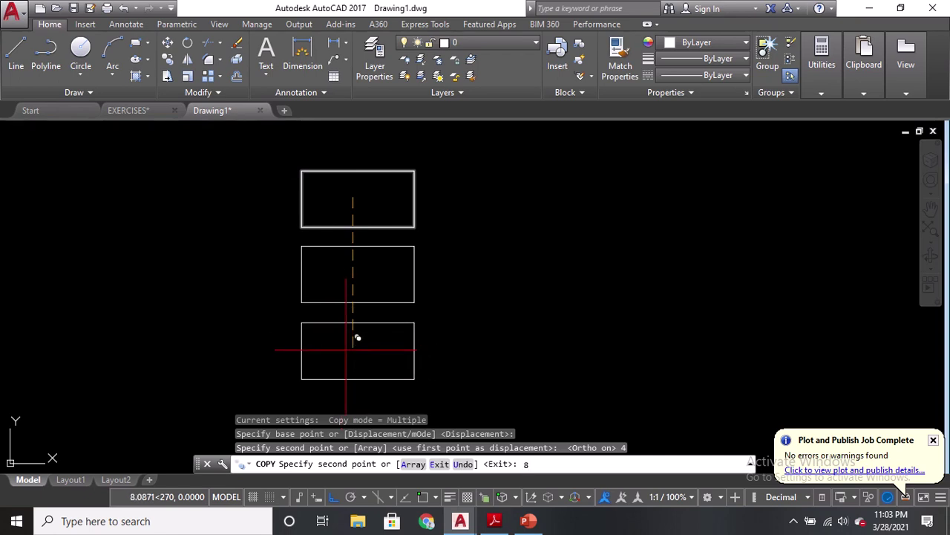
key(Return)
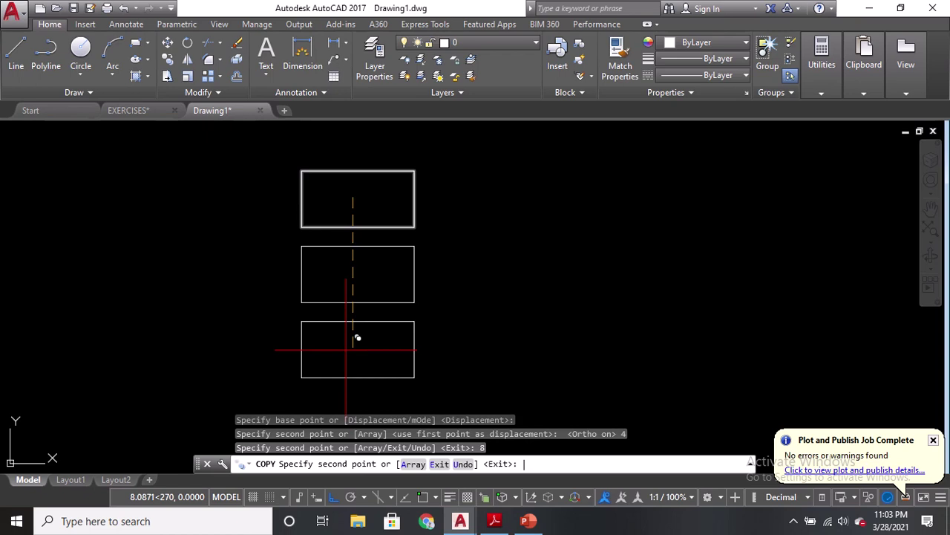
key(Return)
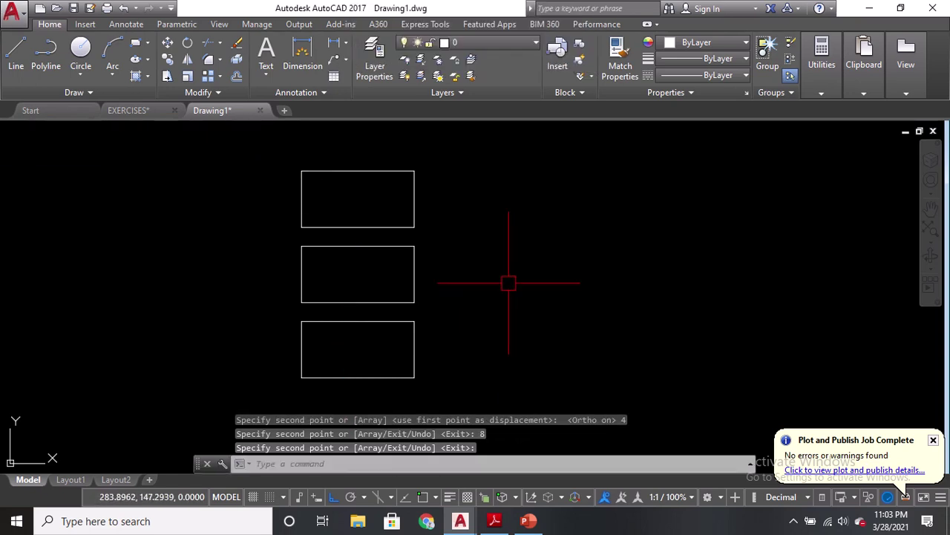
Step: Start copying all three stacked rectangles from a base point inside the middle one, with Ortho mode on
text(co)
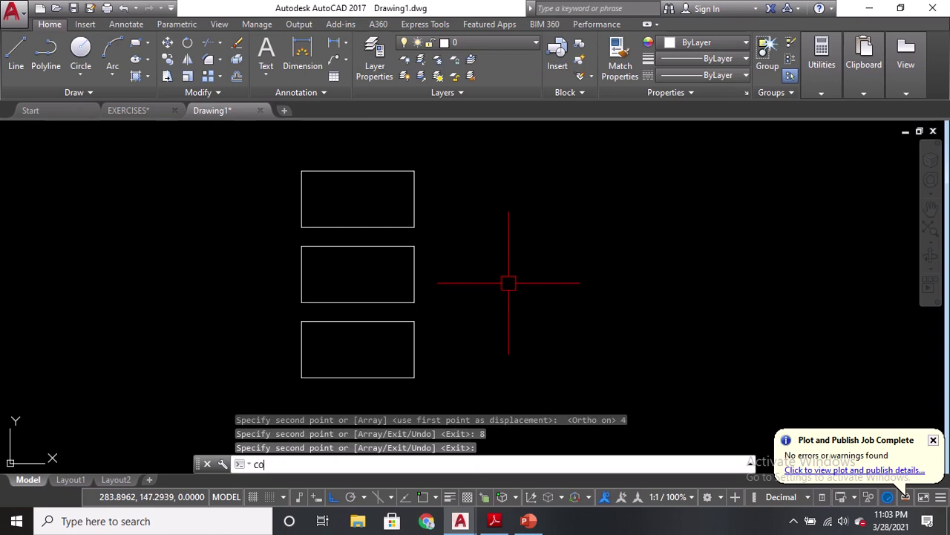
key(Return)
click(418, 214)
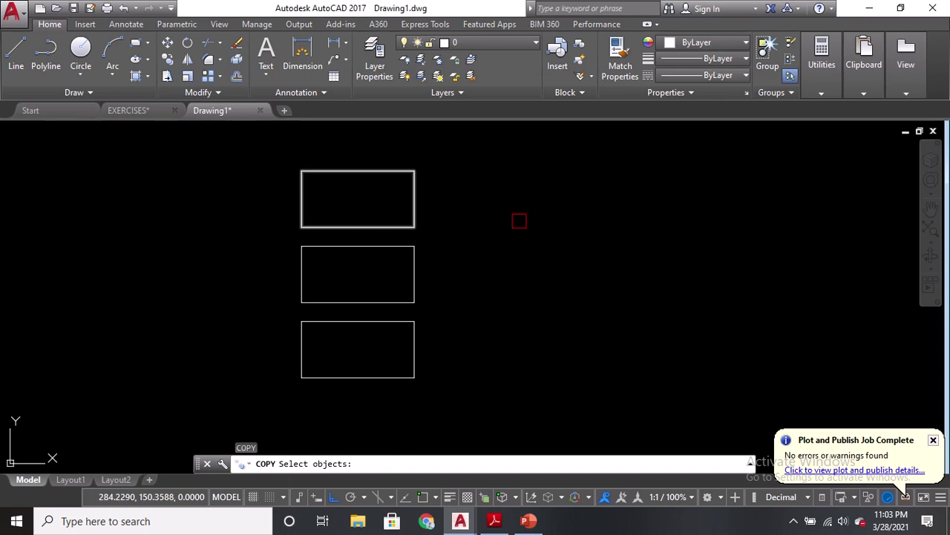
click(414, 201)
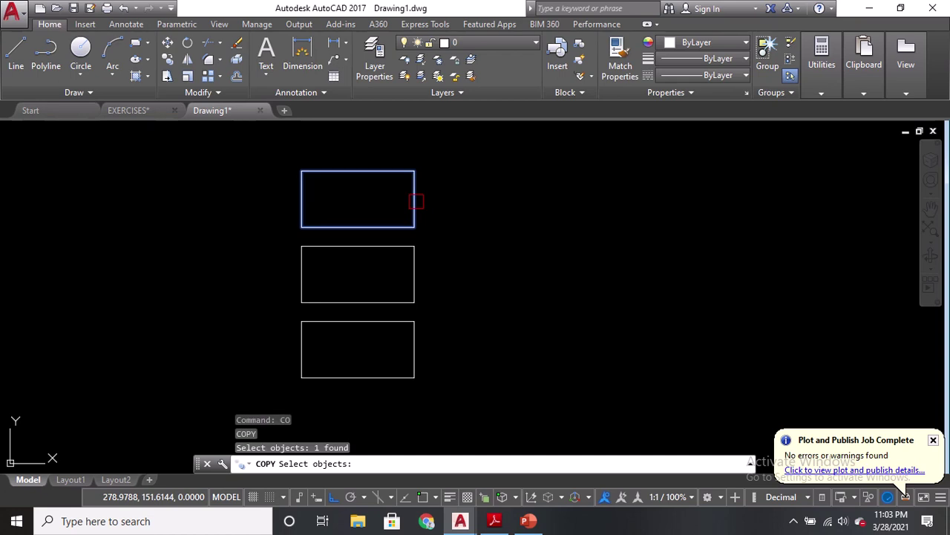
click(415, 263)
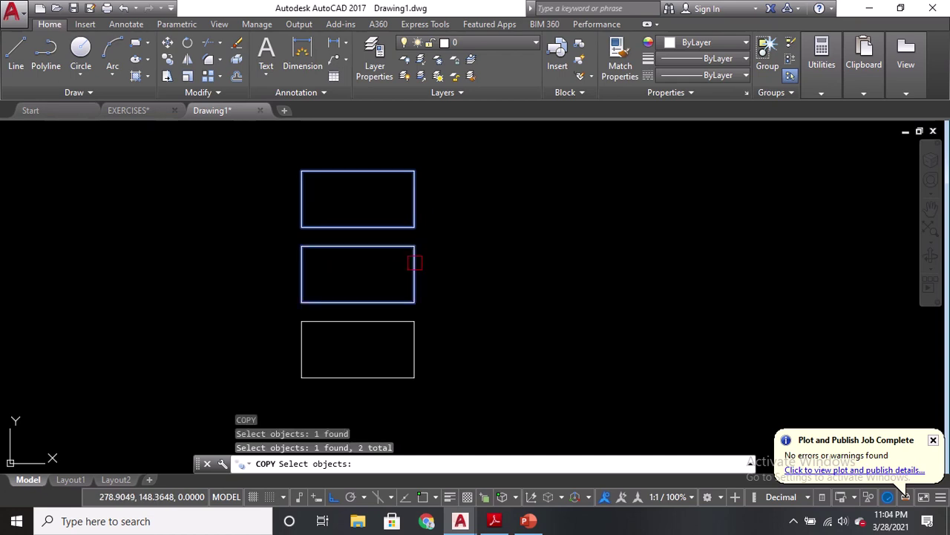
click(414, 358)
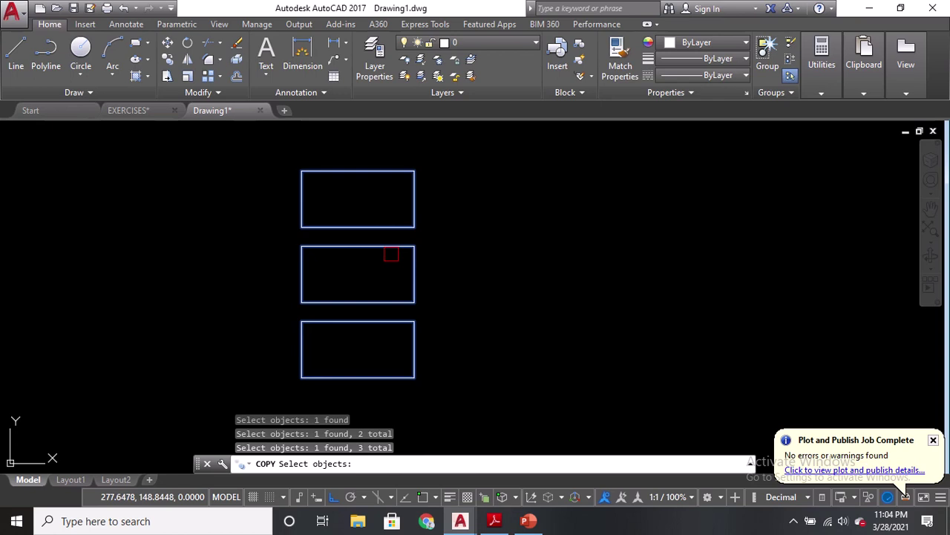
key(Return)
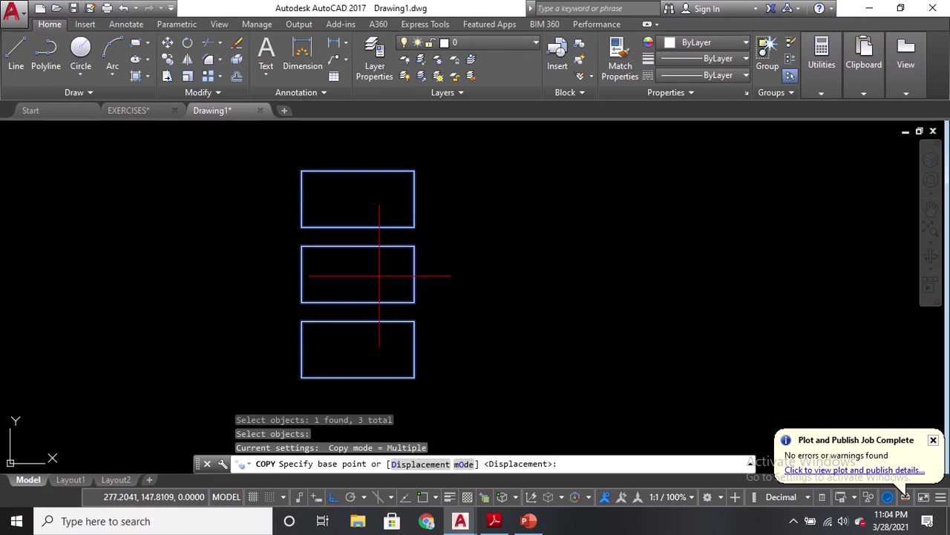
click(345, 464)
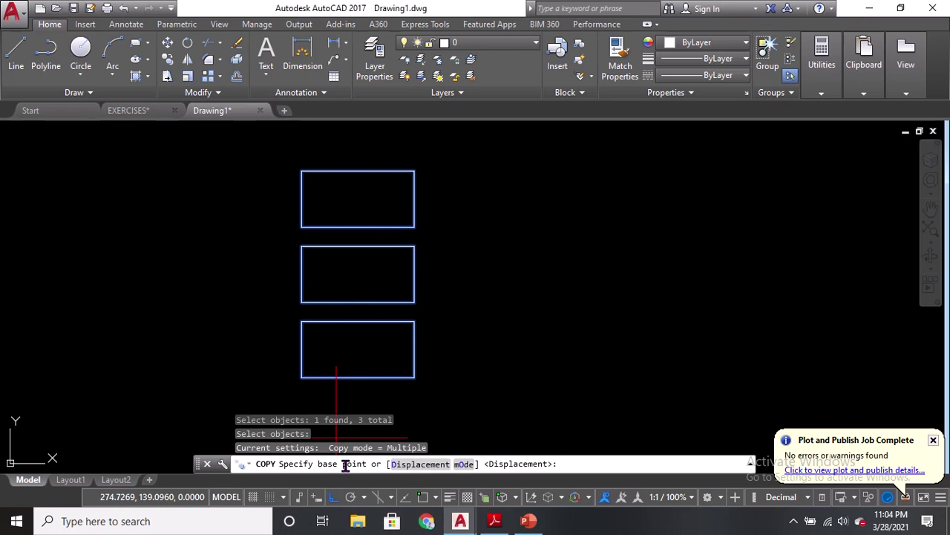
click(345, 465)
click(356, 274)
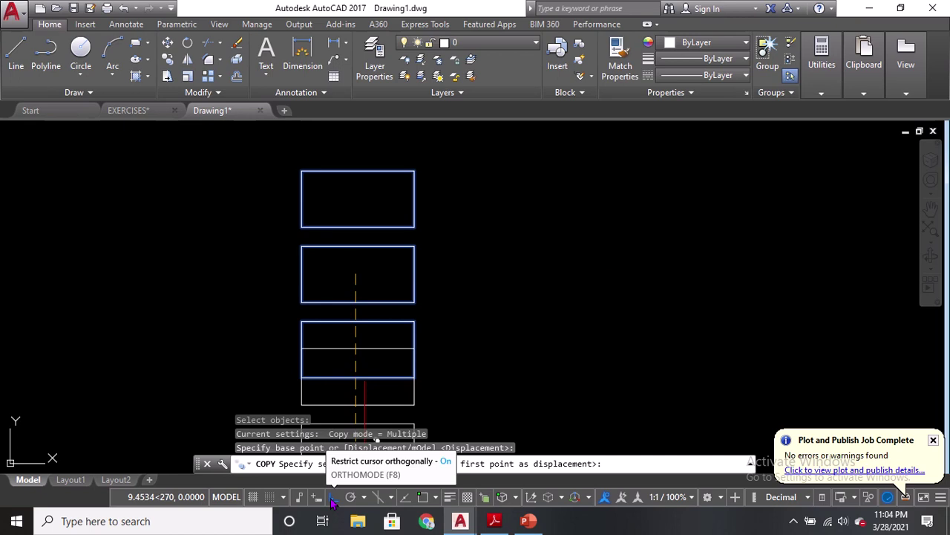
click(332, 497)
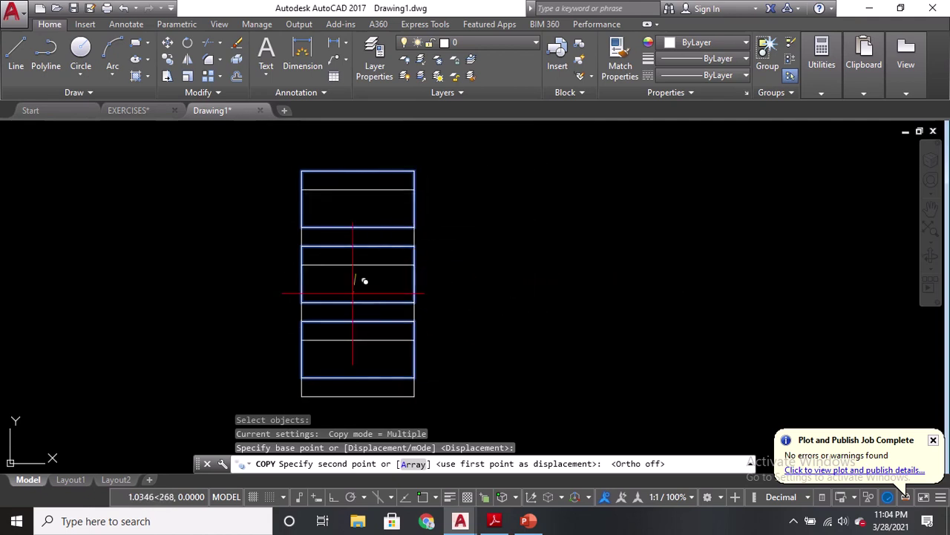
click(333, 498)
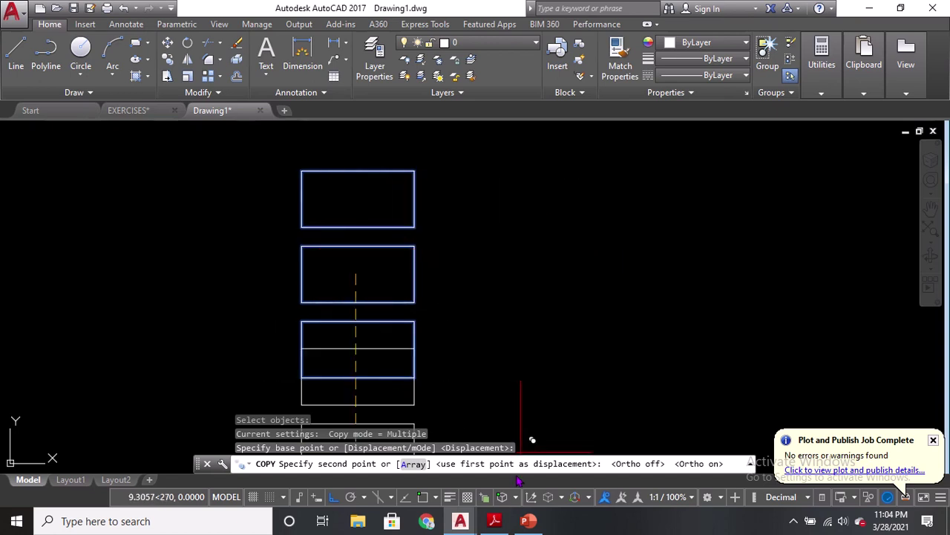
Step: Switch to COMP423_MODULE01.pdf in Adobe Reader to check the horizontal spacing between the frames, and return to Drawing1.dwg in AutoCAD
click(494, 520)
scroll(329, 99, up, 2)
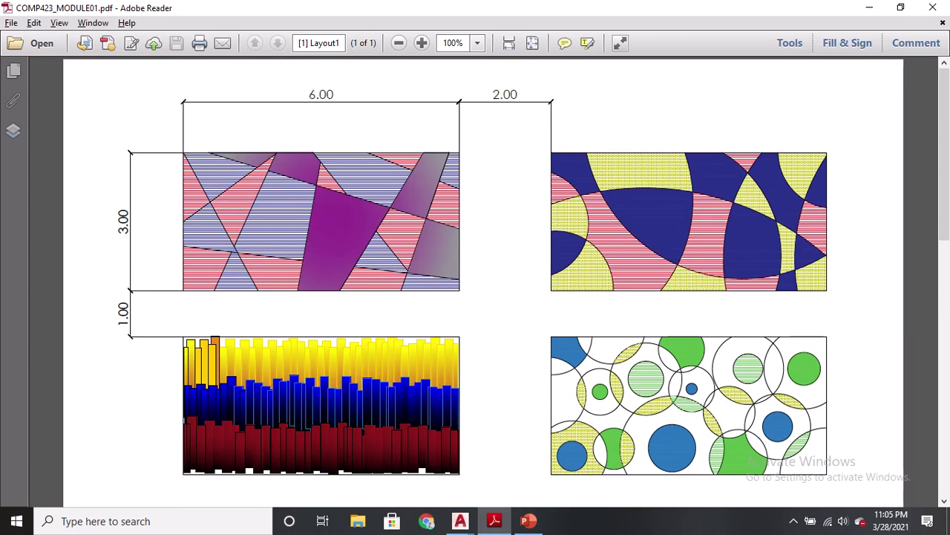
click(461, 521)
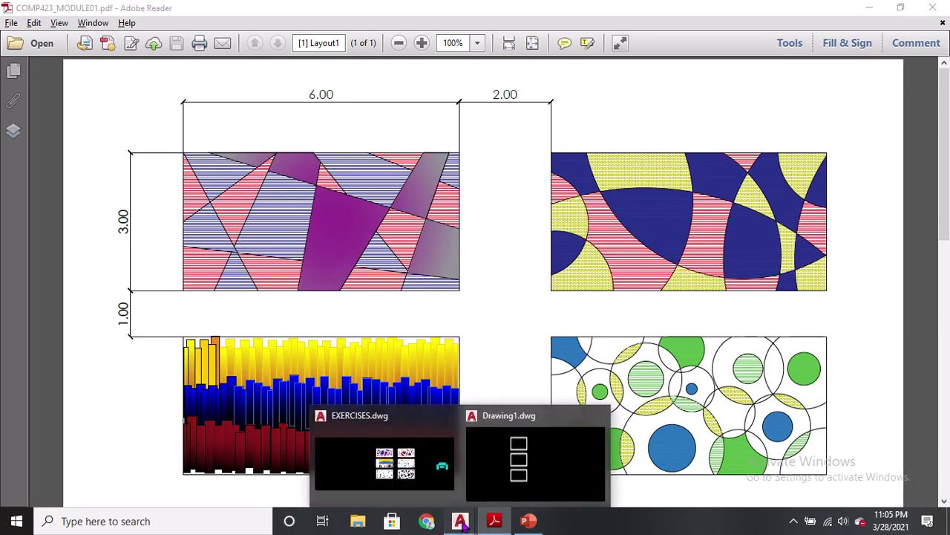
click(536, 464)
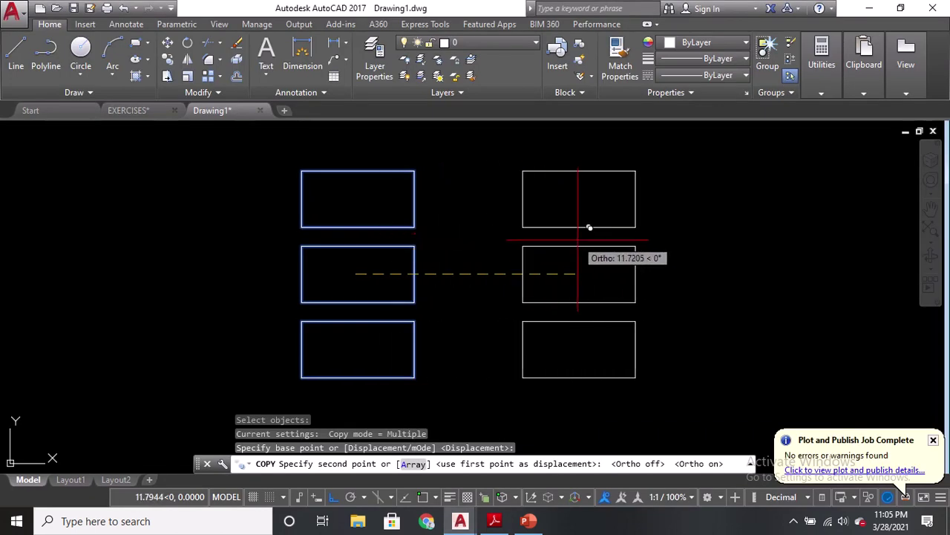
Step: Place the copied column of three rectangles 8 units to the right of the originals and finish copying
text(8)
key(Return)
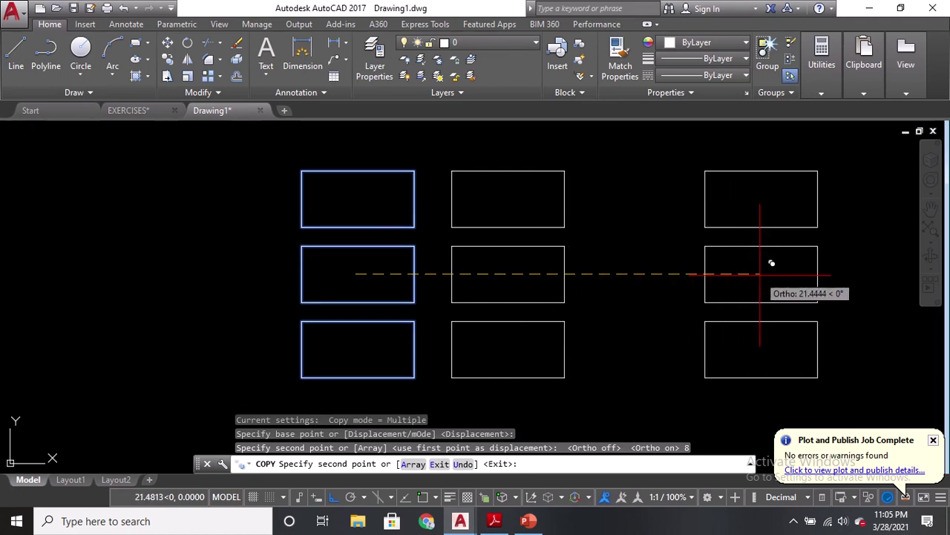
click(505, 463)
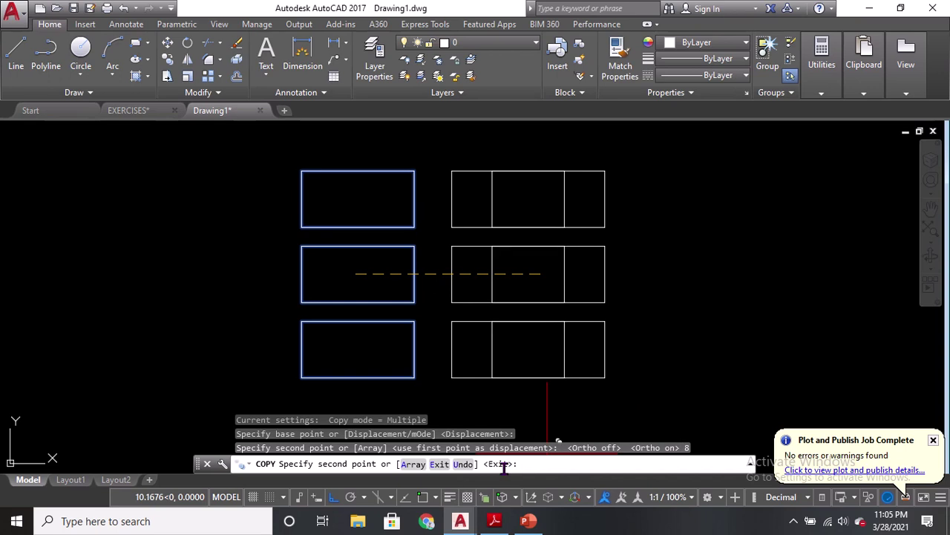
click(503, 466)
key(Return)
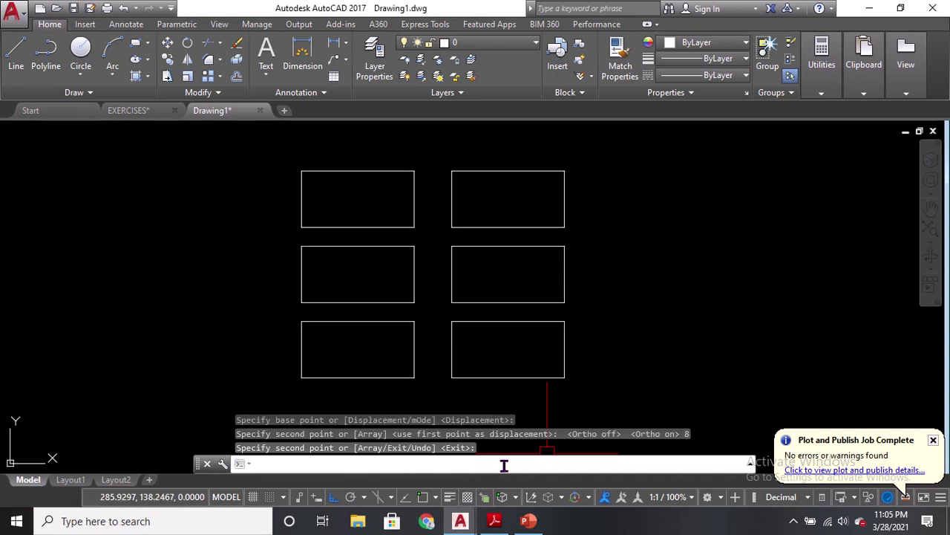
Step: Start saving the drawing and choose the folder A.Y. 2020-2021\2ND SEM\CAD 01\EXERCISES on Local Disk (D:) as the location
middle_drag(413, 246, 426, 249)
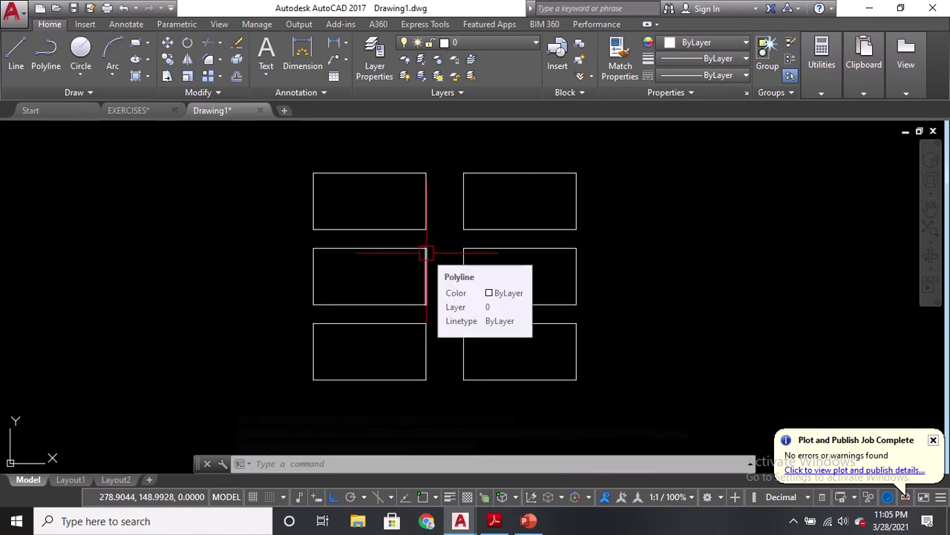
key(ctrl+s)
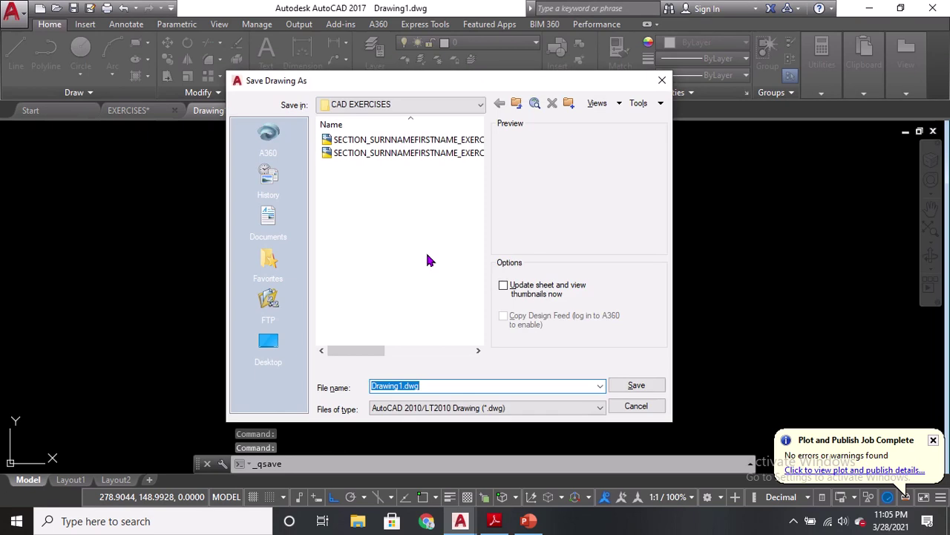
click(443, 111)
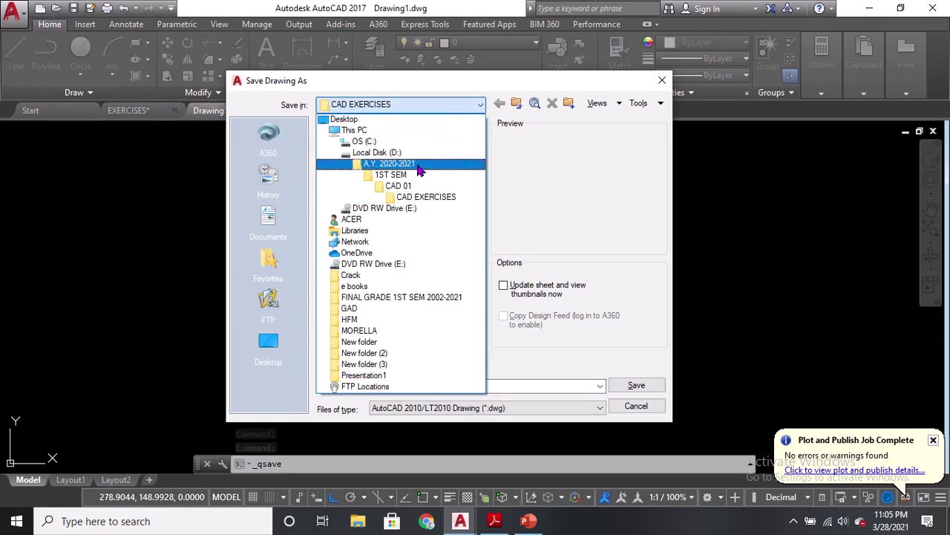
click(412, 153)
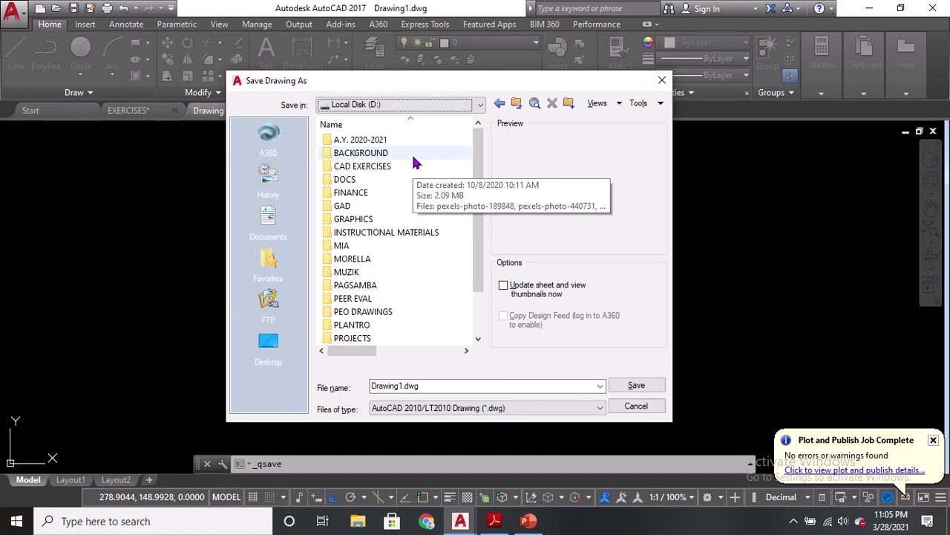
double_click(405, 140)
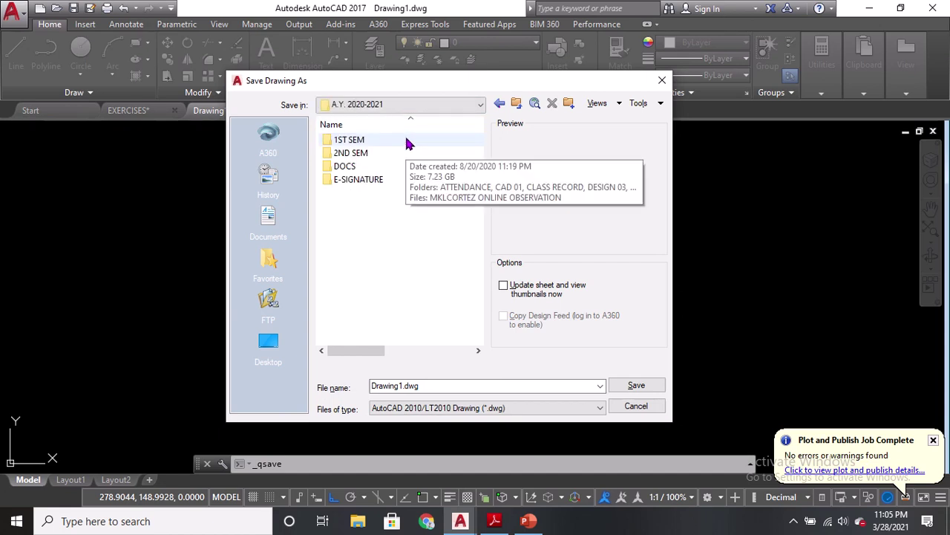
double_click(408, 152)
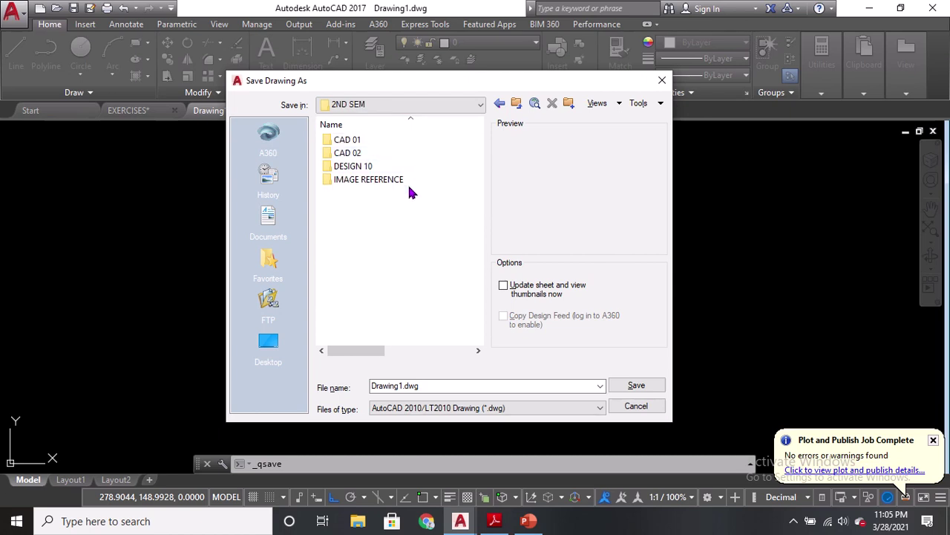
click(381, 154)
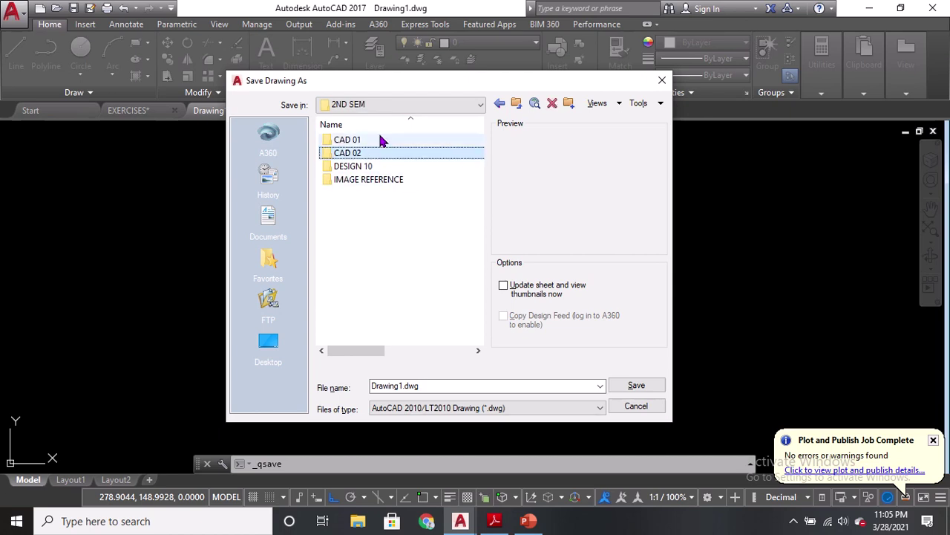
double_click(386, 140)
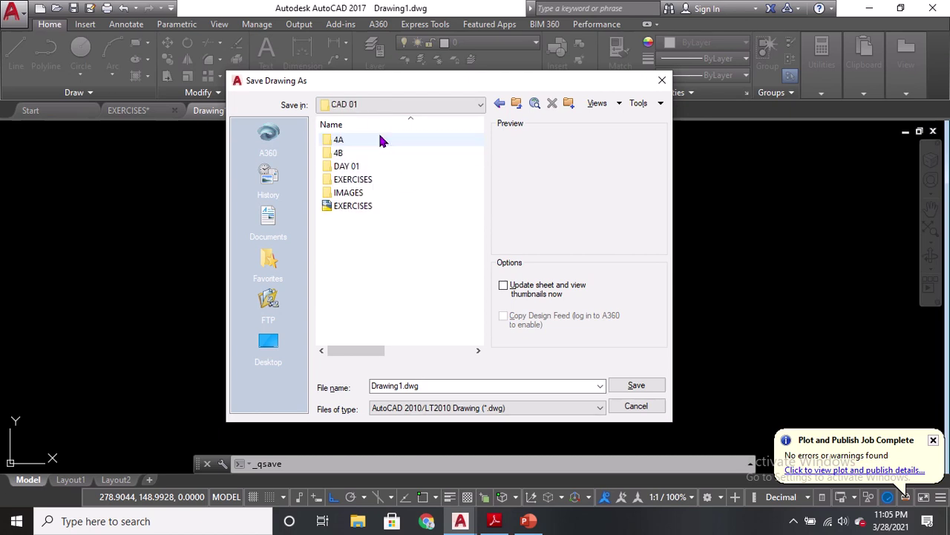
double_click(361, 183)
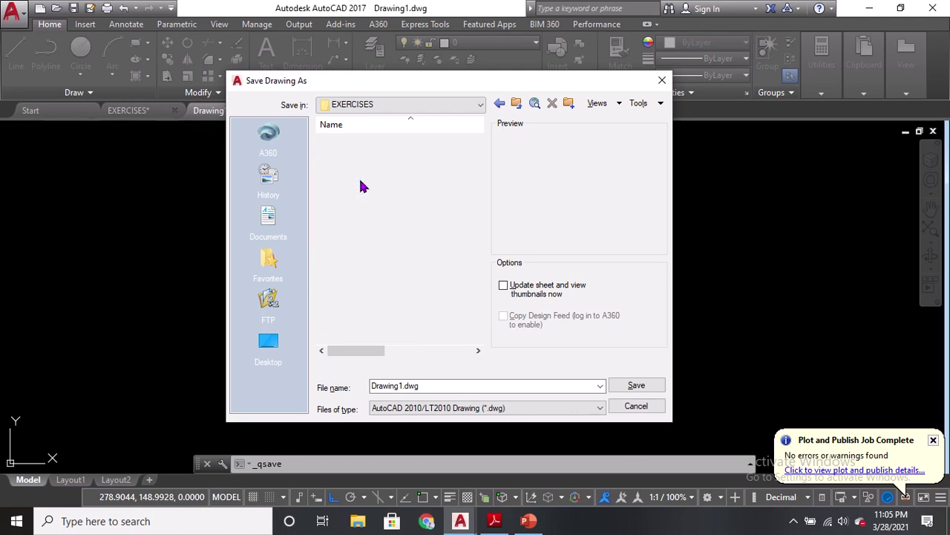
Step: Set the drawing's file name to SURNAME_COMP423_EXERCISES
double_click(460, 387)
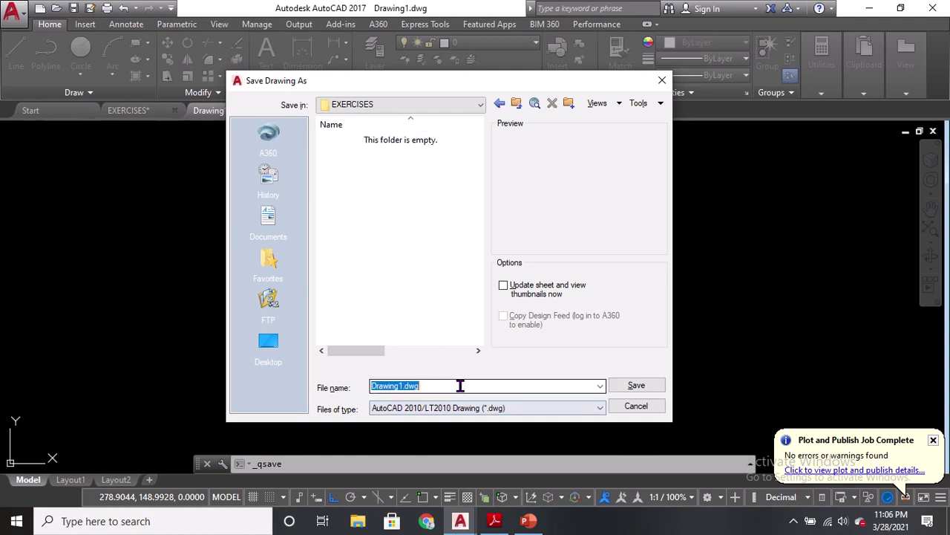
text(SUR)
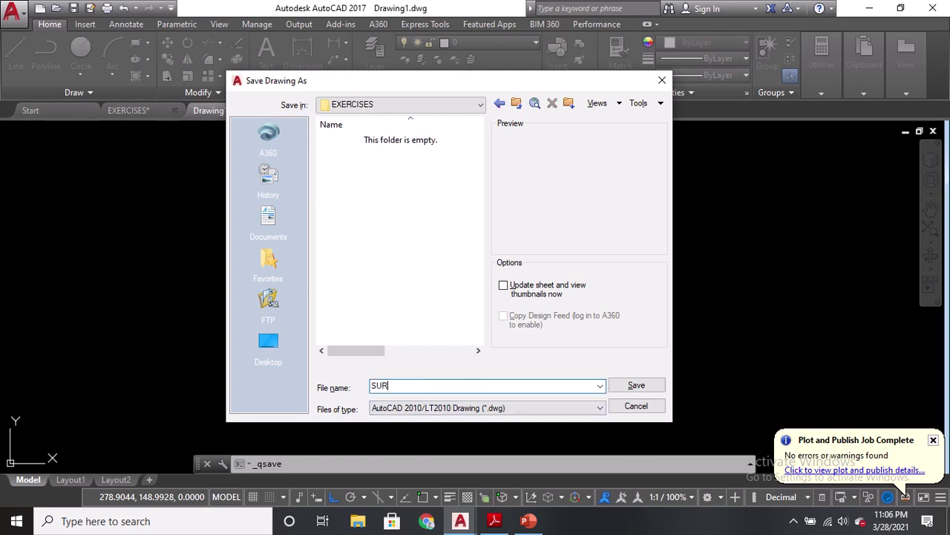
text(NAME_COMP423_EXERCISE)
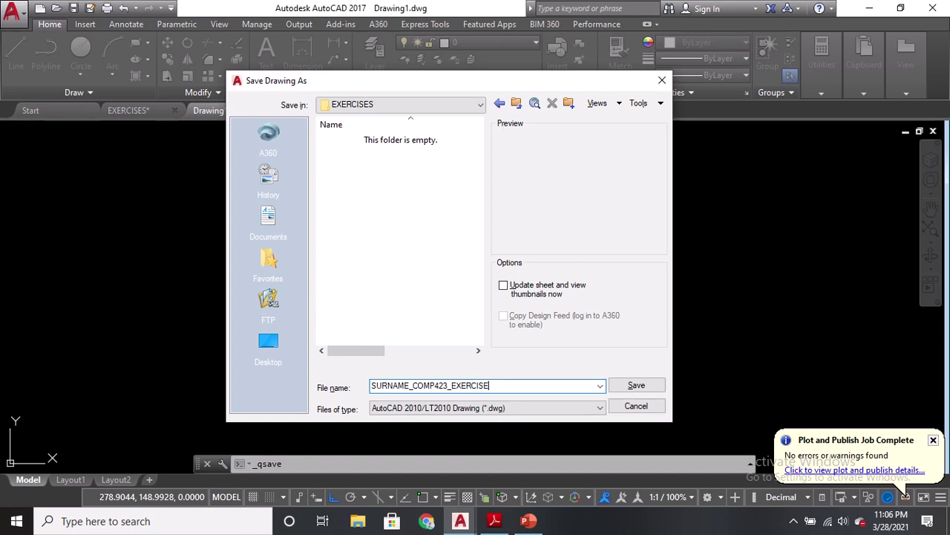
text(S)
click(411, 395)
click(479, 386)
Step: Go back up to A.Y. 2020-2021, reopen 2ND SEM\CAD 01\EXERCISES and save the drawing there
click(404, 111)
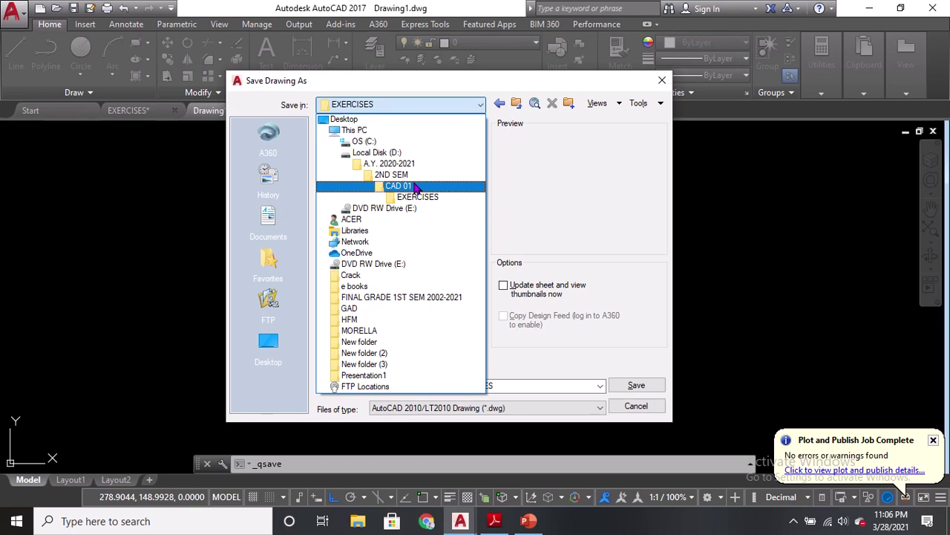
click(389, 175)
click(465, 102)
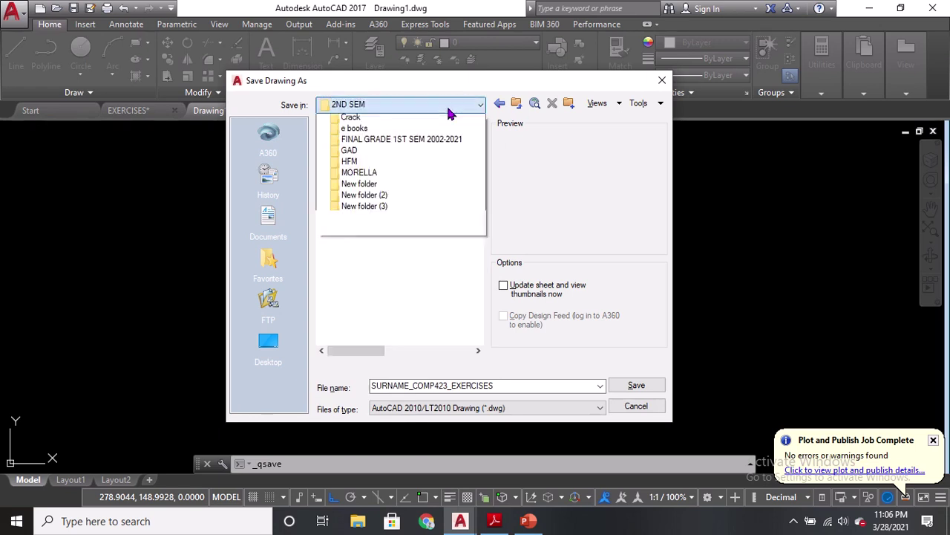
click(395, 163)
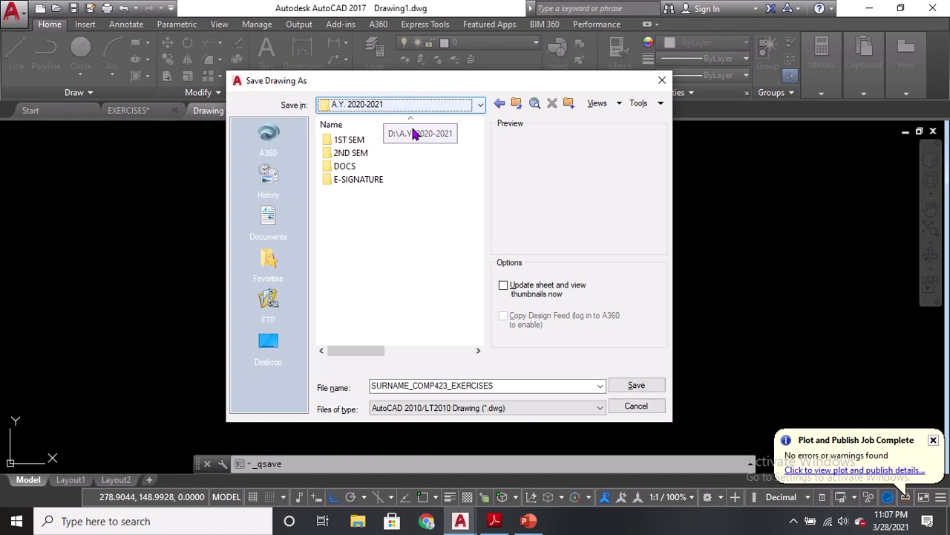
double_click(356, 153)
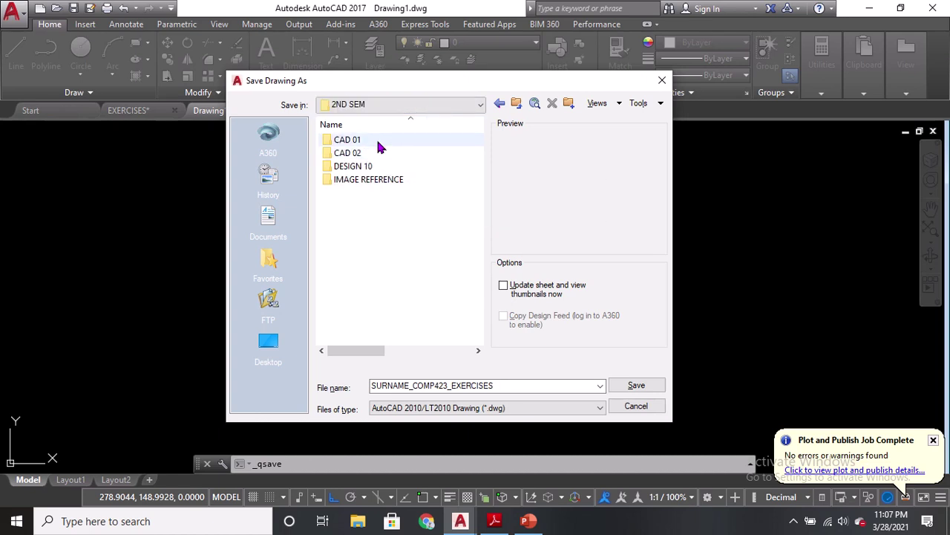
double_click(377, 141)
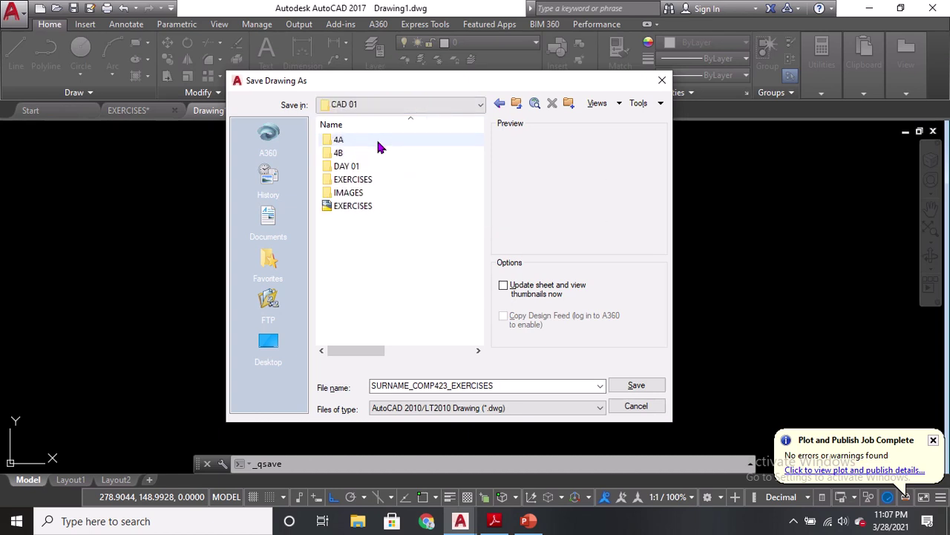
double_click(375, 189)
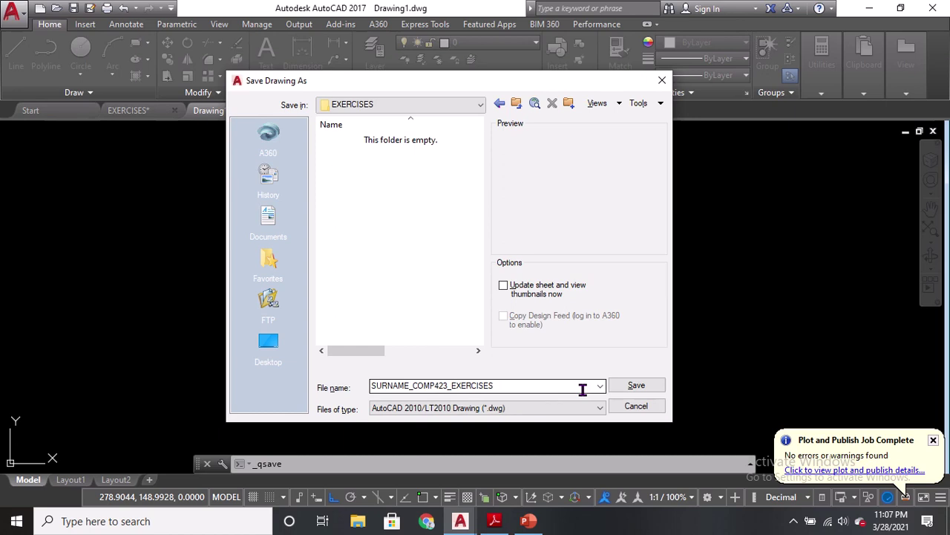
click(640, 386)
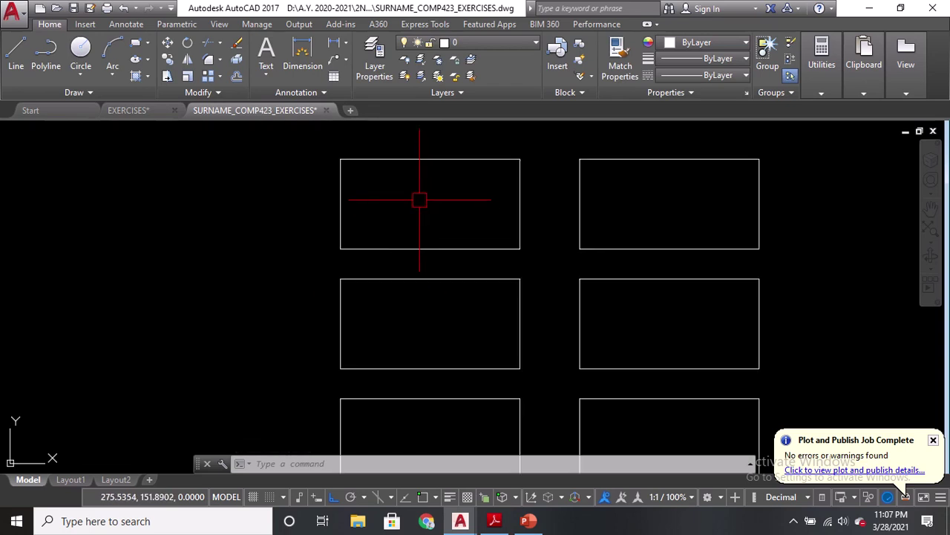
Step: Switch to COMP423_MODULE01.pdf in Adobe Reader to examine the upper-left frame's line pattern, and return to SURNAME_COMP423_EXERCISES.dwg in AutoCAD
scroll(419, 200, up, 5)
middle_drag(419, 200, 436, 295)
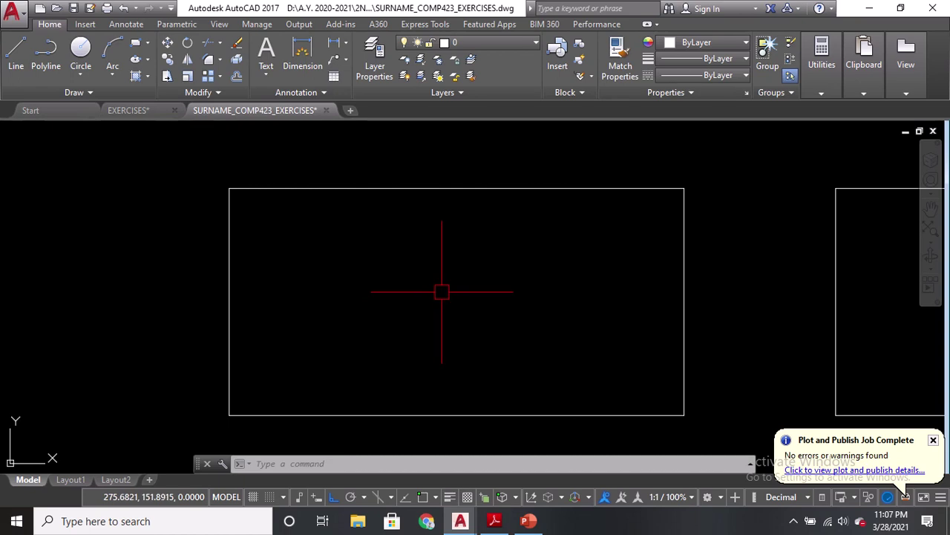
middle_drag(442, 294, 453, 285)
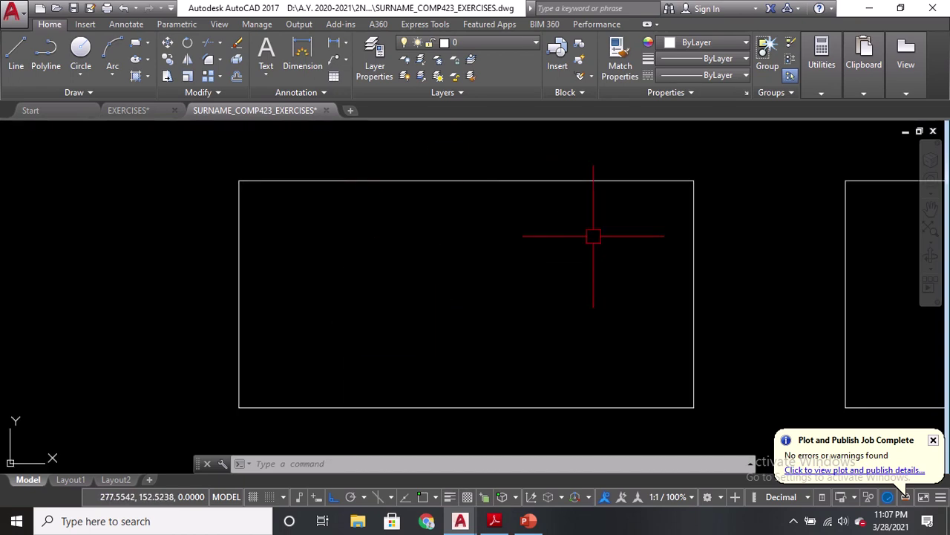
click(495, 521)
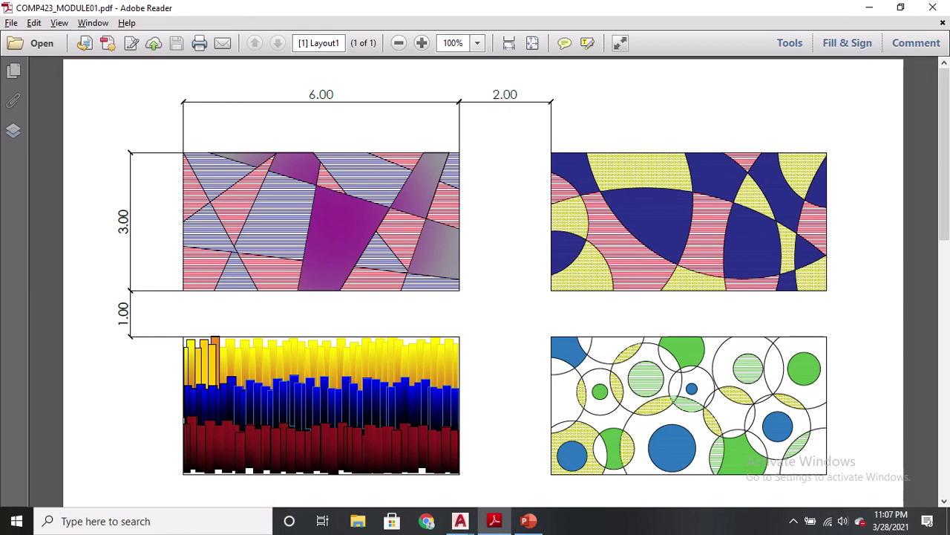
click(461, 516)
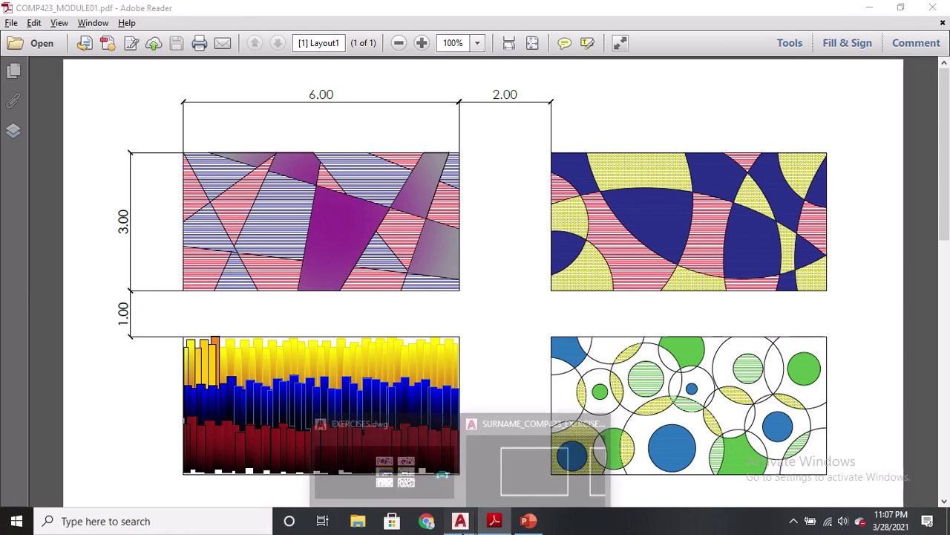
click(524, 464)
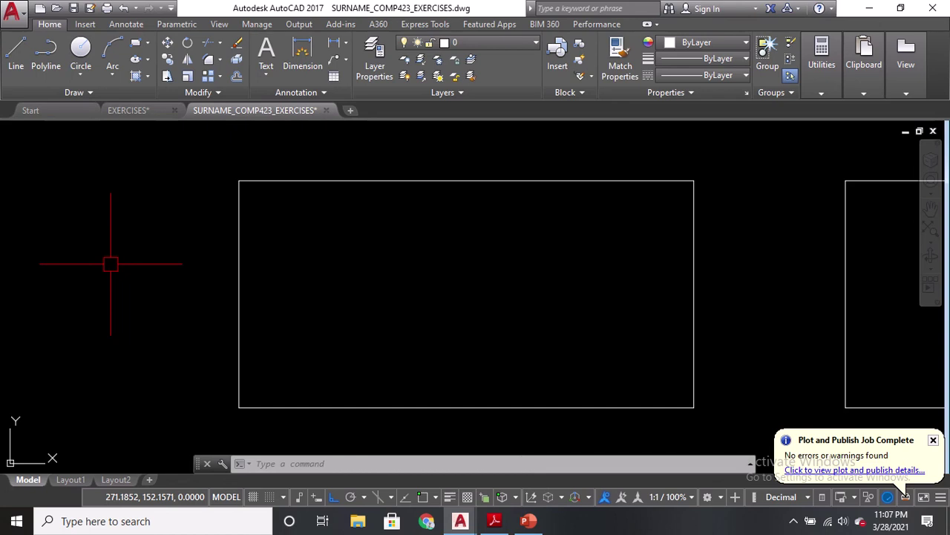
Step: Draw a short vertical line in the empty space left of the upper-left rectangle, with Ortho mode on
text(L)
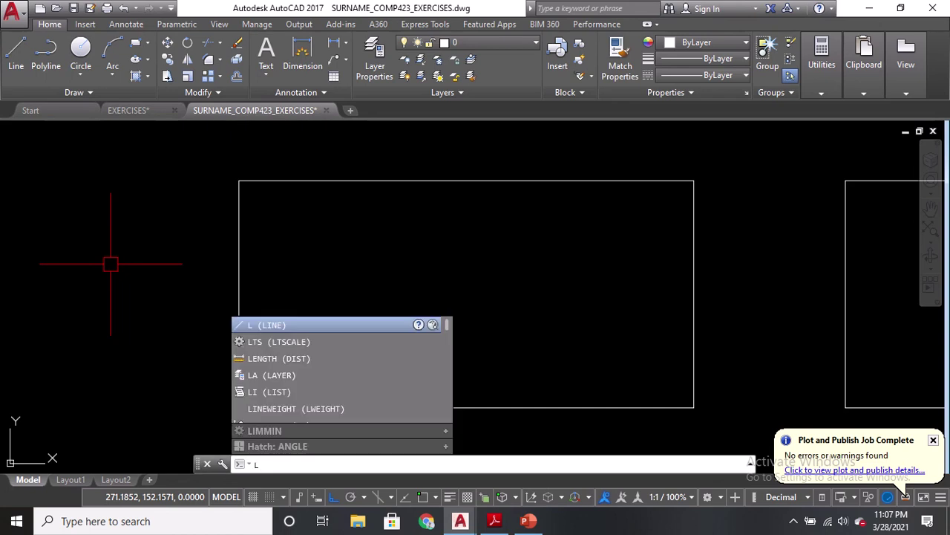
key(Return)
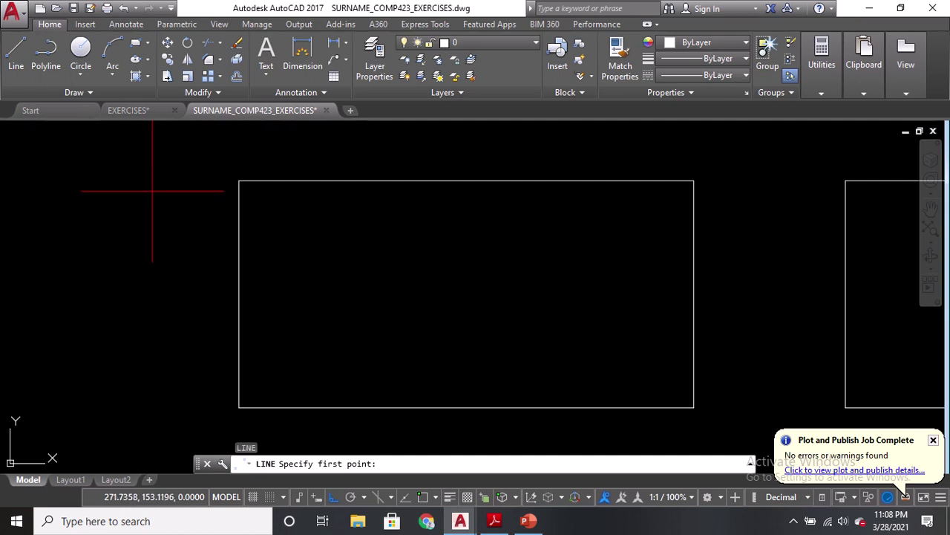
click(152, 191)
click(152, 300)
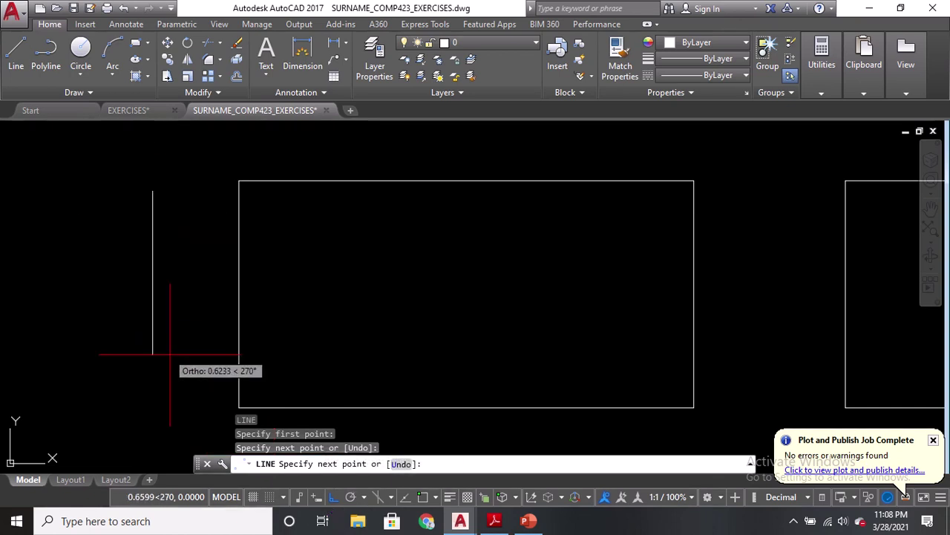
click(152, 300)
click(538, 300)
Step: Check the slanted lines in COMP423_MODULE01.pdf in Adobe Reader, return to AutoCAD and finish the vertical line
click(499, 522)
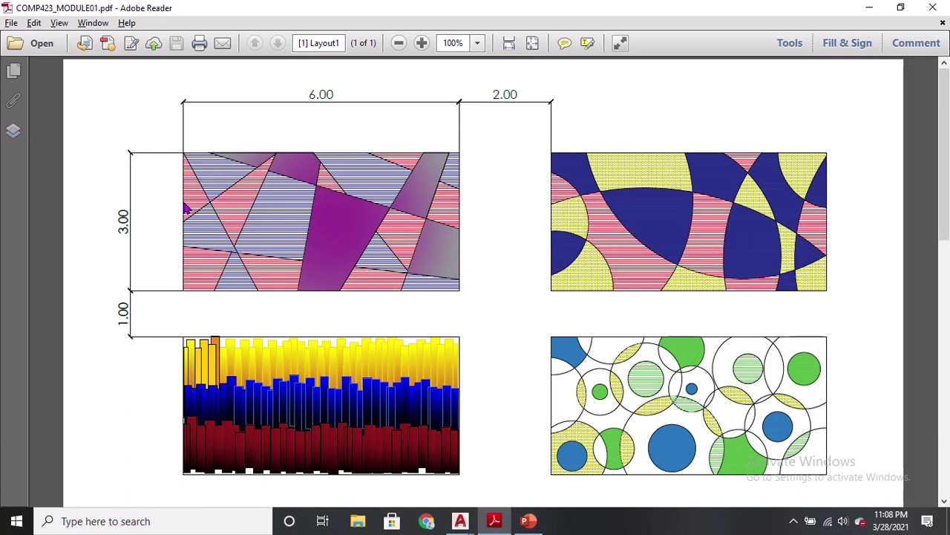
key(alt+Tab)
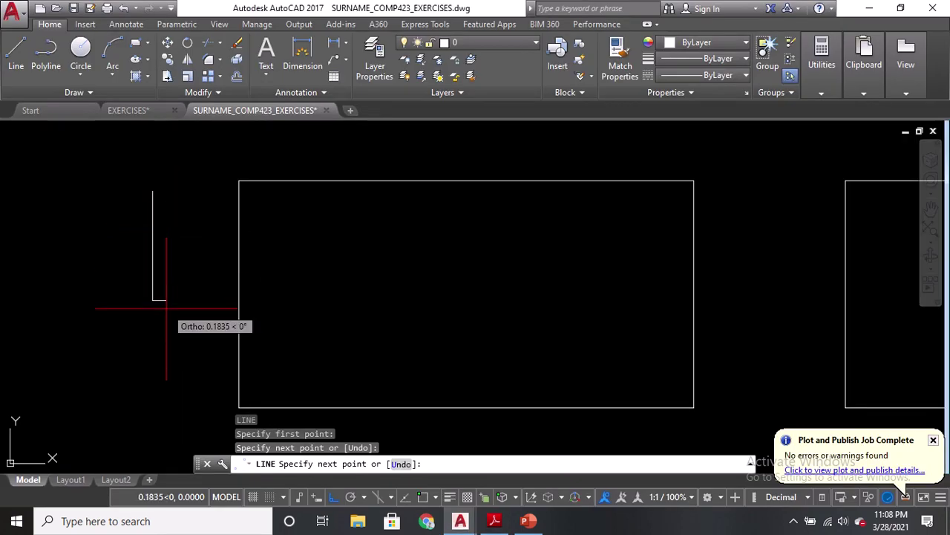
key(Return)
Step: Turn Ortho mode off and draw a slanted line descending to the right, beside the short vertical line
text(l)
key(Return)
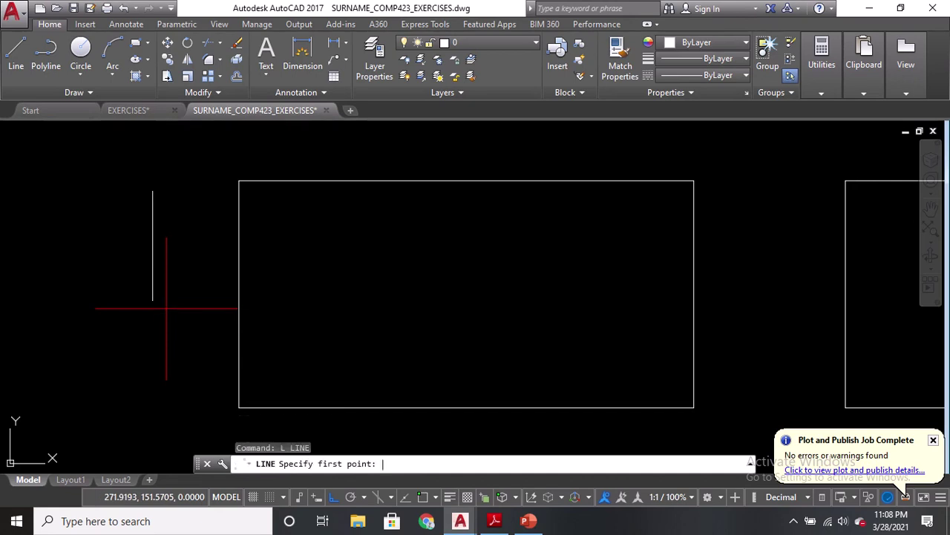
click(334, 497)
click(51, 237)
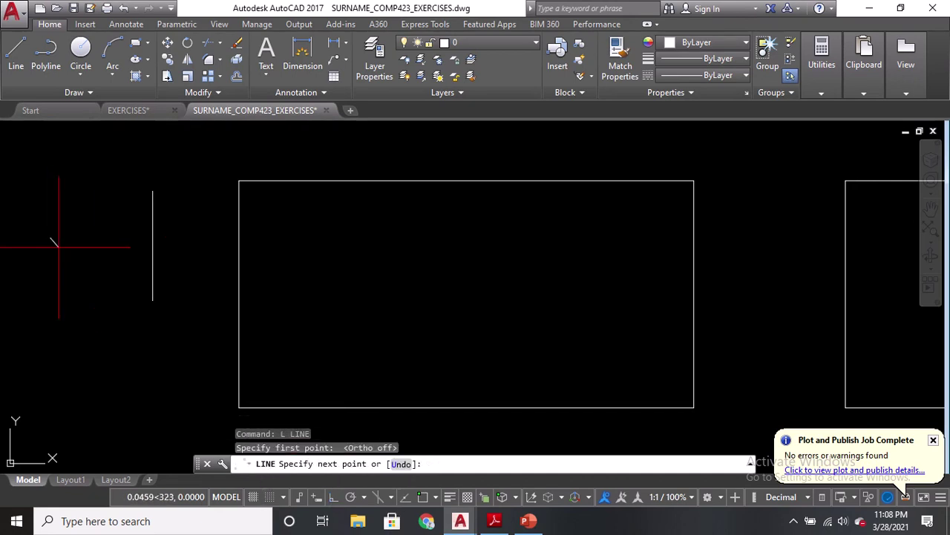
click(117, 327)
key(Return)
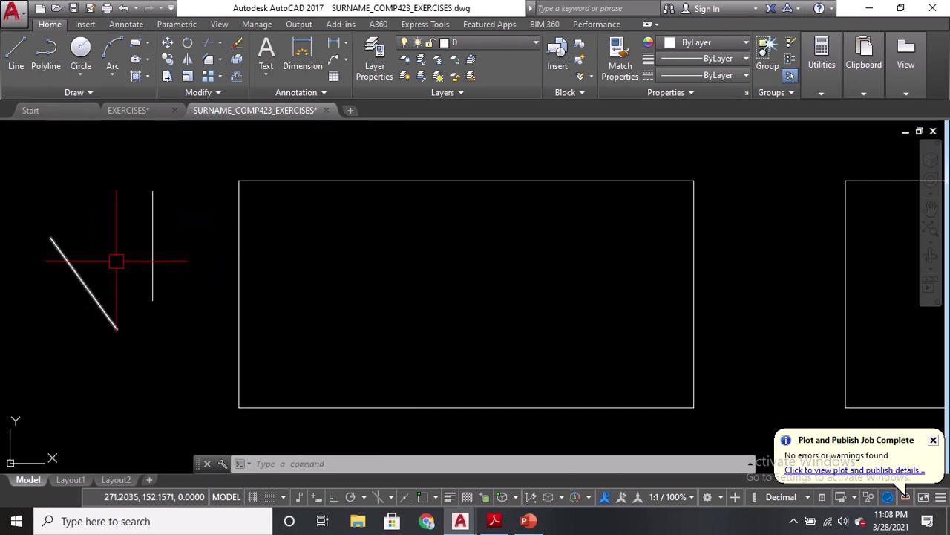
Step: Select the vertical and slanted practice lines and move the vertical one by its midpoint closer to the rectangle's left edge
click(282, 458)
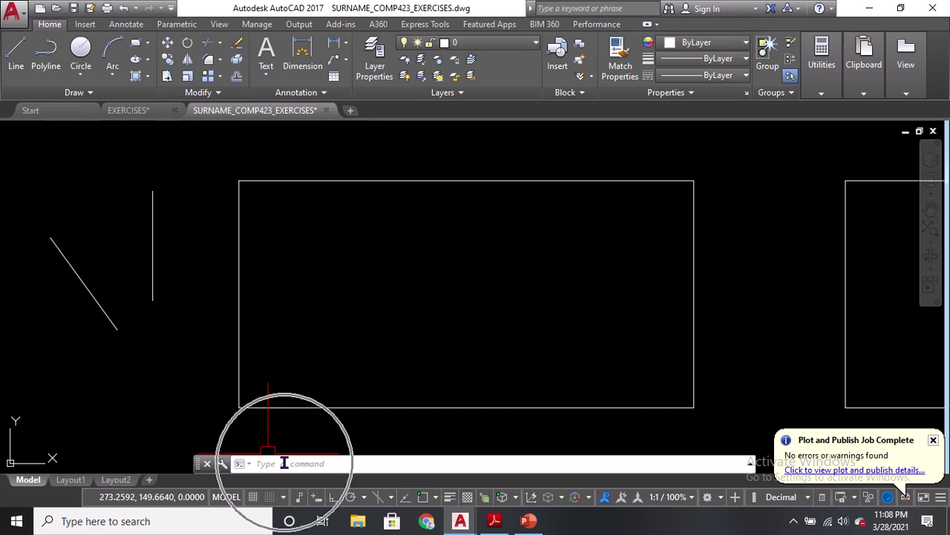
click(153, 231)
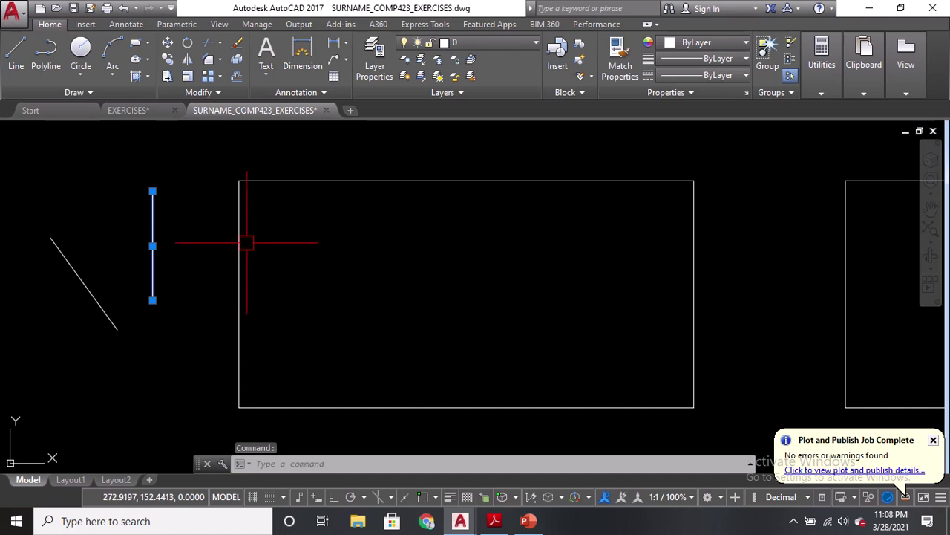
mouse_move(235, 251)
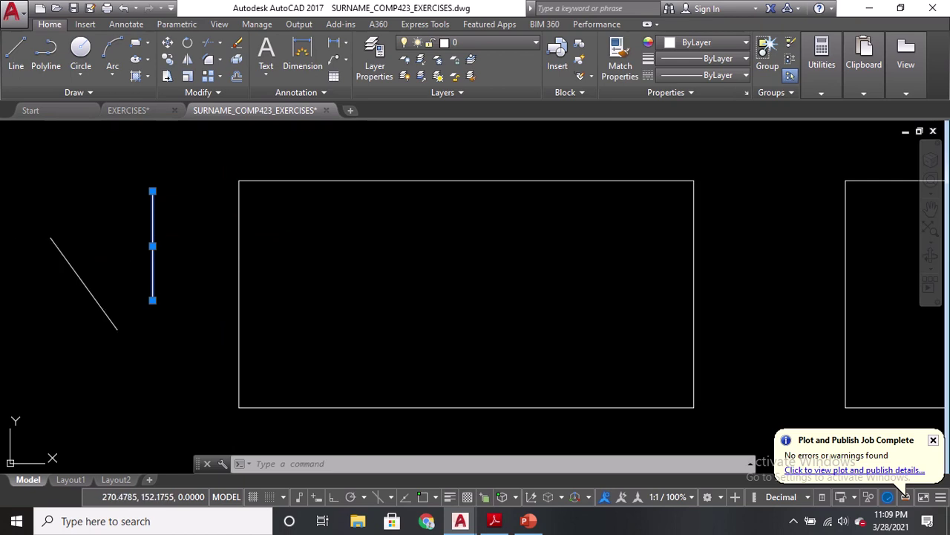
click(78, 276)
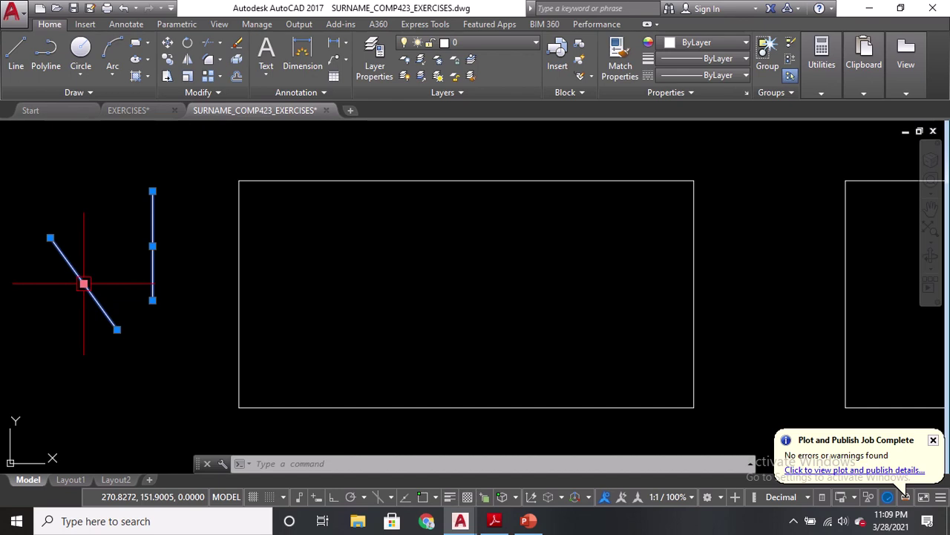
click(153, 246)
click(203, 246)
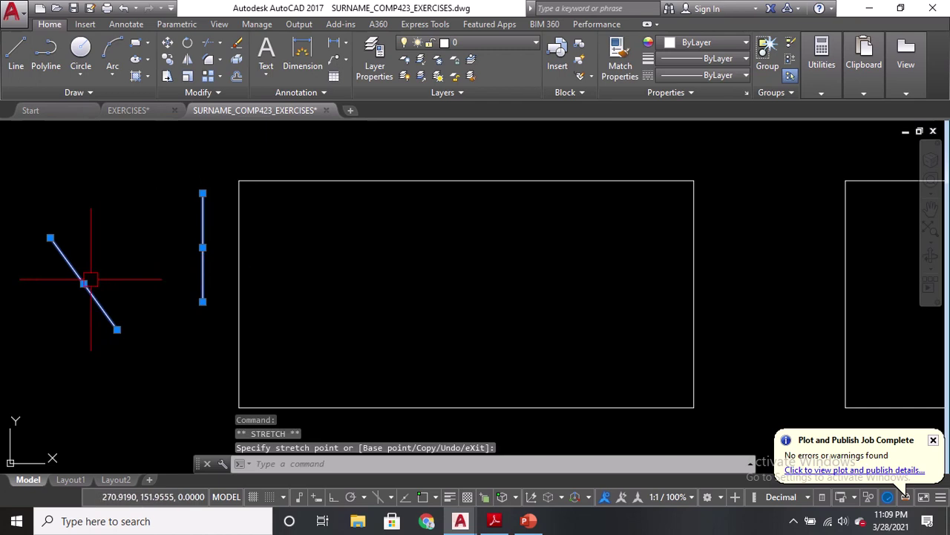
Step: Move the slanted practice line by its midpoint upward to the right and on to the far left of the empty space
click(83, 283)
click(118, 211)
click(118, 212)
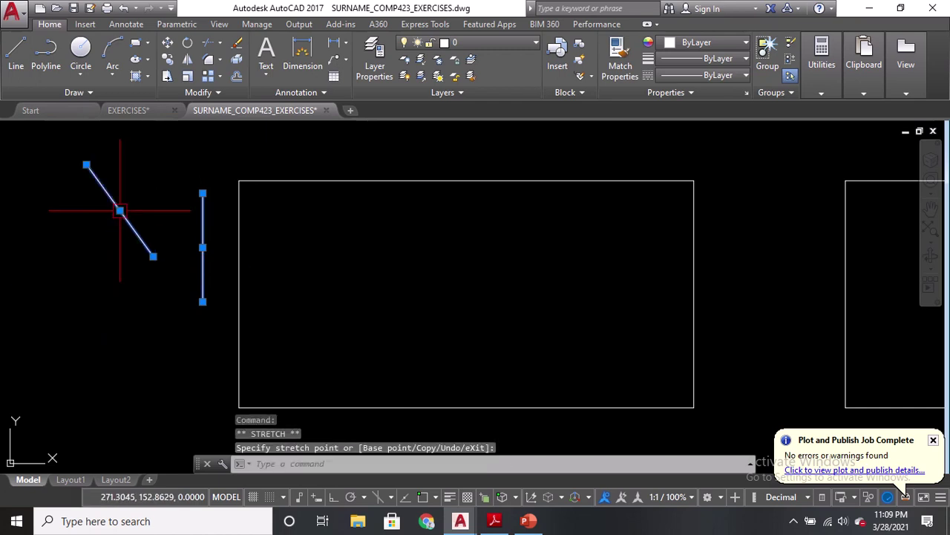
click(42, 282)
Step: Move the vertical practice line by its midpoint away from the rectangle and back slightly lower and nearer to its left edge
click(203, 246)
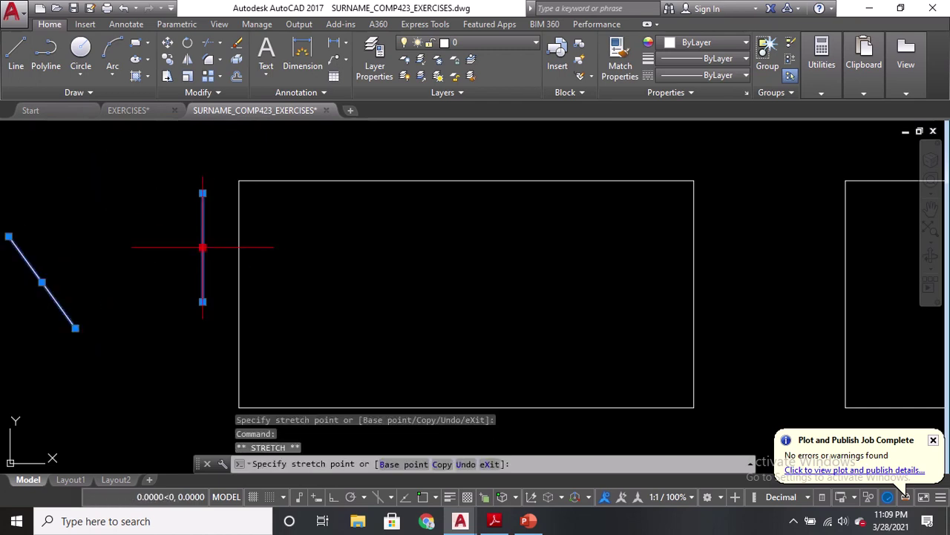
click(163, 251)
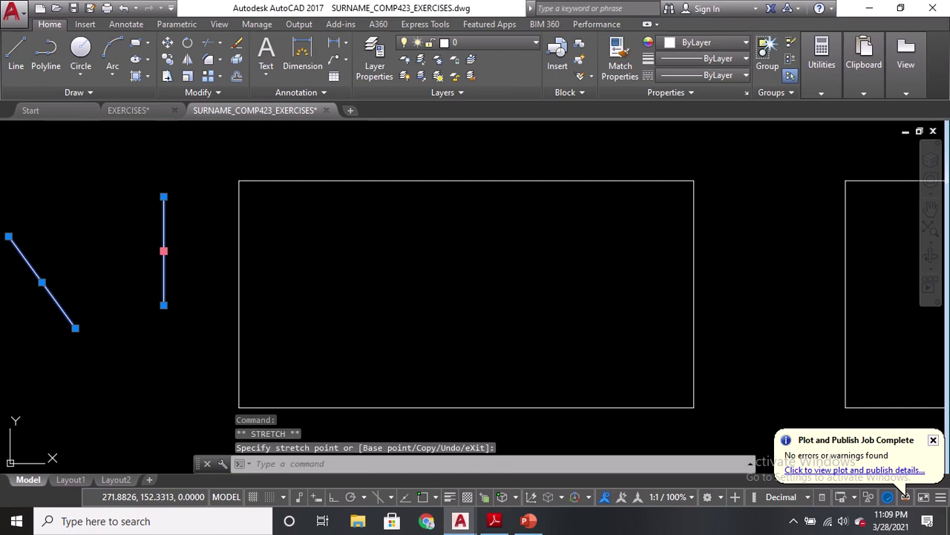
click(163, 251)
click(184, 277)
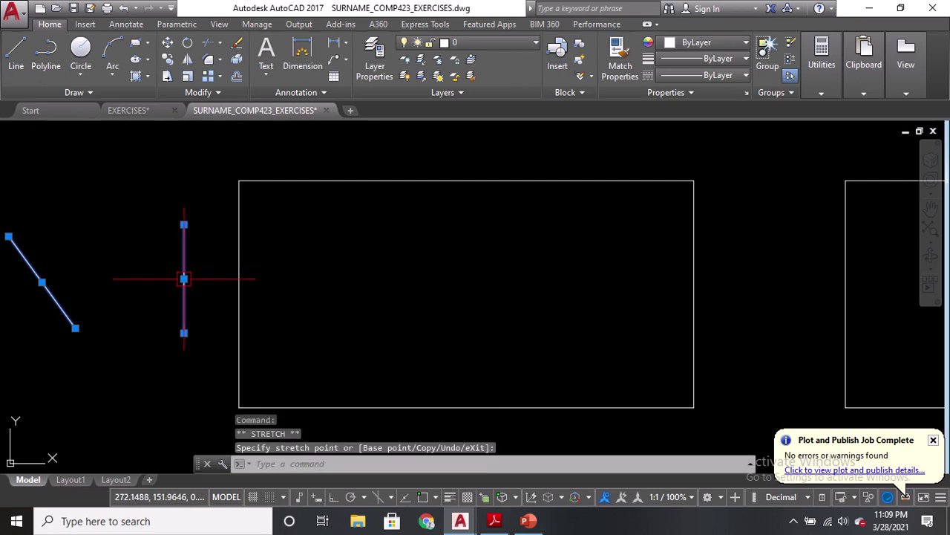
Step: Stretch both endpoints of the vertical practice line to turn it into a short, steeply slanted line beside the rectangle
click(184, 225)
click(104, 176)
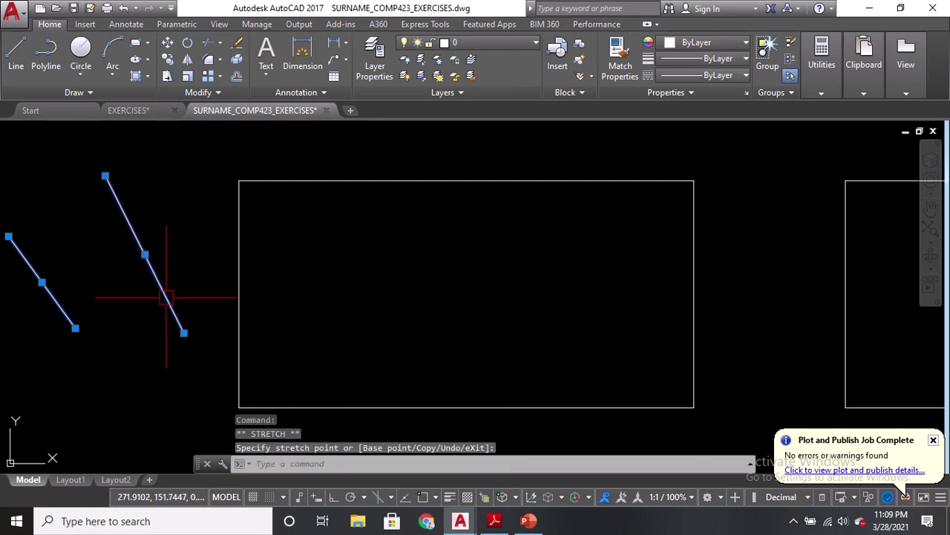
click(184, 332)
click(144, 410)
click(105, 176)
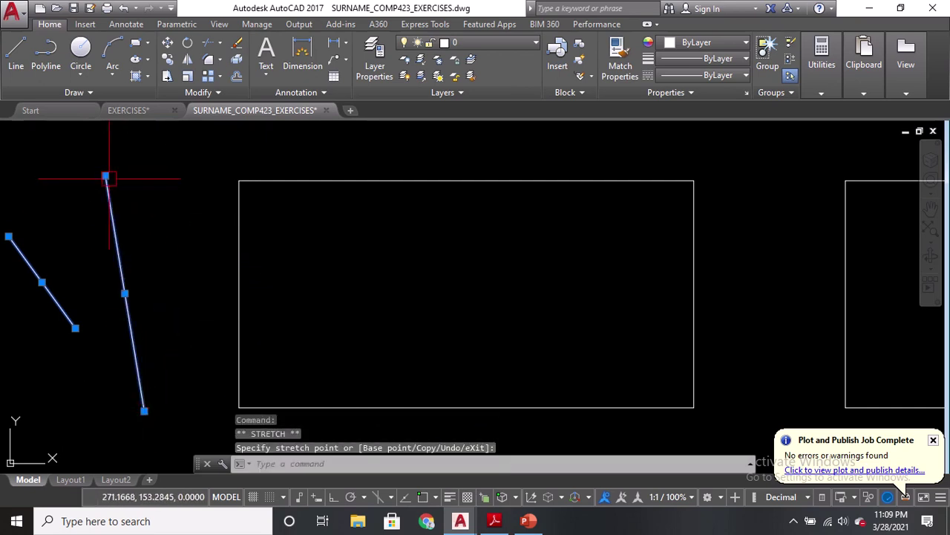
click(172, 221)
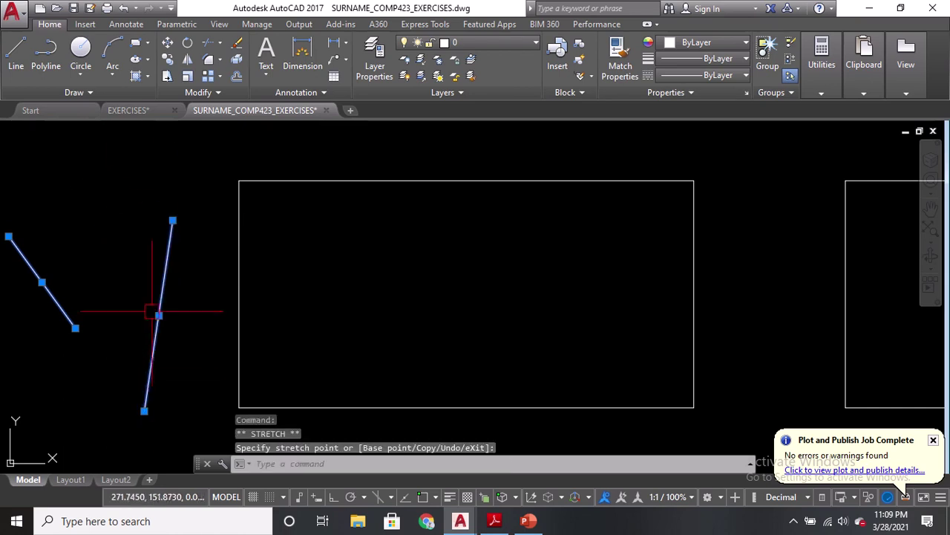
click(144, 409)
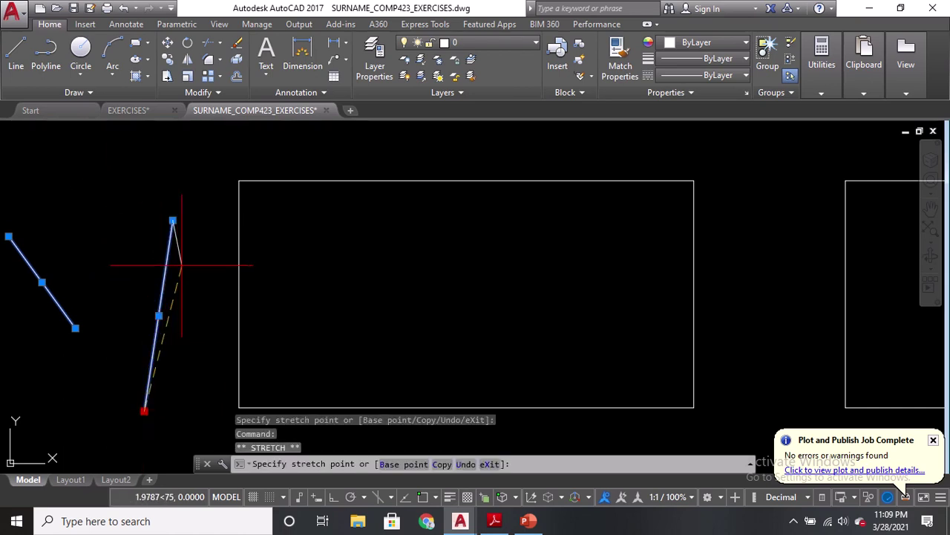
click(181, 265)
Step: Stretch the endpoints of the far-left slanted line into a short steep line beside the other one, and clear the selection
click(76, 327)
click(75, 328)
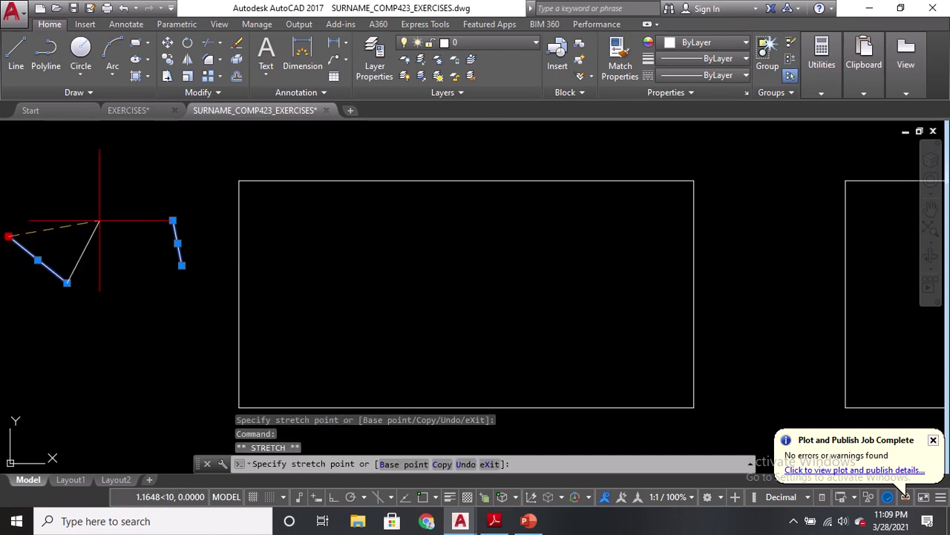
click(116, 216)
click(90, 249)
click(67, 281)
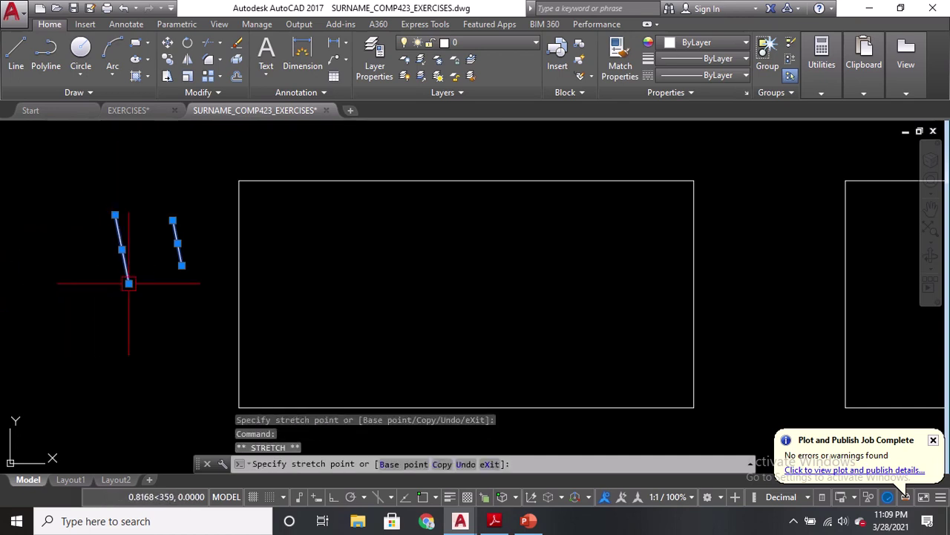
click(129, 282)
key(Escape)
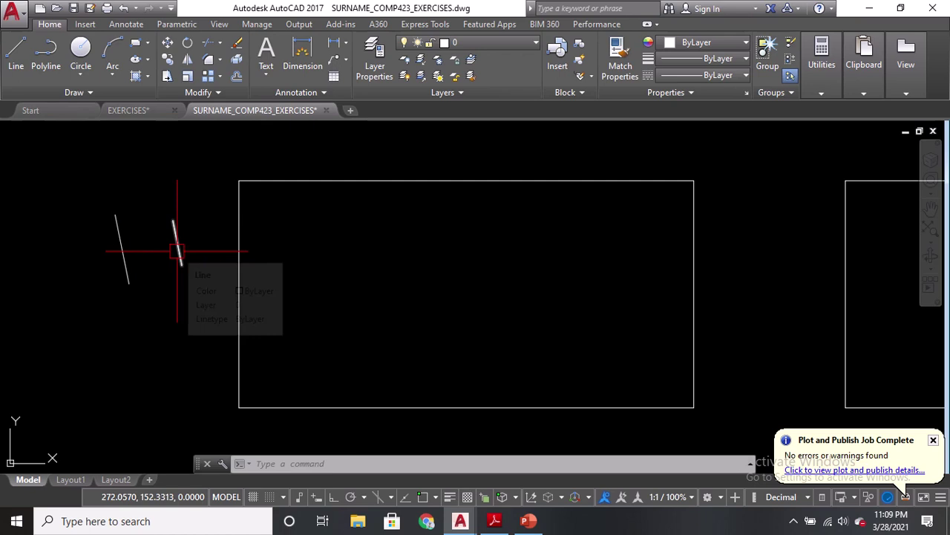
Step: Erase the two short practice lines in the empty space left of the rectangle
text(E)
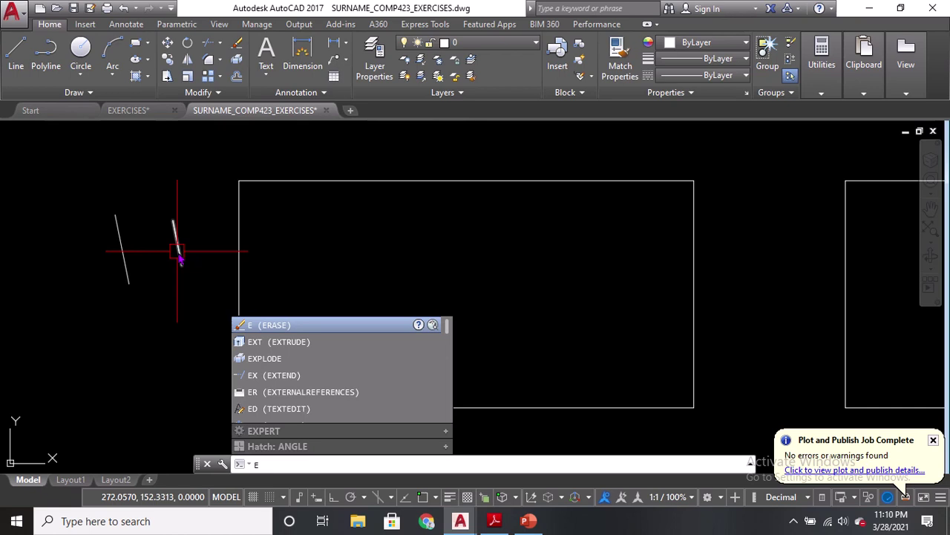
key(Return)
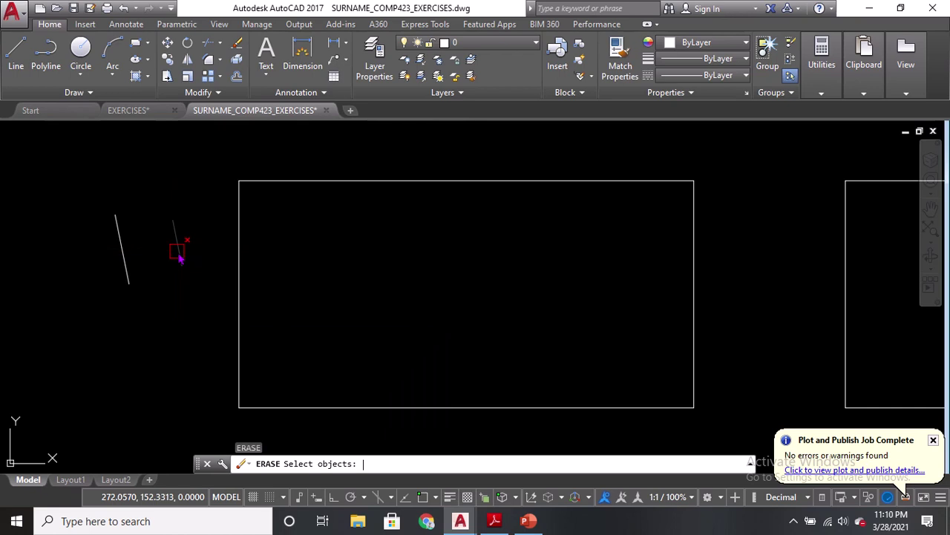
click(336, 465)
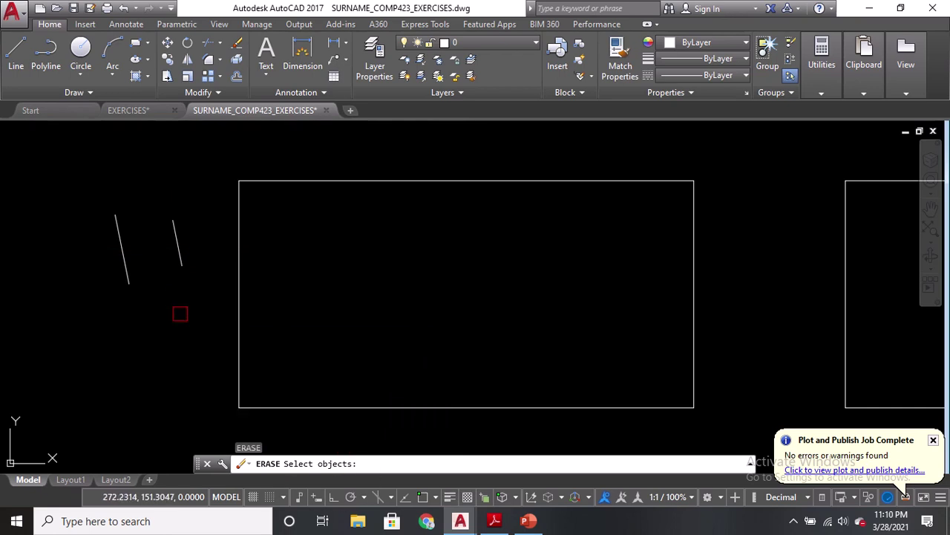
click(175, 236)
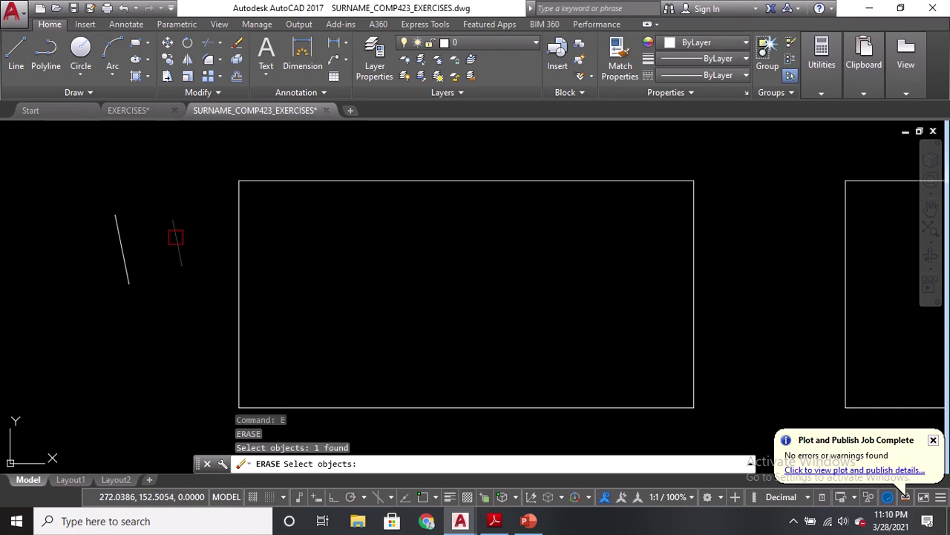
click(115, 232)
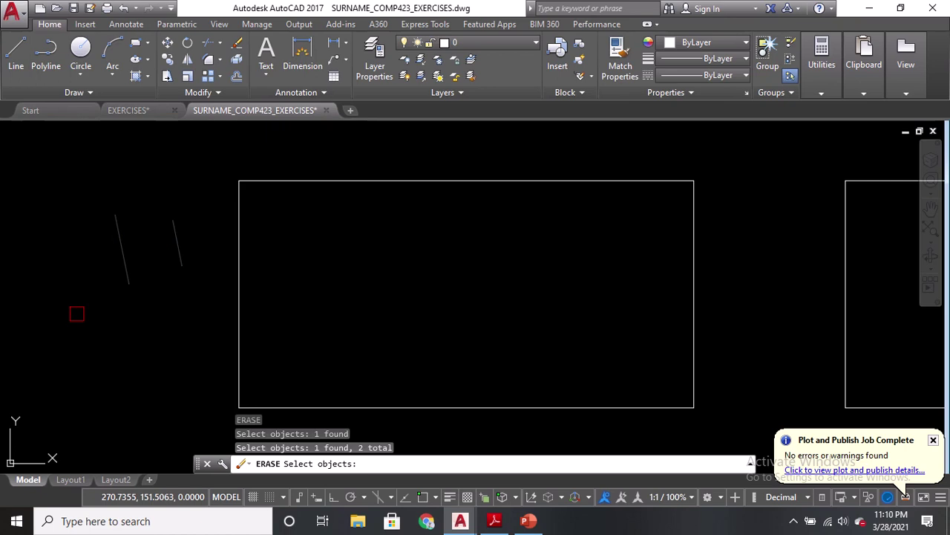
key(Return)
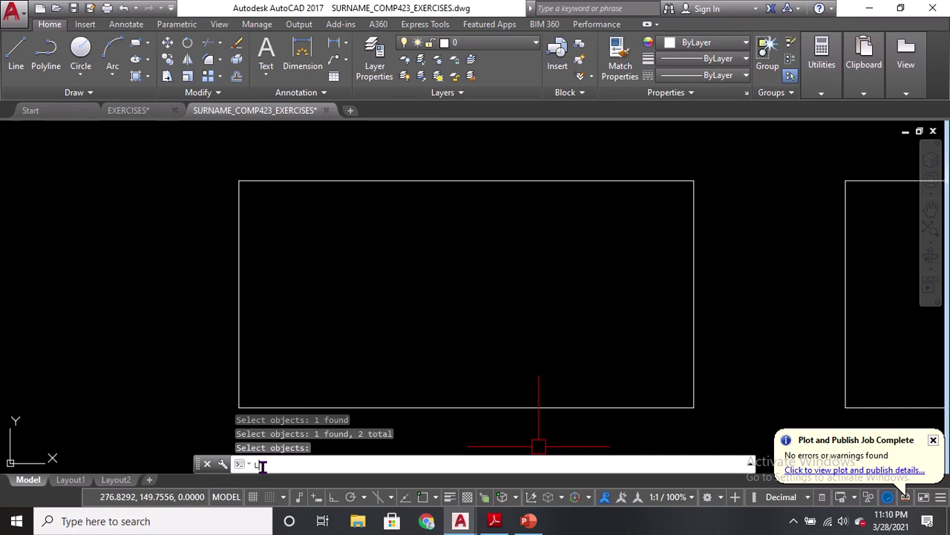
Step: Draw a line rising across the rectangle's upper-left corner, from outside its left edge to above its top edge
key(Return)
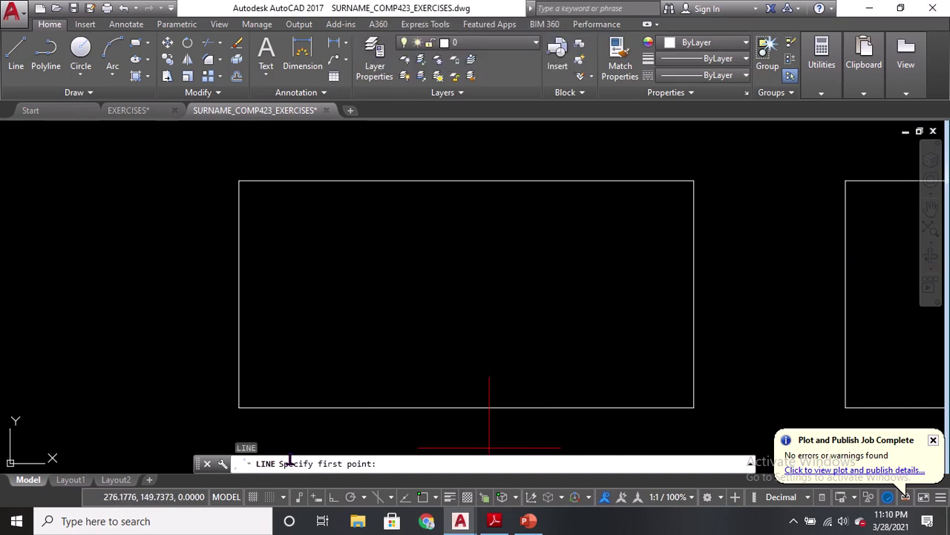
click(360, 461)
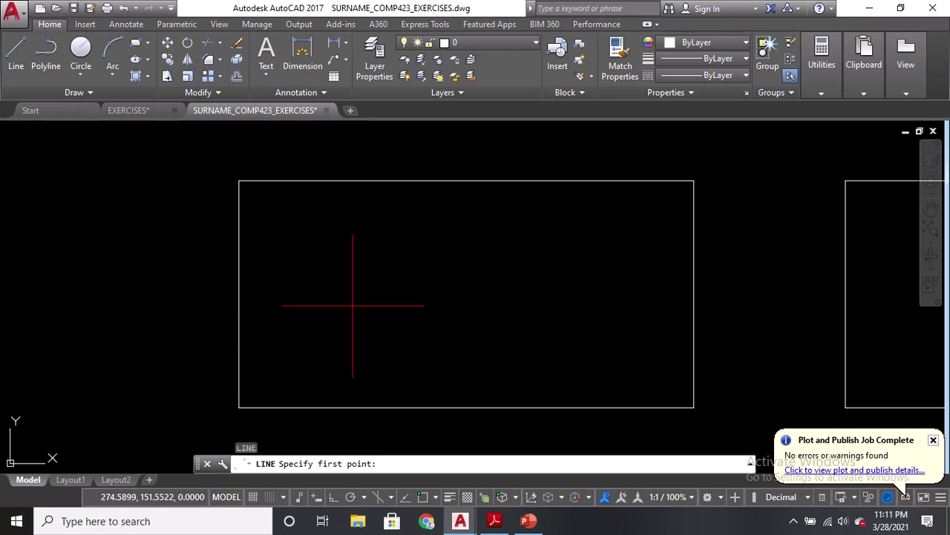
click(192, 290)
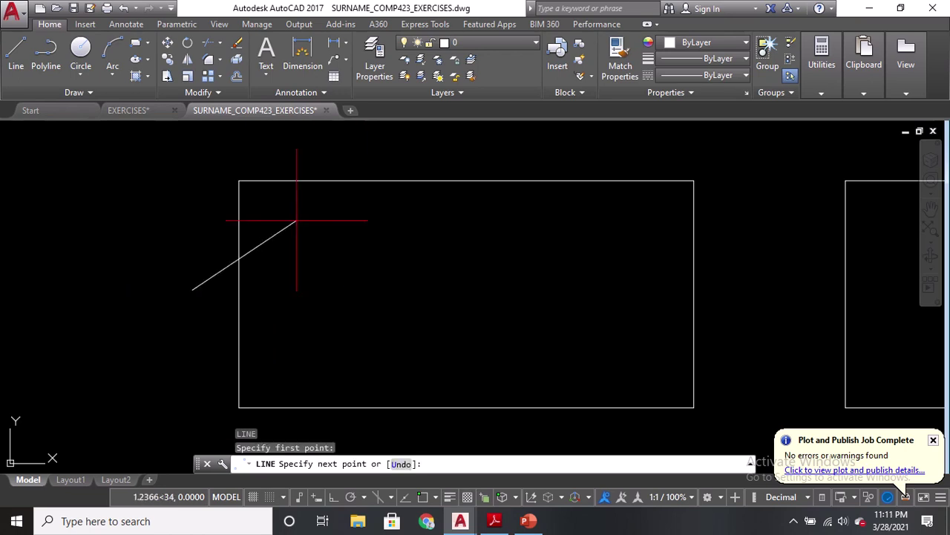
click(377, 157)
key(Return)
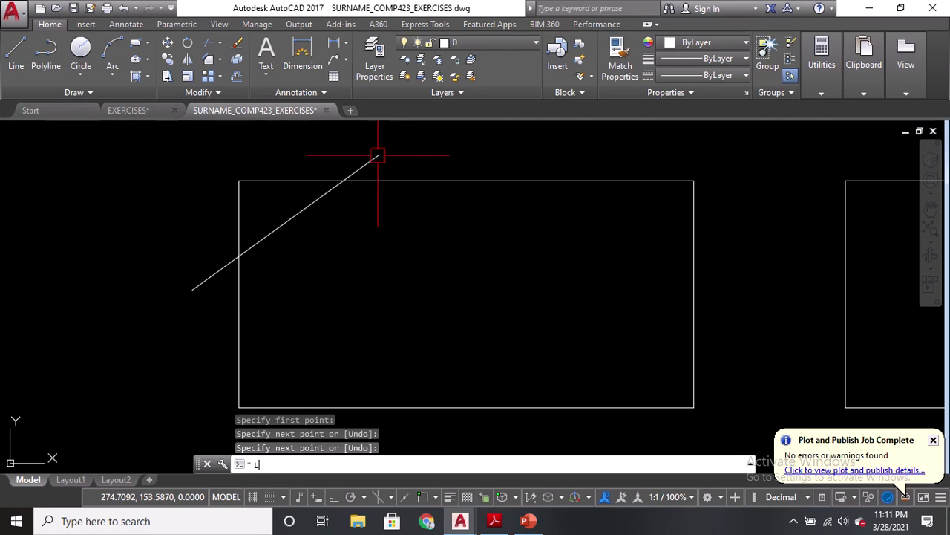
Step: Draw a line descending from outside the rectangle's upper-left corner, across the first line, to below the bottom edge
text(L)
key(Return)
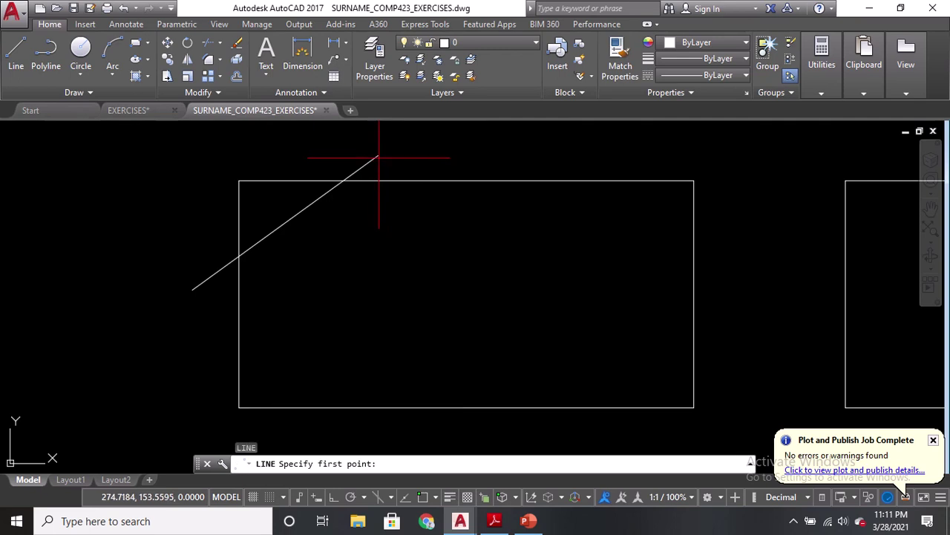
click(214, 184)
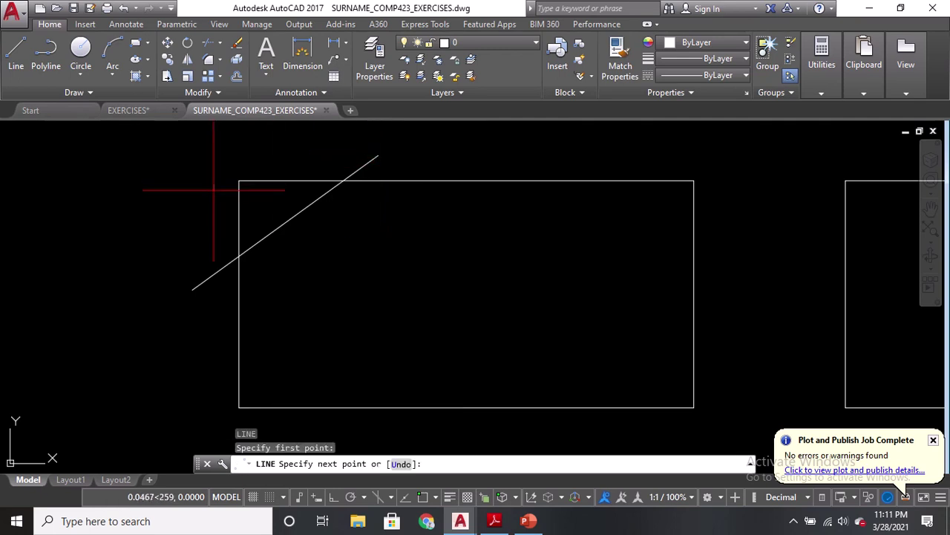
click(408, 431)
key(Return)
Step: Draw a long line rising from outside the lower part of the rectangle's left edge to above the right half of its top edge
text(L)
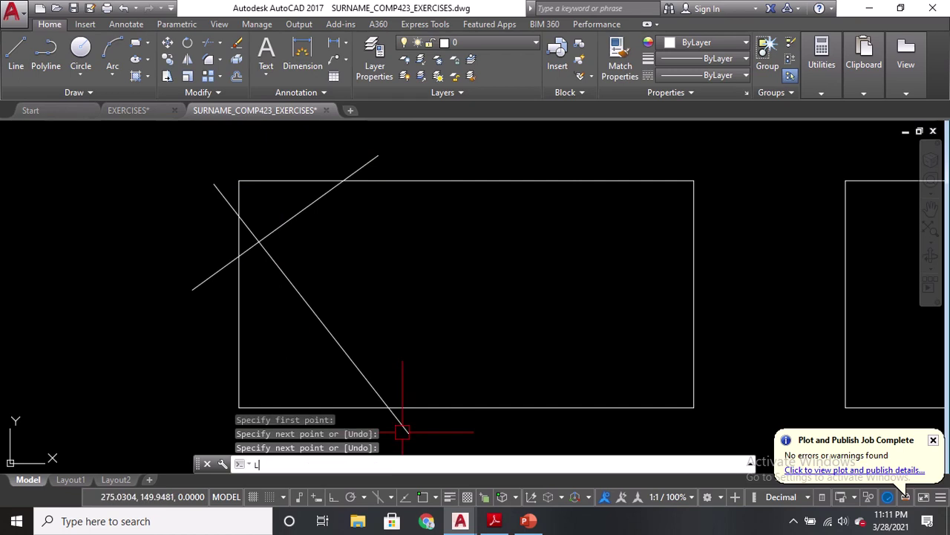
key(Return)
click(191, 368)
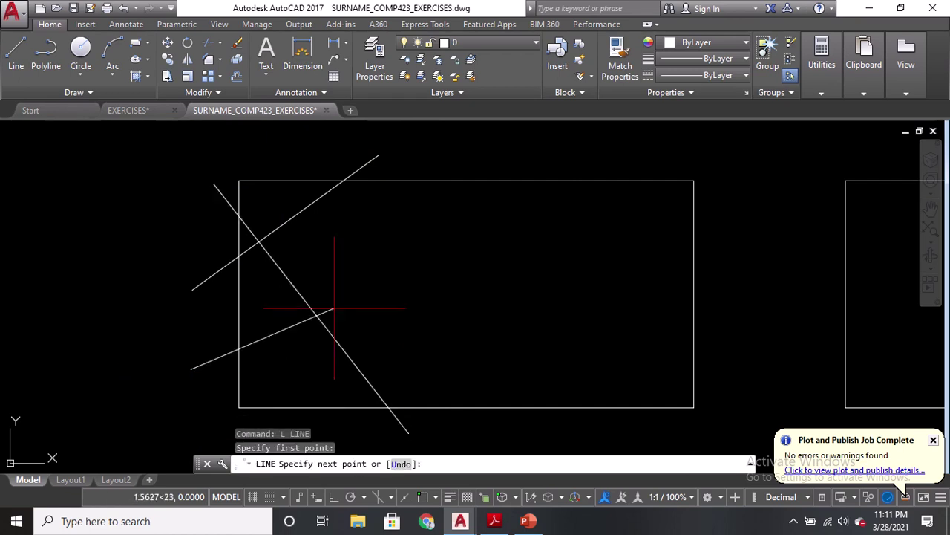
click(620, 156)
key(Return)
Step: Draw a steep line through the middle of the rectangle, from above its top edge to below its bottom edge
text(L)
key(Return)
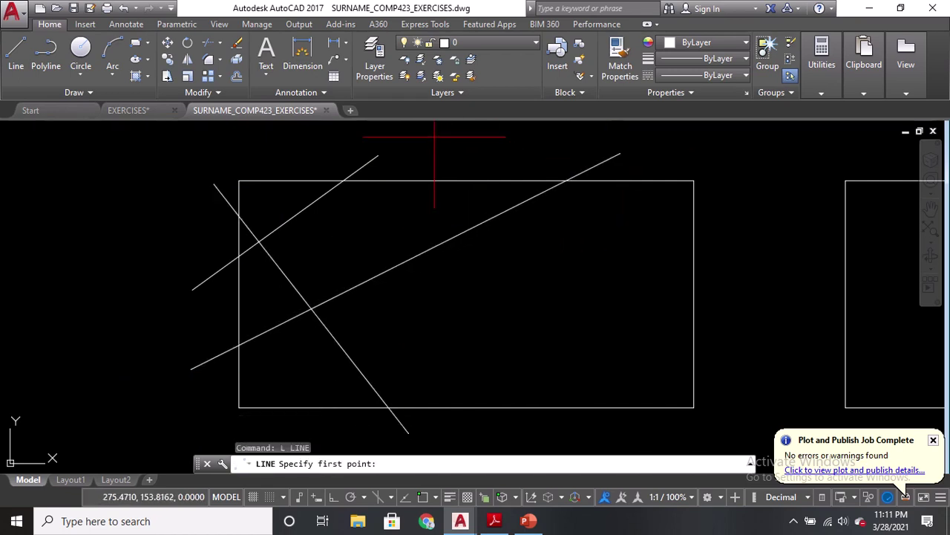
click(434, 136)
click(487, 437)
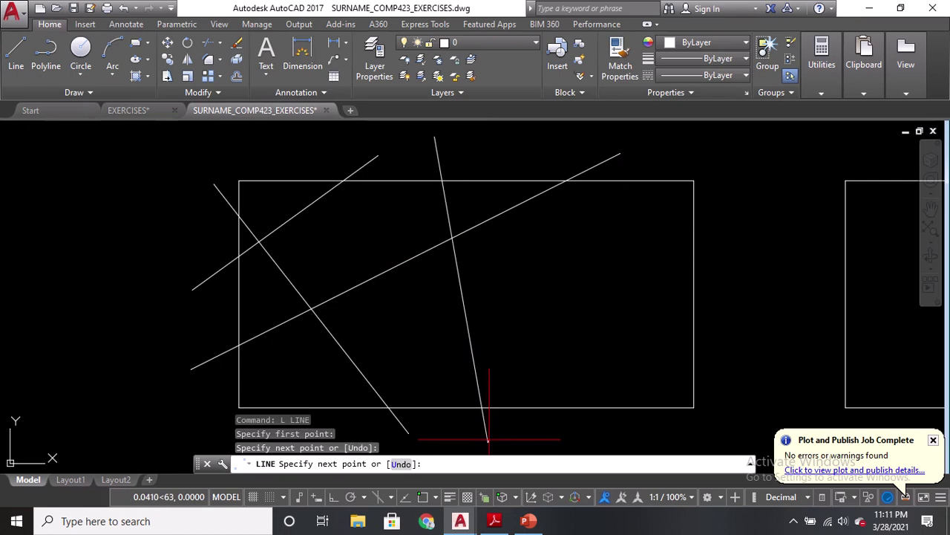
key(Return)
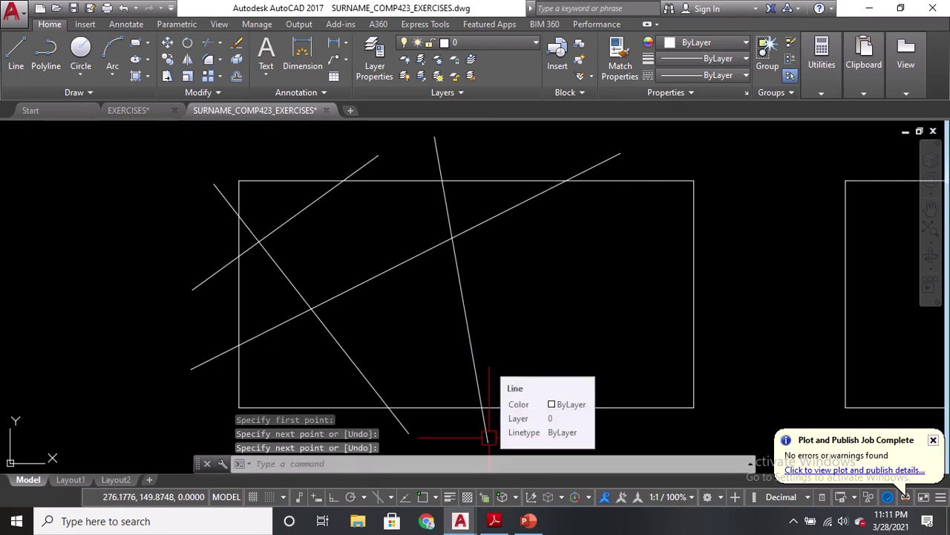
Step: Draw connected lines from above the rectangle's top-edge middle to outside its lower right edge, up above the top edge, and down below the bottom
text(L)
key(Return)
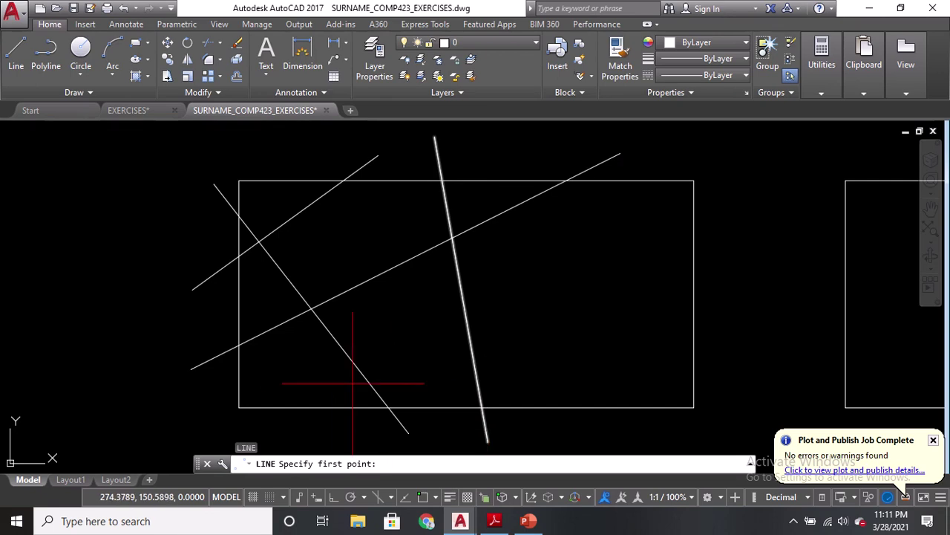
click(474, 161)
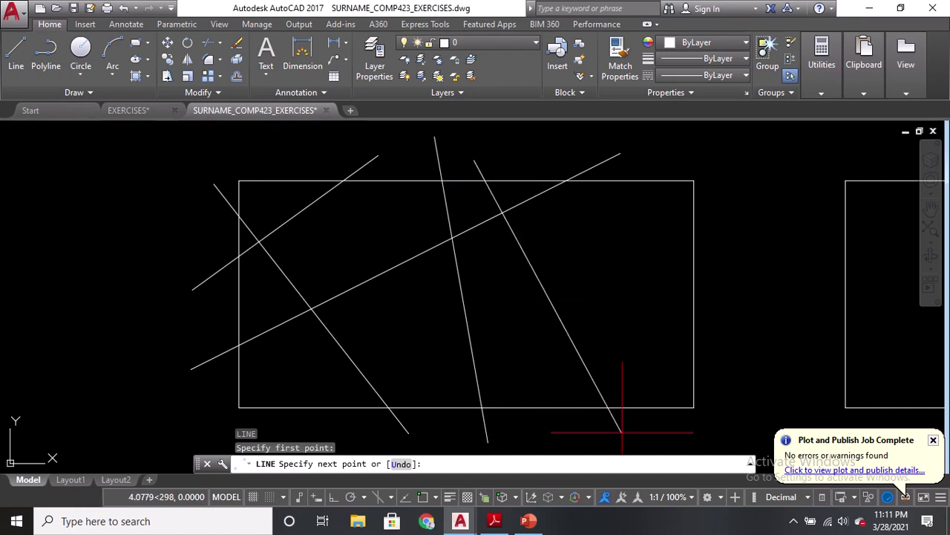
click(736, 339)
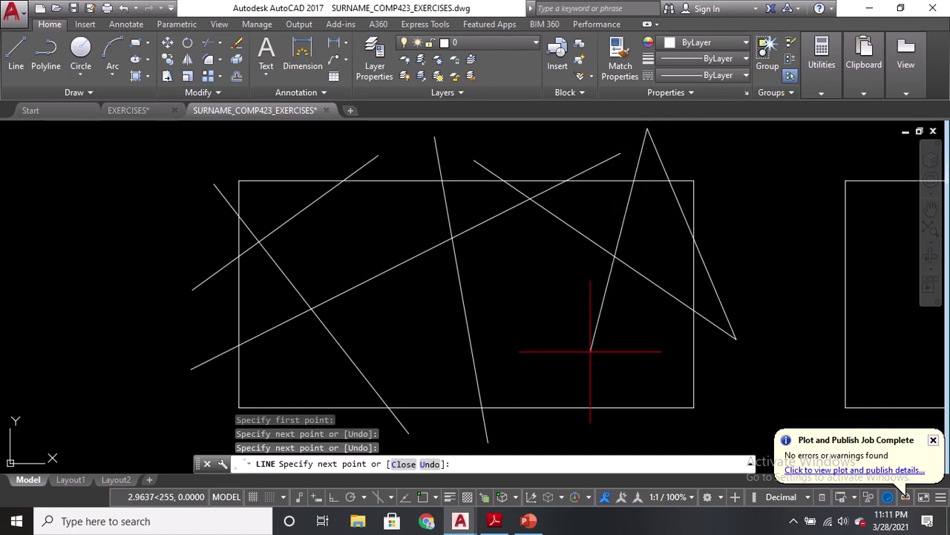
click(573, 449)
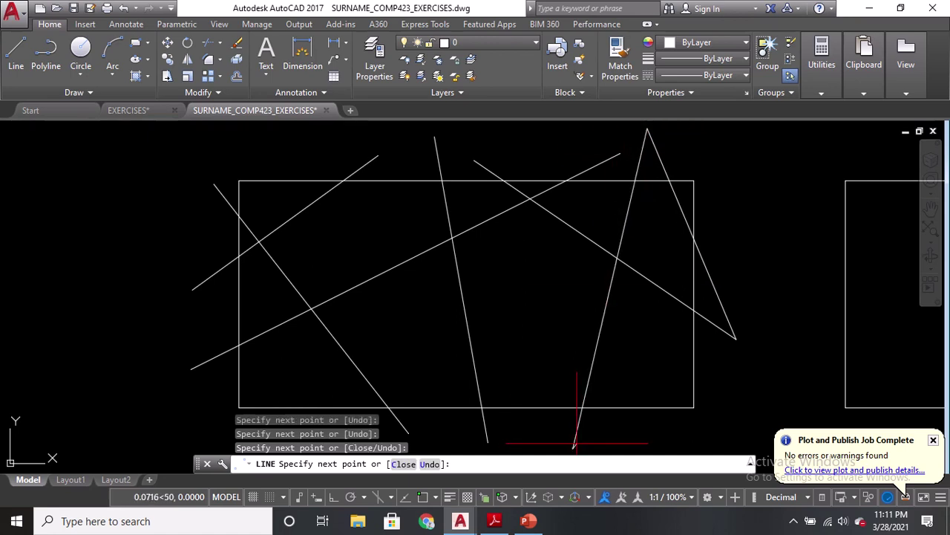
Step: Continue the line chain to outside the lower part of the right edge and end it outside the rectangle's upper-left corner
click(722, 363)
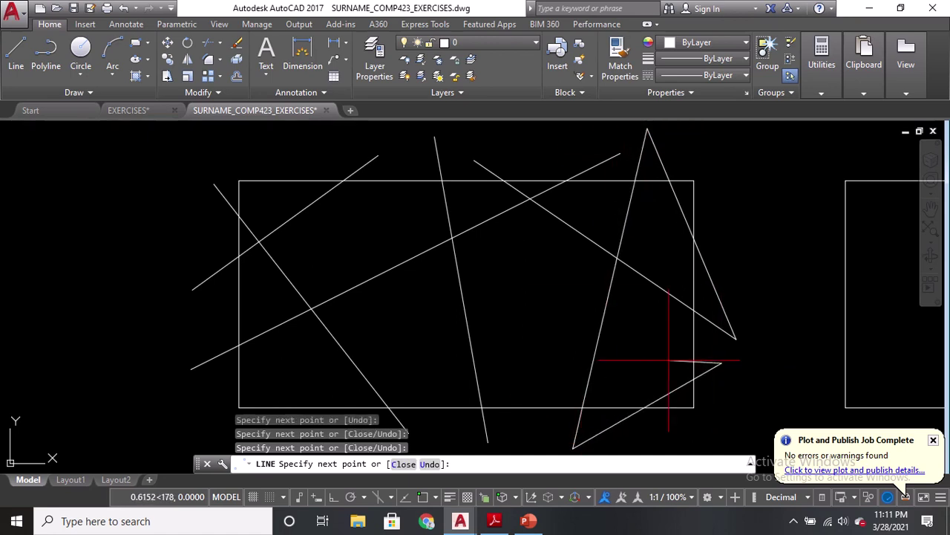
click(220, 151)
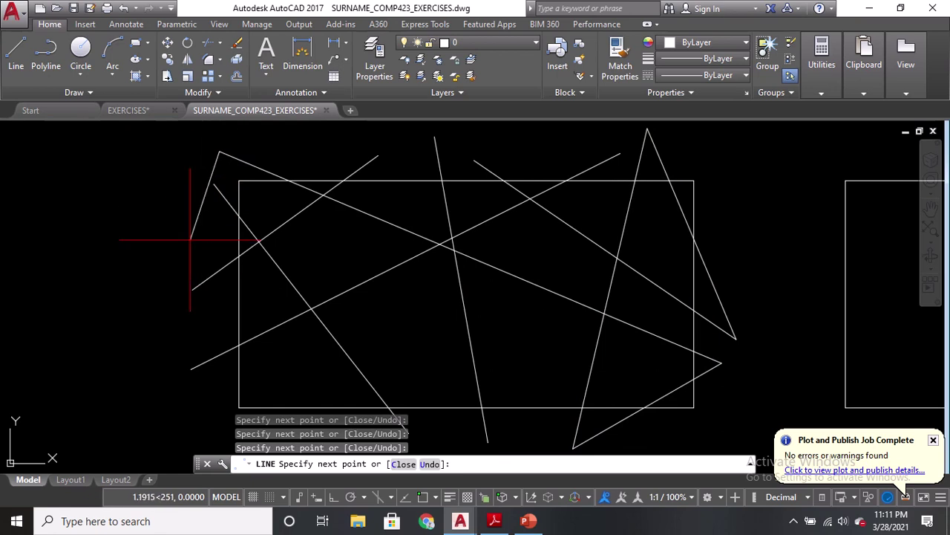
mouse_move(206, 237)
middle_down()
mouse_move(233, 314)
mouse_move(297, 265)
mouse_move(359, 284)
middle_up()
scroll(359, 284, down, 2)
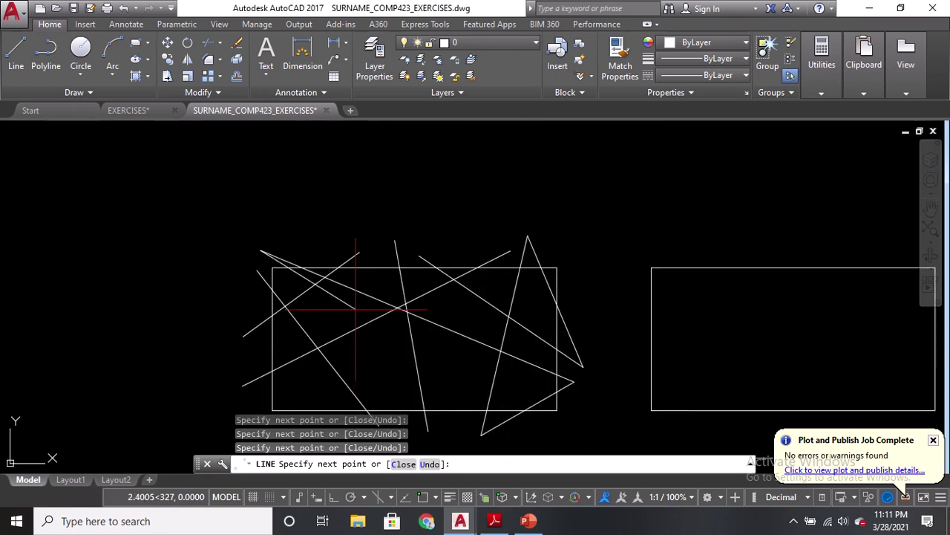
middle_drag(350, 339, 348, 236)
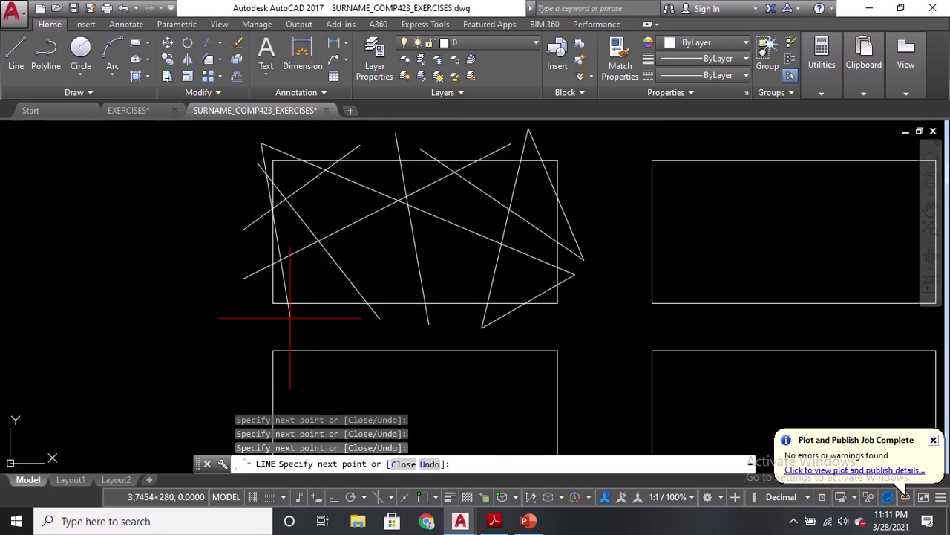
key(Return)
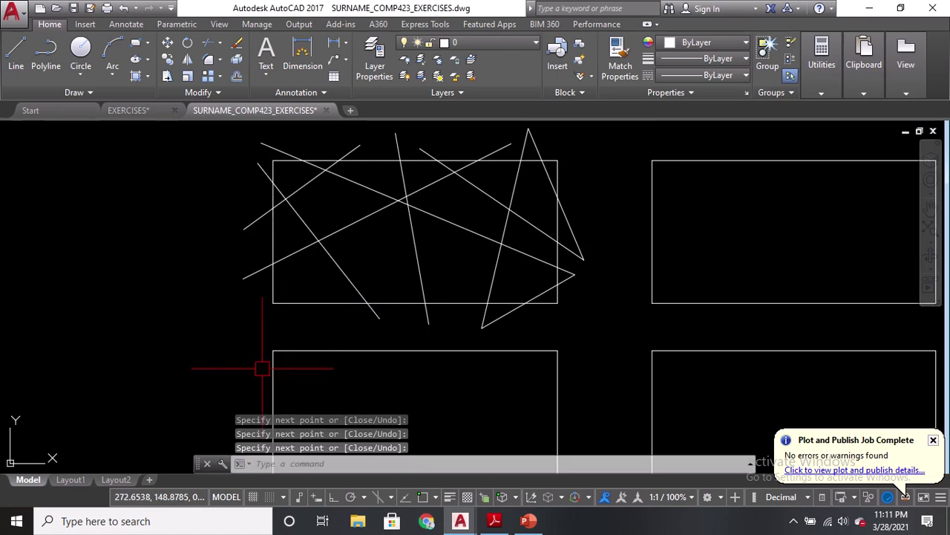
Step: Draw a line rising from below the left part of the rectangle's bottom edge to above the right part of its top edge
middle_drag(342, 298, 357, 333)
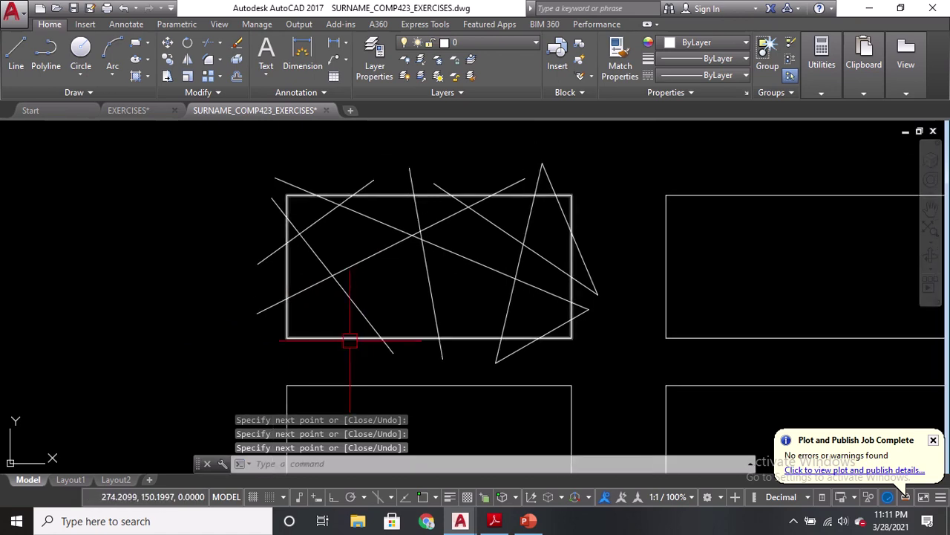
text(l)
key(Return)
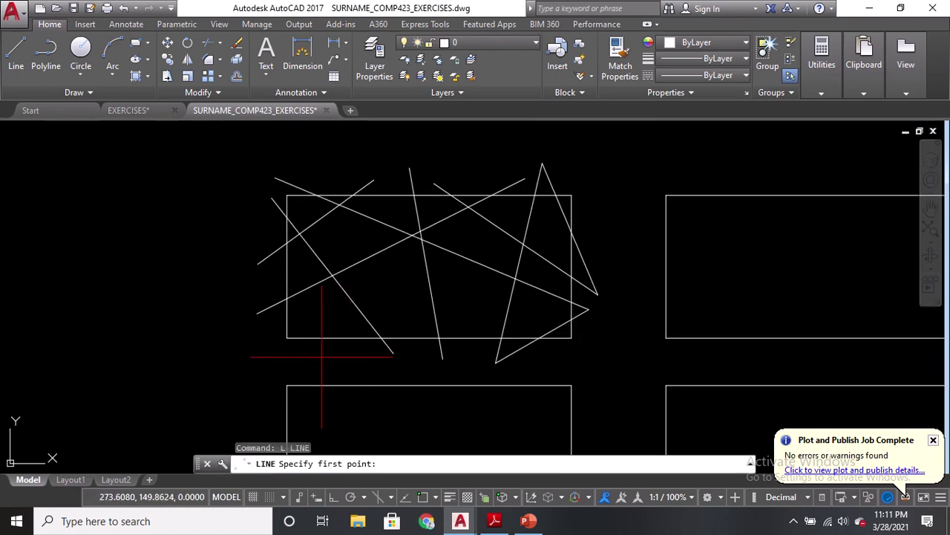
click(321, 356)
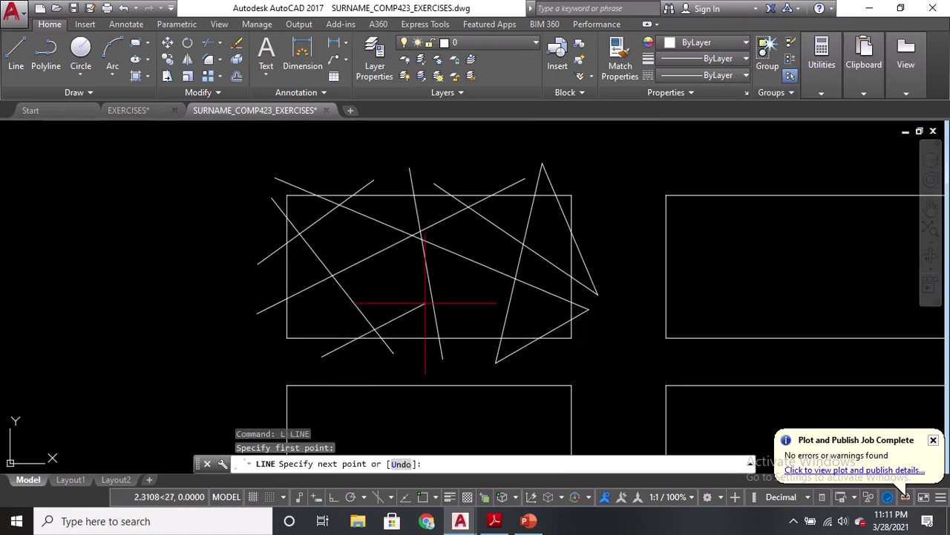
click(528, 188)
key(Return)
Step: Draw a steep line from above the left half of the rectangle's top edge down to below its lower-left corner
text(l)
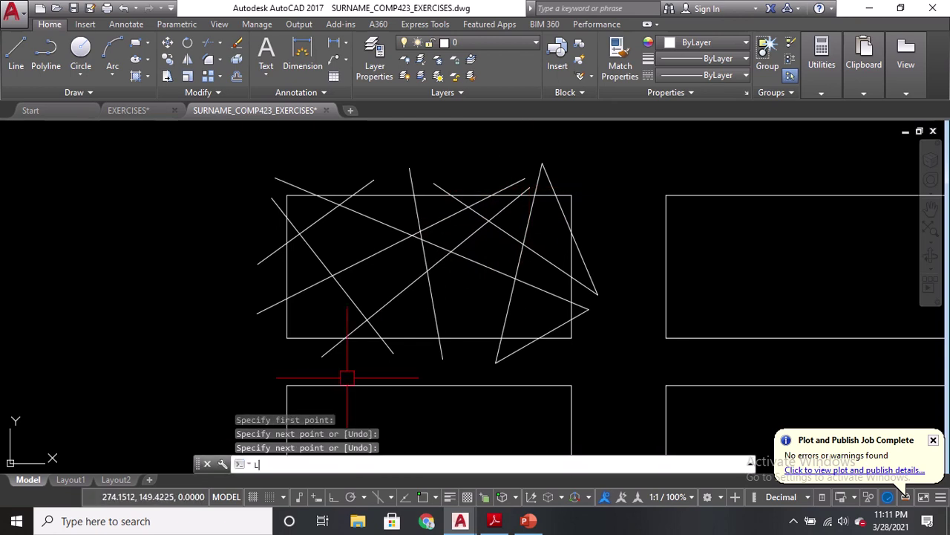
key(Return)
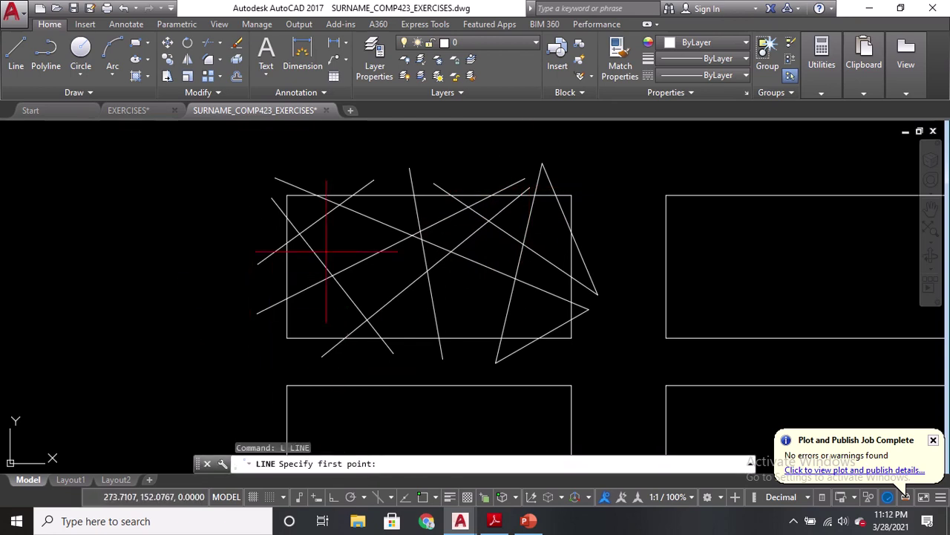
click(379, 180)
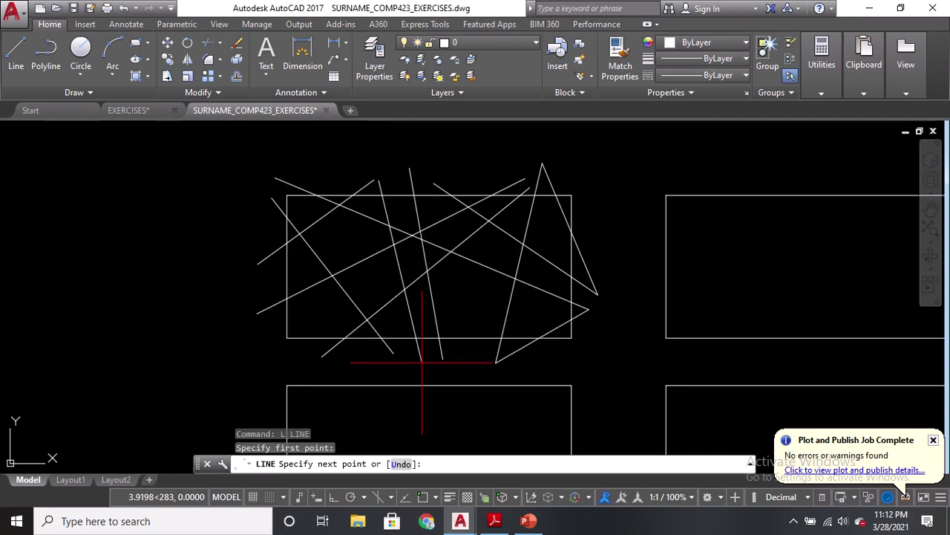
click(294, 362)
key(Return)
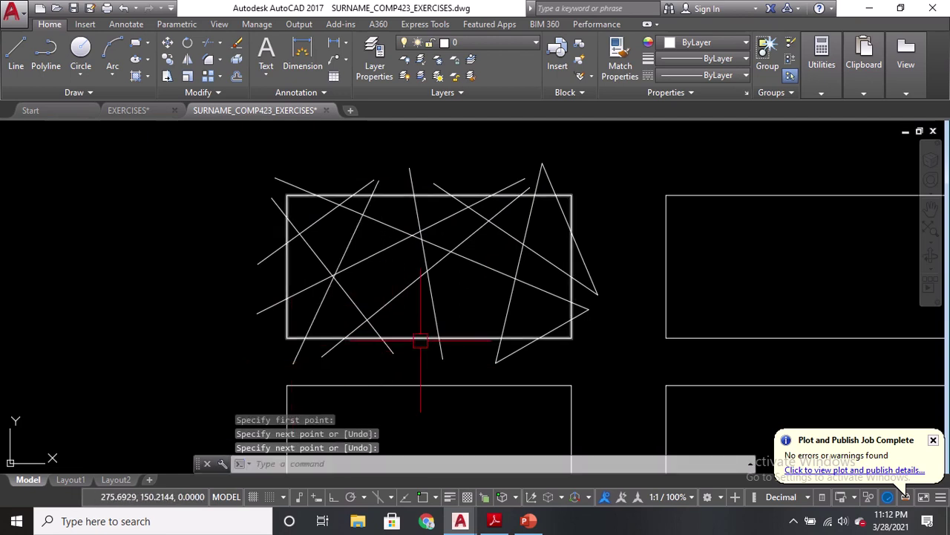
Step: Draw a line rising from below the middle of the rectangle's bottom edge to outside the upper part of its right edge
text(l)
key(Return)
click(410, 357)
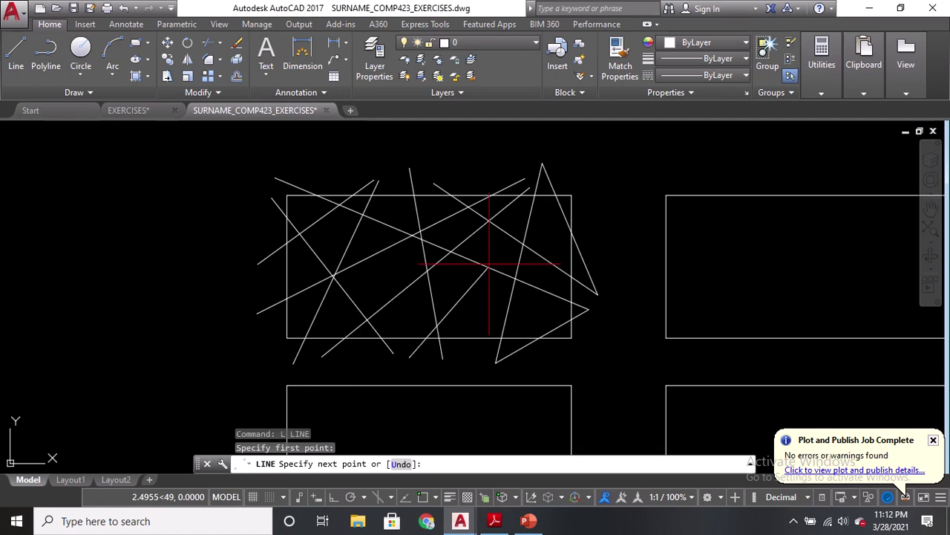
click(592, 204)
key(Return)
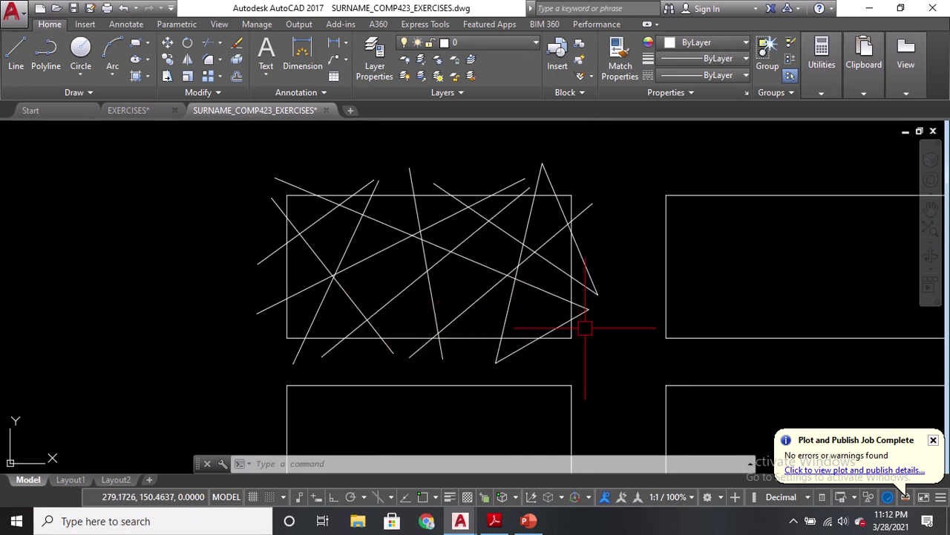
text(z)
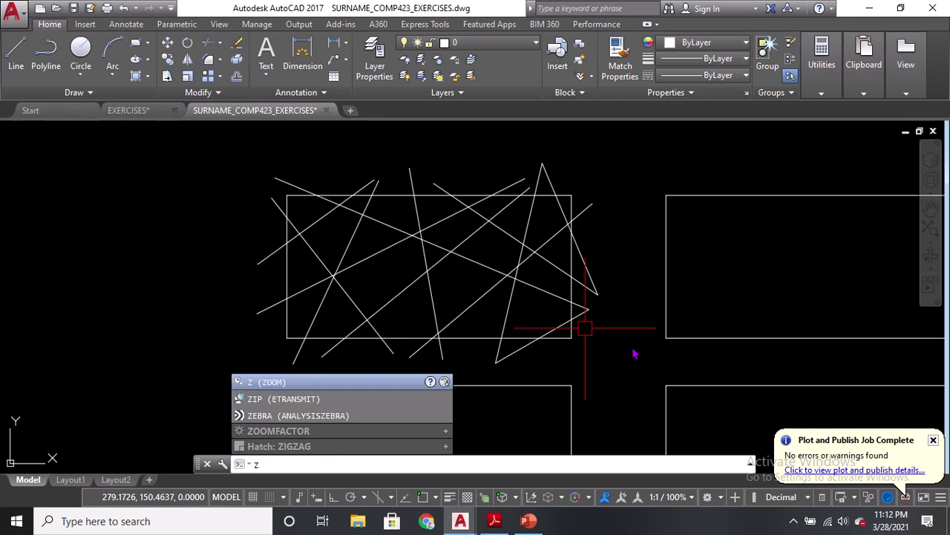
key(Down)
key(Down)
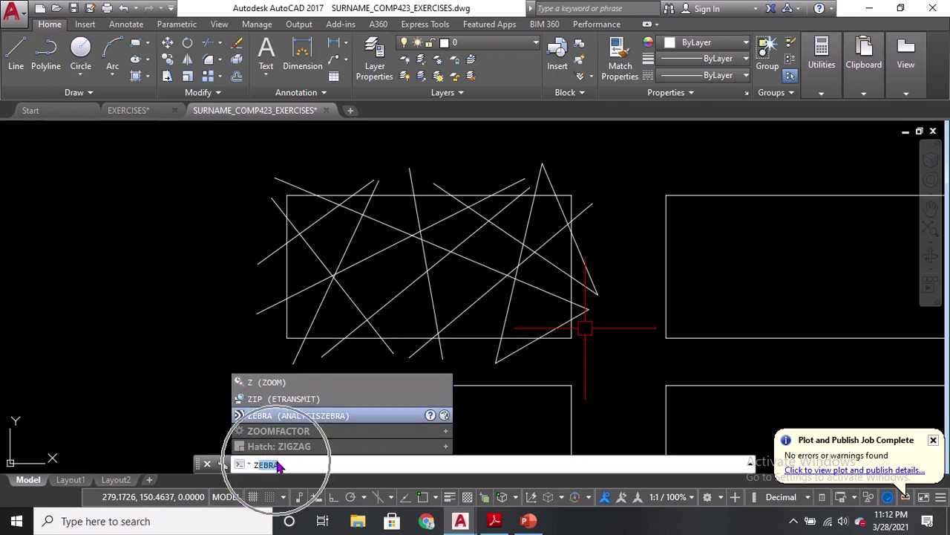
key(Escape)
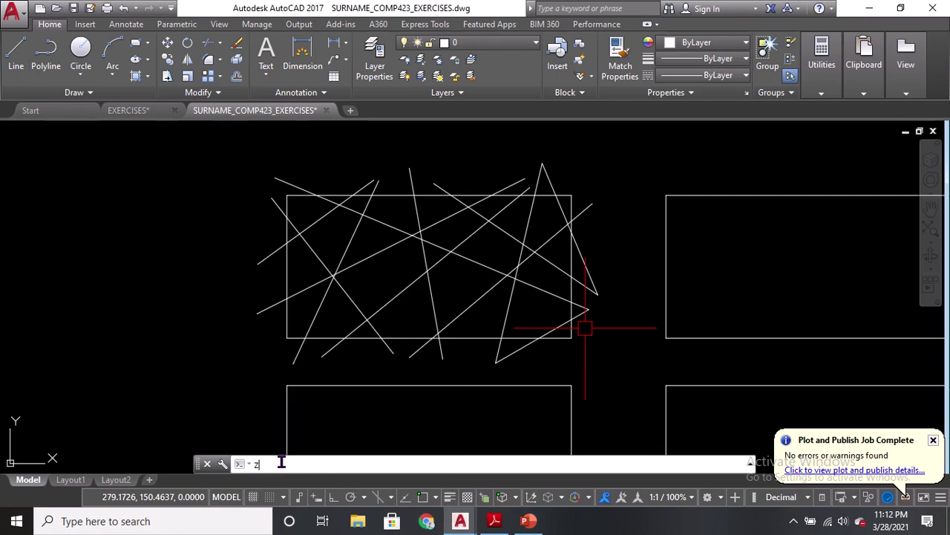
Step: Zoom to a window enclosing the first rectangle and its crossing lines
text(z)
key(Return)
click(360, 464)
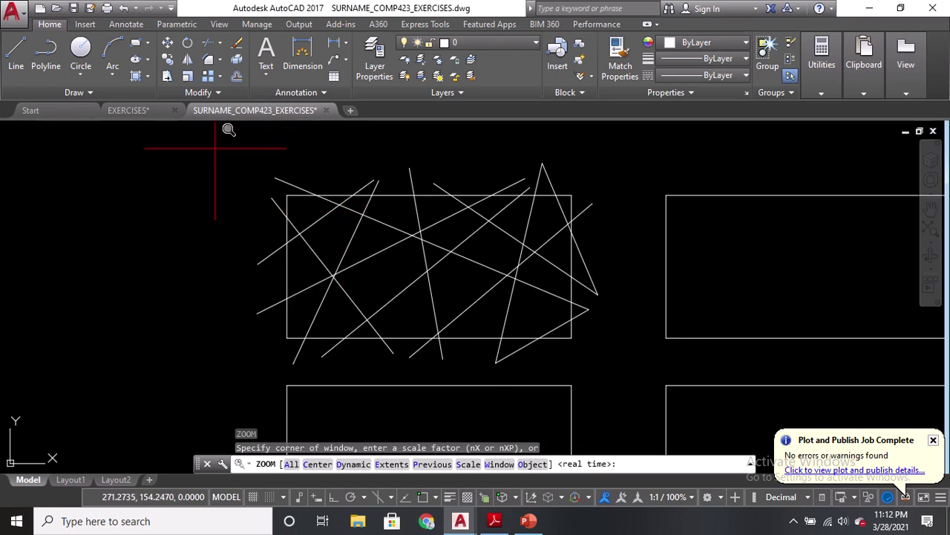
click(251, 162)
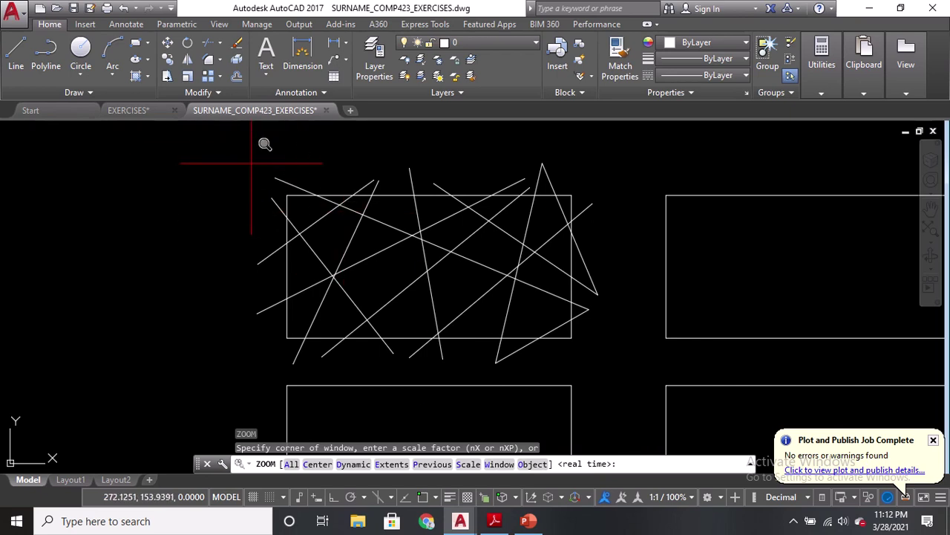
click(251, 163)
click(251, 163)
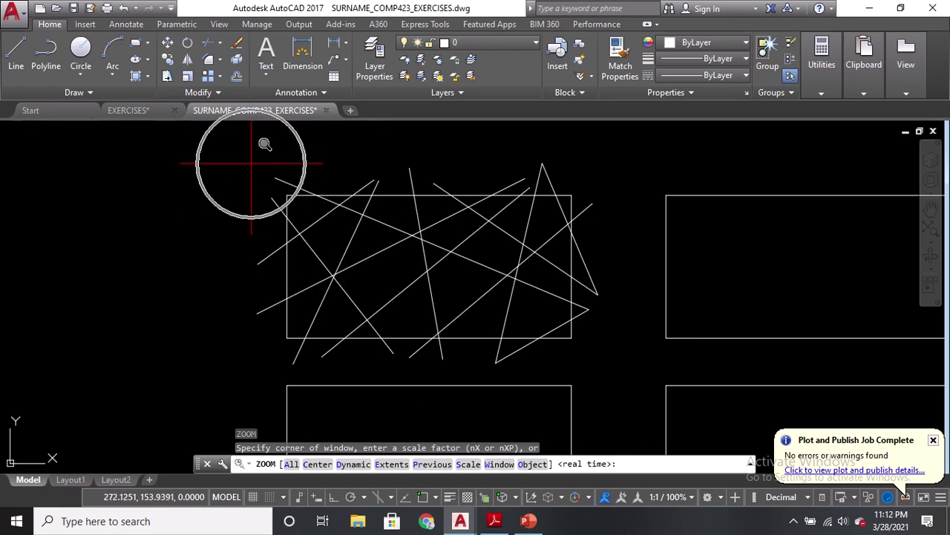
click(616, 378)
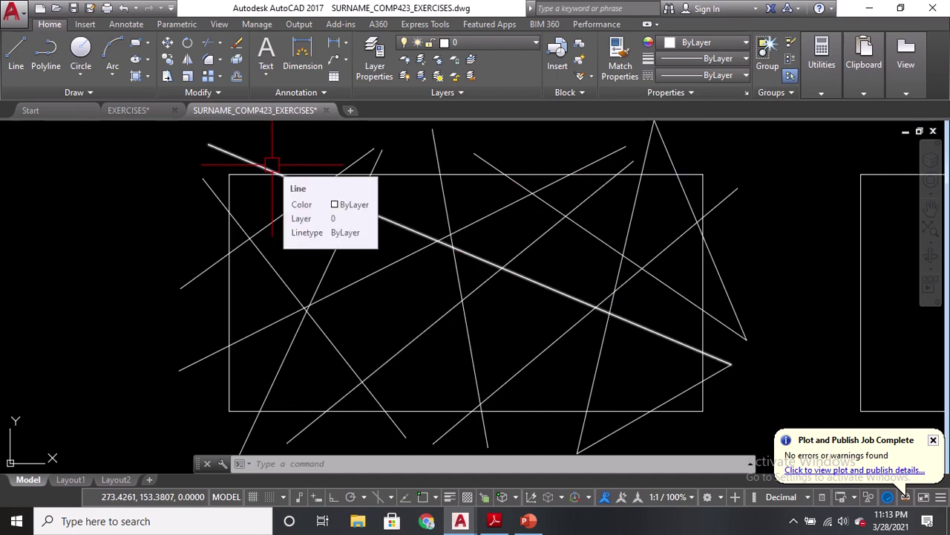
Step: With the first rectangle as the cutting edge, trim the four line ends above the left and middle parts of its top edge
click(273, 466)
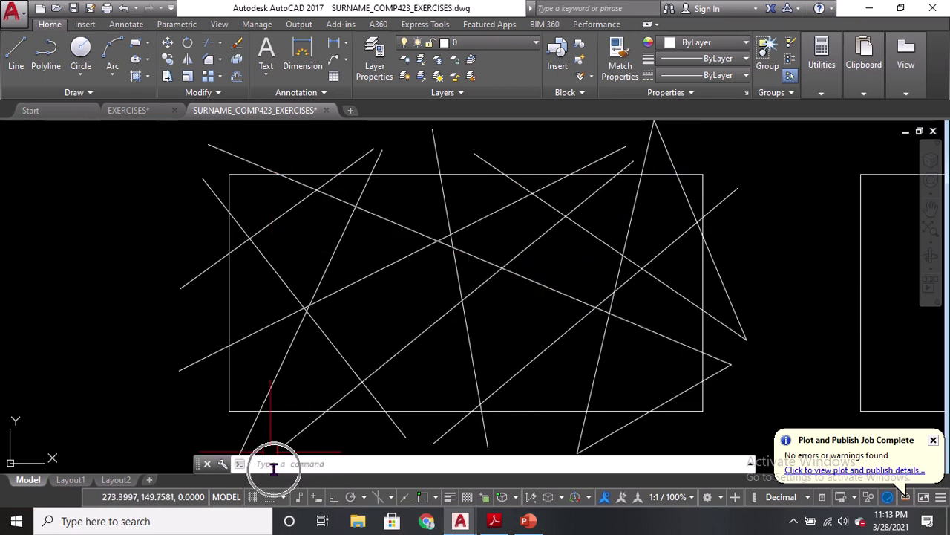
click(273, 466)
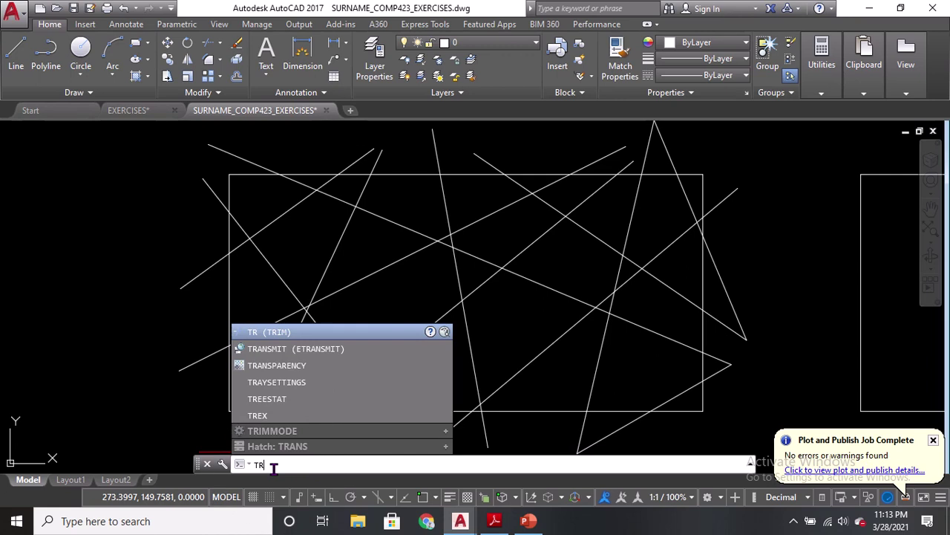
click(274, 466)
text(TR)
key(Return)
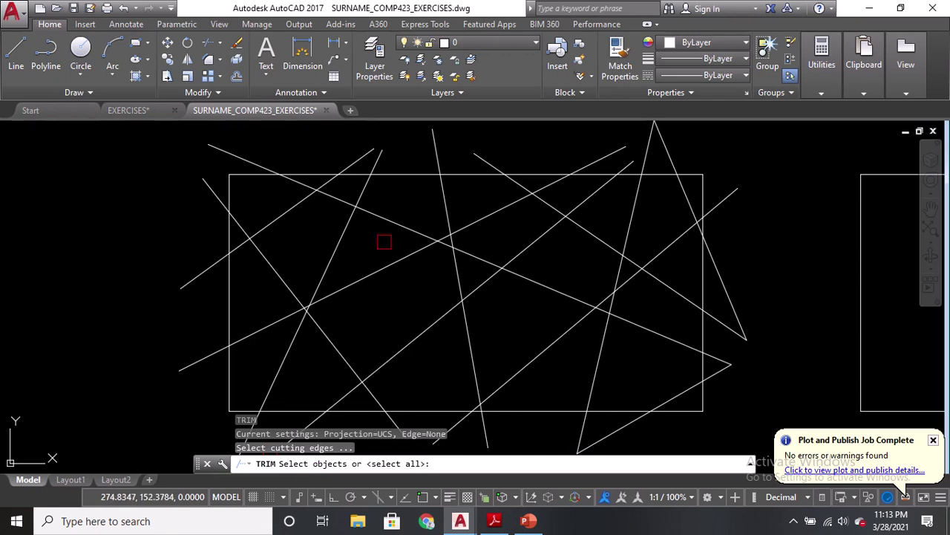
click(405, 176)
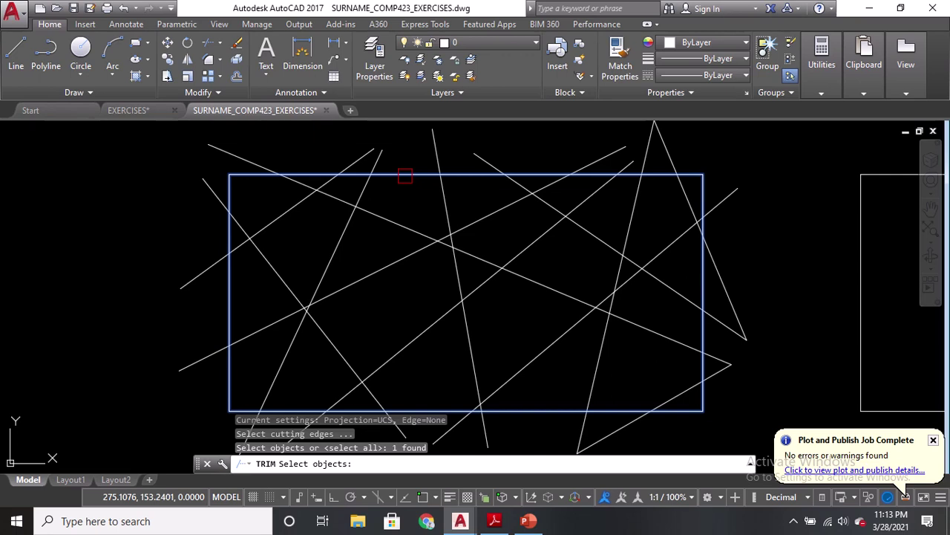
key(Return)
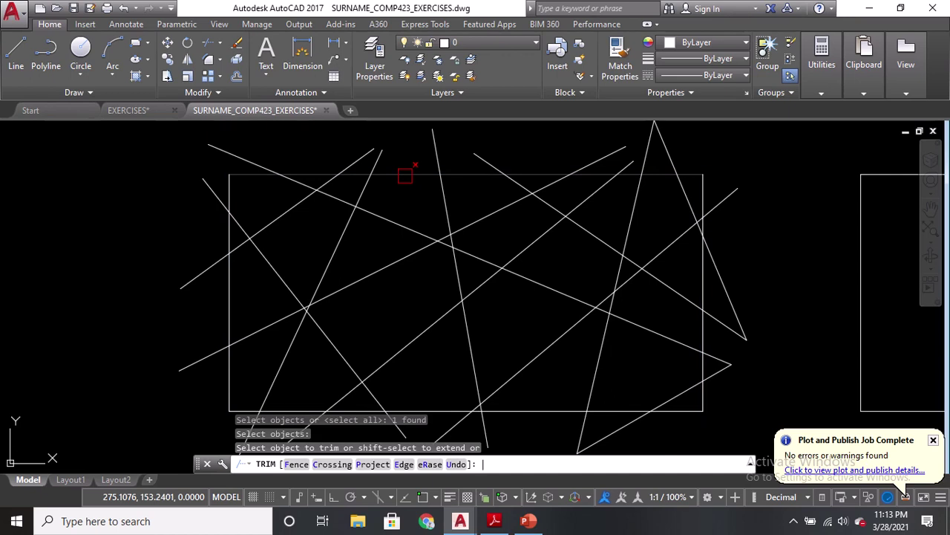
click(365, 155)
click(376, 158)
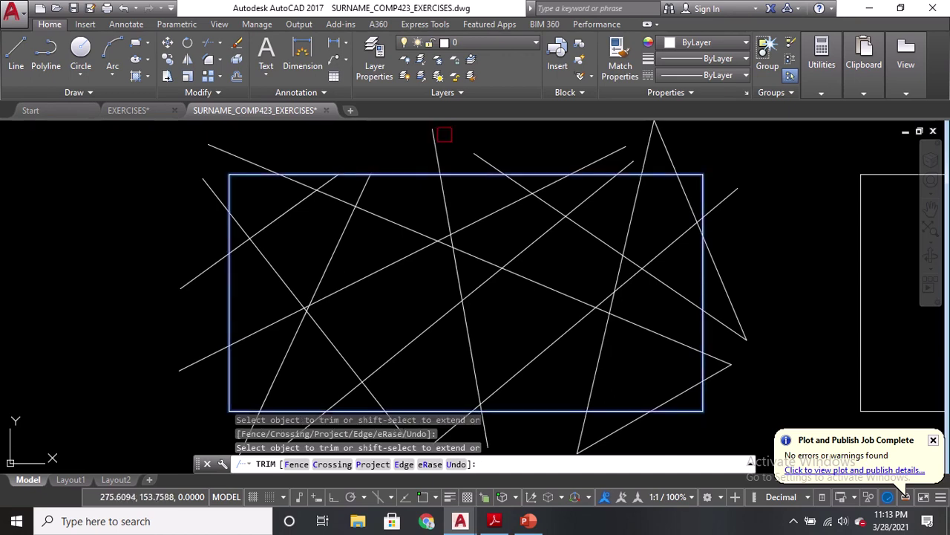
click(435, 137)
click(489, 162)
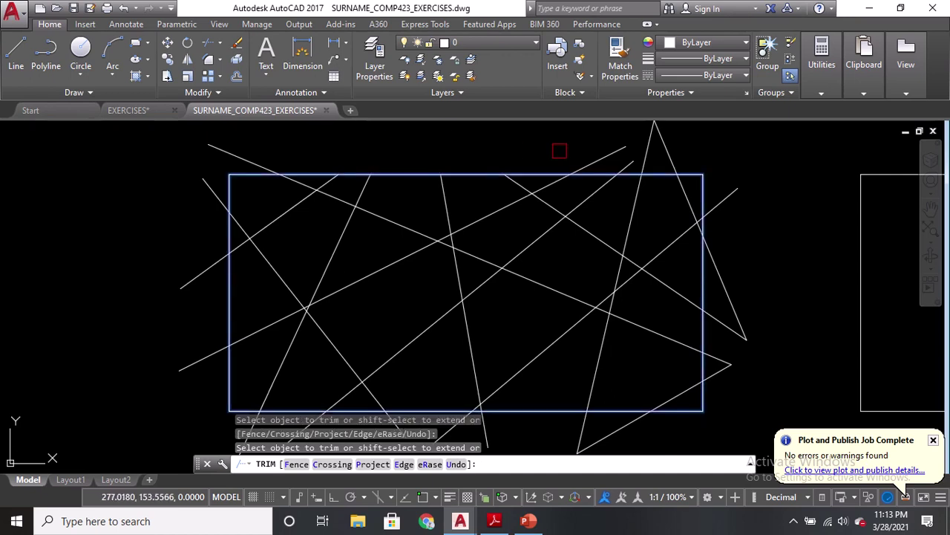
Step: Trim the line ends that project above the right part of the rectangle's top edge
click(622, 152)
click(628, 161)
click(649, 149)
click(664, 149)
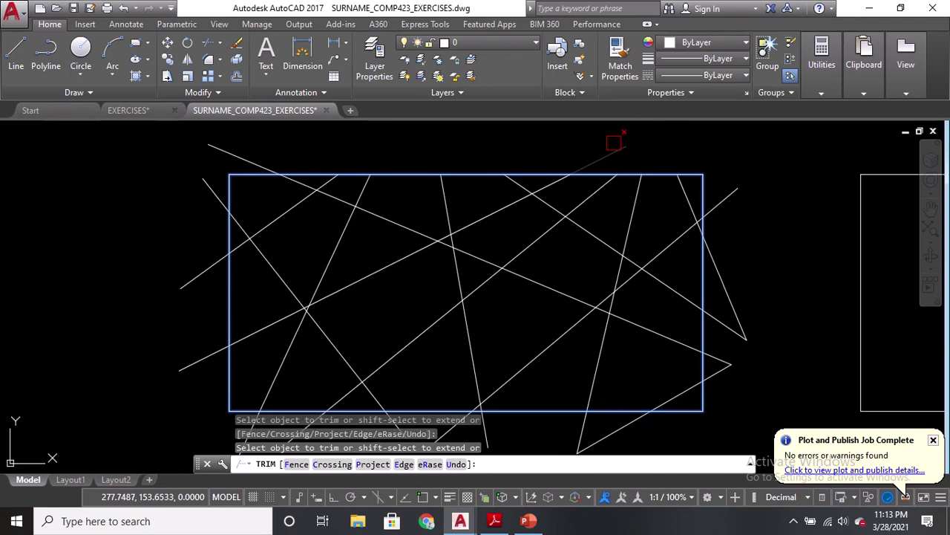
click(615, 143)
Step: Try trimming the line ends past the first rectangle's right edge and undo the whole trim operation
click(730, 194)
click(735, 305)
click(732, 376)
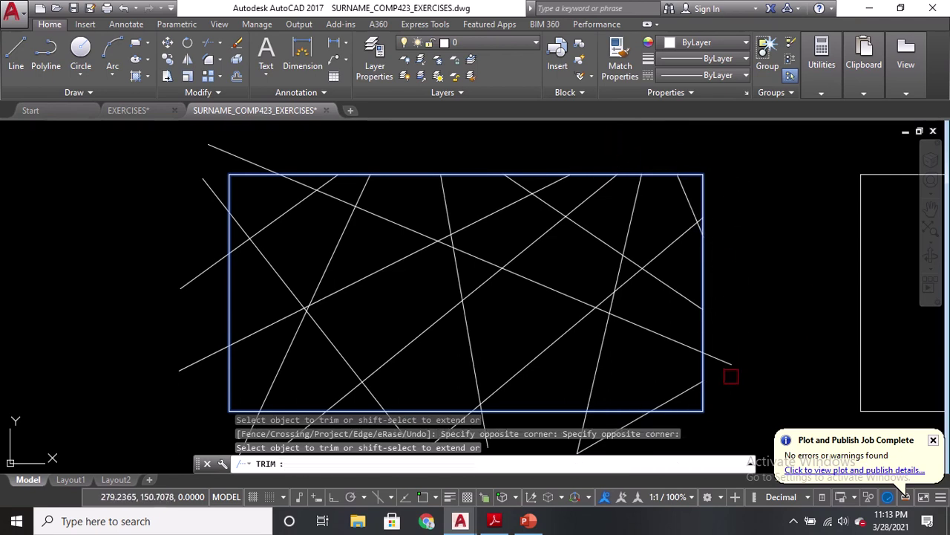
click(727, 420)
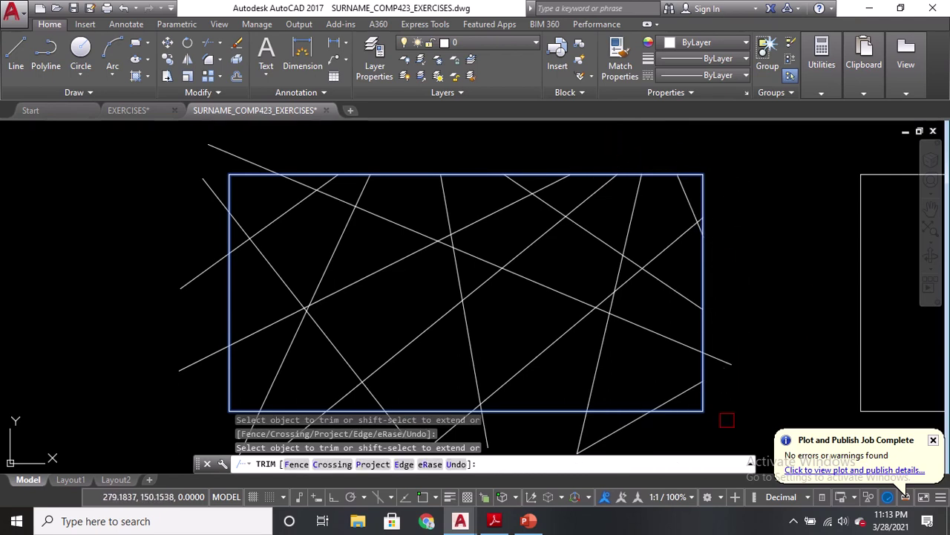
key(Escape)
key(ctrl+z)
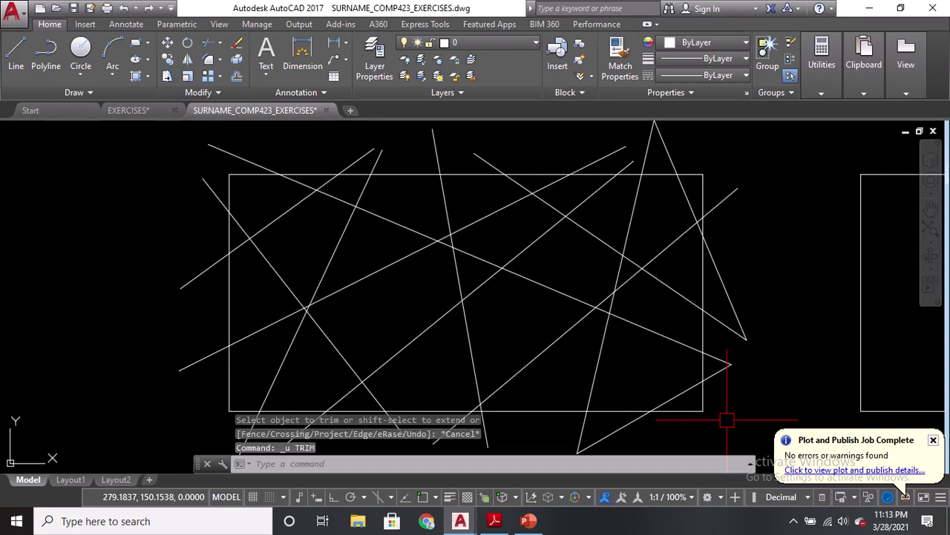
Step: With the first rectangle as the cutting edge, trim the two line ends projecting outside its upper-left corner
text(TR)
key(Return)
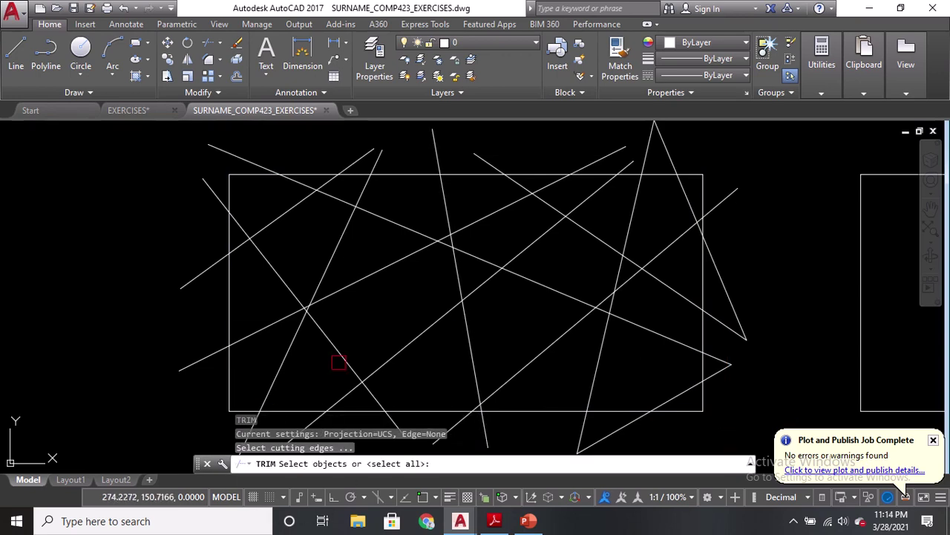
click(408, 173)
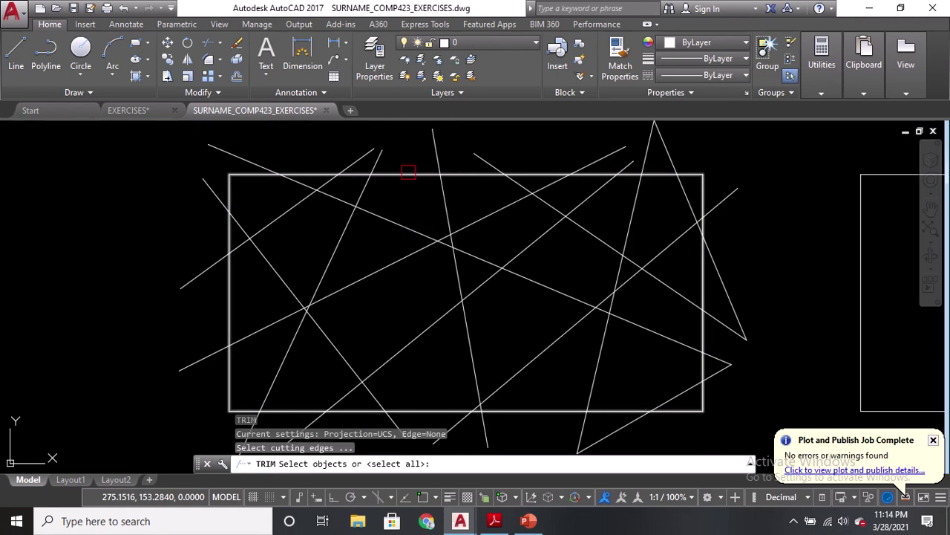
click(408, 174)
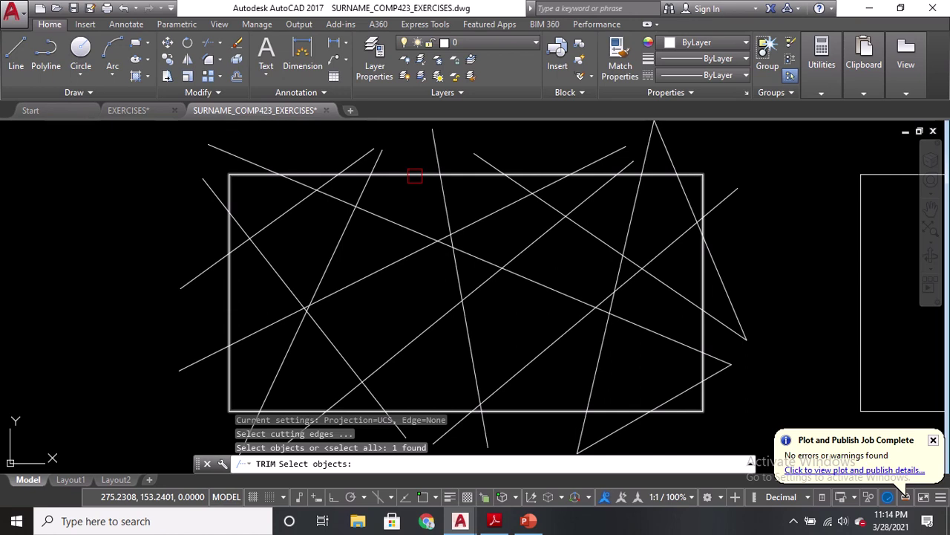
key(Return)
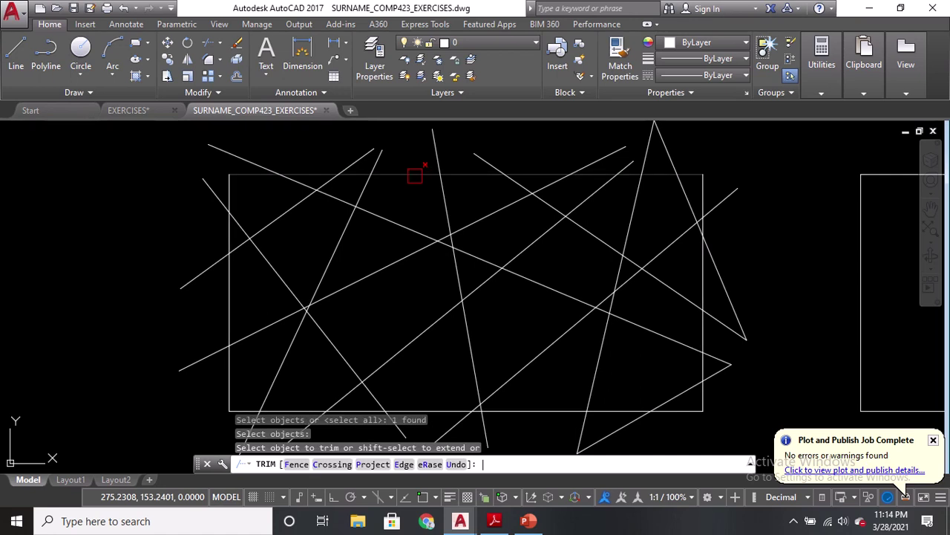
click(271, 464)
click(210, 189)
click(219, 150)
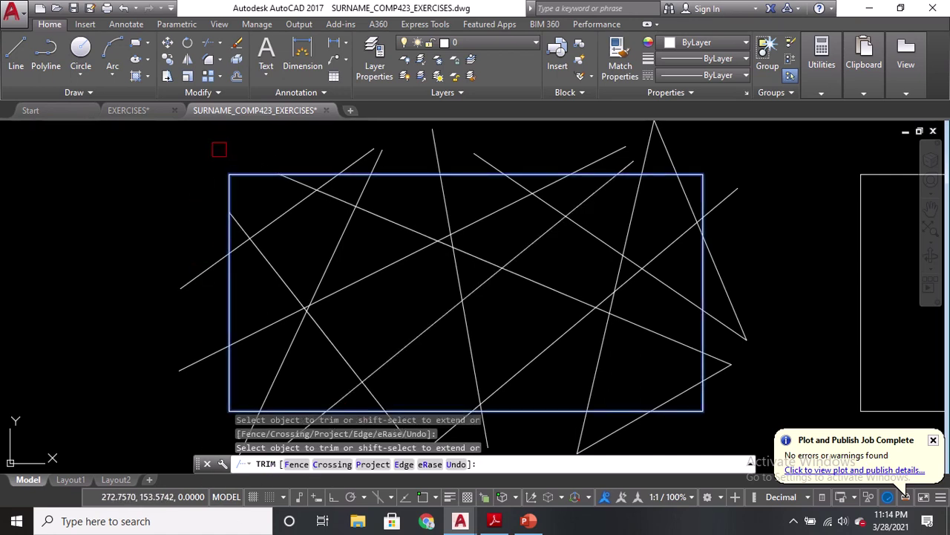
Step: Trim all remaining line ends that project above the rectangle's top edge
click(380, 154)
click(385, 161)
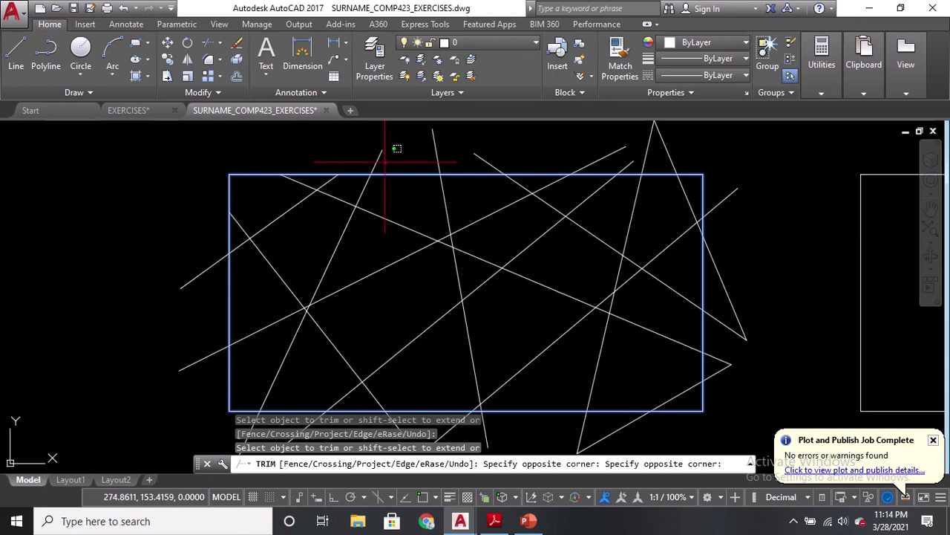
click(374, 152)
click(434, 151)
click(493, 165)
click(620, 151)
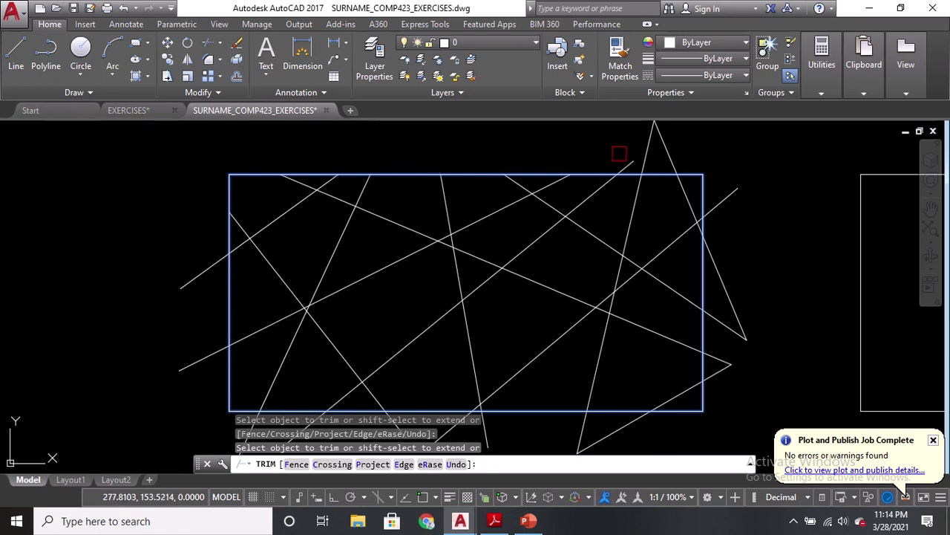
click(627, 164)
click(645, 149)
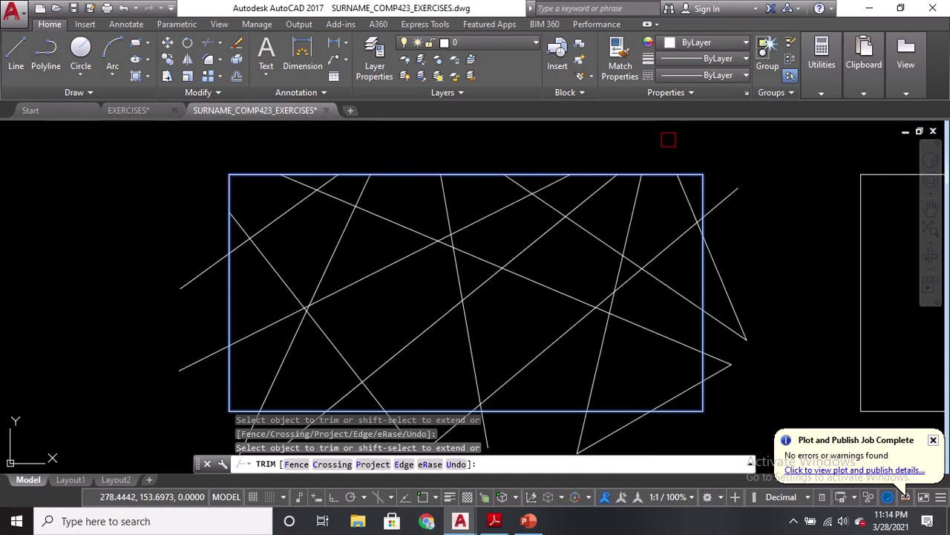
Step: Trim the line ends that project past the rectangle's right edge
click(726, 199)
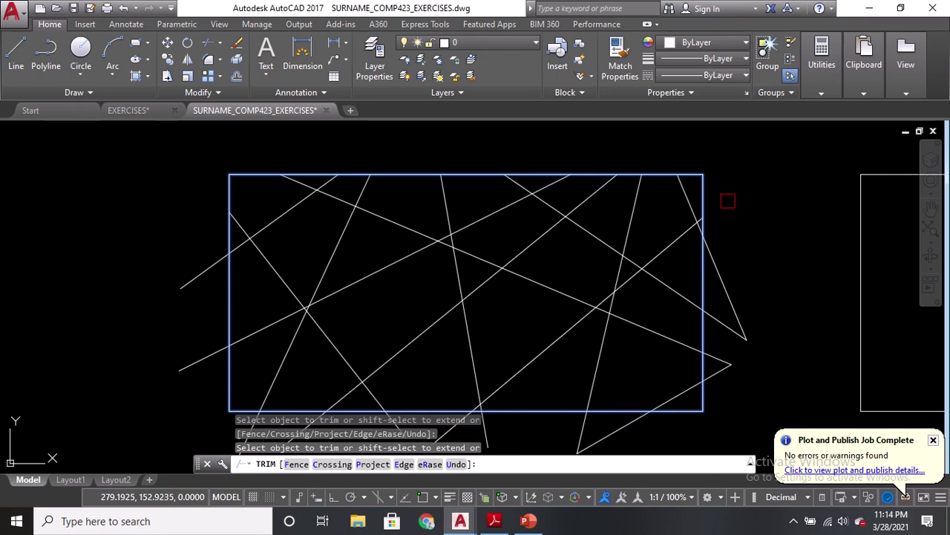
click(736, 332)
middle_drag(736, 333, 730, 278)
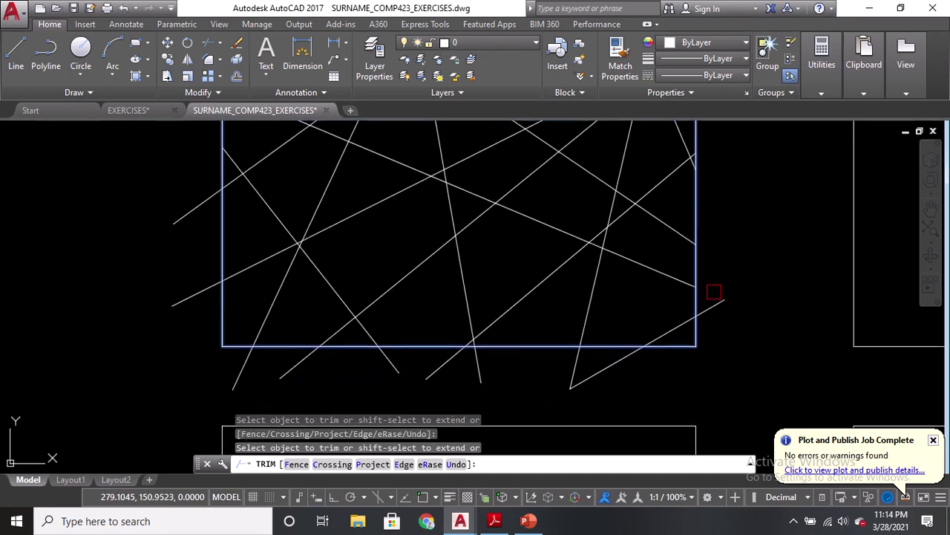
click(713, 292)
click(718, 305)
Step: Trim the line ends that project below the rectangle's bottom edge
click(613, 366)
click(577, 372)
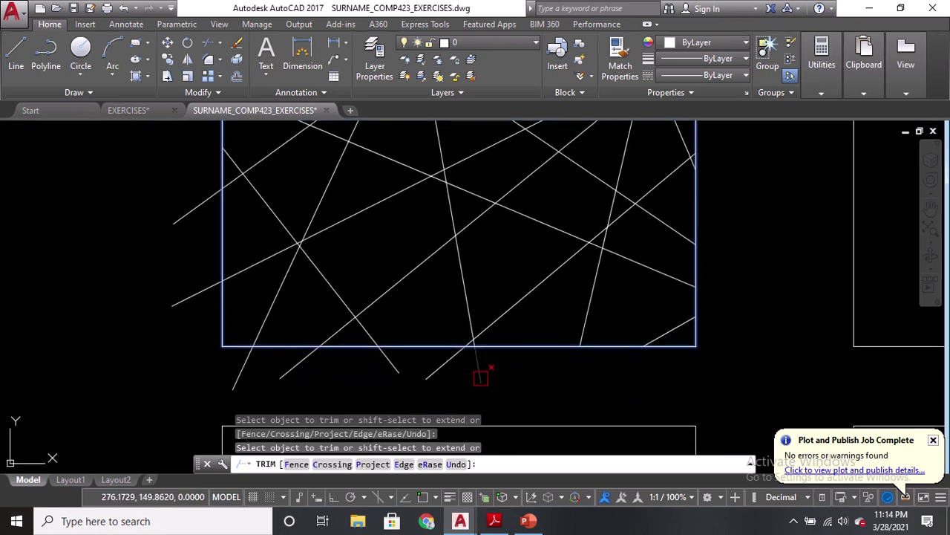
click(445, 377)
click(375, 367)
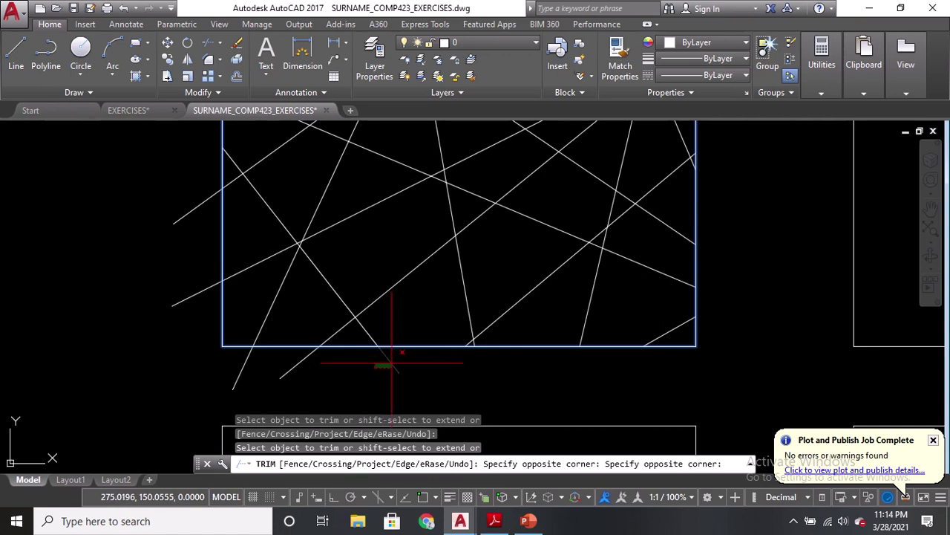
click(392, 346)
click(294, 373)
Step: Trim the two line ends that project past the rectangle's left edge and finish the trim
click(164, 289)
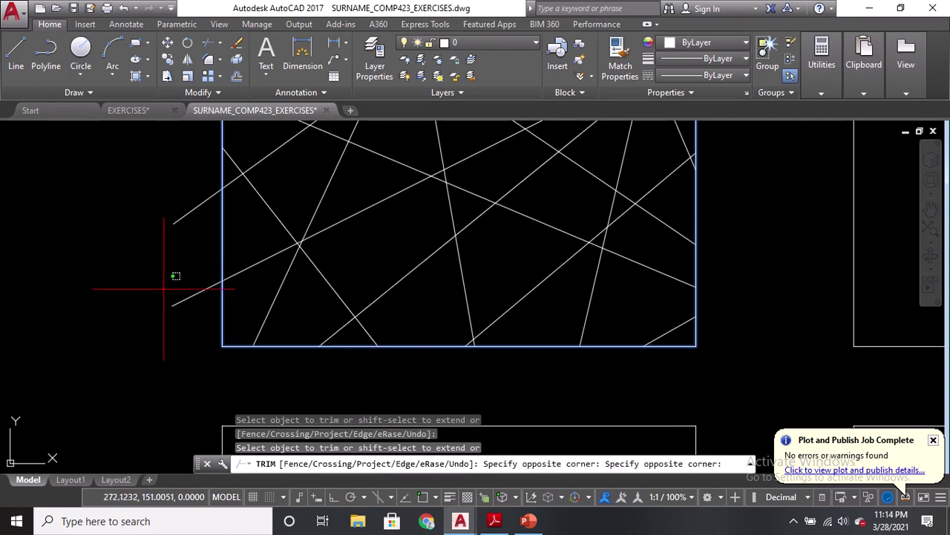
click(177, 317)
middle_drag(191, 237, 208, 304)
click(202, 278)
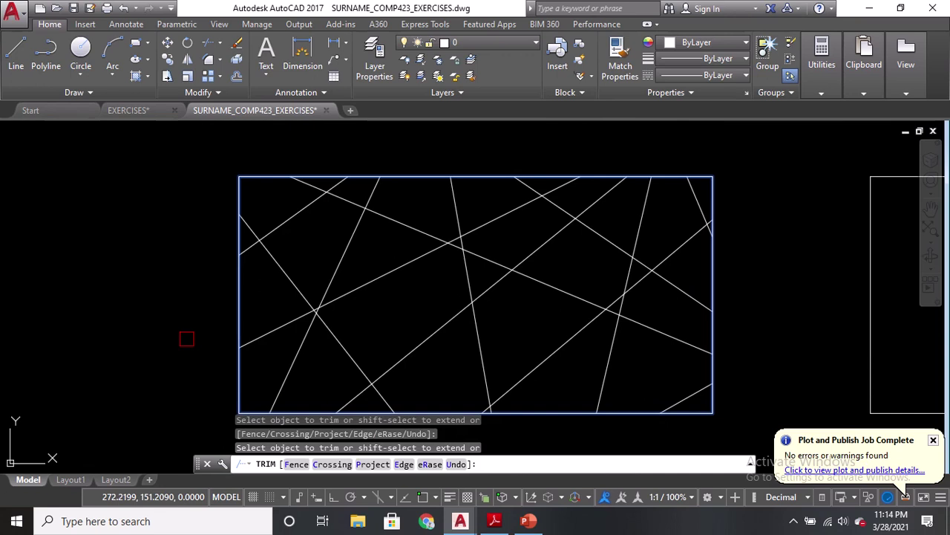
key(Return)
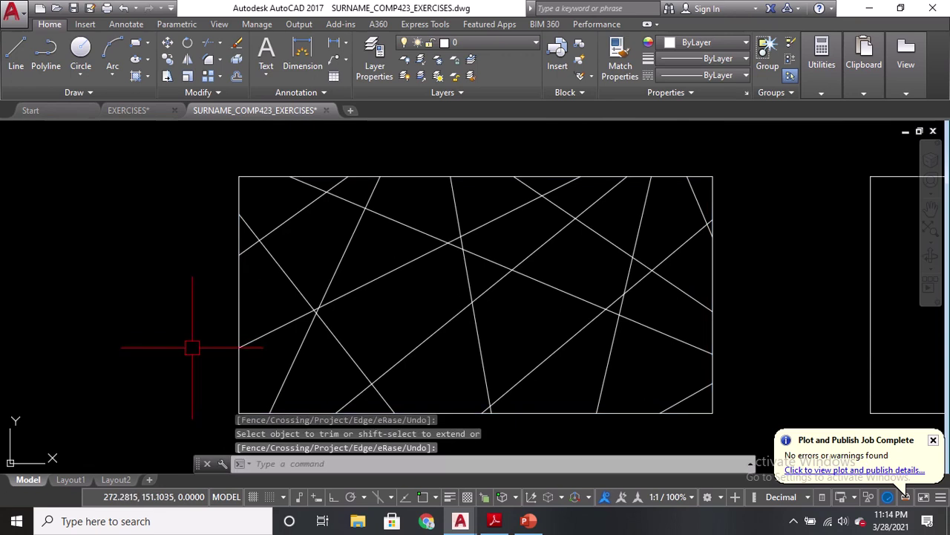
Step: With all objects as cutting edges, trim the lower part of the steep left line and the central segment of the long descending diagonal
middle_drag(191, 346, 189, 332)
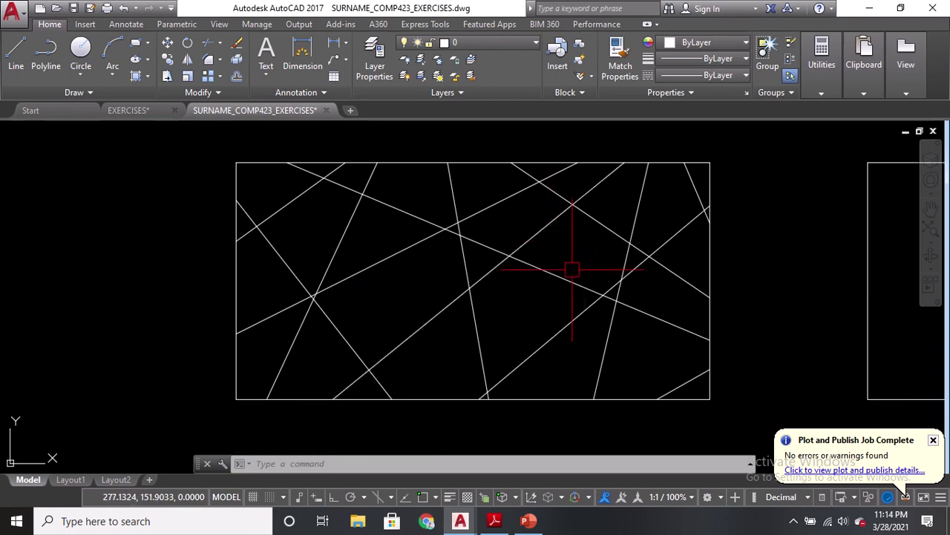
text(TR)
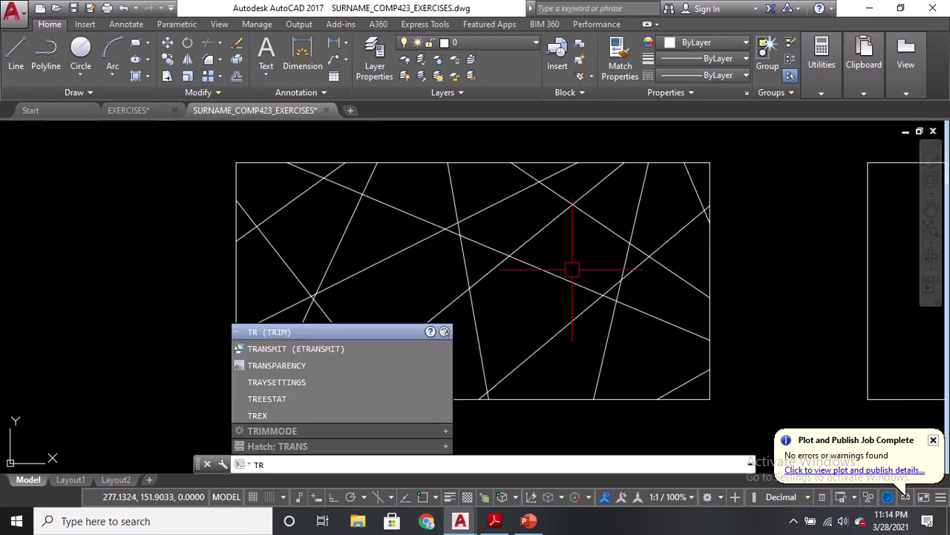
key(Return)
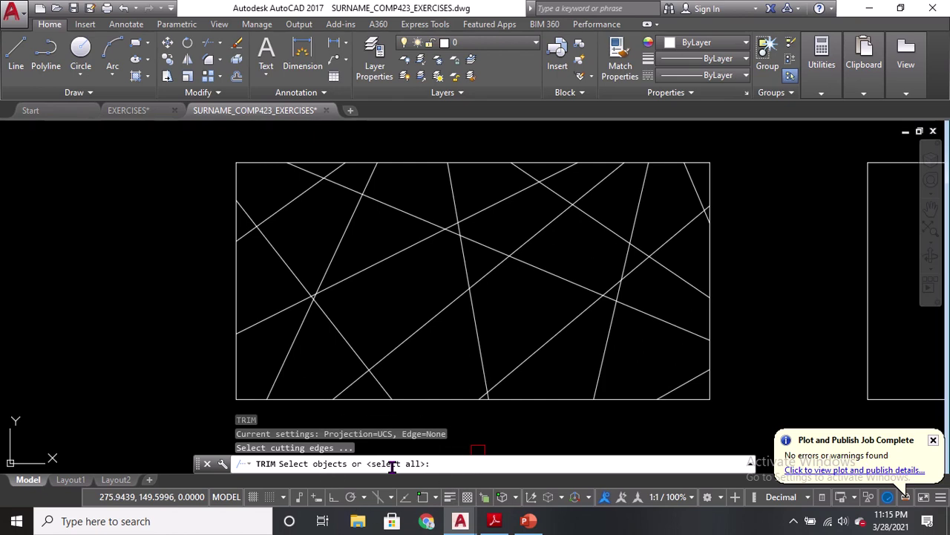
key(Return)
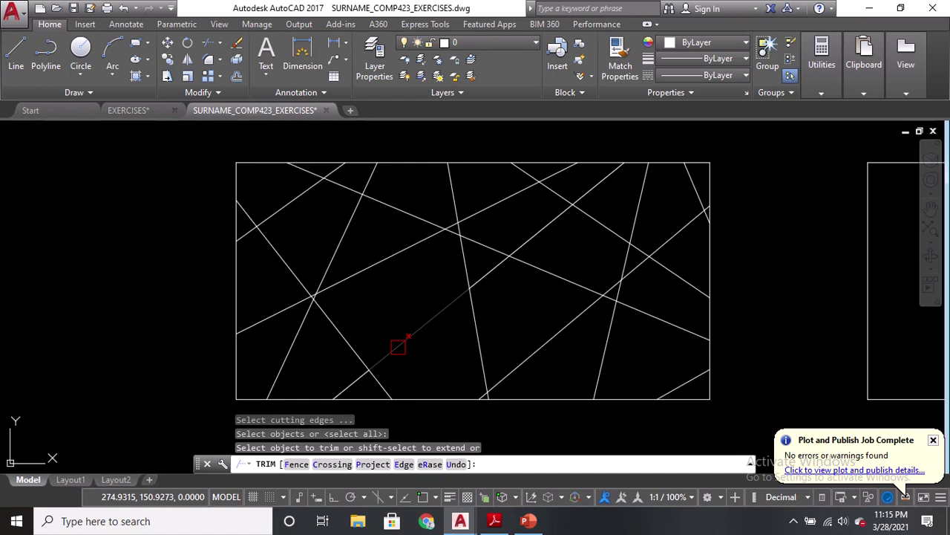
key(ctrl)
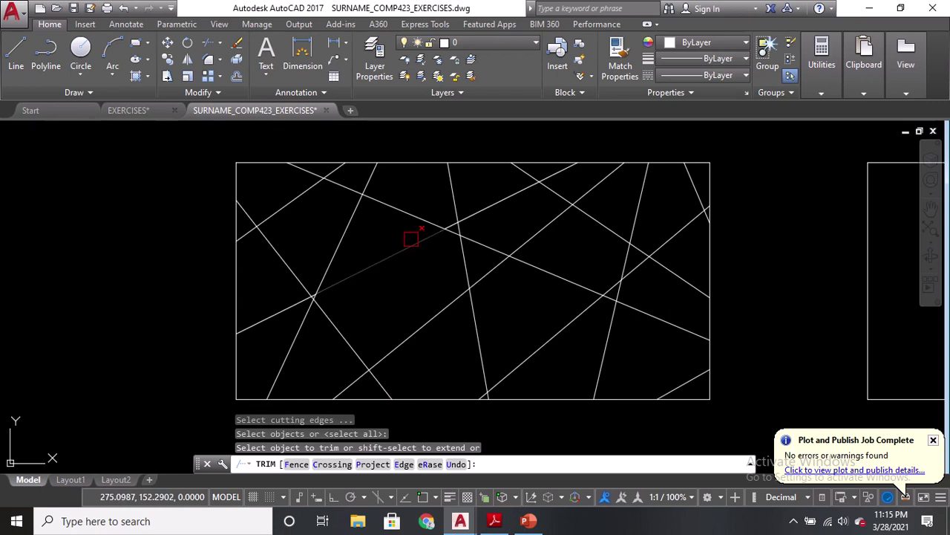
click(483, 248)
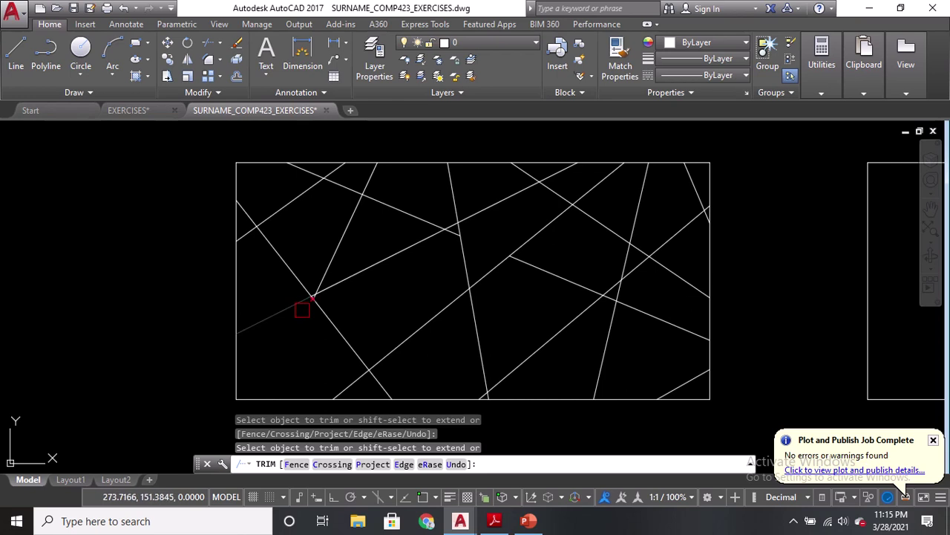
Step: Trim the short leftover end of the steep left line back to the rising diagonal
scroll(302, 308, up, 5)
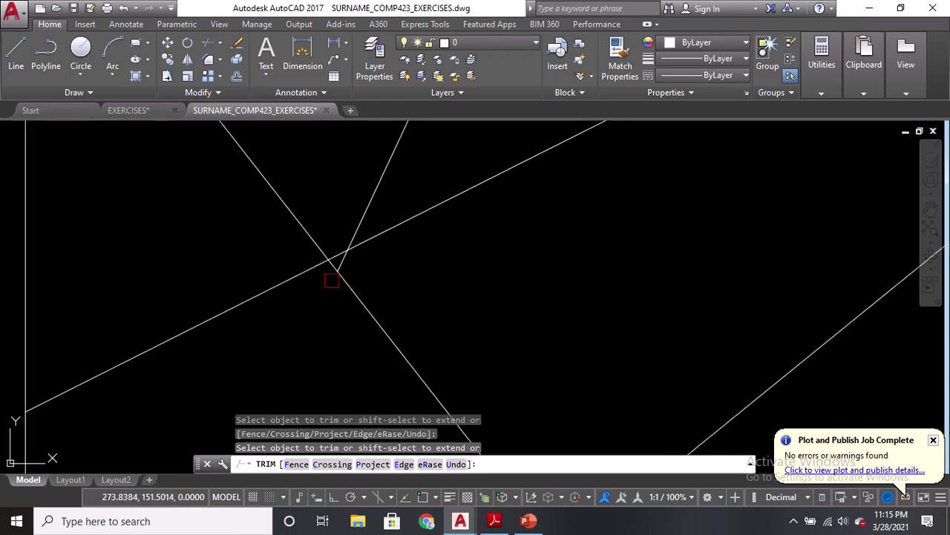
scroll(336, 265, up, 1)
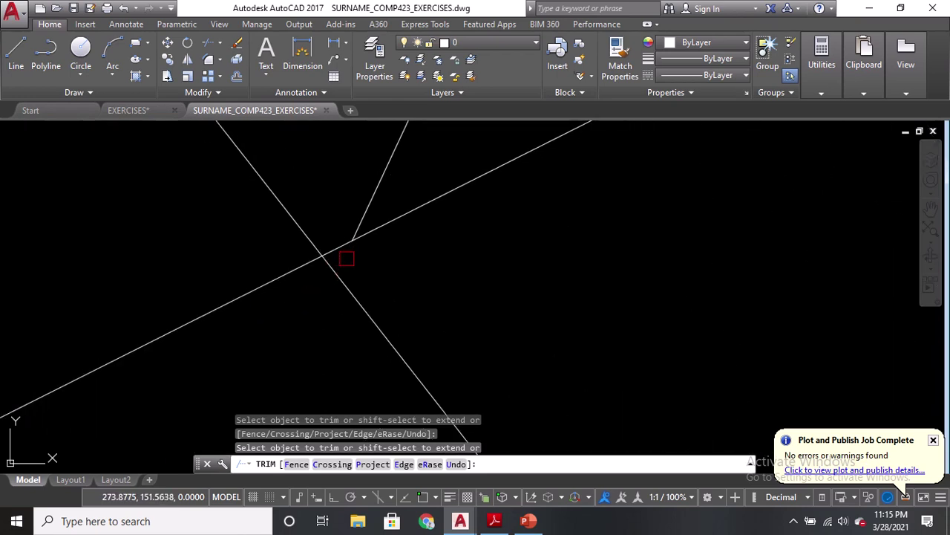
scroll(346, 257, down, 3)
click(346, 258)
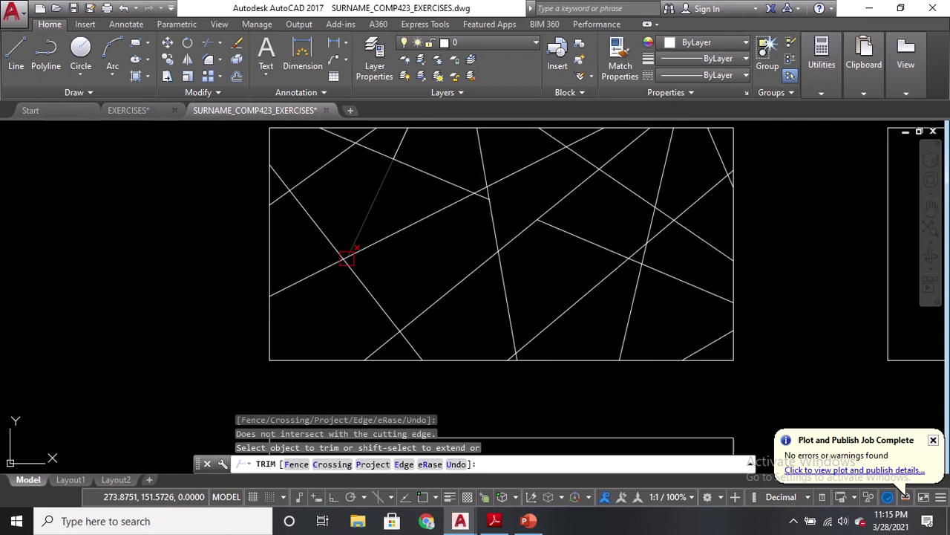
Step: Trim the upper-right segment of the rightmost long rising line and both outer ends of the long descending diagonal
click(668, 212)
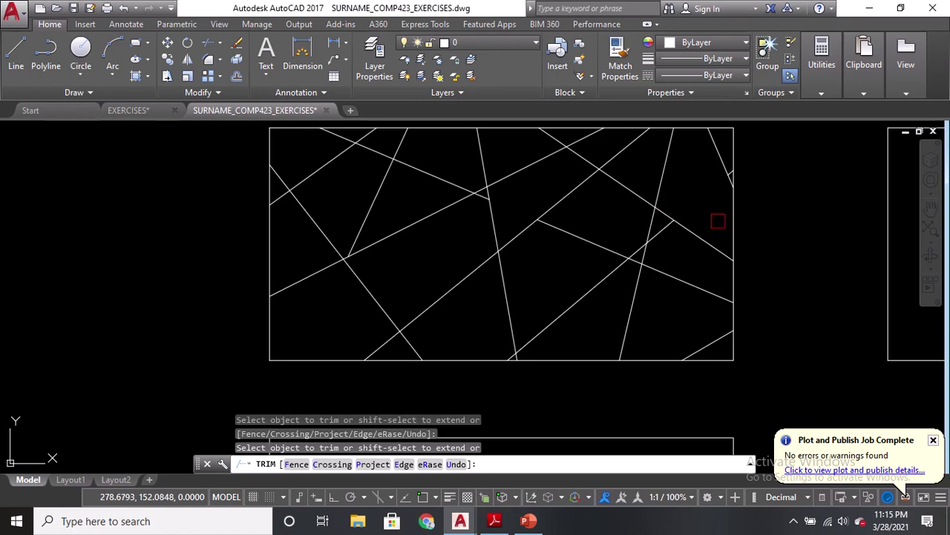
click(702, 290)
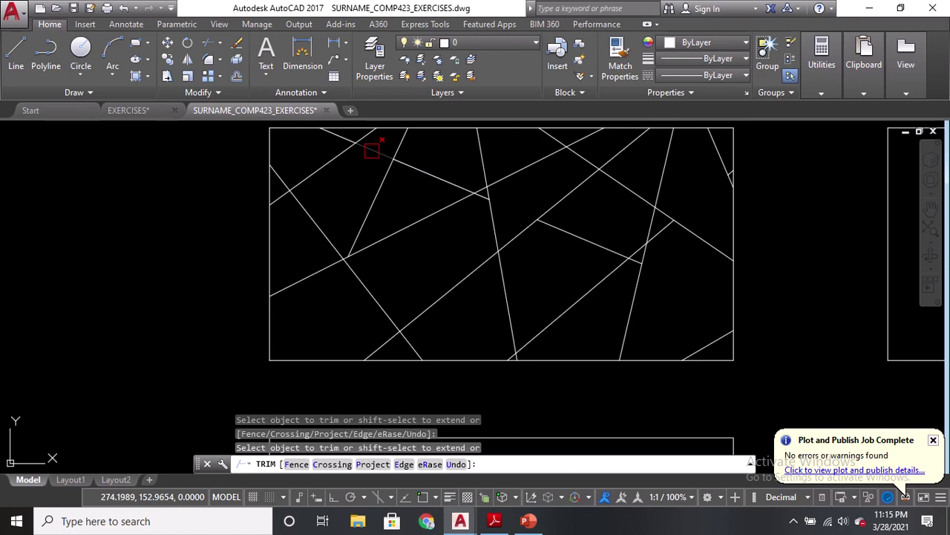
click(346, 142)
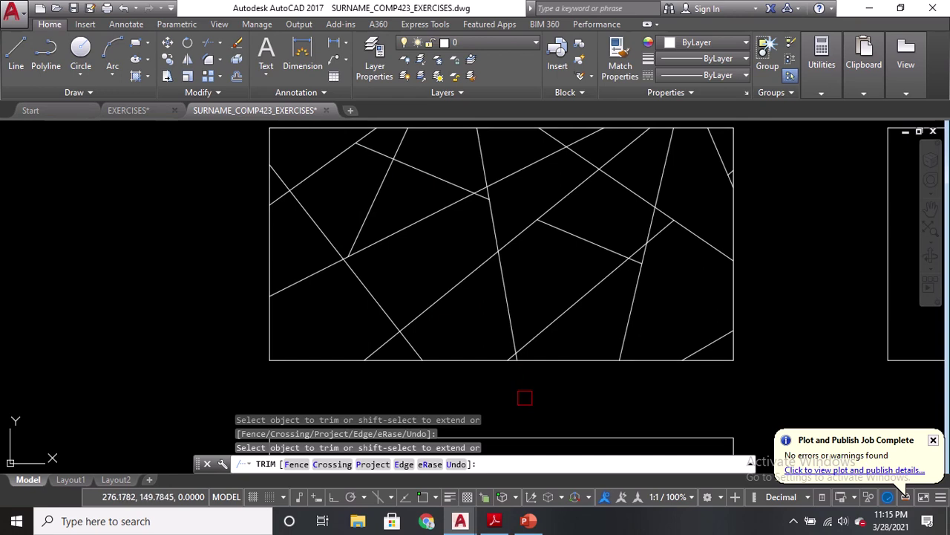
Step: Trim the steep middle line's short end at the rectangle's bottom edge back to the rising diagonal, and save the drawing
scroll(514, 375, up, 5)
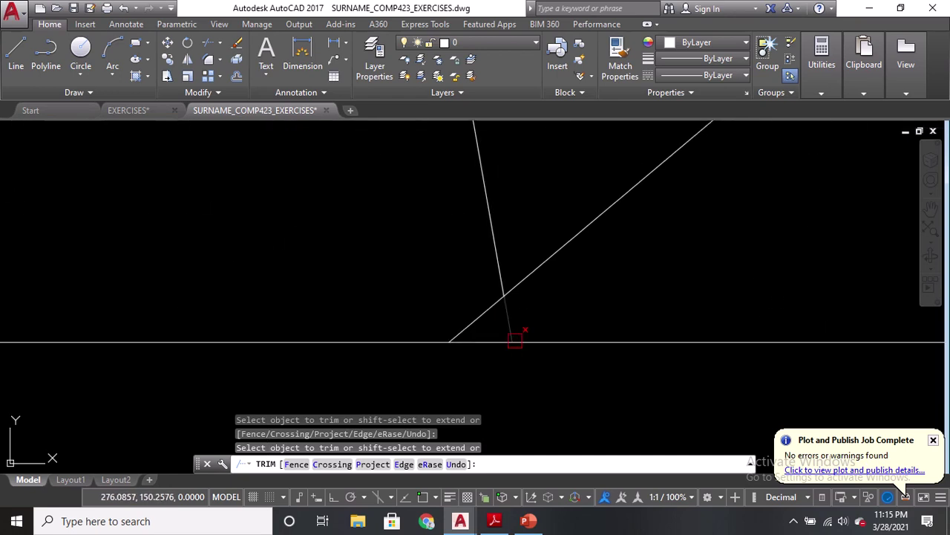
click(513, 322)
scroll(513, 330, down, 4)
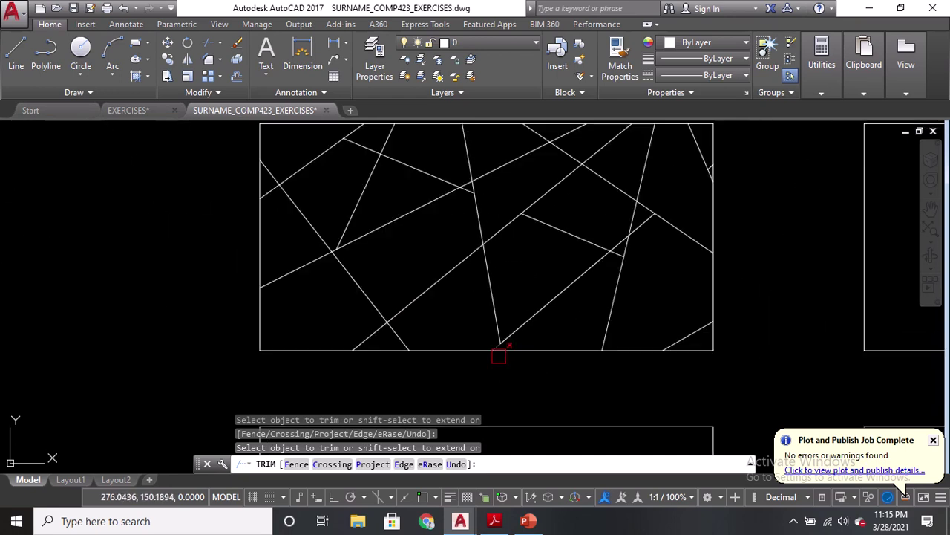
scroll(510, 332, down, 1)
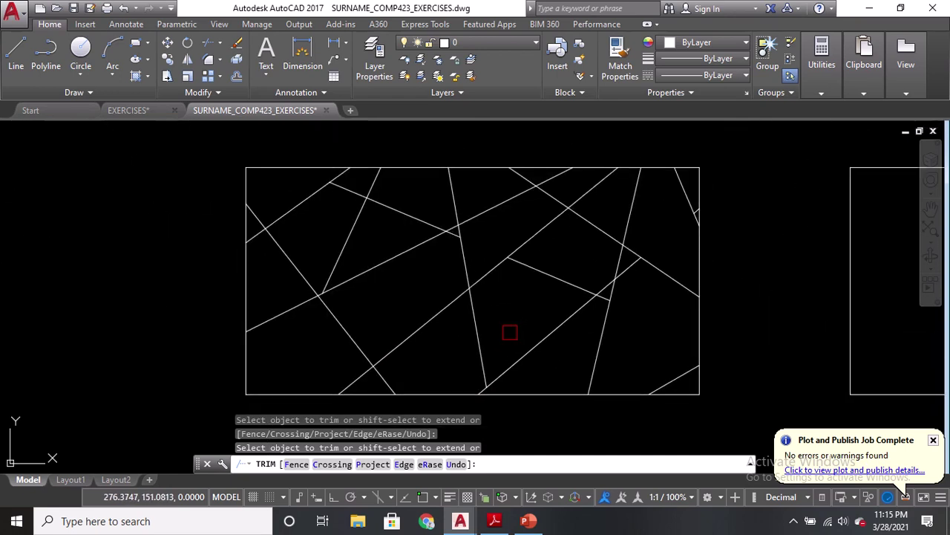
key(Return)
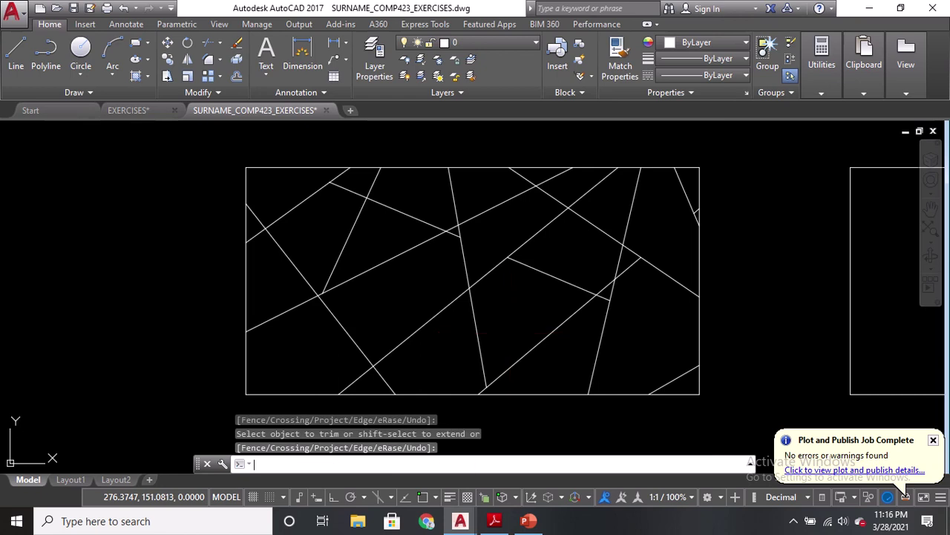
key(ctrl+s)
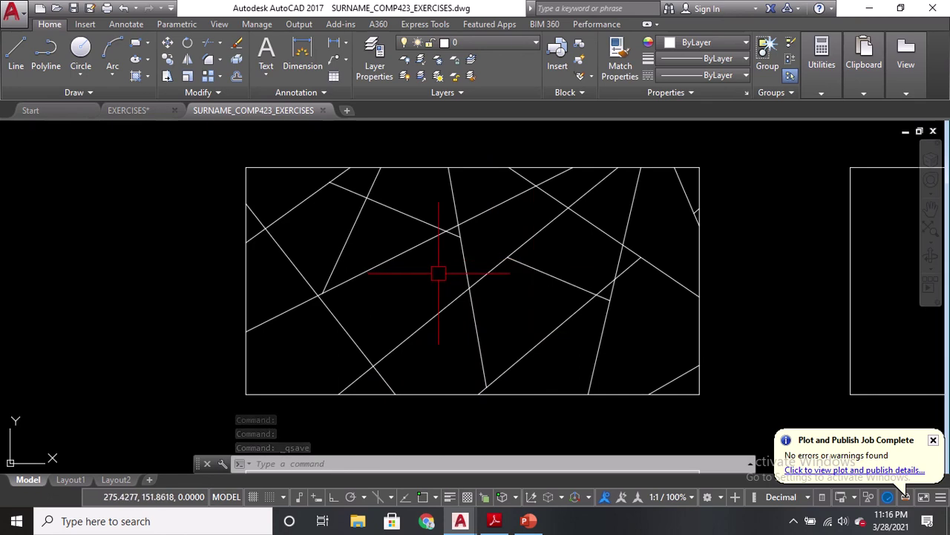
Step: Hatch the four-sided region near the first rectangle's upper-left corner with a solid fill in dark red 153,27,30
text(h)
key(Return)
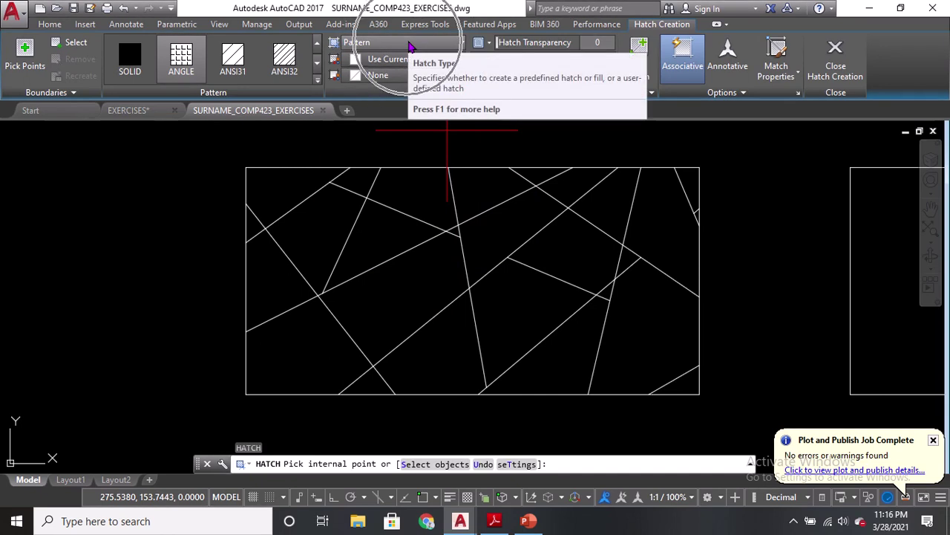
click(412, 47)
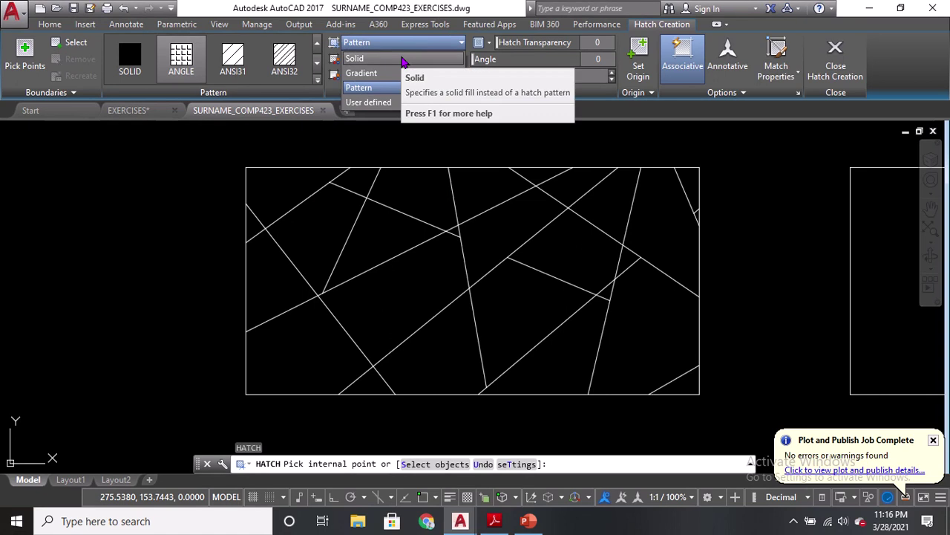
click(403, 59)
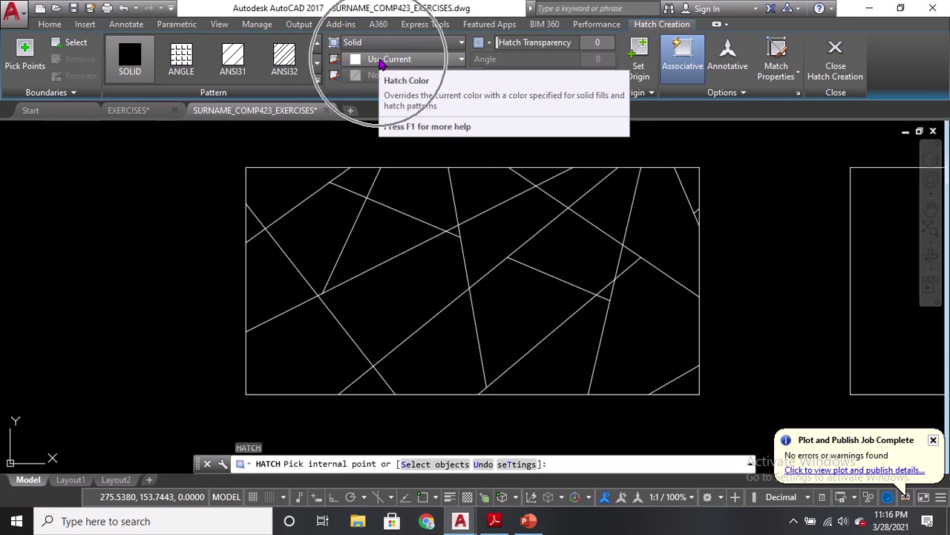
click(381, 59)
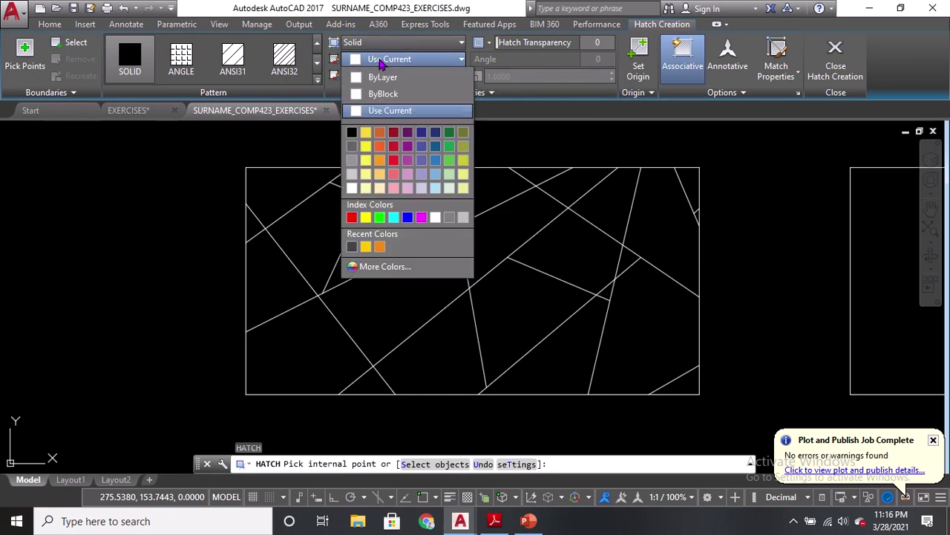
click(392, 133)
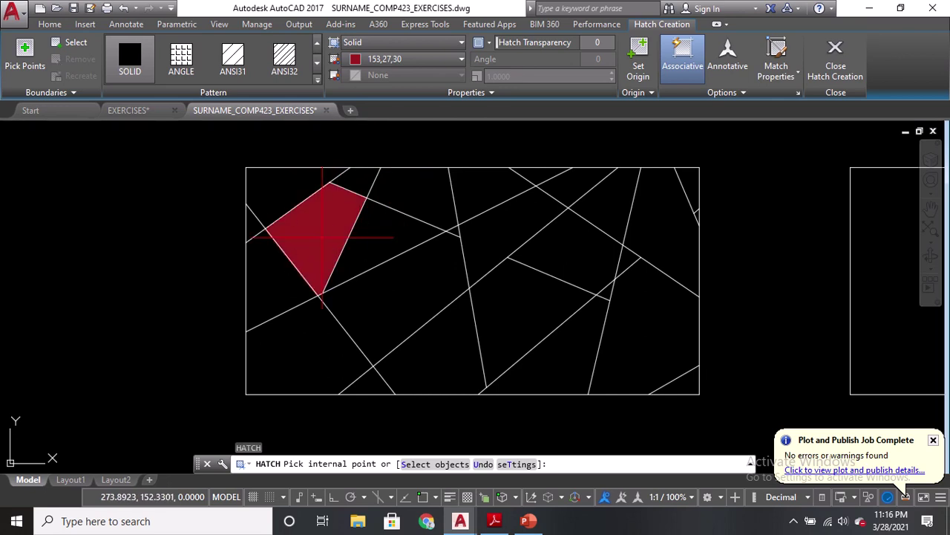
click(320, 238)
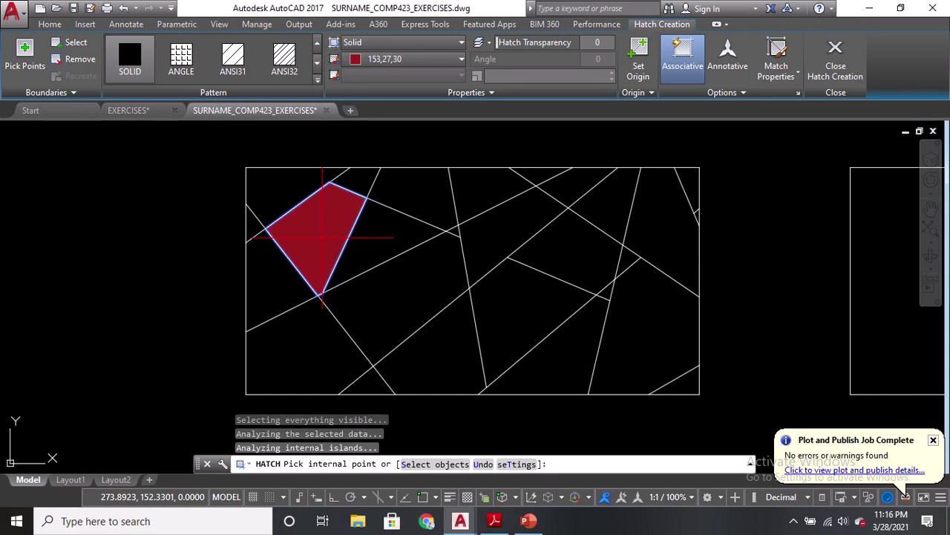
key(Return)
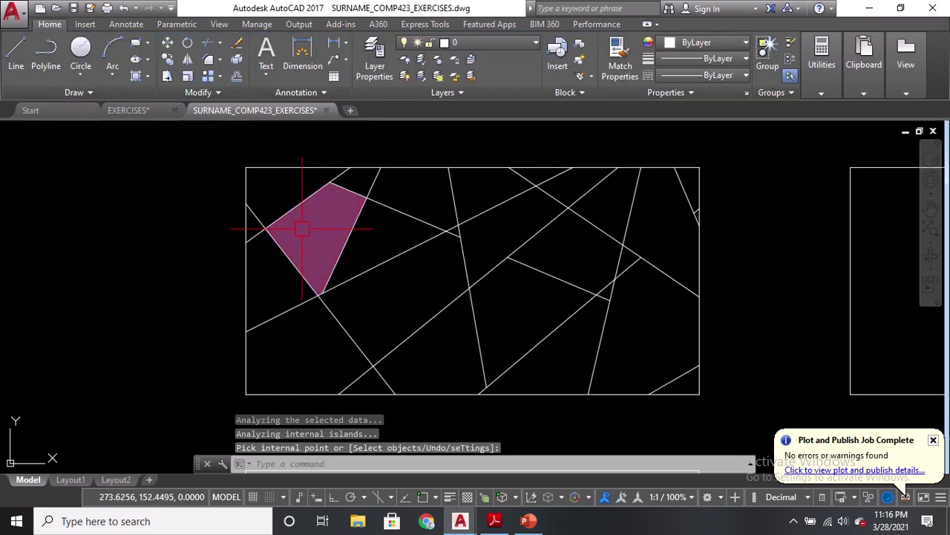
Step: Apply one solid 153,27,30 hatch to the two large central regions, the upper-right quadrilateral and the small region in the upper-right corner
text(H)
key(Return)
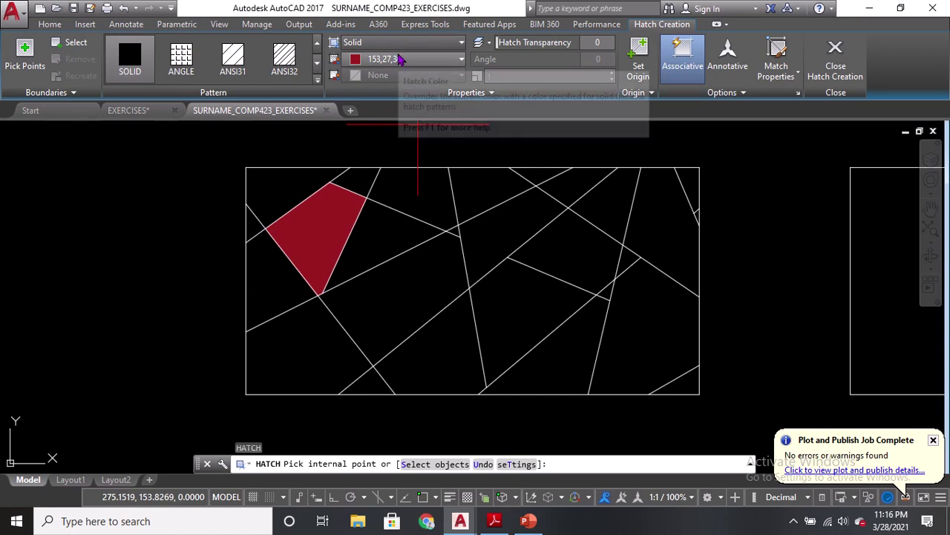
click(375, 43)
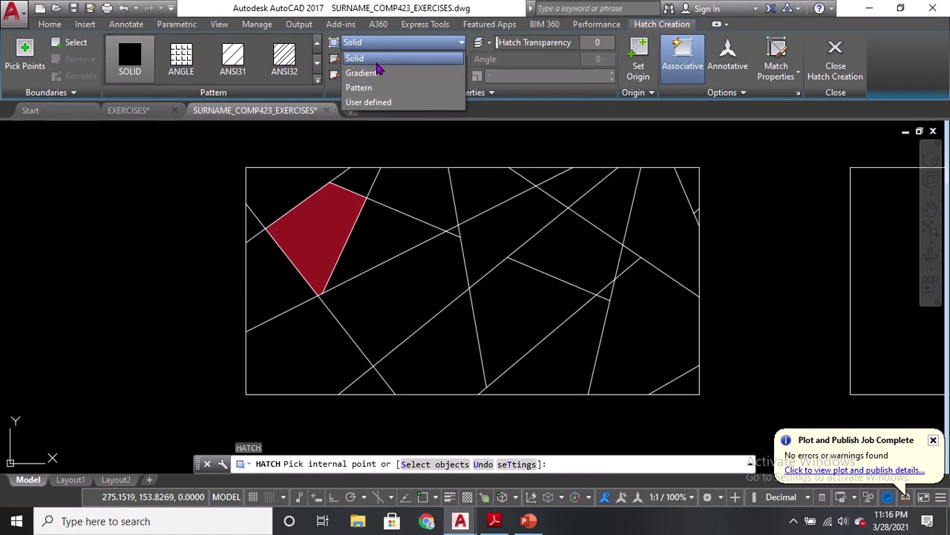
click(371, 58)
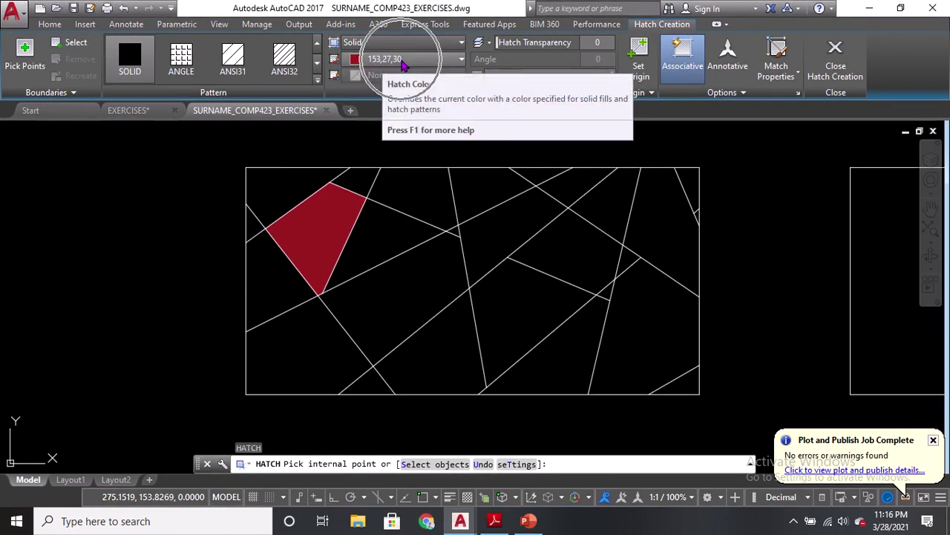
click(404, 63)
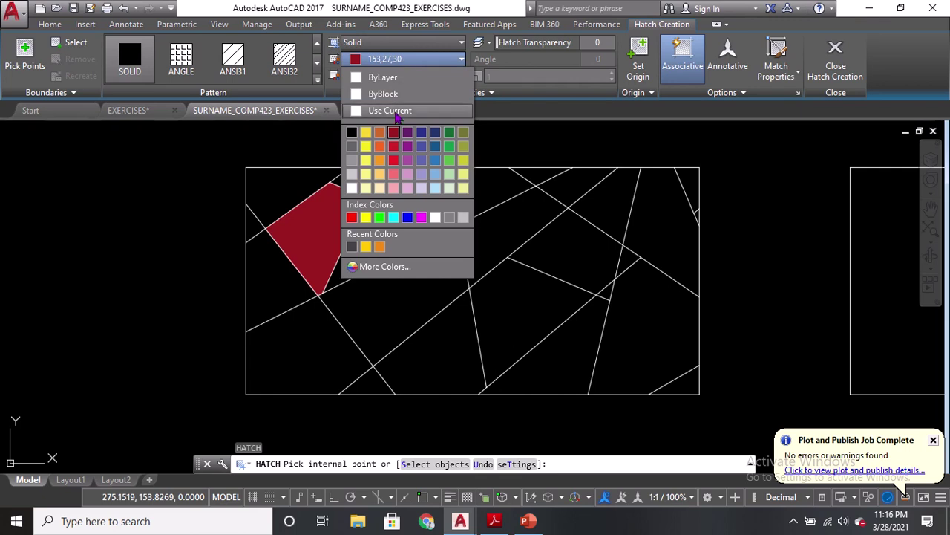
click(394, 132)
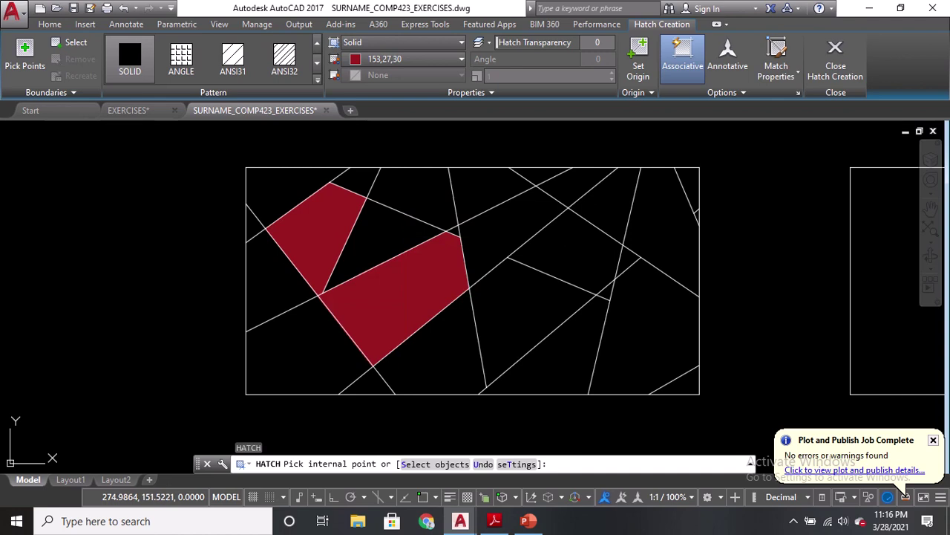
click(405, 294)
click(494, 316)
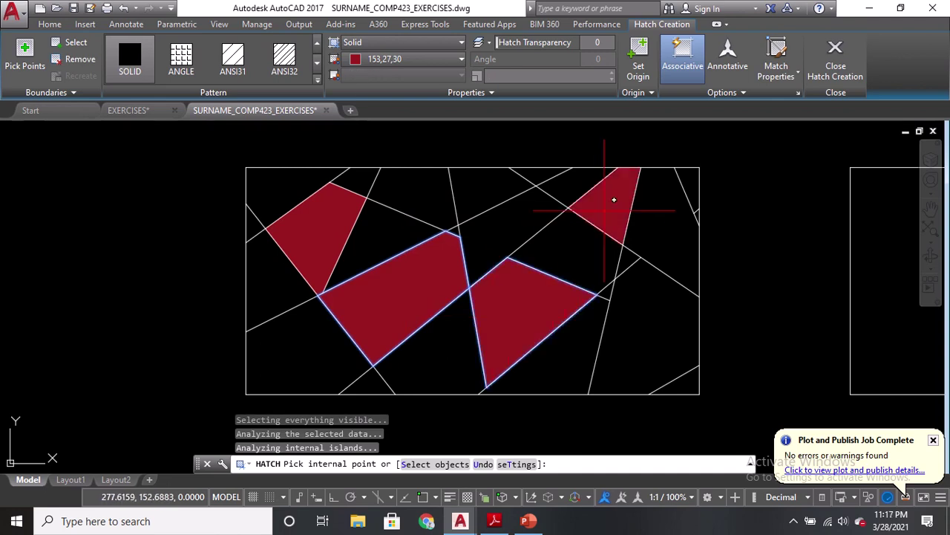
click(613, 199)
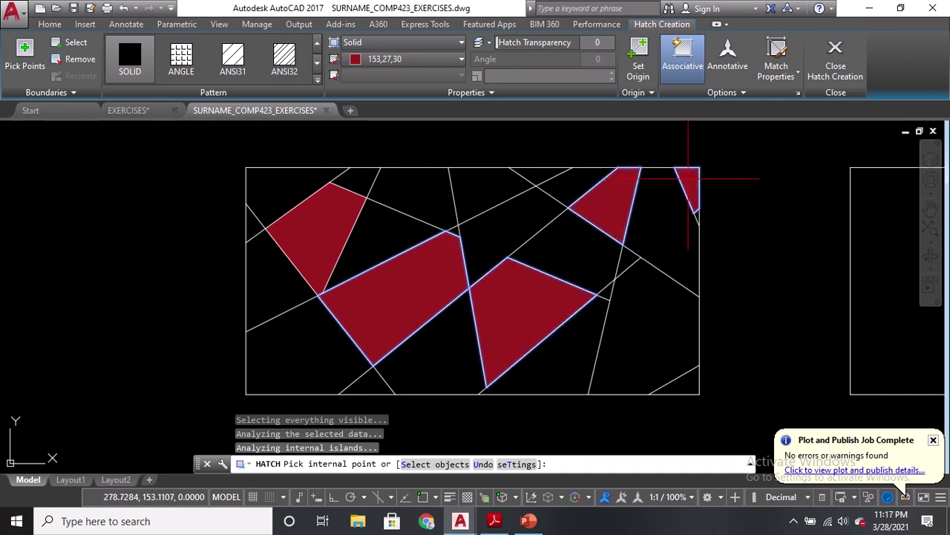
key(Return)
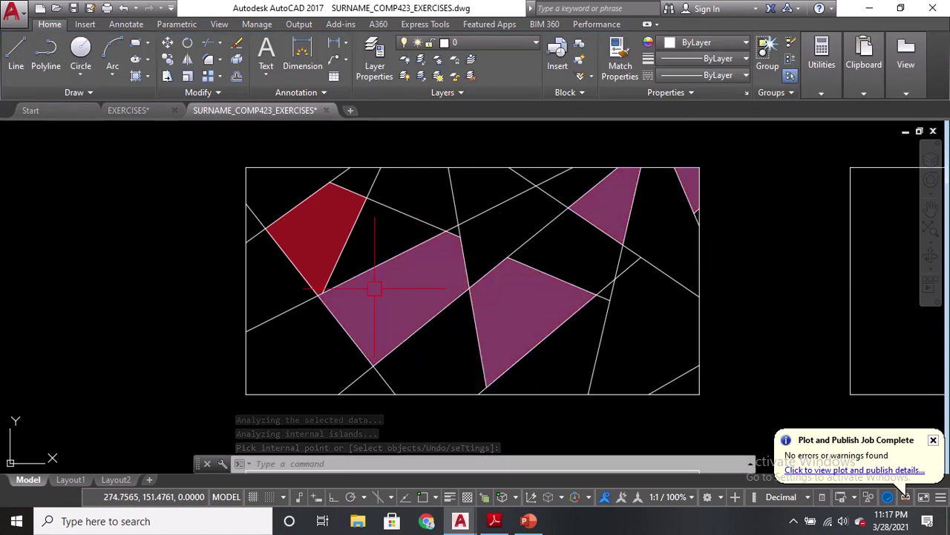
Step: Select the solid hatches to examine which filled regions belong to the same hatch object, and clear the selection
click(315, 228)
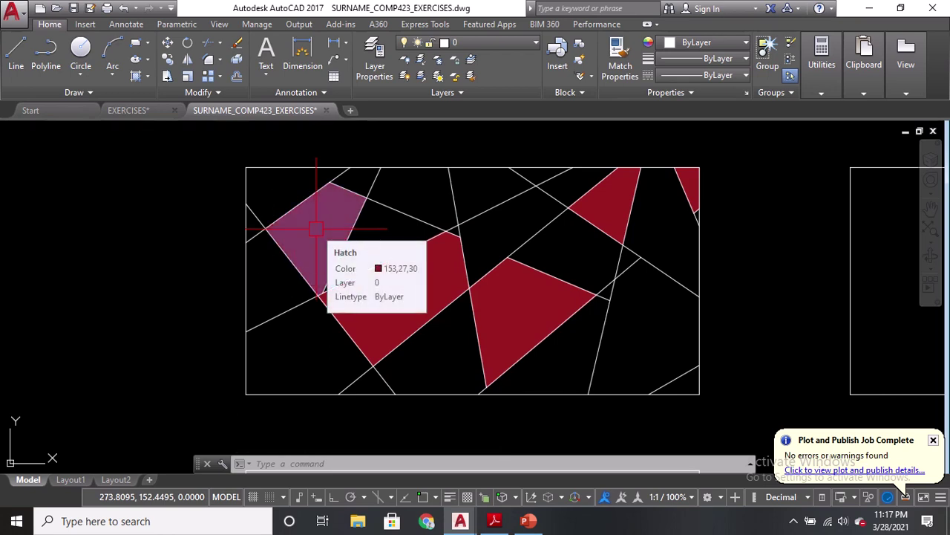
click(316, 229)
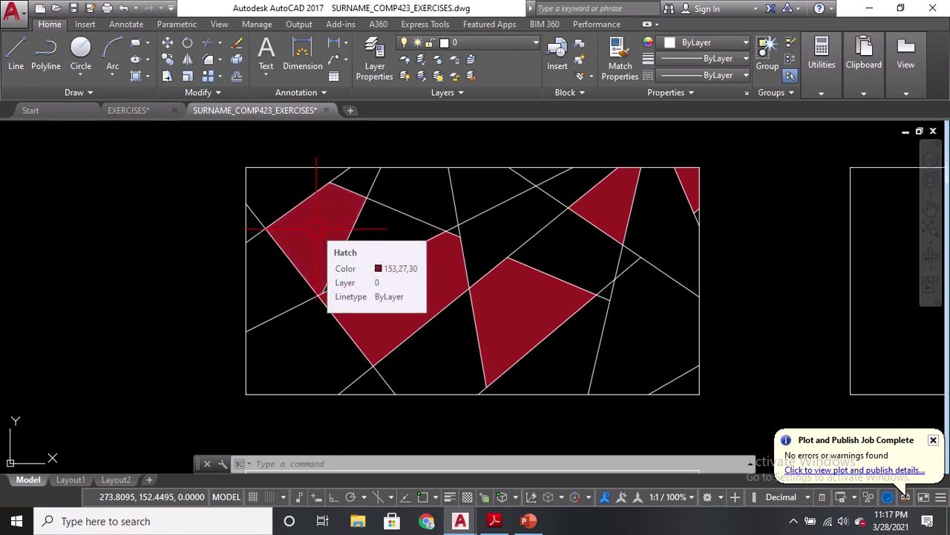
click(315, 229)
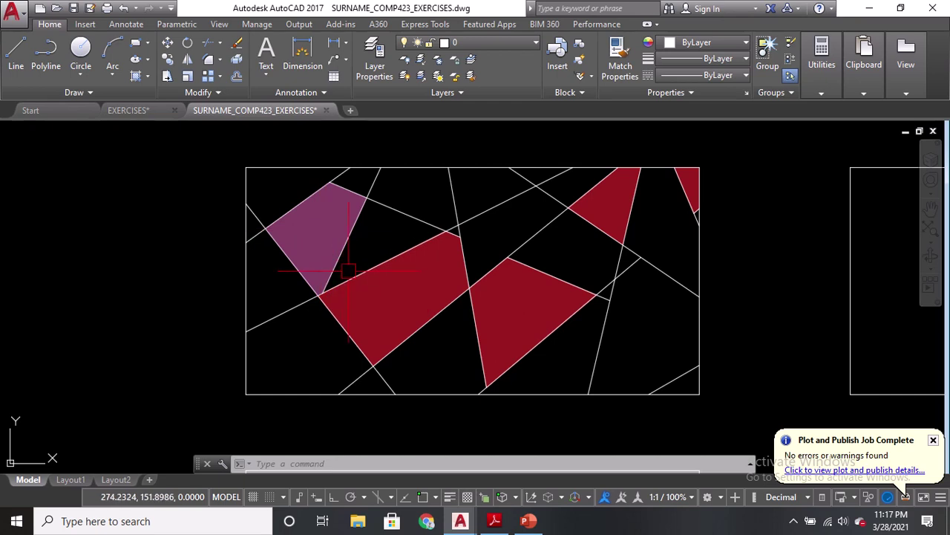
click(388, 299)
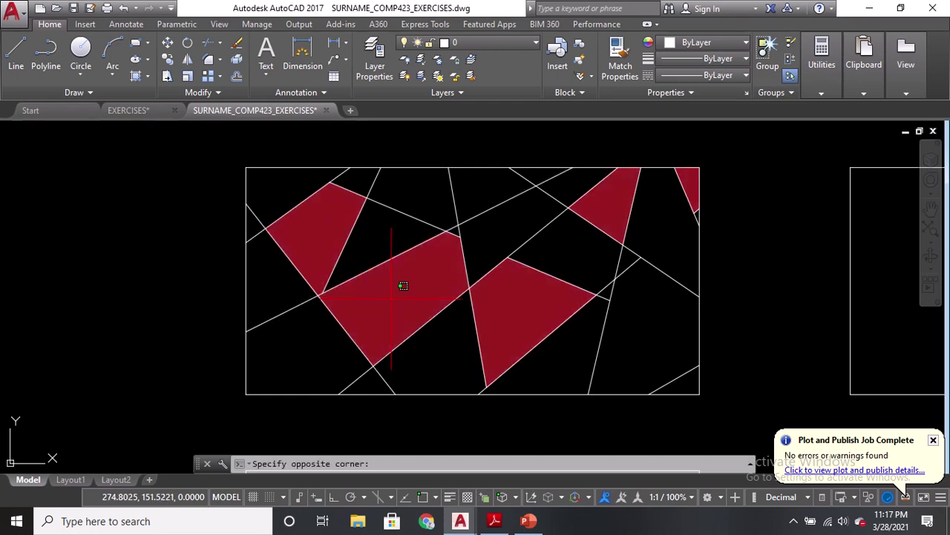
click(392, 299)
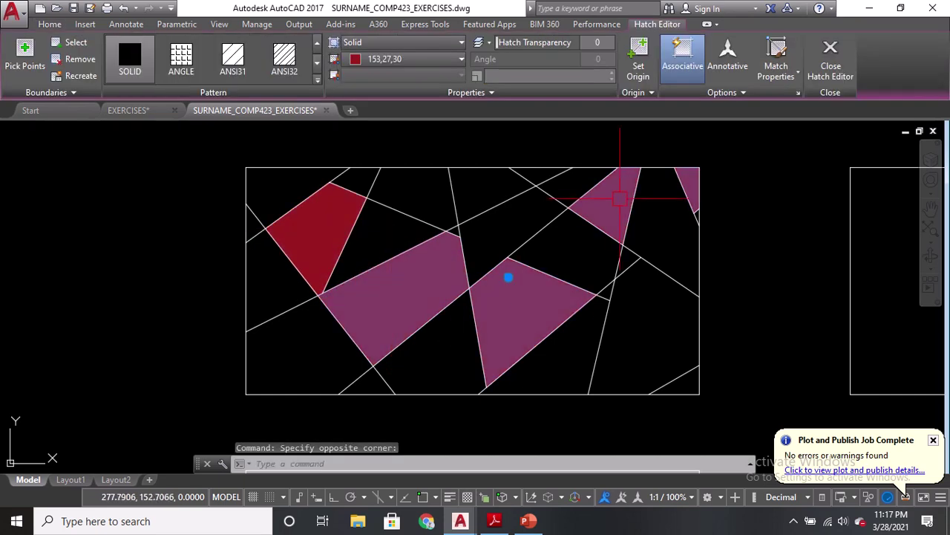
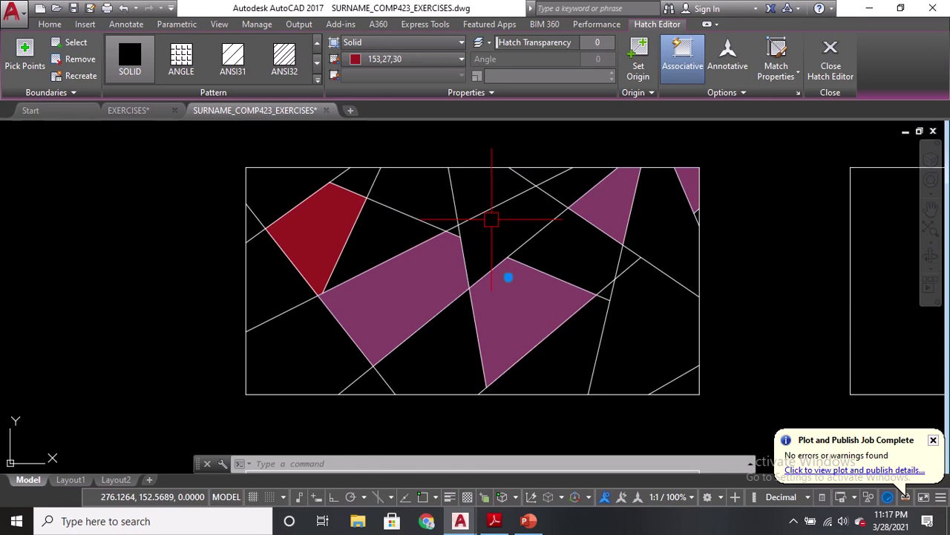
key(Escape)
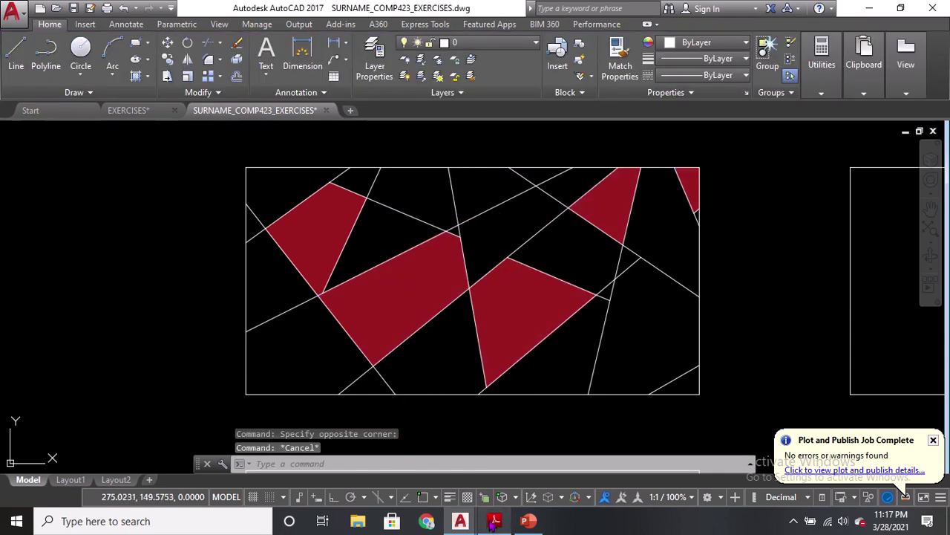
Step: Consult the first frame's fills in the Adobe Reader exercise sheet, and in AutoCAD apply a User defined 153,27,30 hatch to the upper-middle four-sided region
click(494, 521)
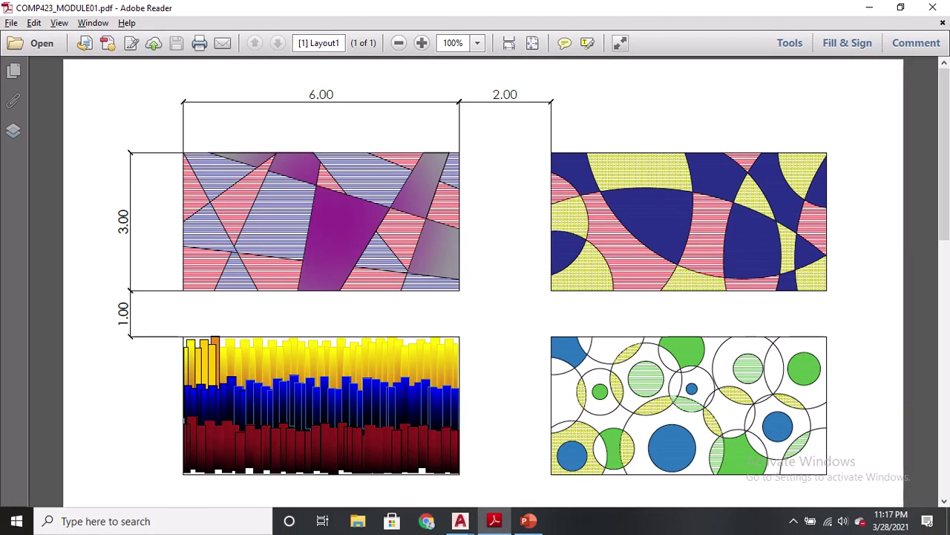
ctrl+scroll(281, 177, up, 2)
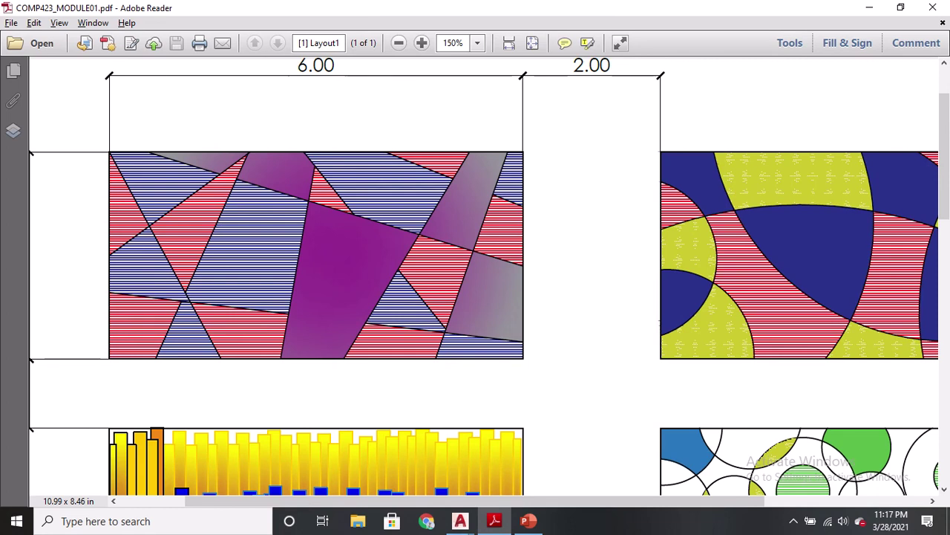
key(alt+Tab)
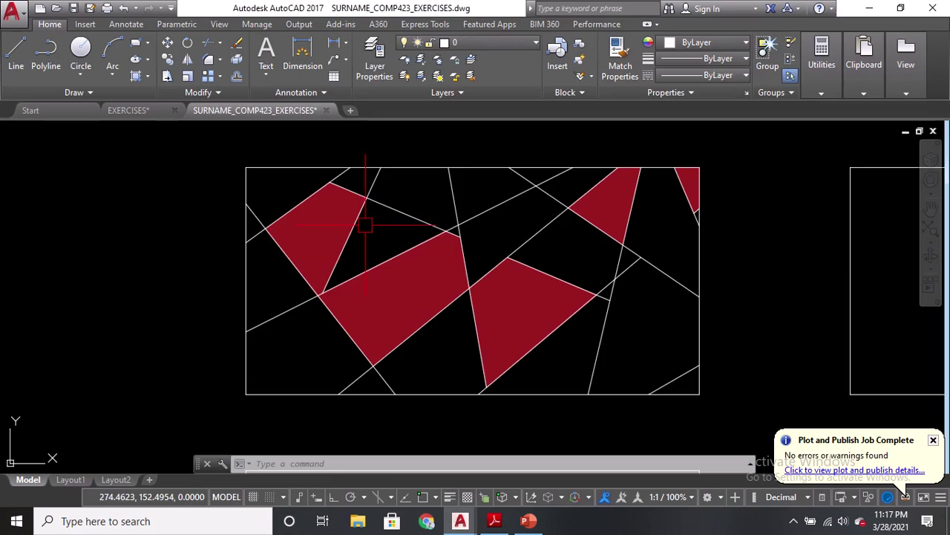
text(h)
key(Return)
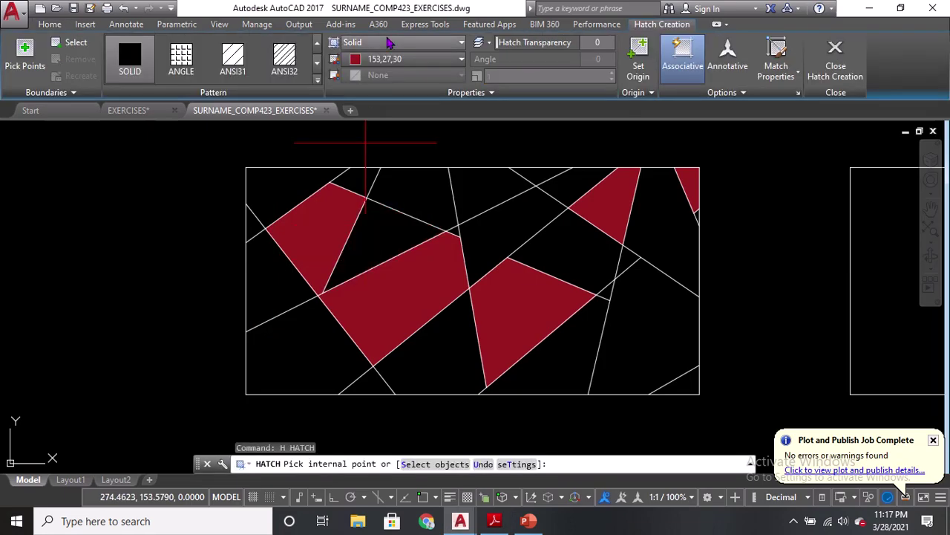
click(389, 43)
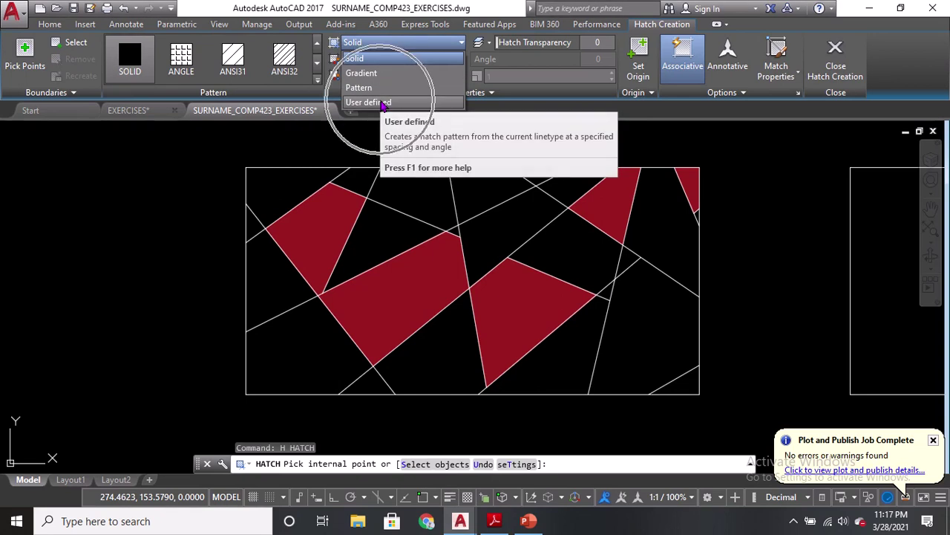
click(382, 103)
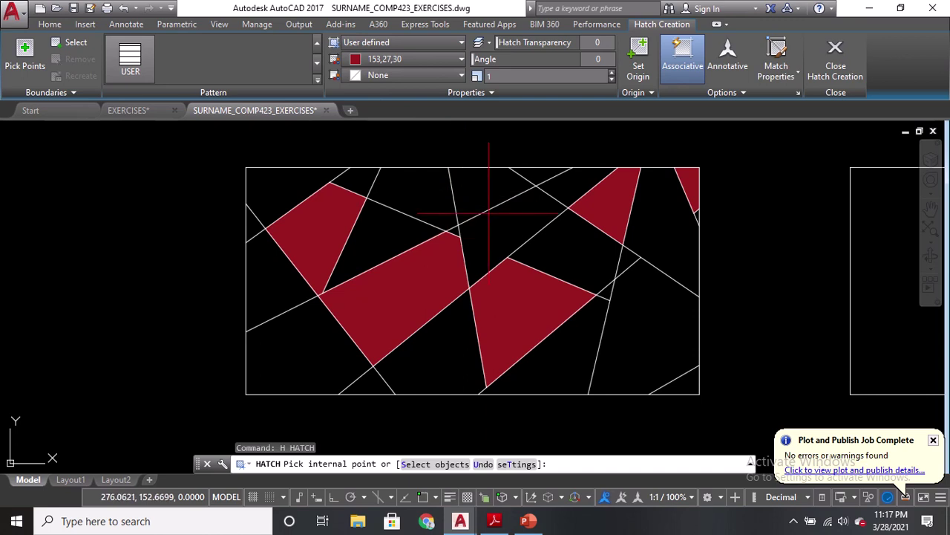
click(496, 237)
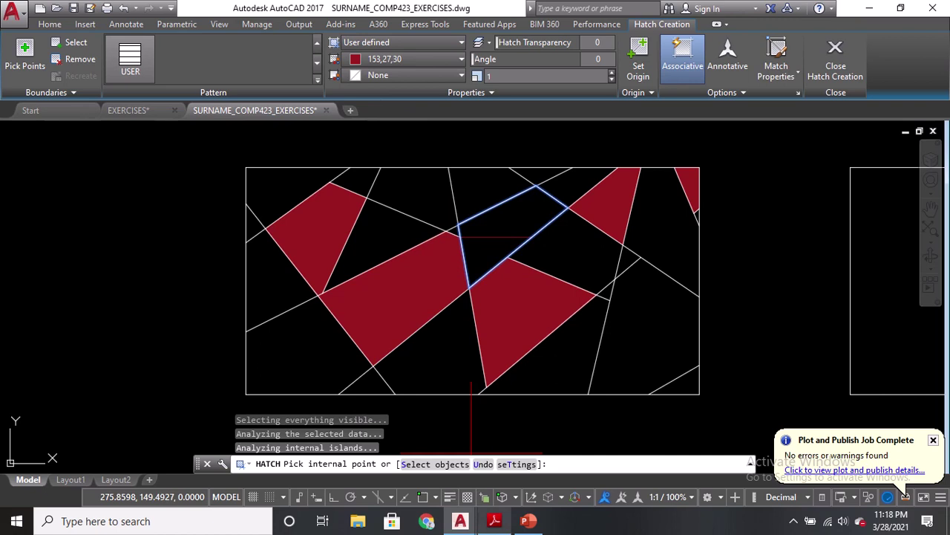
Step: Examine the stripe density in the Adobe Reader sheet, and in AutoCAD reduce the user-defined hatch spacing to 0.032
click(493, 521)
ctrl+scroll(475, 275, up, 5)
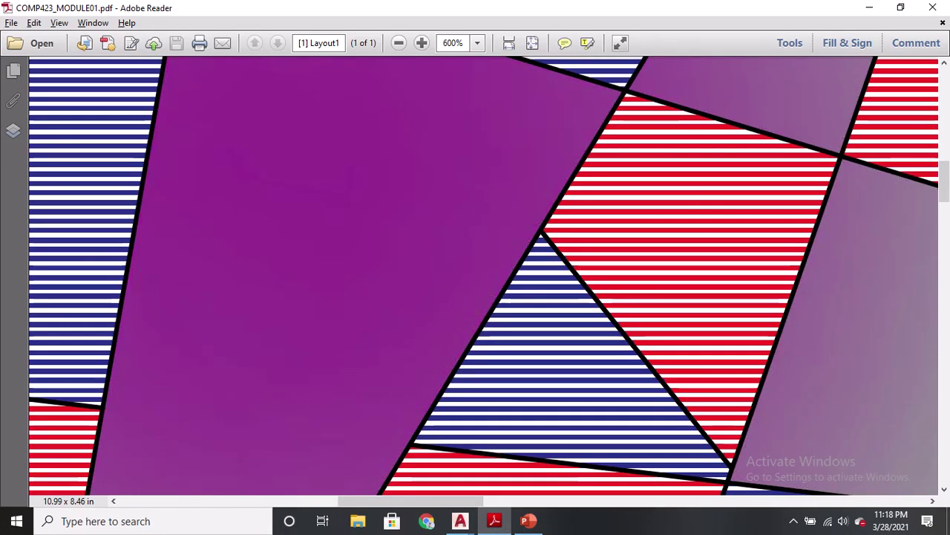
key(alt+Tab)
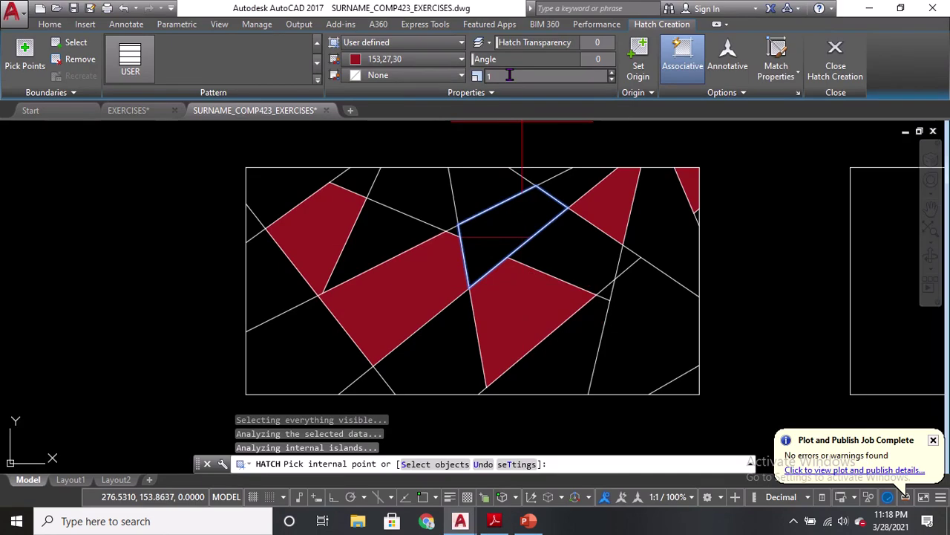
key(ctrl)
key(ctrl)
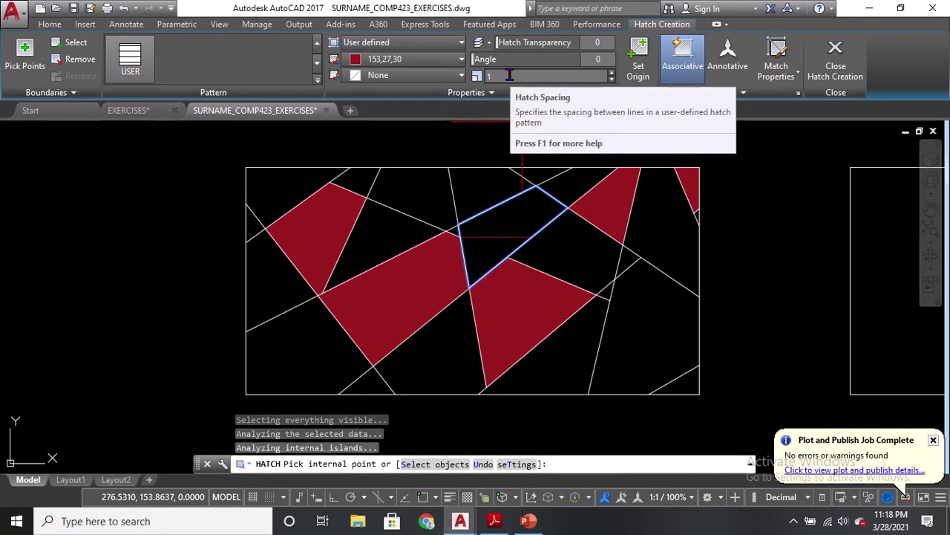
click(613, 80)
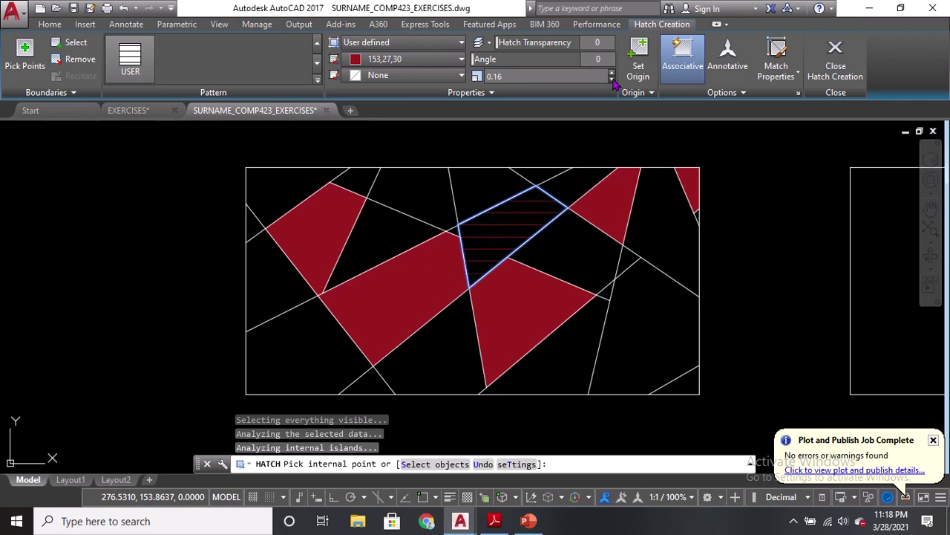
click(613, 80)
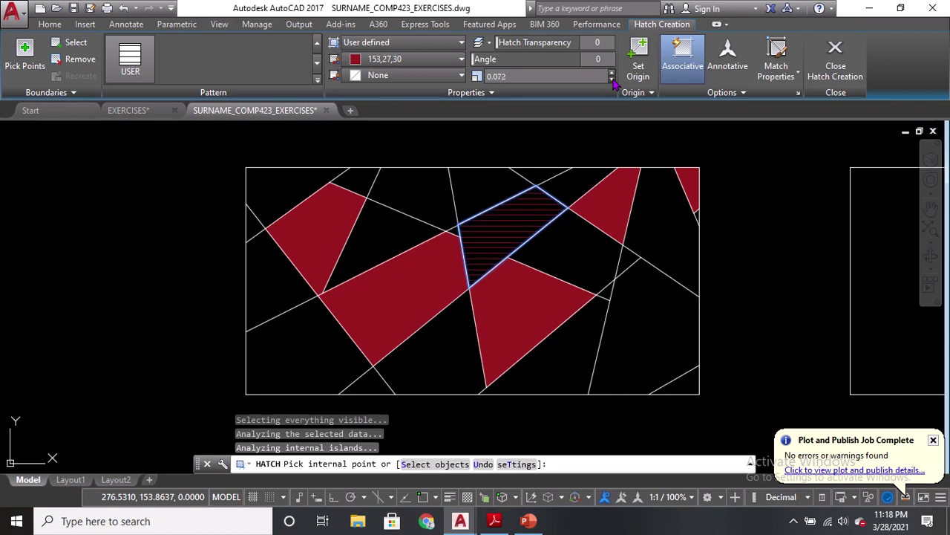
click(612, 80)
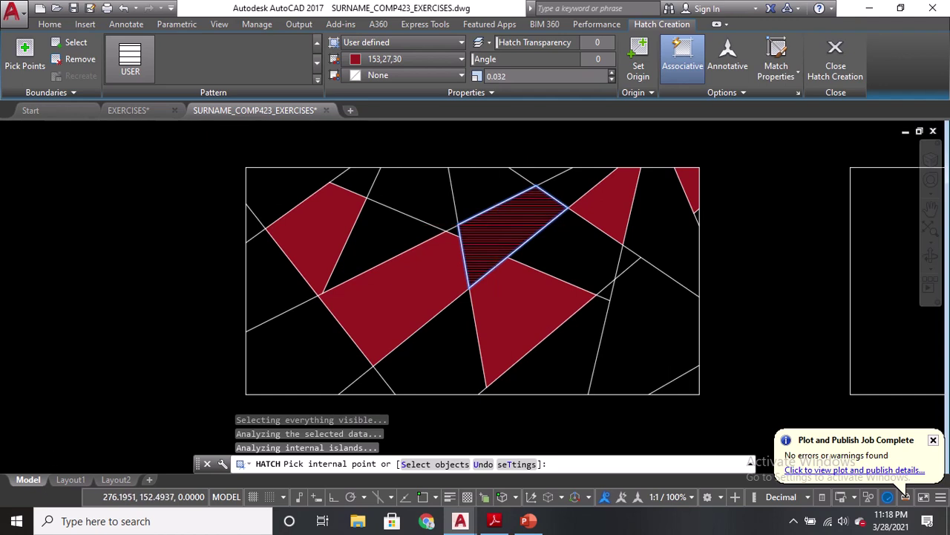
Step: Set the hatch spacing to 0.037 and add the triangle left of centre, the upper-left corner and the left-edge region to the striped hatch
scroll(542, 220, up, 5)
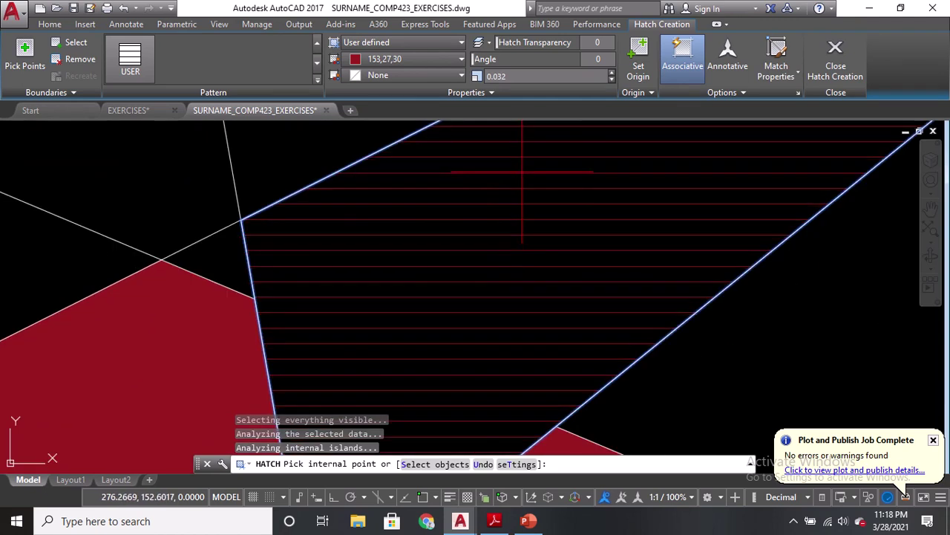
scroll(515, 178, down, 5)
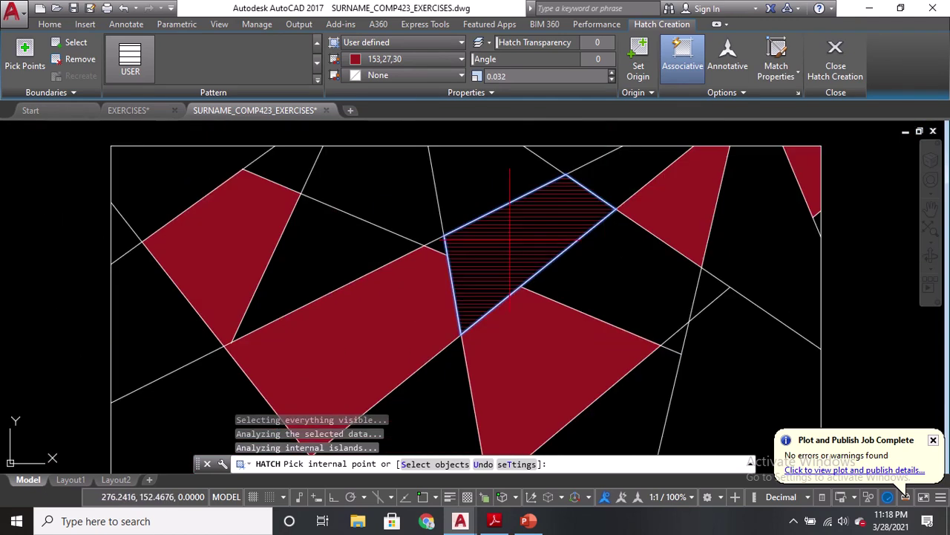
click(612, 73)
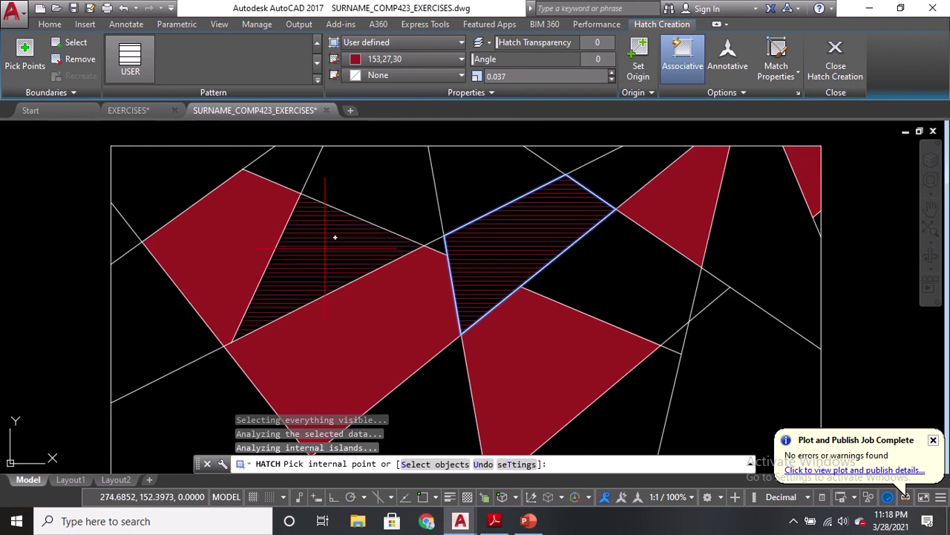
click(297, 267)
click(175, 181)
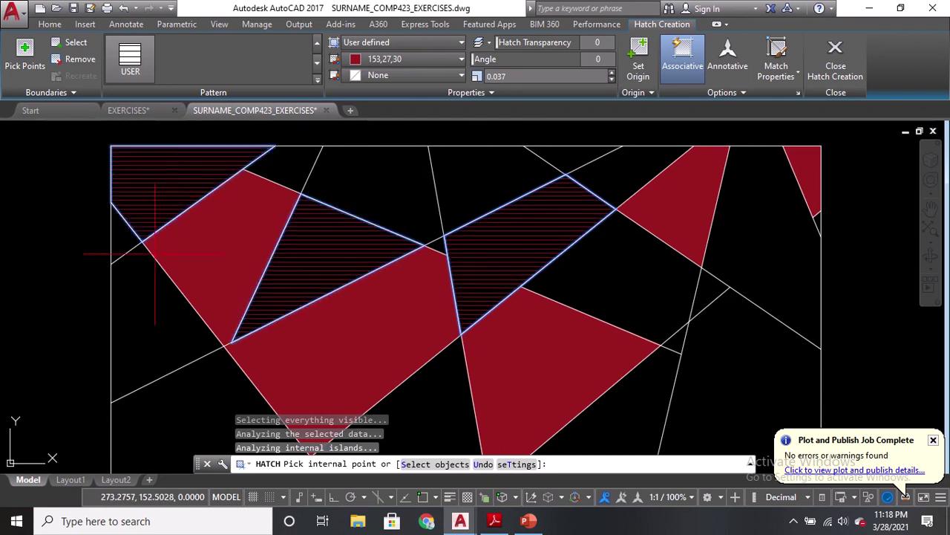
middle_drag(151, 358, 153, 275)
middle_drag(218, 343, 219, 295)
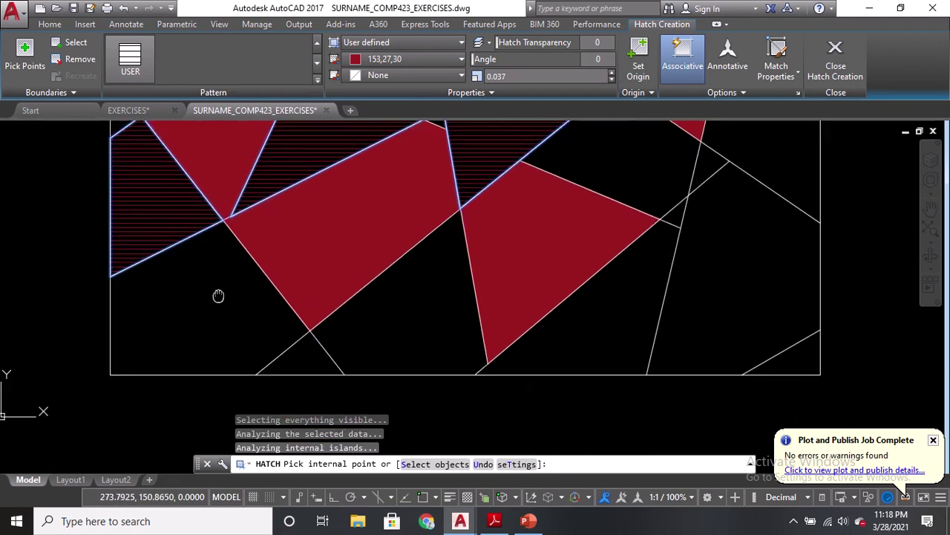
Step: Add the small bottom triangle, the lower-right striped quadrilateral area, the upper right-edge region and the lower-right corner triangle, and finish the red hatch
click(315, 338)
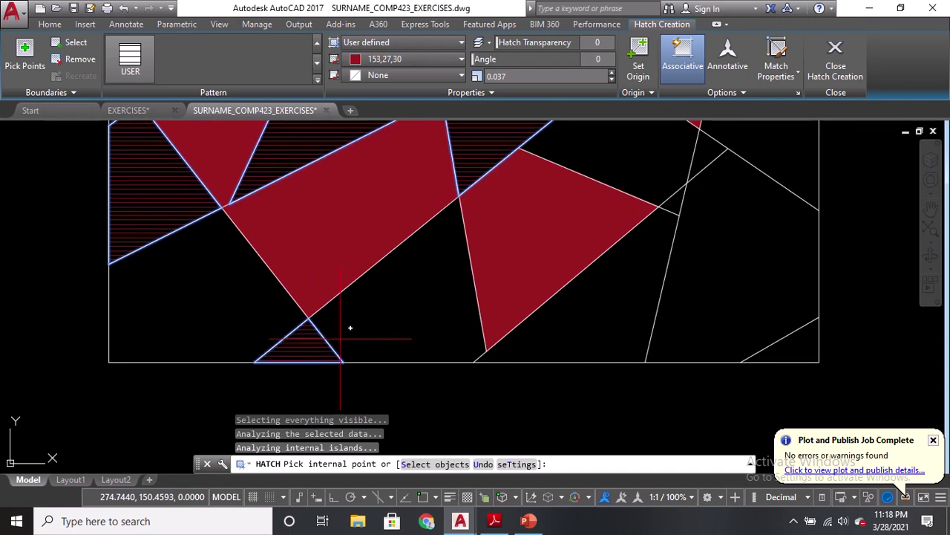
scroll(355, 334, down, 2)
click(548, 308)
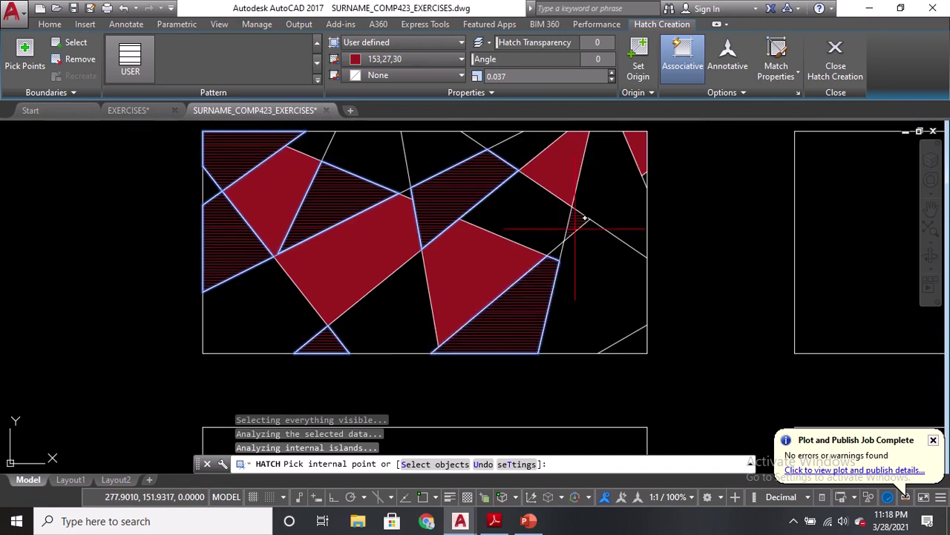
click(605, 199)
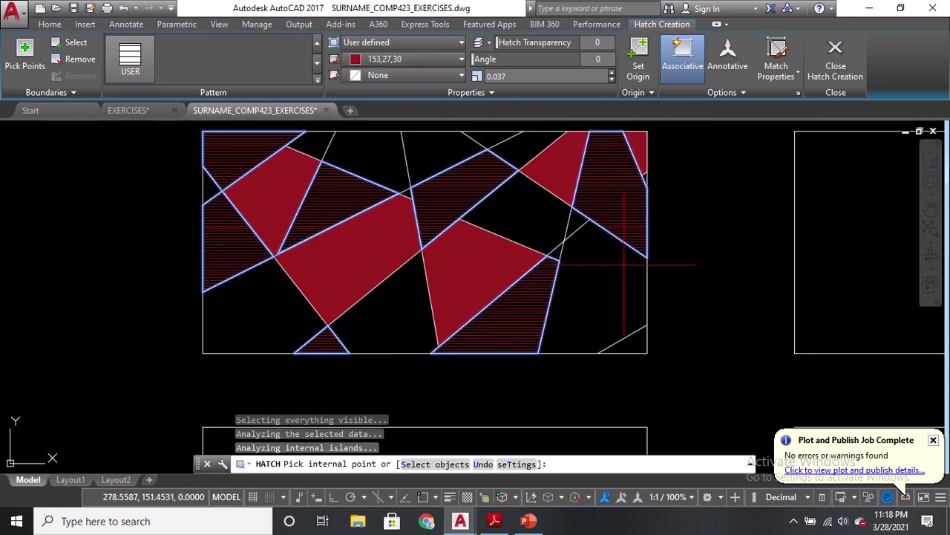
click(634, 345)
click(633, 345)
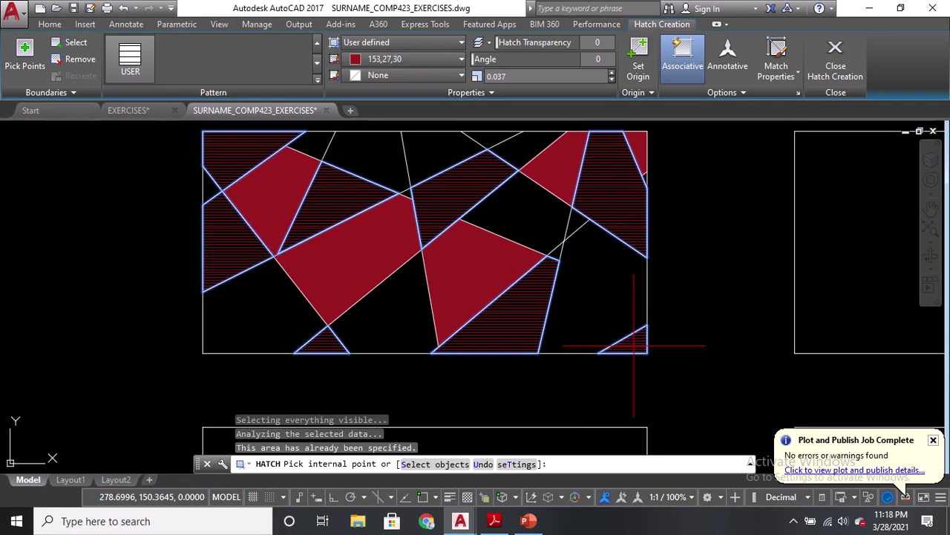
key(Return)
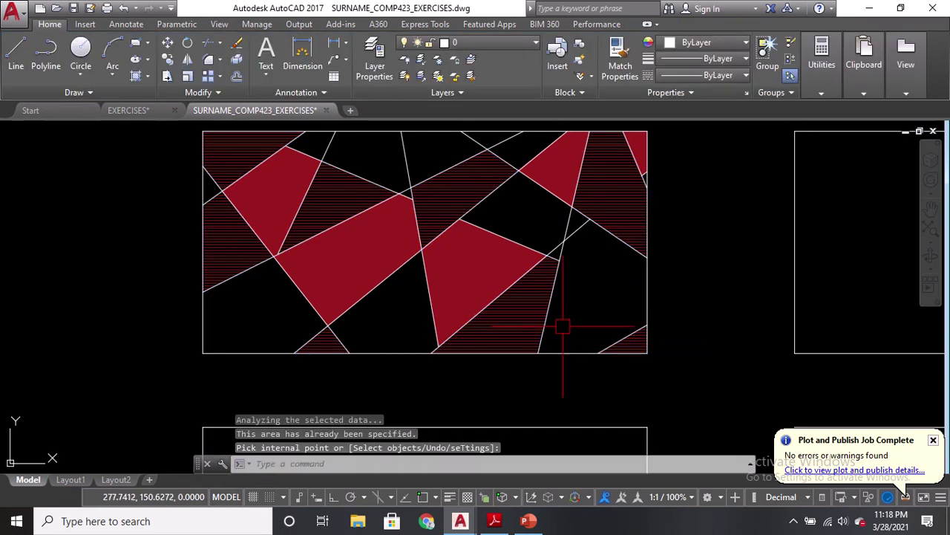
Step: Select the red striped hatch to examine which regions belong to the same object, and clear the selection
middle_drag(600, 269, 602, 299)
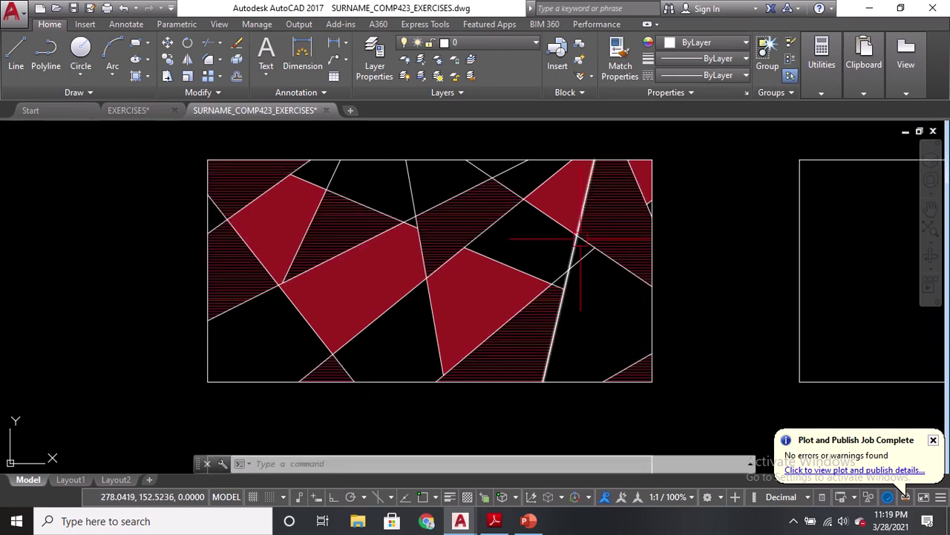
mouse_move(520, 348)
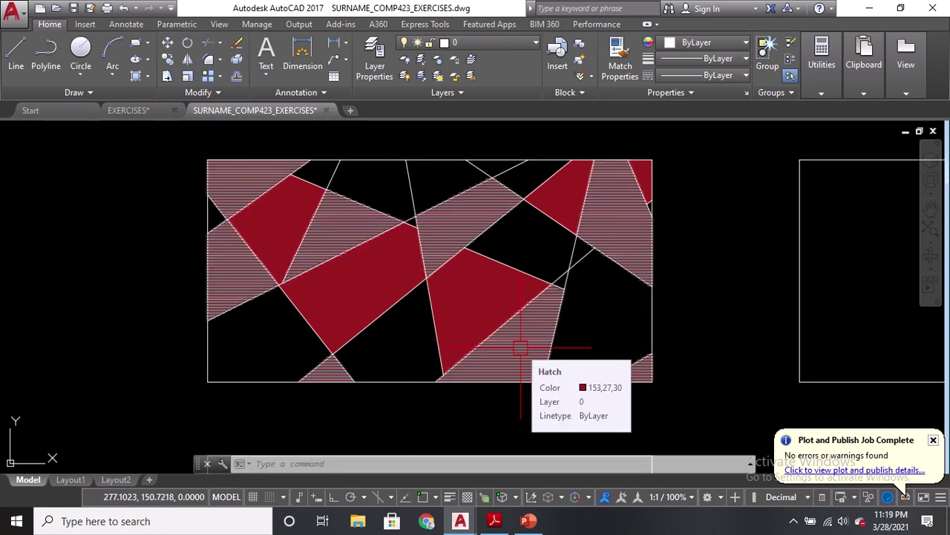
click(521, 347)
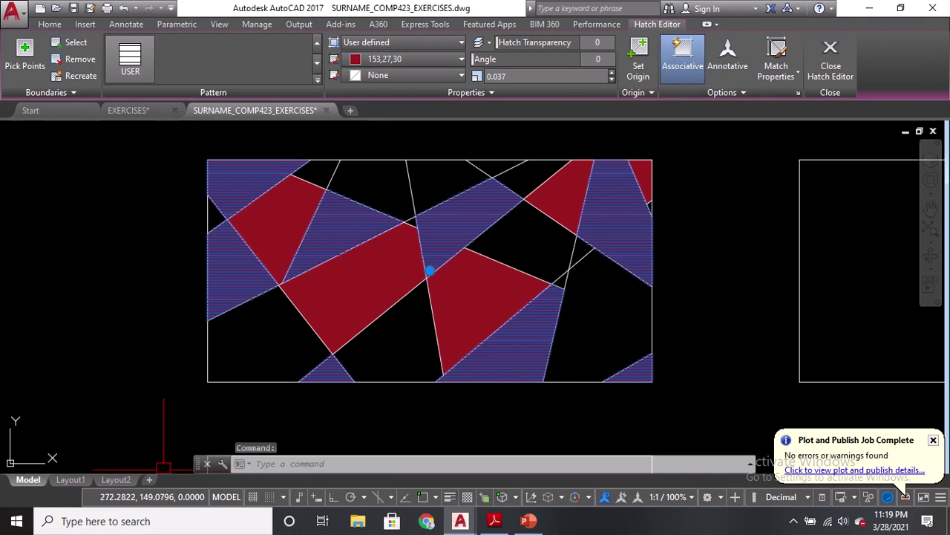
key(Escape)
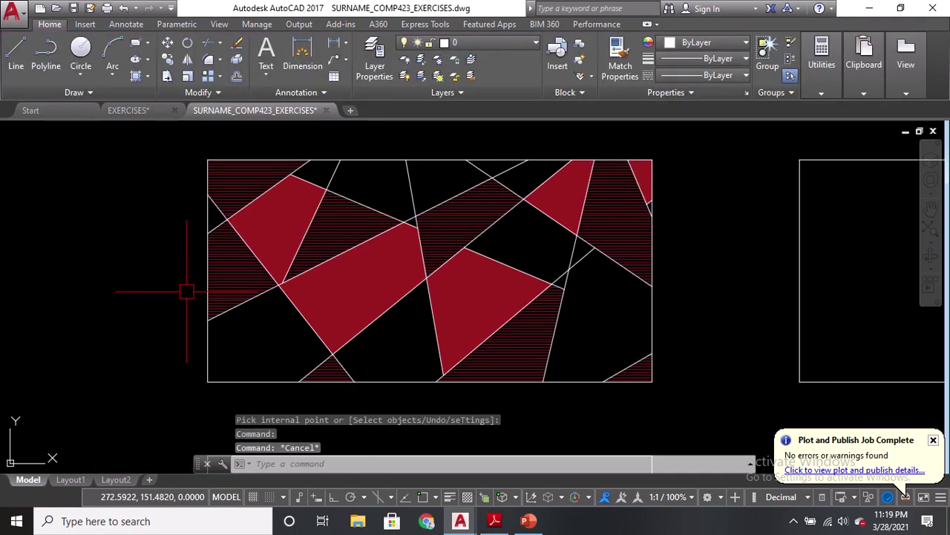
Step: Start a User defined hatch in colour 41,49,137 in the four-sided region along the frame's top edge, left of centre
text(h)
key(Return)
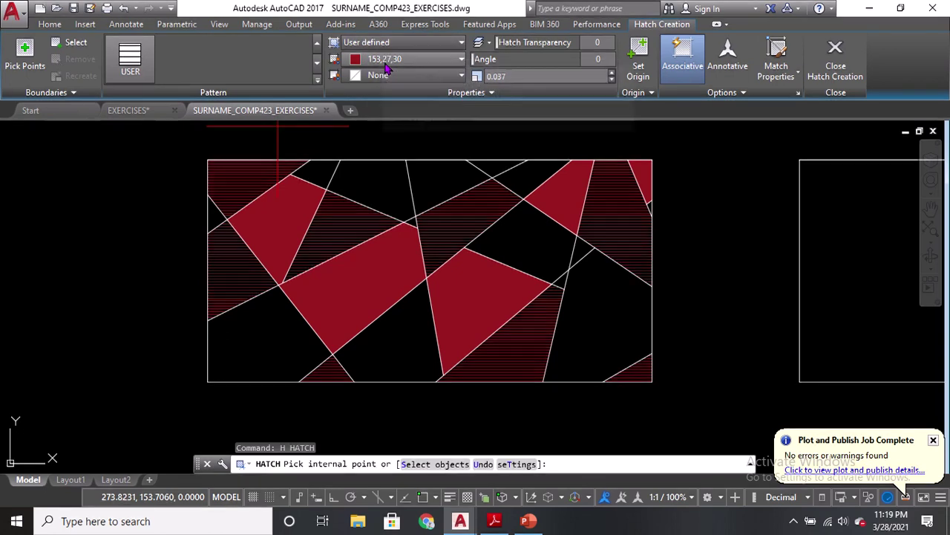
click(386, 63)
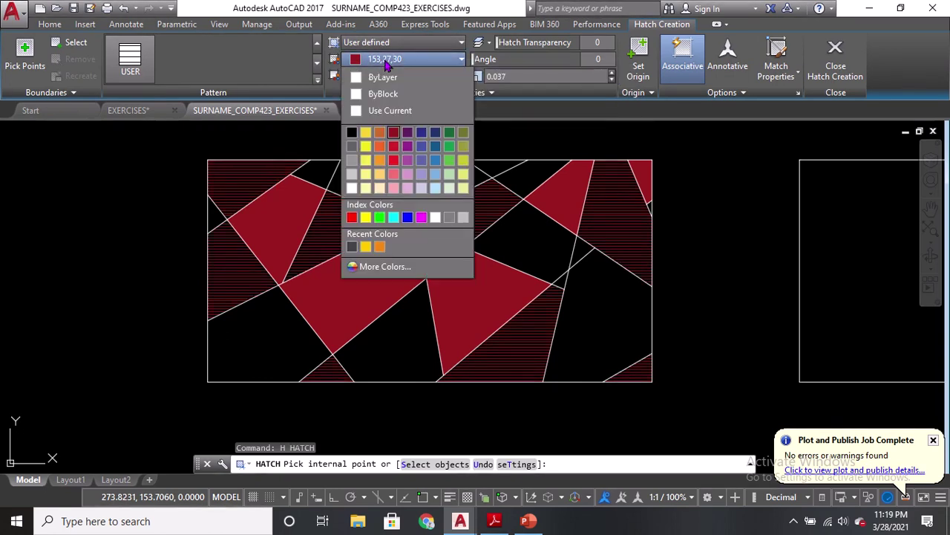
click(421, 132)
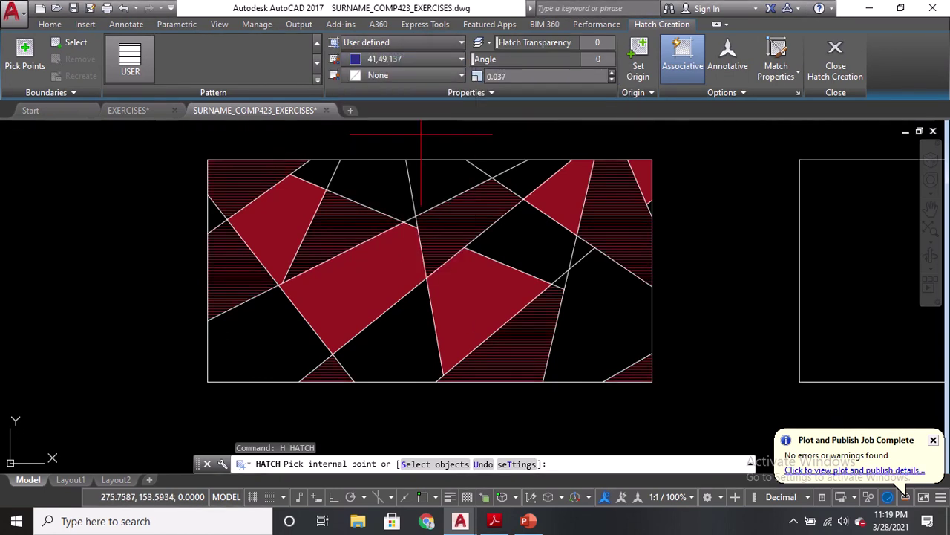
click(385, 177)
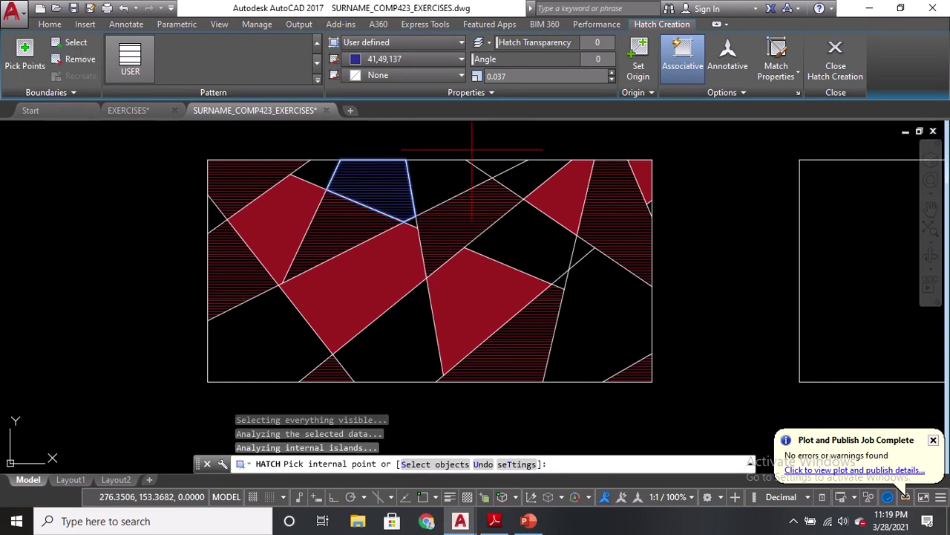
Step: Increase the blue hatch's line spacing to 0.088 and compare its stripe density with the red hatches
click(613, 74)
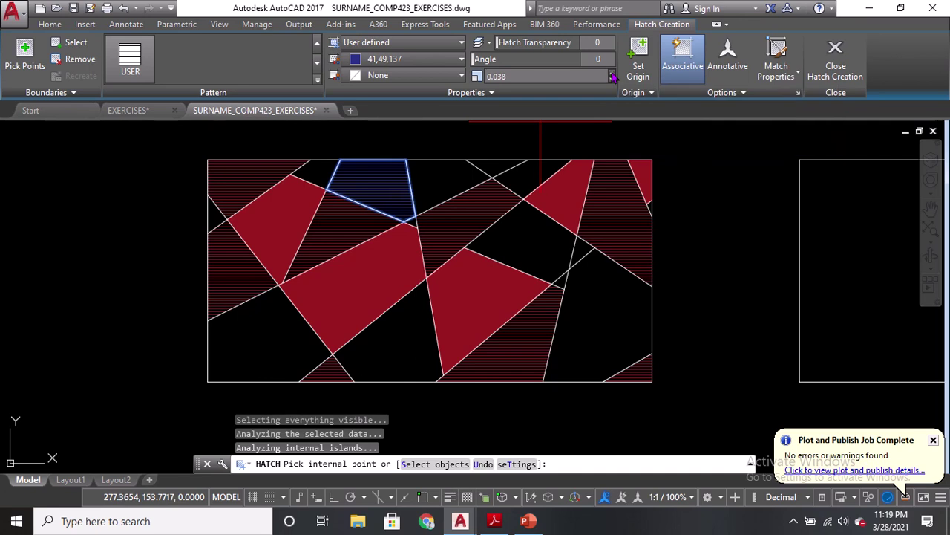
click(612, 74)
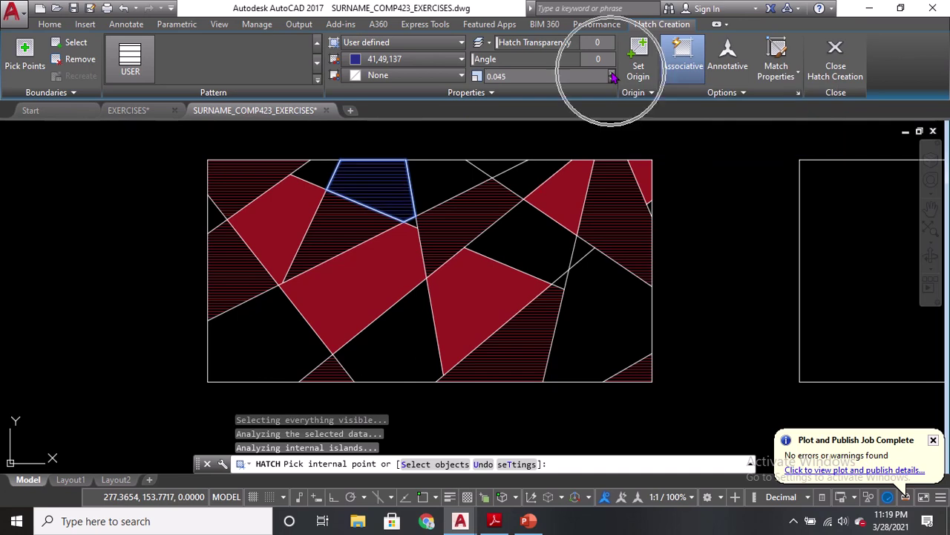
click(613, 74)
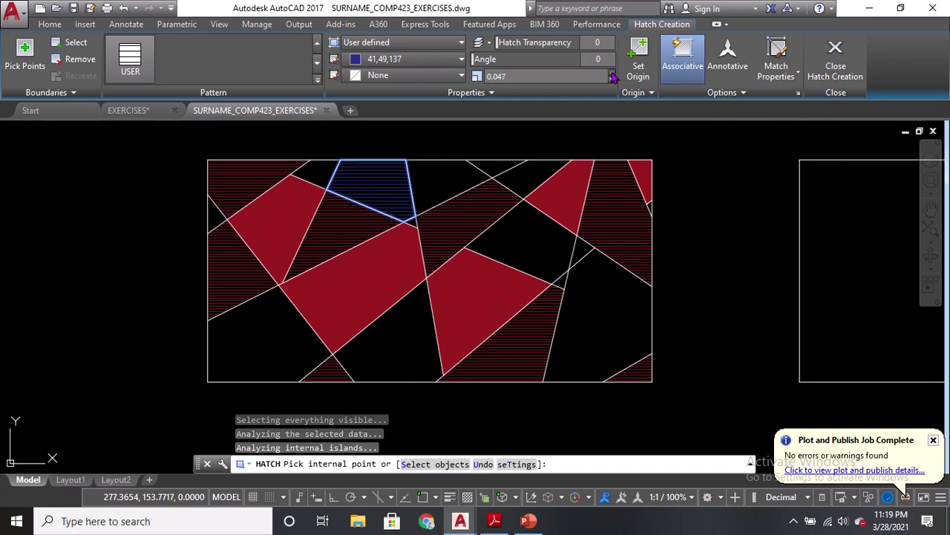
click(613, 74)
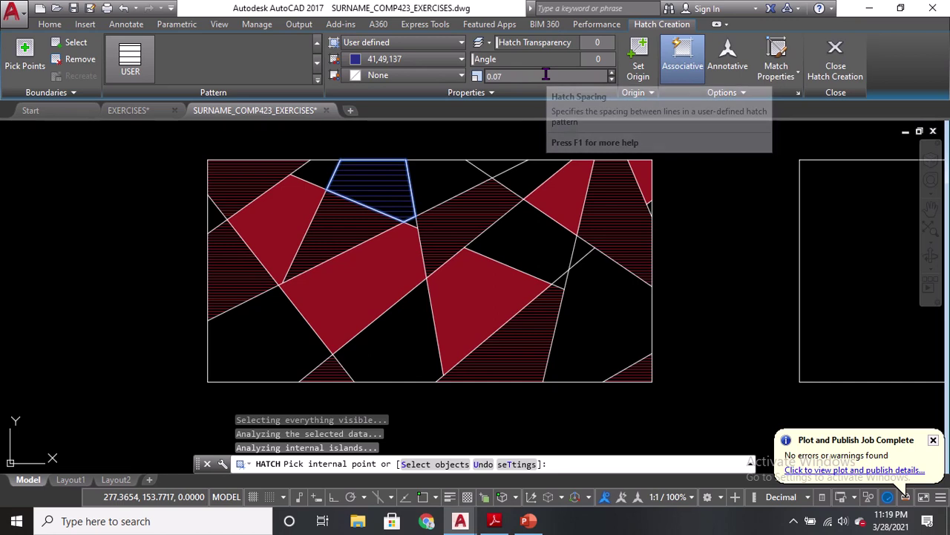
click(612, 74)
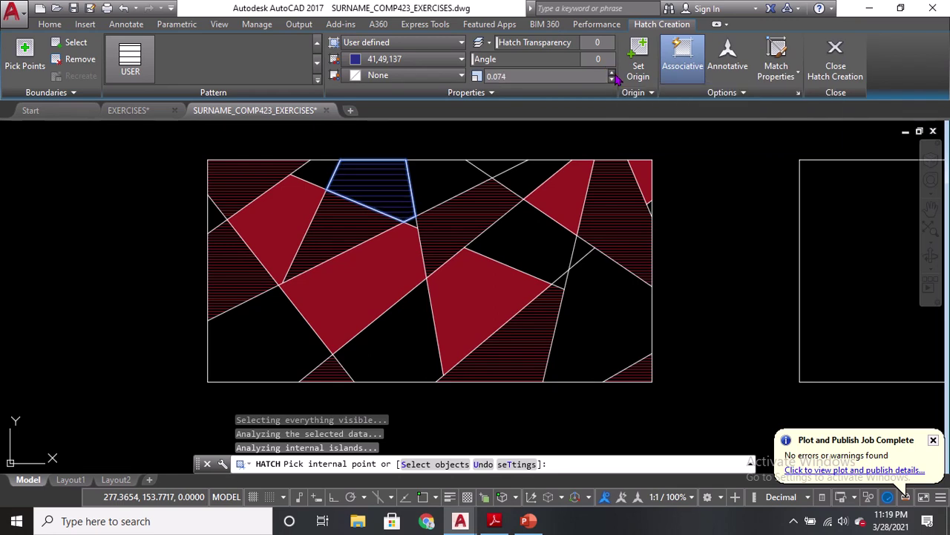
click(614, 75)
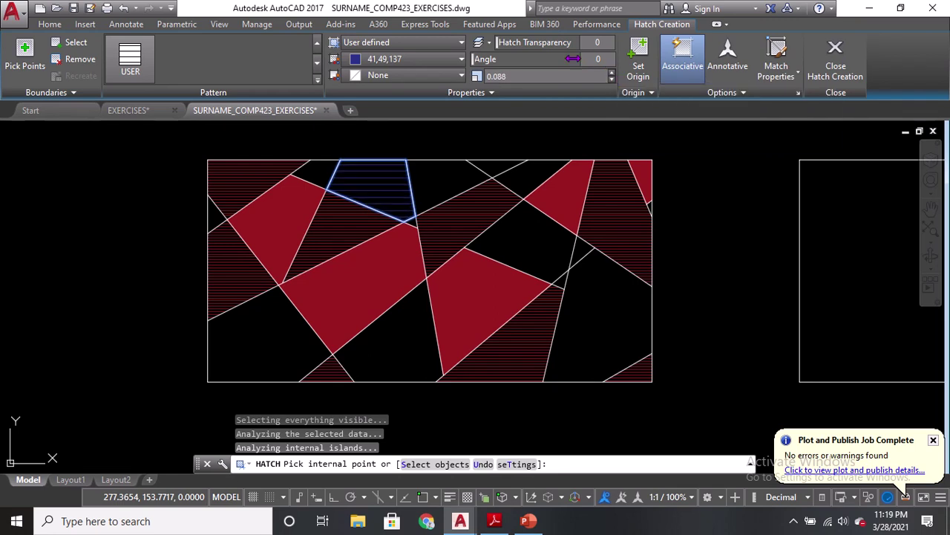
scroll(366, 211, up, 5)
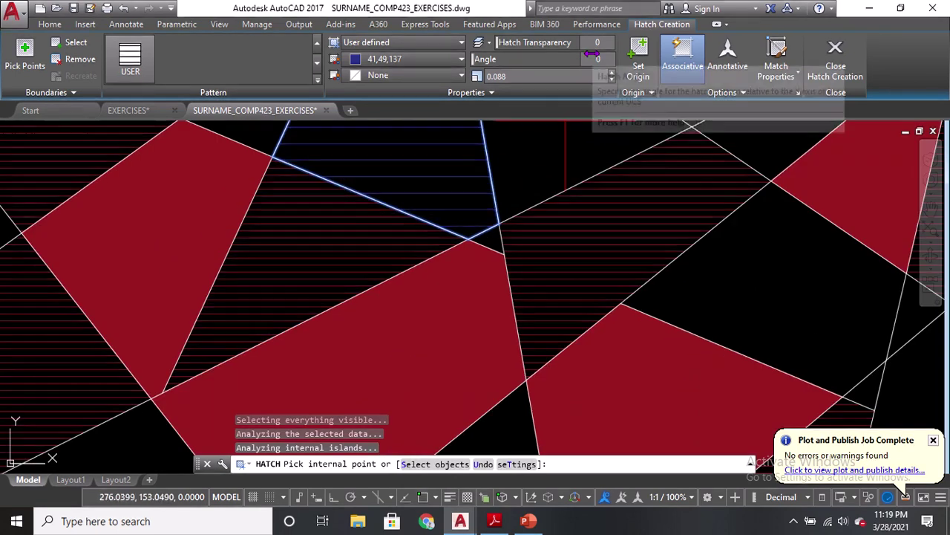
scroll(522, 126, down, 5)
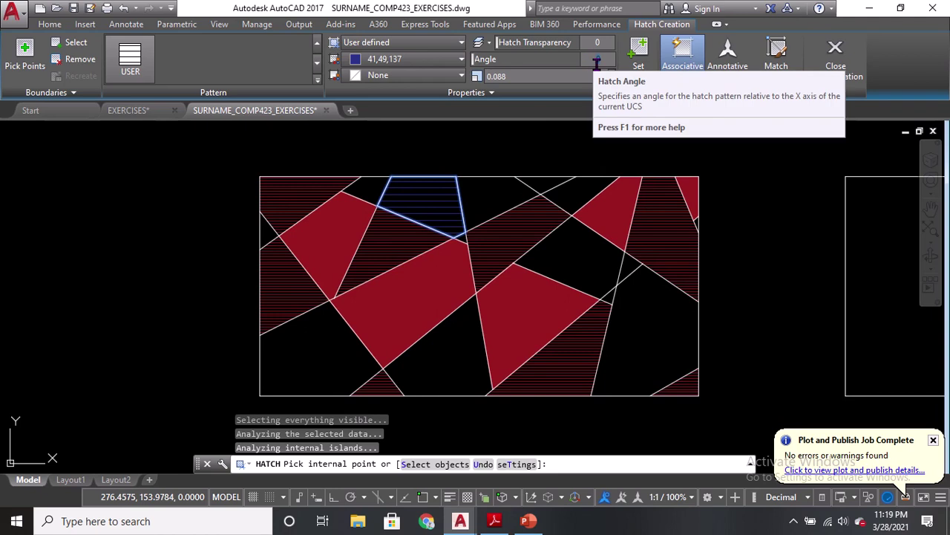
Step: Set the blue hatch's angle to 45 degrees and inspect the slanted stripes
click(594, 59)
text(45)
key(Return)
scroll(447, 168, up, 3)
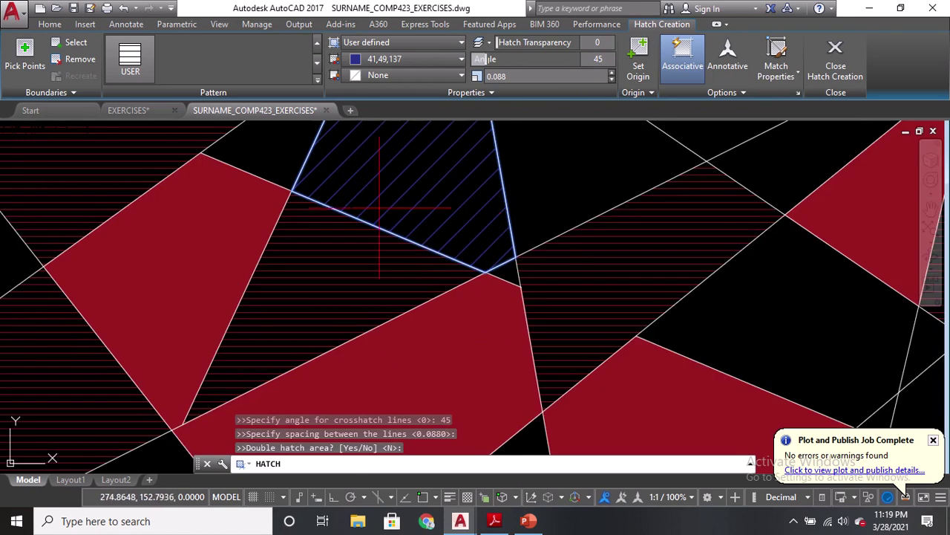
middle_drag(447, 168, 453, 221)
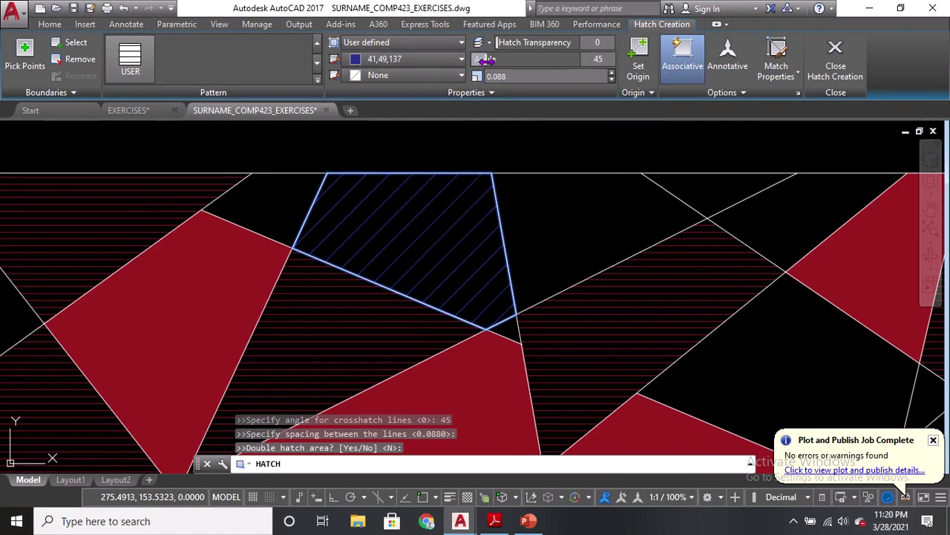
Step: Adjust the blue hatch's angle to 337 degrees and finish the hatch
drag(487, 60, 598, 62)
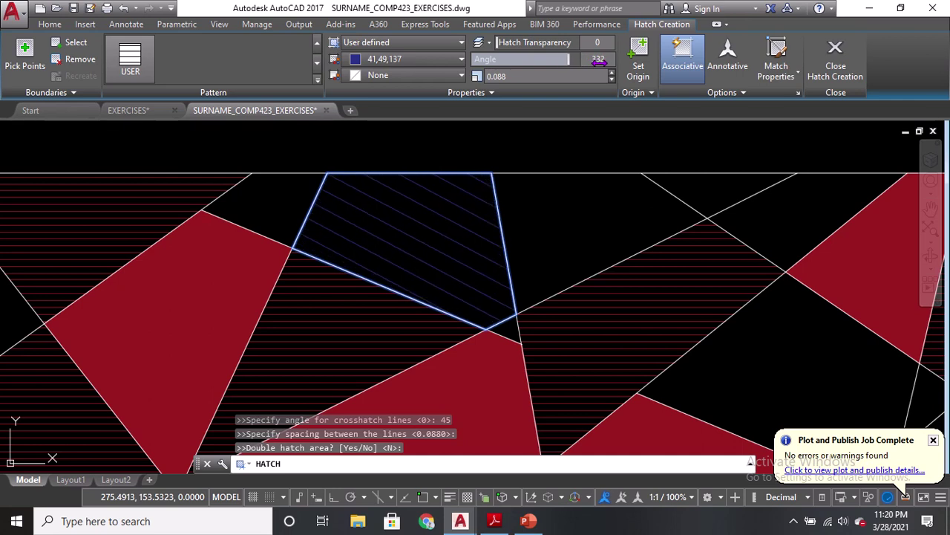
drag(599, 61, 600, 57)
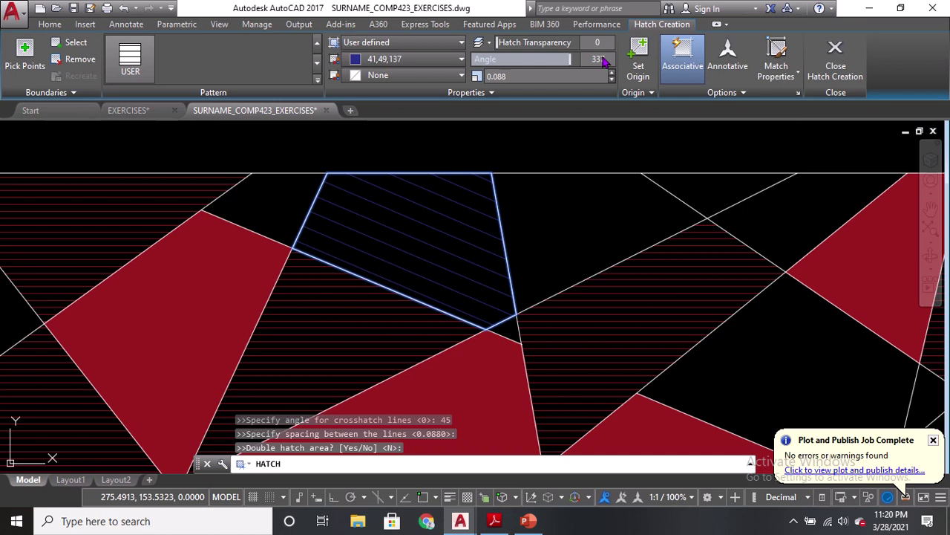
click(835, 66)
Step: Apply the same 41,49,137 striped hatch, angle 337 and spacing 0.088, to the frame's lower-left corner region
scroll(369, 283, down, 4)
middle_drag(363, 310, 402, 261)
text(h)
key(Return)
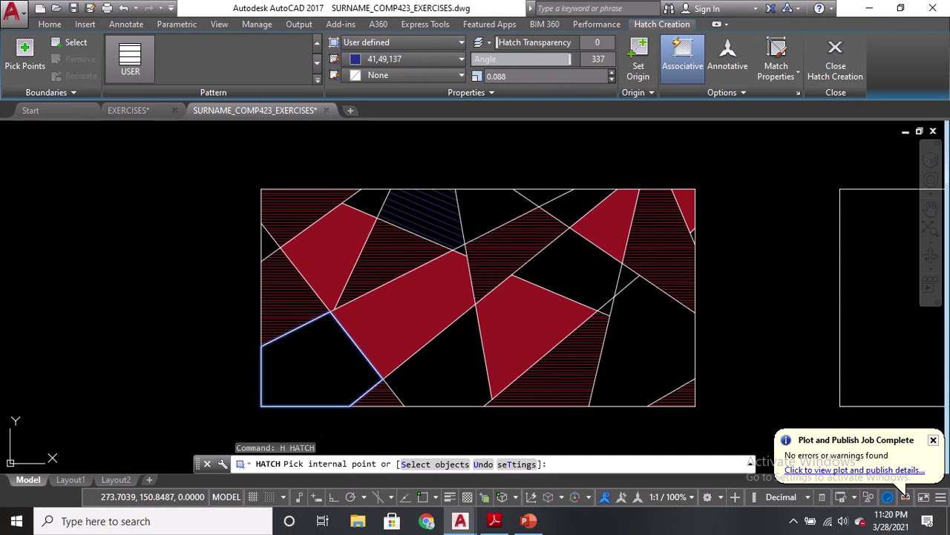
click(321, 364)
key(Return)
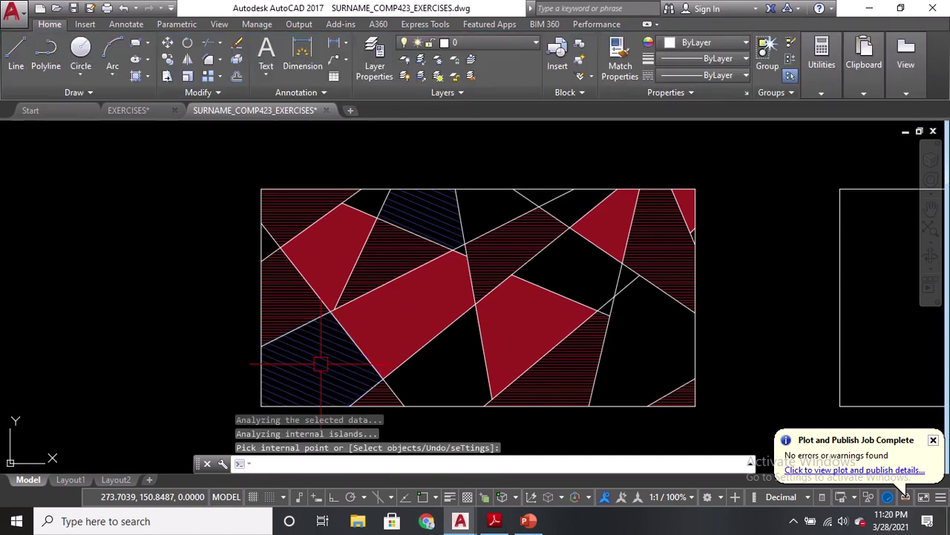
Step: Apply a separate 41,49,137 striped hatch with the same settings to the bottom-middle region between the two large red areas
text(h)
key(Return)
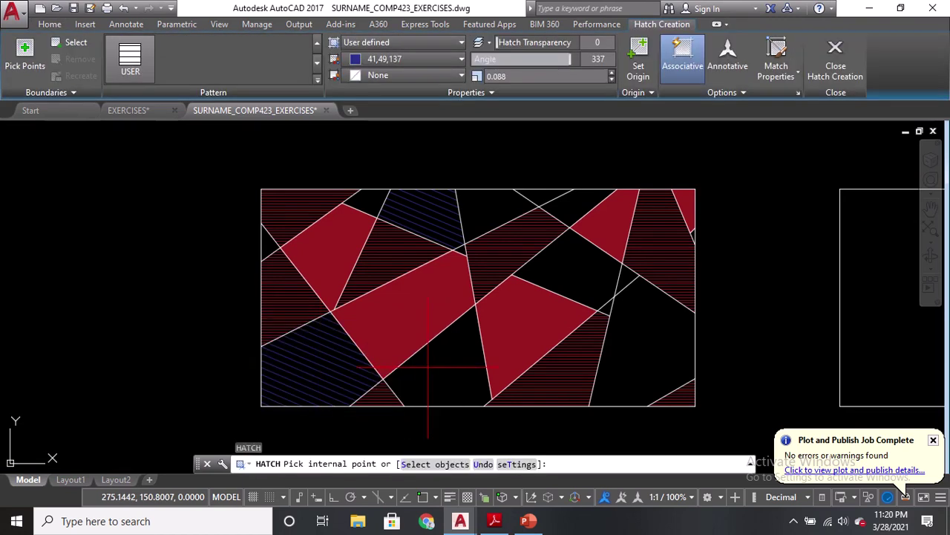
click(448, 363)
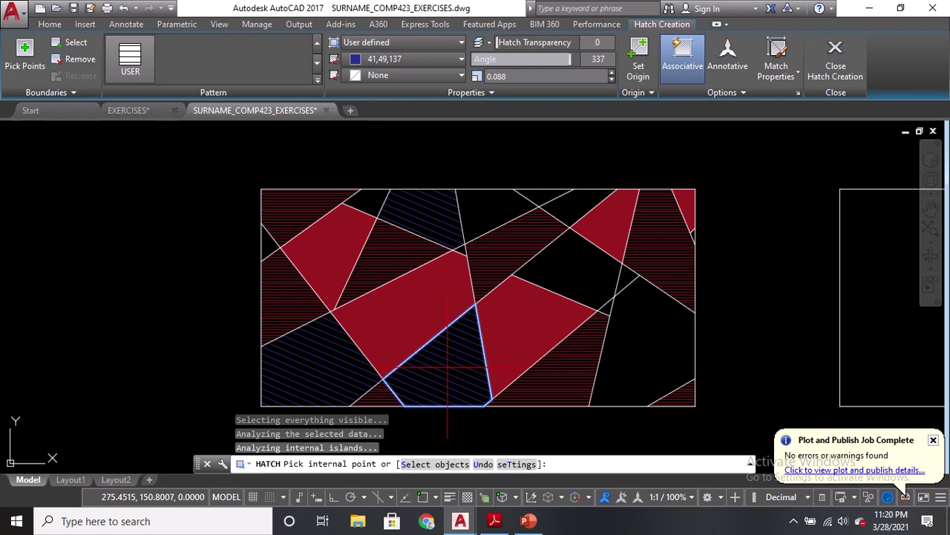
key(Return)
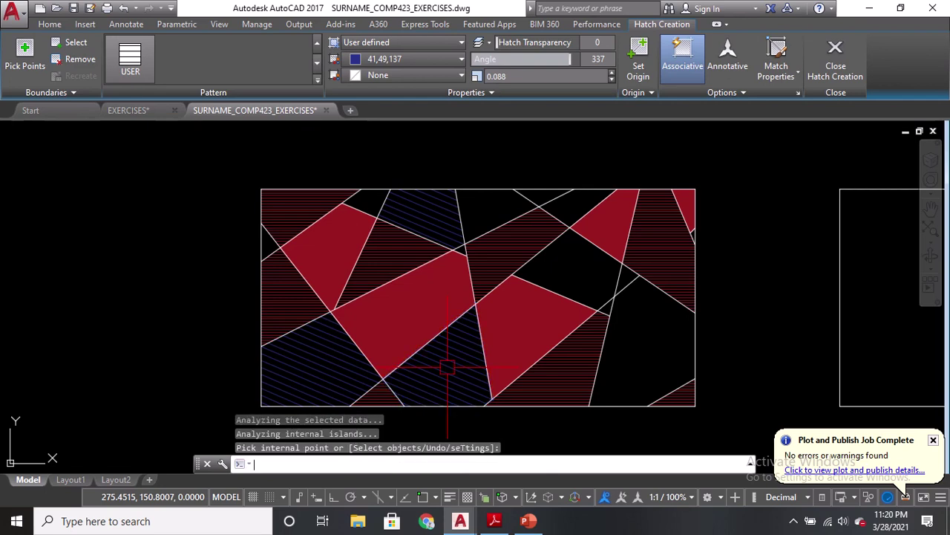
Step: Apply separate 41,49,137 striped hatches, angle 337 and spacing 0.088, to the unfilled center-right region and the large lower-right region
text(h)
key(Return)
click(554, 272)
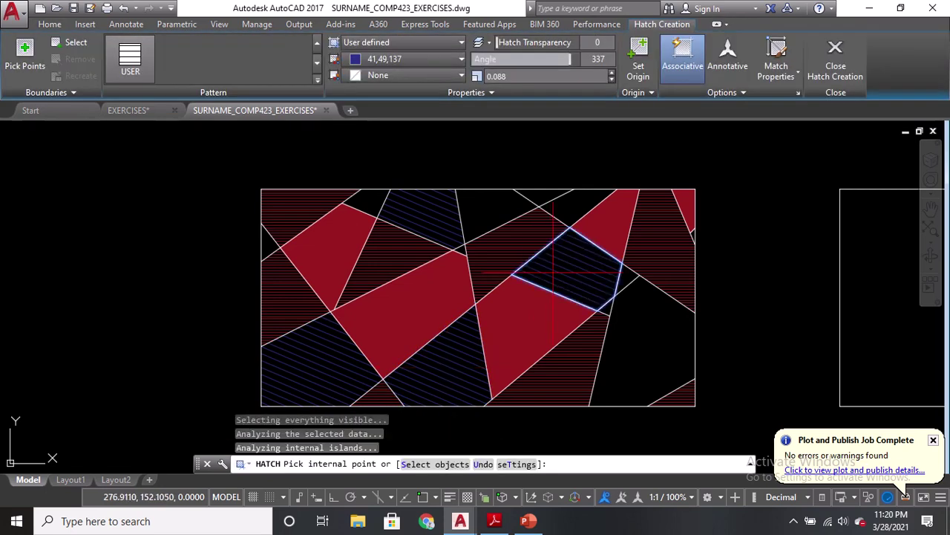
key(Return)
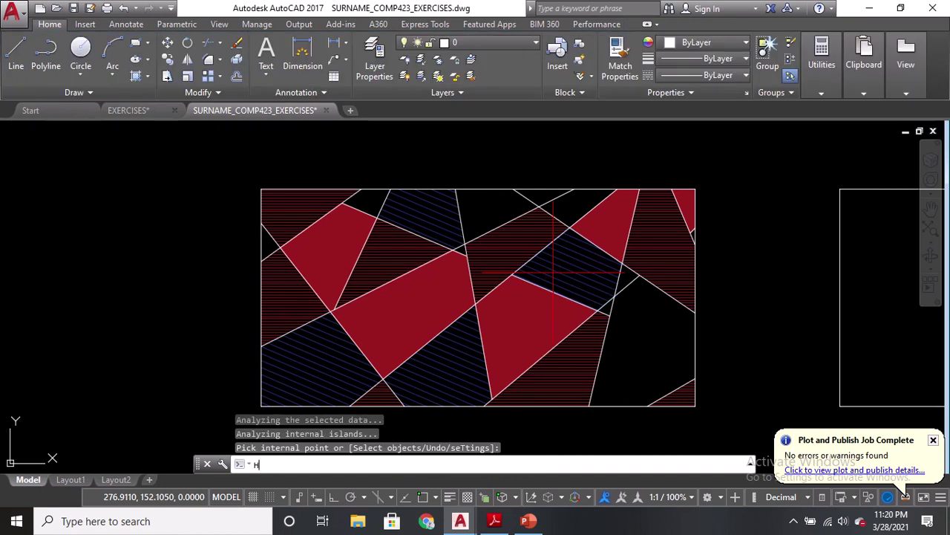
text(h)
key(Return)
click(634, 325)
key(Return)
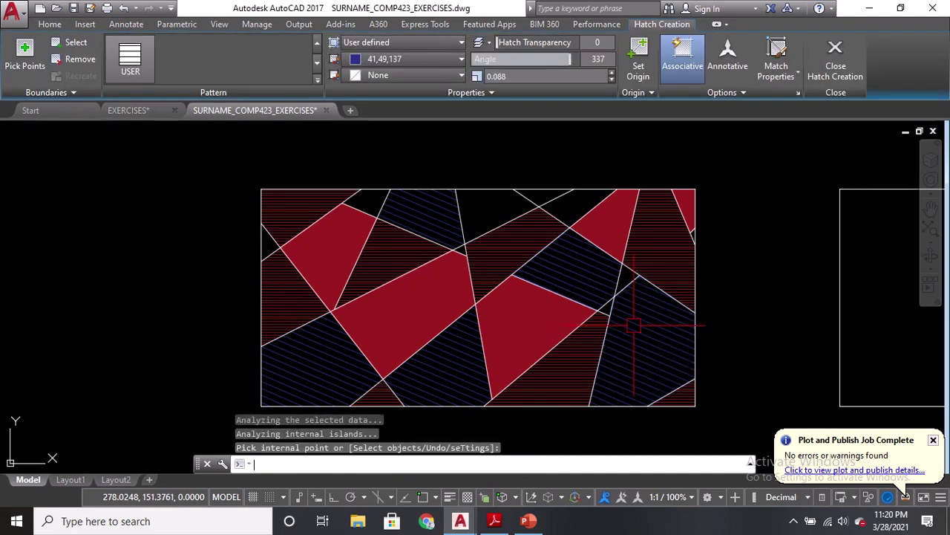
Step: Apply the same 41,49,137 striped hatch to the small region on the top edge beside the upper-right solid red area
key(Return)
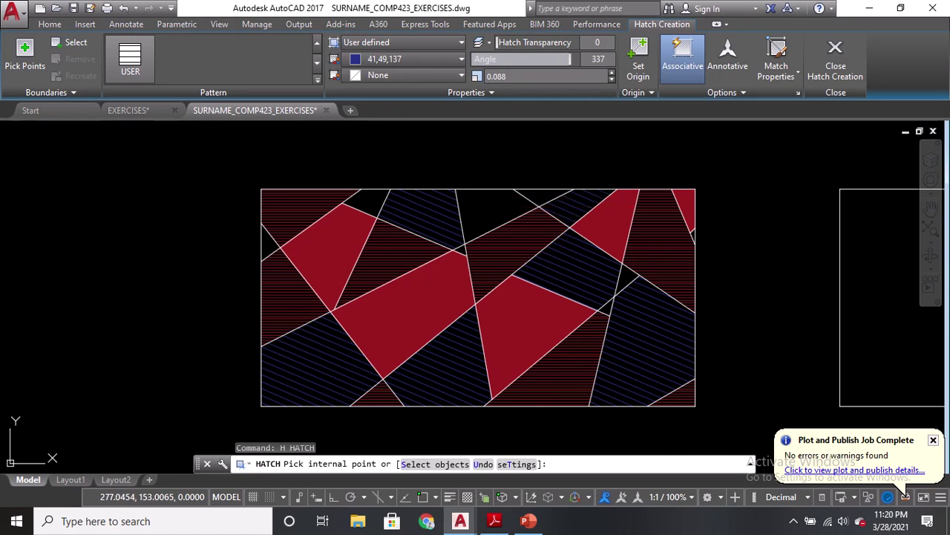
click(563, 208)
key(Return)
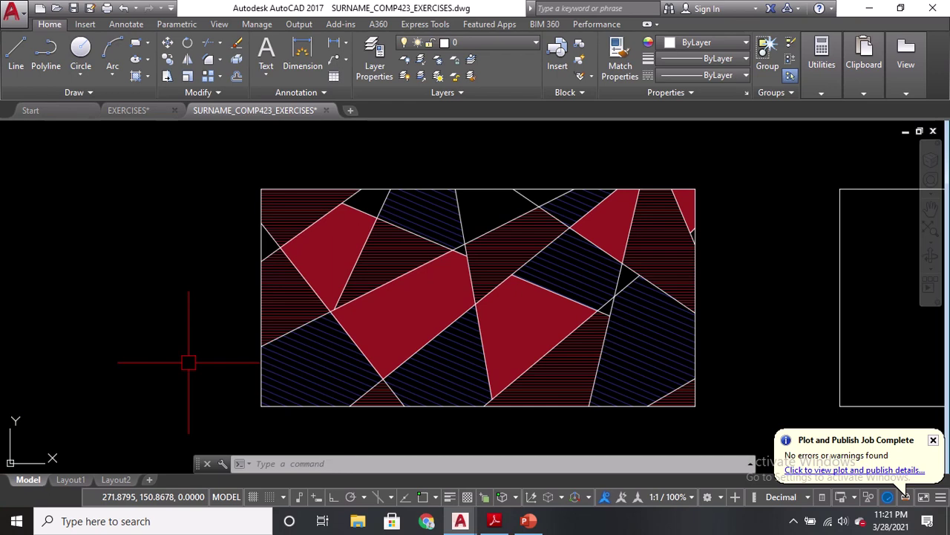
Step: Recolor the solid red hatch covering the large central regions and upper-right pieces to 200,201,45
click(398, 302)
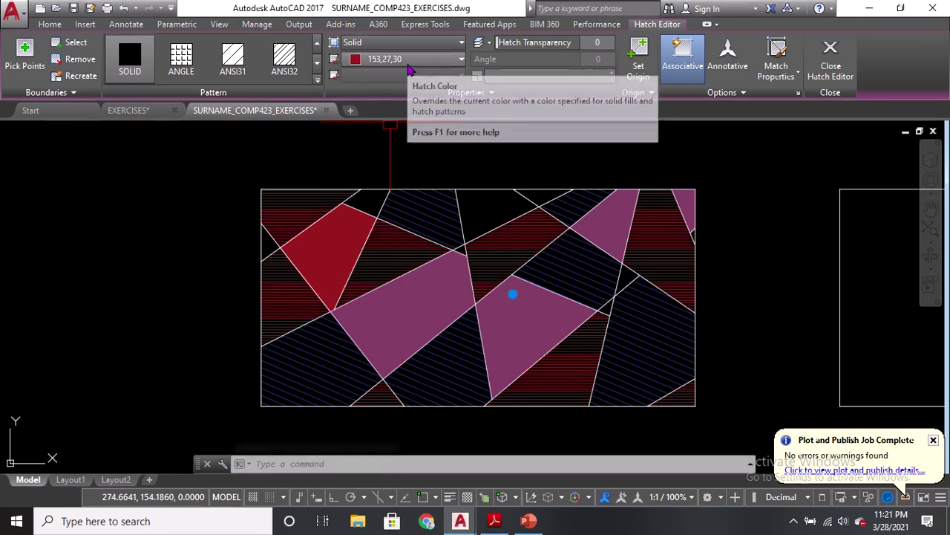
click(408, 64)
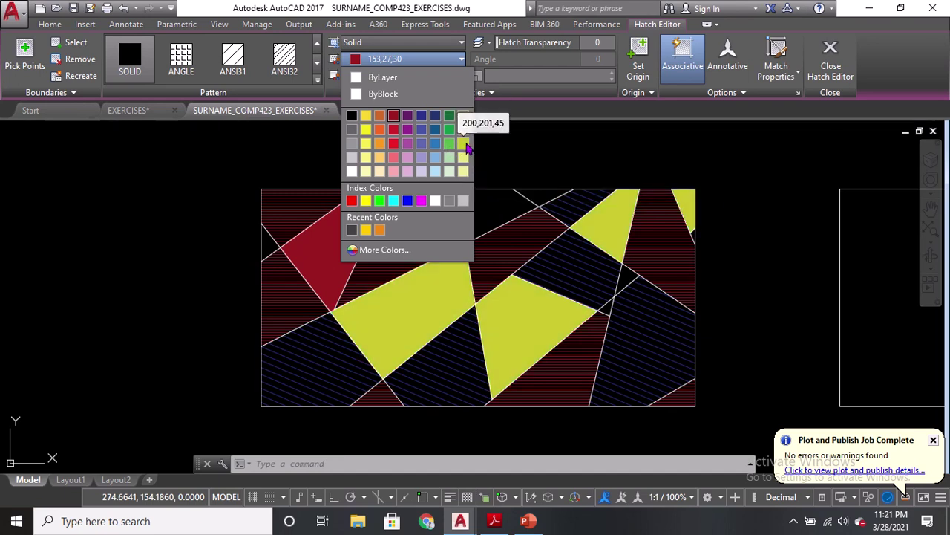
click(463, 143)
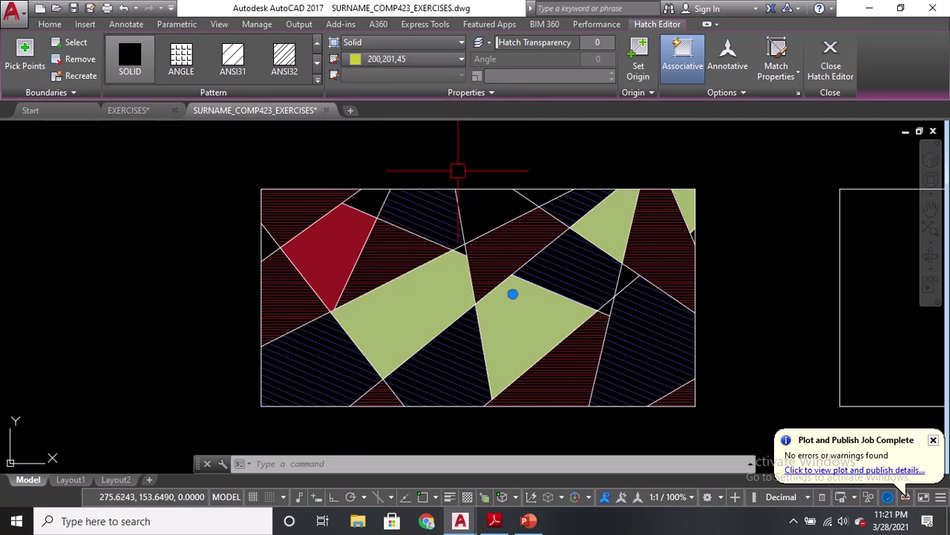
click(425, 221)
key(Escape)
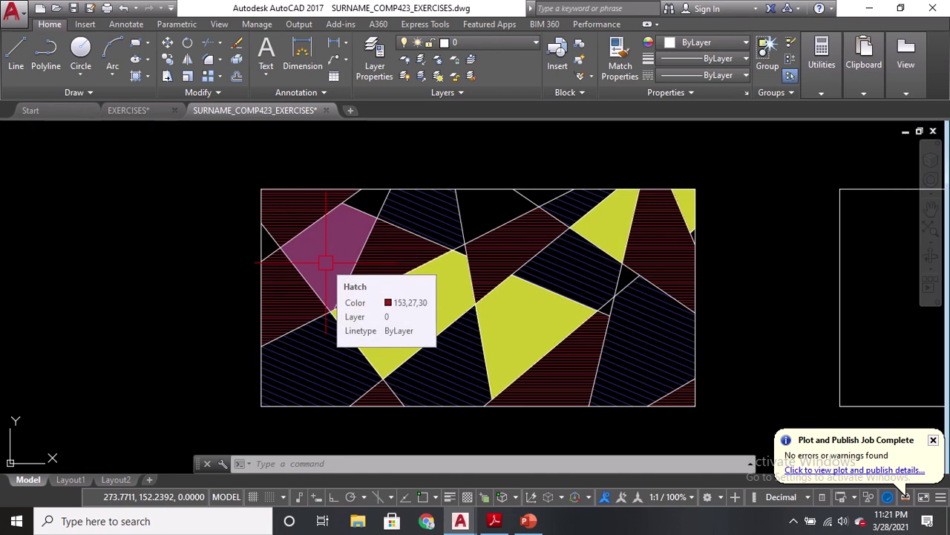
Step: Recolor both solid hatches, including the separate upper-left red region, to orange 242,103,34
click(371, 310)
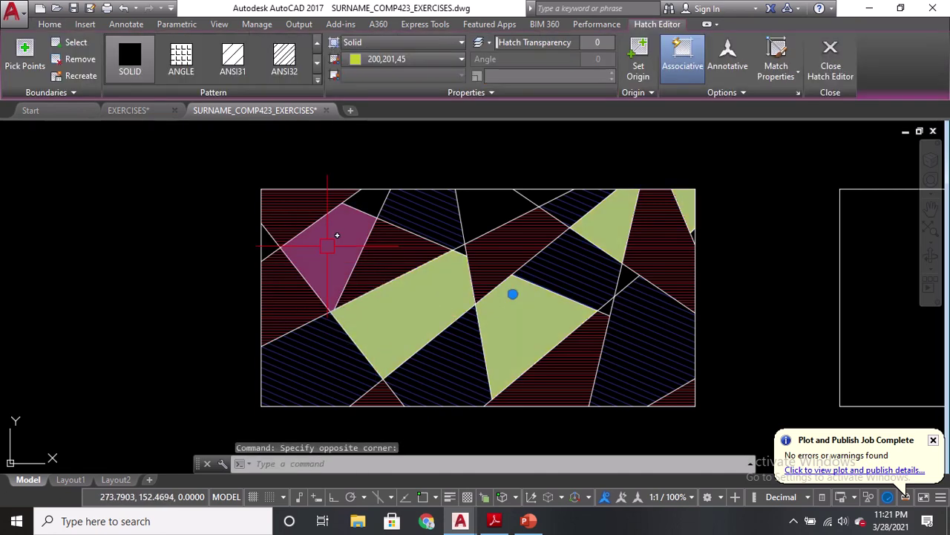
click(328, 246)
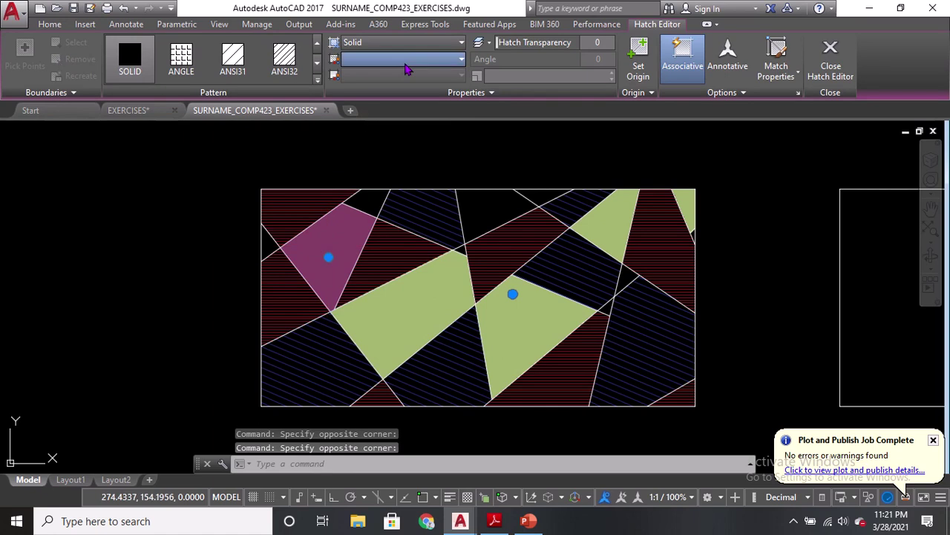
click(406, 63)
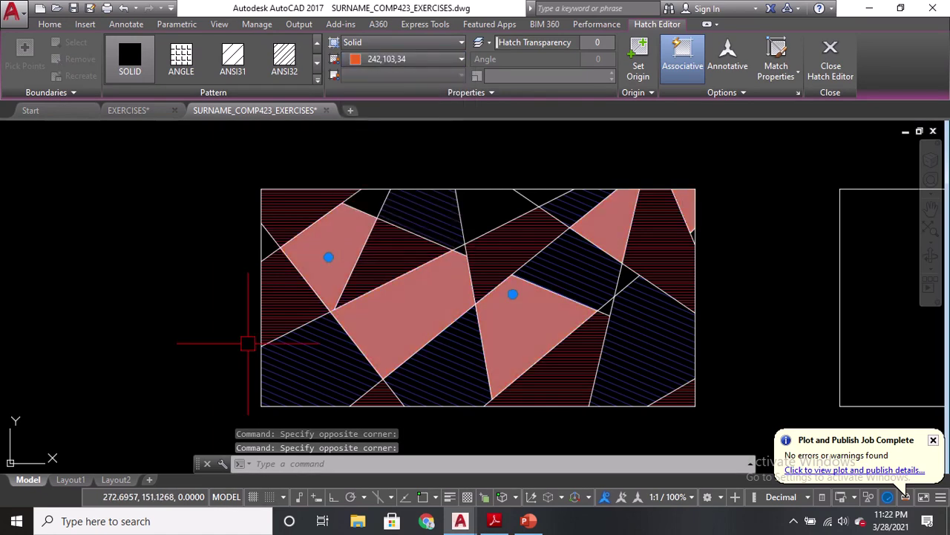
key(Escape)
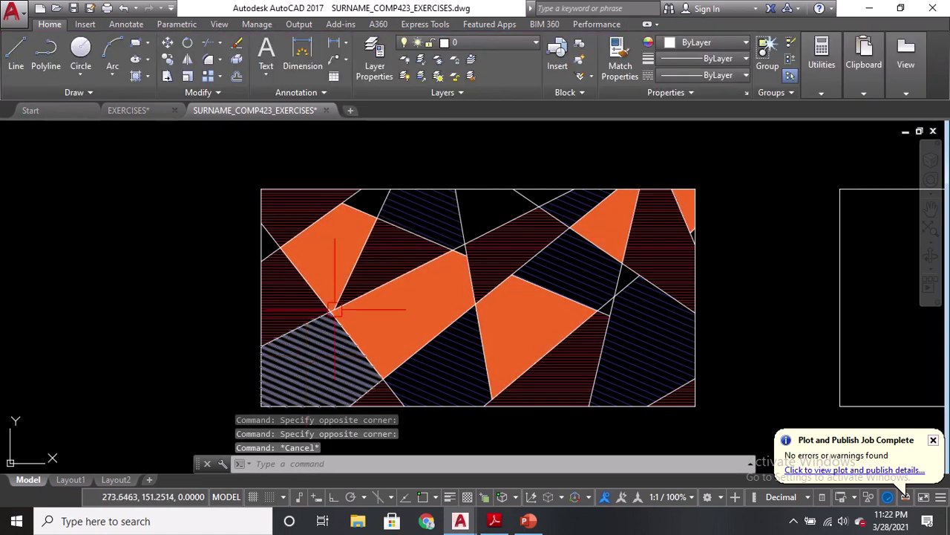
Step: Recolor the horizontal red-striped hatch to pale yellow 229,232,120
click(388, 258)
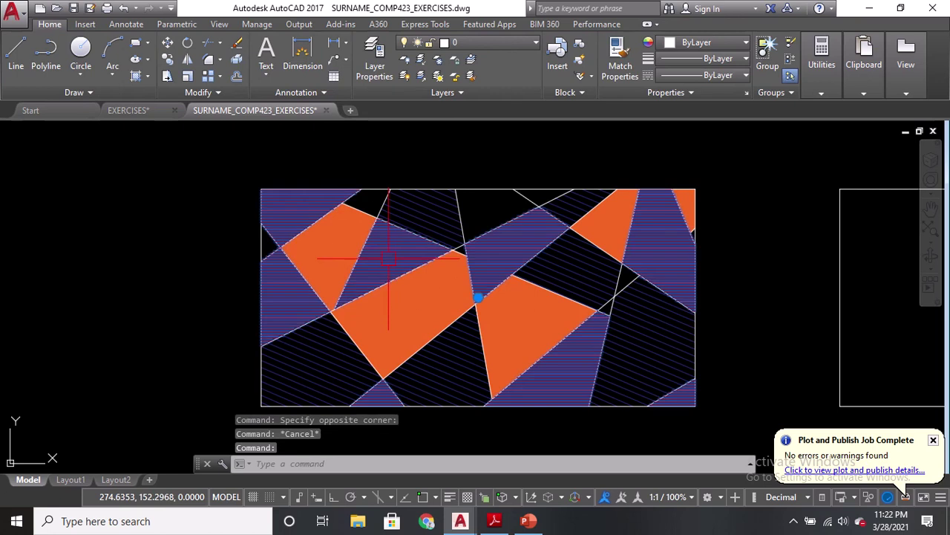
click(438, 59)
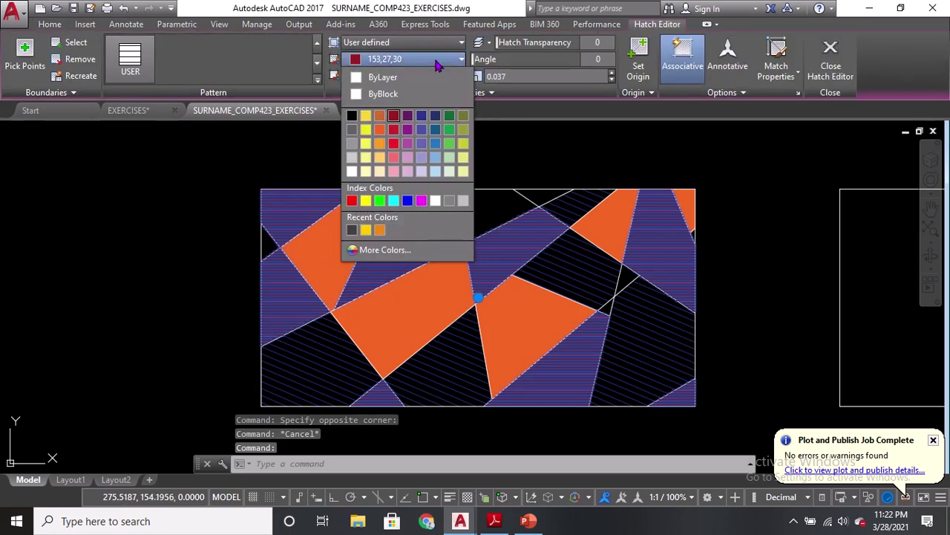
click(464, 159)
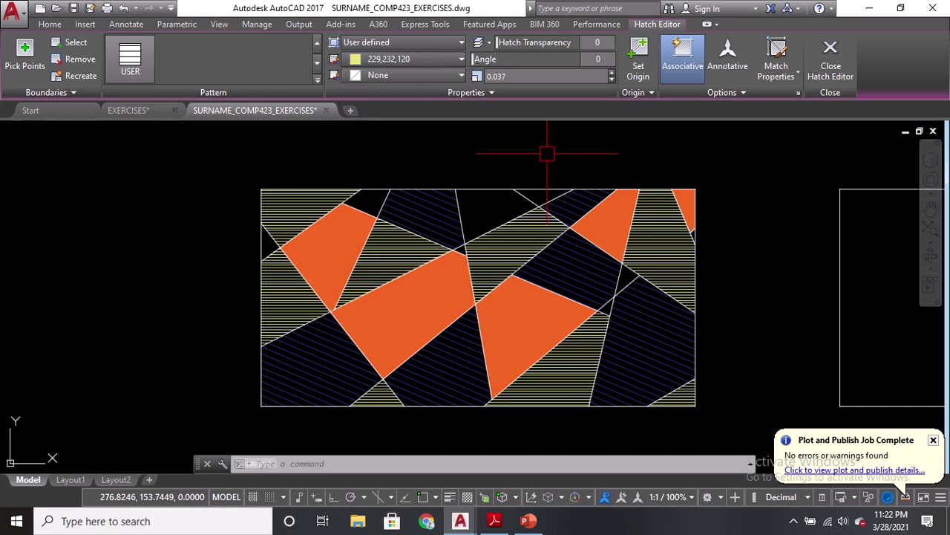
key(Escape)
Step: Recolor the blue-striped hatch at the frame's top edge, left of center, to dark red 153,27,30
click(418, 206)
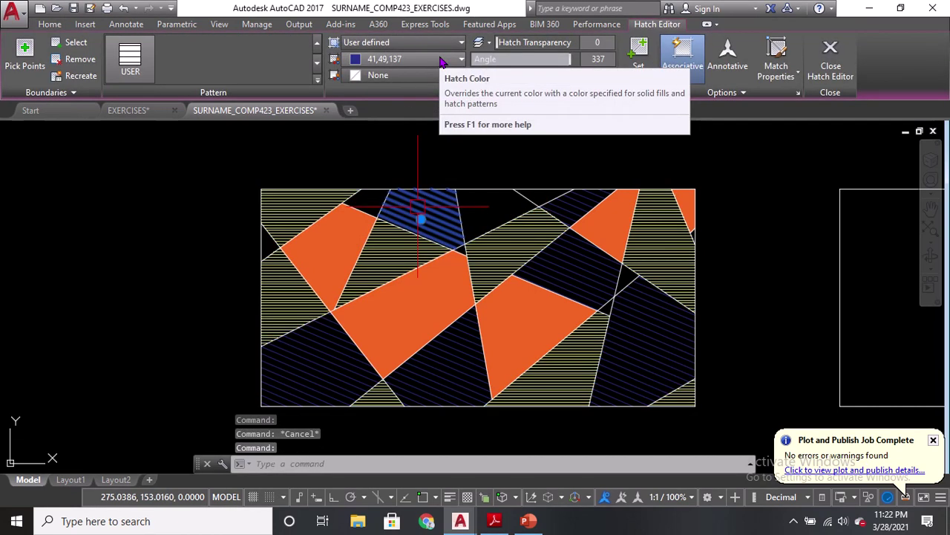
click(441, 62)
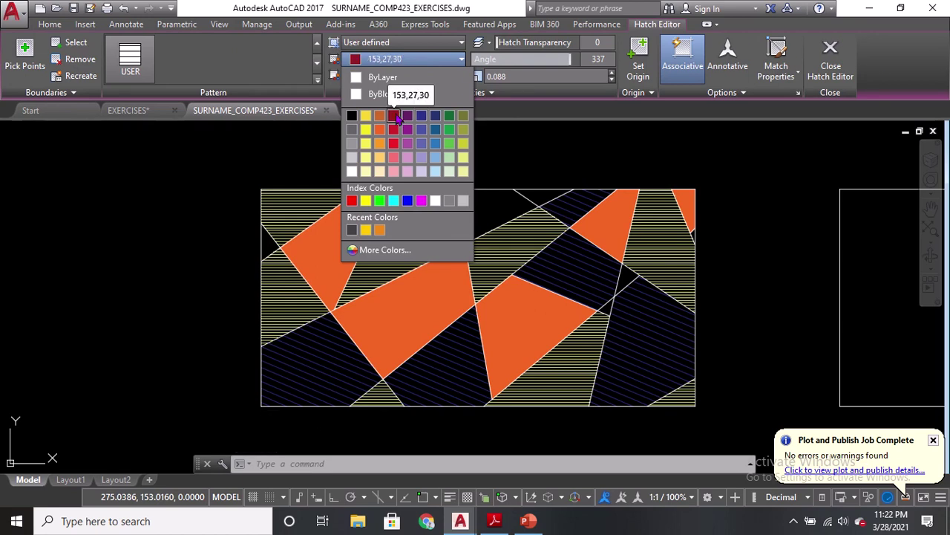
click(395, 116)
key(Escape)
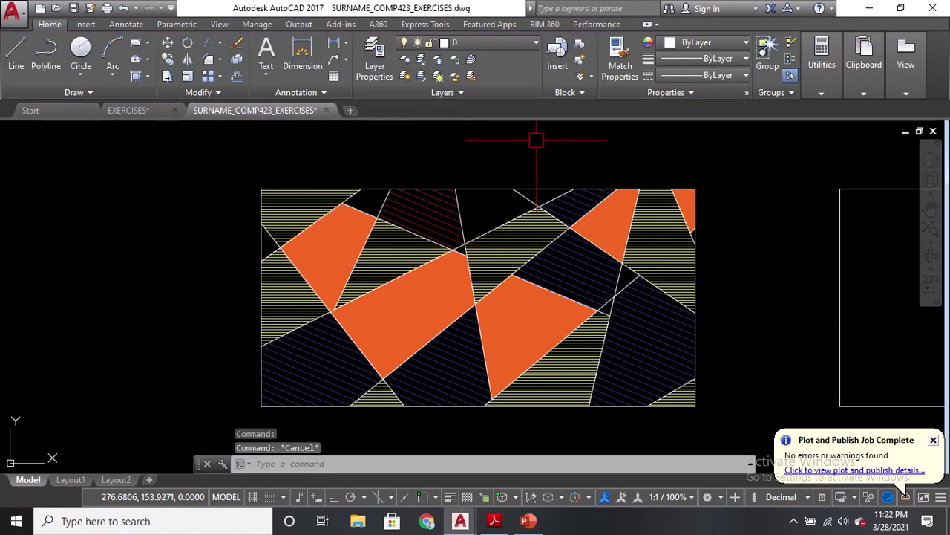
Step: Match the red hatch's properties onto the blue-hatched regions in the lower-left corner, lower right and centre right of the panel
text(MA)
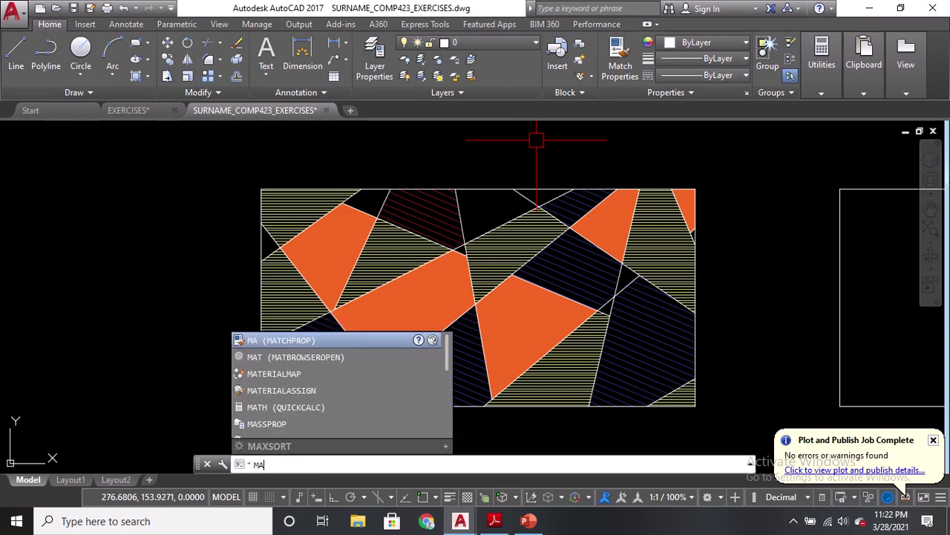
key(Return)
scroll(452, 217, up, 2)
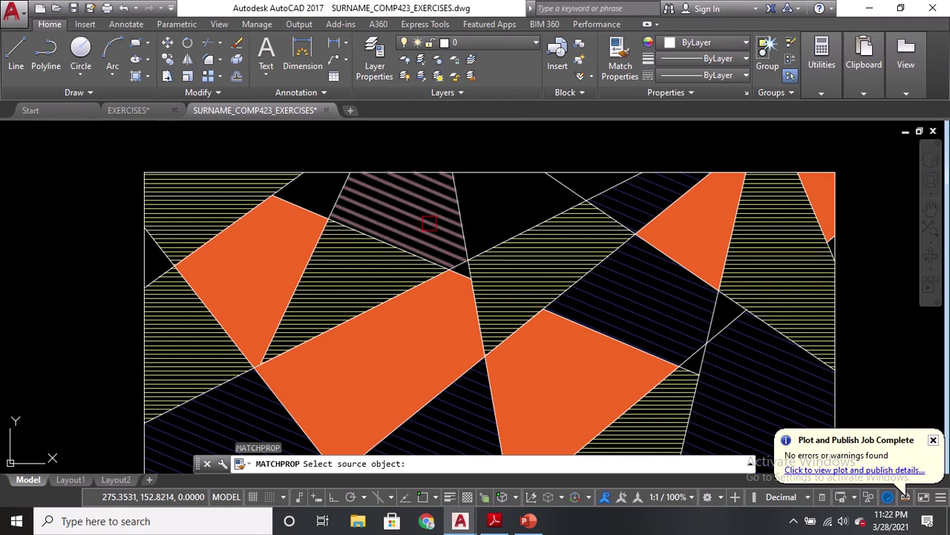
click(429, 223)
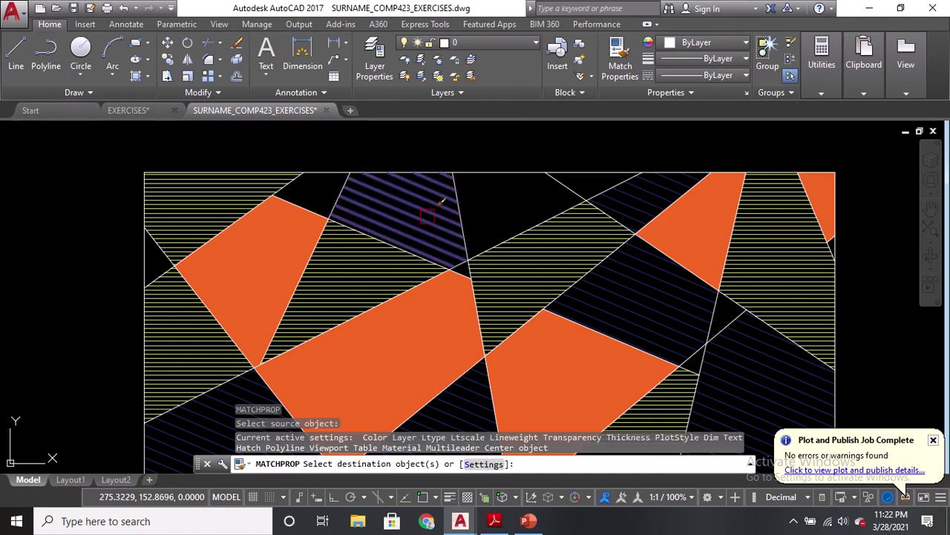
mouse_move(411, 218)
middle_down()
mouse_move(446, 165)
mouse_move(441, 155)
mouse_move(388, 202)
mouse_move(302, 310)
mouse_move(323, 275)
middle_up()
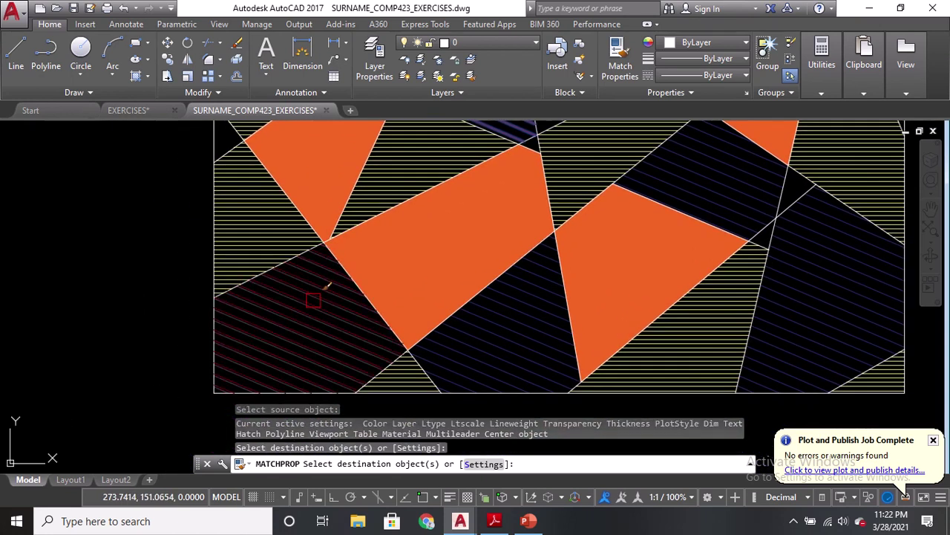
click(819, 325)
scroll(509, 291, down, 2)
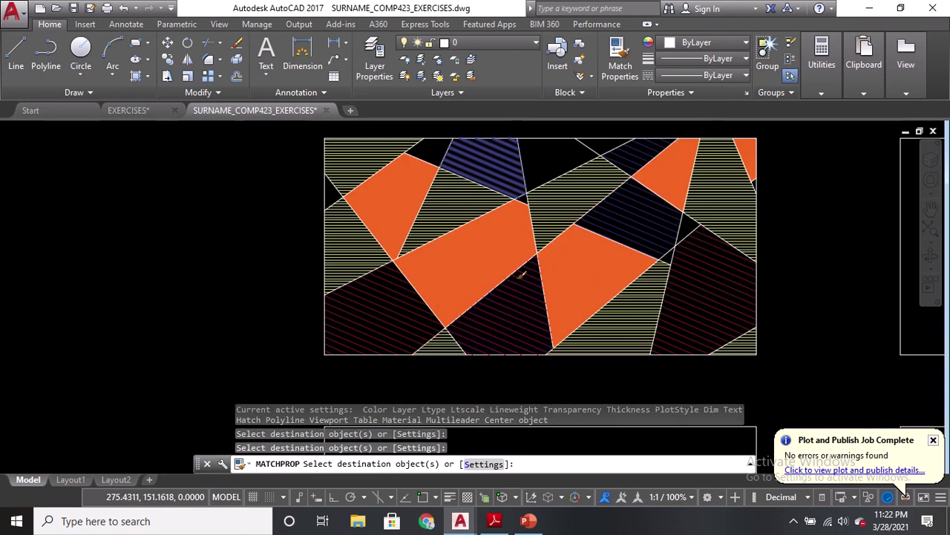
click(625, 217)
middle_drag(625, 218, 600, 252)
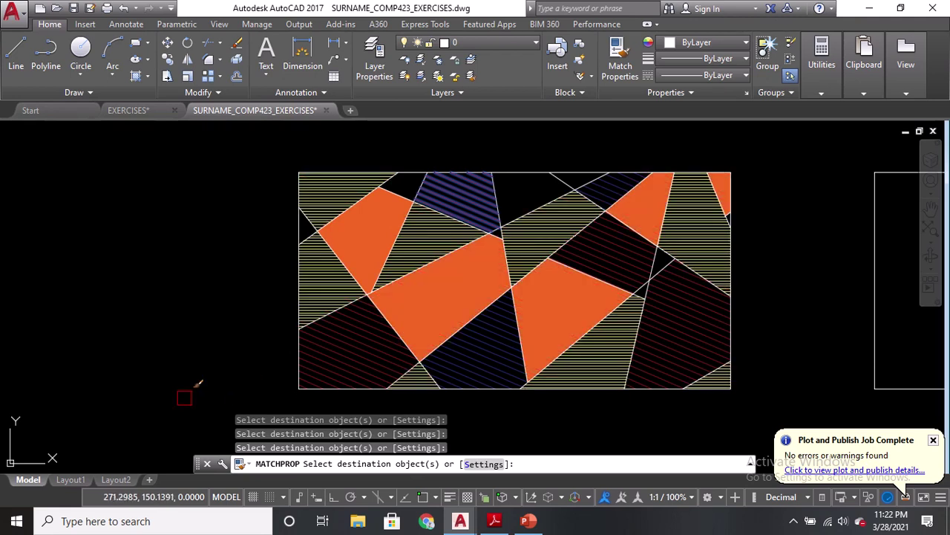
key(Return)
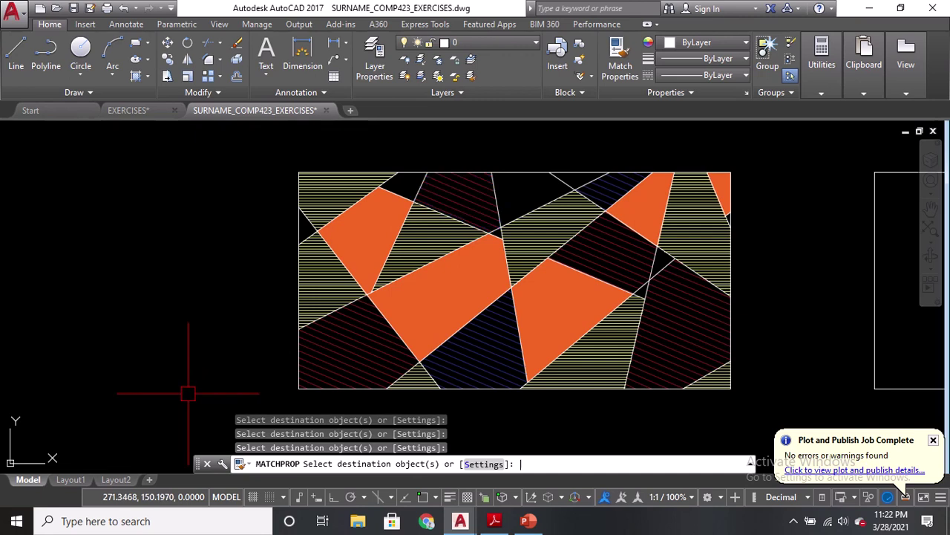
Step: Match the blue hatch's properties from the bottom-centre region onto the yellow-hatched regions, and save the drawing
text(MA)
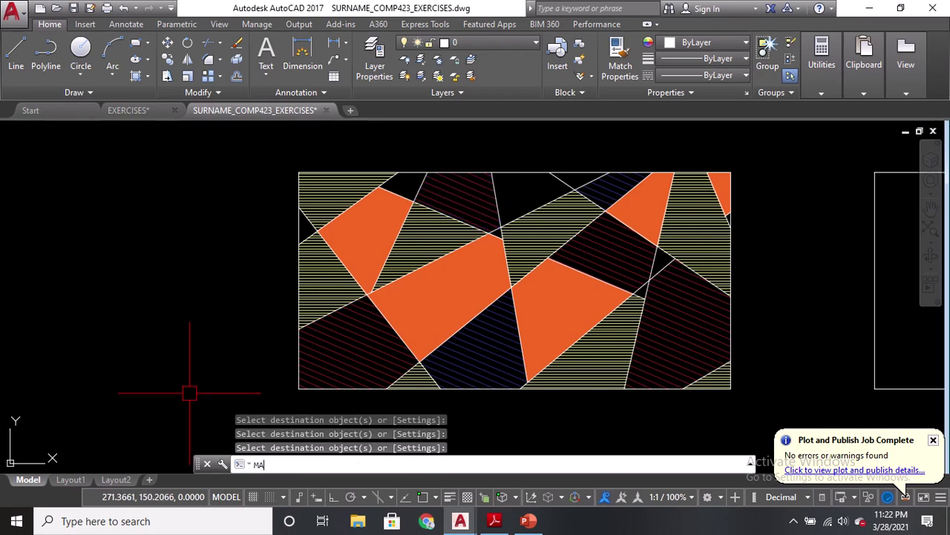
key(Return)
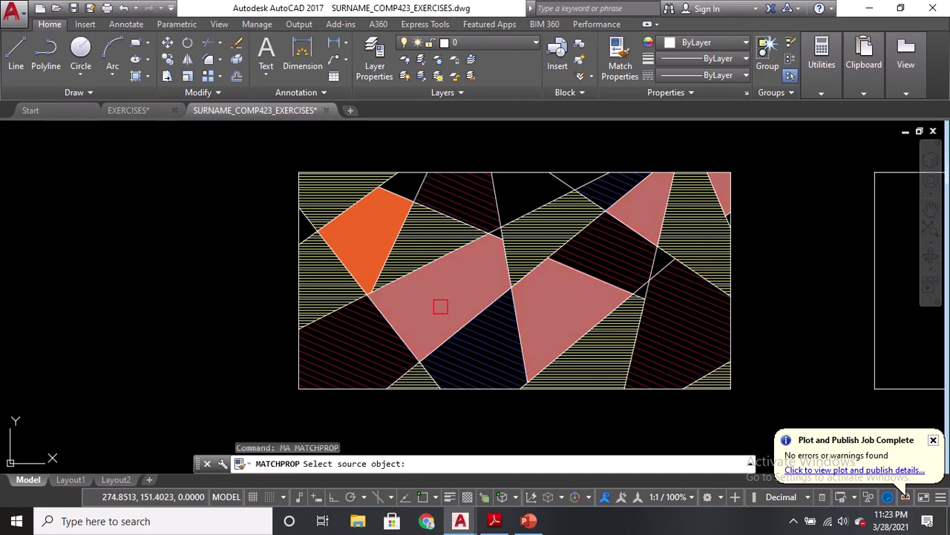
click(481, 351)
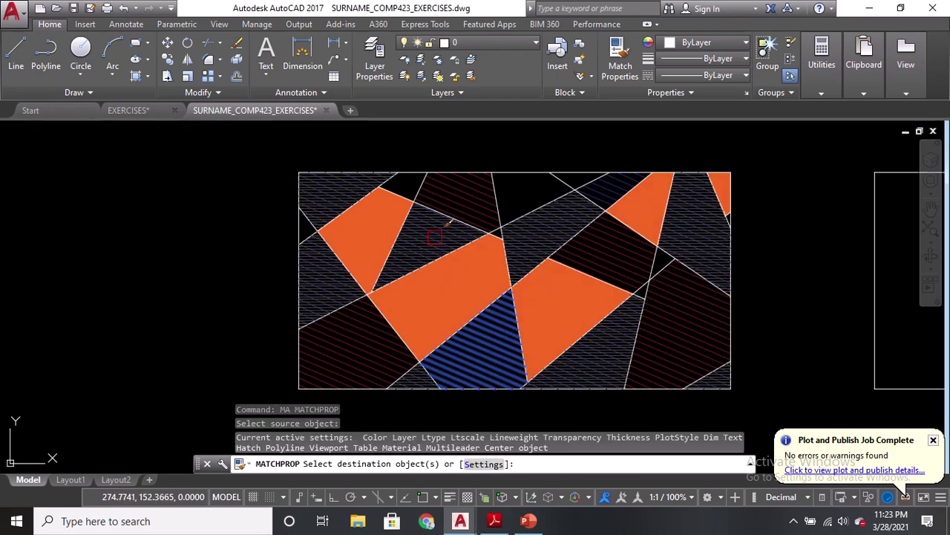
key(ctrl)
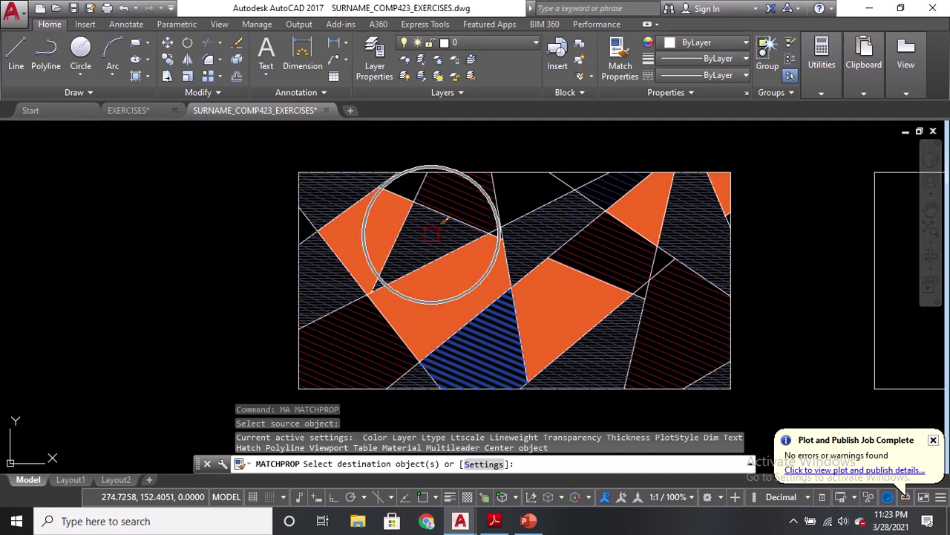
click(432, 234)
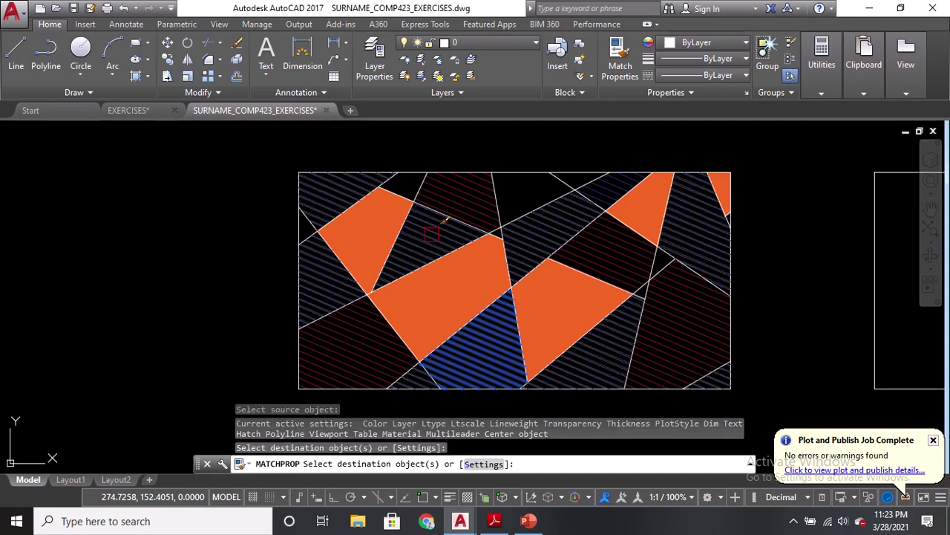
click(431, 234)
key(Return)
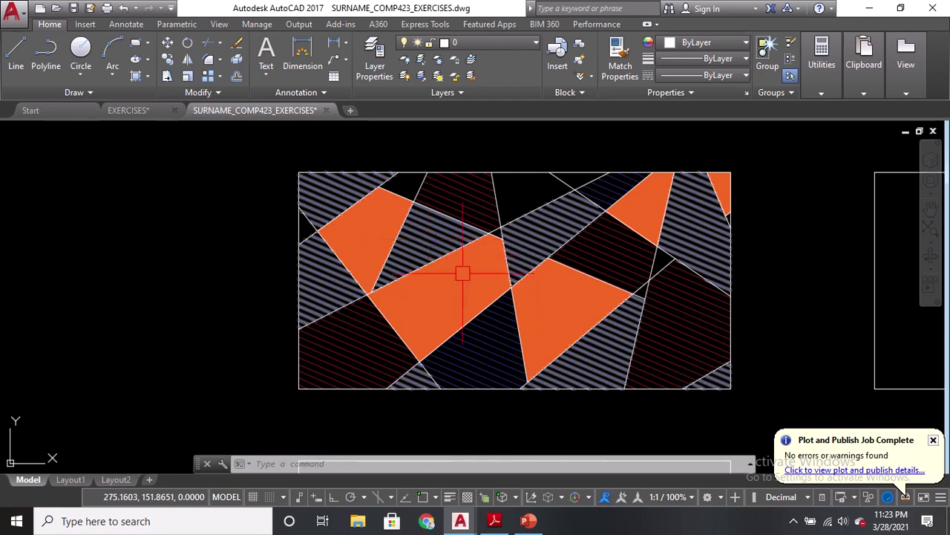
middle_drag(463, 271, 384, 279)
key(ctrl+s)
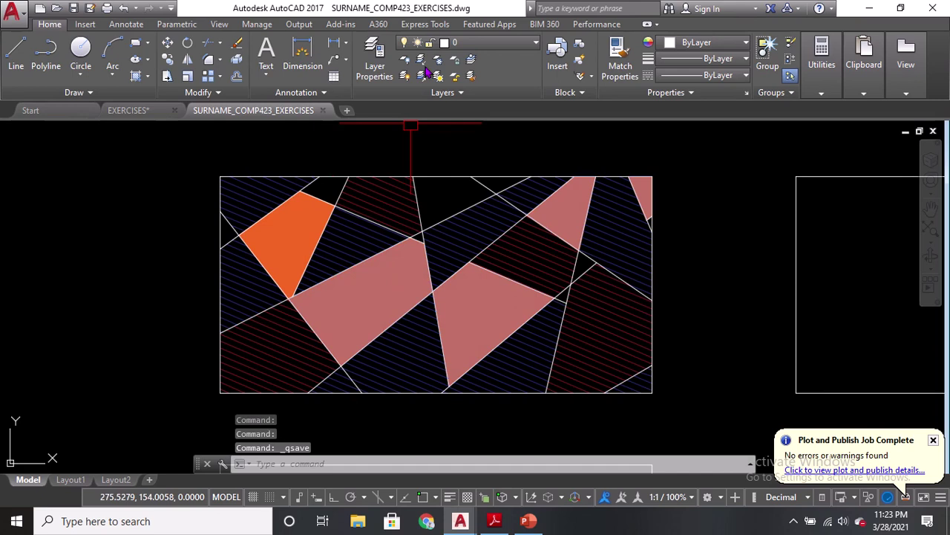
Step: Switch to the COMP423_MODULE01.pdf reference in Adobe Reader and examine the panel of yellow, blue and red gradient bars
mouse_move(425, 27)
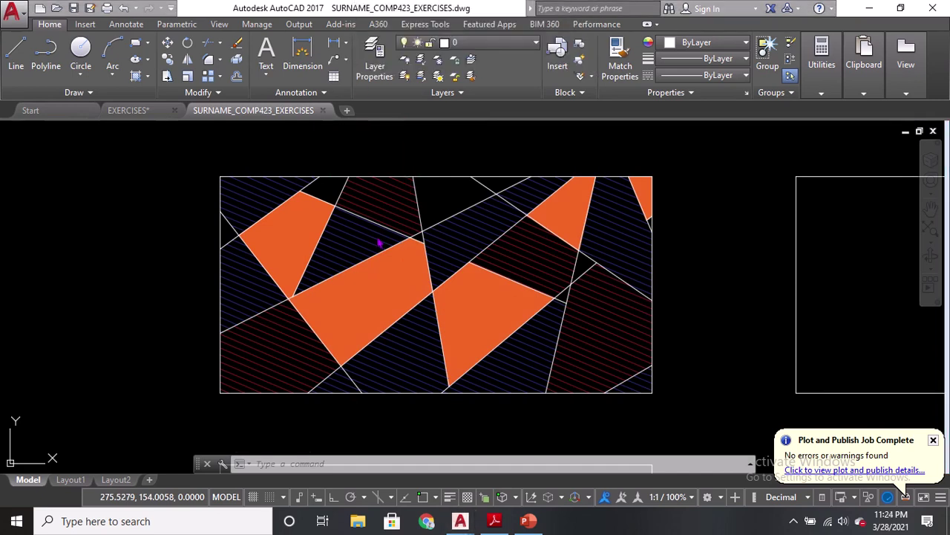
mouse_move(541, 7)
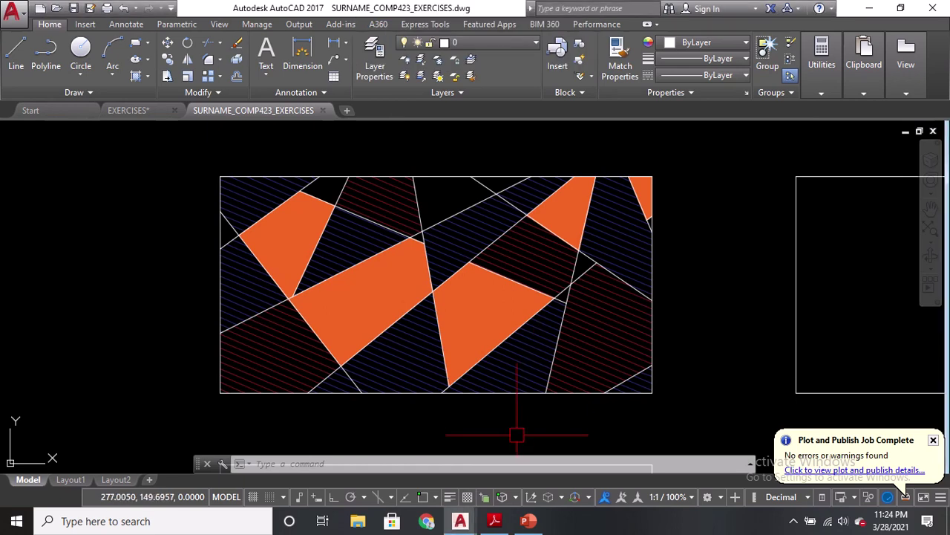
middle_drag(512, 436, 509, 398)
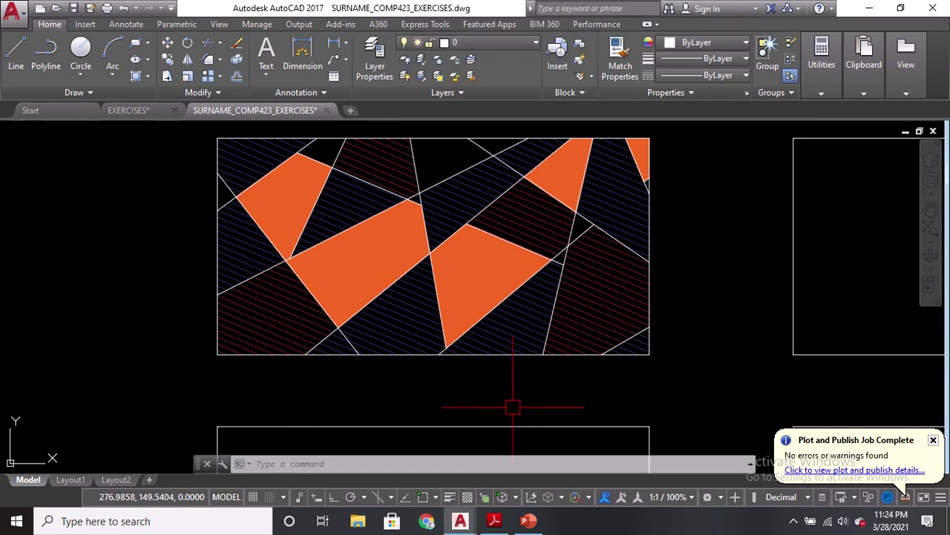
middle_drag(512, 407, 535, 154)
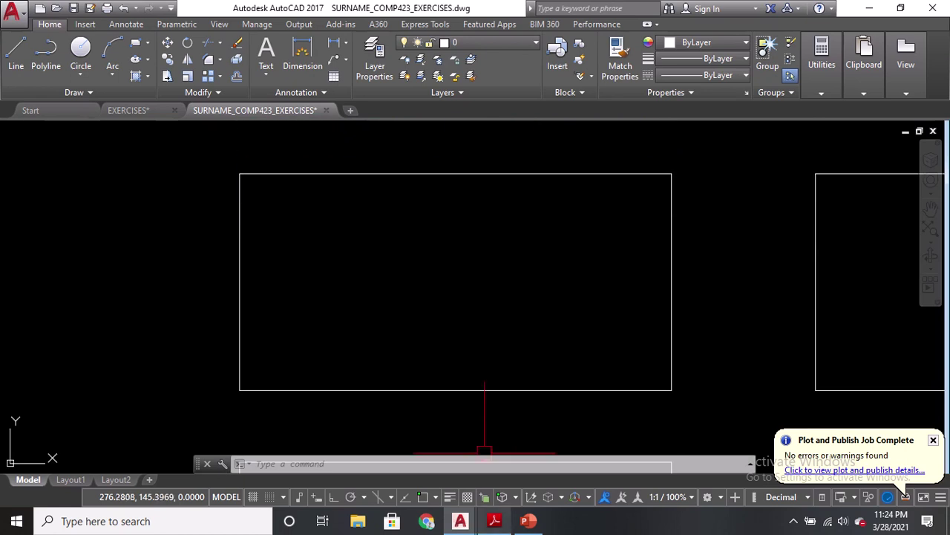
click(494, 521)
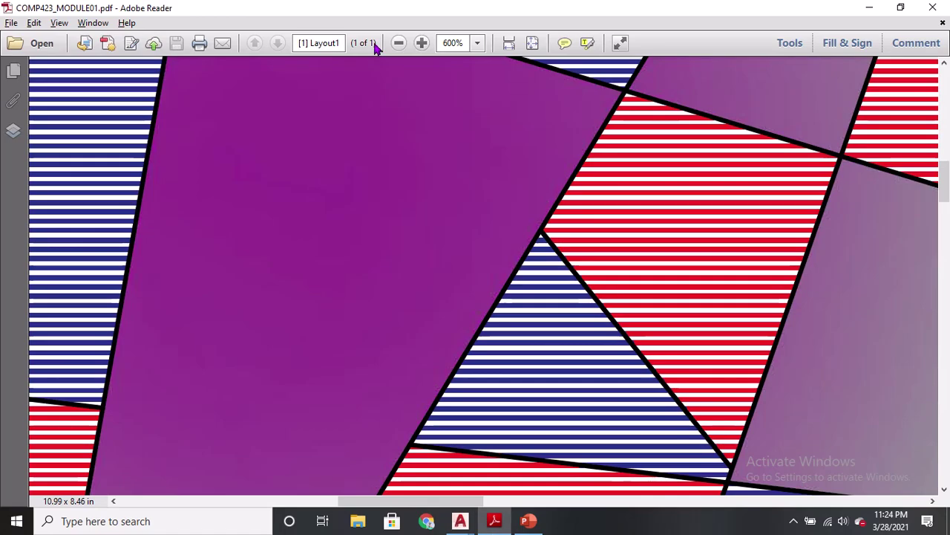
click(400, 43)
click(400, 43)
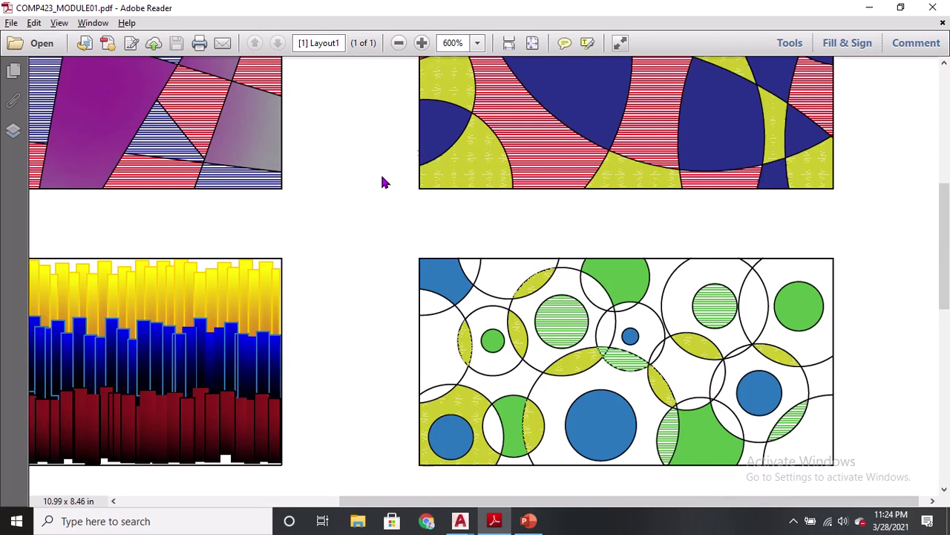
scroll(502, 263, down, 1)
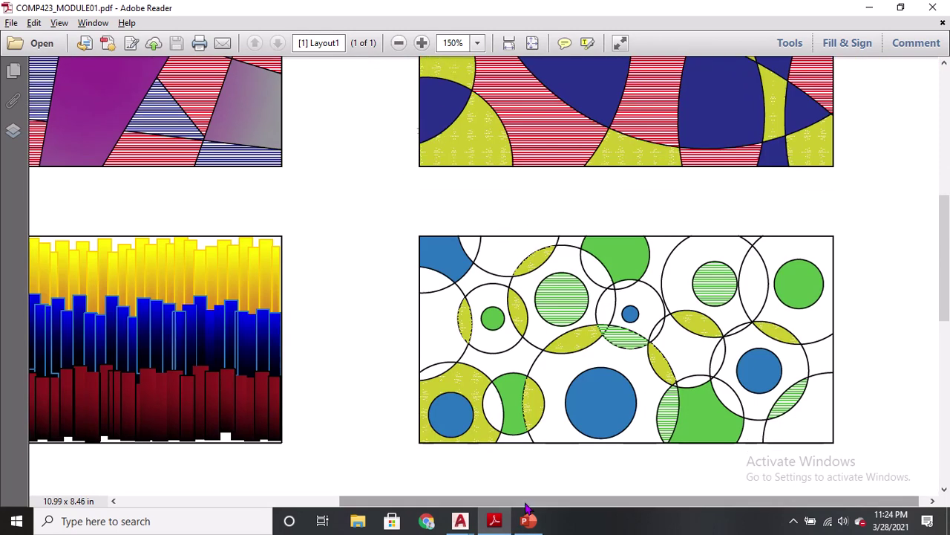
drag(525, 502, 332, 503)
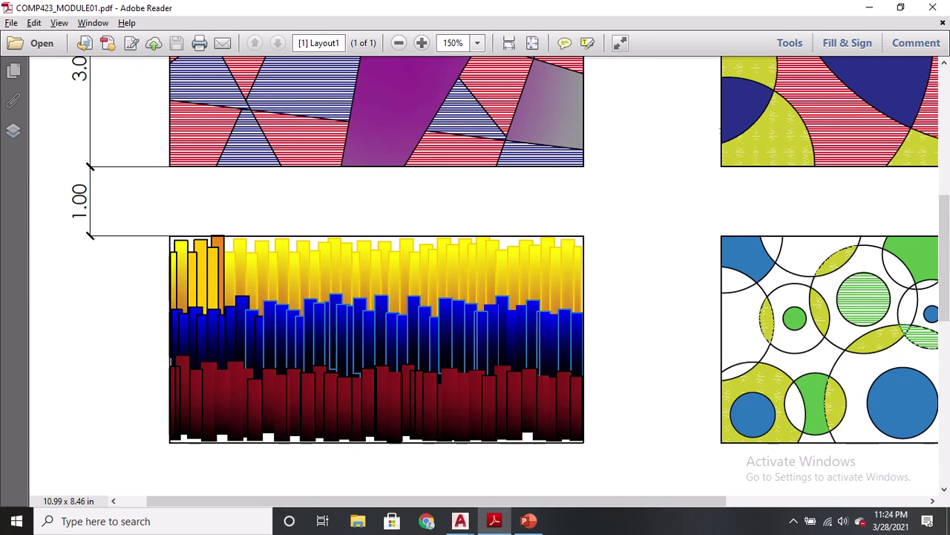
mouse_move(456, 523)
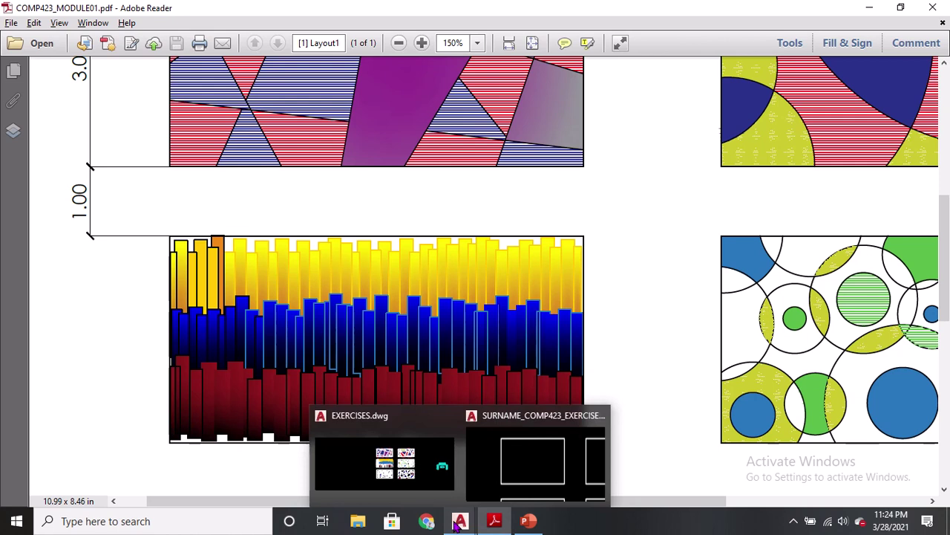
Step: Switch back to the SURNAME_COMP423_EXERCISES drawing in AutoCAD and draw a tall, narrow rectangle outside the empty frame, to its left
click(515, 482)
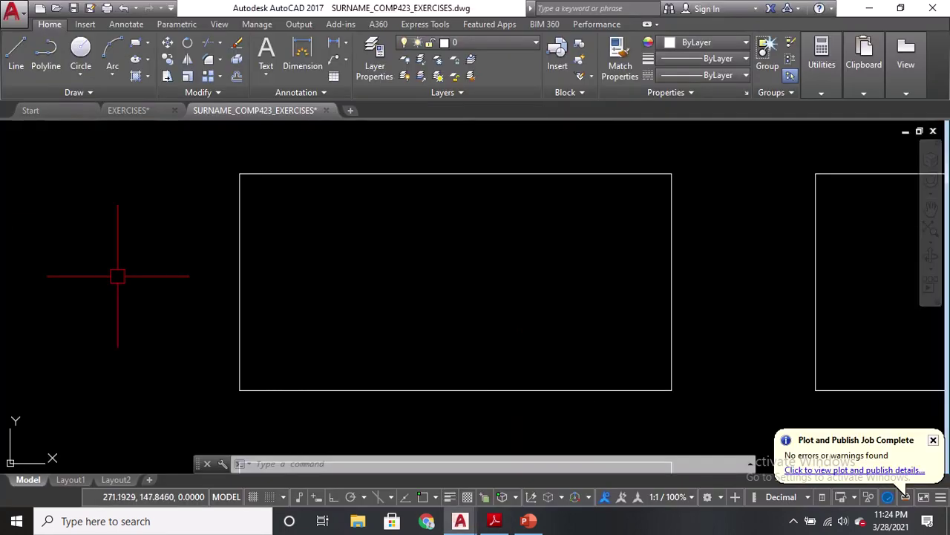
middle_drag(117, 276, 273, 281)
text(R)
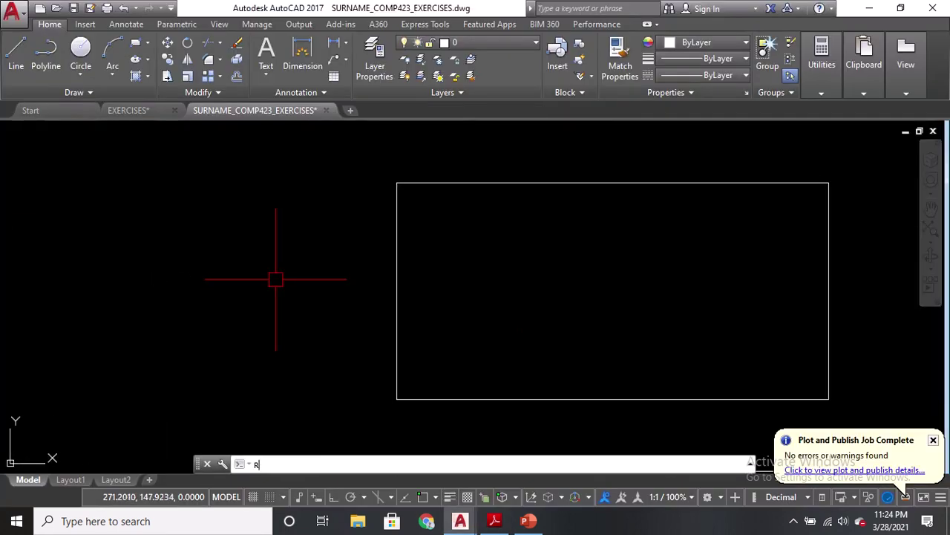
text(EC)
key(Return)
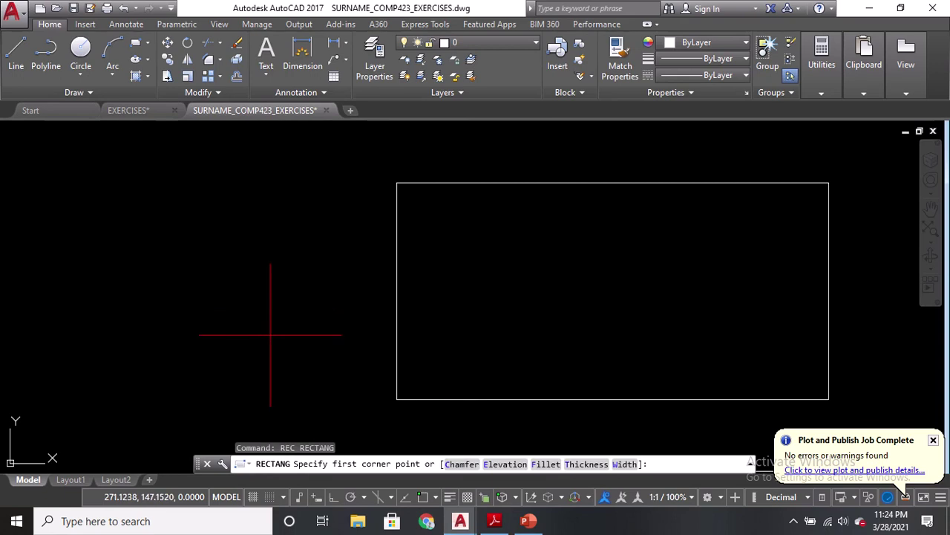
click(257, 343)
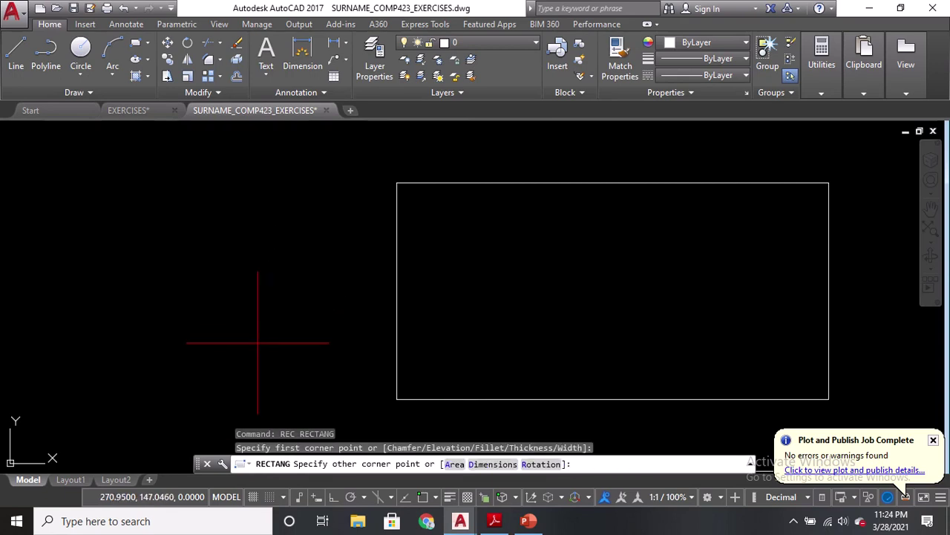
click(276, 221)
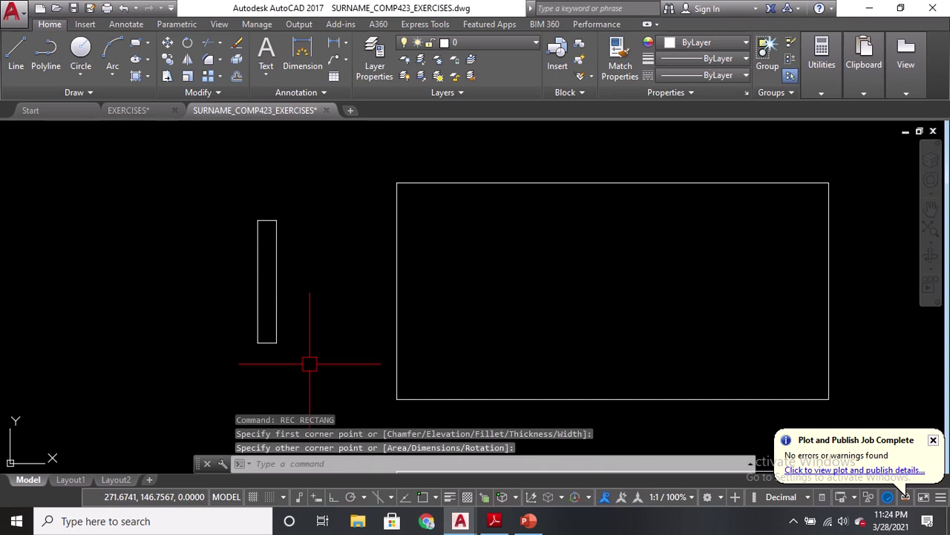
Step: Copy the narrow rectangle twice toward the empty frame, about 0.56 and 1.19 units to the right of the original
text(co)
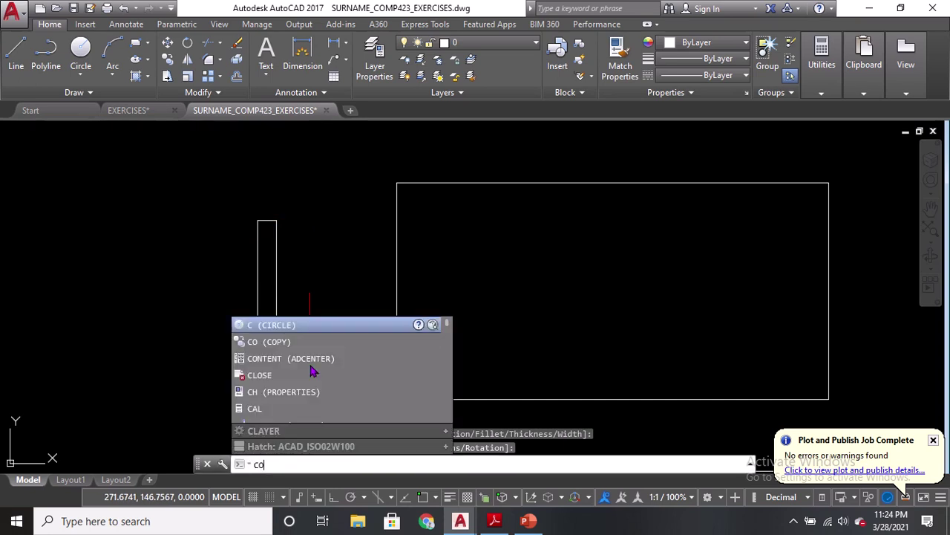
key(Return)
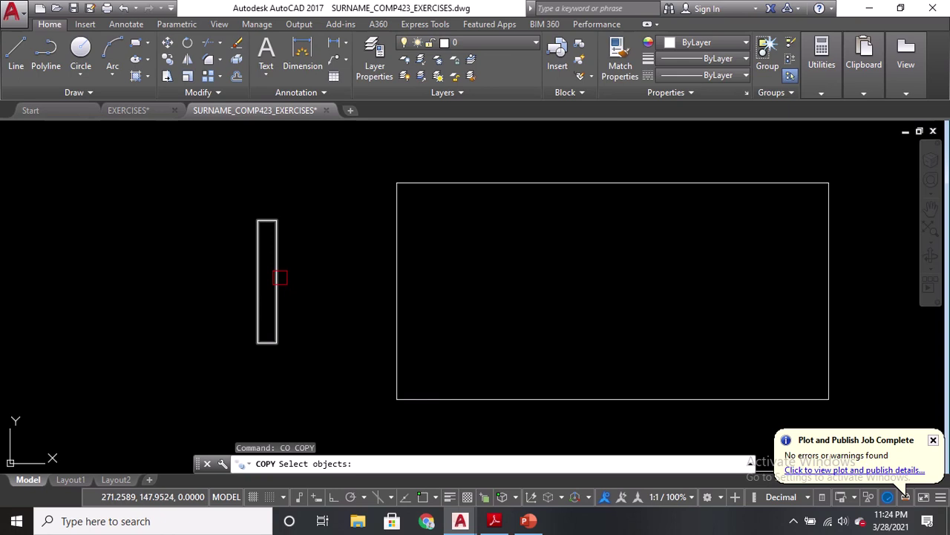
click(280, 278)
key(Return)
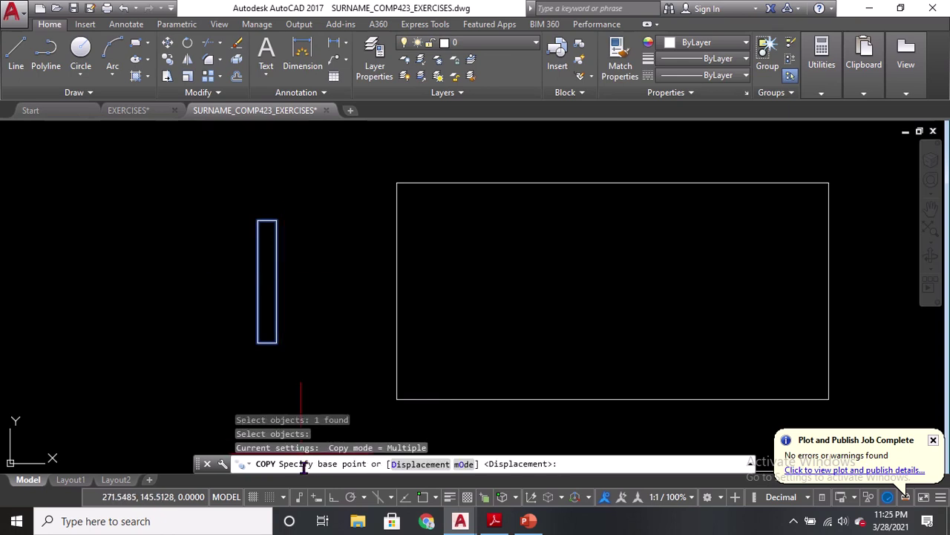
click(269, 285)
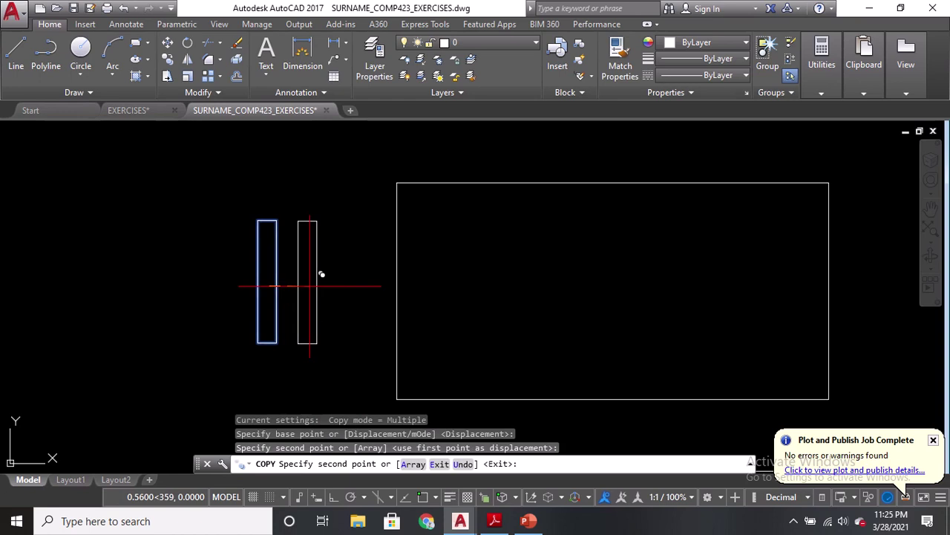
click(354, 289)
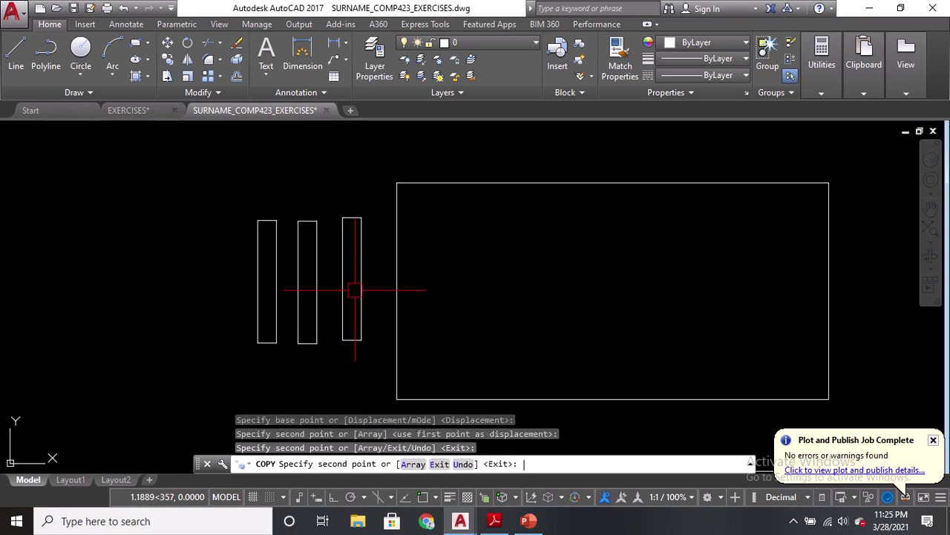
key(Return)
Step: Fill the leftmost narrow rectangle with a GR_LINEAR gradient in blue and yellow using the Gradient command
scroll(279, 297, up, 2)
middle_drag(269, 272, 284, 282)
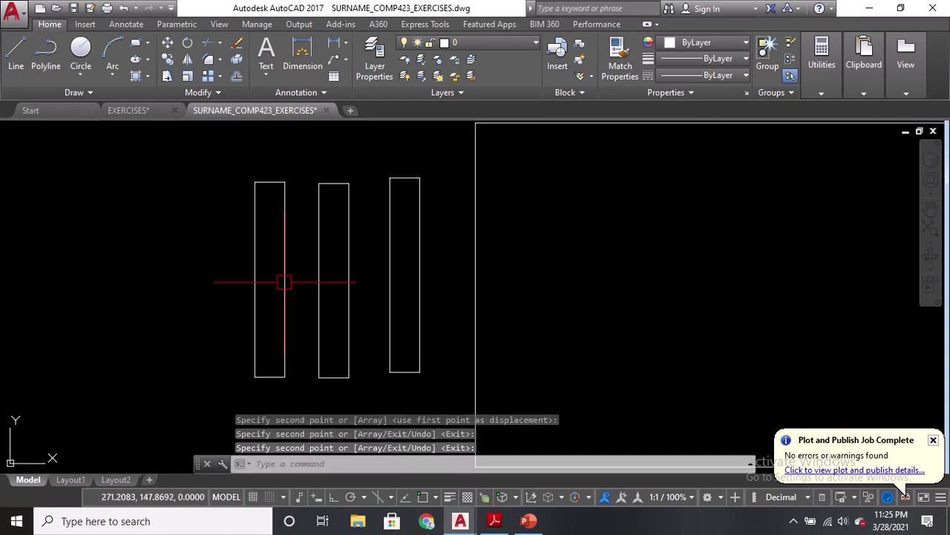
text(GD)
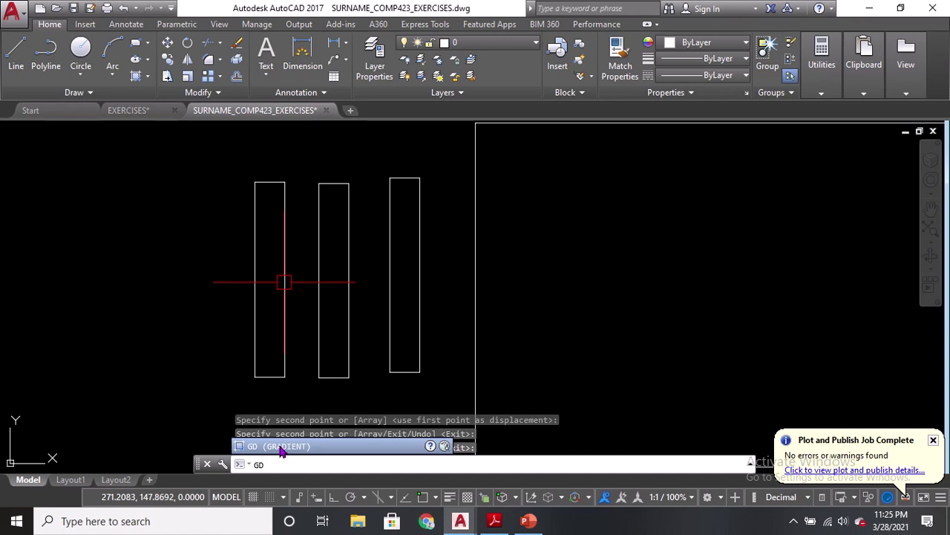
click(271, 463)
key(Return)
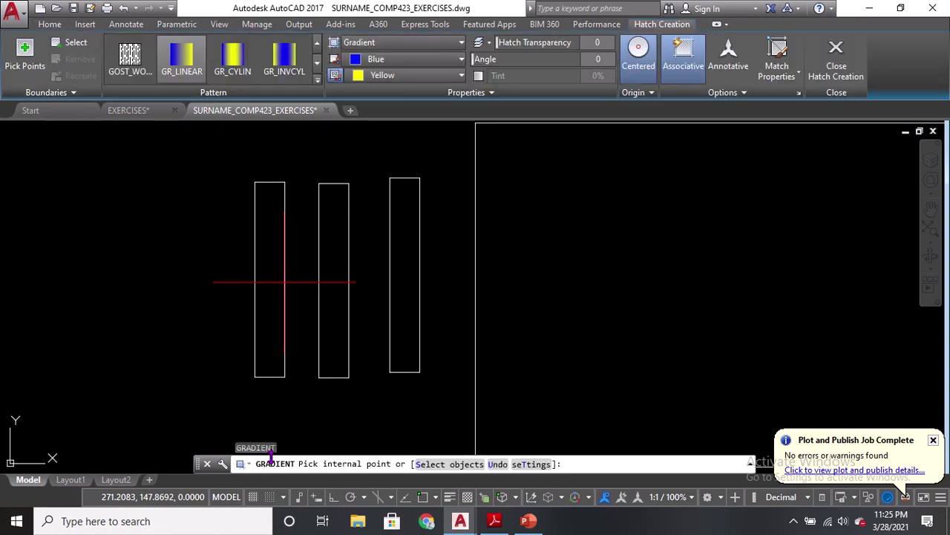
click(268, 236)
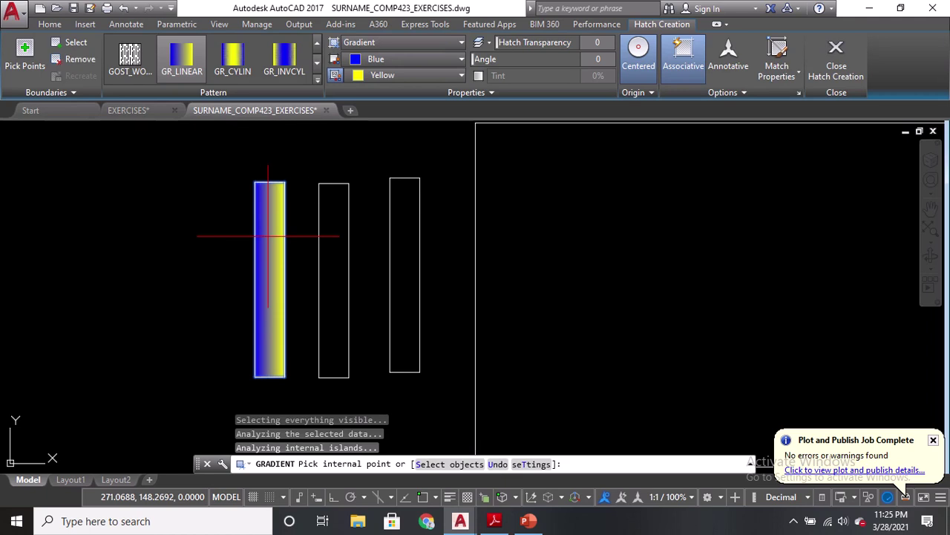
click(268, 236)
click(268, 237)
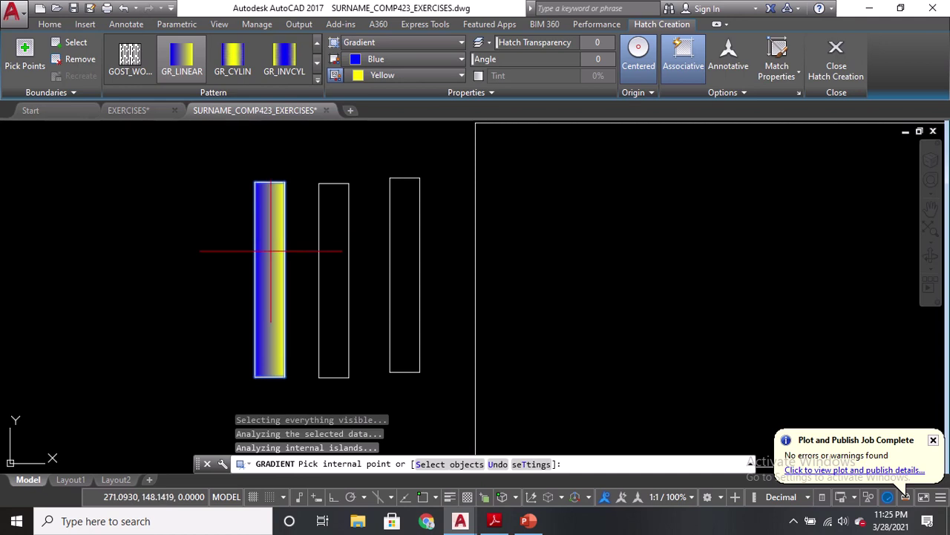
Step: Try several gradient patterns on the leftmost bar, settle on GR_INVCUR, and set the gradient angle to 334
click(317, 81)
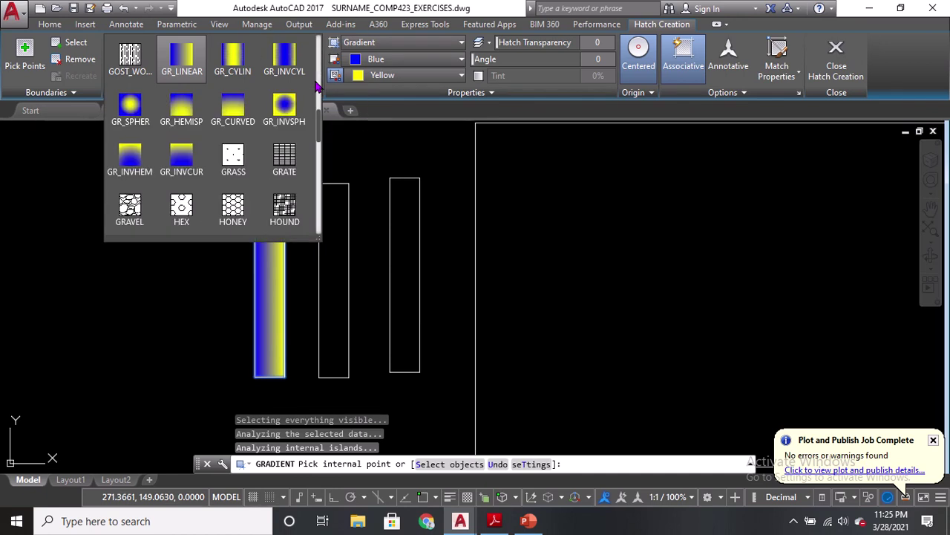
click(358, 267)
middle_drag(364, 278, 386, 346)
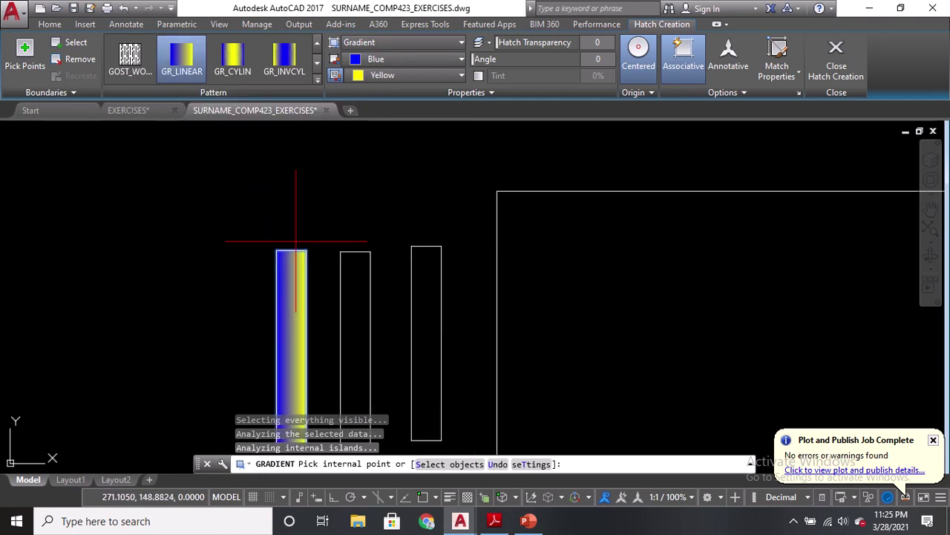
click(317, 81)
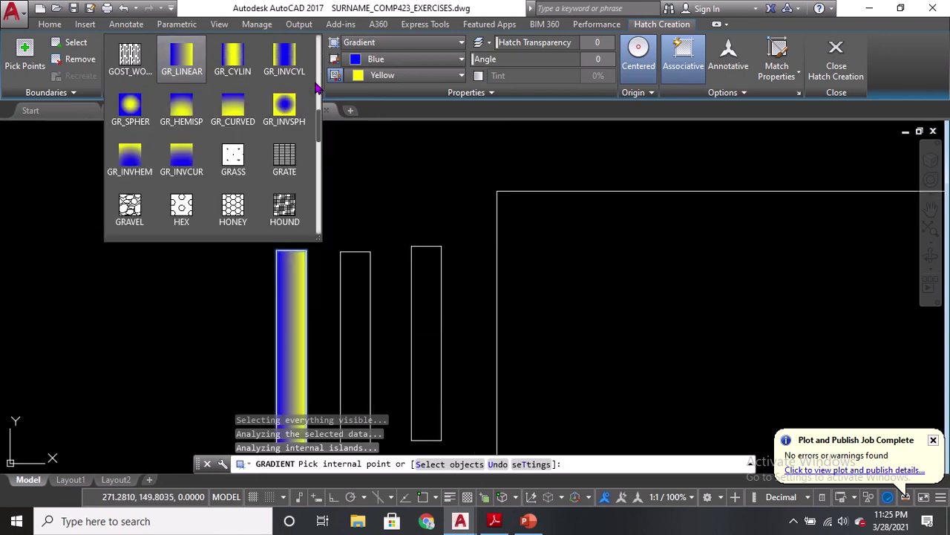
click(288, 123)
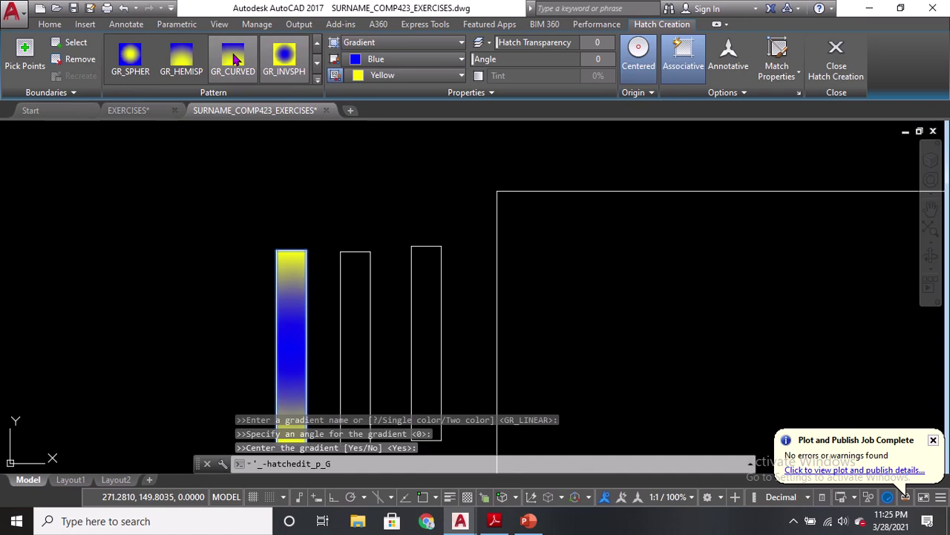
click(235, 59)
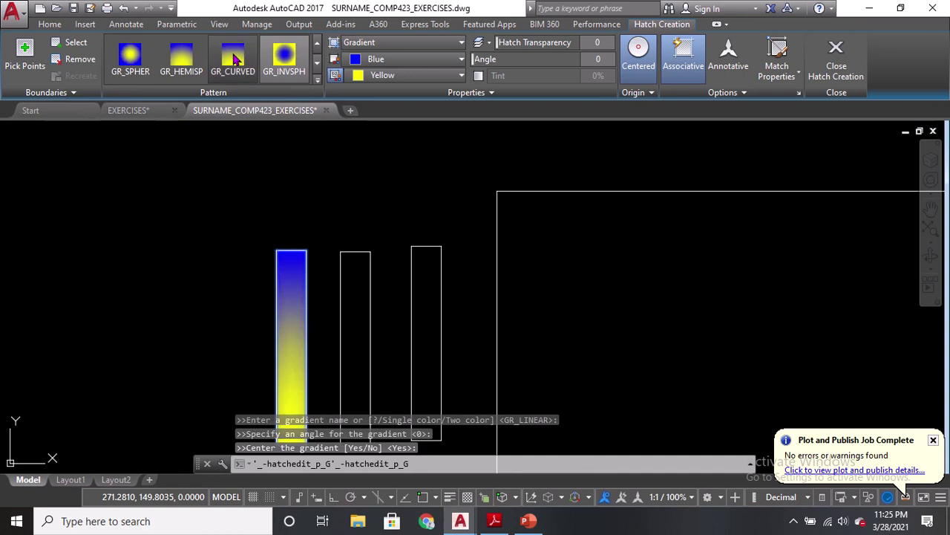
click(179, 58)
click(130, 60)
scroll(130, 59, down, 1)
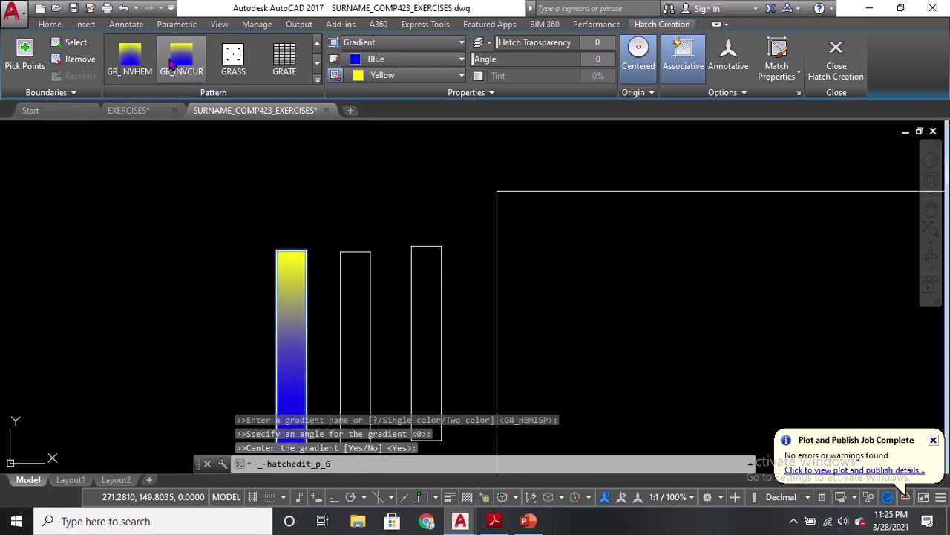
click(181, 60)
scroll(241, 217, down, 3)
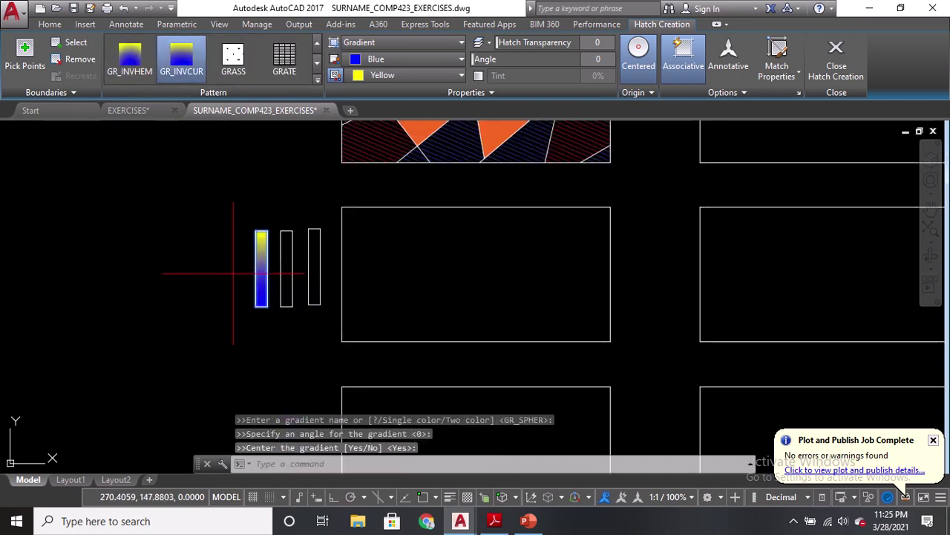
scroll(235, 281, up, 3)
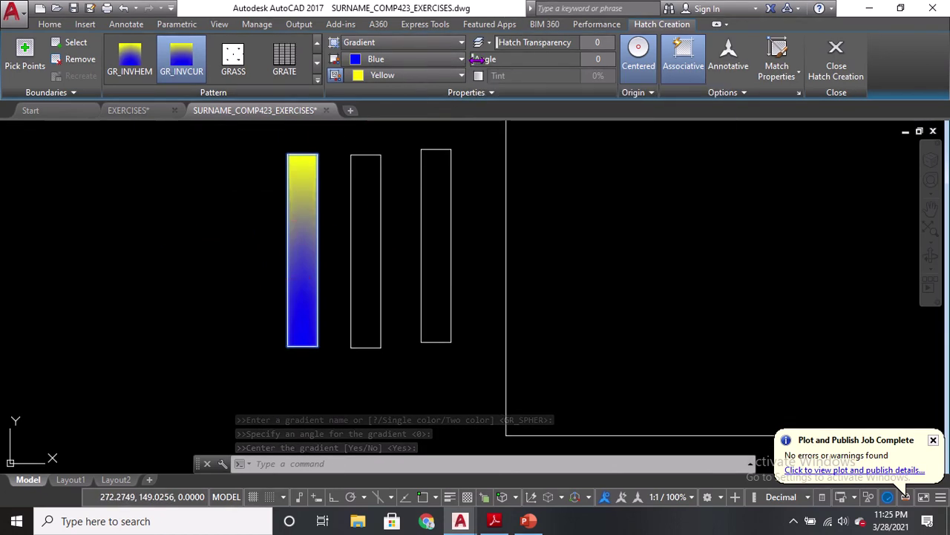
drag(487, 60, 611, 70)
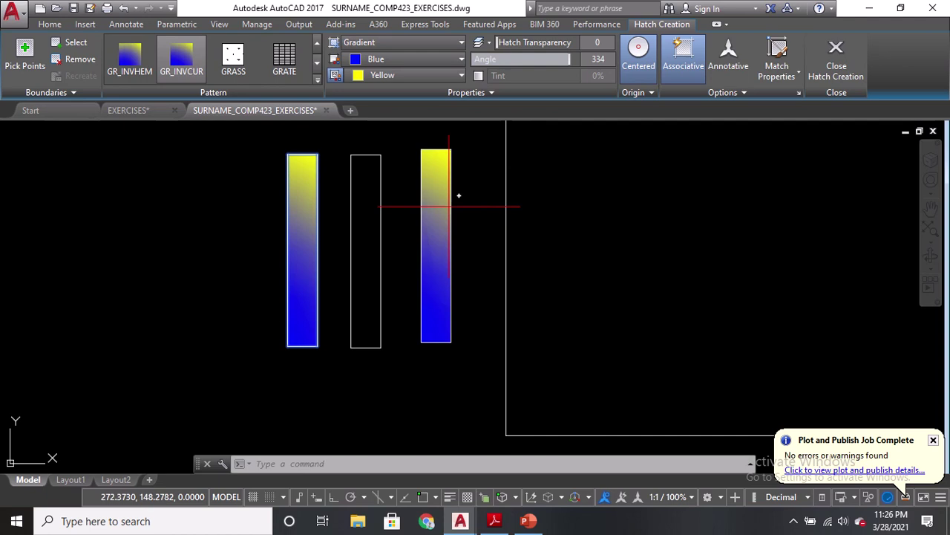
Step: Set the leftmost bar's gradient colours to black 0,0,0 and orange 239,137,21, change the angle to 32, and finish the hatch
click(377, 59)
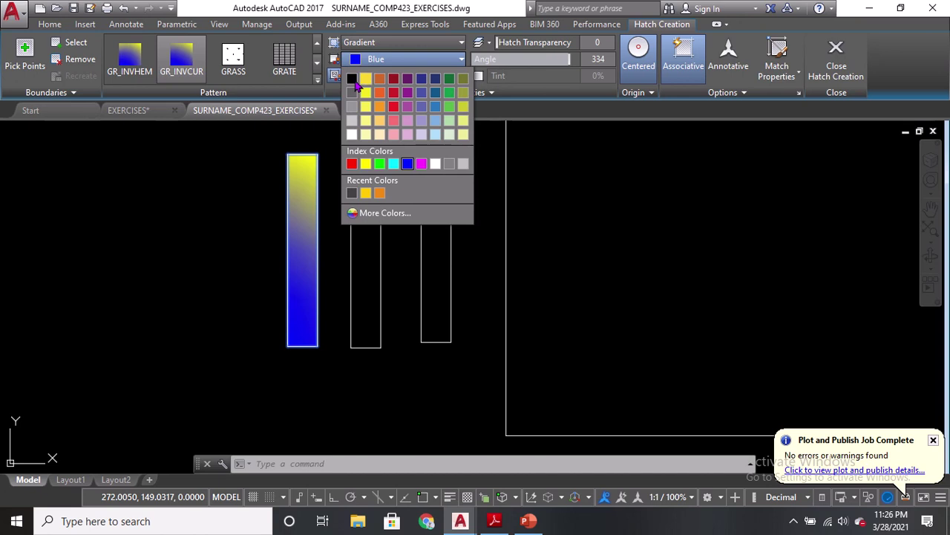
click(353, 79)
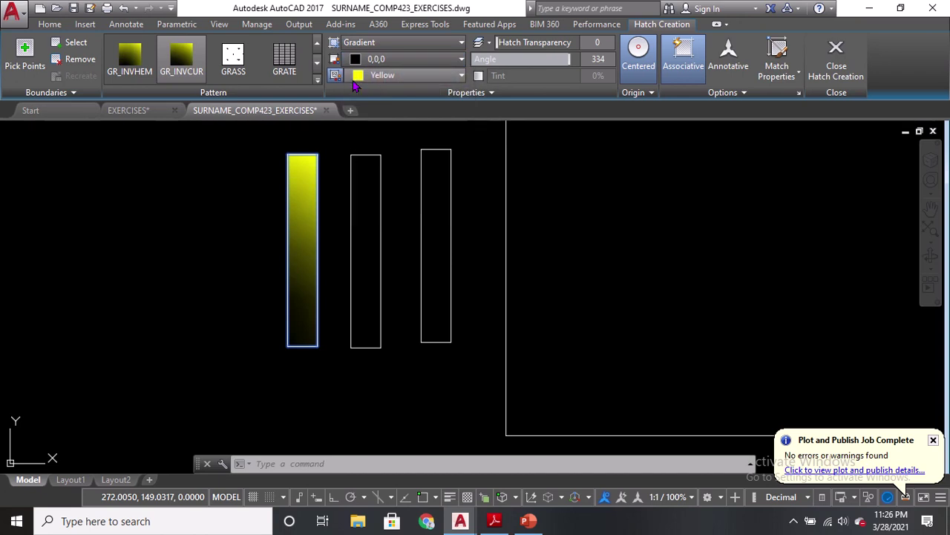
click(398, 77)
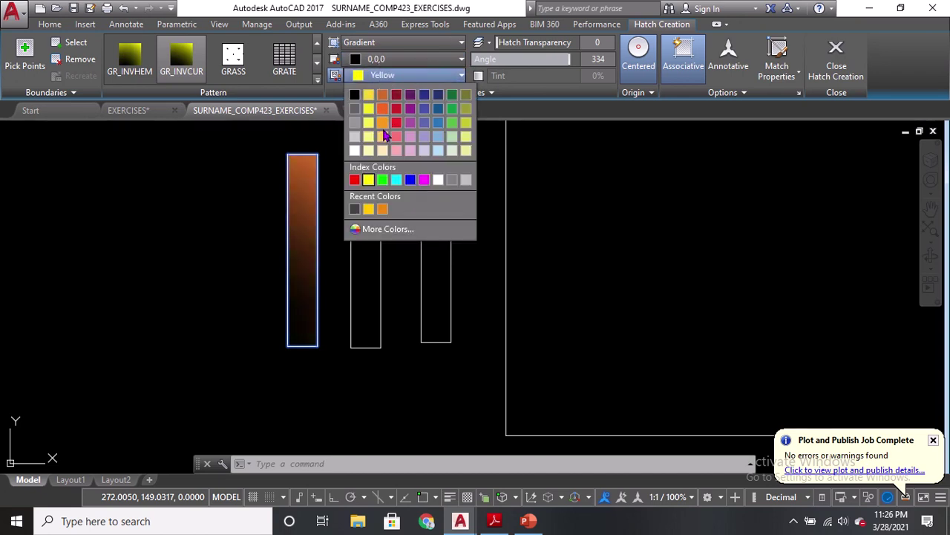
click(382, 210)
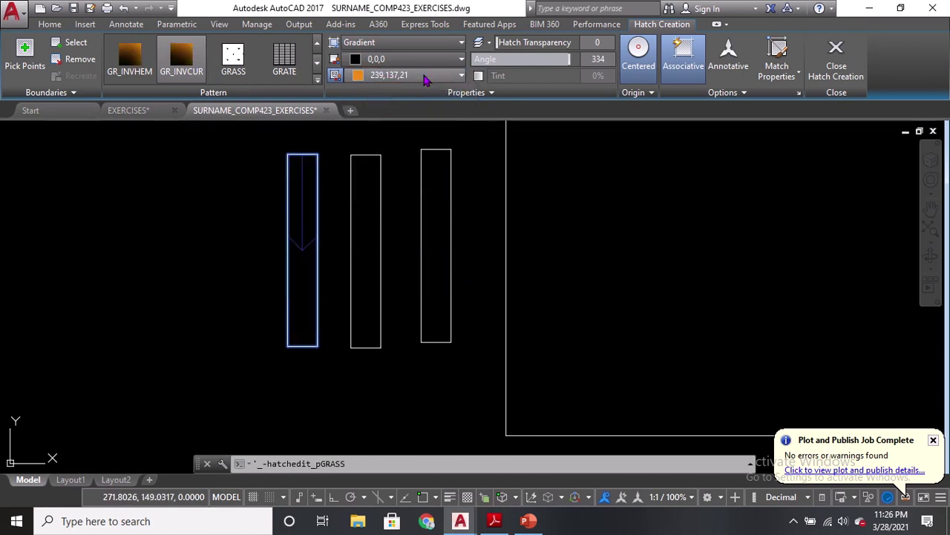
drag(548, 59, 437, 68)
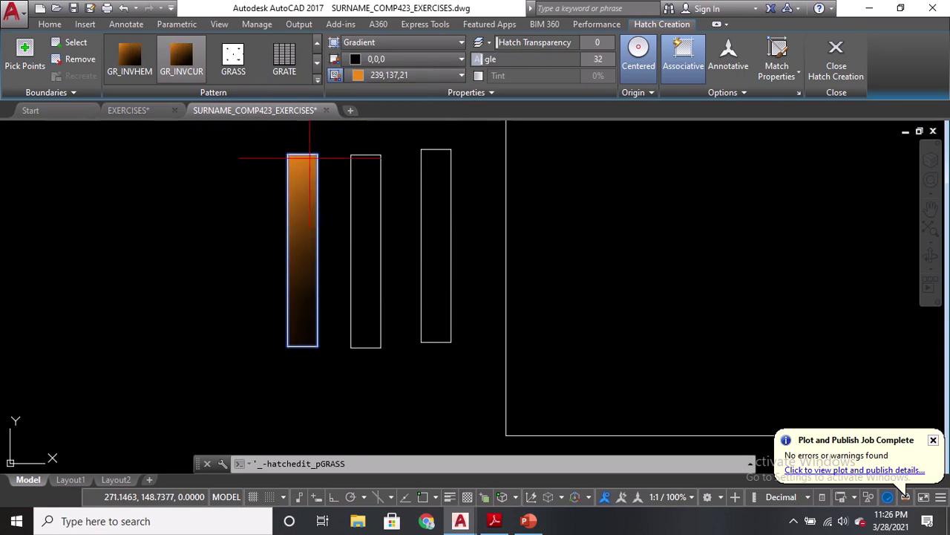
click(821, 62)
Step: Fill the middle narrow rectangle with a GR_INVCUR gradient using black 0,0,0 as the first colour and Blue as the second
middle_drag(398, 223, 321, 233)
text(g)
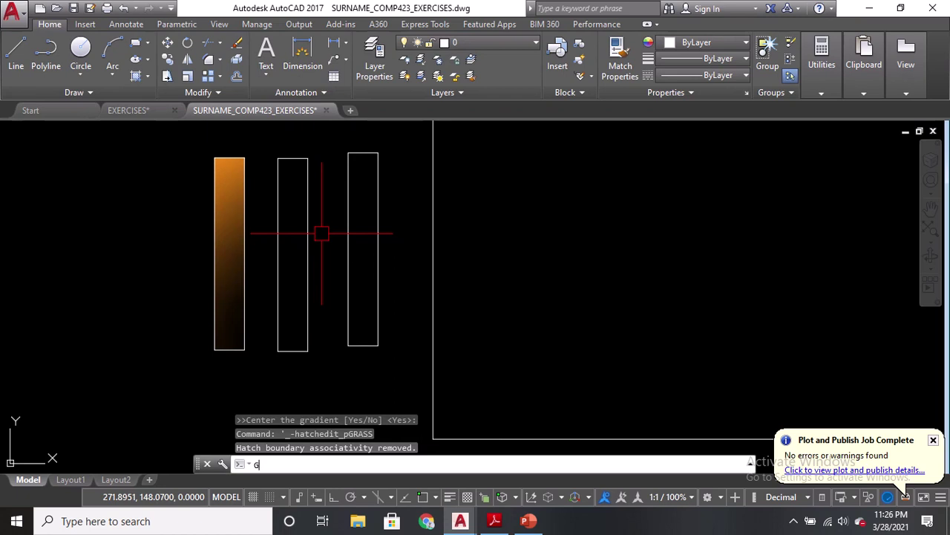
key(Return)
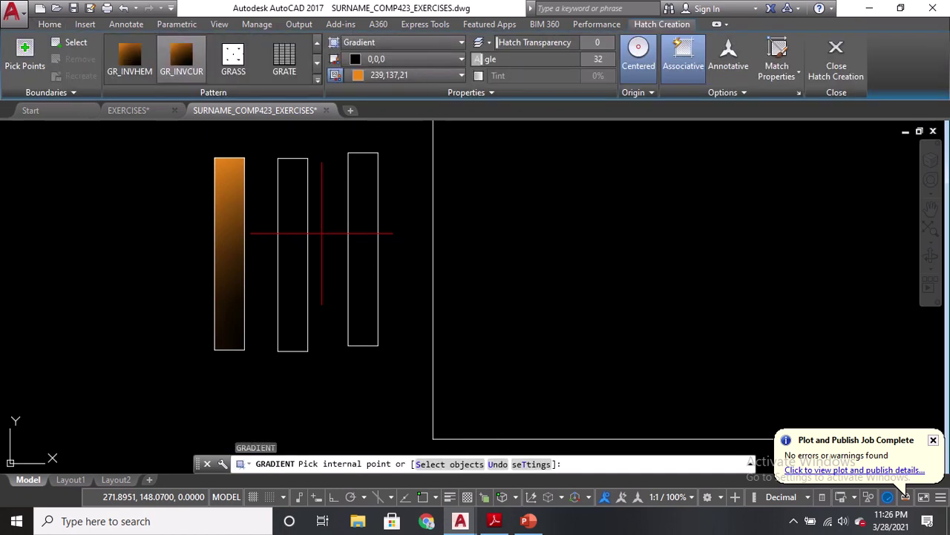
click(291, 255)
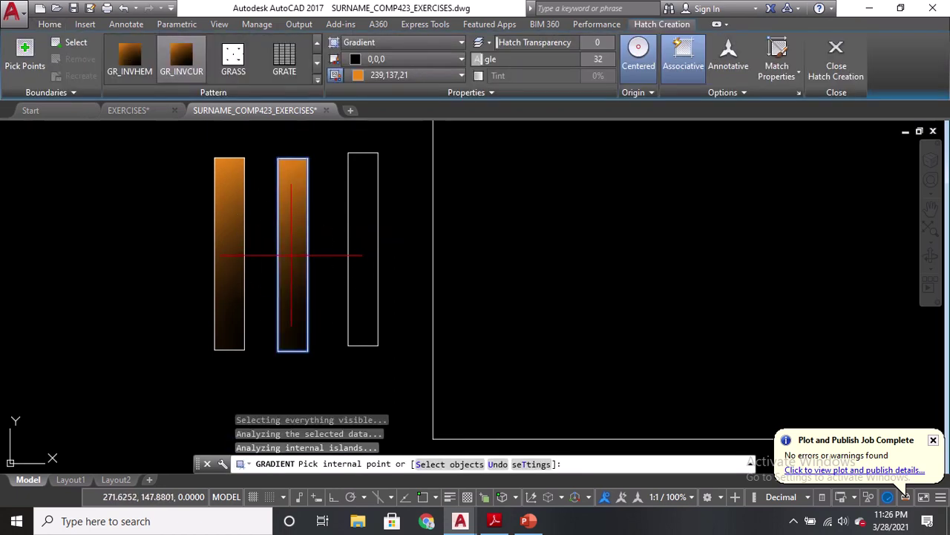
click(401, 60)
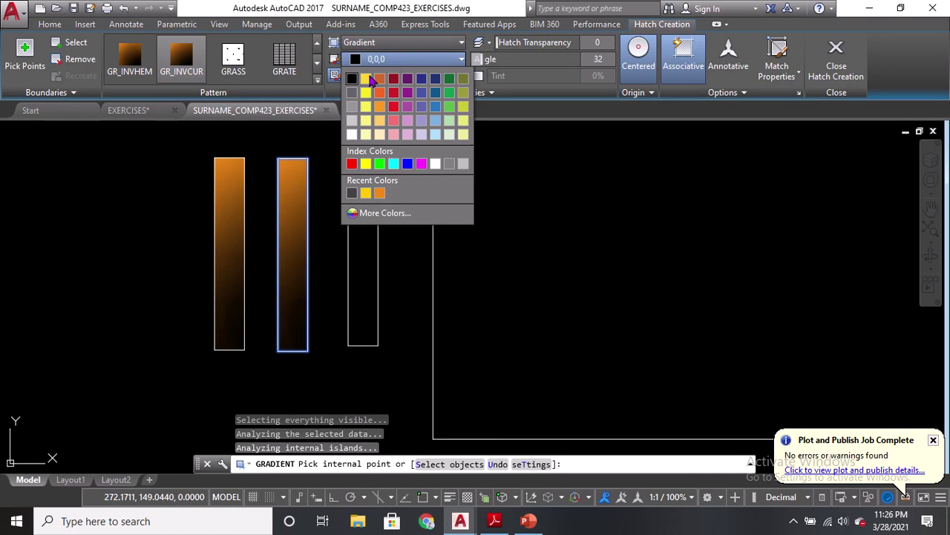
click(352, 79)
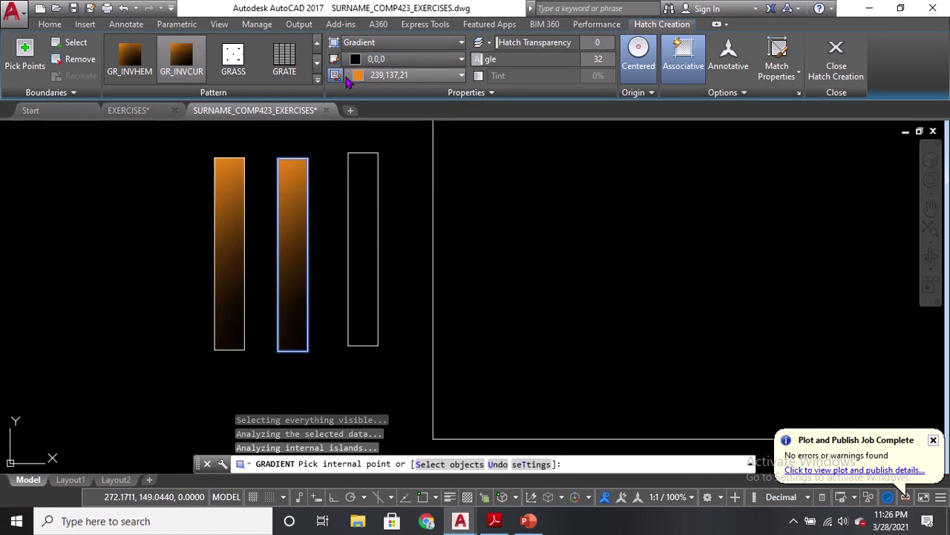
click(395, 75)
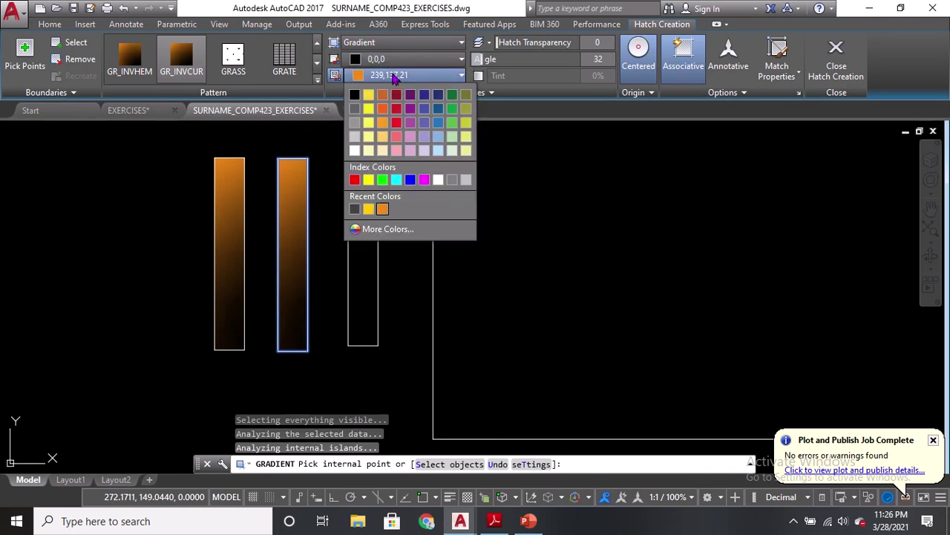
click(413, 180)
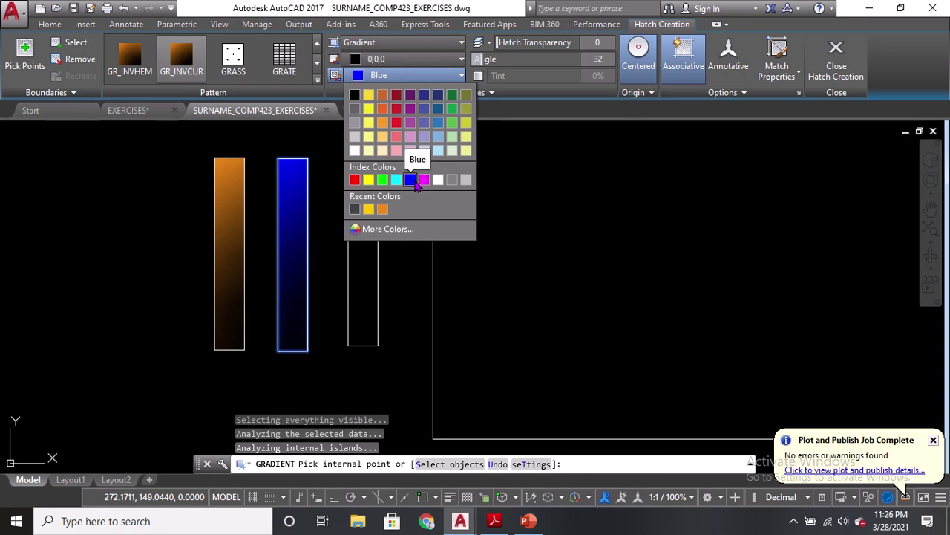
click(843, 74)
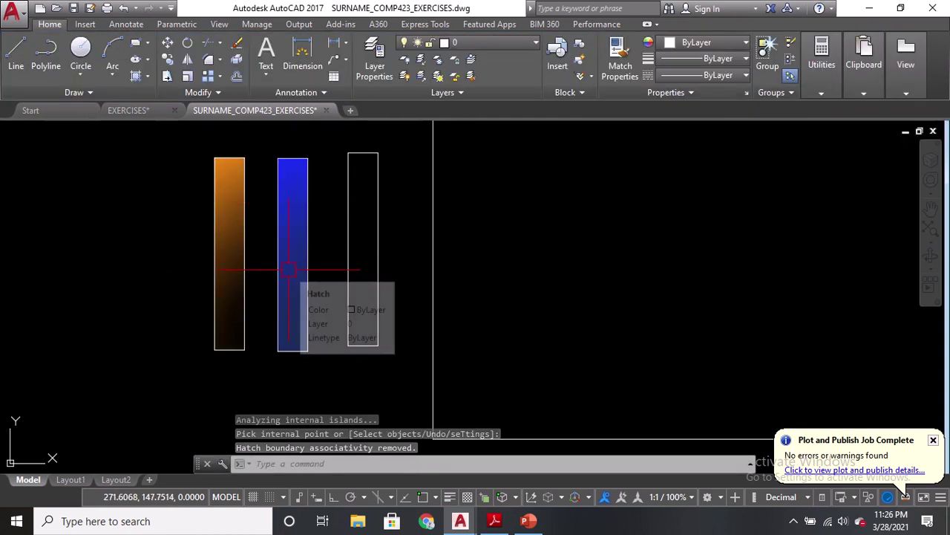
Step: Fill the third narrow rectangle with a GR_INVCUR gradient using black 0,0,0 and red 205,32,39
text(gd)
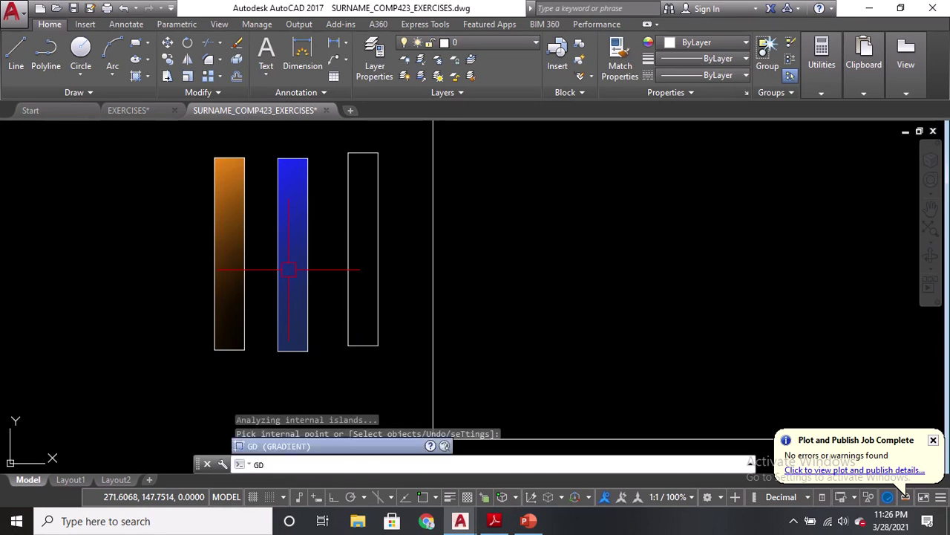
key(Return)
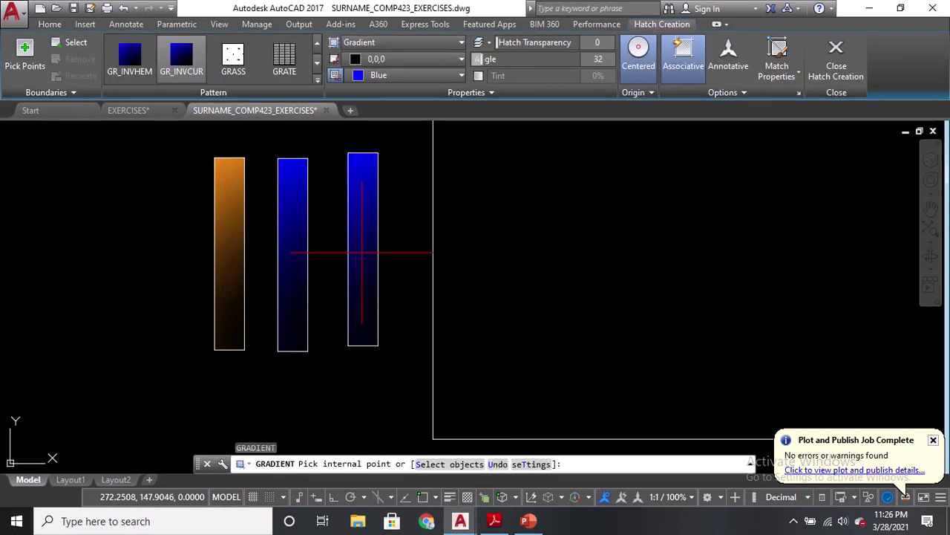
click(362, 253)
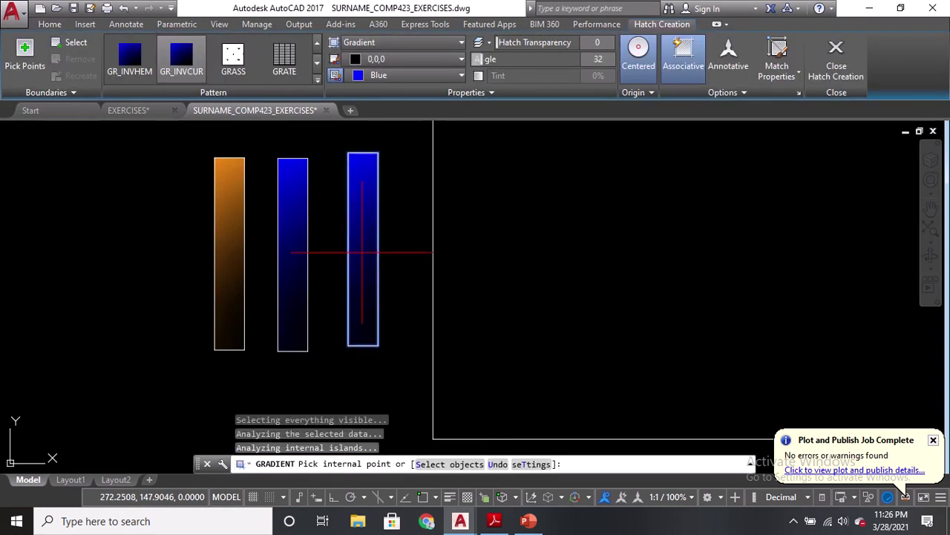
click(399, 76)
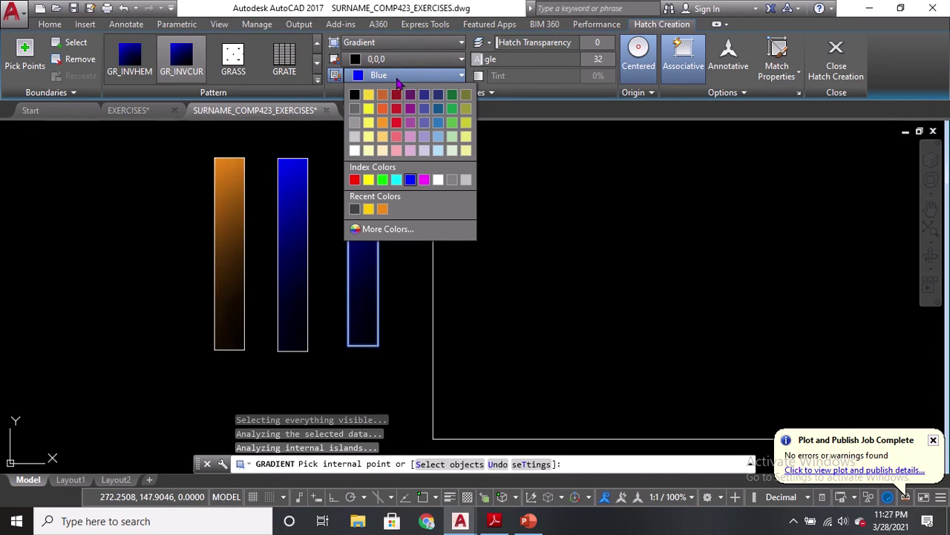
click(397, 109)
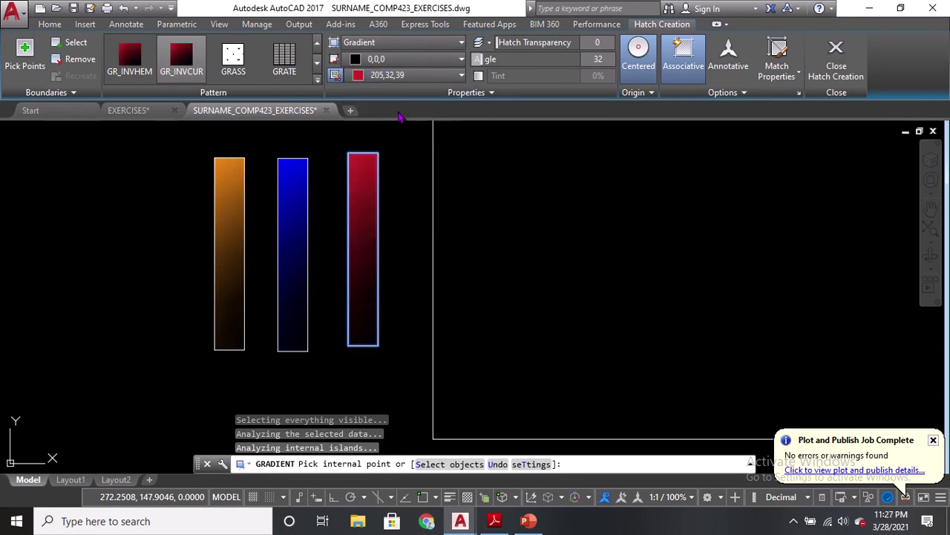
click(843, 74)
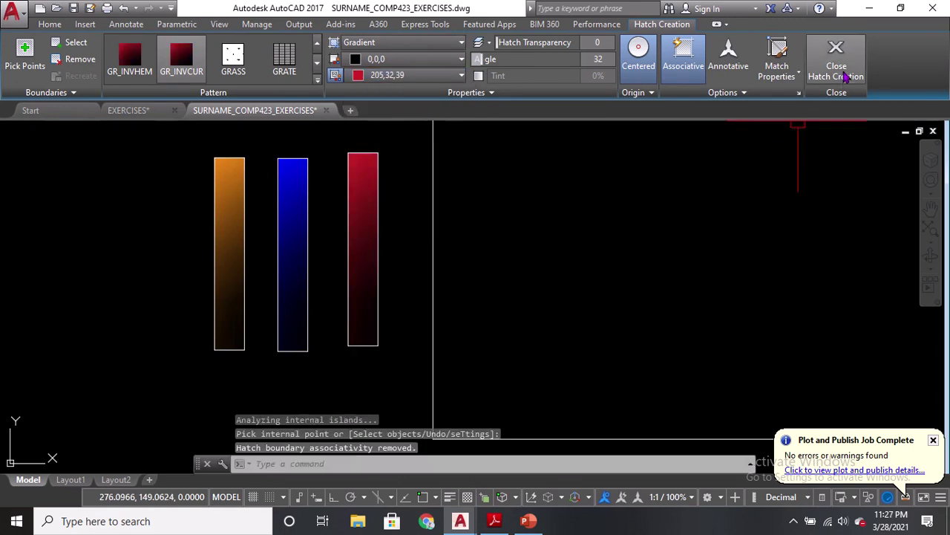
Step: Switch to the COMP423_MODULE01.pdf reference in Adobe Reader to check how the gradient bars are arranged in the panel
scroll(286, 301, down, 2)
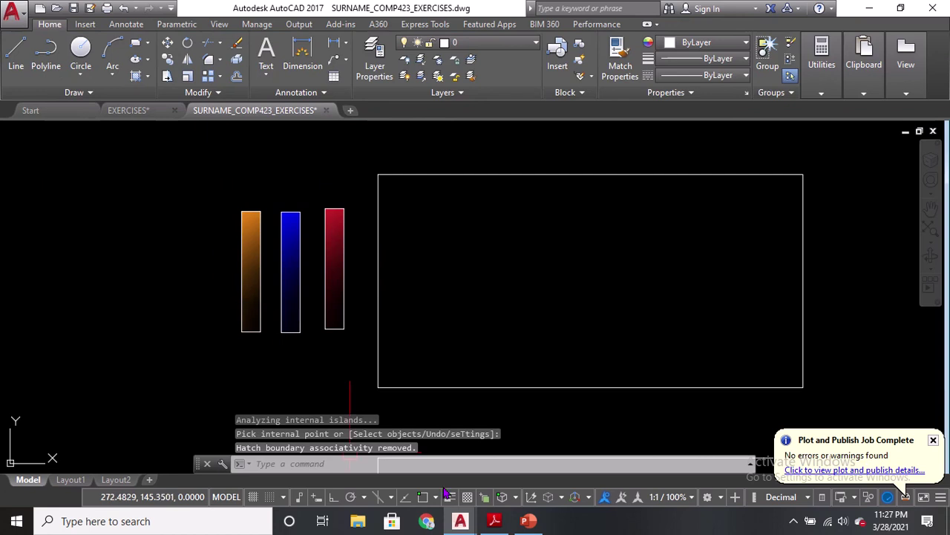
click(494, 521)
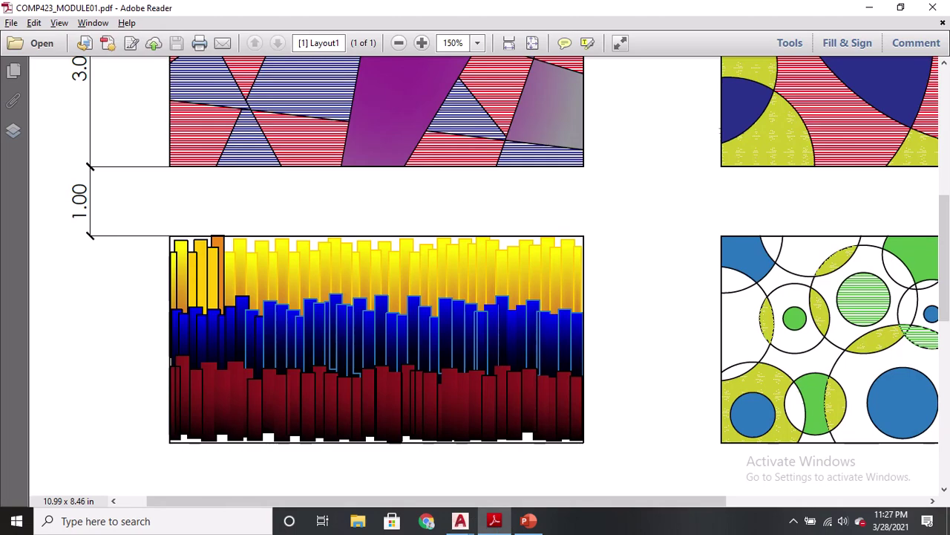
Step: Enlarge the overlapping-bars panel in the PDF to 200%, and return to the SURNAME_COMP423_EXERCISES drawing in AutoCAD
key(ctrl+equal)
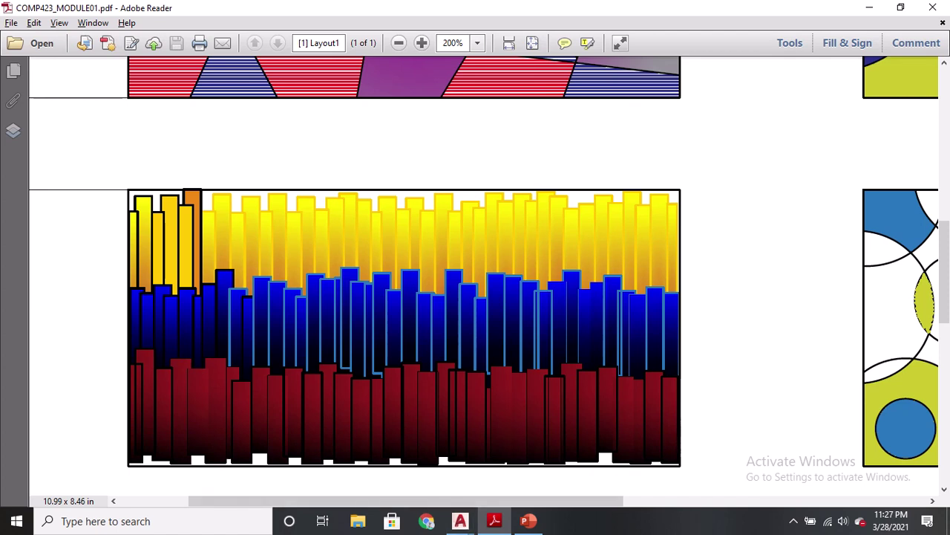
click(460, 523)
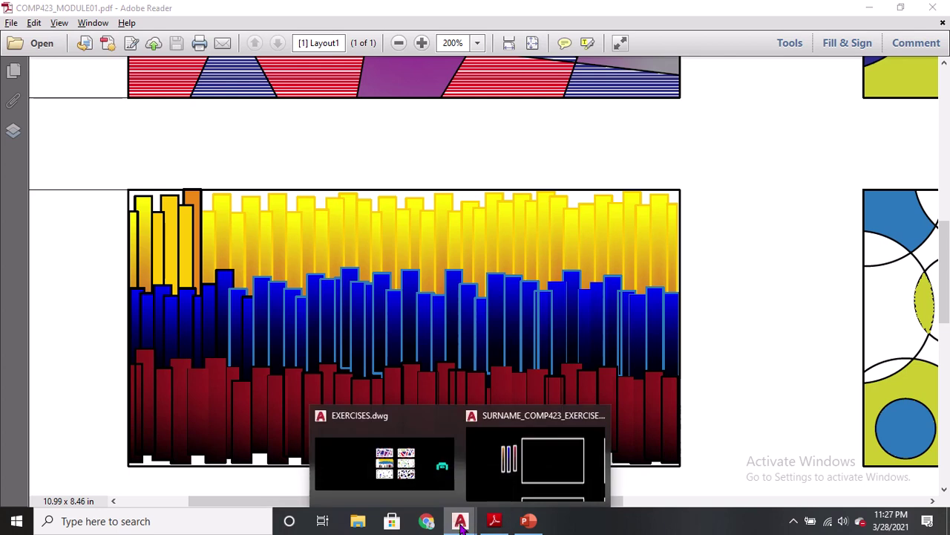
click(528, 464)
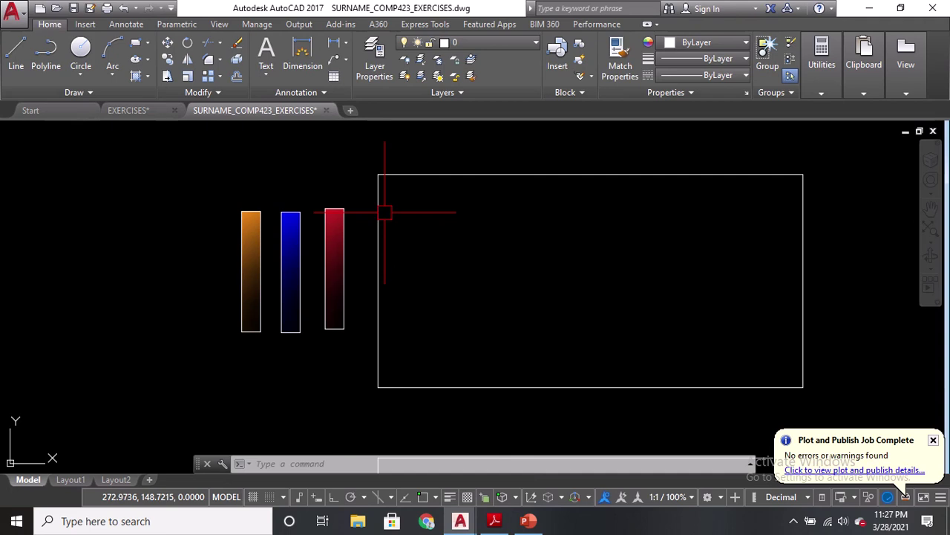
Step: Open the full colour selection for the second gradient colour of the orange bar's hatch
scroll(254, 263, up, 2)
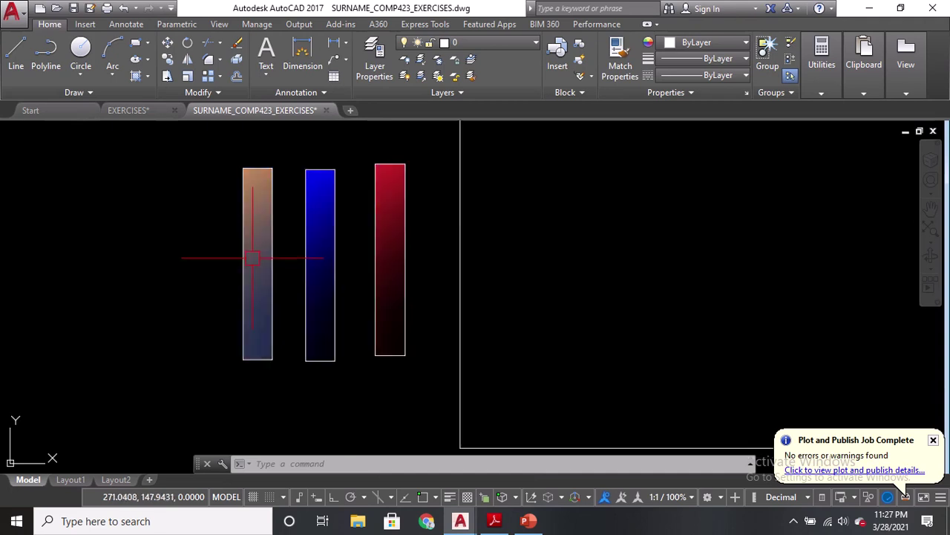
click(256, 256)
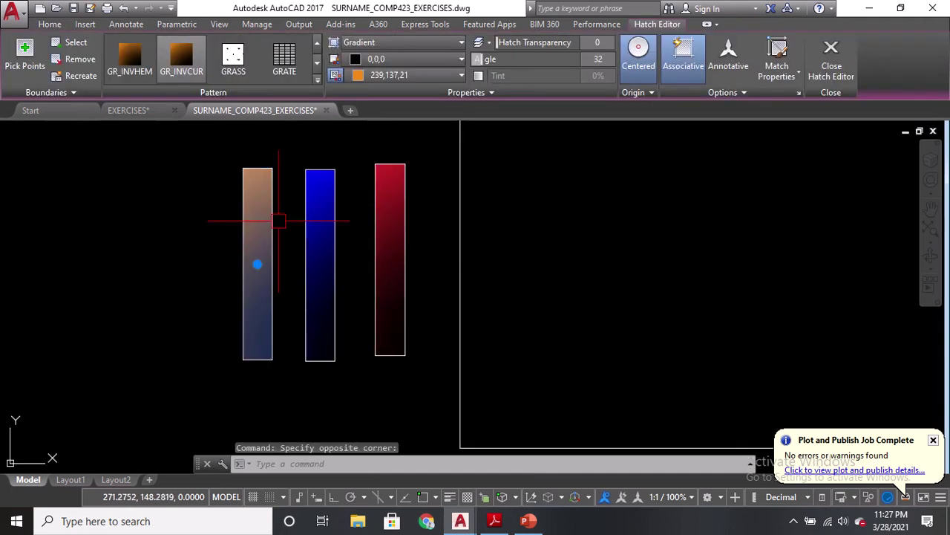
key(Escape)
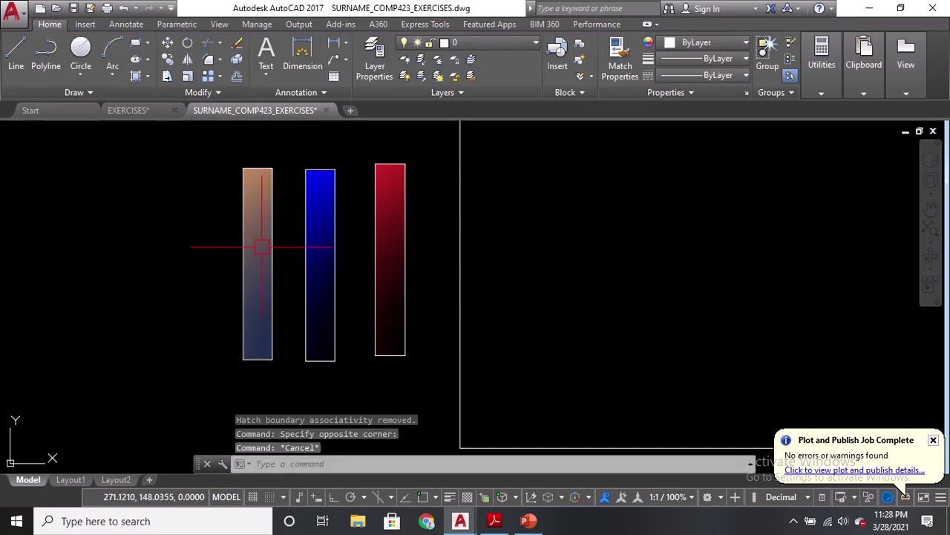
click(261, 247)
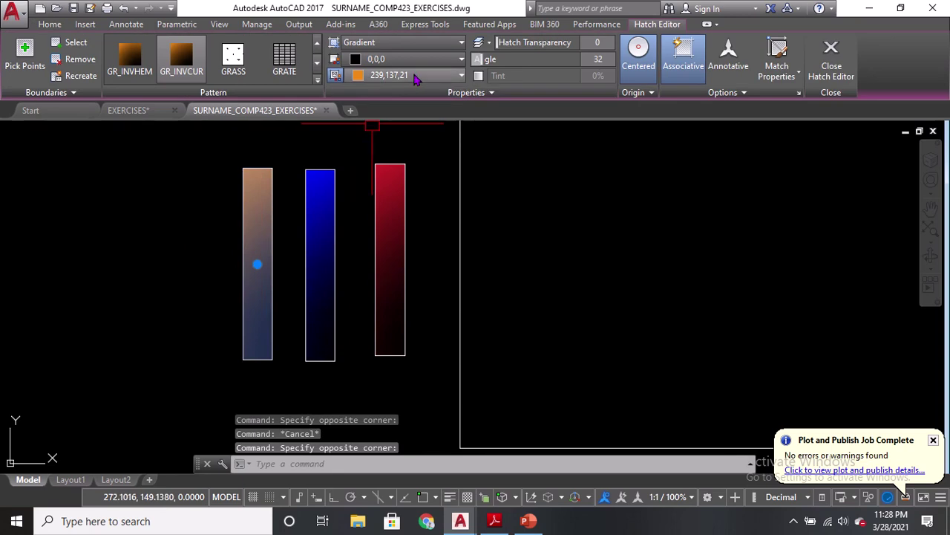
click(416, 75)
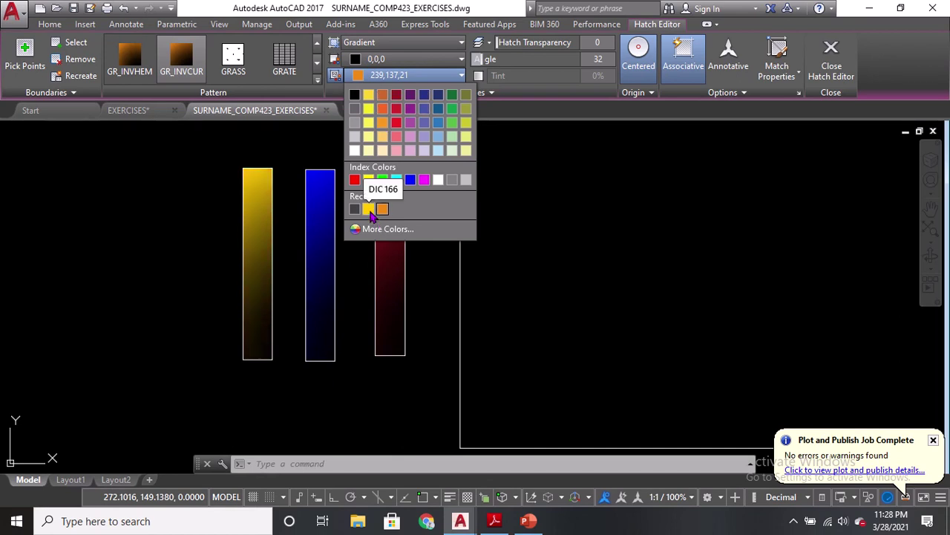
click(378, 232)
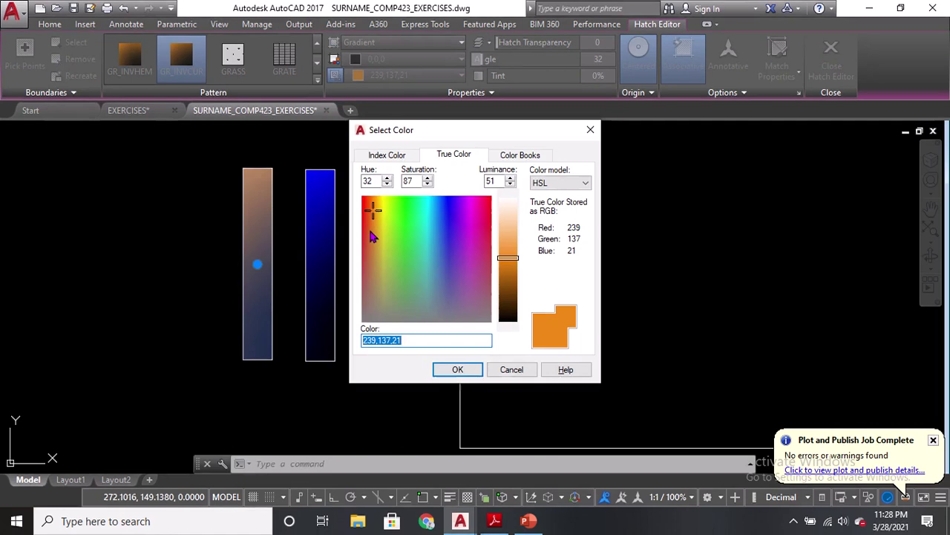
Step: Try index colour 20, custom true colours and DIC 3 as the orange bar's second gradient colour
click(385, 154)
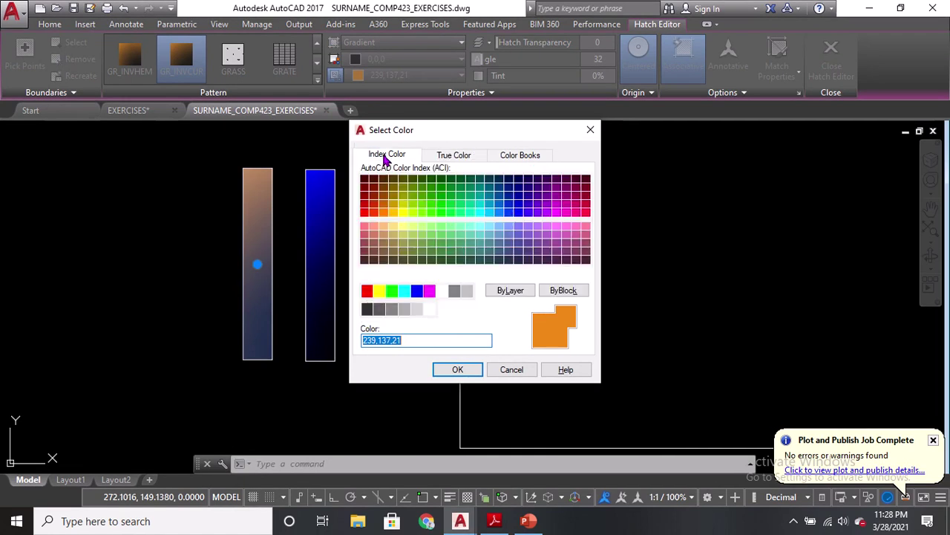
click(374, 213)
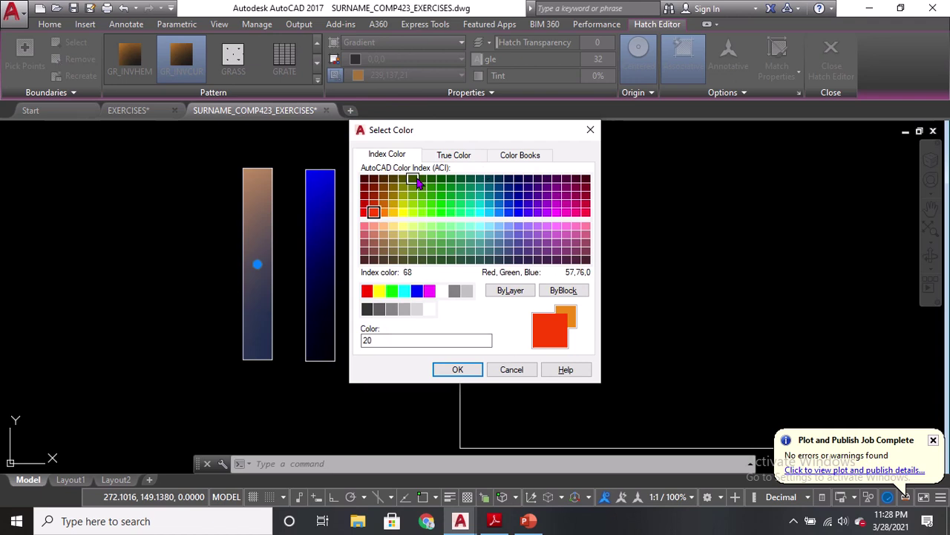
click(462, 156)
drag(435, 253, 409, 249)
mouse_move(507, 269)
mouse_down()
mouse_move(507, 303)
mouse_move(508, 232)
mouse_move(510, 274)
mouse_up()
click(518, 155)
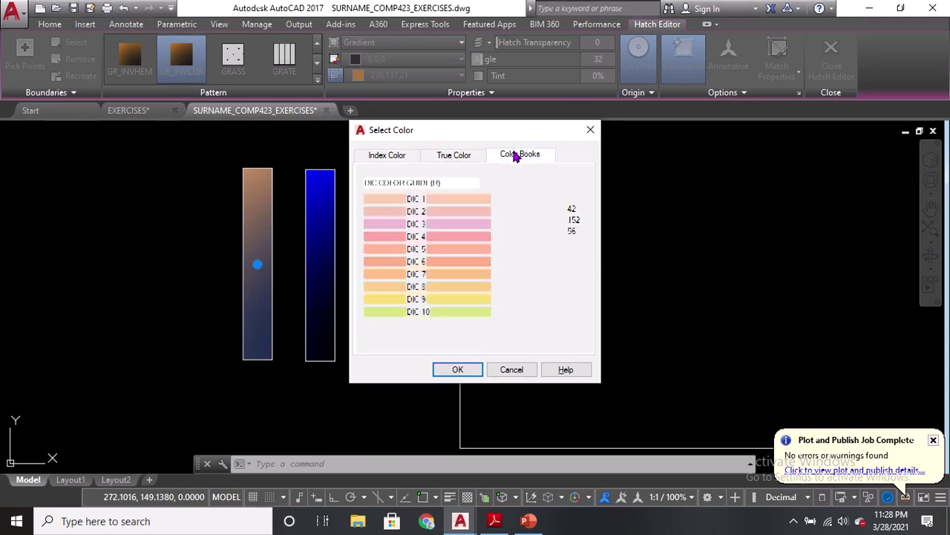
click(457, 225)
click(508, 257)
click(512, 290)
click(508, 312)
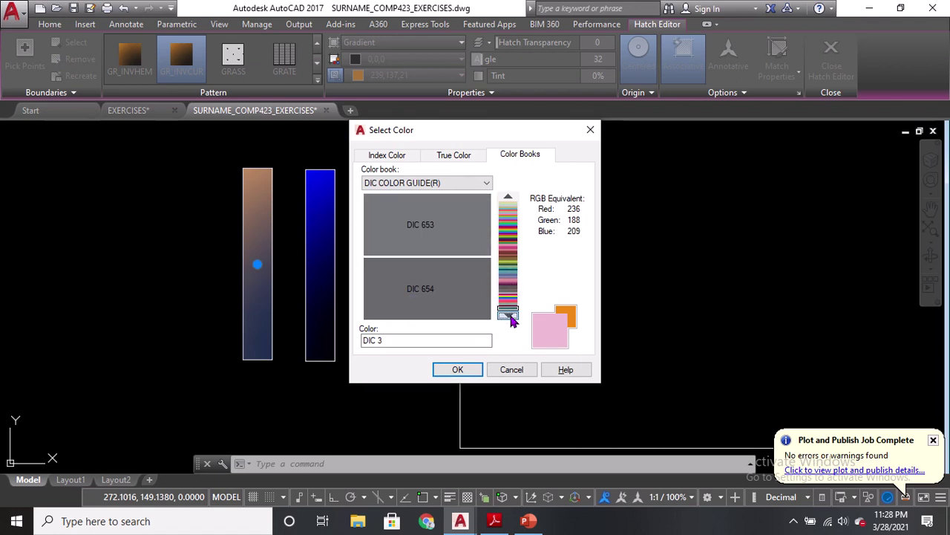
click(383, 155)
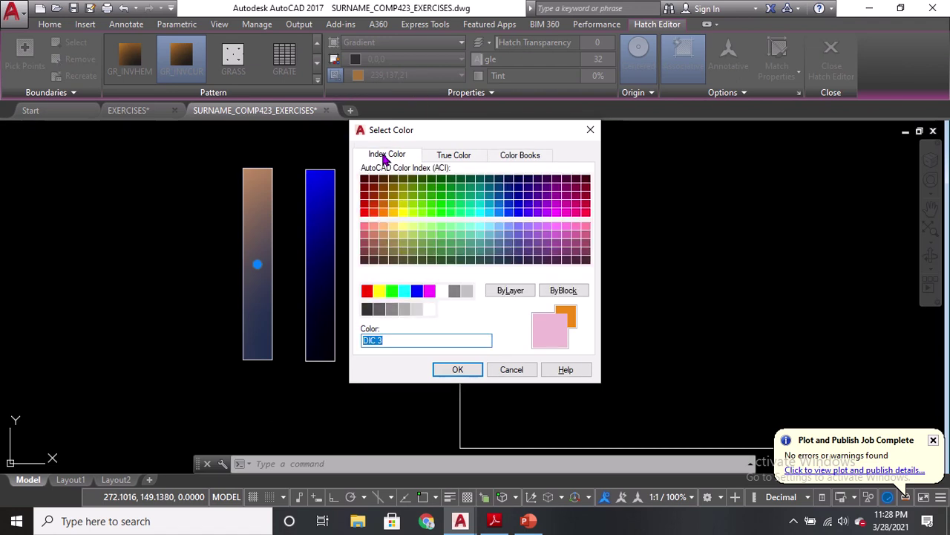
click(452, 155)
click(522, 155)
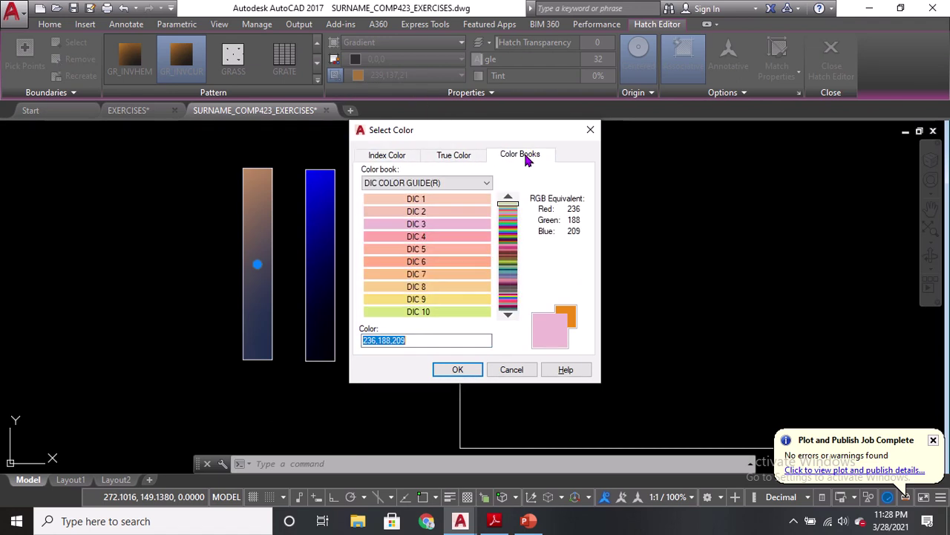
Step: Set the orange bar's second gradient colour to index colour 30 and deselect the hatch
click(390, 155)
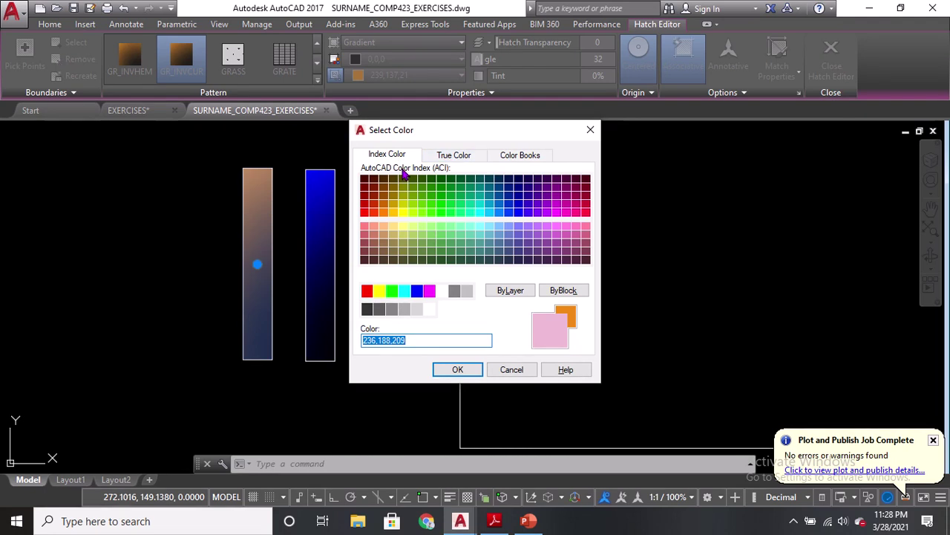
click(383, 213)
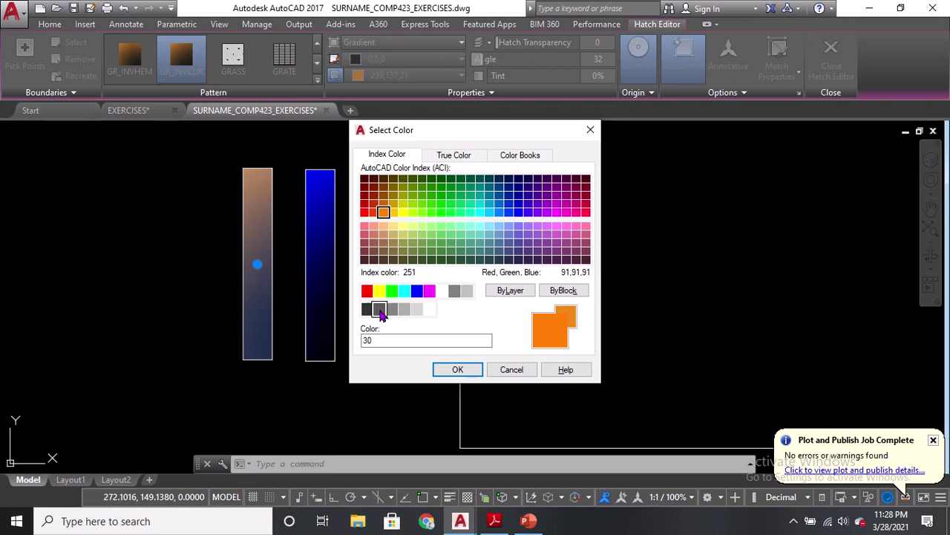
click(457, 369)
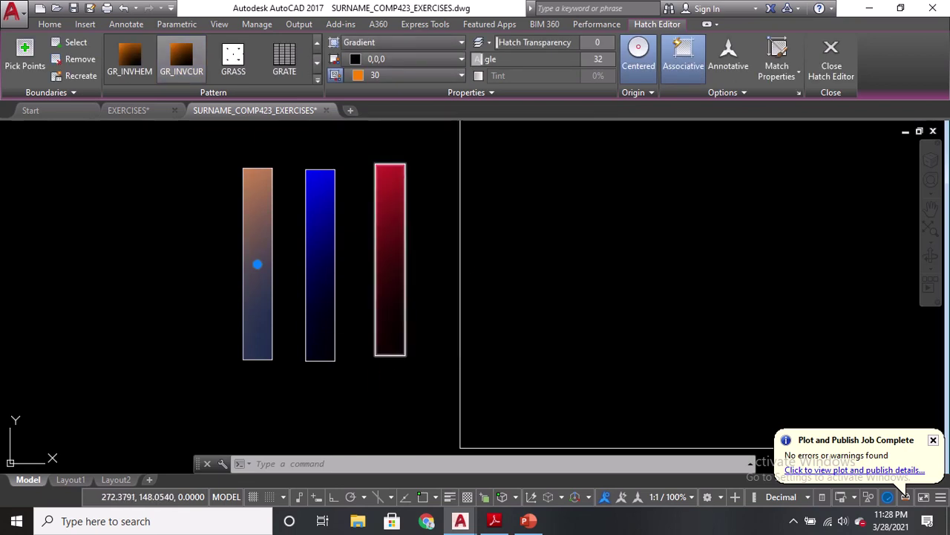
click(349, 245)
key(Escape)
Step: Change the orange bar's gradient angle to 8 and finish editing the hatch
click(255, 245)
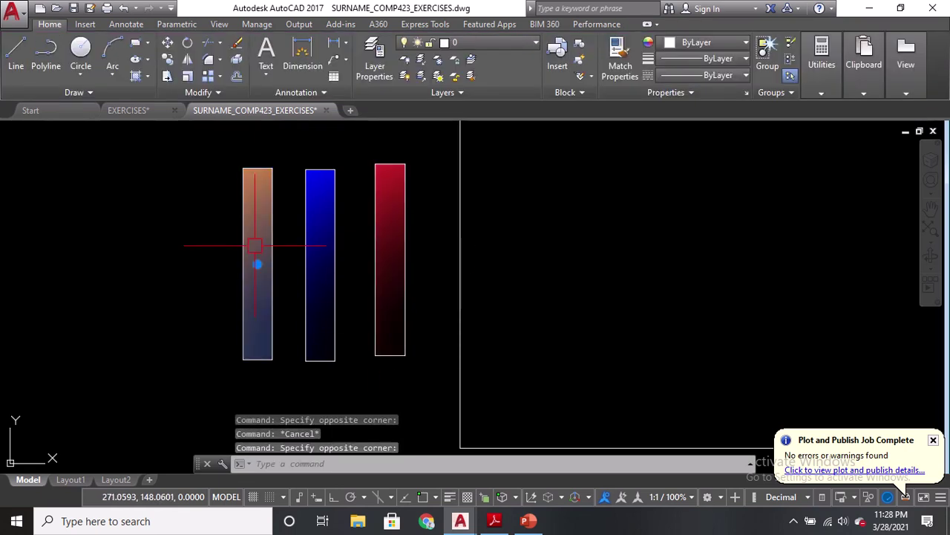
click(257, 265)
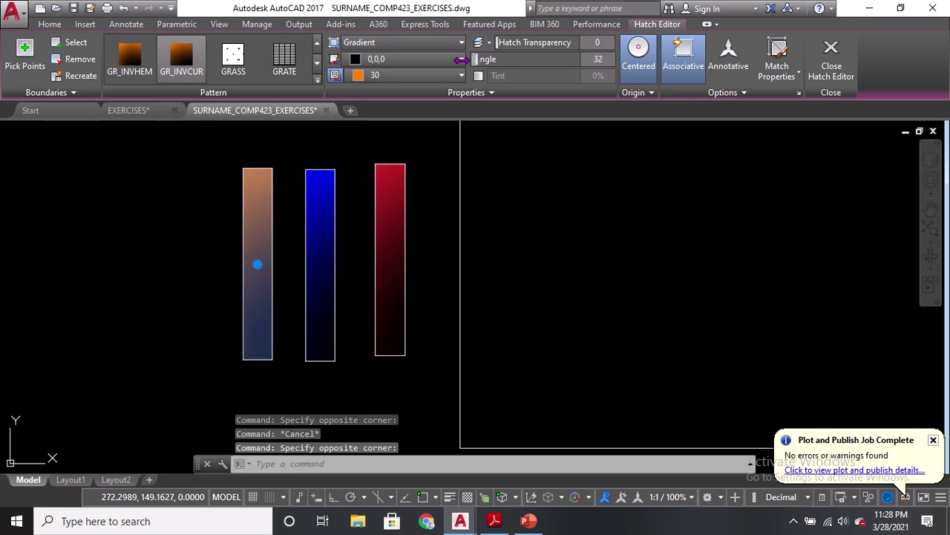
mouse_move(462, 59)
mouse_down()
mouse_move(484, 59)
mouse_move(466, 64)
mouse_move(473, 60)
mouse_up()
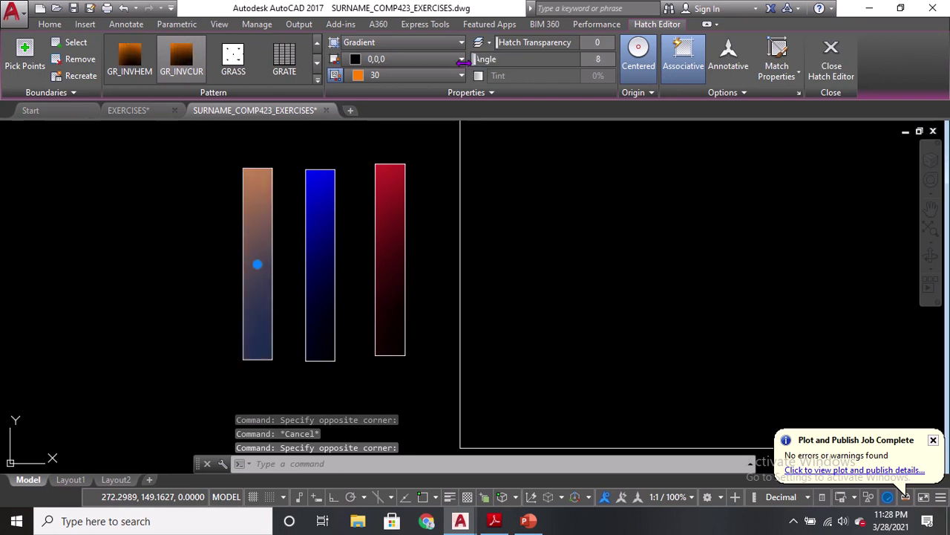
click(843, 67)
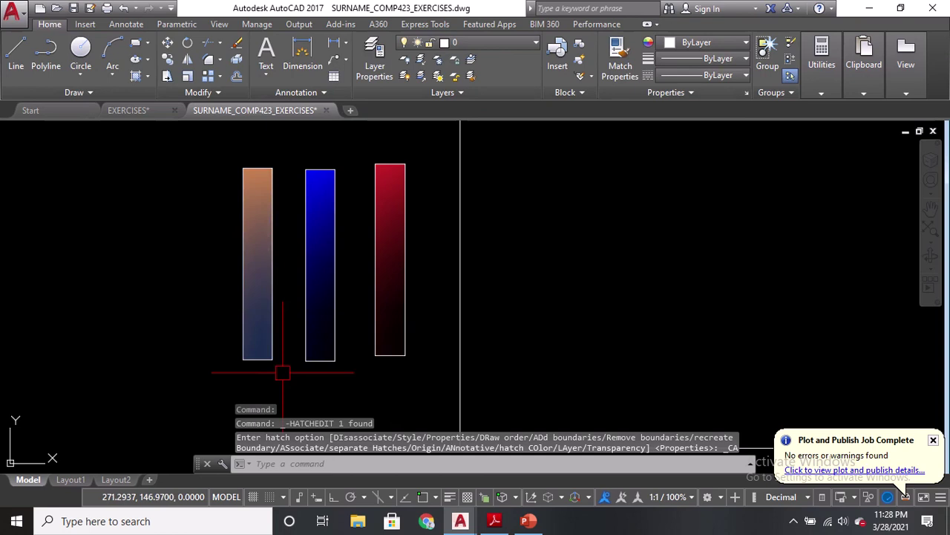
Step: Copy the orange gradient bar with its outline, placing the first copy just inside the empty panel's upper-left corner
text(co)
key(Return)
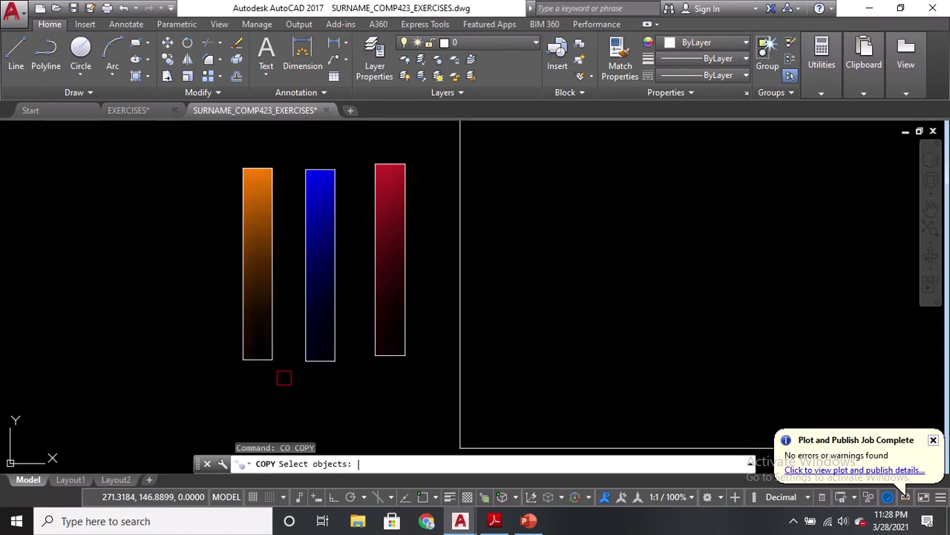
click(275, 327)
click(258, 312)
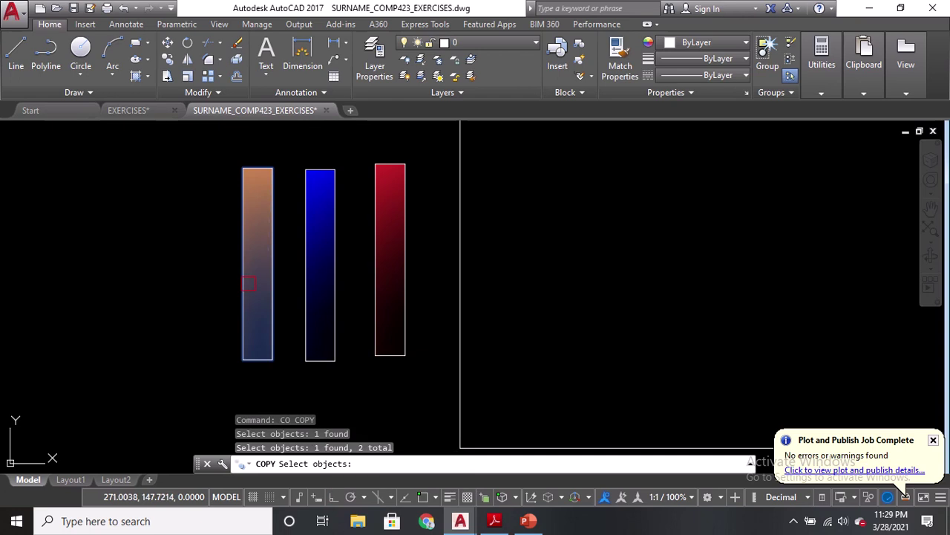
key(Return)
scroll(260, 261, down, 4)
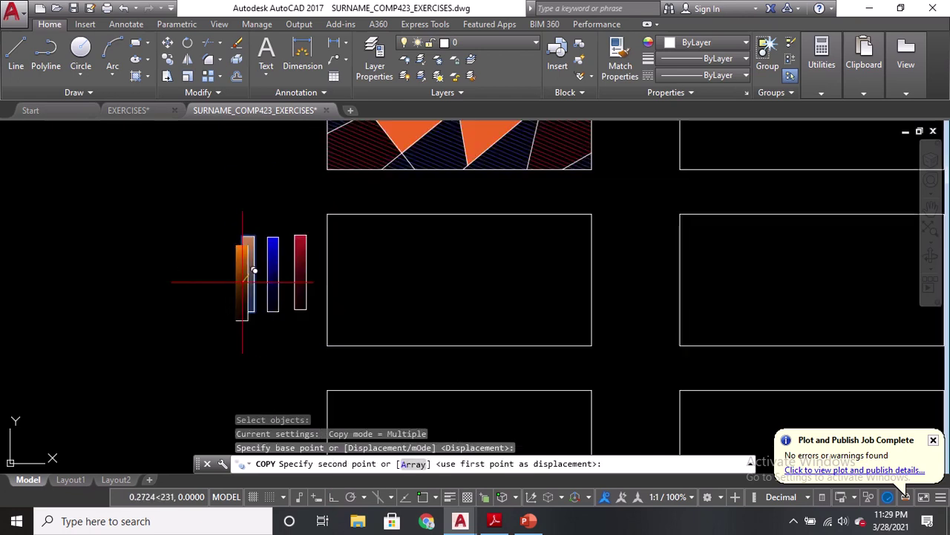
scroll(337, 284, up, 4)
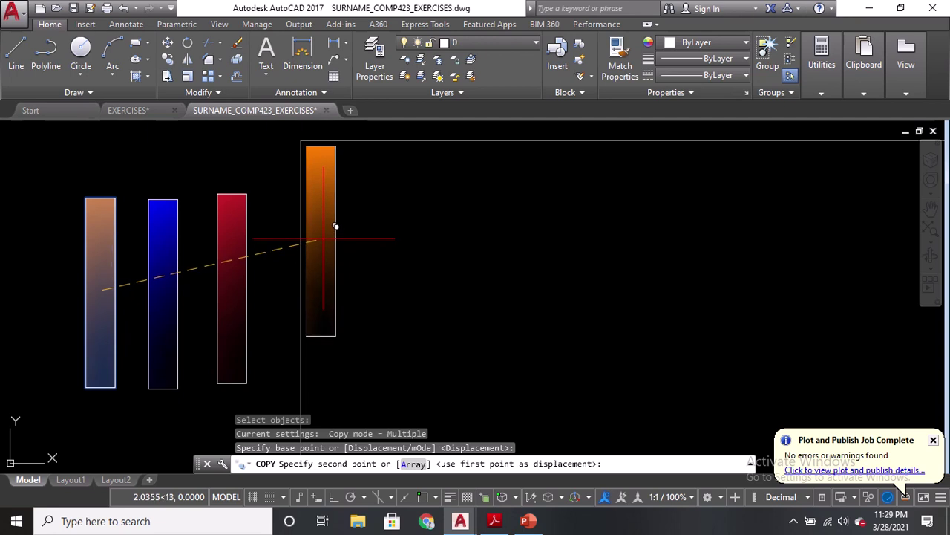
click(324, 239)
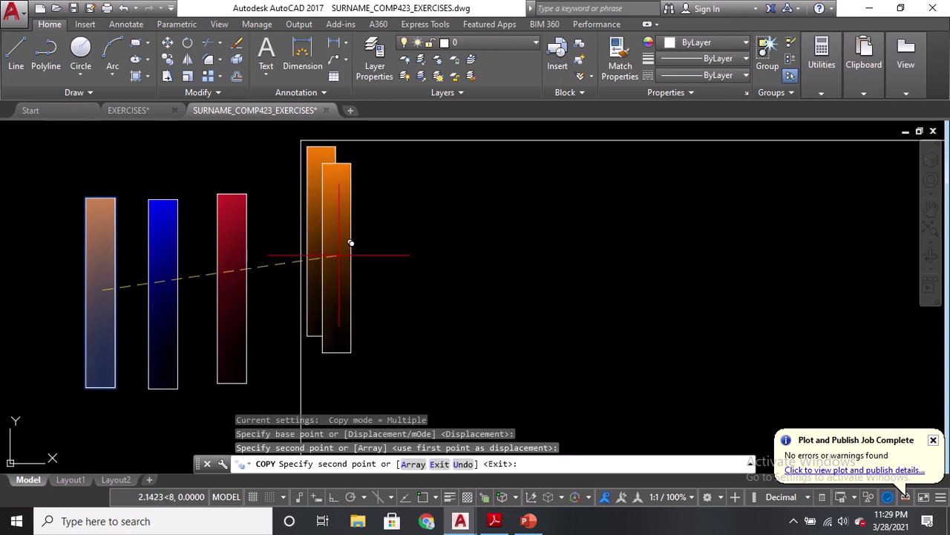
Step: Place overlapping orange bar copies at staggered heights along the panel's upper part as far as its right edge, and end the copying
click(350, 243)
click(369, 232)
click(382, 239)
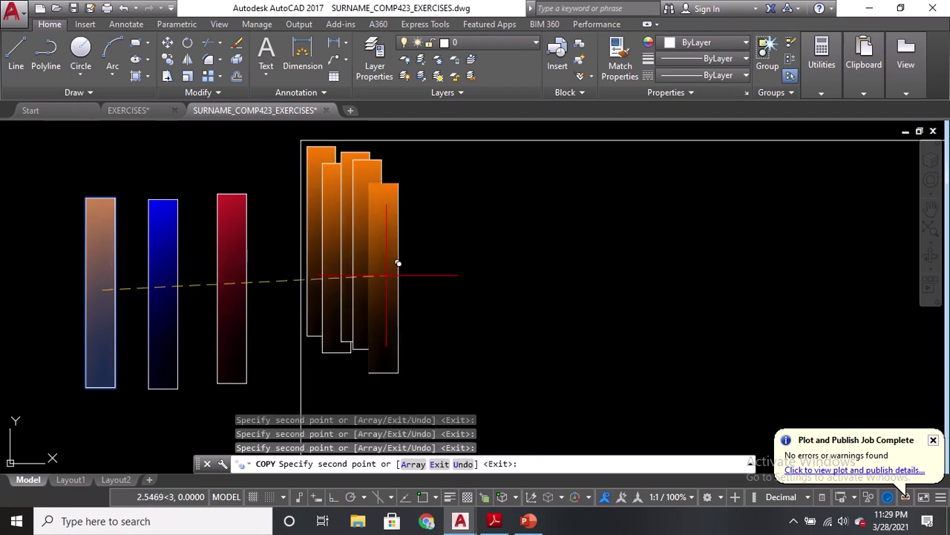
click(387, 275)
click(408, 255)
click(427, 238)
click(439, 265)
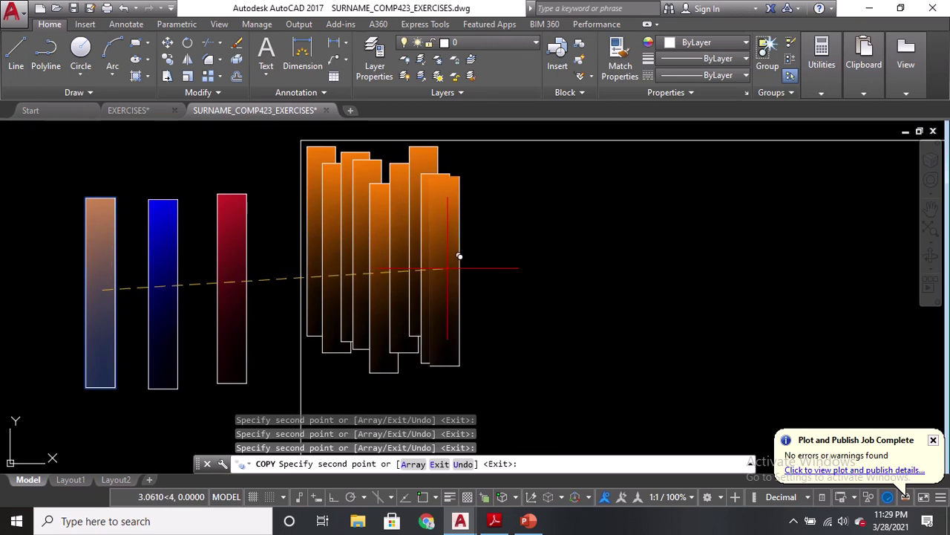
click(460, 254)
click(483, 238)
click(500, 272)
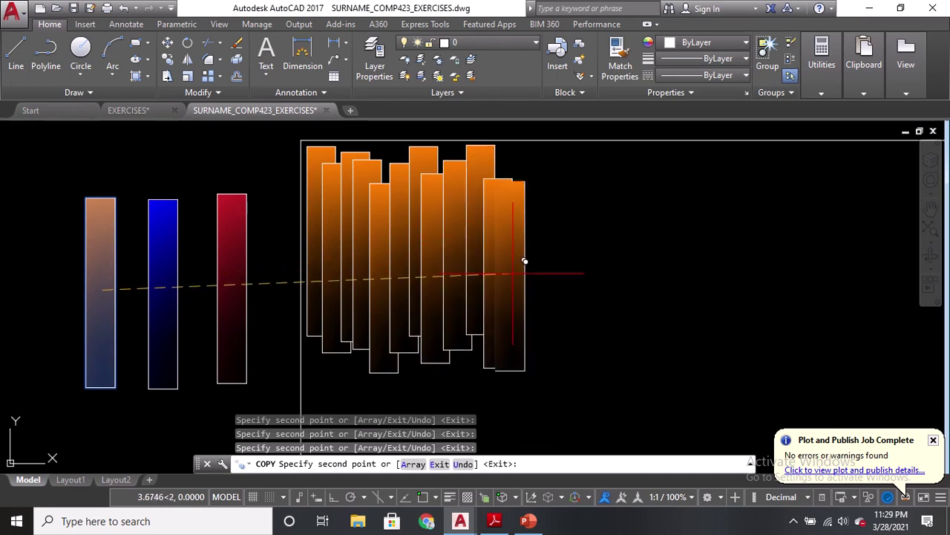
click(534, 242)
click(553, 232)
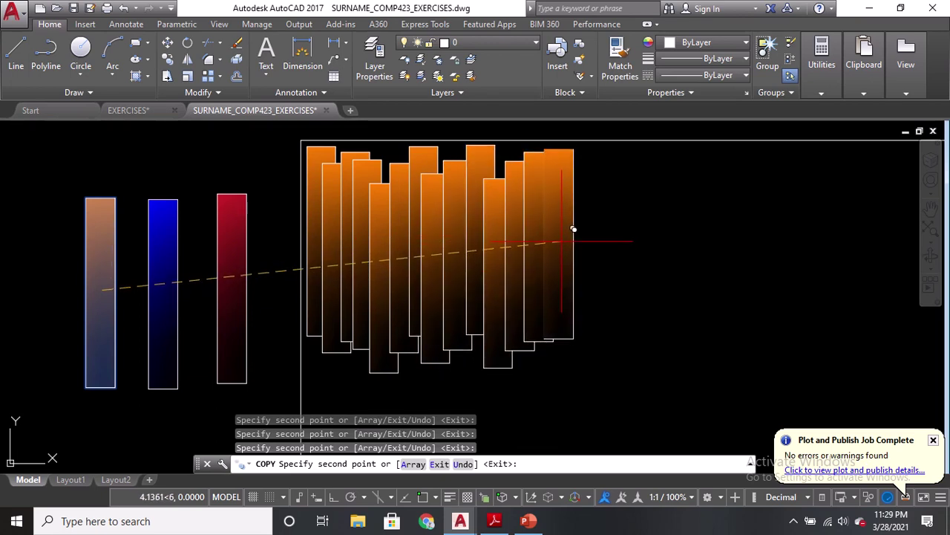
click(573, 224)
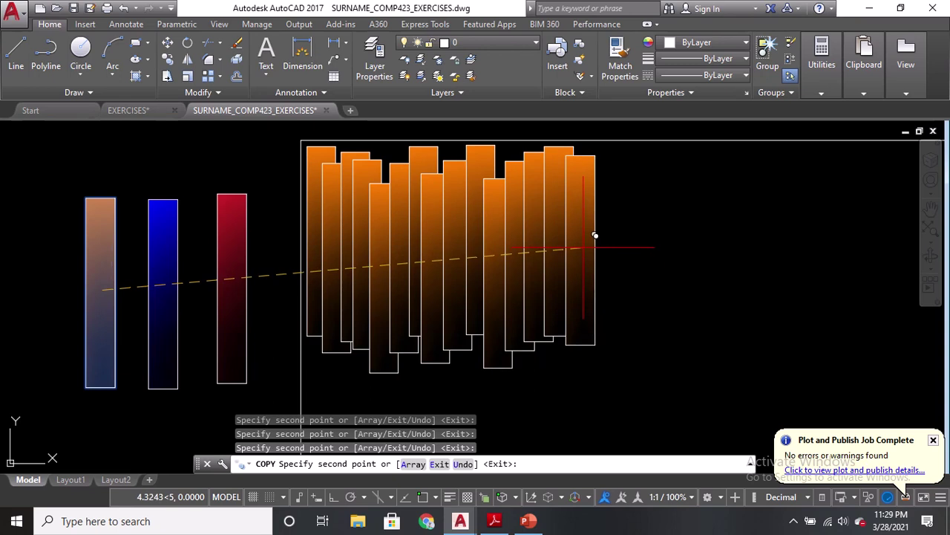
click(620, 245)
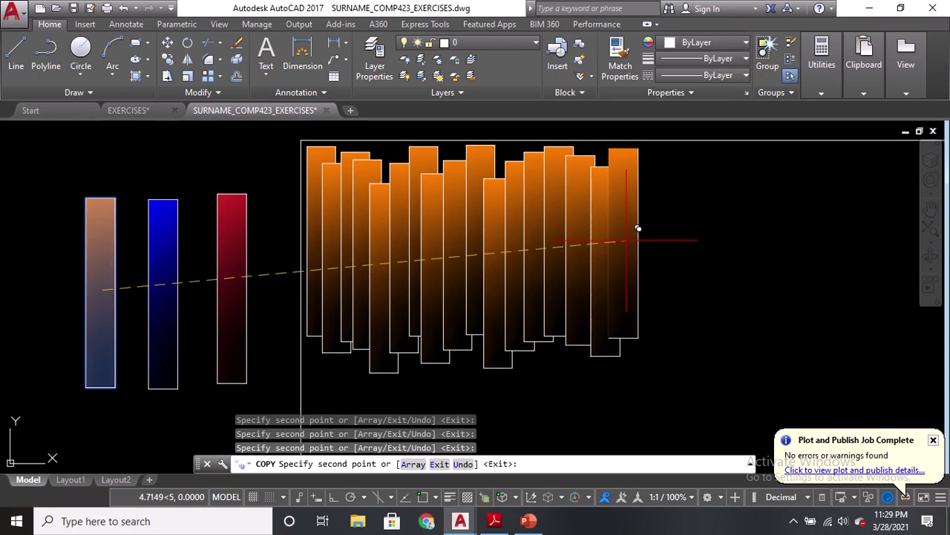
click(638, 228)
middle_drag(635, 230, 528, 233)
click(532, 236)
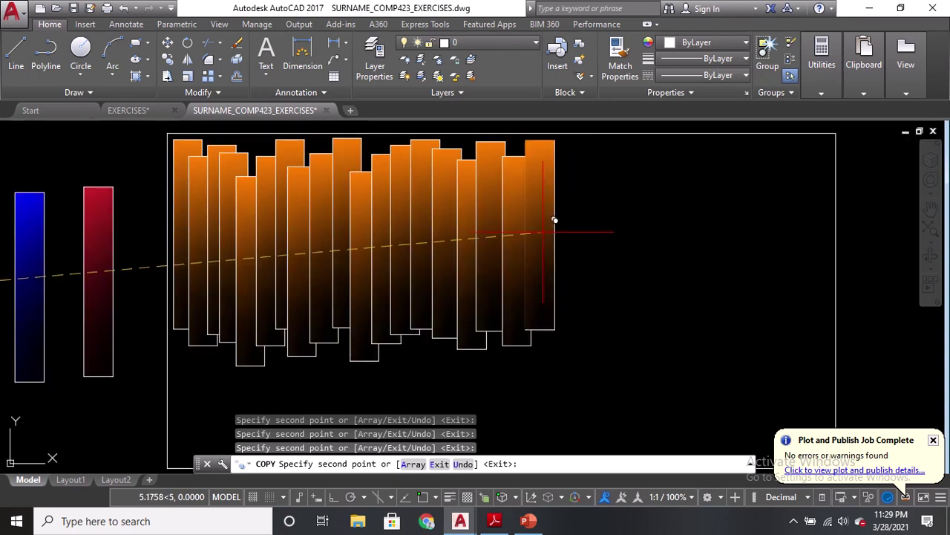
click(541, 230)
click(572, 248)
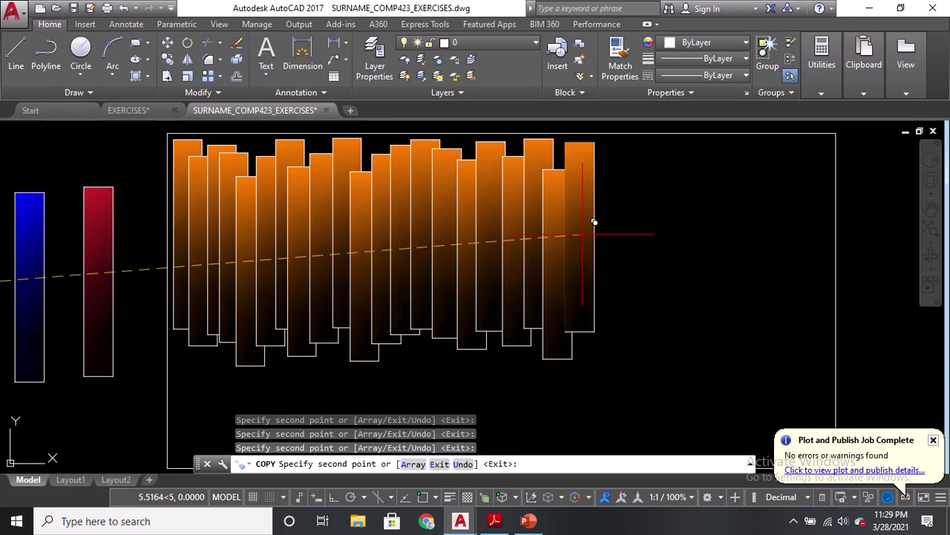
click(594, 222)
click(615, 236)
click(637, 219)
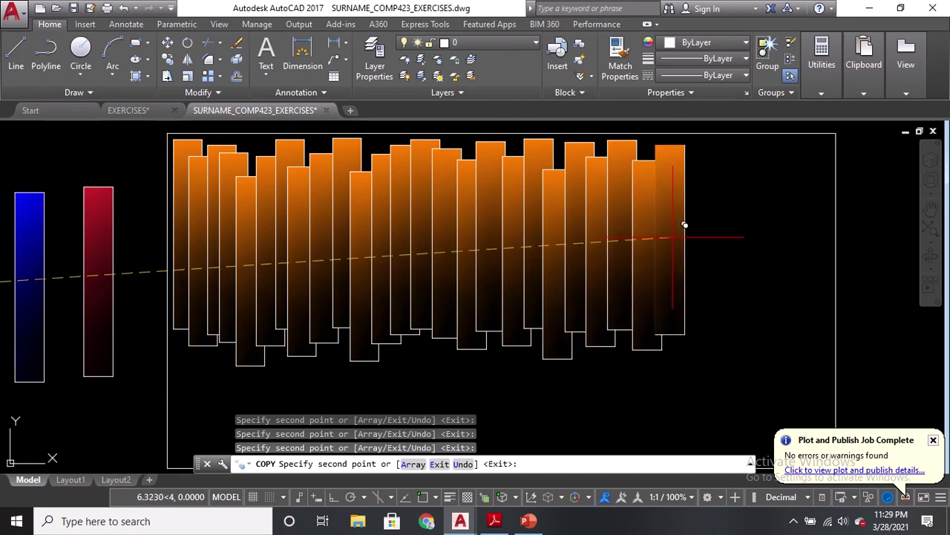
click(688, 222)
click(712, 236)
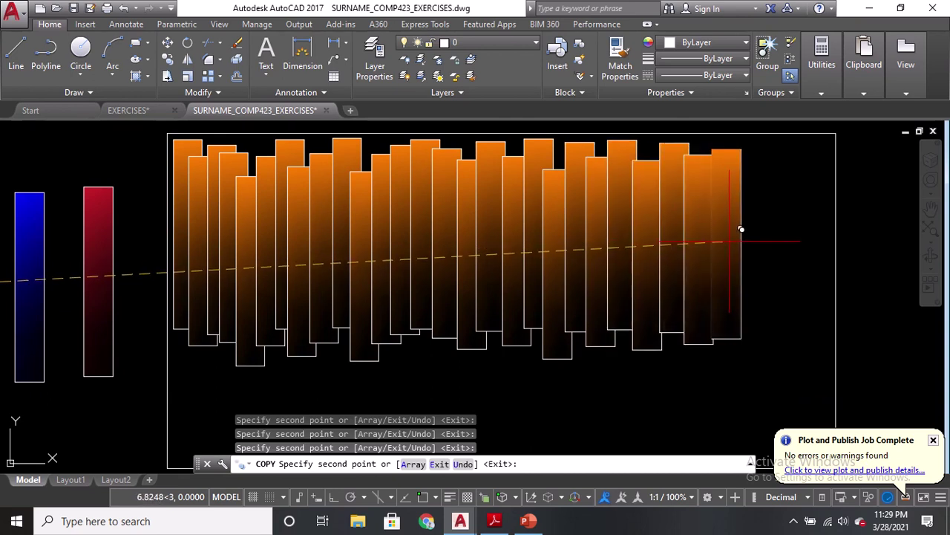
click(740, 221)
click(764, 225)
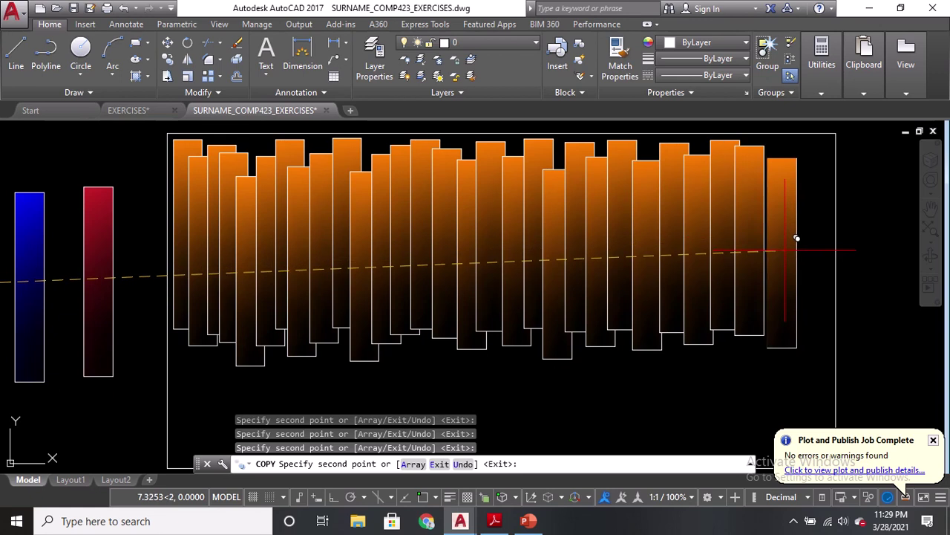
click(787, 237)
click(808, 221)
click(823, 235)
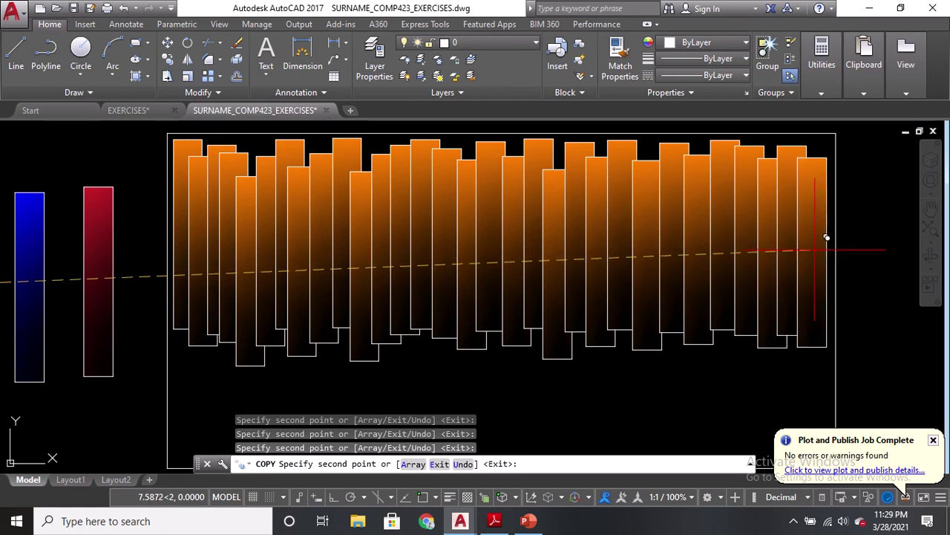
scroll(753, 233, down, 4)
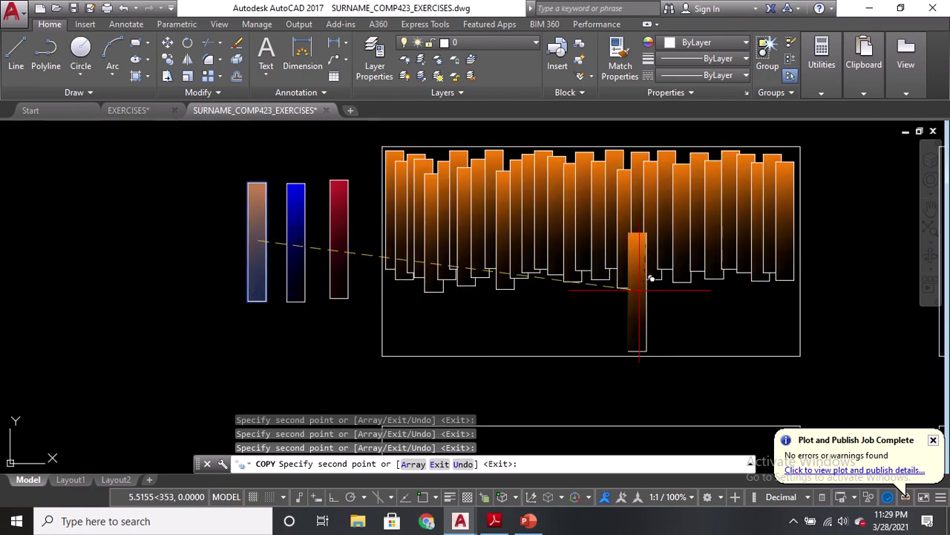
key(Escape)
Step: Copy the blue gradient bar with its outline, placing the first copy over the lower part of the leftmost orange bars
text(co)
key(Return)
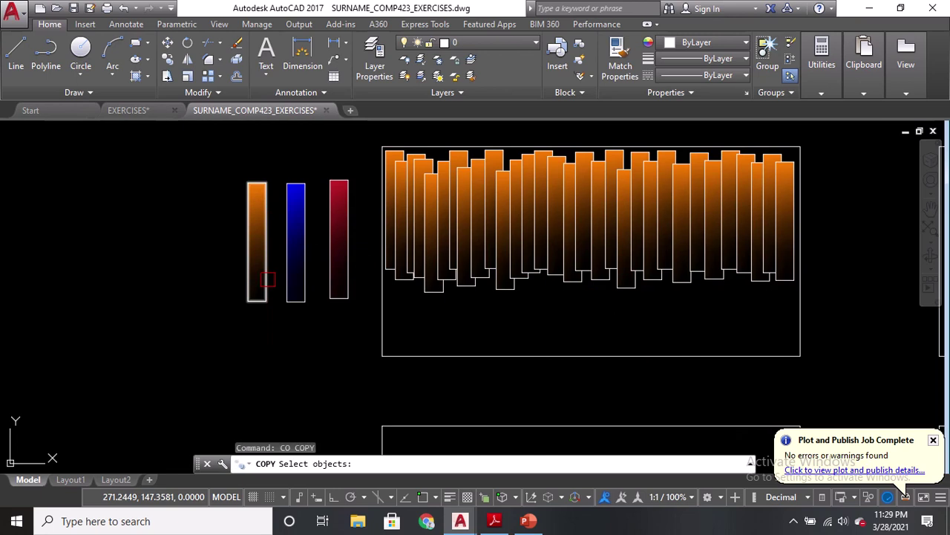
scroll(308, 335, up, 4)
click(332, 334)
scroll(332, 331, down, 3)
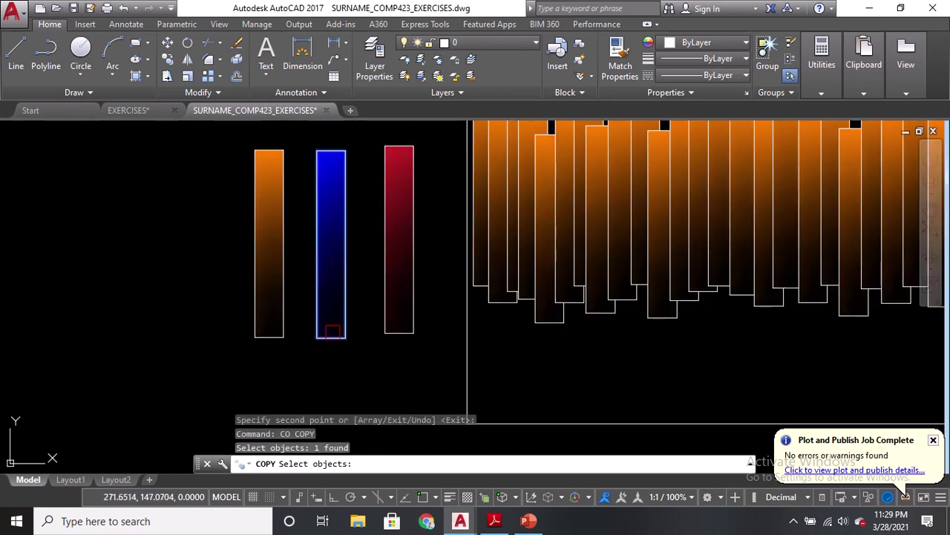
click(333, 254)
key(Return)
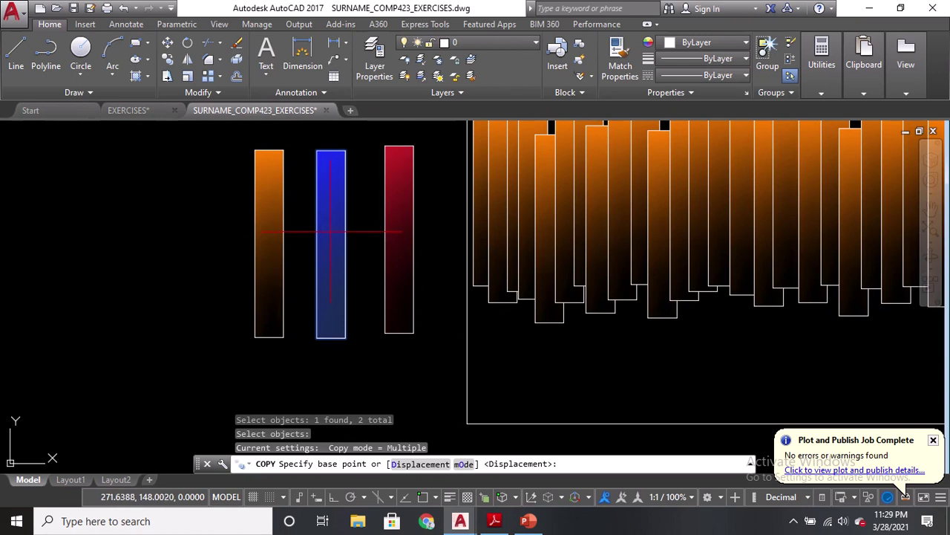
click(330, 232)
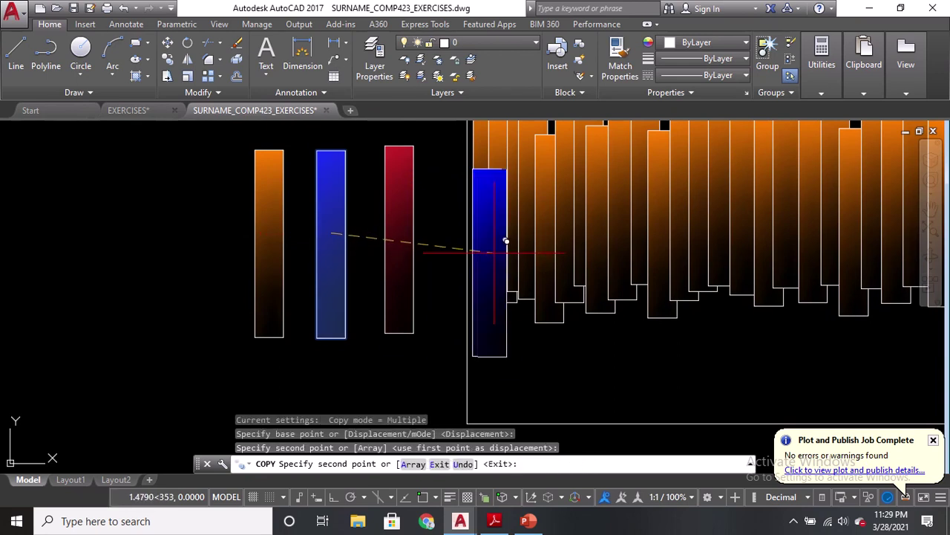
Step: Place overlapping blue bar copies at staggered heights across the panel's lower part to its right edge, and end the copying
click(506, 273)
click(525, 293)
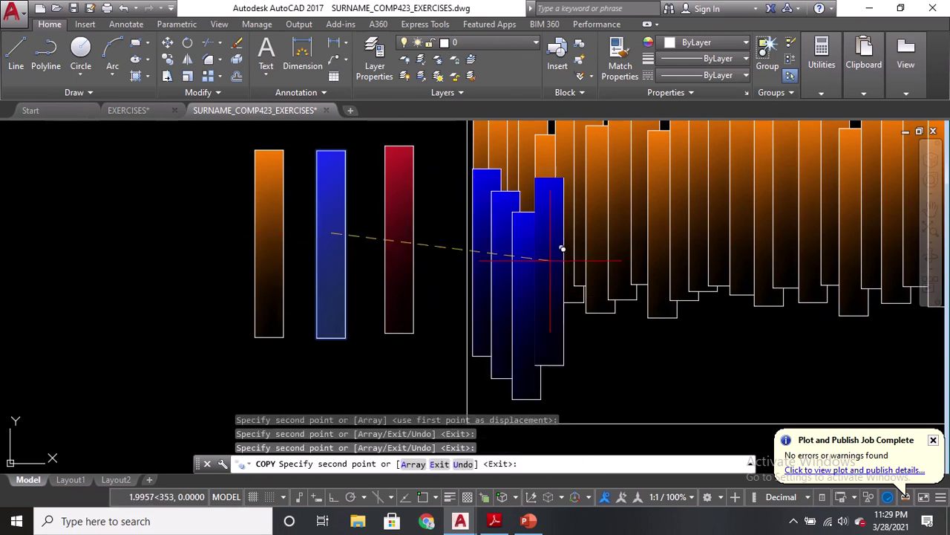
click(549, 260)
click(584, 242)
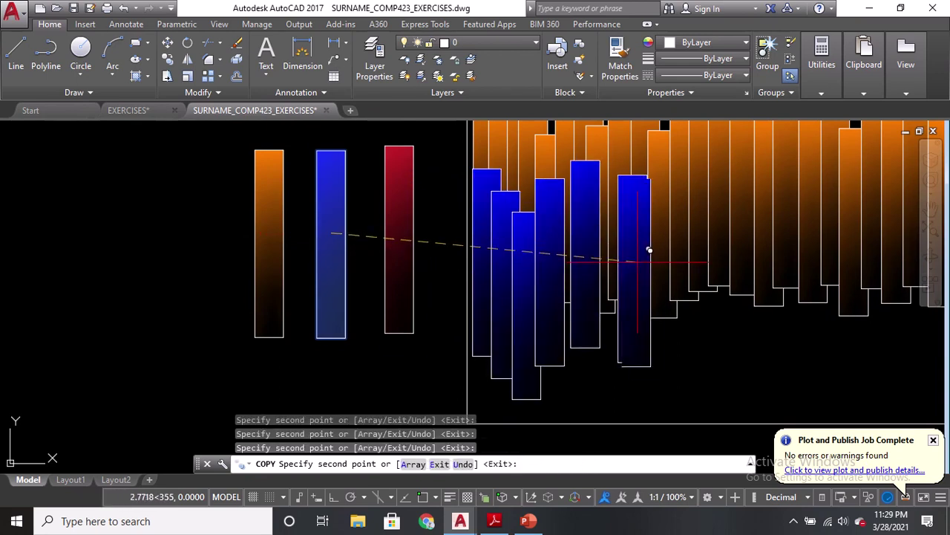
click(605, 295)
click(568, 300)
middle_drag(637, 281, 518, 276)
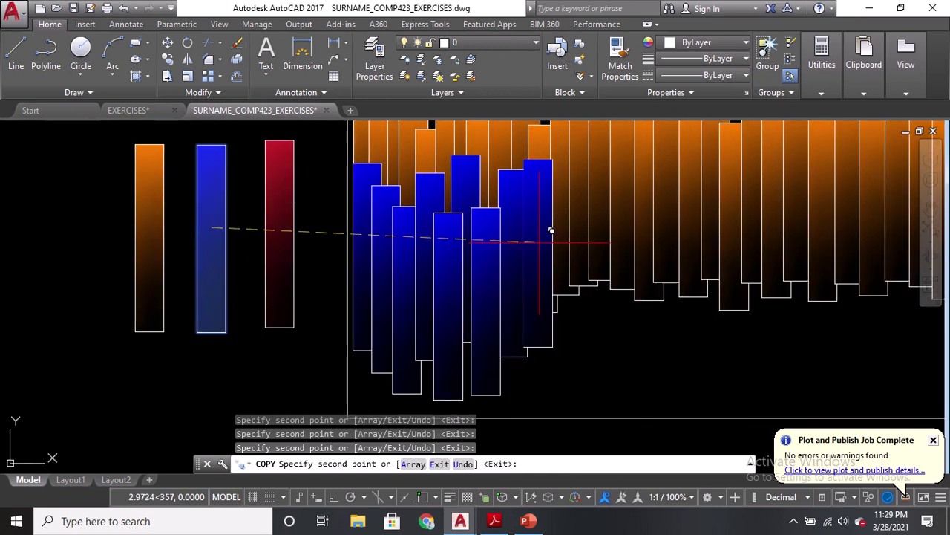
click(552, 222)
click(577, 257)
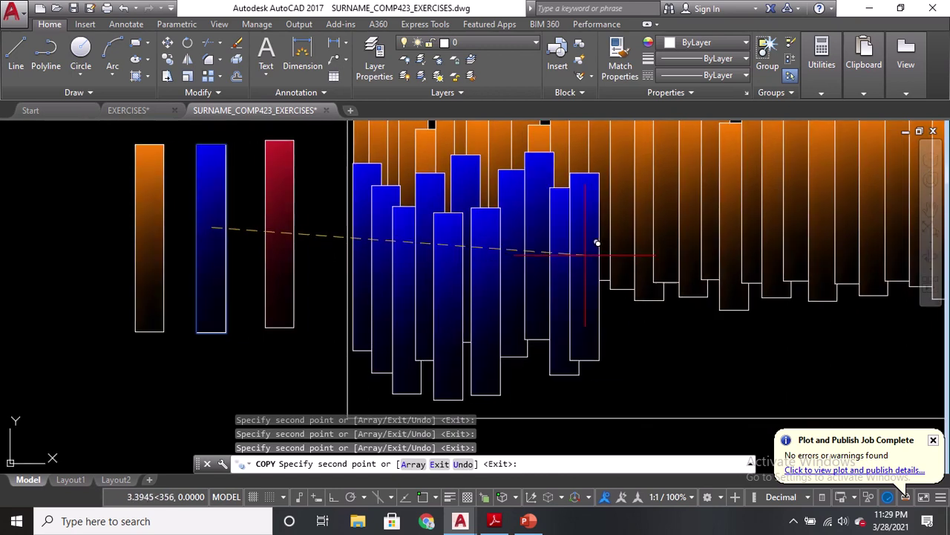
click(597, 243)
click(622, 263)
click(640, 246)
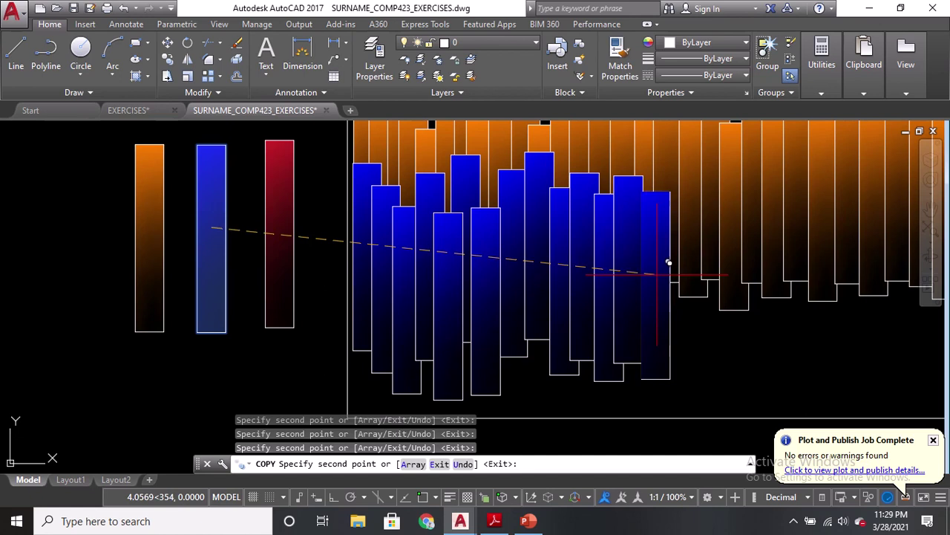
click(658, 275)
click(687, 261)
click(713, 224)
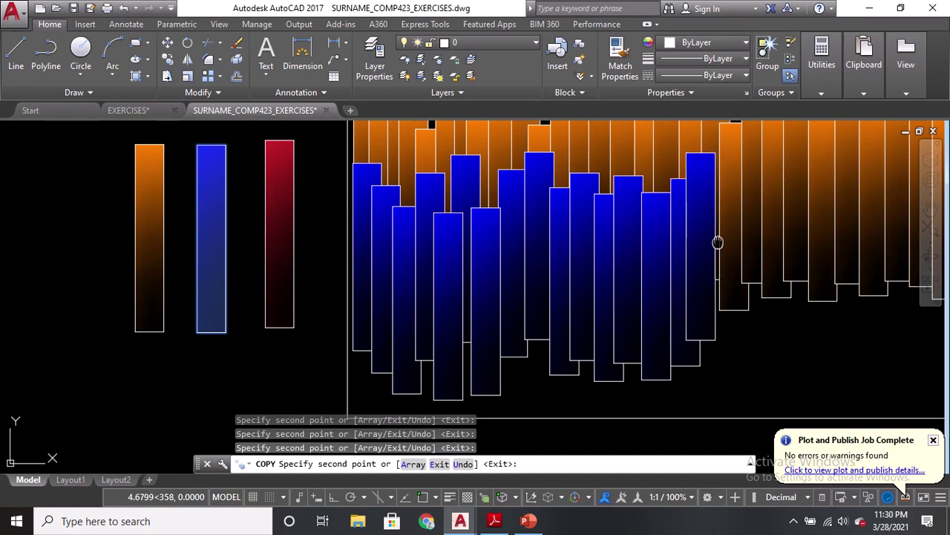
middle_drag(718, 239, 588, 229)
click(605, 246)
click(620, 276)
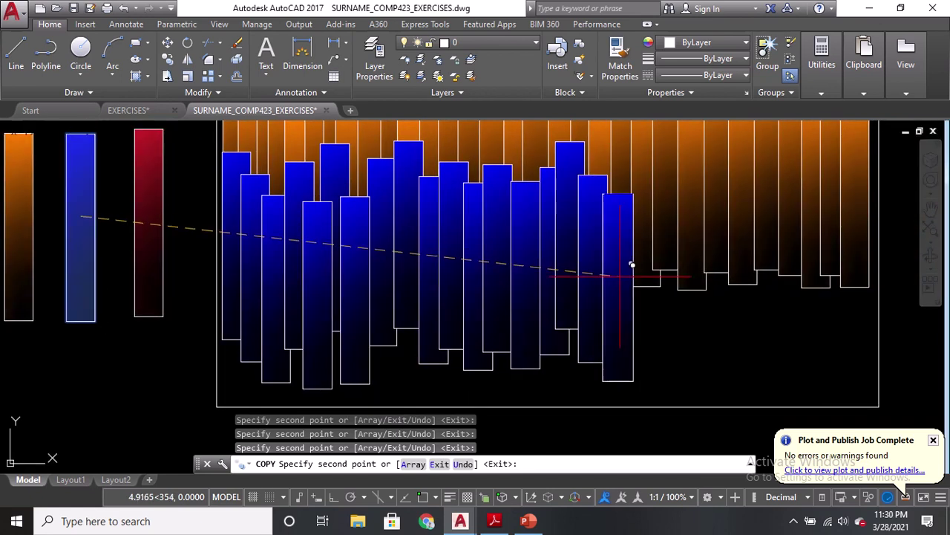
click(637, 229)
click(661, 249)
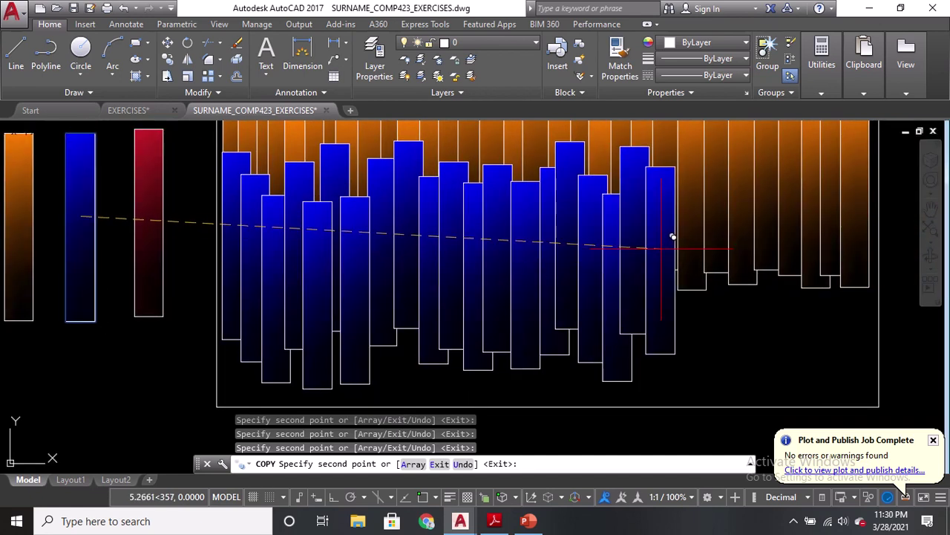
click(684, 287)
click(706, 267)
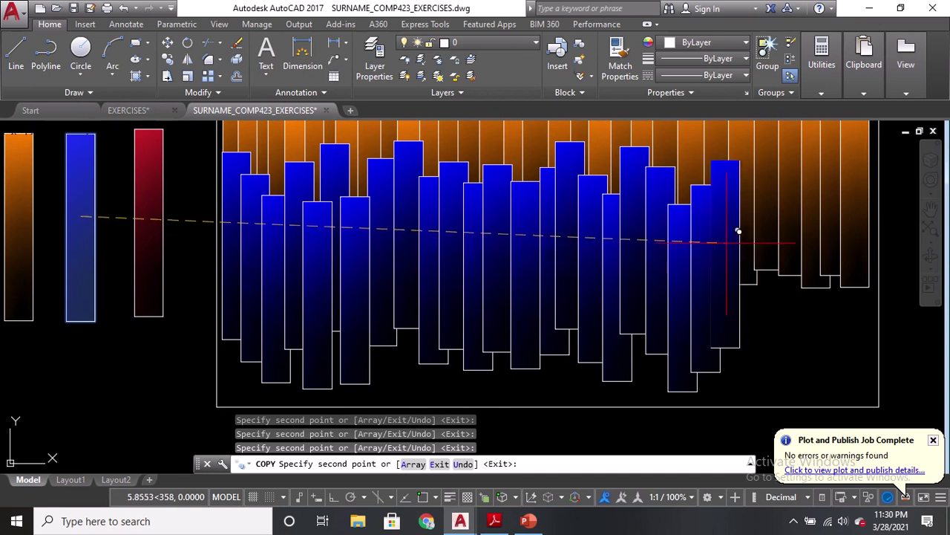
click(726, 242)
click(750, 264)
click(771, 251)
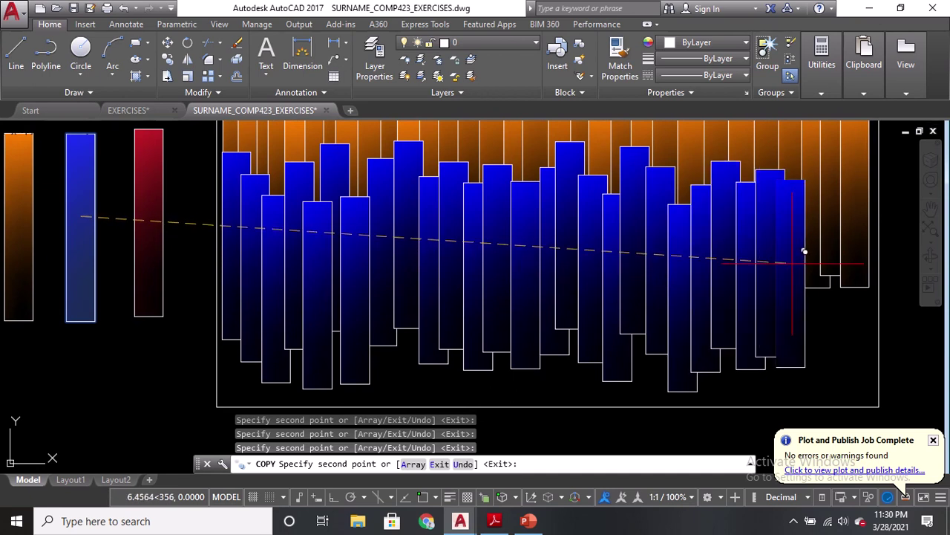
click(794, 265)
click(822, 237)
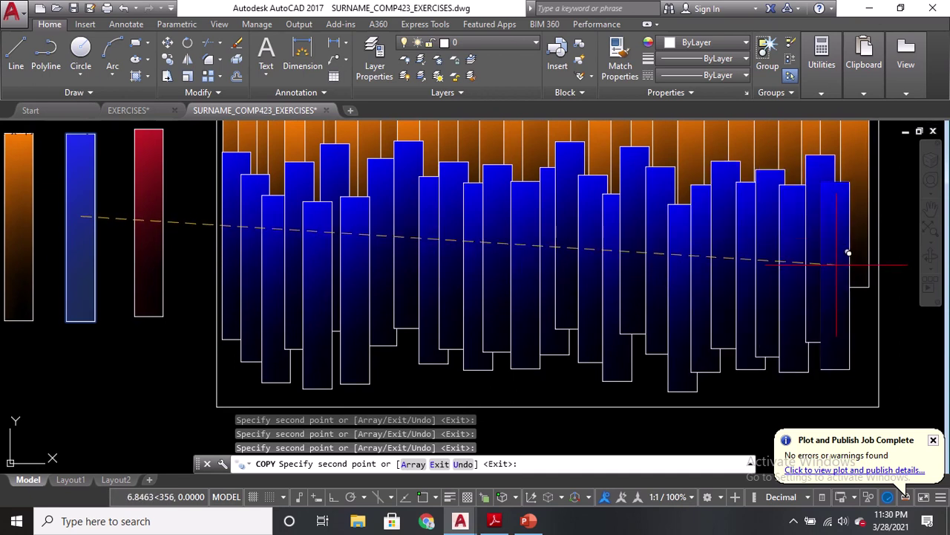
click(843, 276)
key(Return)
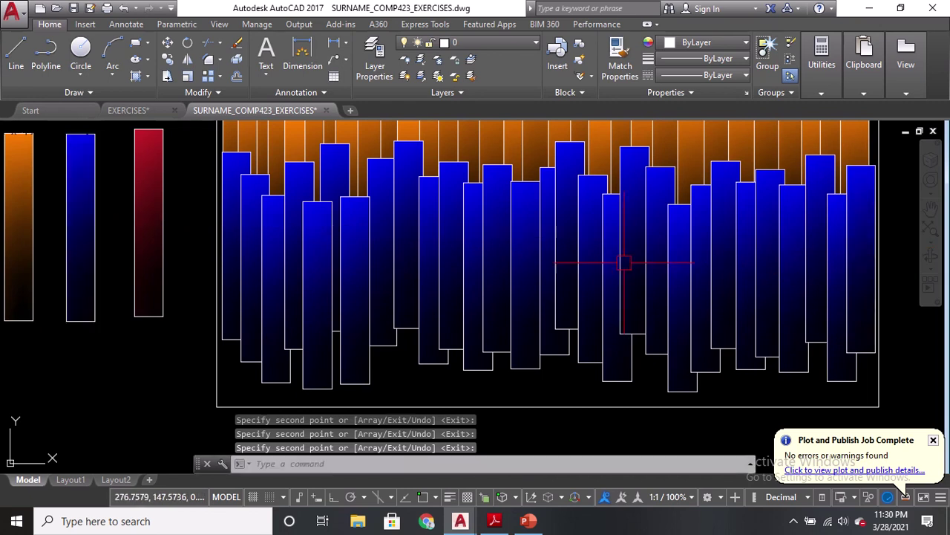
scroll(616, 266, down, 2)
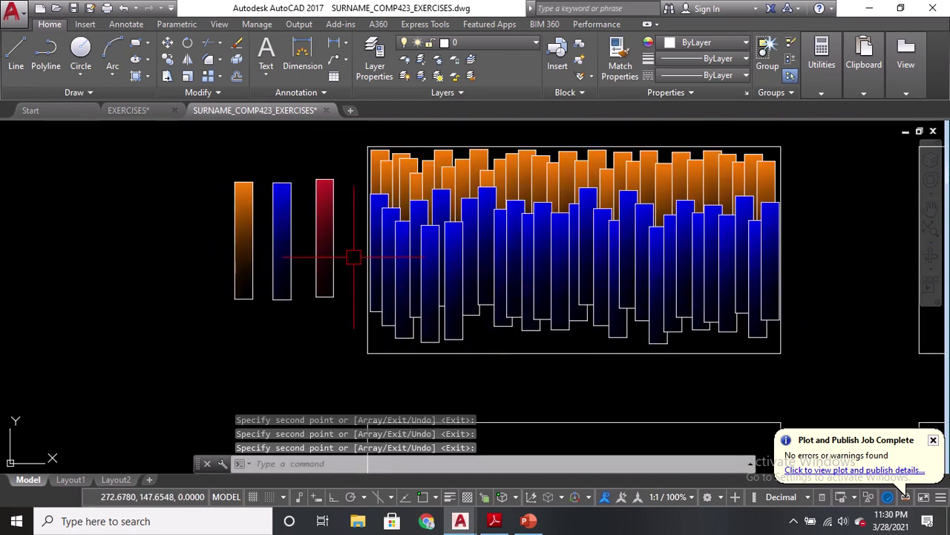
Step: Copy the red gradient bar with its outline, placing the first copy over the lower part of the leftmost blue bars
text(co)
key(Return)
scroll(338, 292, up, 2)
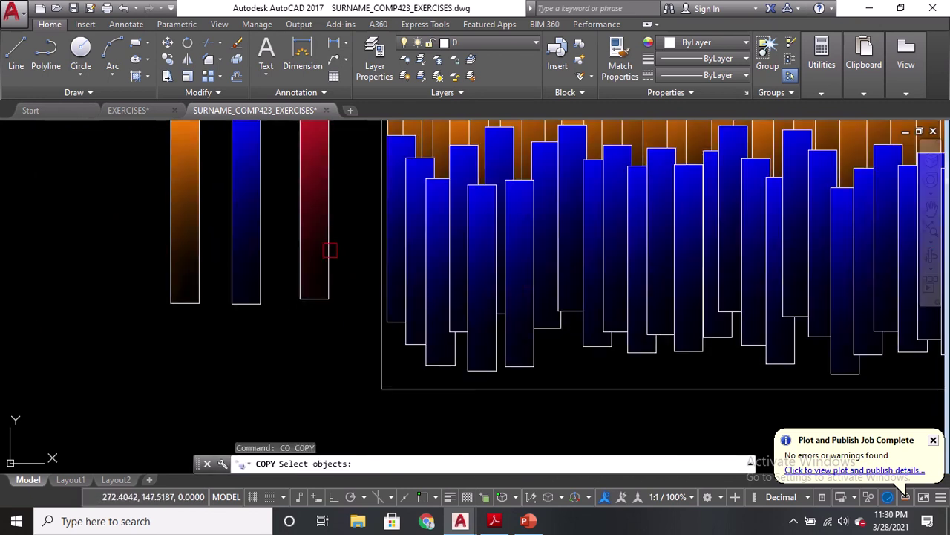
click(328, 250)
middle_drag(317, 204, 322, 239)
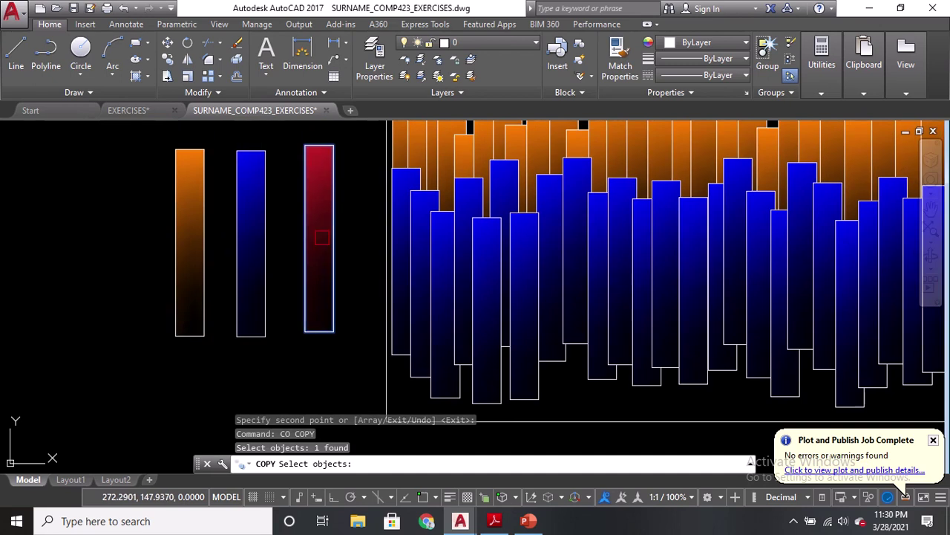
click(320, 229)
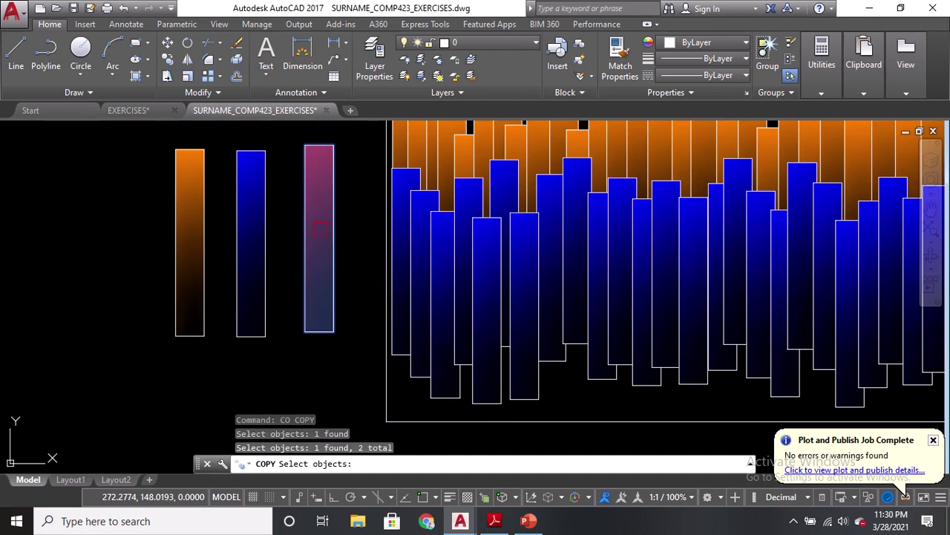
key(Return)
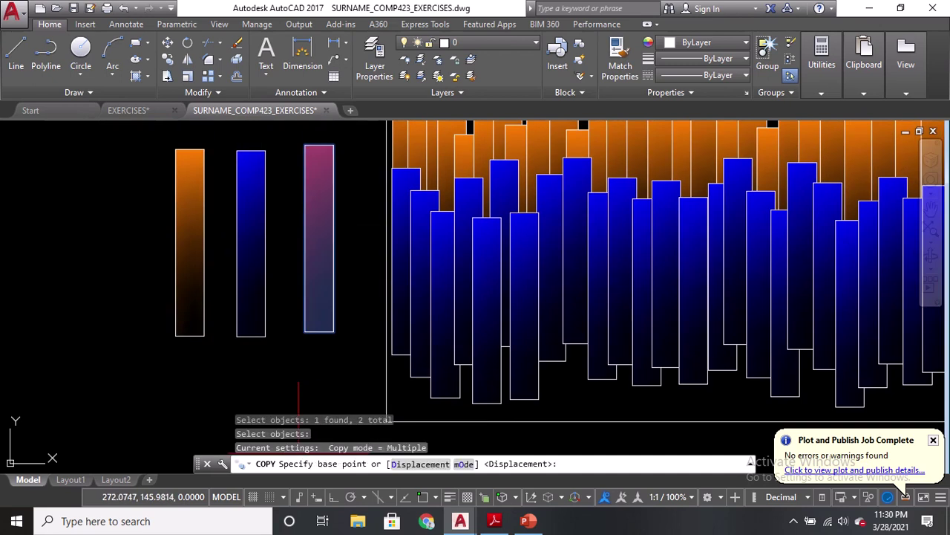
click(324, 227)
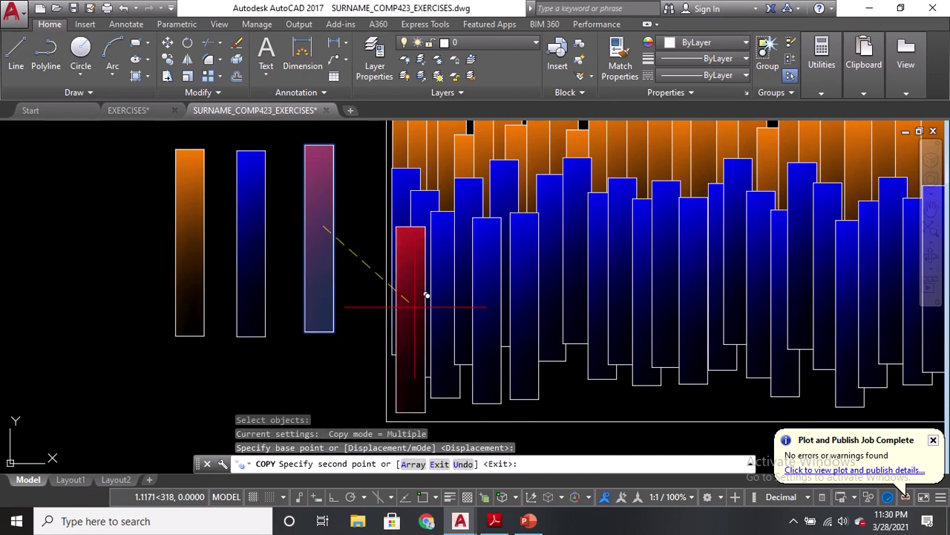
click(414, 306)
Step: Place overlapping red bar copies at staggered heights along the panel's bottom part to its right edge, and end the copying
click(435, 312)
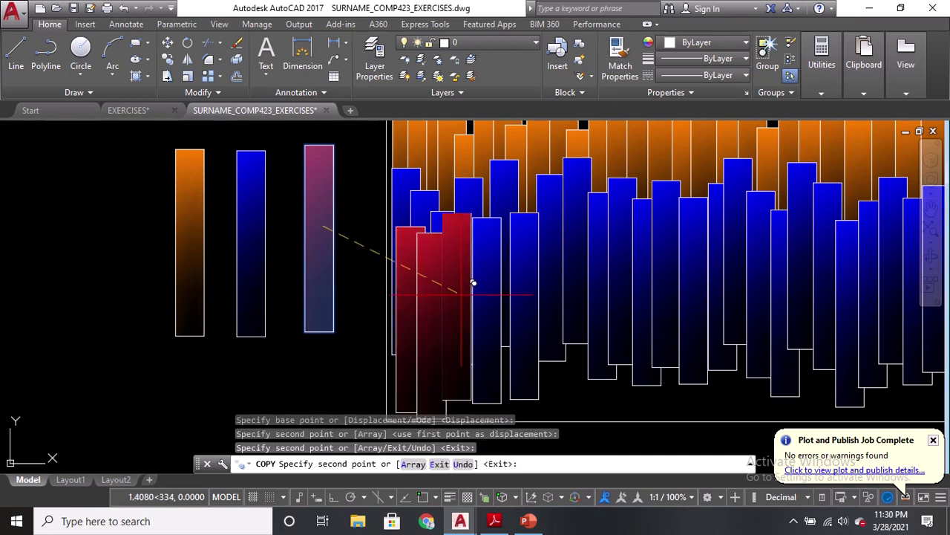
click(471, 307)
click(510, 310)
middle_drag(510, 310, 456, 222)
click(492, 220)
click(515, 220)
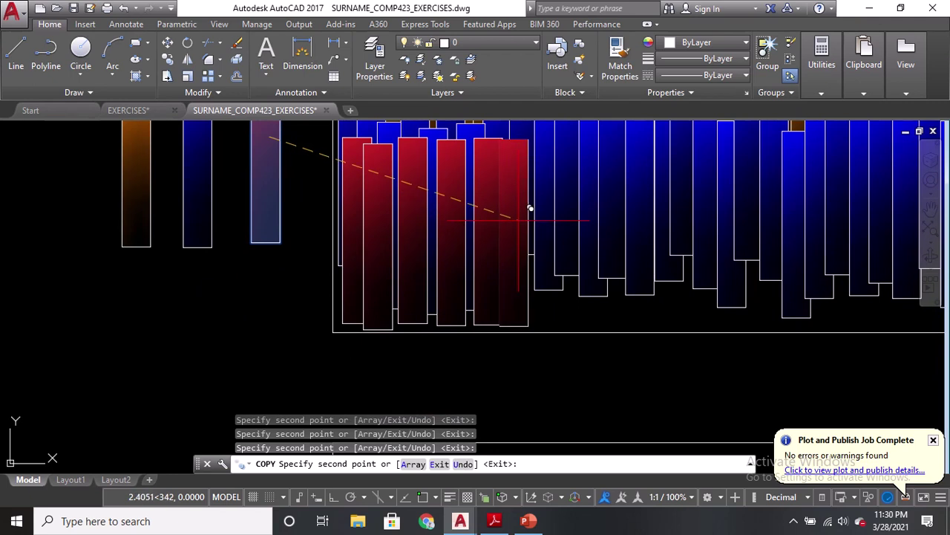
mouse_move(535, 202)
middle_down()
mouse_move(531, 227)
mouse_move(497, 277)
middle_up()
click(534, 209)
click(515, 273)
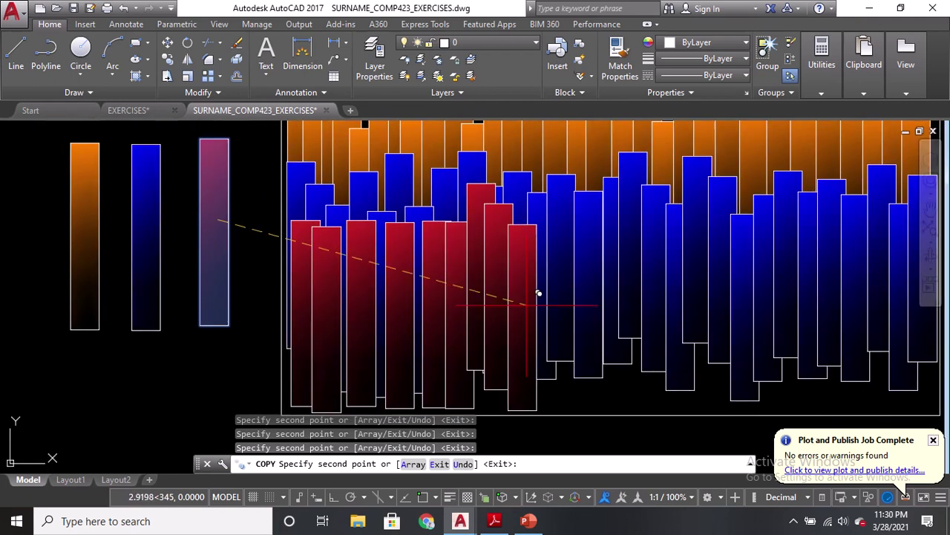
click(527, 305)
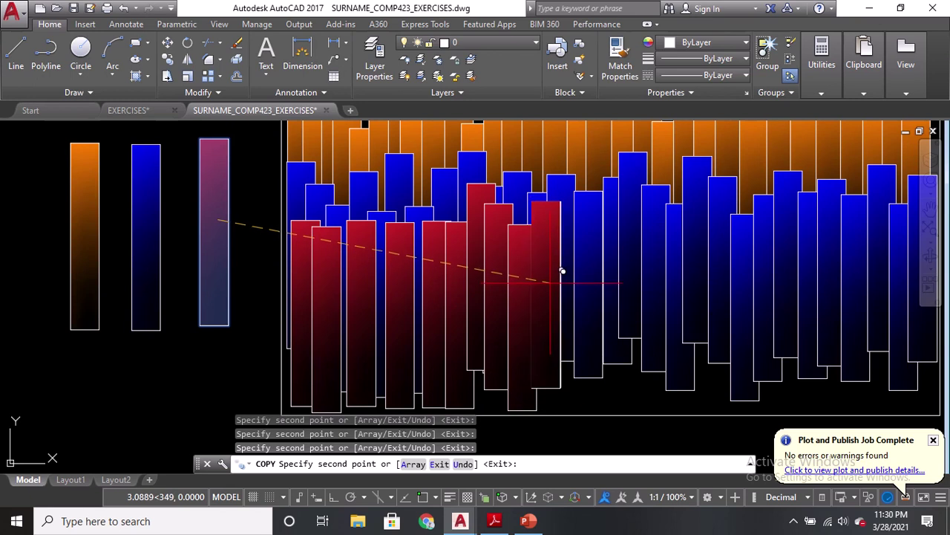
click(581, 270)
click(606, 264)
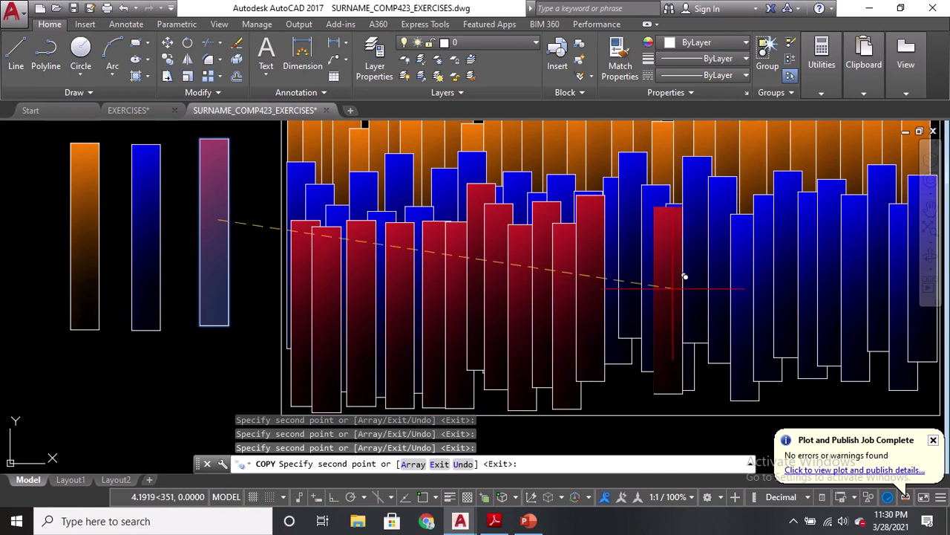
middle_drag(684, 277, 598, 277)
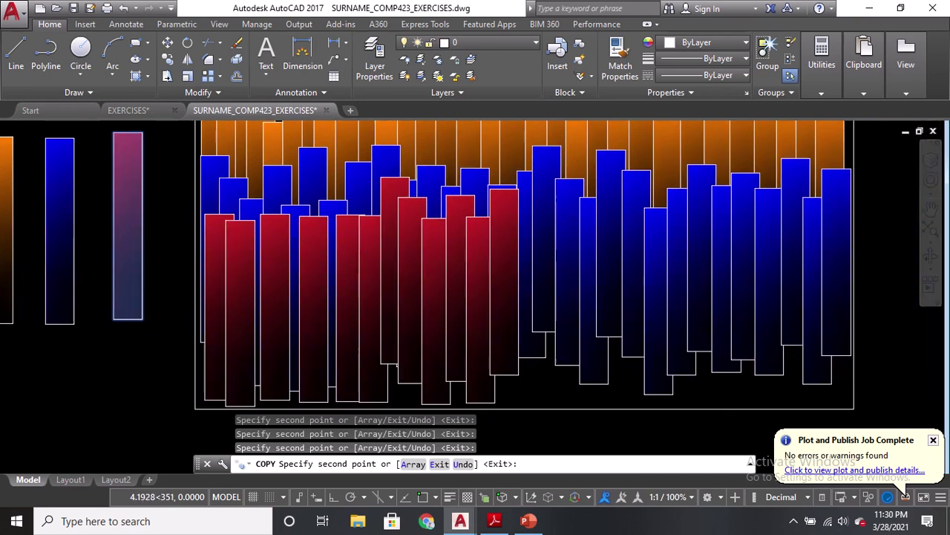
click(538, 280)
click(564, 255)
click(583, 273)
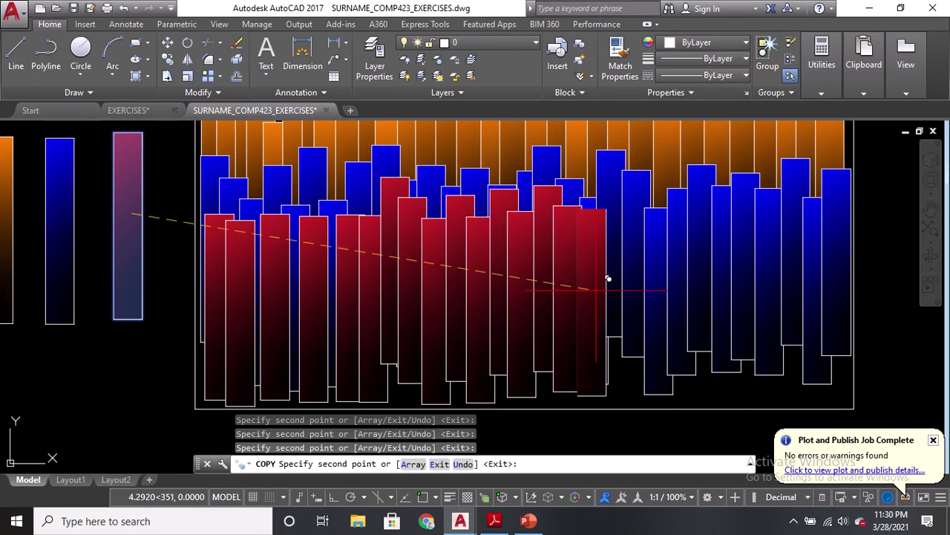
click(629, 268)
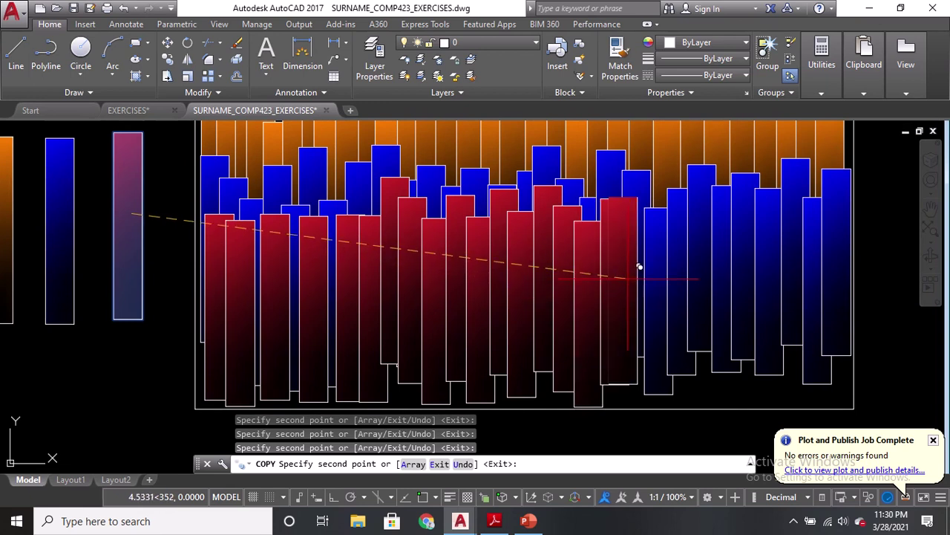
click(646, 294)
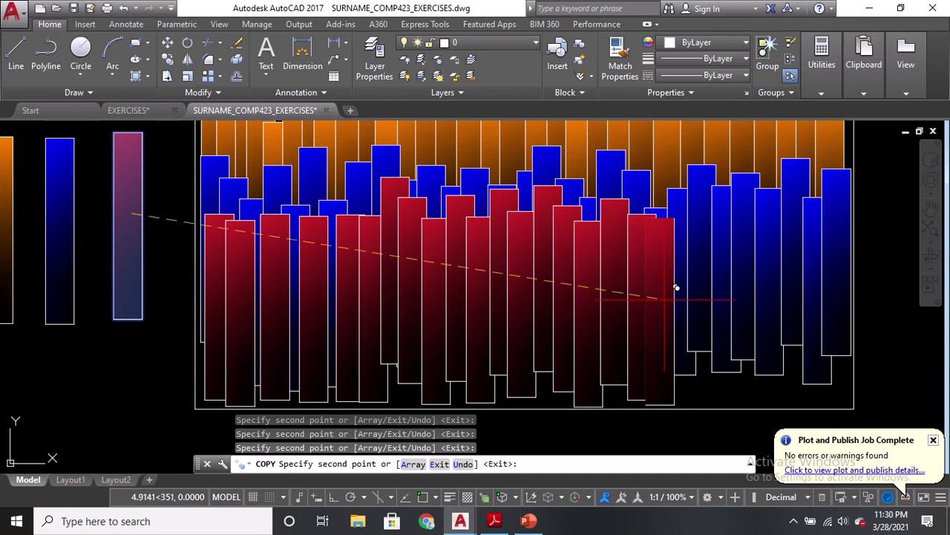
click(683, 291)
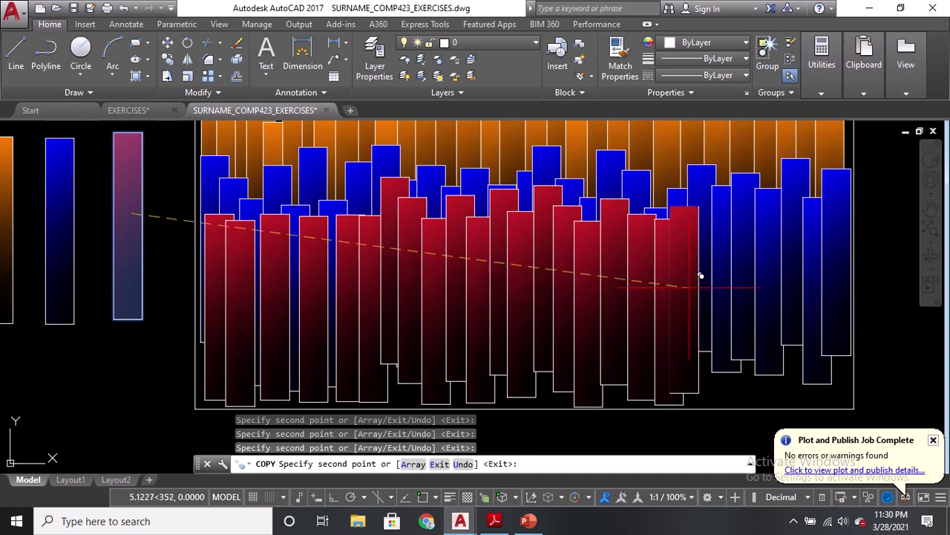
click(704, 274)
click(729, 288)
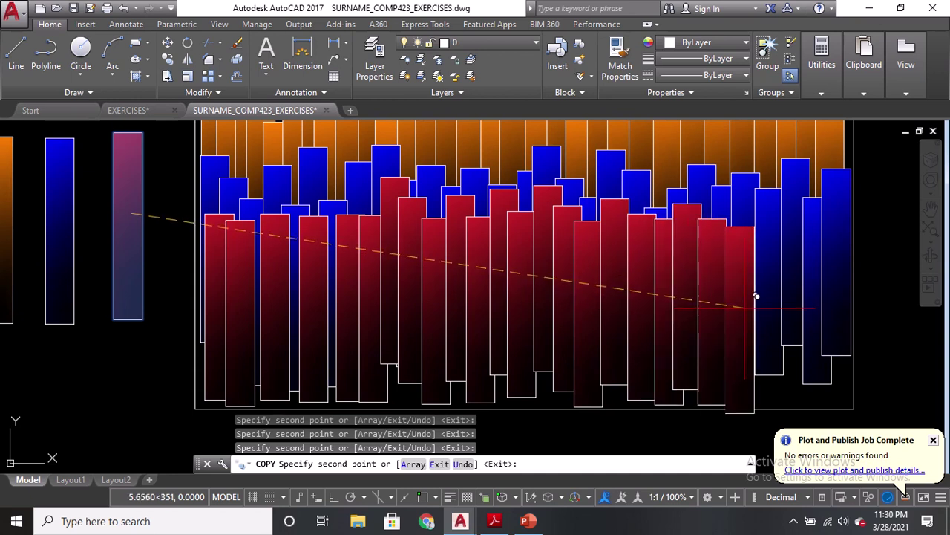
click(755, 260)
click(775, 271)
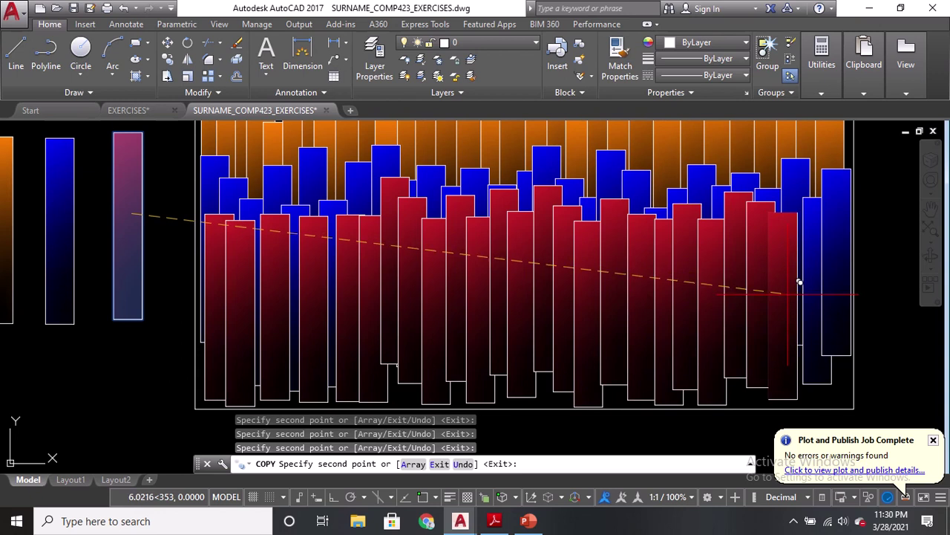
click(799, 282)
click(822, 265)
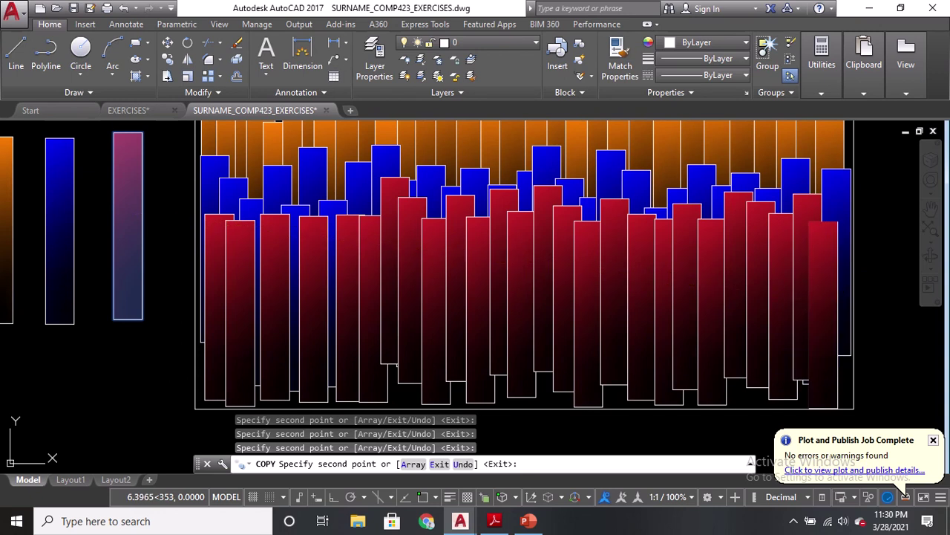
click(850, 264)
key(Return)
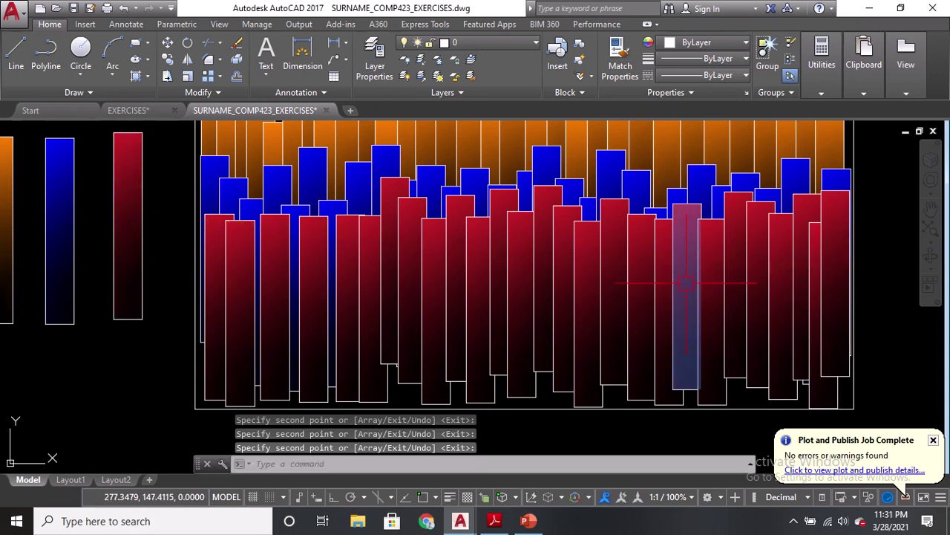
Step: Look over the filled bars panel, and examine the overlapping-rectangles panel in COMP423_MODULE01.pdf in Adobe Reader before returning to AutoCAD
scroll(687, 282, down, 2)
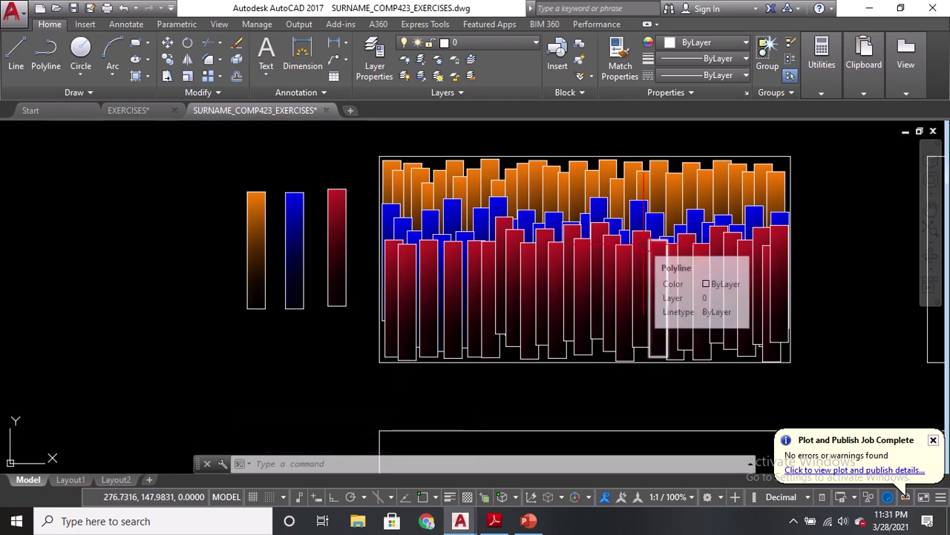
scroll(568, 180, up, 2)
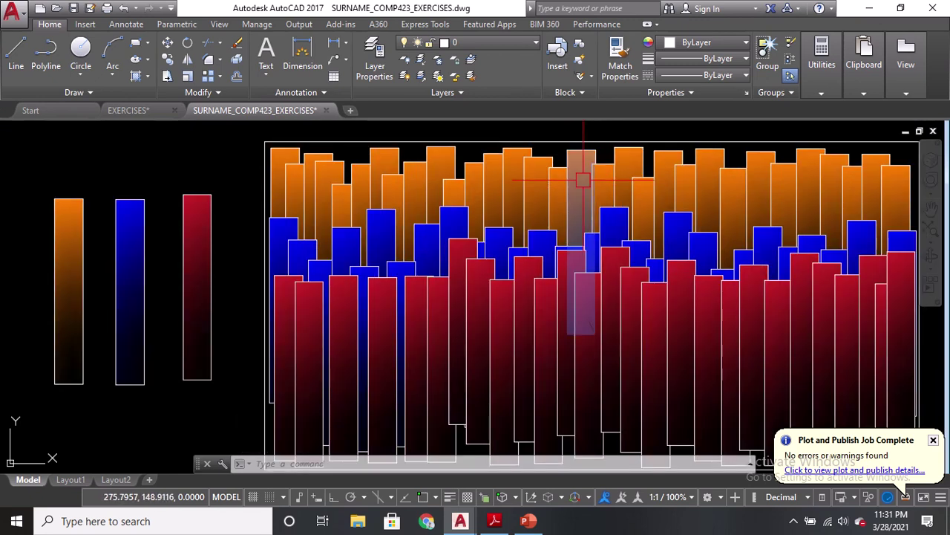
mouse_move(583, 180)
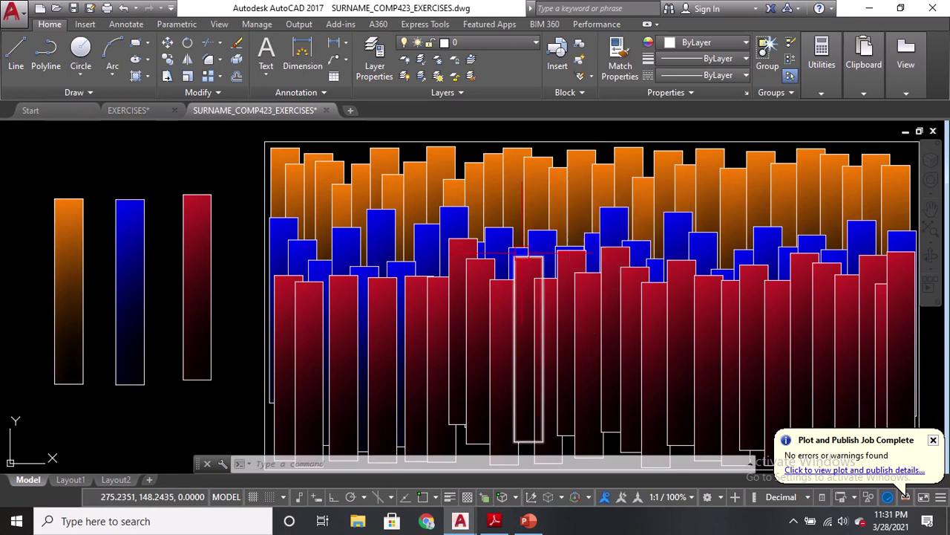
middle_drag(557, 304, 497, 290)
scroll(499, 291, down, 2)
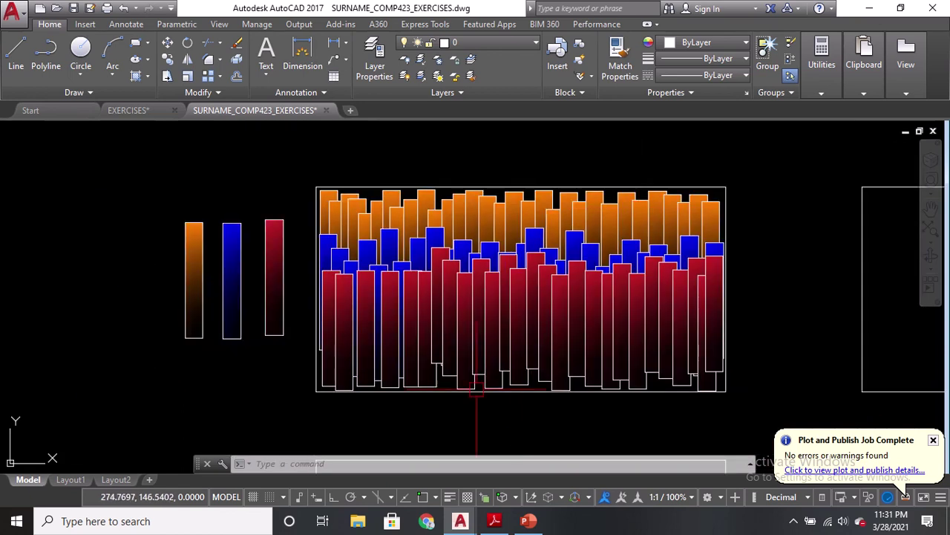
mouse_move(476, 389)
middle_down()
mouse_move(490, 329)
mouse_move(487, 130)
middle_up()
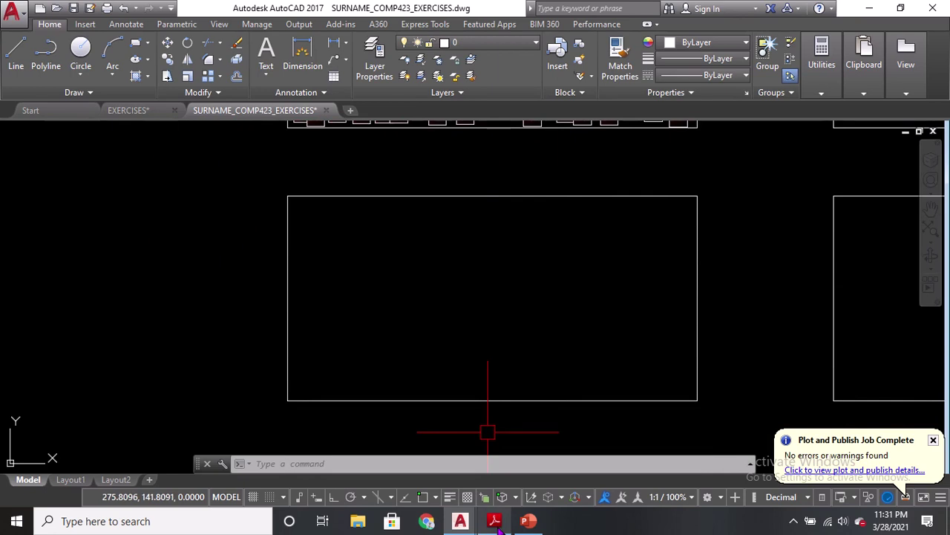
click(495, 521)
scroll(476, 275, down, 3)
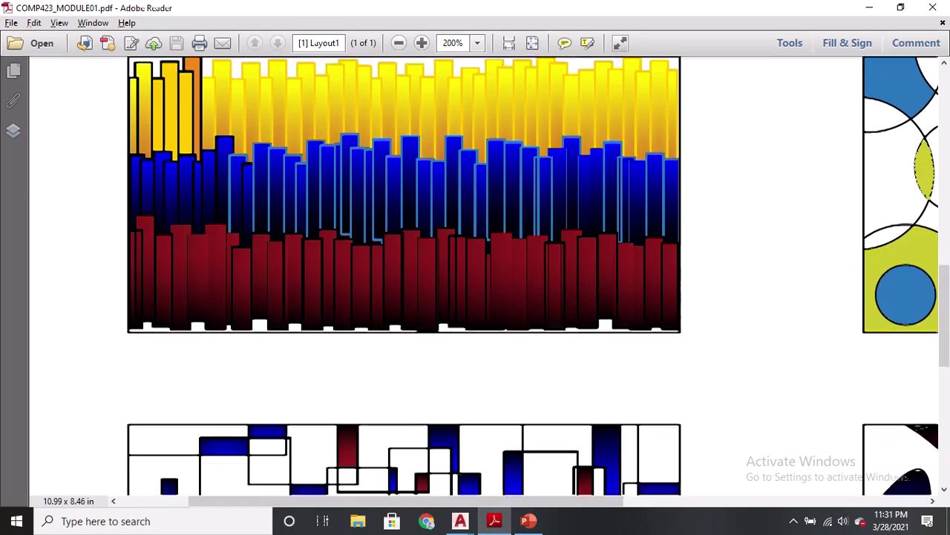
scroll(440, 335, down, 5)
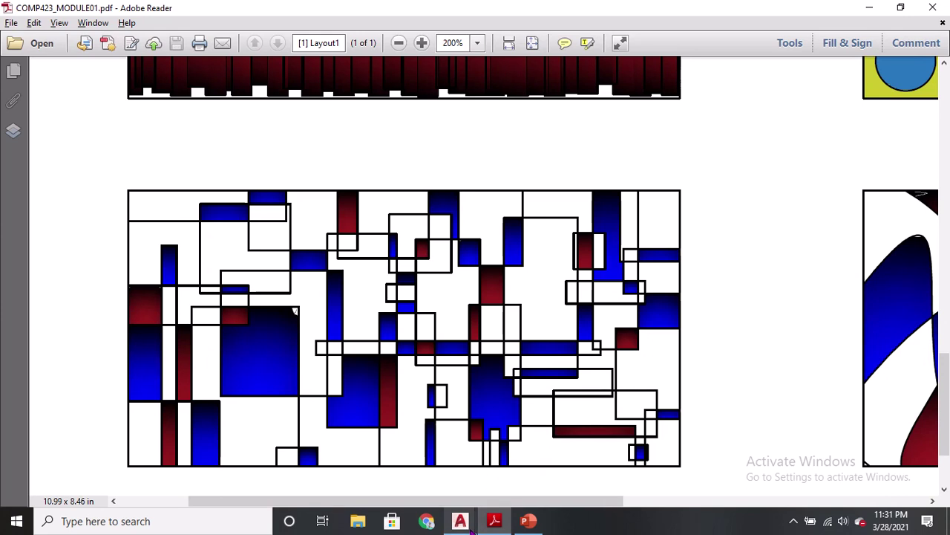
mouse_move(463, 522)
click(541, 451)
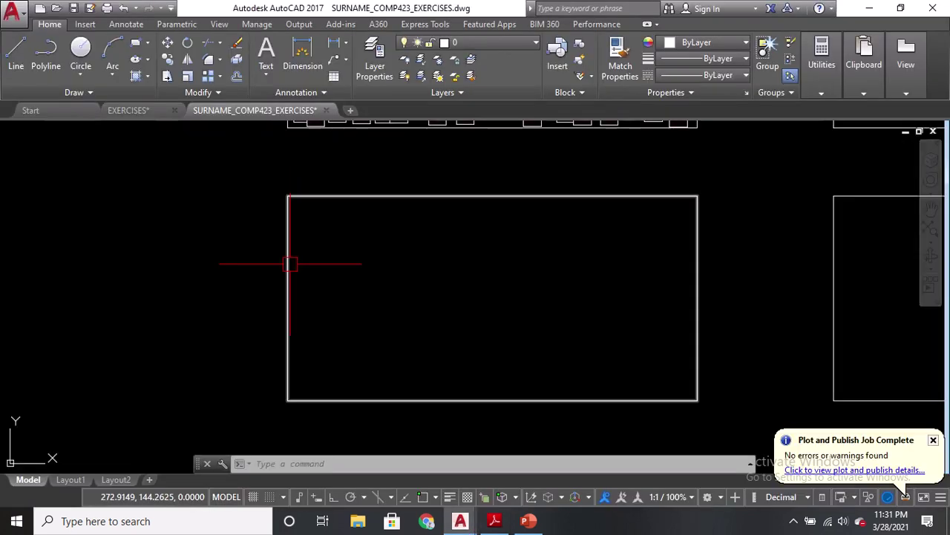
Step: Draw a rectangle slightly wider than tall near the middle of the empty panel below the bars panel
text(R)
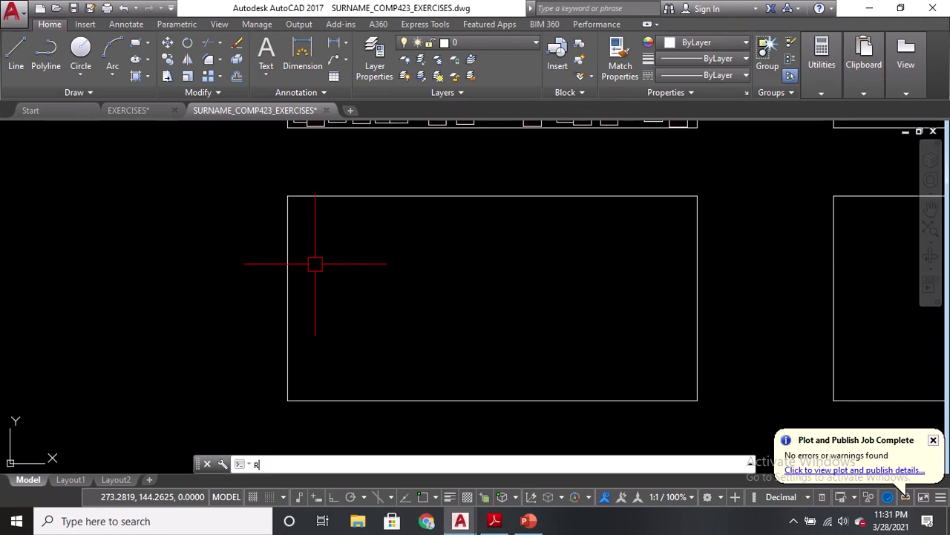
text(EC)
key(Return)
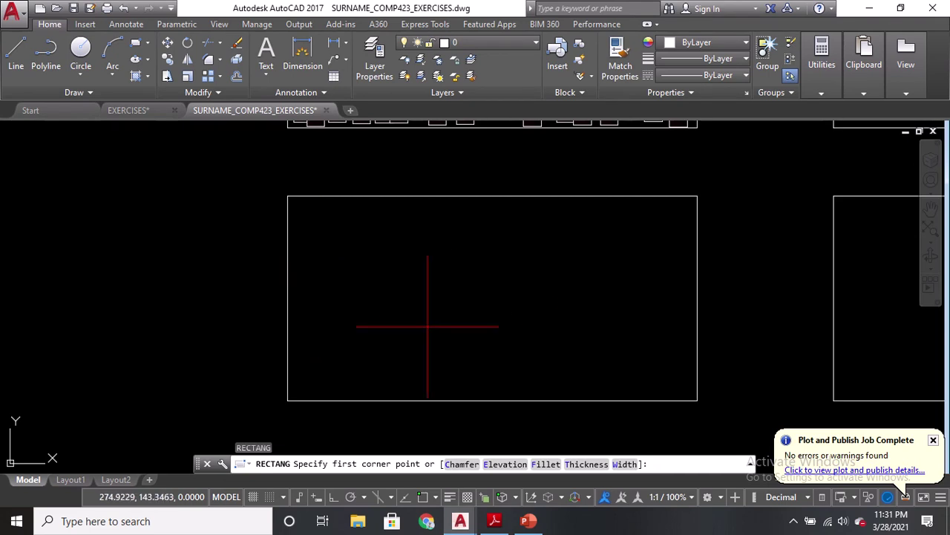
key(ctrl)
click(427, 326)
click(509, 259)
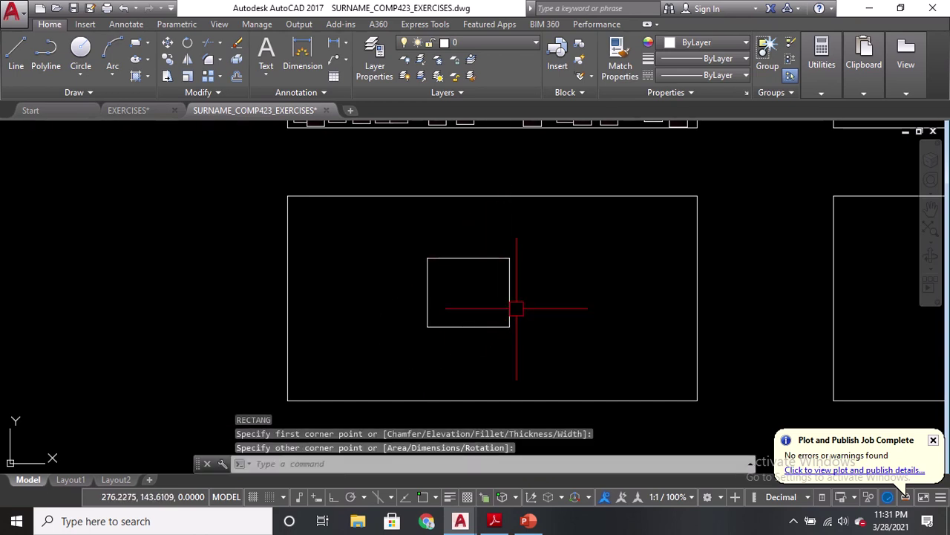
Step: Draw a second, flatter rectangle overlapping the lower-right corner of the first one
text(REC)
key(Return)
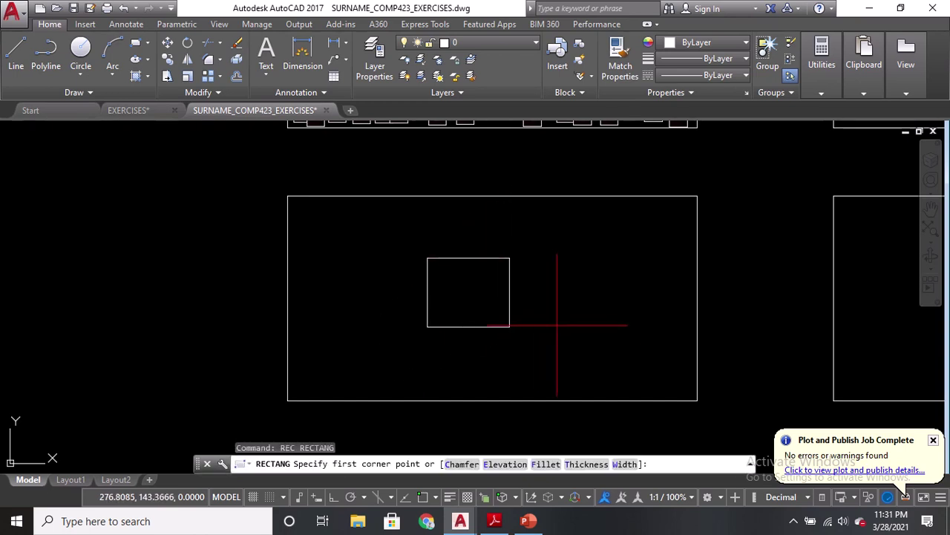
click(566, 343)
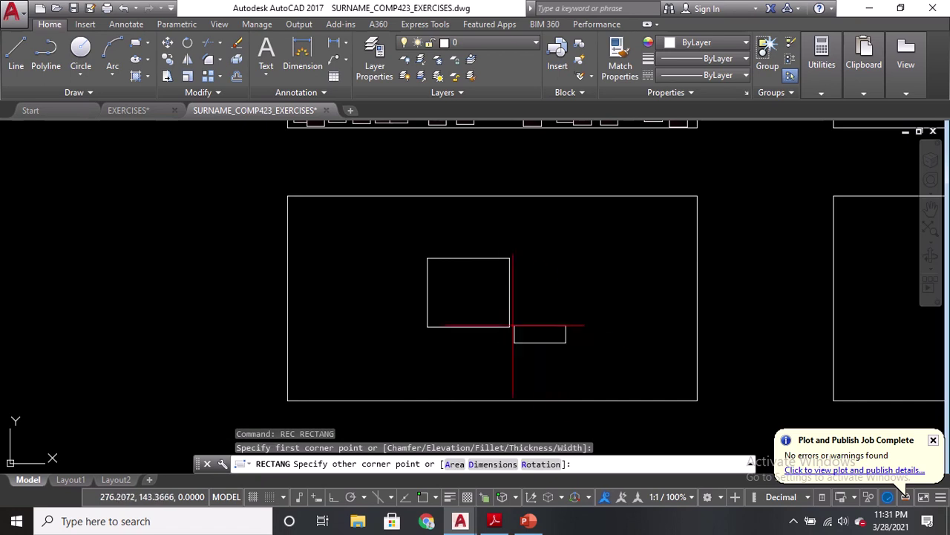
click(482, 298)
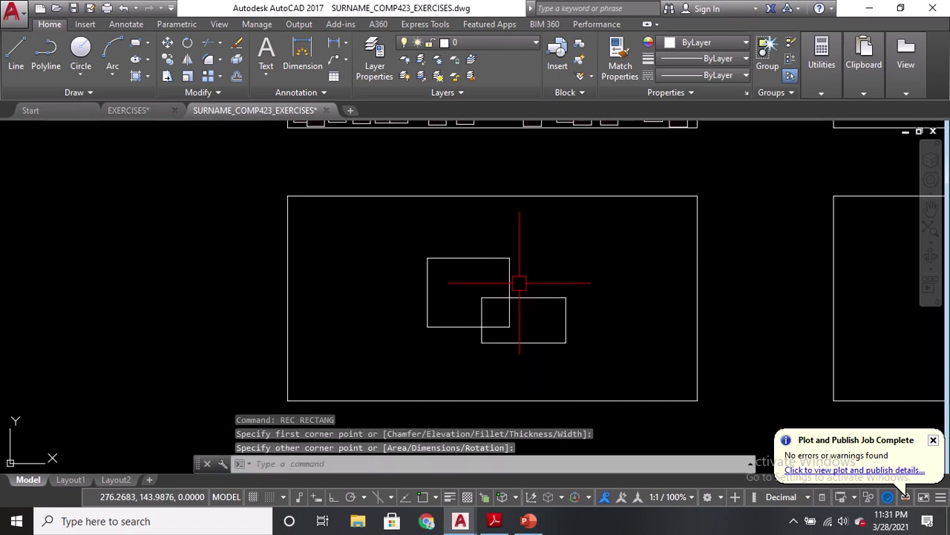
Step: Draw a tall narrow rectangle rising from inside the flat rectangle, and a long wide rectangle across the upper middle of the panel
text(REC)
key(Return)
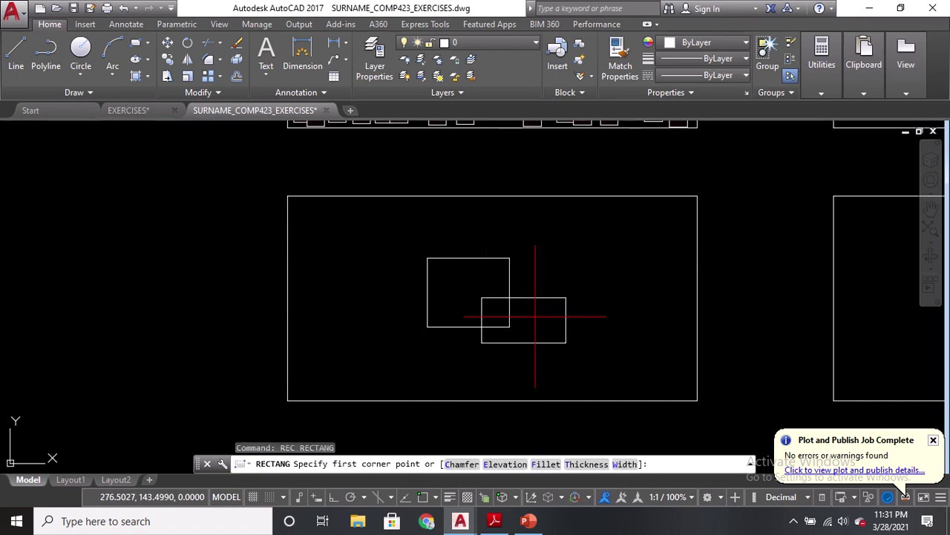
click(535, 316)
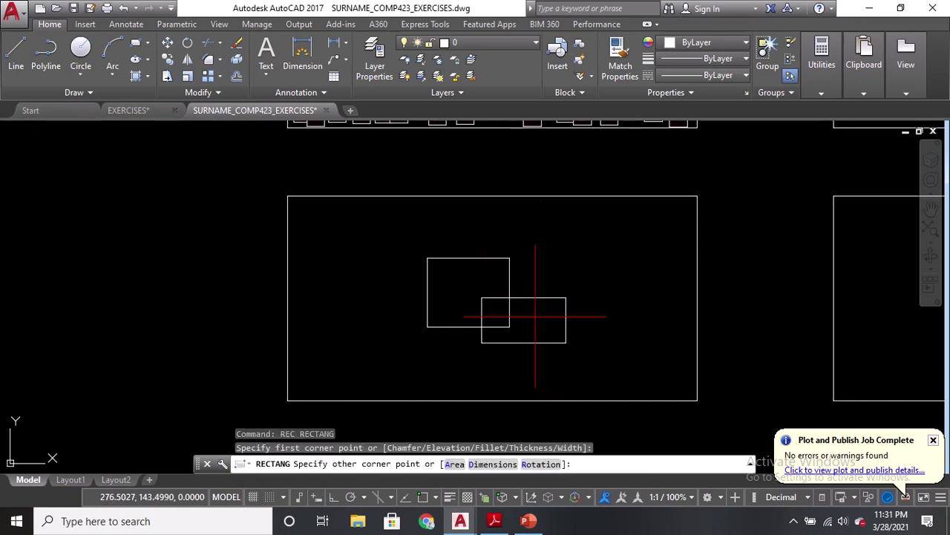
click(549, 208)
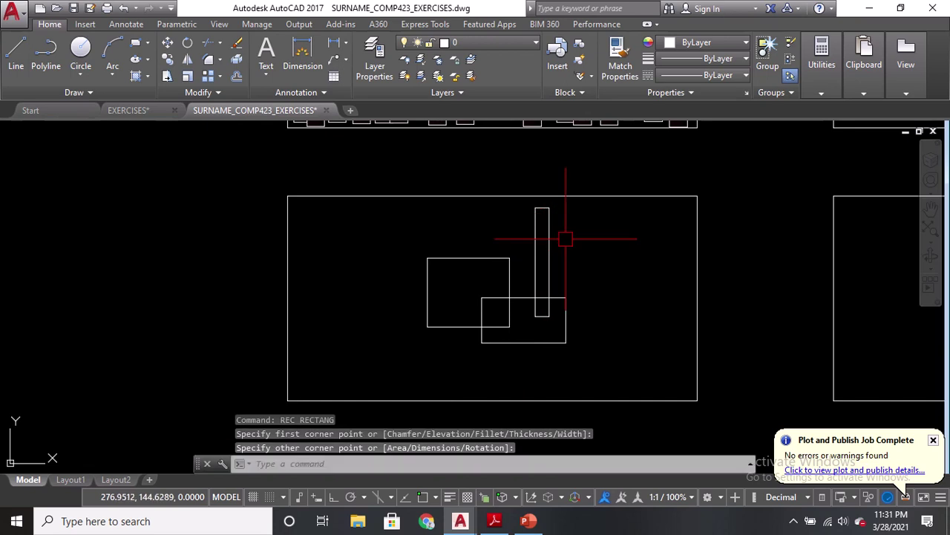
key(Return)
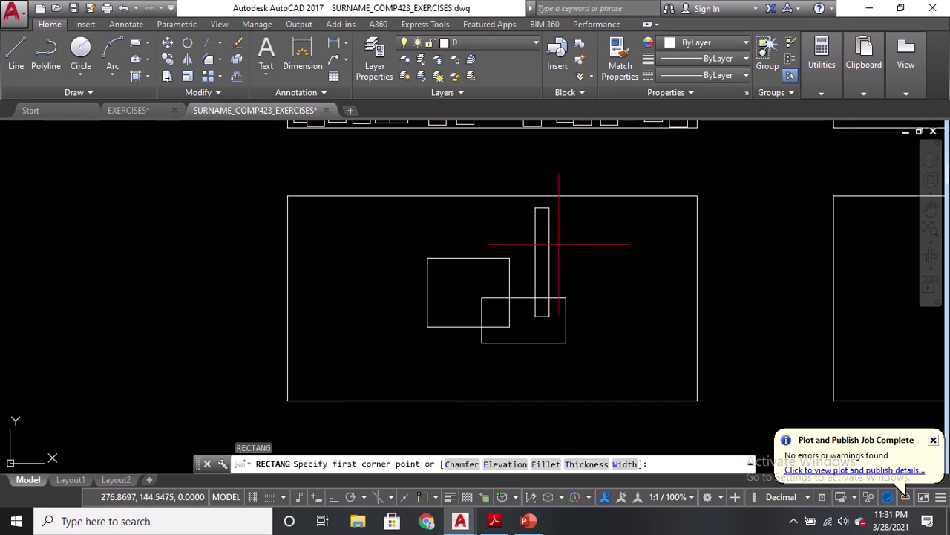
click(417, 241)
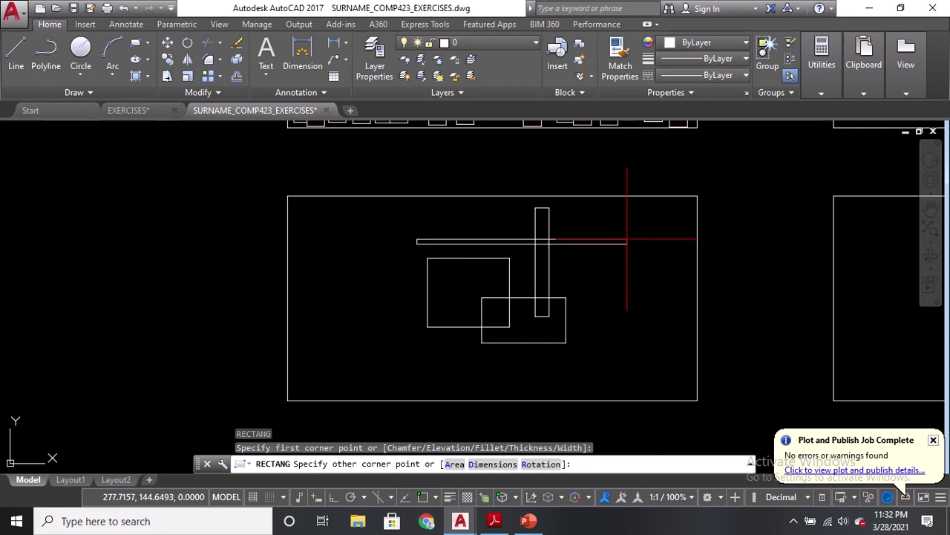
click(647, 306)
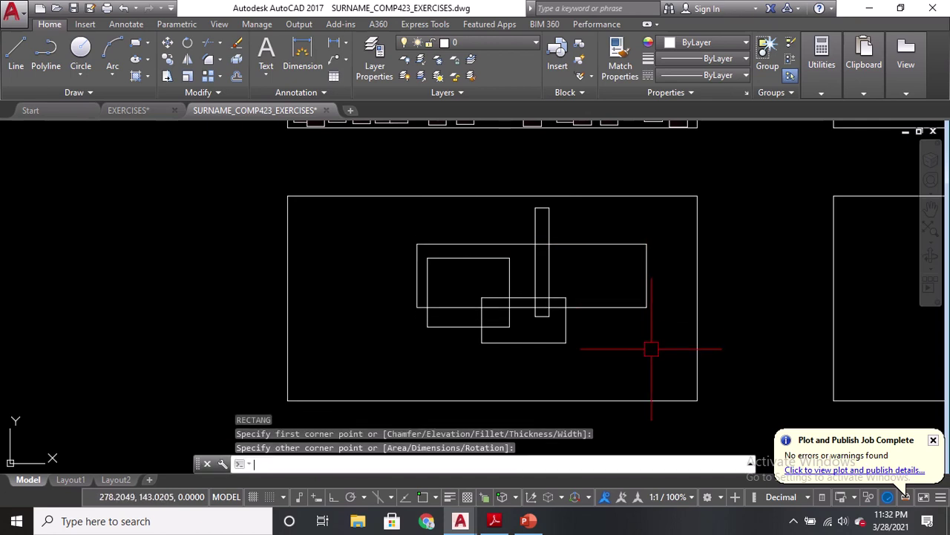
Step: Draw a tall rectangle crossing the long rectangle's right end, and a wide rectangle overlapping the lower parts of the tall and flat ones
text(REC)
key(Return)
click(665, 375)
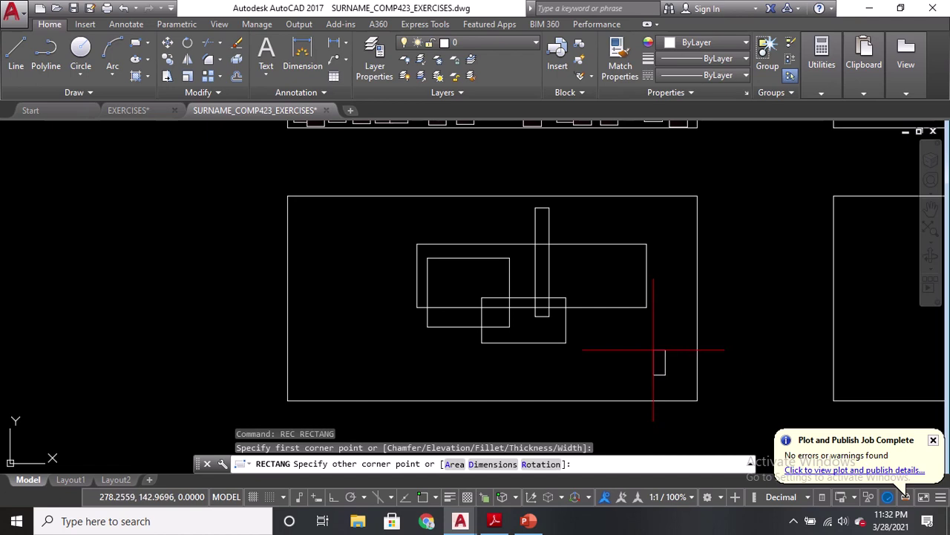
click(612, 224)
text(R)
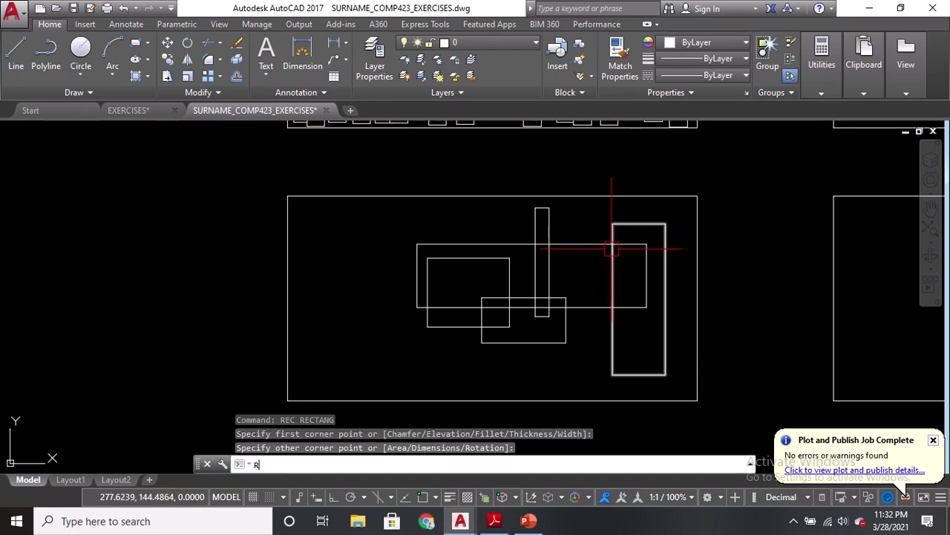
text(EC)
key(Return)
click(500, 388)
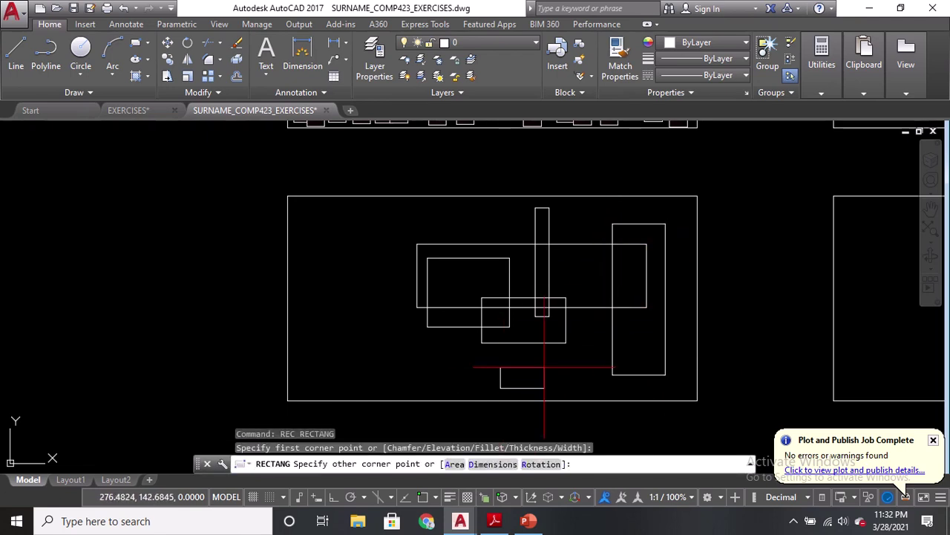
click(620, 326)
Step: Draw a near-square rectangle overlapping the first rectangle's left side, and a tall narrow rectangle slightly overlapping the near-square's left edge
text(rec)
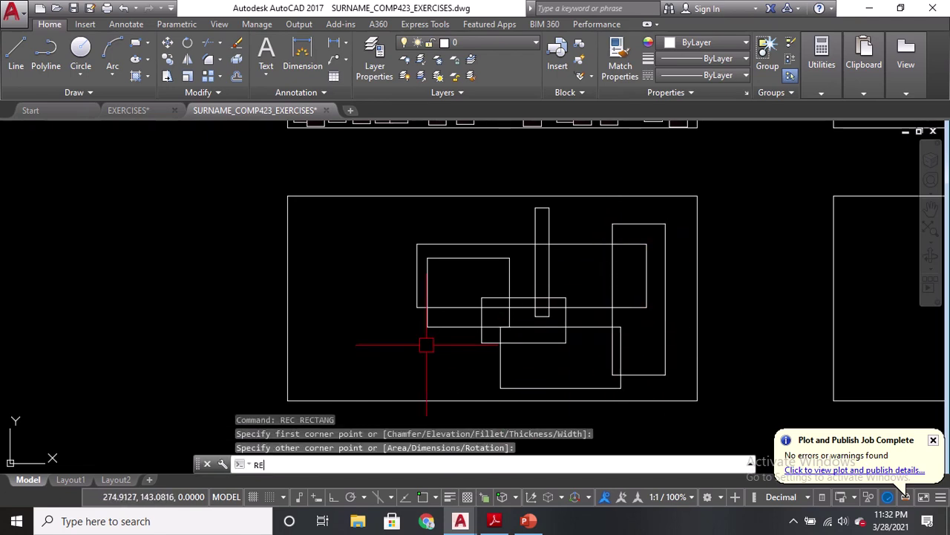
key(Return)
click(443, 356)
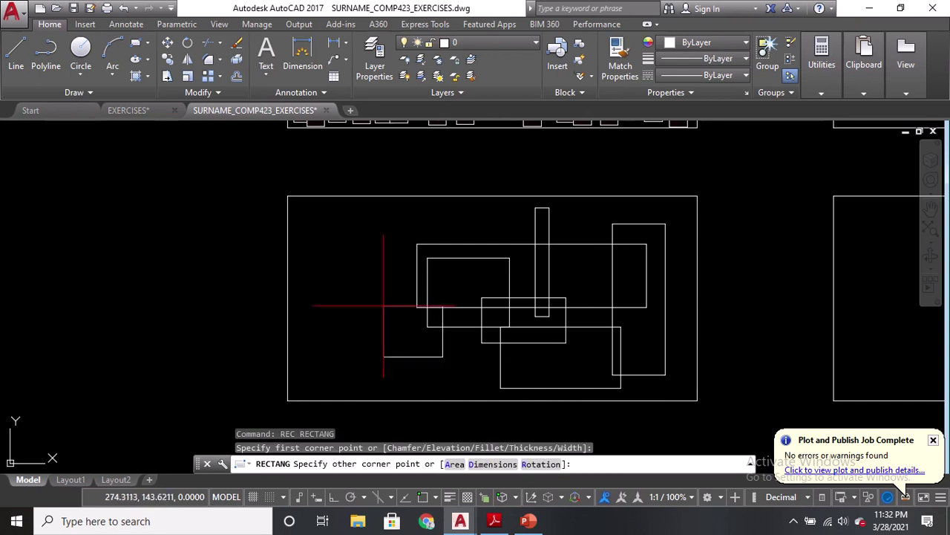
click(357, 276)
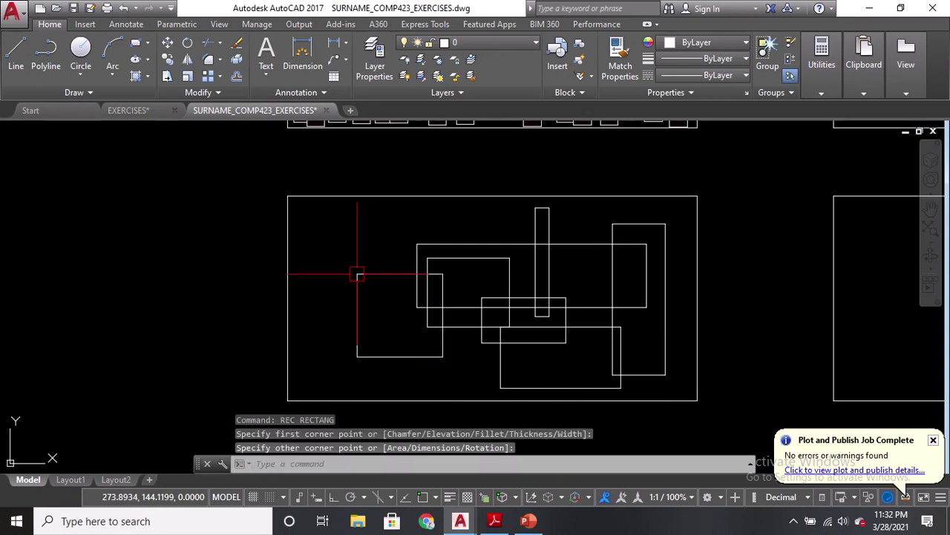
key(Return)
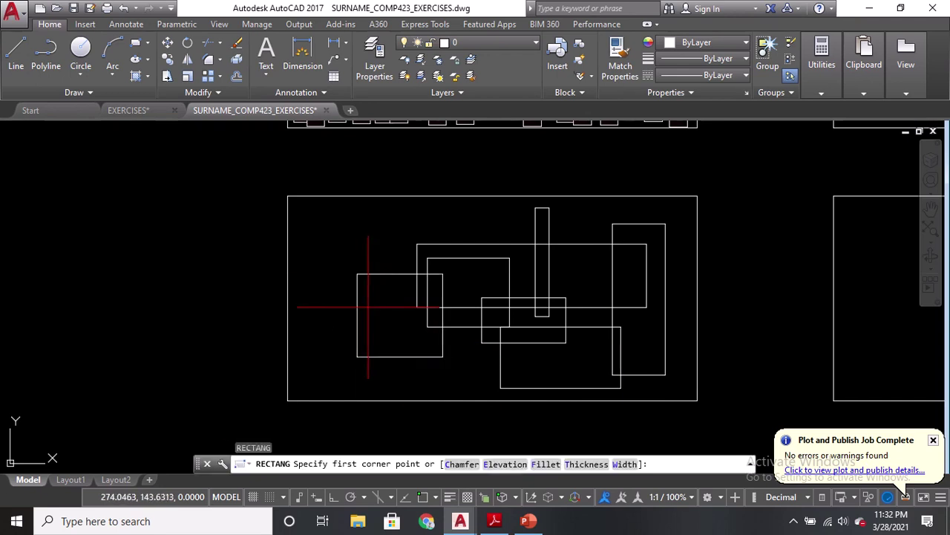
click(361, 379)
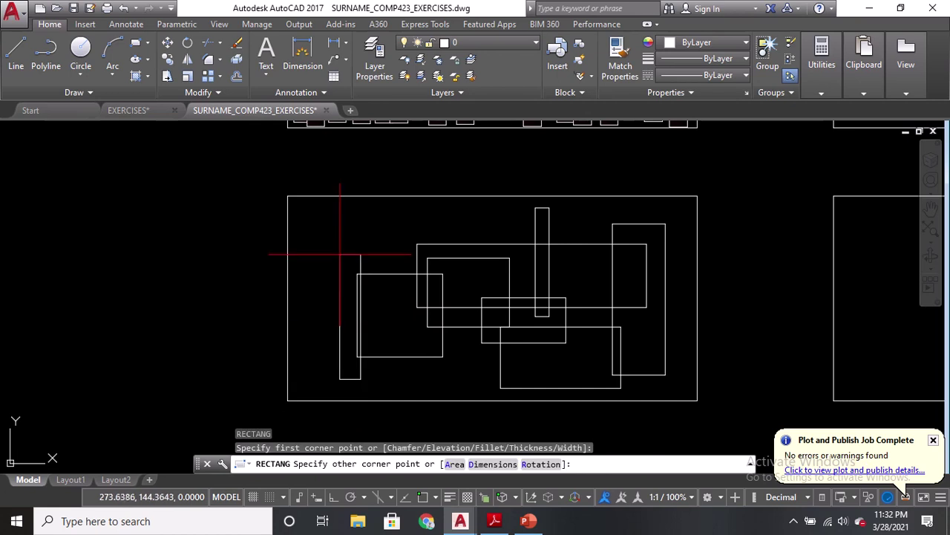
click(333, 217)
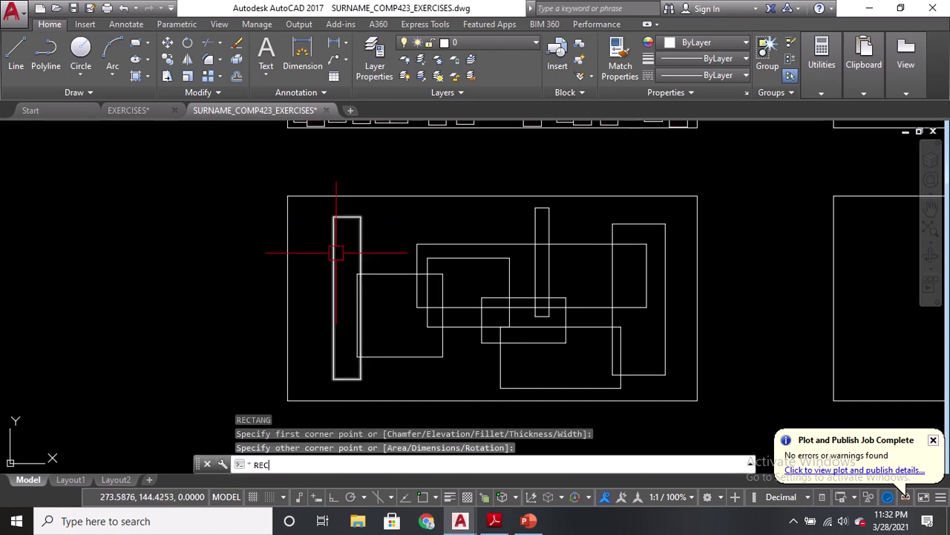
Step: Draw a wide rectangle extending past the panel's lower-left corner and crossing the bottom end of the tall left rectangle
text(REC)
key(Return)
middle_drag(251, 353, 246, 313)
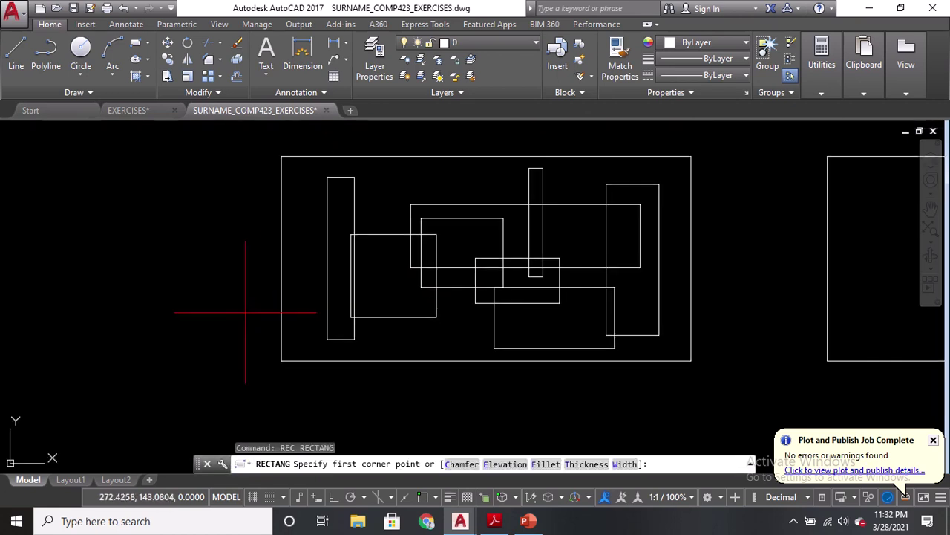
click(449, 382)
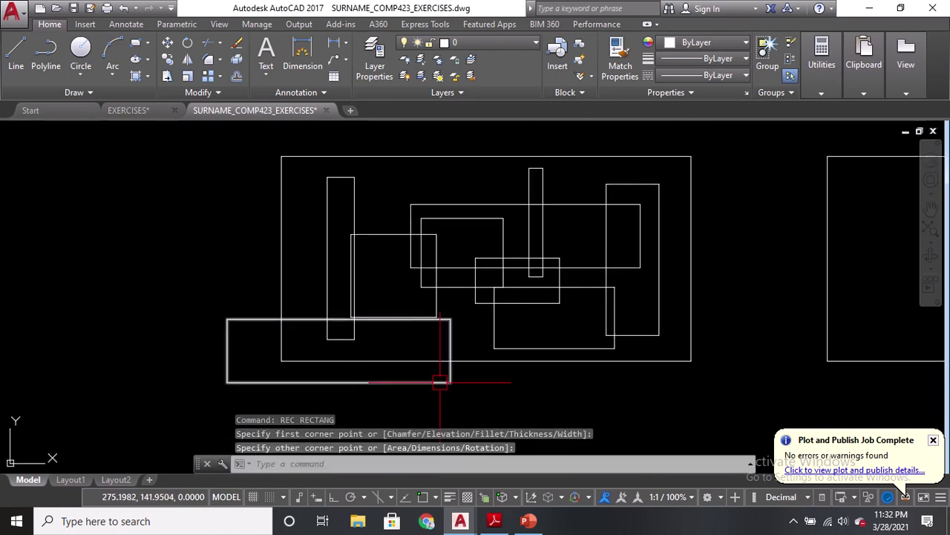
Step: Turn on Ortho mode and stretch the top edge of the lower-left rectangle slightly downward
click(449, 339)
scroll(327, 331, up, 4)
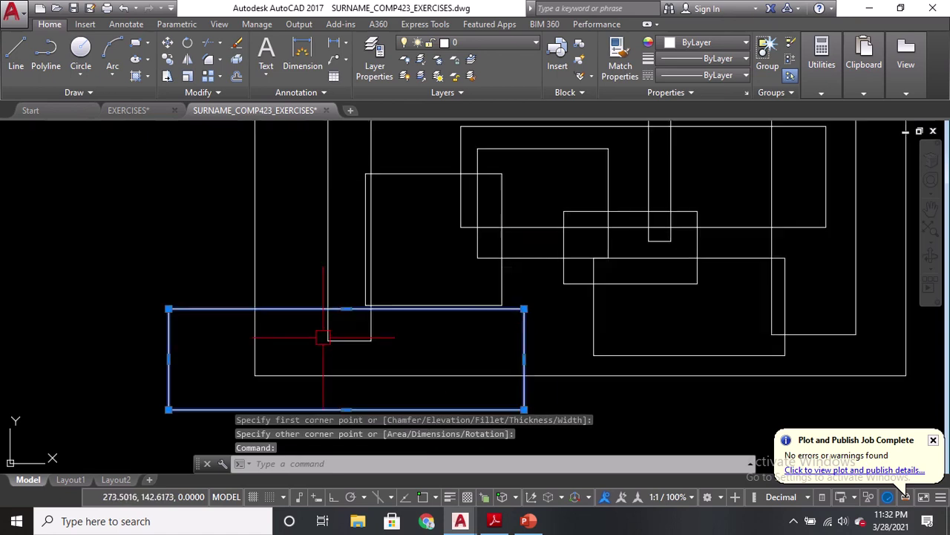
mouse_move(359, 294)
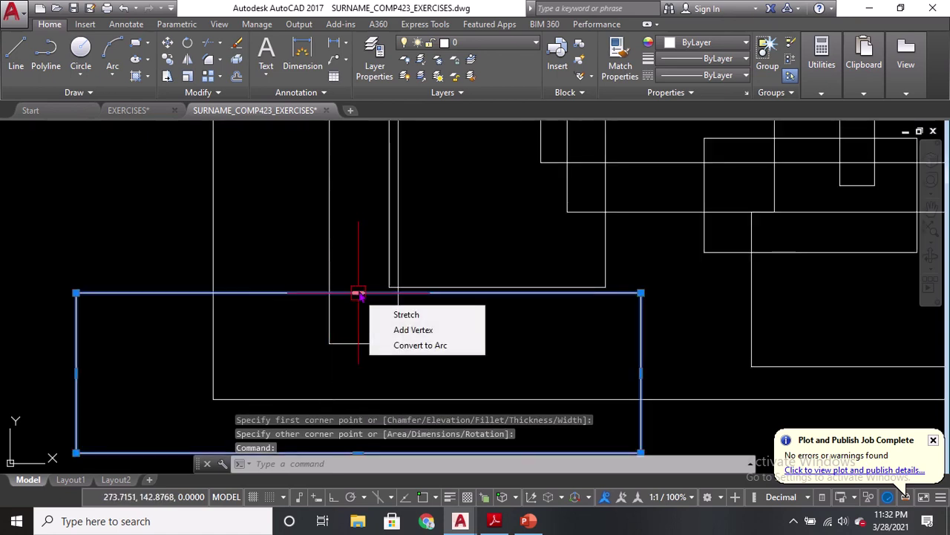
scroll(358, 295, down, 4)
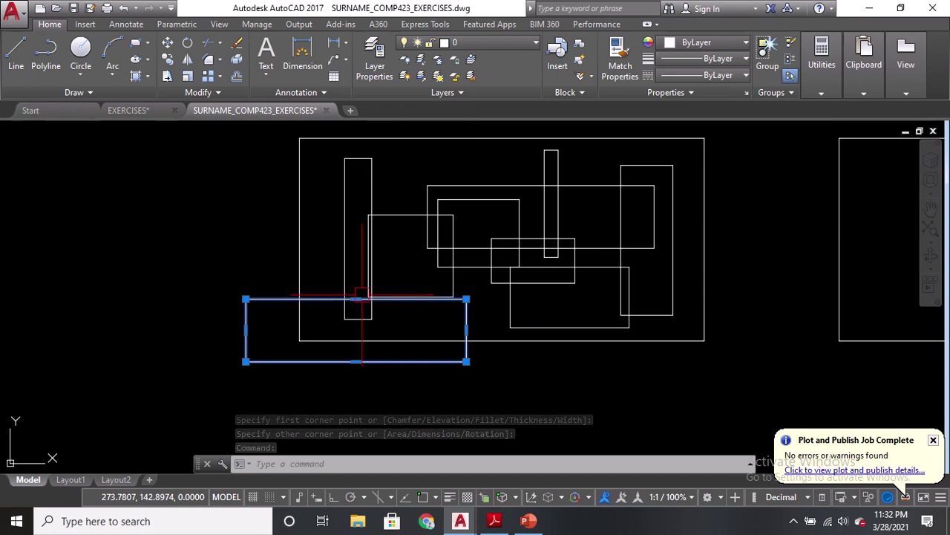
scroll(356, 304, up, 2)
scroll(356, 304, up, 2)
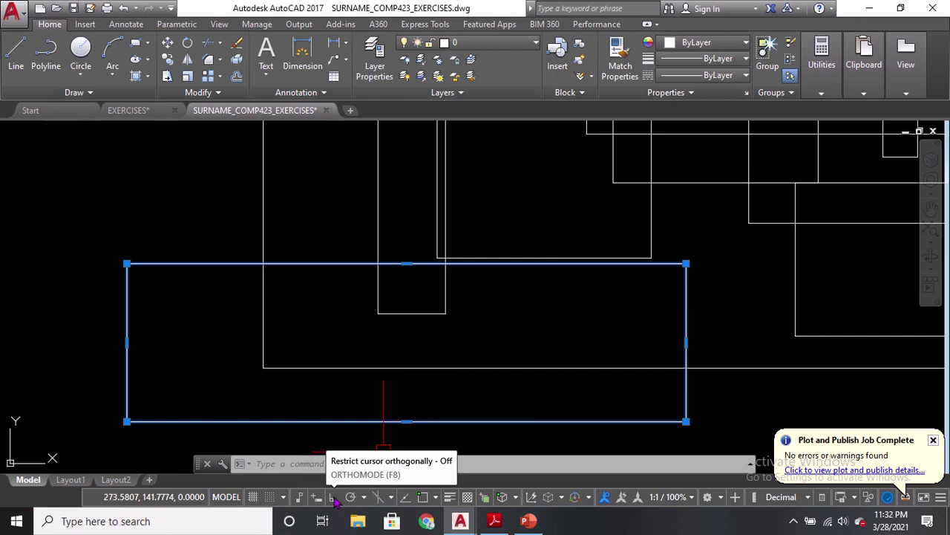
click(333, 497)
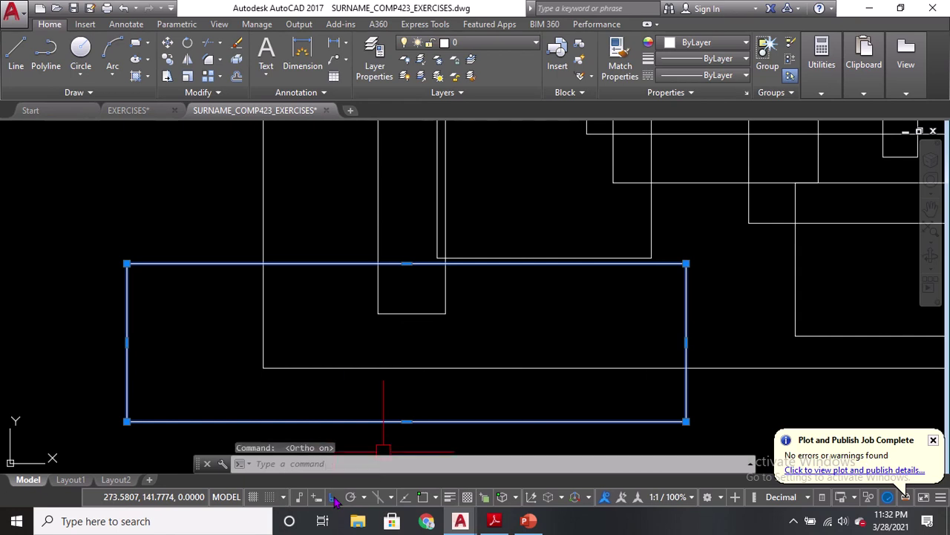
click(407, 265)
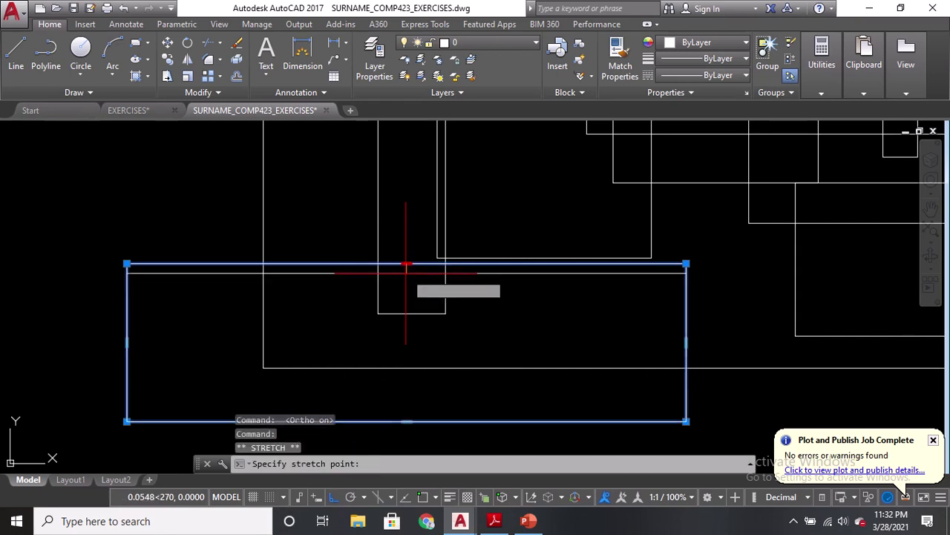
click(405, 290)
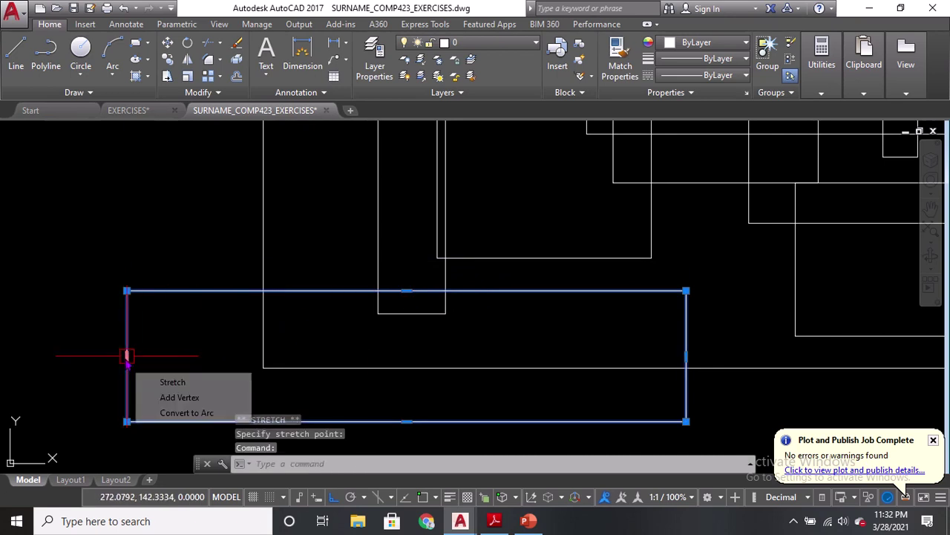
Step: Shorten the lower-left rectangle by stretching its left and right edges inward
click(127, 356)
click(213, 356)
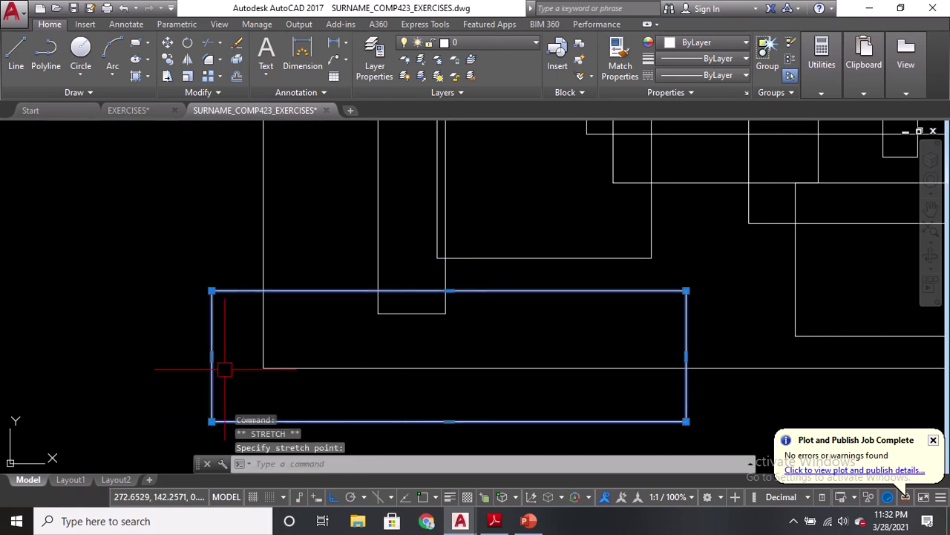
click(686, 356)
click(526, 355)
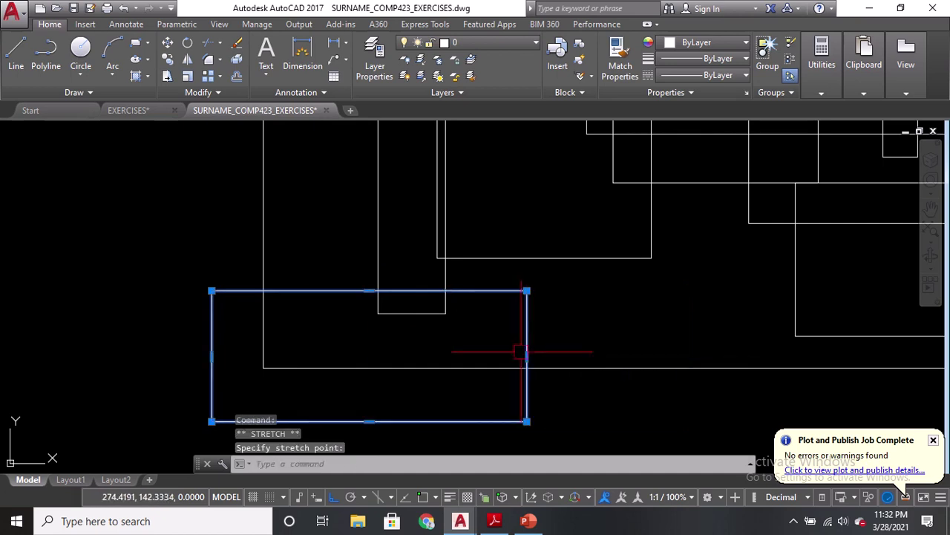
Step: Stretch the lower-left rectangle's top edge up and its right edge slightly outward to overlap the near-square's lower-left corner, and deselect it
click(369, 290)
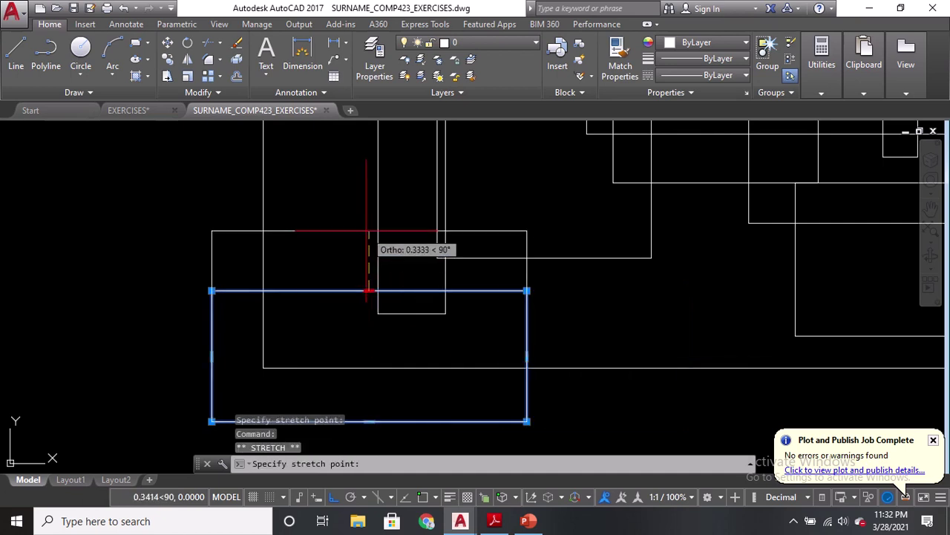
click(369, 230)
click(527, 325)
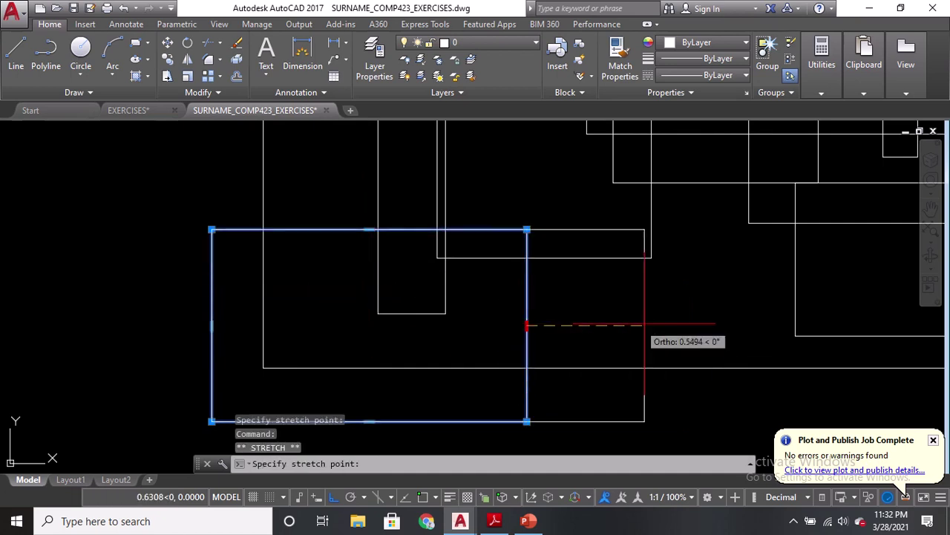
click(762, 324)
scroll(592, 320, down, 2)
scroll(682, 317, up, 2)
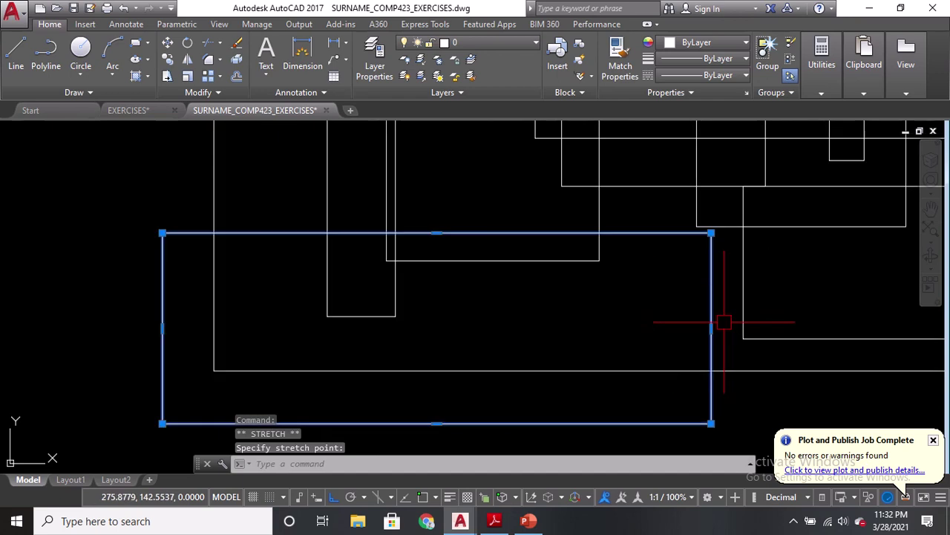
click(711, 328)
click(526, 328)
mouse_move(526, 328)
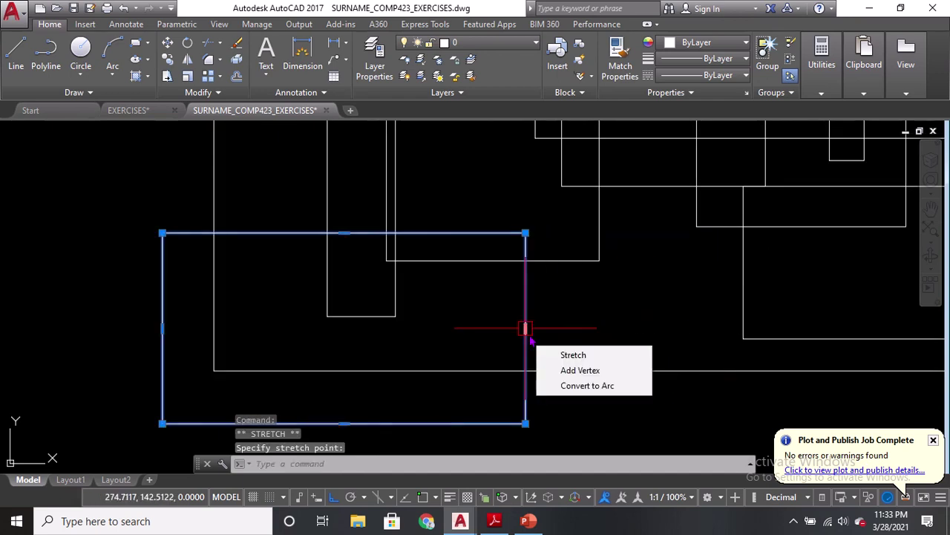
scroll(505, 336, down, 3)
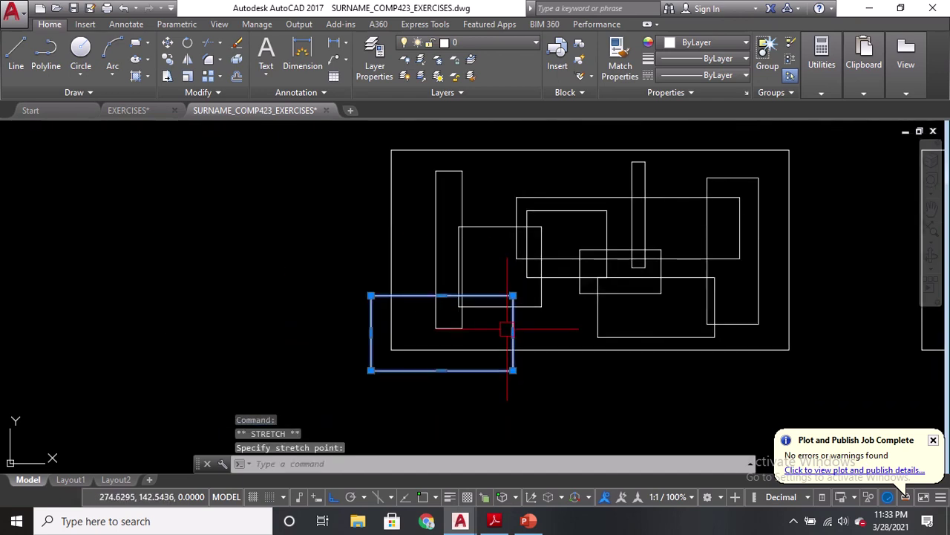
key(Escape)
Step: Draw a small upright rectangle across the left edge of the tall left rectangle, in its upper half
middle_drag(416, 239, 441, 270)
text(REC)
key(Return)
scroll(444, 268, up, 2)
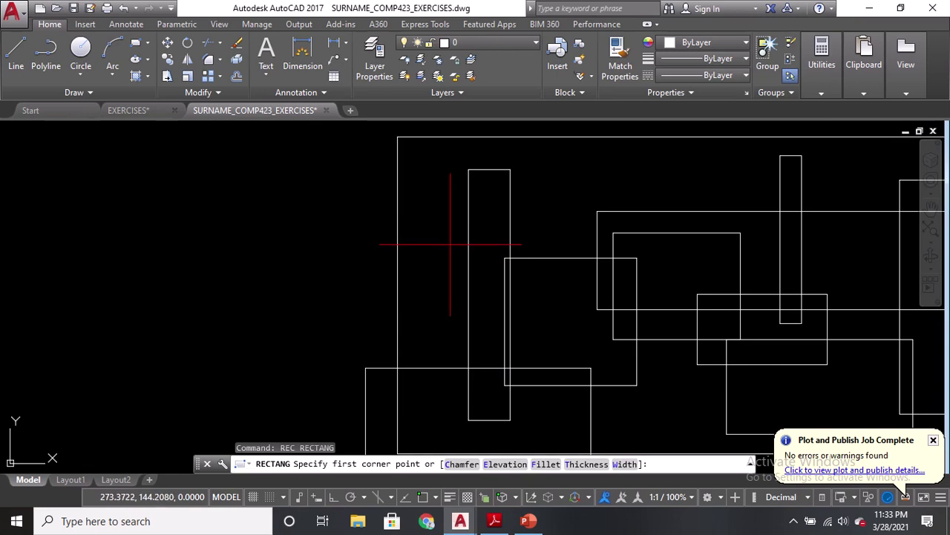
click(449, 232)
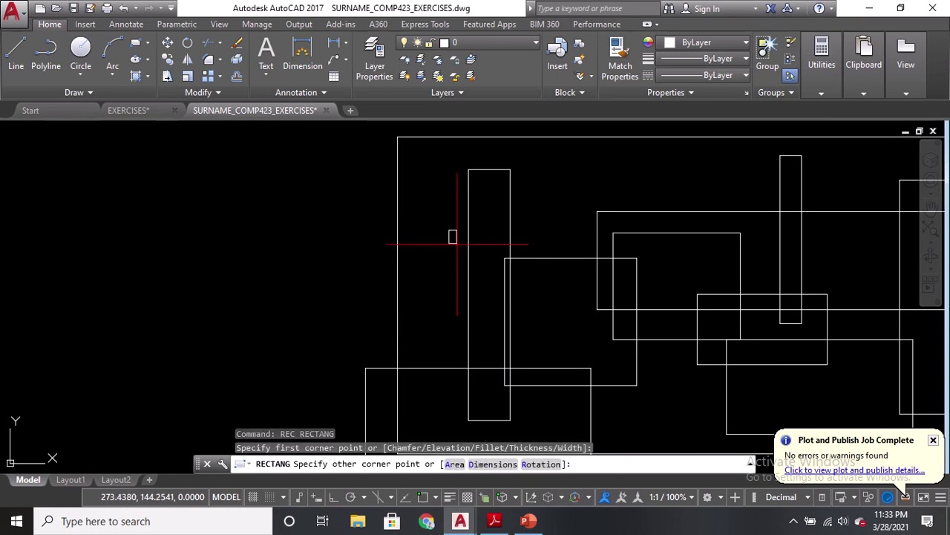
click(486, 281)
Step: Draw a rectangle across the lower part of the tall left rectangle and a tiny square to the right of its upper part
text(REC)
key(Return)
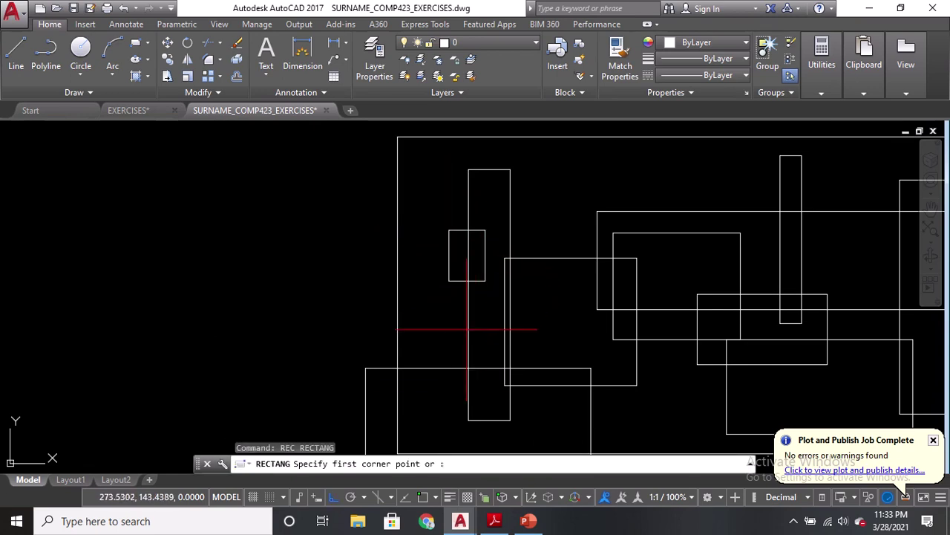
click(445, 377)
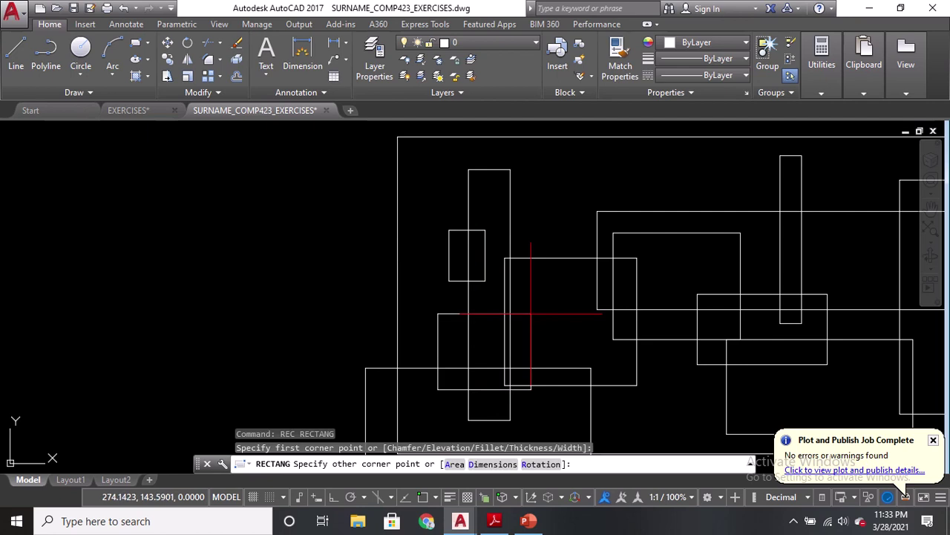
middle_drag(573, 263, 540, 297)
text(REC)
key(Return)
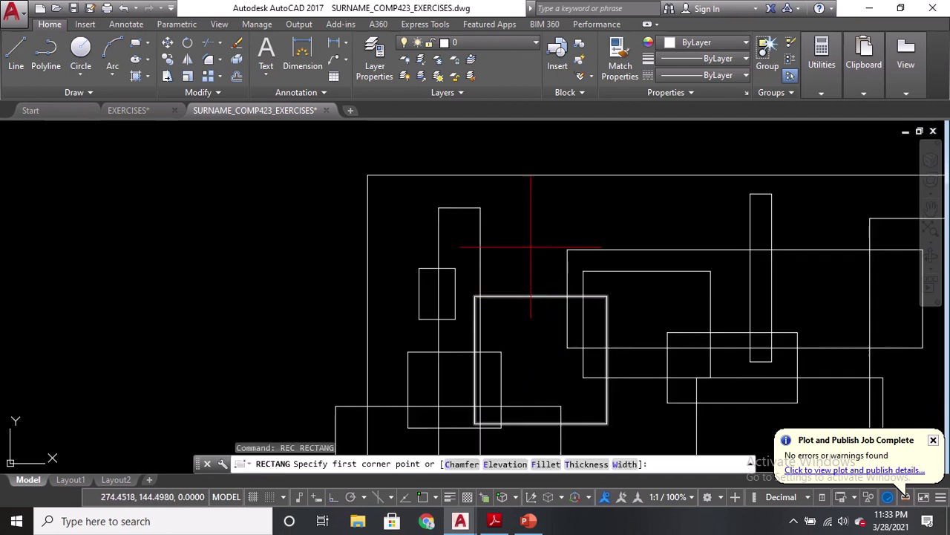
click(527, 221)
click(547, 242)
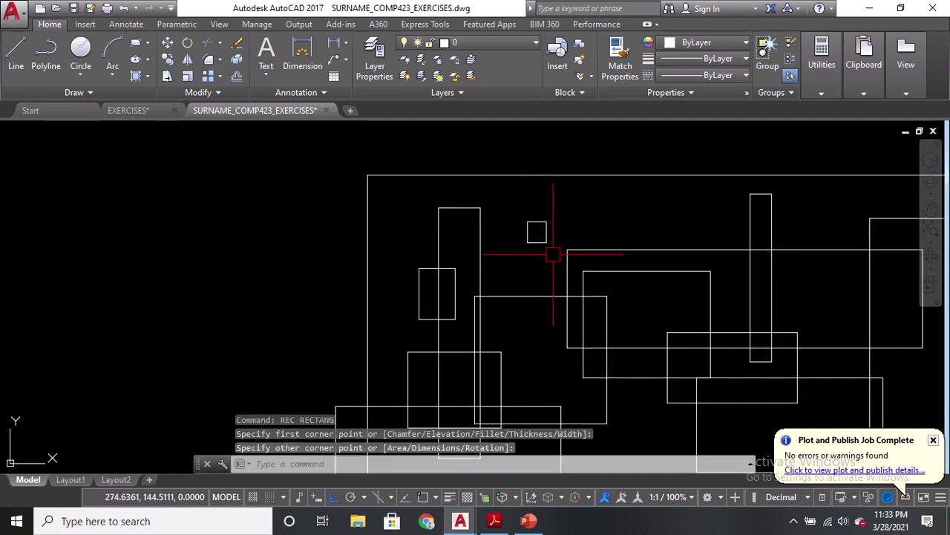
Step: Draw a near-square starting inside the tiny square, and an upright rectangle overlapping its upper-right corner and reaching close to the frame's top edge
key(Return)
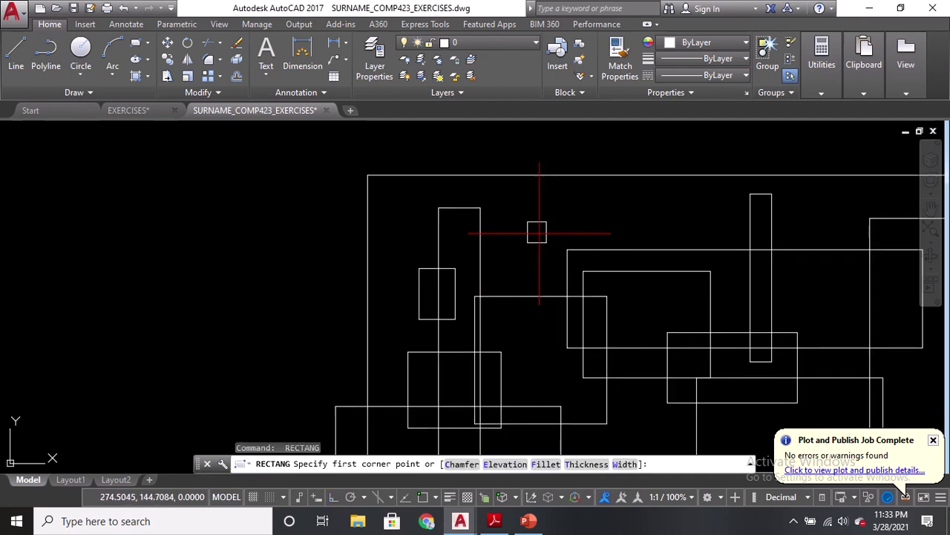
click(539, 234)
click(636, 318)
key(Return)
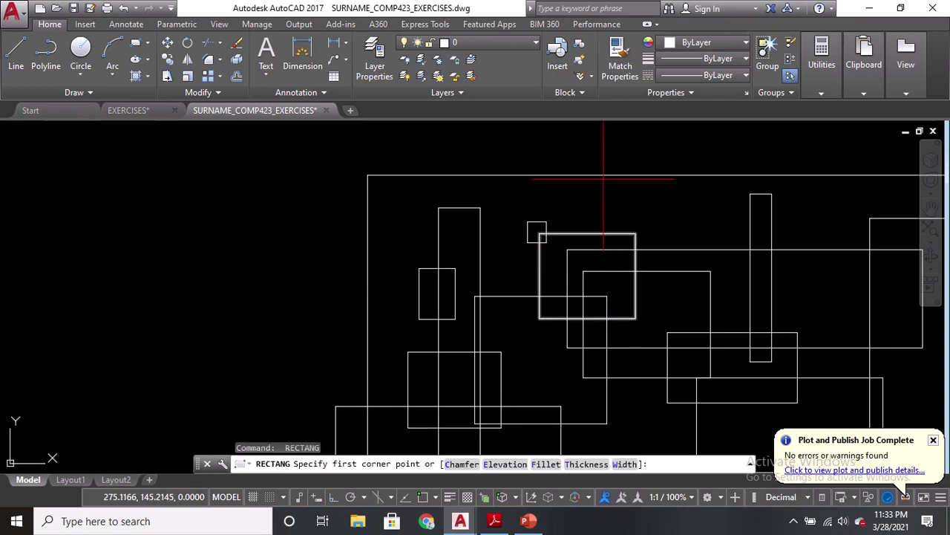
click(603, 179)
click(672, 296)
middle_drag(682, 258, 566, 281)
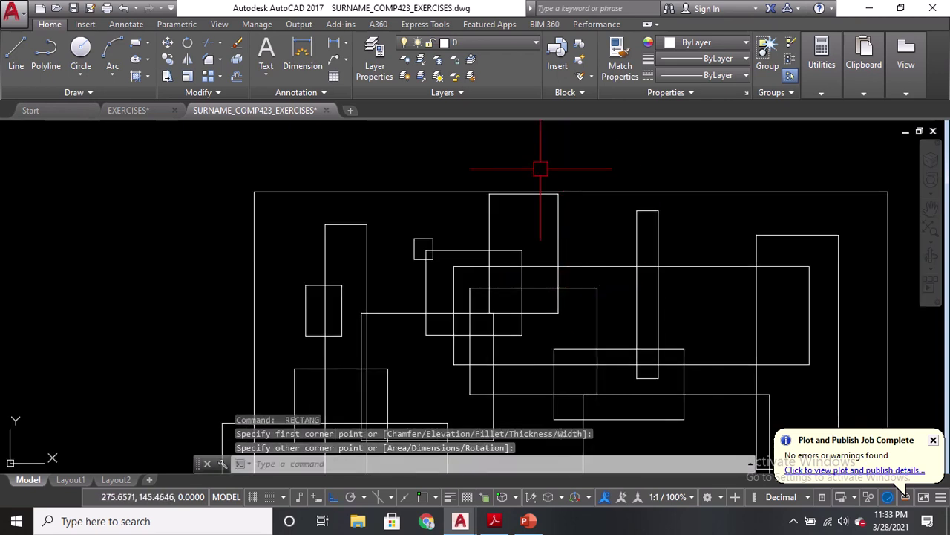
Step: Draw a wide rectangle across the middle of the frame's top edge and a near-square overlapping its lower-right corner
key(Return)
click(529, 164)
click(721, 234)
middle_drag(722, 221, 584, 213)
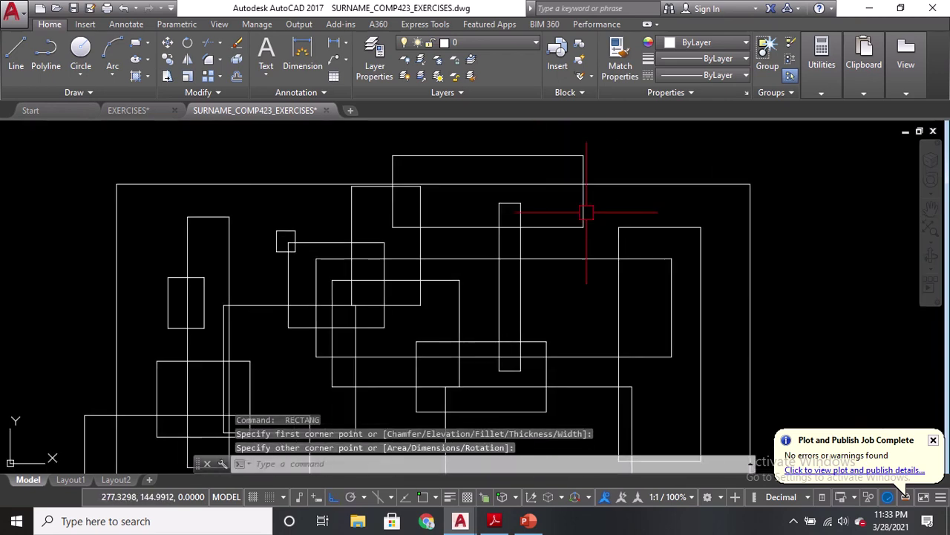
key(Return)
click(551, 201)
click(662, 308)
Step: Draw a wide rectangle over the frame's upper-right corner and an upright rectangle across the right edge, overlapping it
key(Return)
click(644, 143)
click(775, 221)
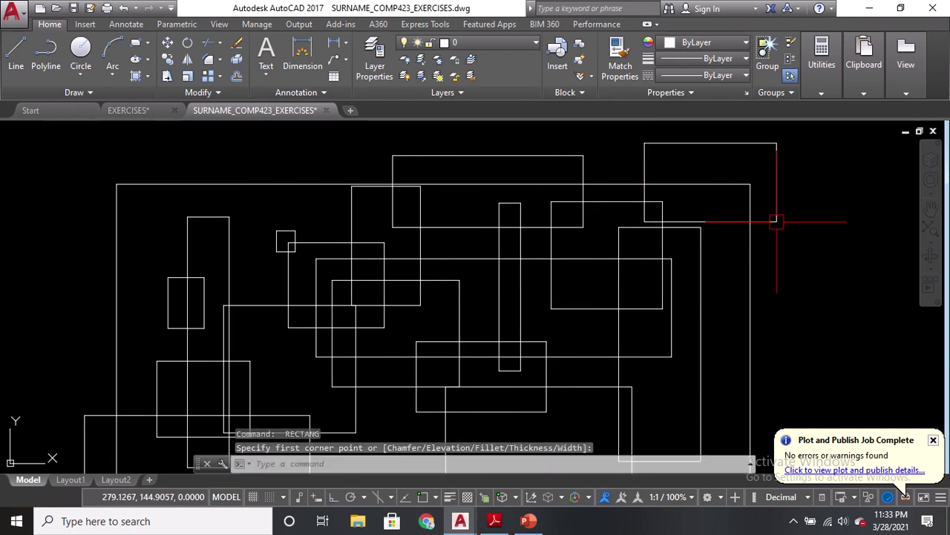
click(776, 220)
middle_drag(776, 220, 749, 175)
click(686, 257)
key(Return)
click(732, 275)
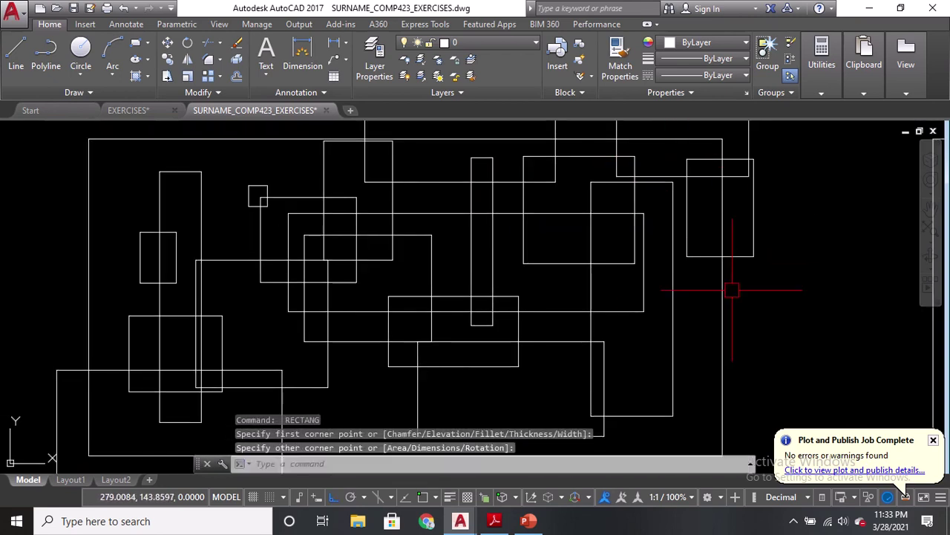
Step: Draw a small rectangle across the frame's right edge near mid-height and an upright rectangle overlapping its lower-left corner
key(Return)
click(694, 301)
click(740, 338)
middle_drag(716, 295, 700, 180)
key(Return)
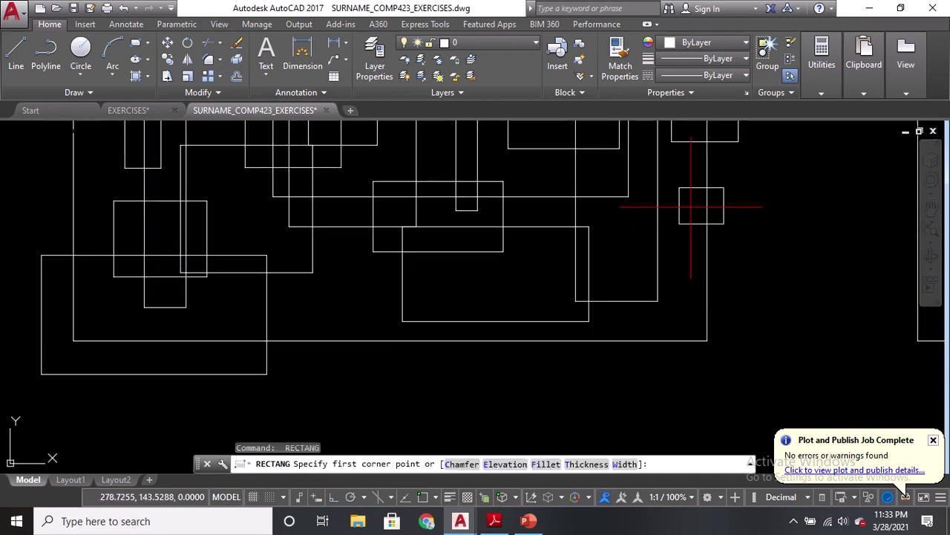
click(691, 207)
click(641, 306)
Step: Draw an upright rectangle over the frame's lower-right corner and a near-square across the bottom edge to its left
key(Return)
click(665, 294)
click(733, 375)
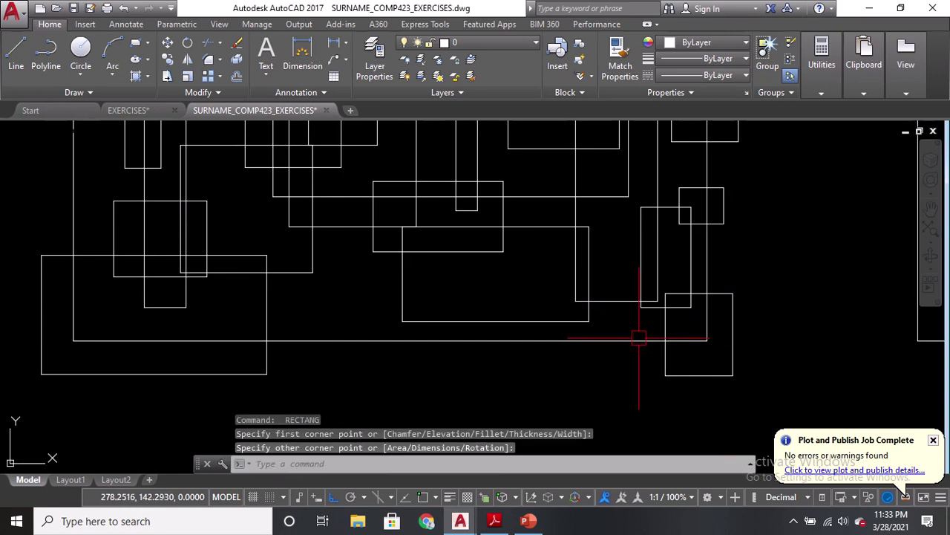
key(Return)
click(621, 369)
click(533, 275)
Step: Draw a very narrow, tall rectangle across the middle of the frame's bottom edge
middle_drag(446, 370, 549, 375)
key(Return)
click(545, 392)
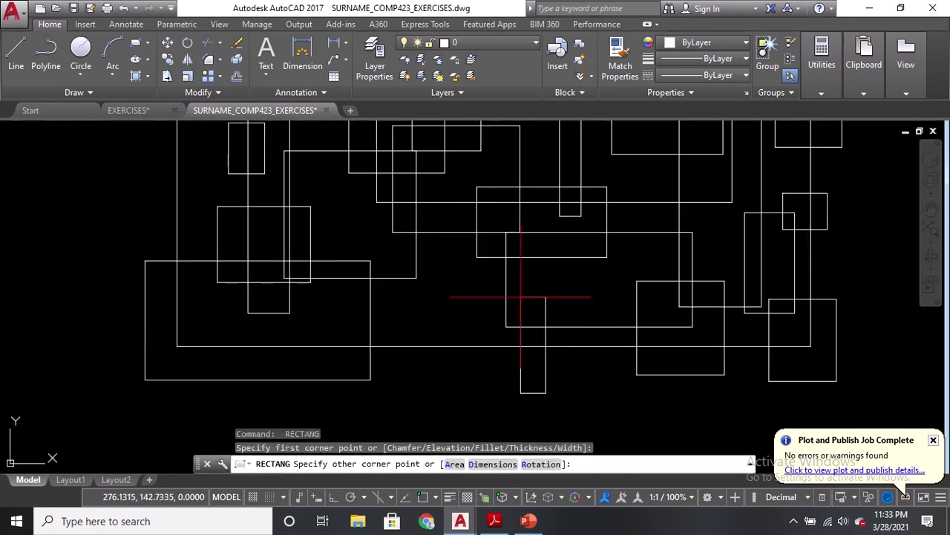
click(535, 242)
Step: Draw an upright rectangle across the bottom edge left of the narrow one, and a long flat rectangle crossing both of them
key(Return)
click(497, 387)
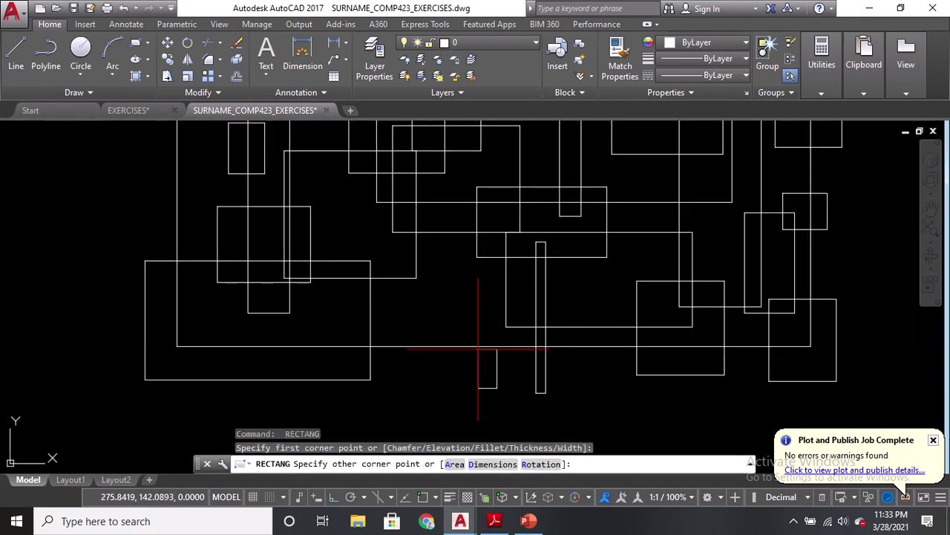
click(410, 262)
key(Return)
click(349, 295)
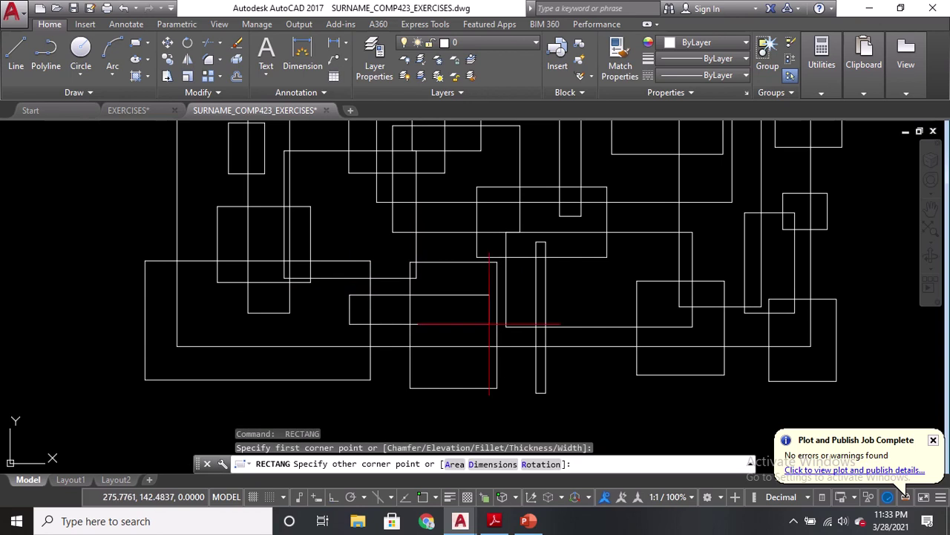
click(565, 332)
Step: Draw a long flat rectangle across the left edge near the frame's upper-left corner and a shorter one across the top edge beside it
middle_drag(471, 249, 631, 374)
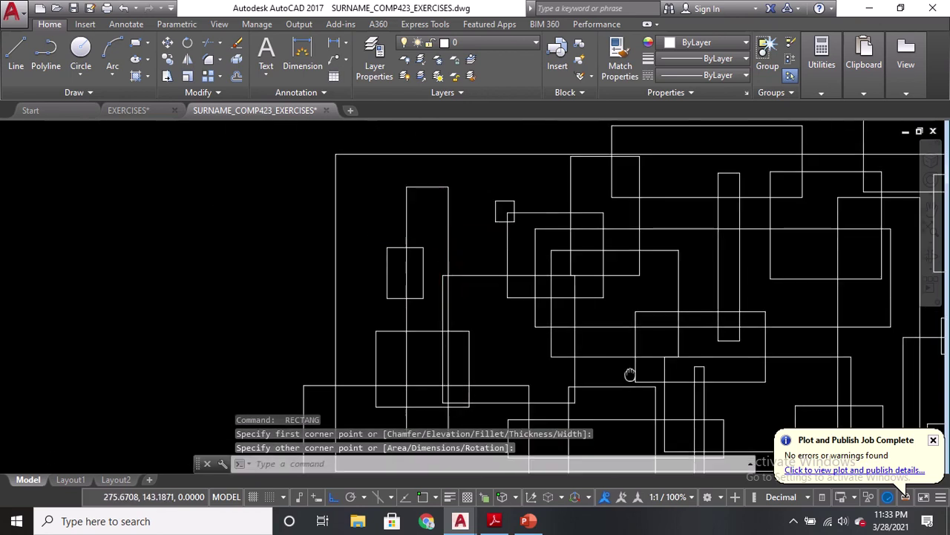
key(Return)
click(424, 223)
click(273, 187)
key(Return)
click(376, 140)
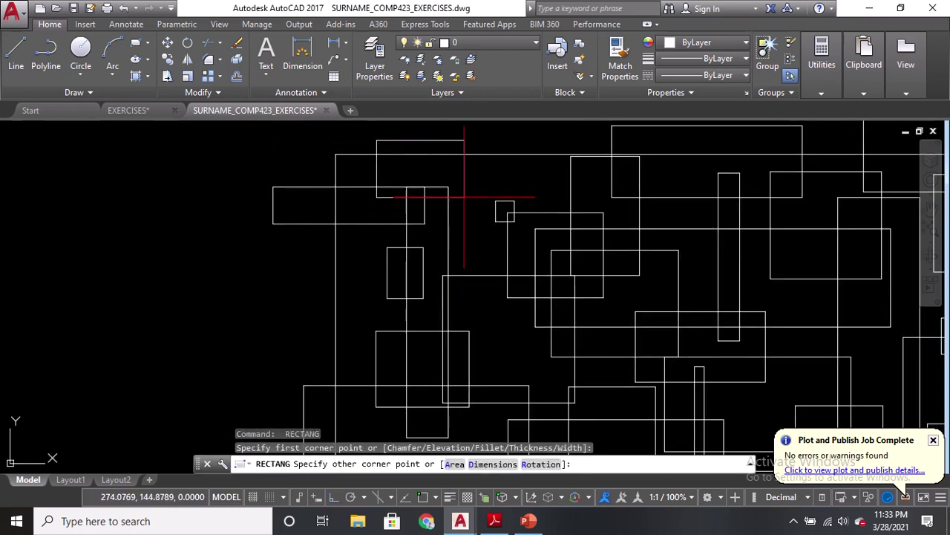
click(464, 198)
Step: Draw an upright rectangle across the frame's left edge at mid-height, overlapping the large lower-left rectangle
mouse_move(416, 199)
middle_down()
mouse_move(410, 208)
mouse_move(403, 159)
mouse_move(364, 159)
mouse_move(363, 268)
mouse_move(69, 260)
mouse_move(282, 227)
mouse_move(281, 238)
middle_up()
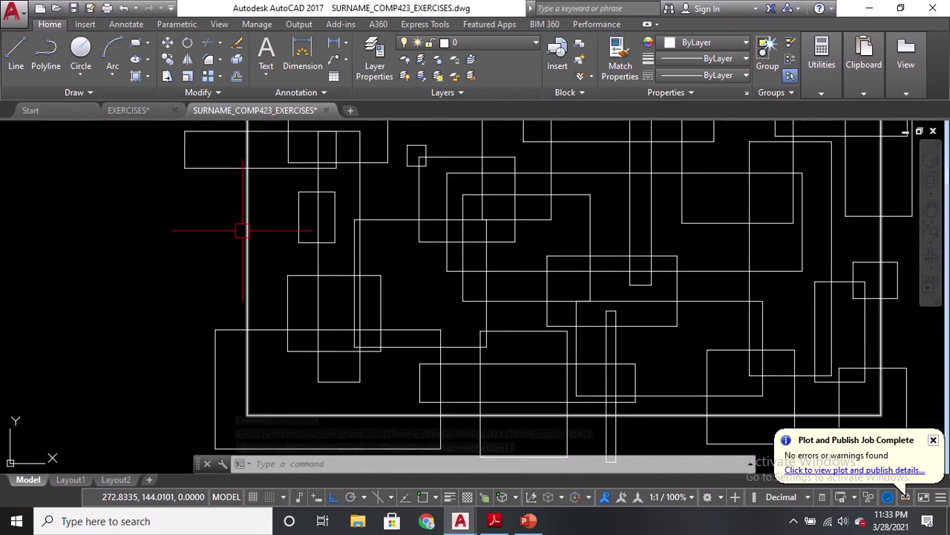
text(rec)
key(Return)
click(196, 204)
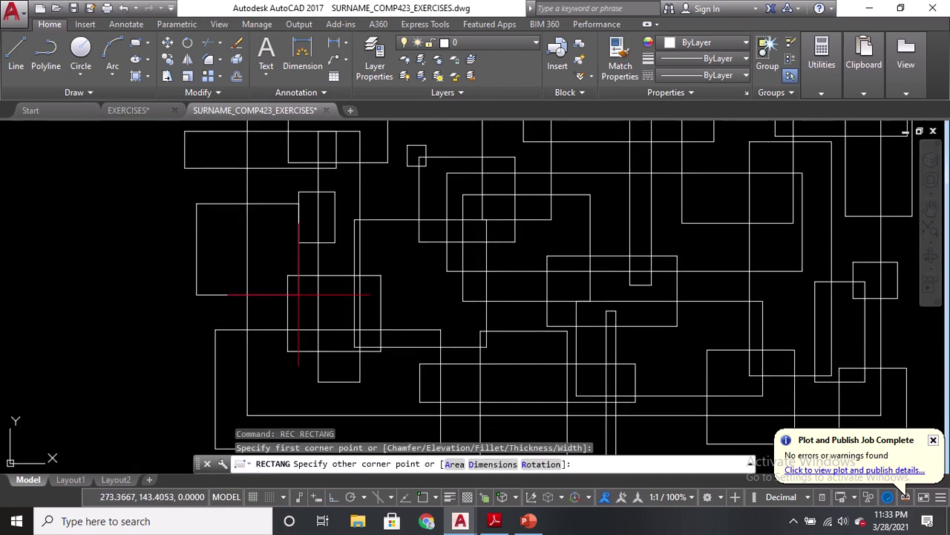
click(266, 356)
Step: Draw a wide rectangle starting inside the upright left-edge rectangle and extending right across the tall left rectangle
scroll(301, 312, down, 2)
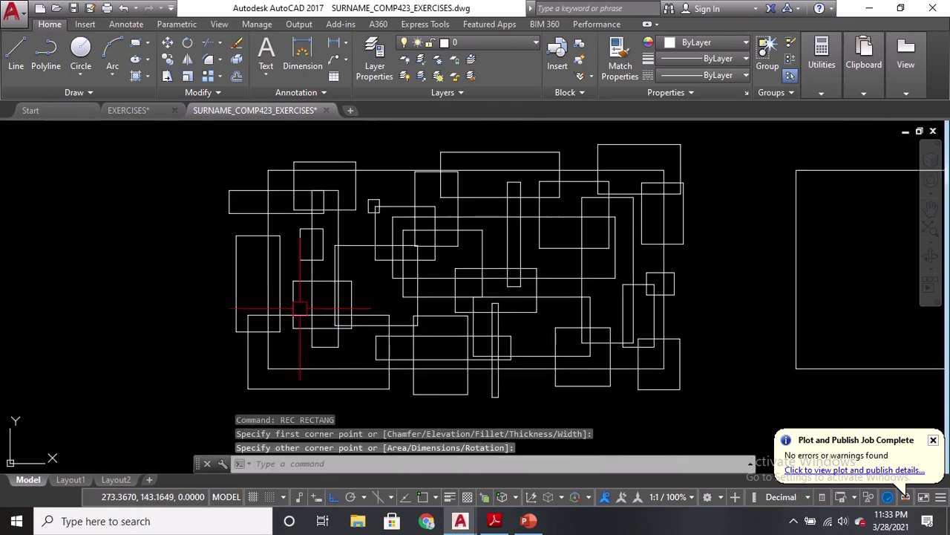
text(rec)
key(Return)
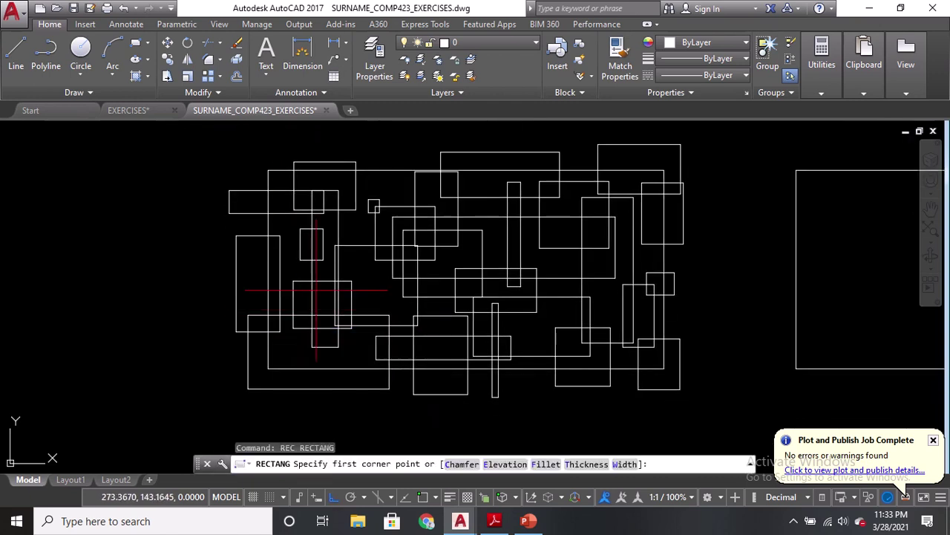
click(260, 246)
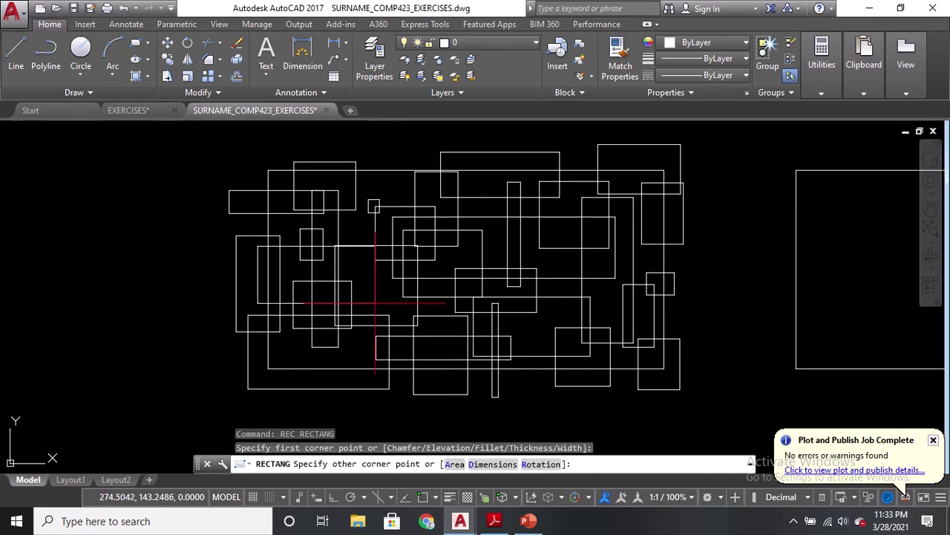
Step: Draw two narrow, tall rectangles side by side across the left part of the frame's top edge
key(Return)
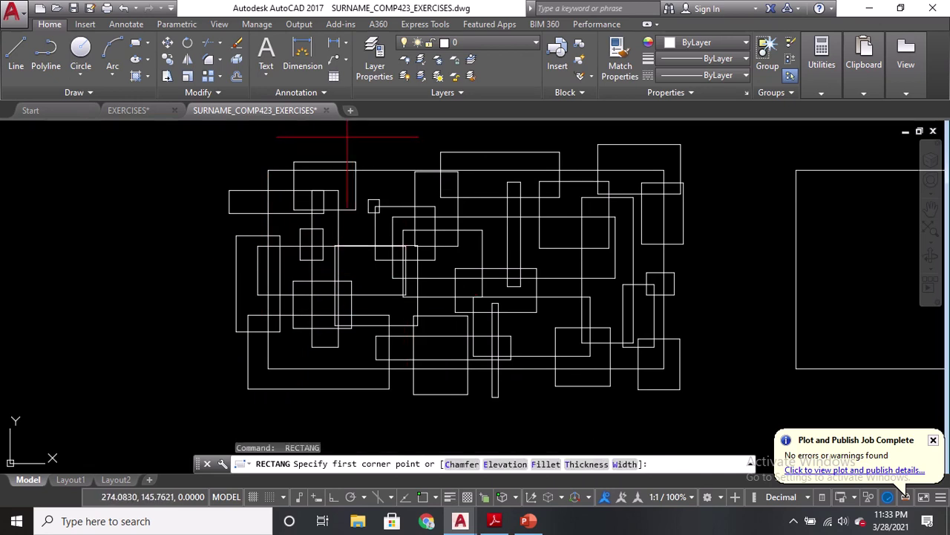
click(347, 136)
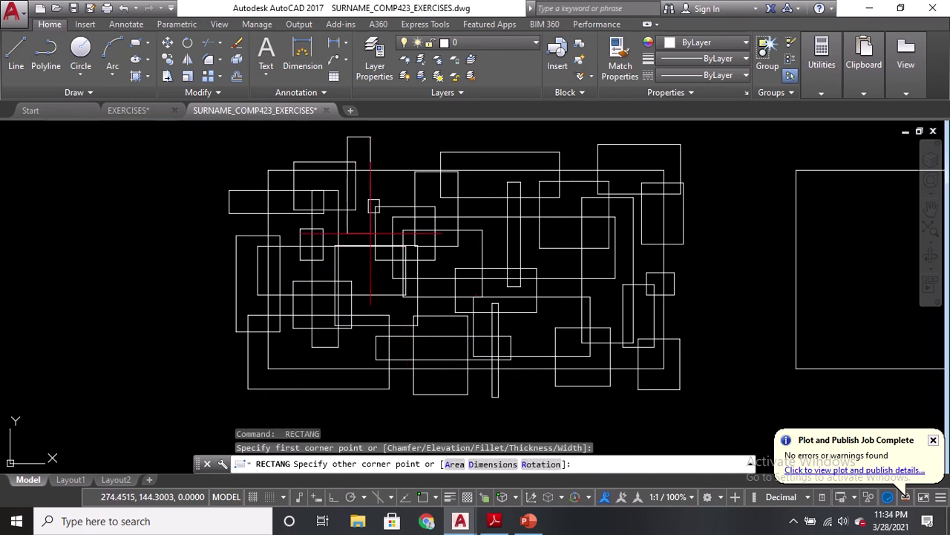
click(358, 266)
key(Return)
click(383, 139)
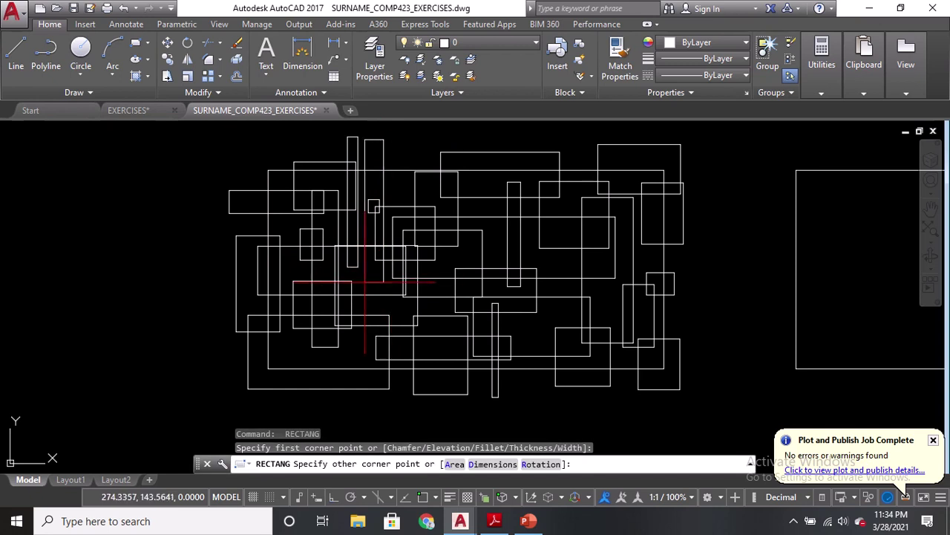
click(373, 281)
Step: Draw a small flat rectangle across the top edge, starting inside the second narrow, tall rectangle
key(Return)
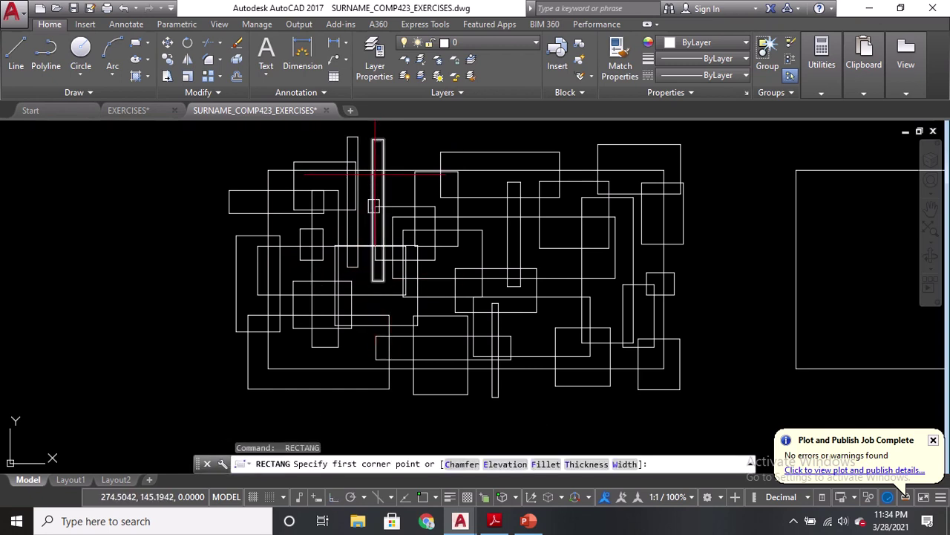
click(378, 163)
click(419, 180)
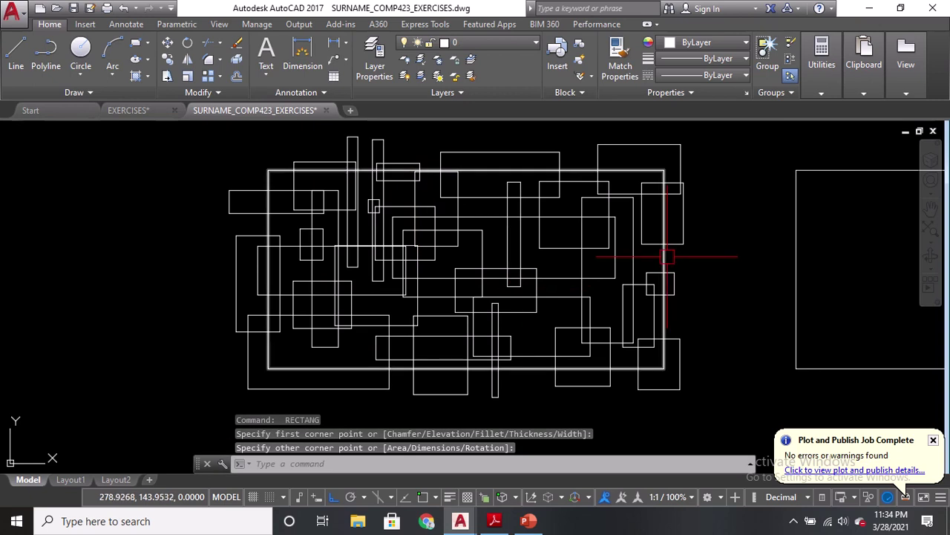
Step: Using the outer frame as the cutting edge, trim the overhanging parts of the lower-left, upright and wide rectangles along the left side
text(tr)
key(Return)
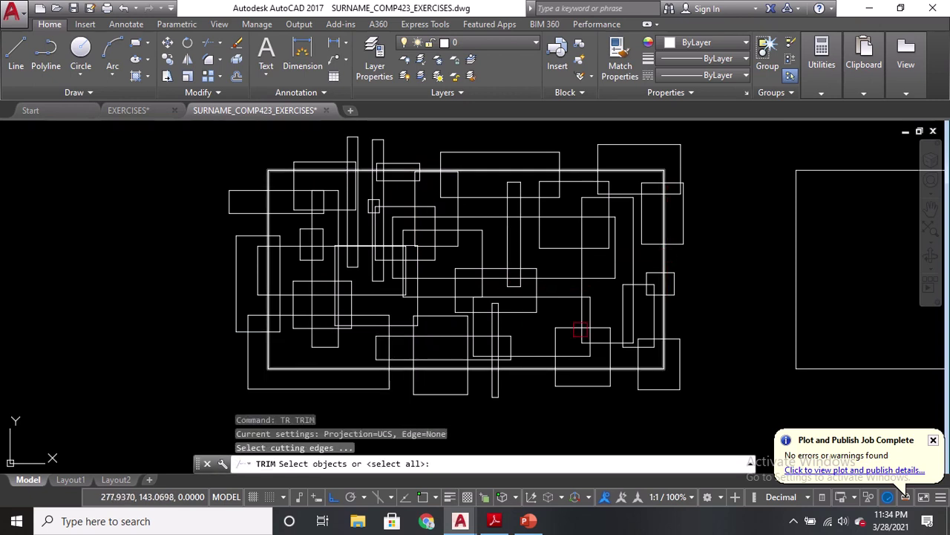
click(354, 463)
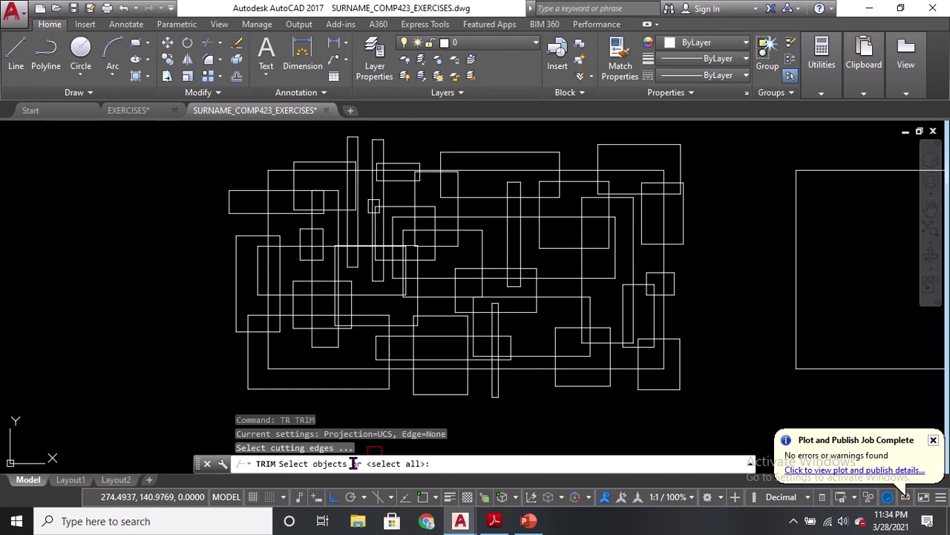
click(353, 371)
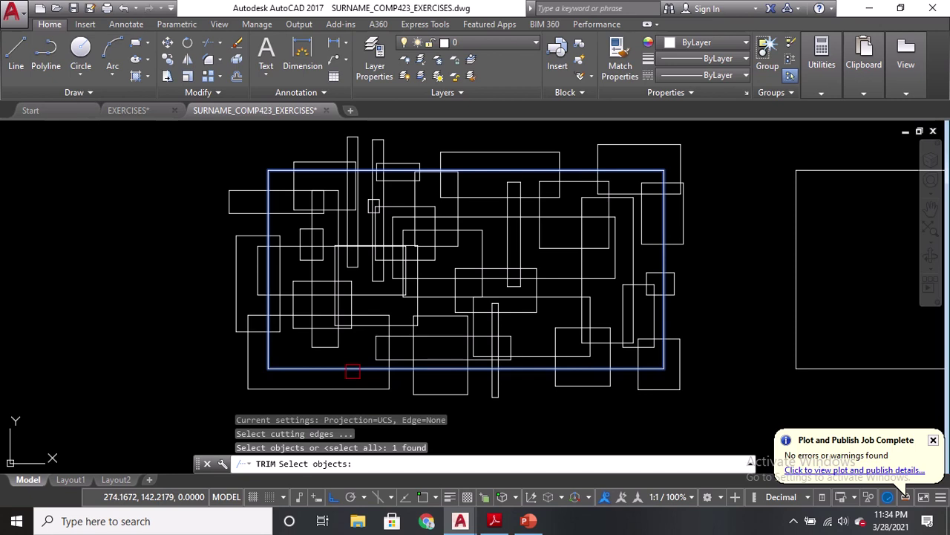
click(353, 371)
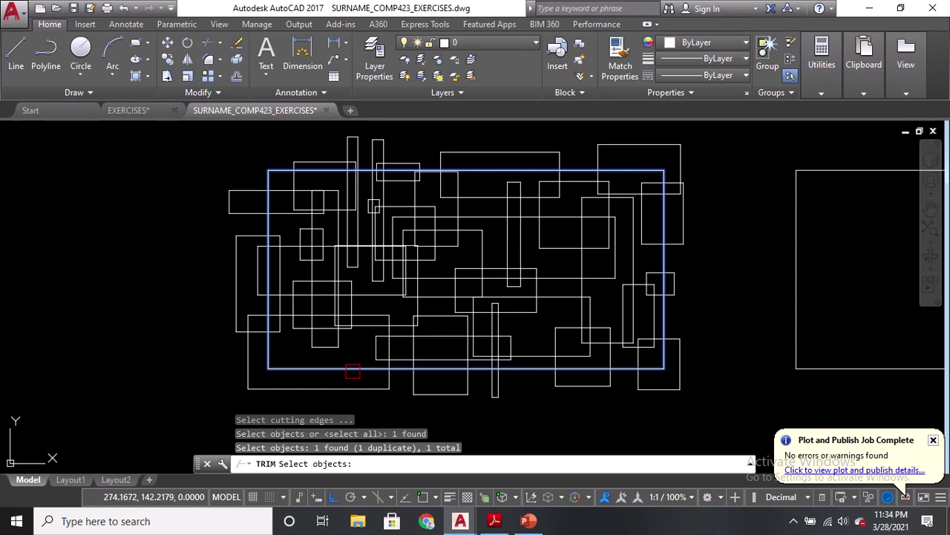
key(Return)
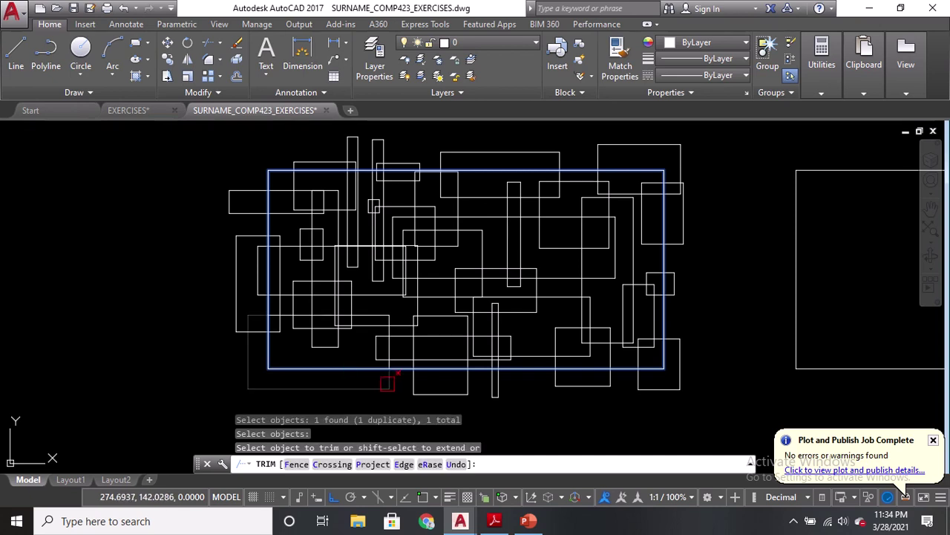
scroll(388, 382, up, 2)
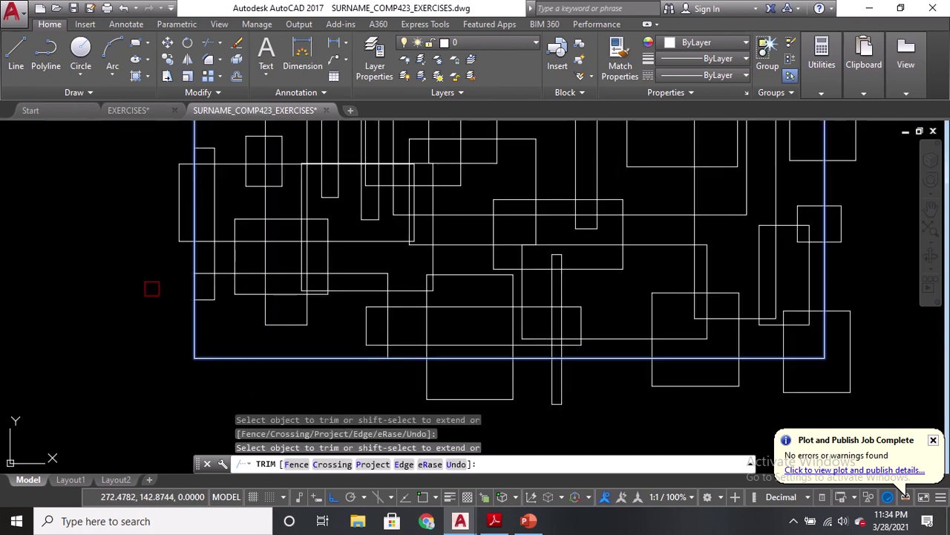
middle_drag(152, 282, 232, 335)
middle_drag(238, 183, 241, 221)
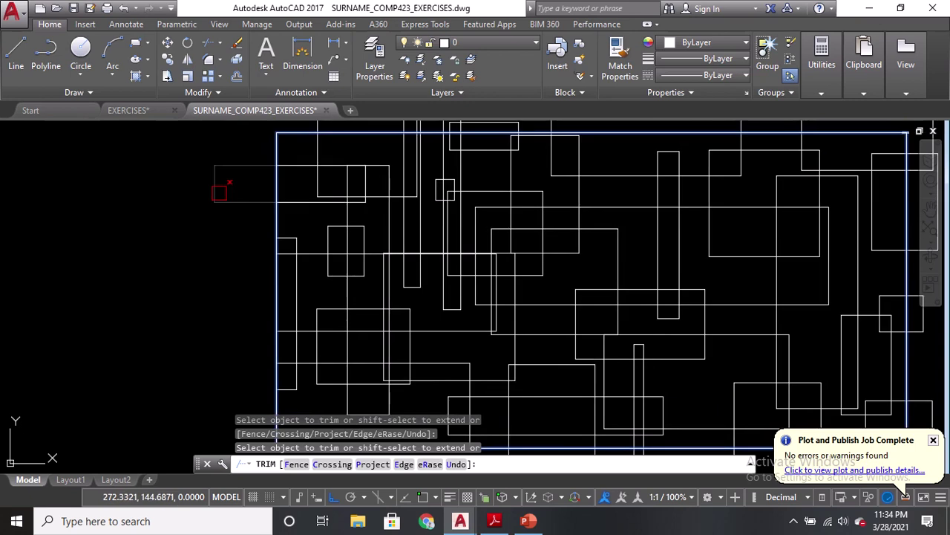
Step: Trim the overhanging parts of the flat upper-left rectangle, the top-edge rectangle beside it and the first narrow, tall rectangle
scroll(229, 227, down, 2)
click(311, 170)
drag(325, 154, 317, 158)
click(338, 141)
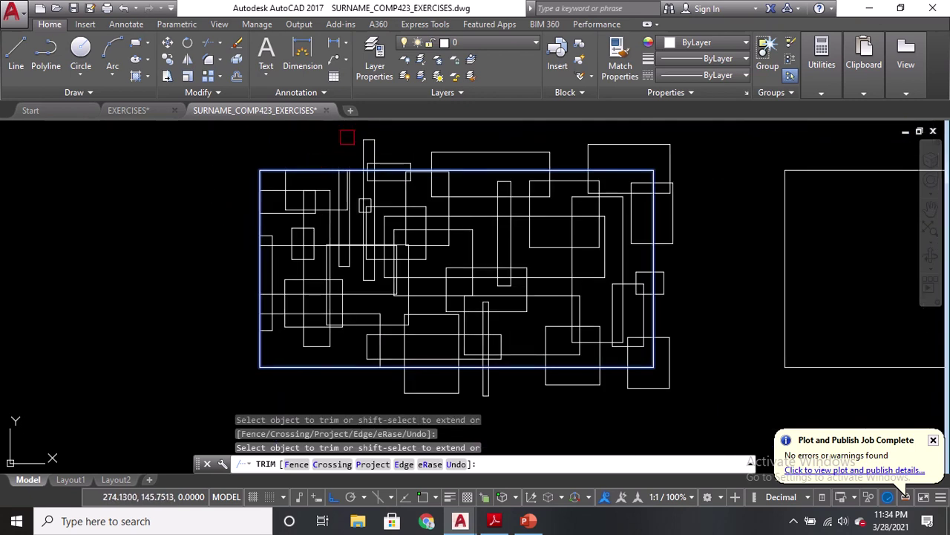
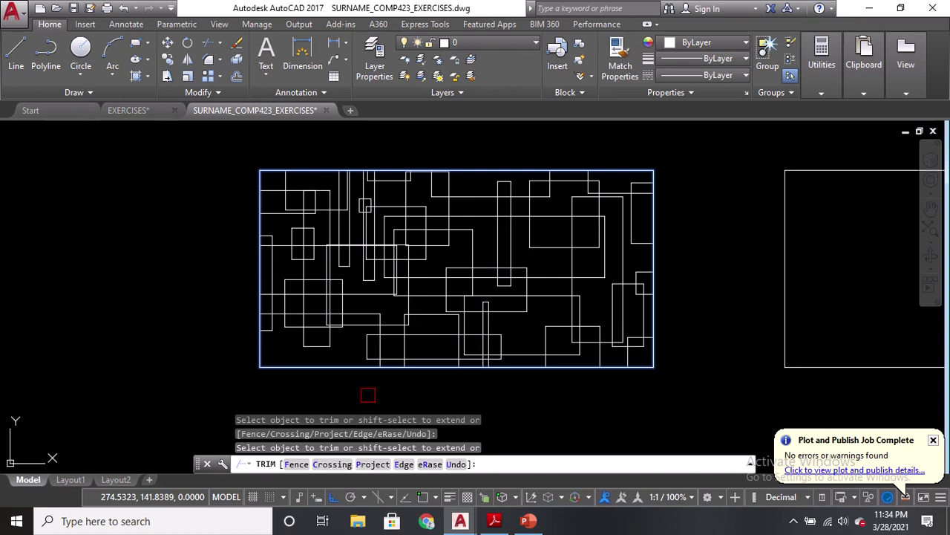
Step: Finish trimming and fill the stepped region just below the panel's centre with the black-and-red GR_INVCUR gradient
key(Return)
middle_drag(334, 315, 359, 310)
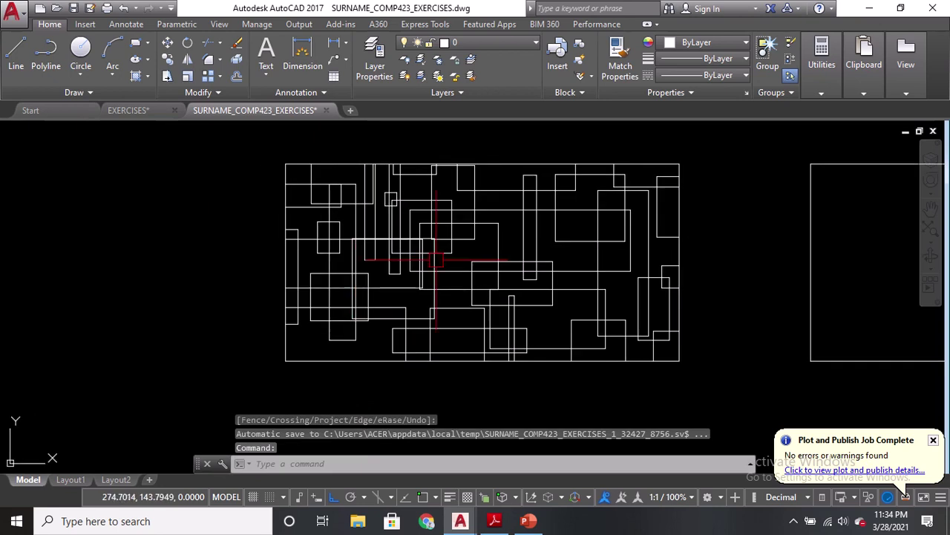
text(GD)
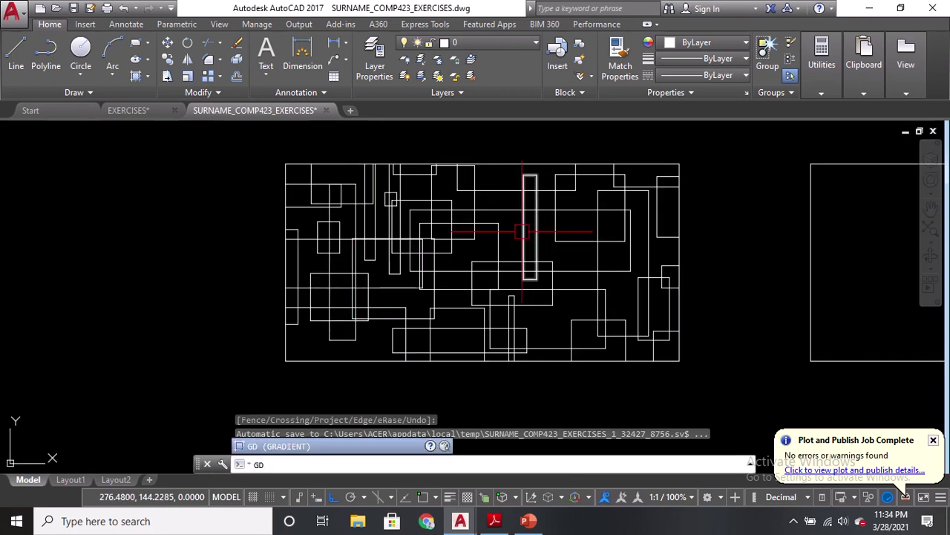
key(Return)
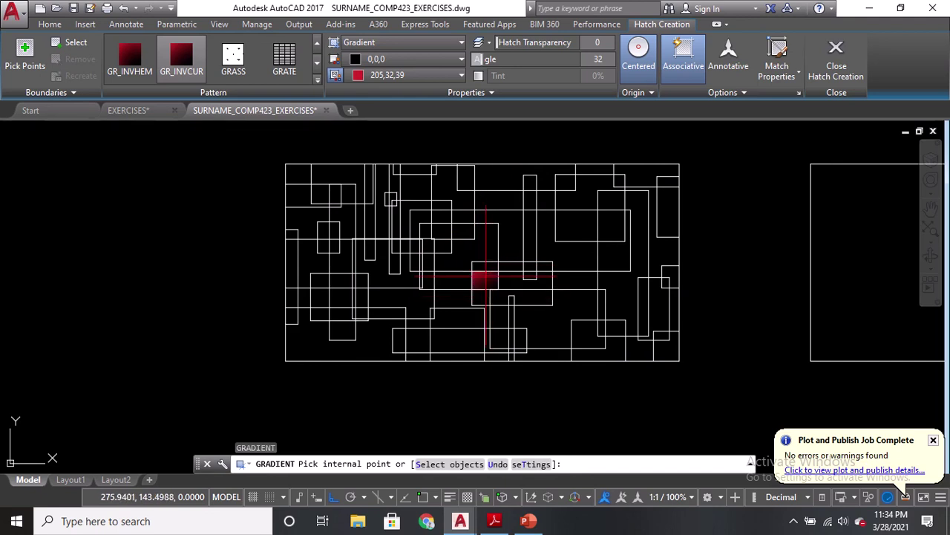
middle_drag(458, 274, 428, 297)
scroll(428, 297, up, 2)
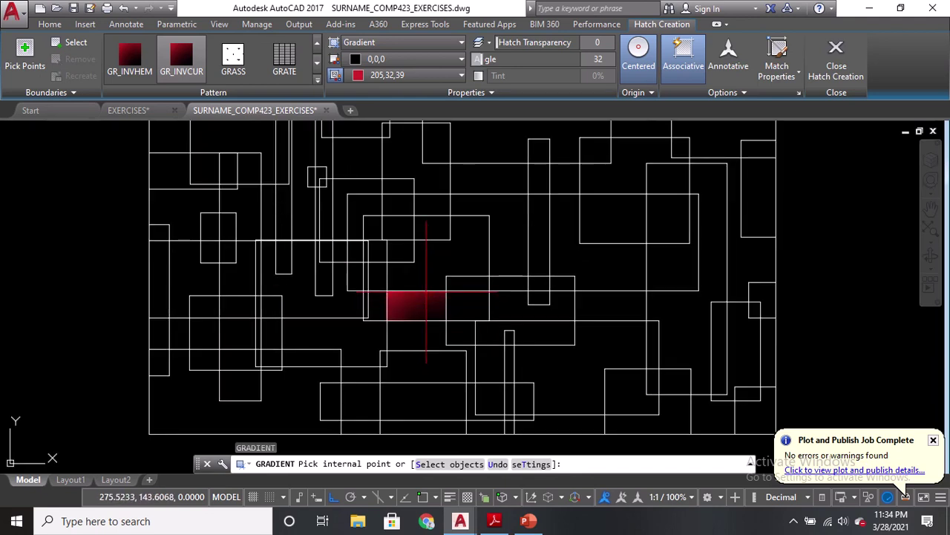
click(418, 343)
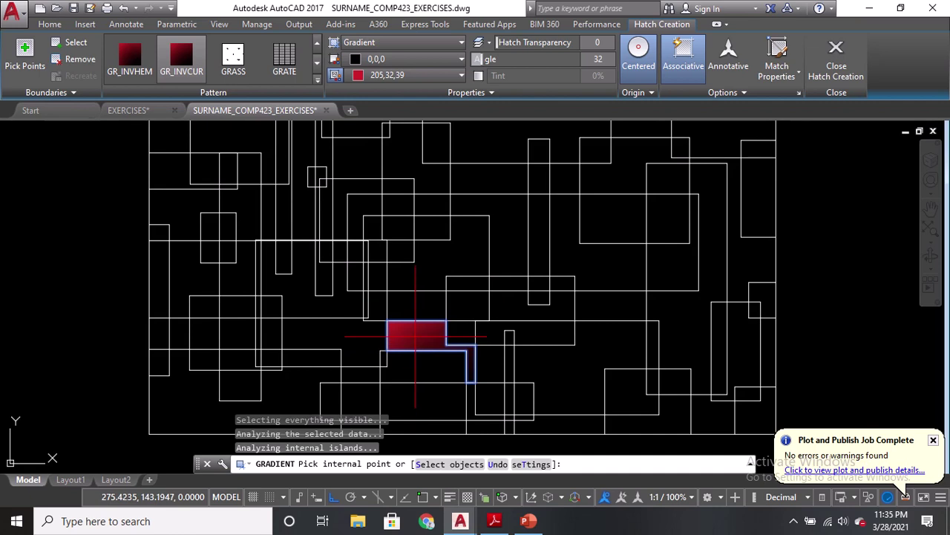
scroll(415, 336, down, 2)
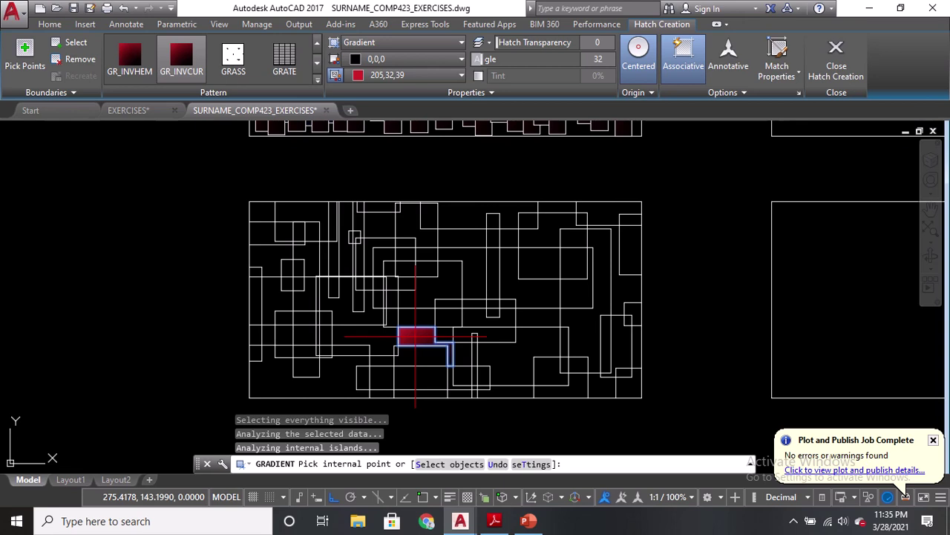
key(Return)
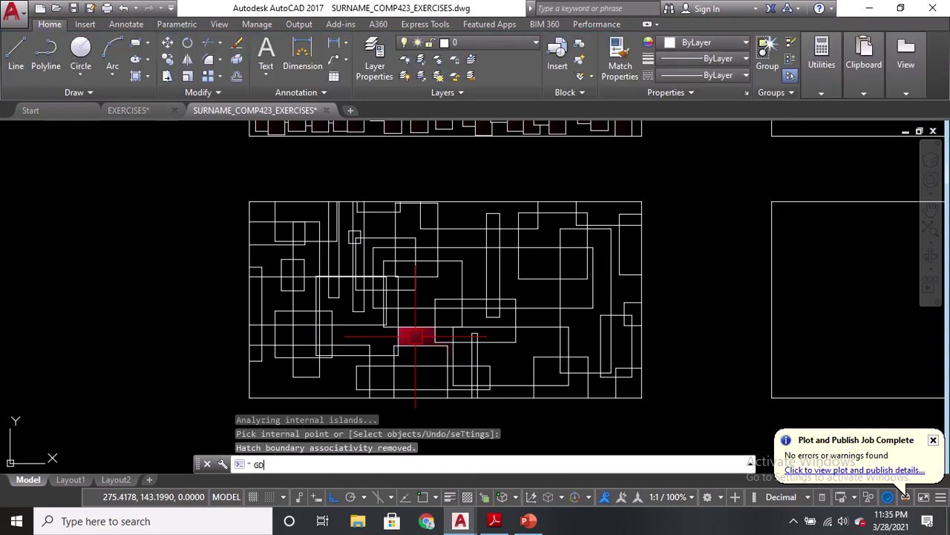
Step: Fill the small overlap cell at the panel's lower left and the overlap cell at its upper right with separate red gradients
text(GD)
key(Return)
click(304, 335)
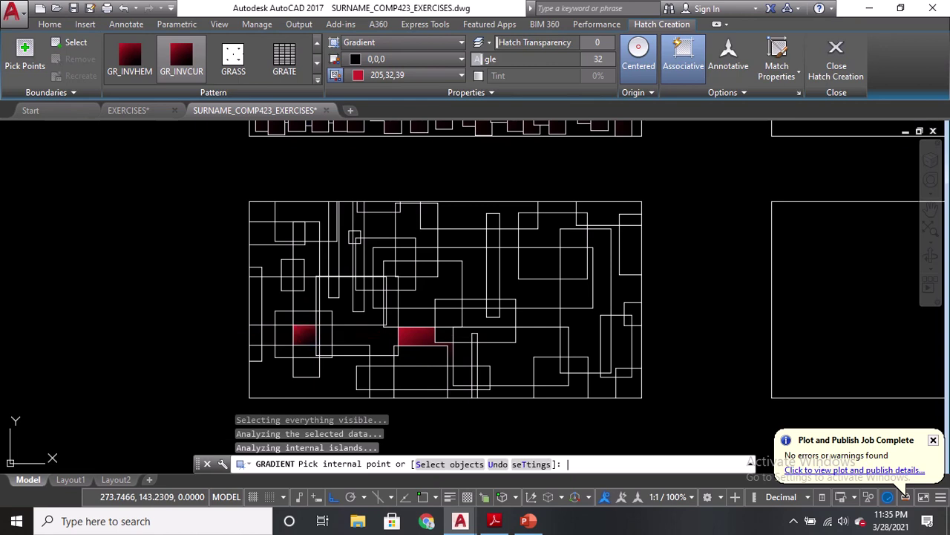
key(Return)
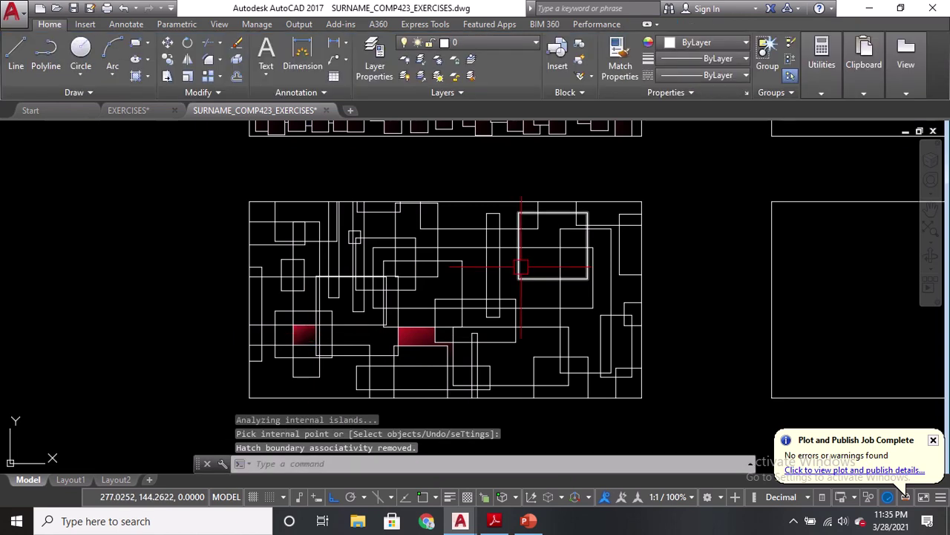
key(Return)
click(531, 263)
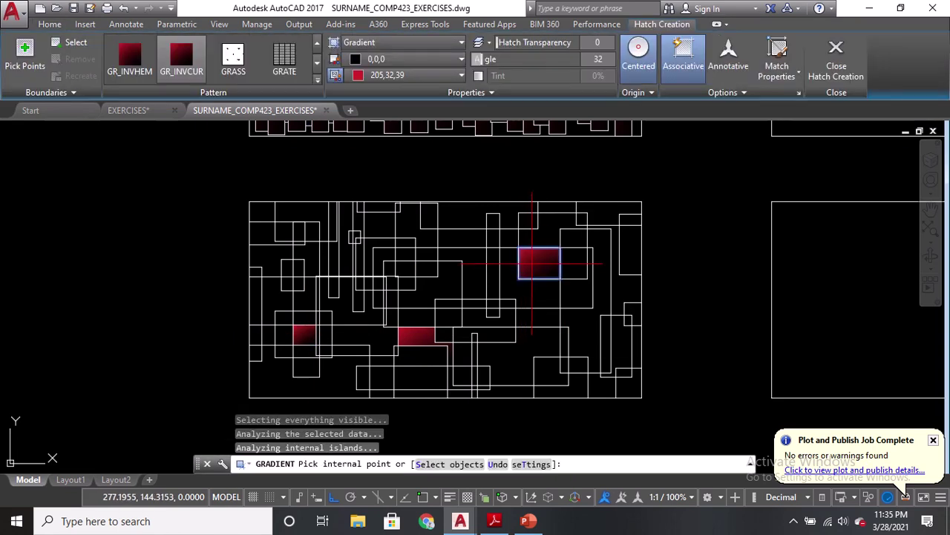
key(Return)
Step: Fill the stepped central region, the upper cell on the left edge and the stepped top-edge region left of centre with separate red gradients
key(Return)
click(450, 280)
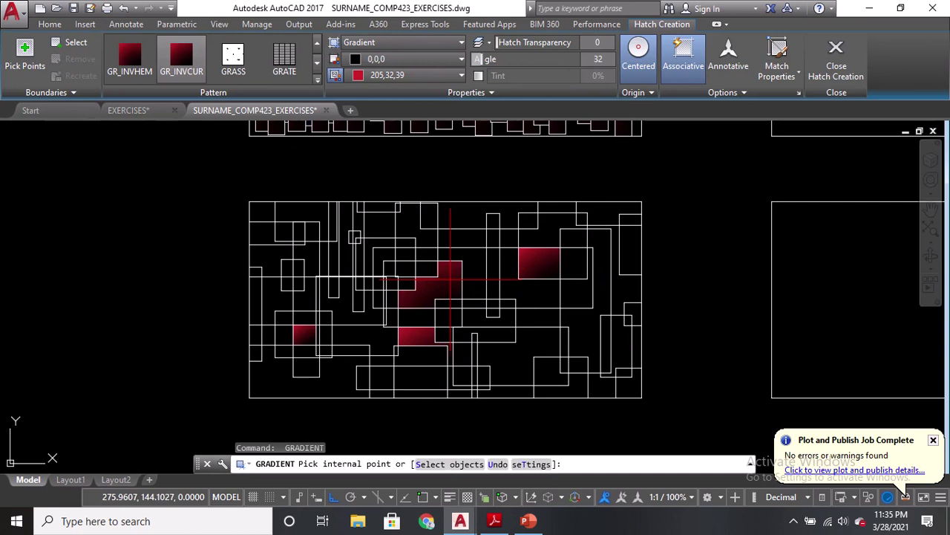
key(Return)
key(Return)
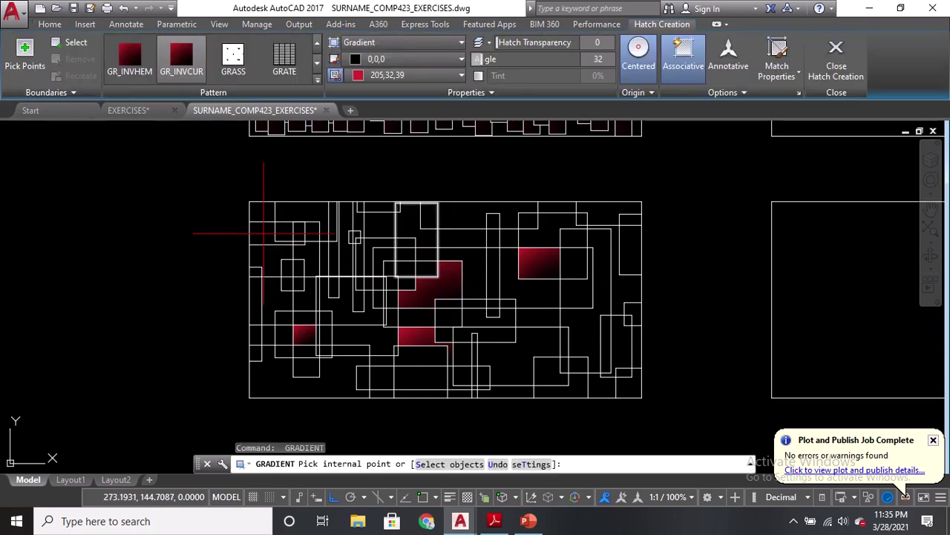
click(262, 234)
key(Return)
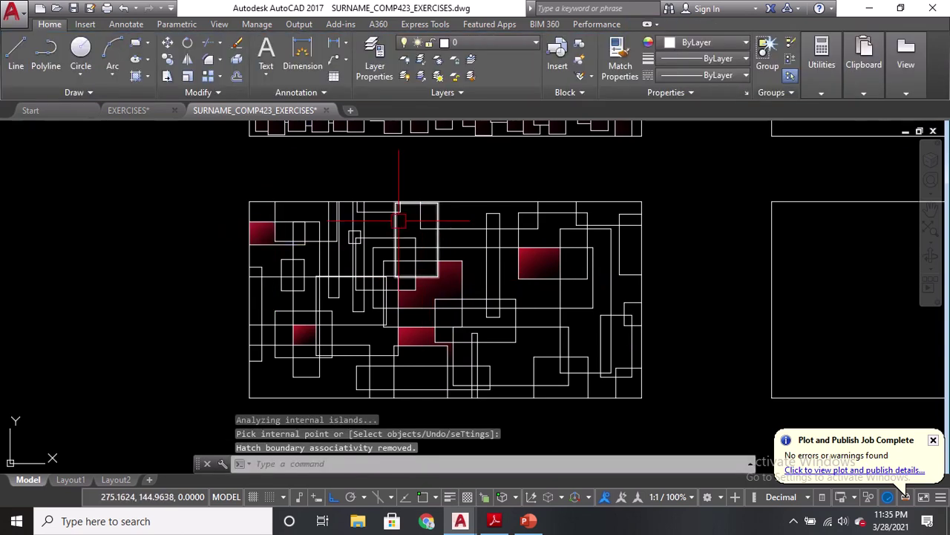
key(Return)
click(404, 221)
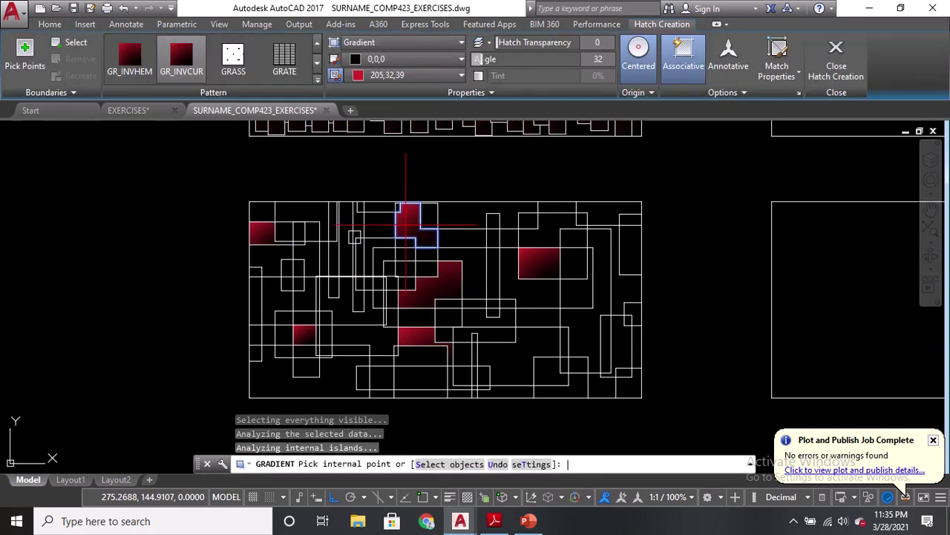
key(Return)
Step: With one gradient, fill the flat cell near the top centre, the tall stepped region on the right and the low cell left of bottom centre
text(gd)
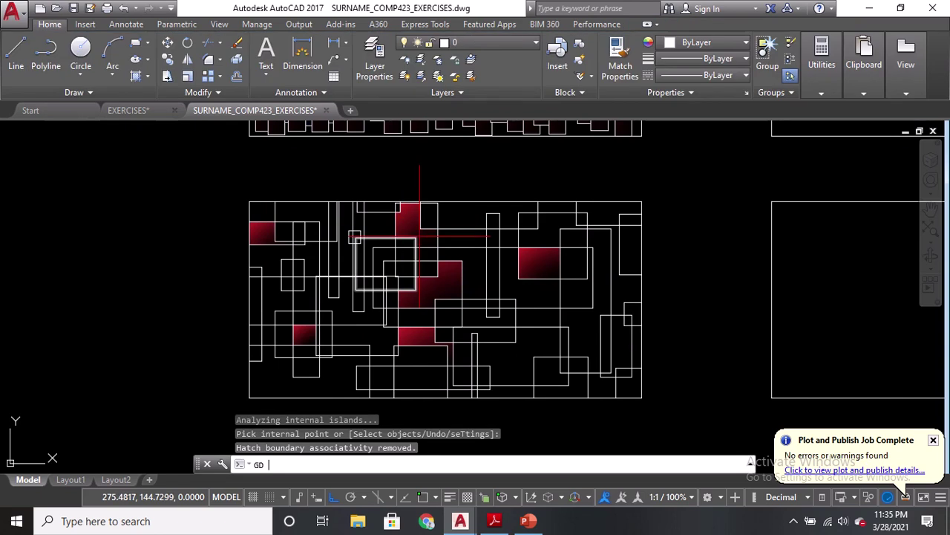
key(Return)
click(530, 230)
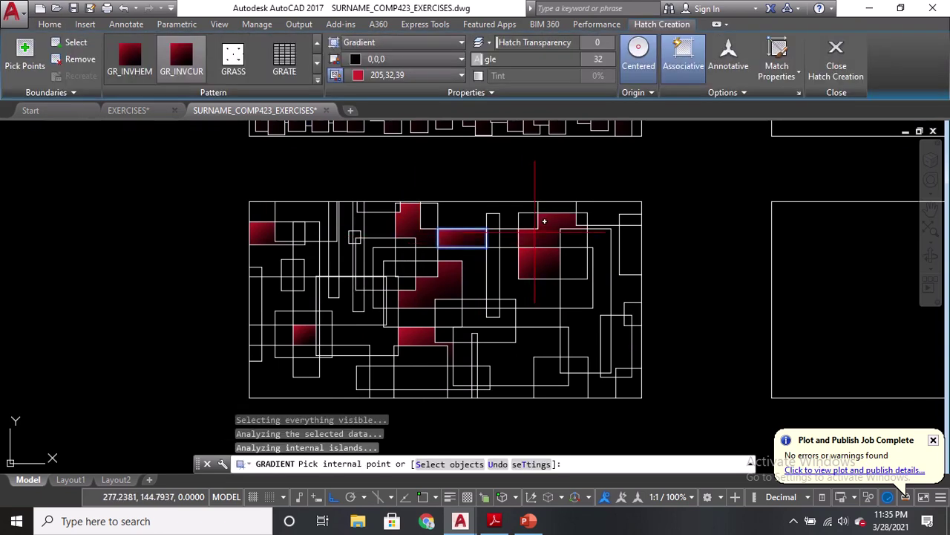
click(598, 286)
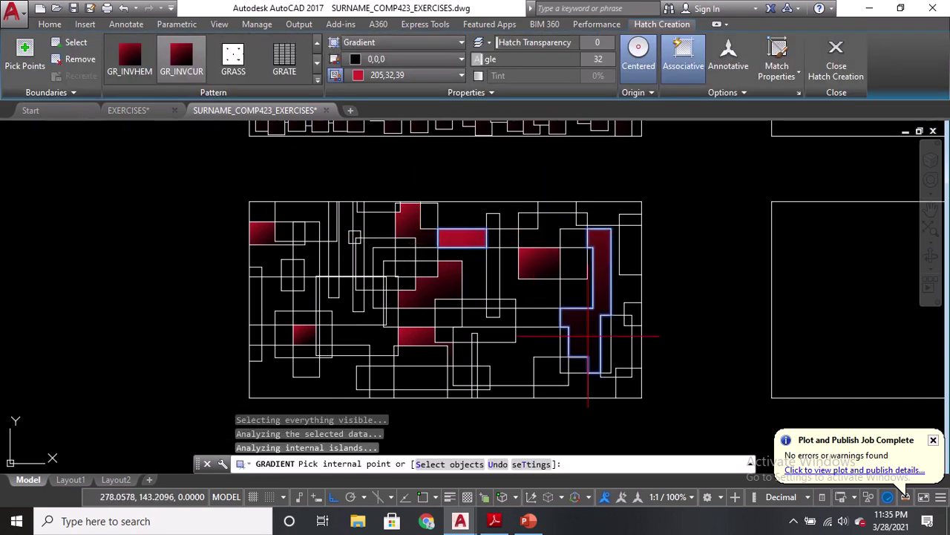
click(424, 375)
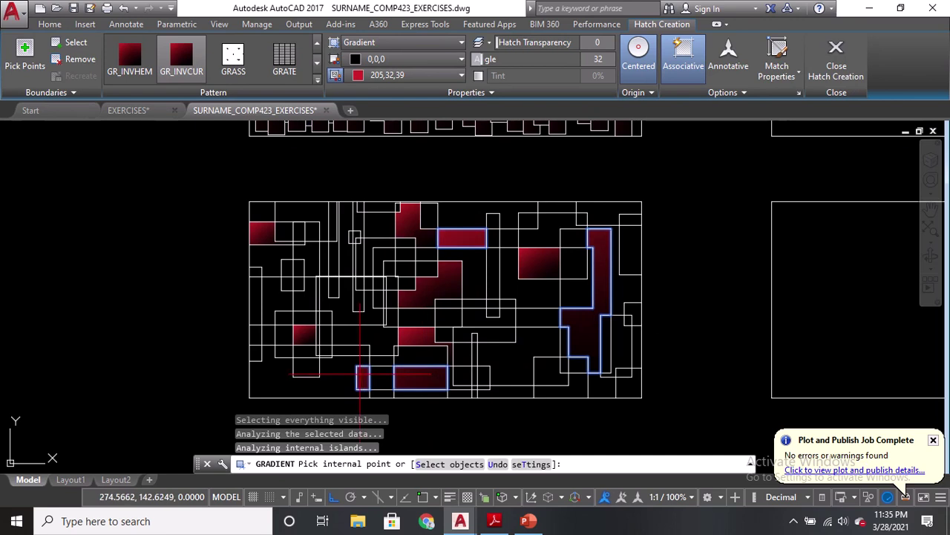
Step: Undo the lower-left corner pick, then add the small left-side cells, the large lower-right region and the adjoining bottom-edge rectangle to the red gradient
click(261, 368)
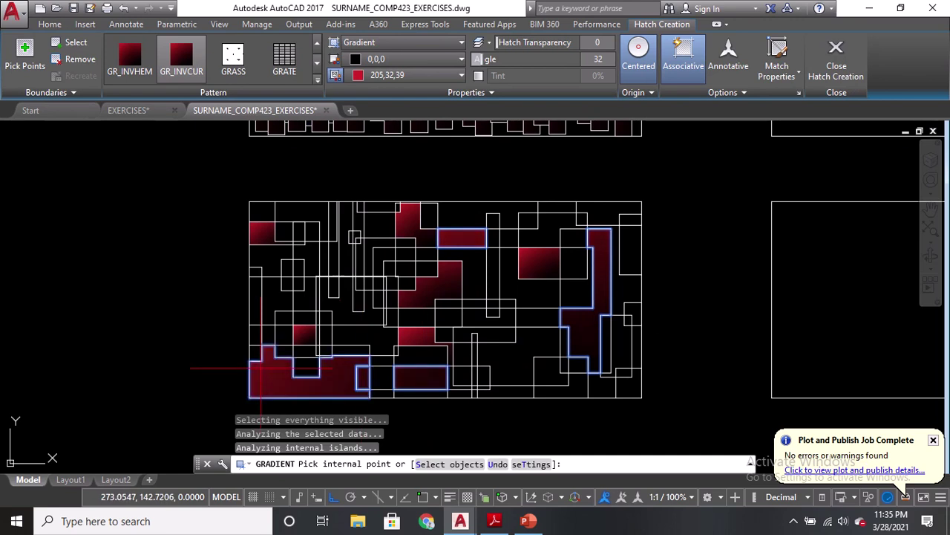
key(ctrl+z)
click(269, 341)
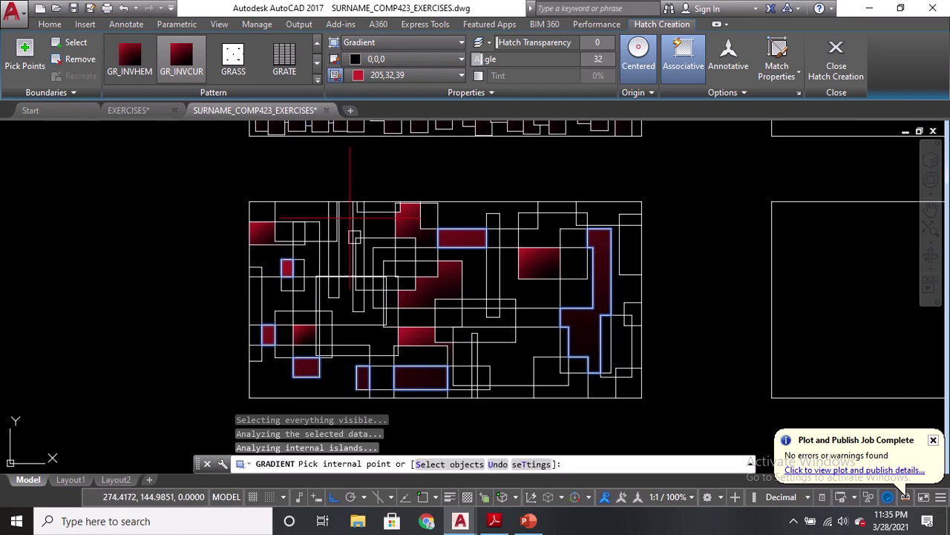
click(528, 329)
click(578, 388)
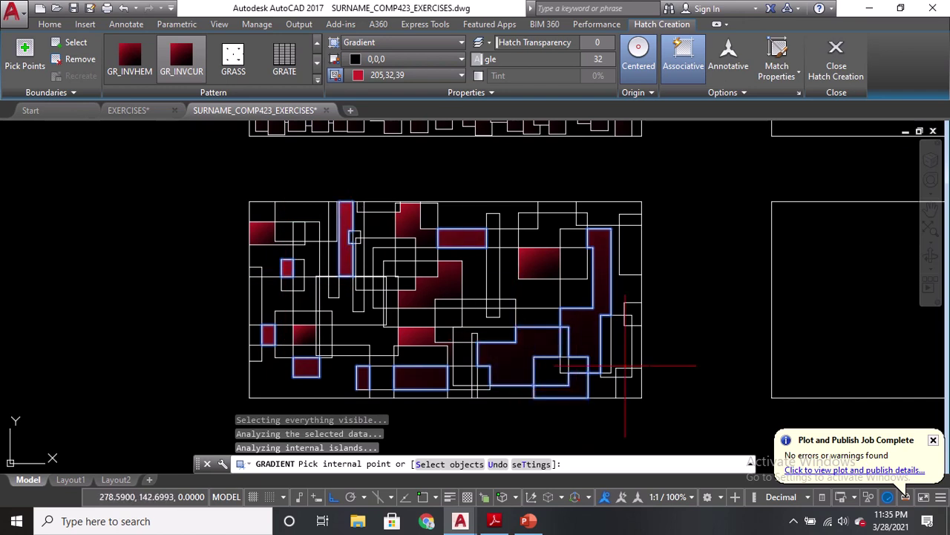
Step: Add two right-edge cells, the small cell right of the narrow upright, the L-shaped cell left of centre and the flat top-edge cell to the gradient
click(623, 344)
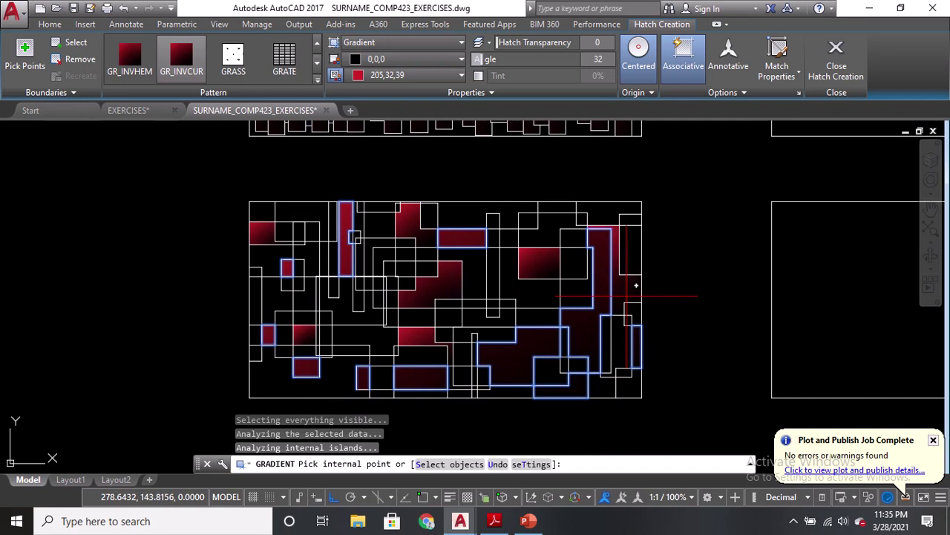
click(630, 250)
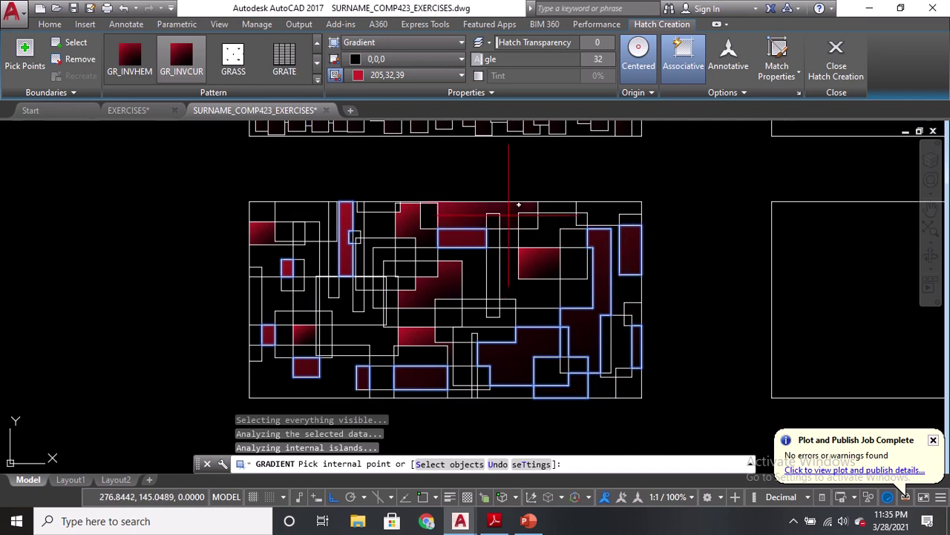
click(509, 238)
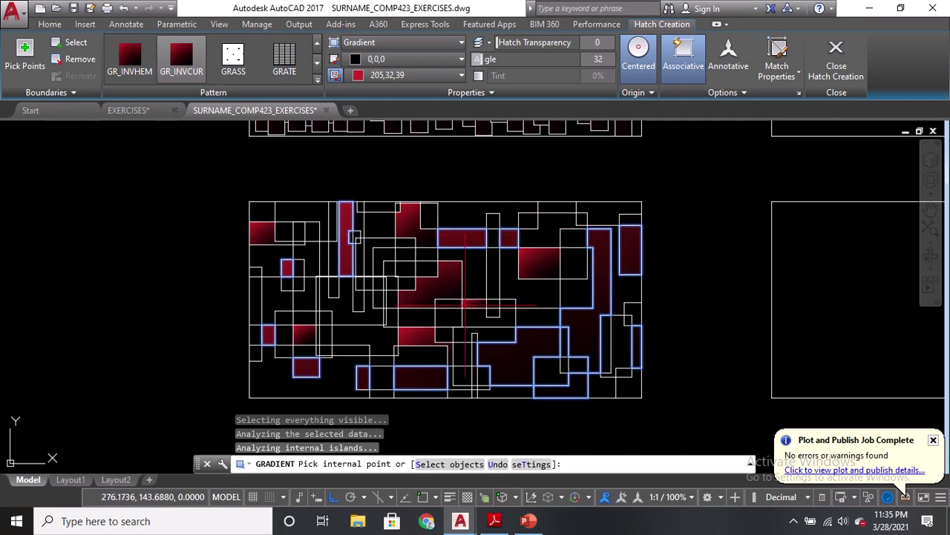
click(375, 263)
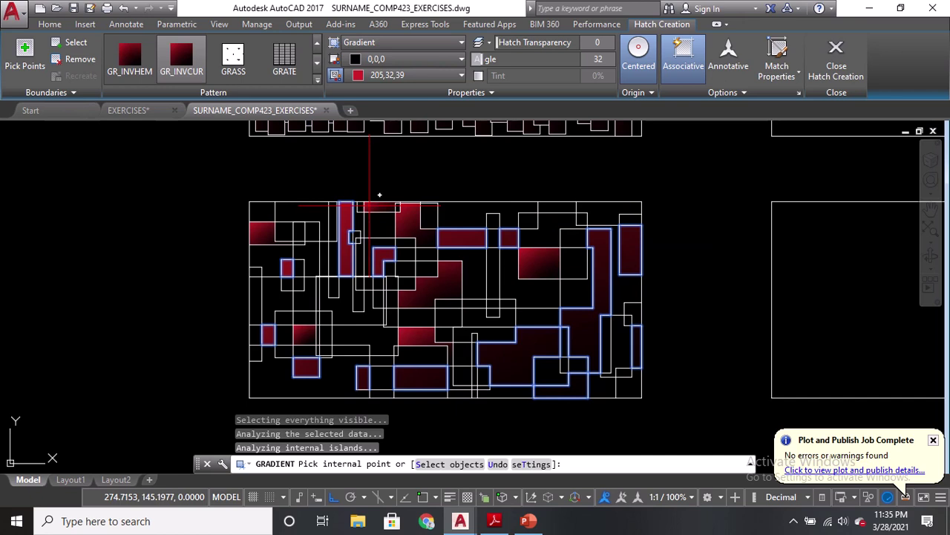
click(369, 206)
key(Return)
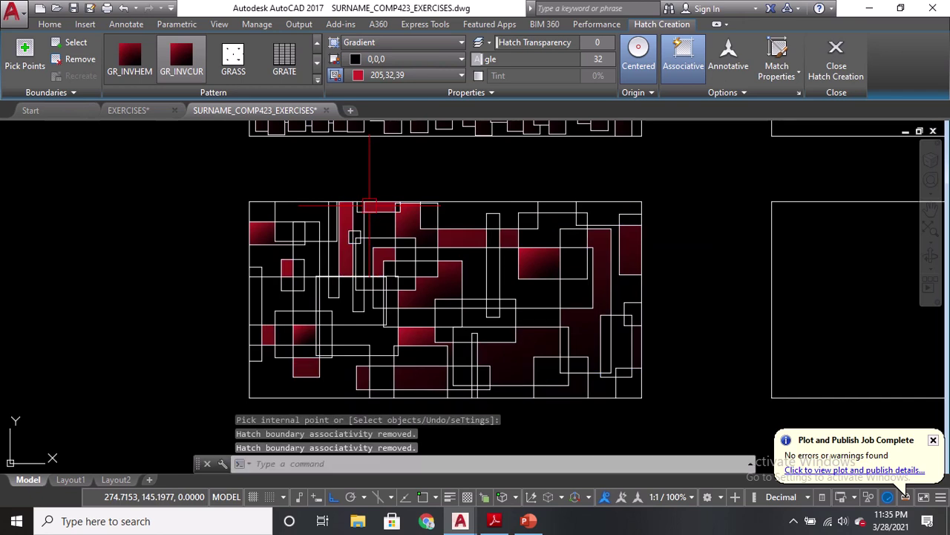
Step: Change the gradient's second colour to Blue and fill the stepped cell in the panel's upper-left area
text(g)
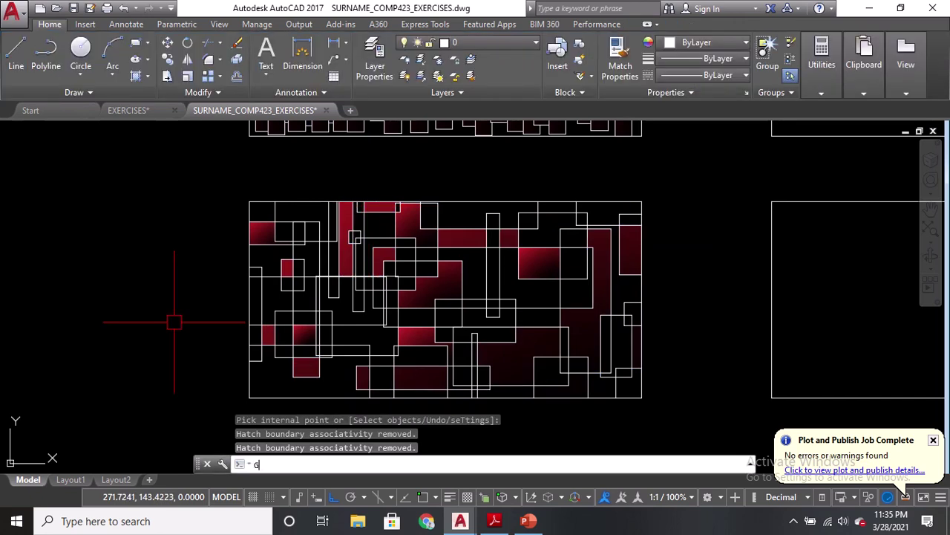
text(d)
key(Return)
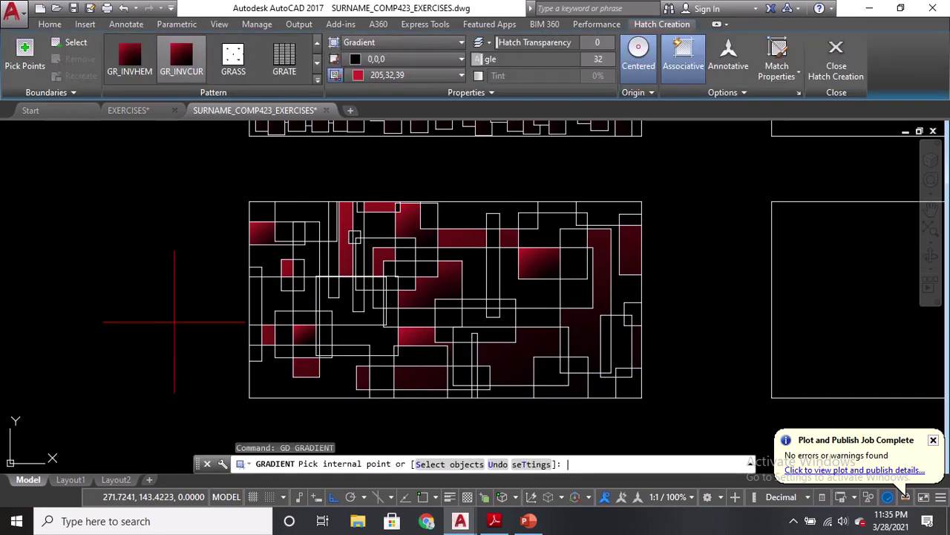
click(406, 75)
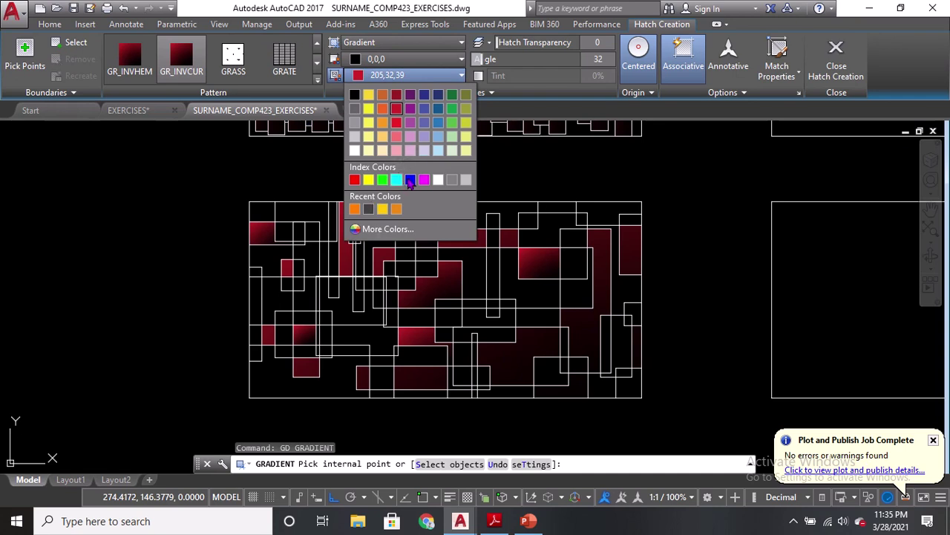
click(410, 179)
click(315, 262)
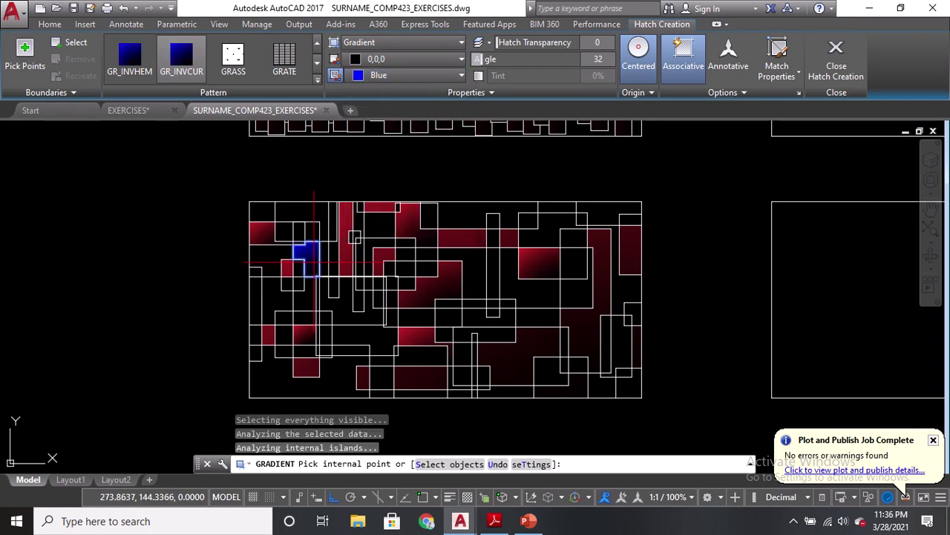
key(Return)
Step: Fill the stepped region left of centre and the small cell at the foot of the narrow upright right of centre with separate blue gradients
key(Return)
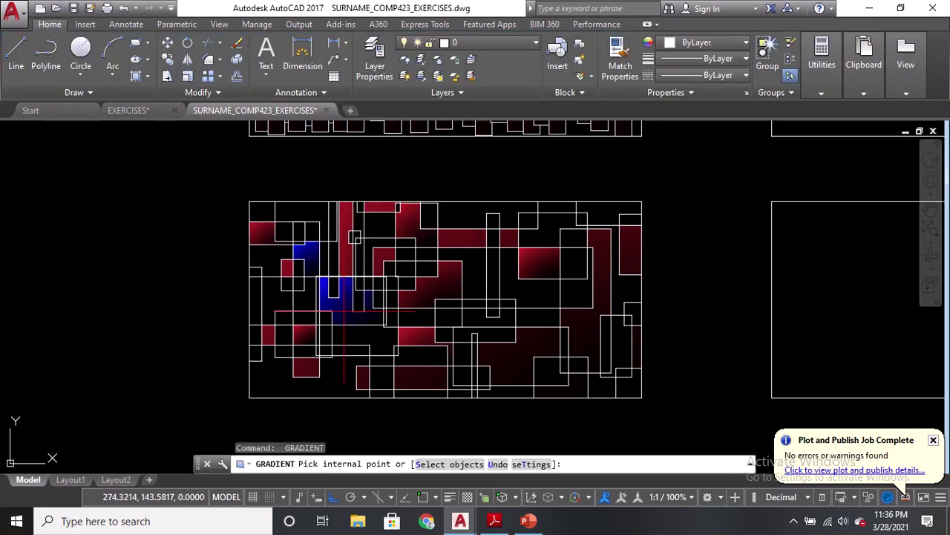
click(343, 312)
key(Return)
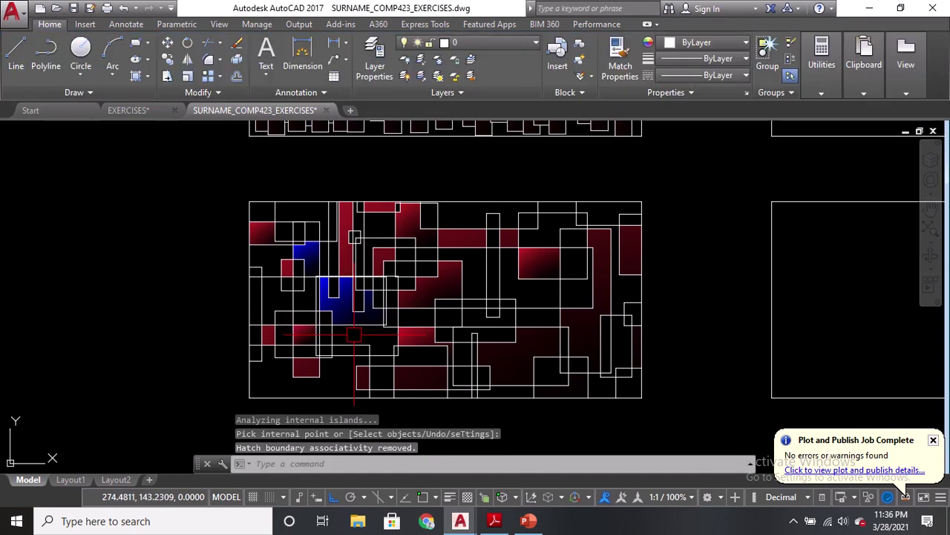
key(Return)
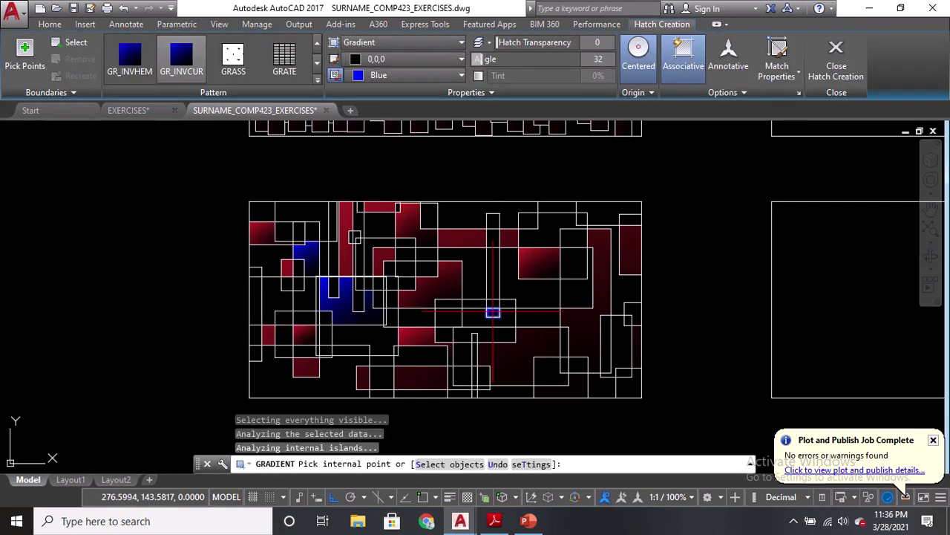
click(493, 312)
text(g)
key(Return)
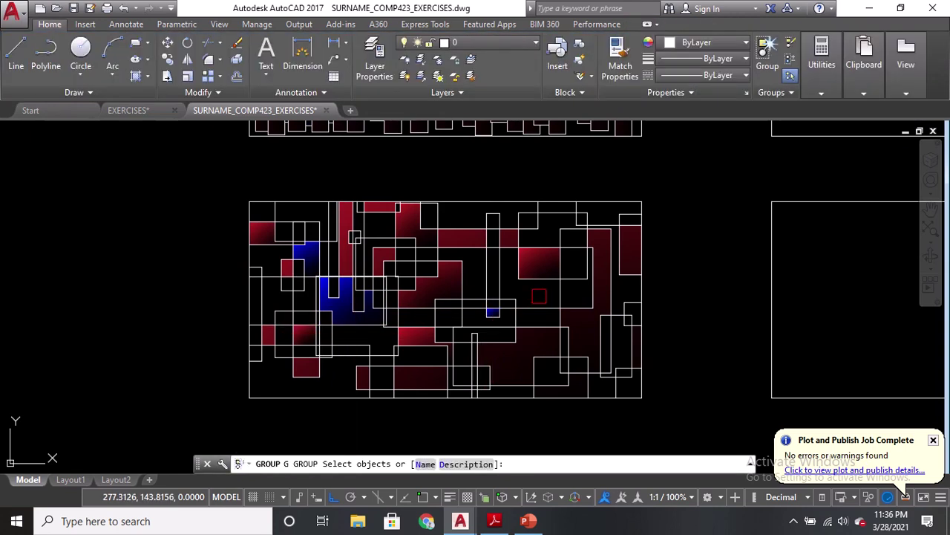
Step: Fill the L-shaped region right of centre, around the red-shaded rectangle, with the blue gradient
key(Return)
text(gd)
key(Return)
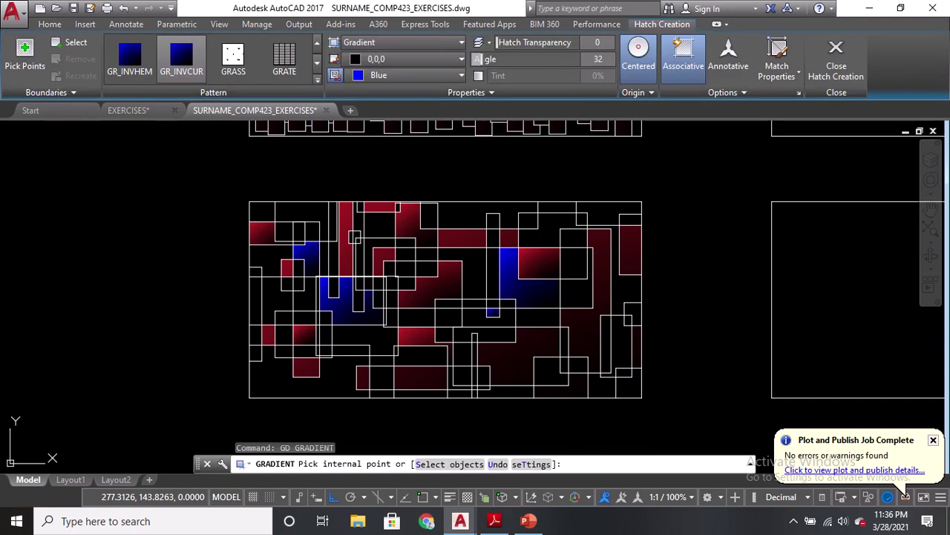
key(Return)
text(gd)
key(Return)
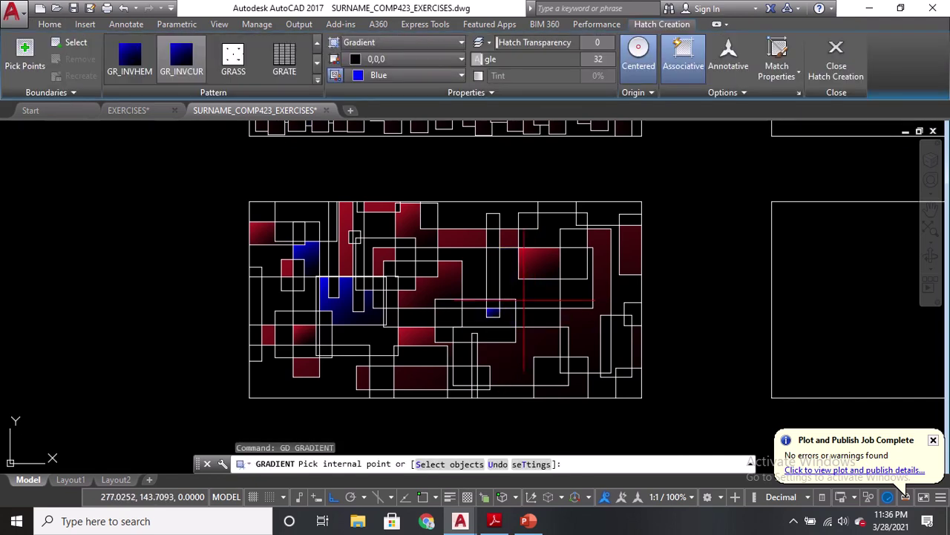
click(531, 295)
key(Return)
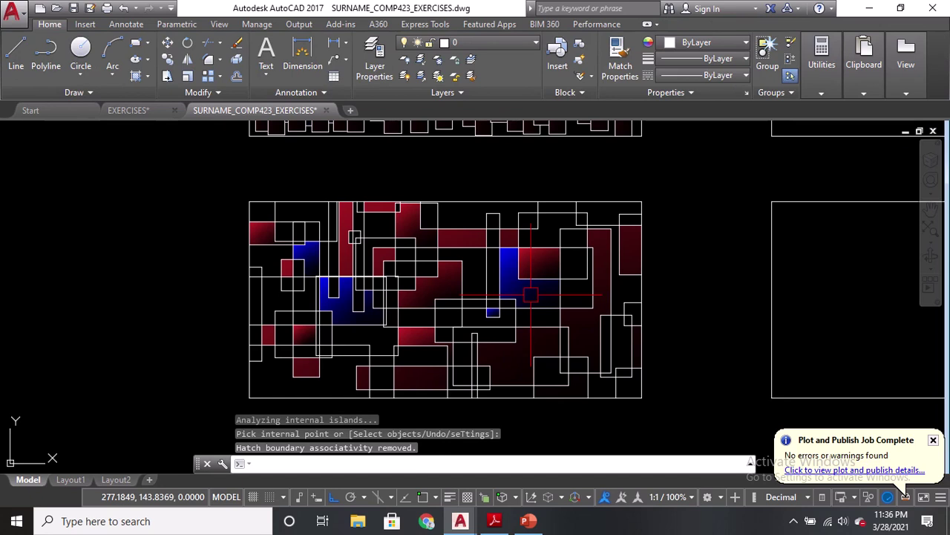
Step: Fill the small cell beside the red rectangle right of centre and the large lower-left region with one blue gradient
key(Return)
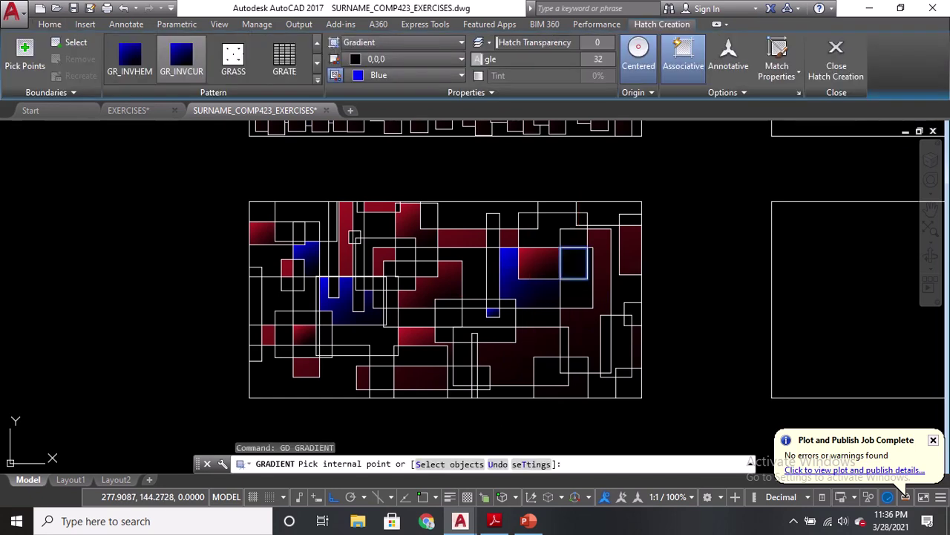
click(578, 265)
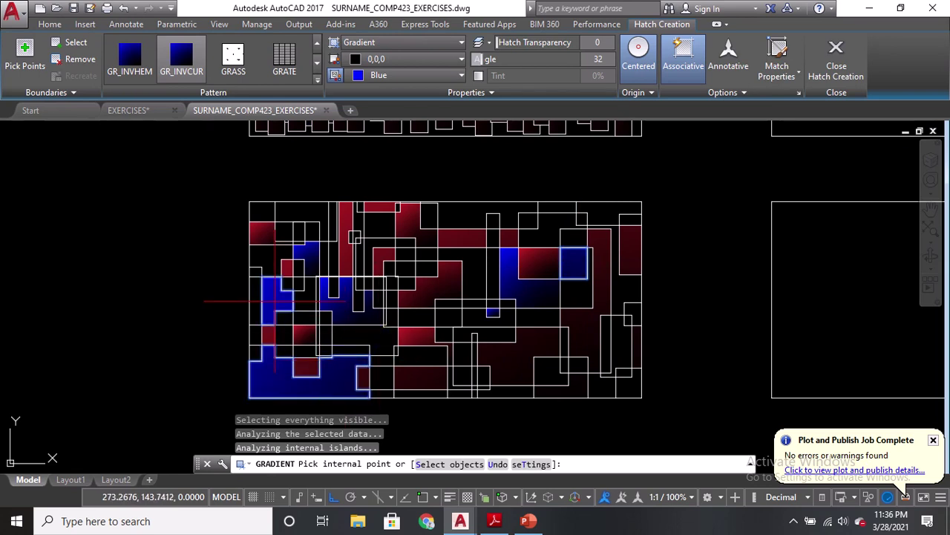
key(Return)
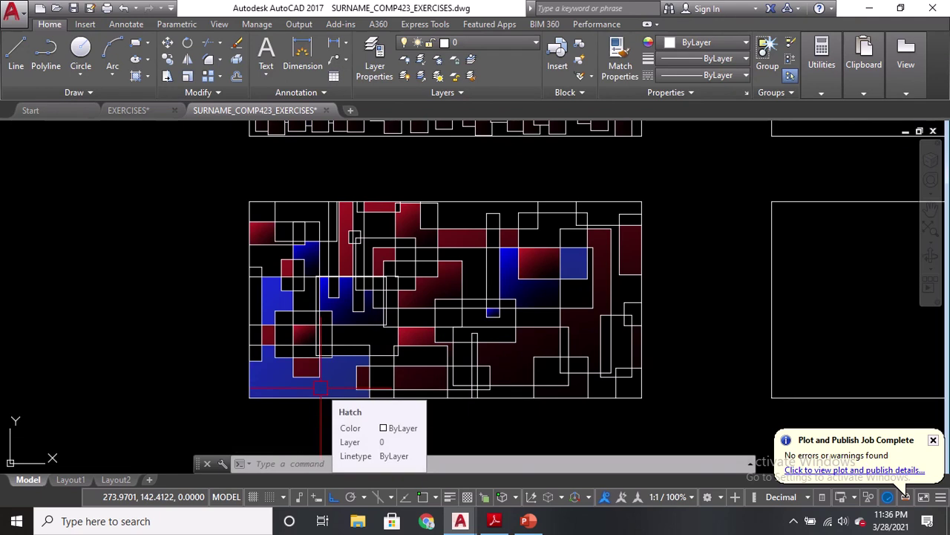
click(336, 302)
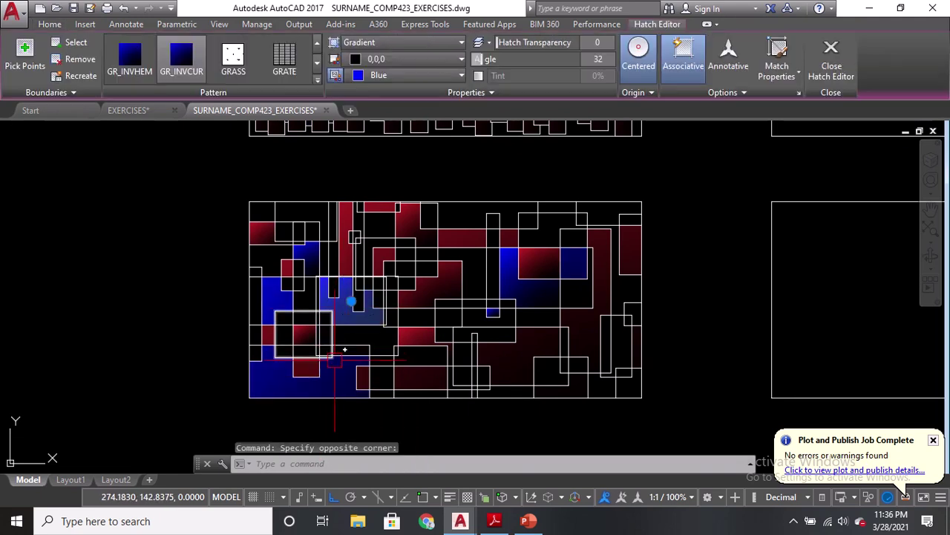
key(Escape)
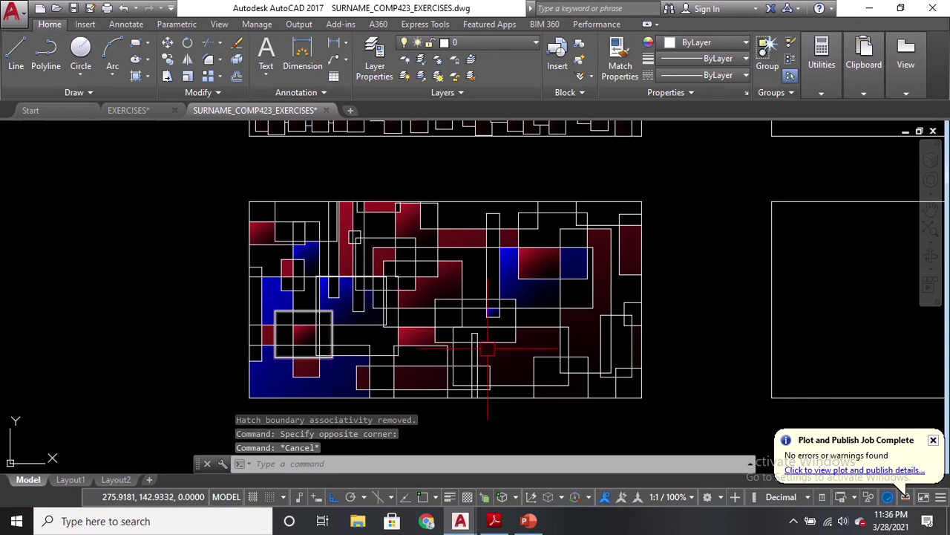
Step: Change the second colour of the large multi-region red gradient to orange 242,103,34
click(509, 360)
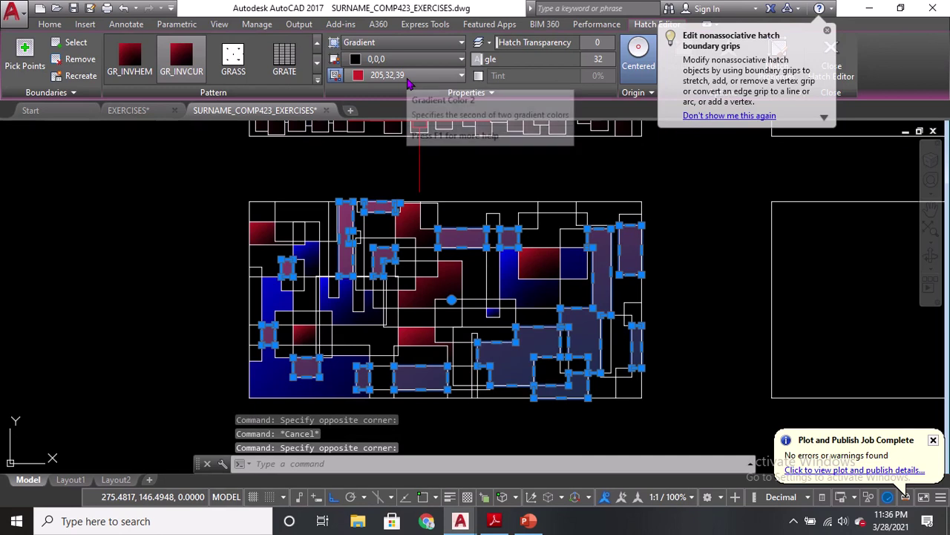
click(409, 75)
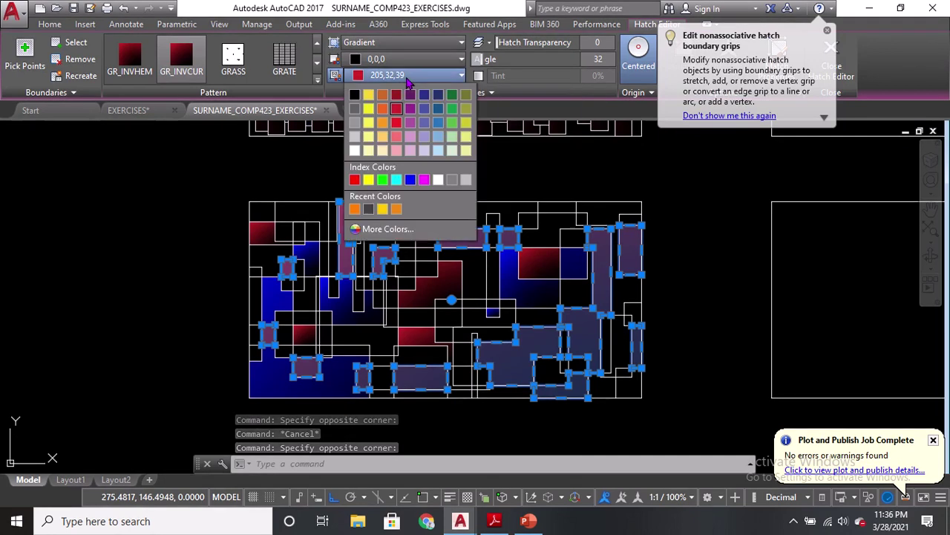
click(385, 109)
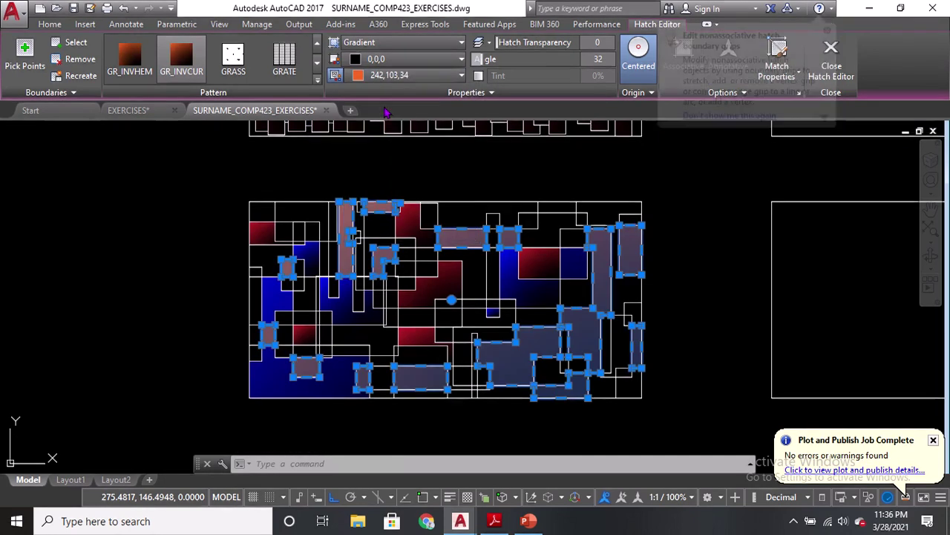
click(691, 329)
key(Escape)
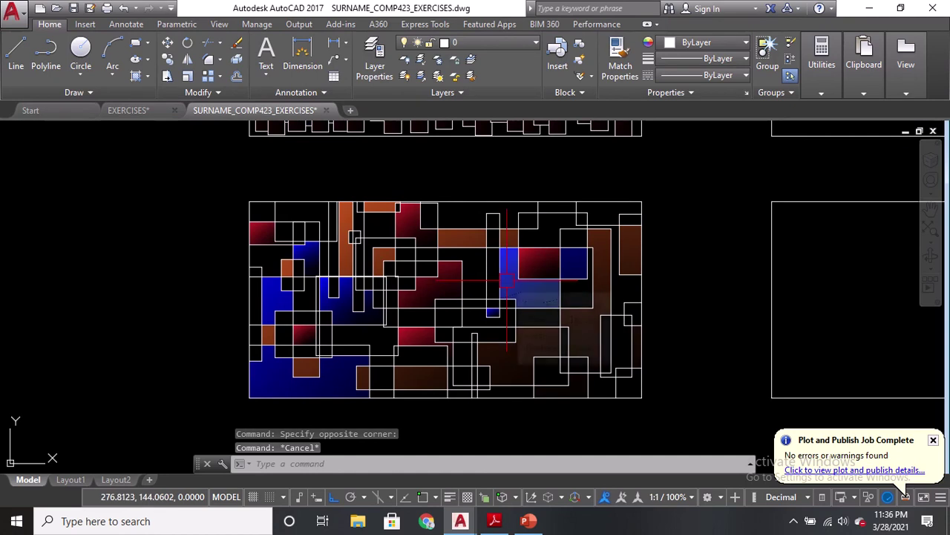
Step: Switch to COMP423_MODULE01.pdf in Adobe Reader, examine the panel of intersecting arcs, and return to the AutoCAD drawing
click(493, 520)
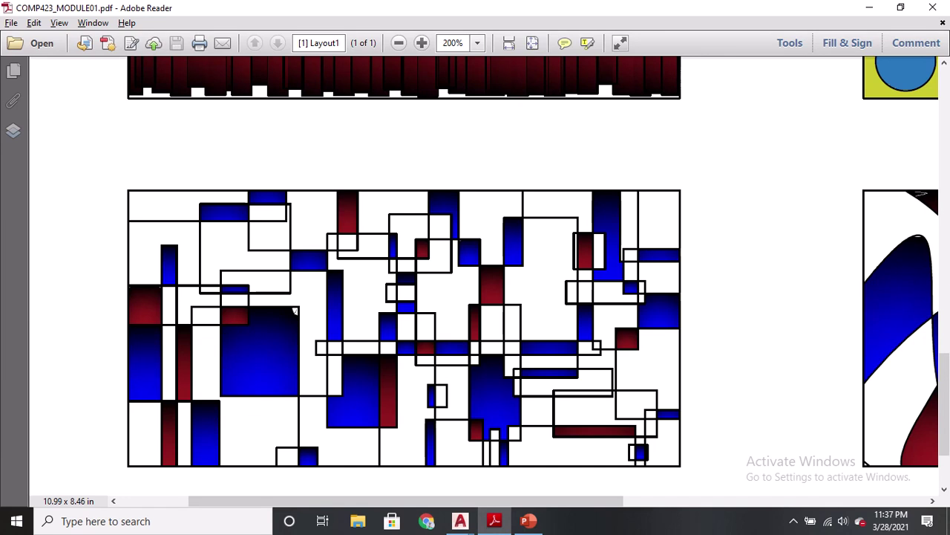
scroll(339, 431, down, 1)
scroll(339, 430, up, 3)
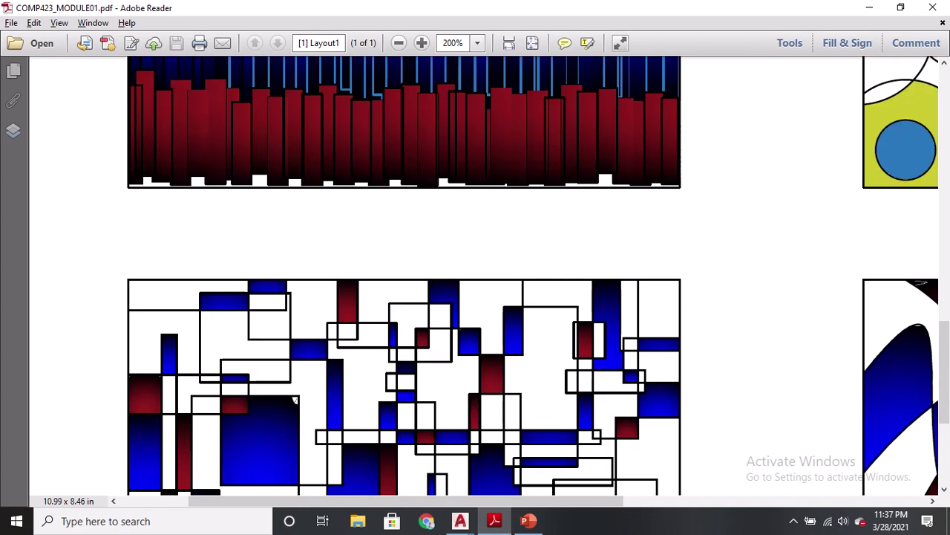
drag(541, 501, 824, 511)
drag(944, 371, 943, 162)
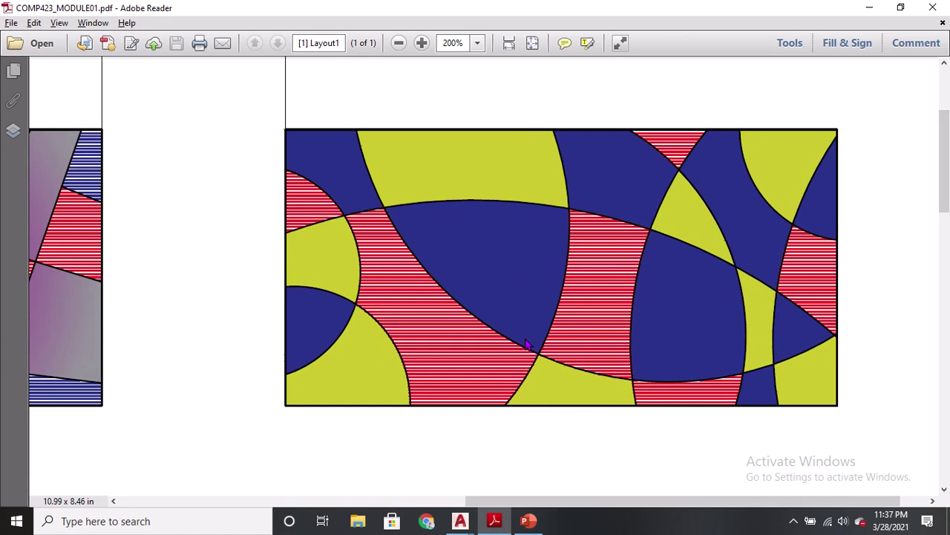
key(alt+Tab)
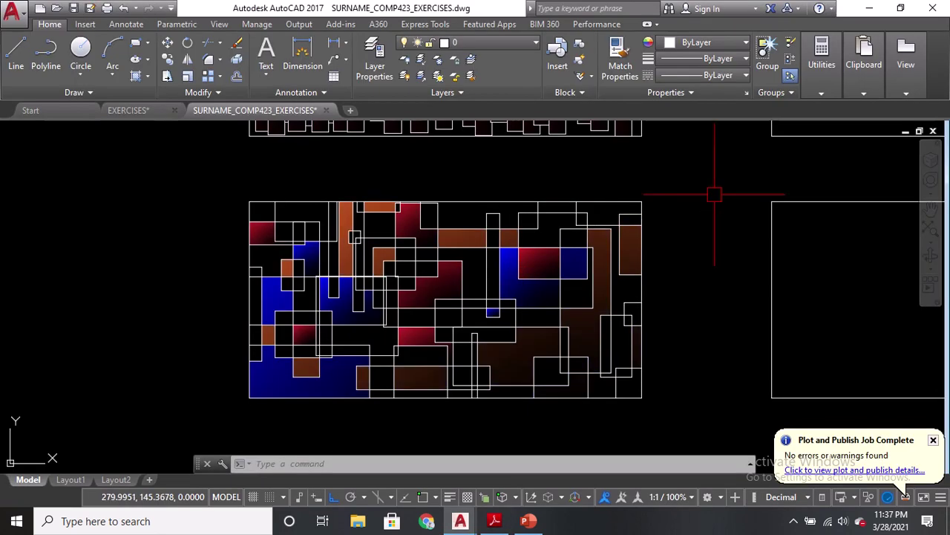
Step: Draw a three-point arc across the lower-left corner of the empty panel beside the orange triangle panel, overrunning its left and bottom edges
mouse_move(715, 194)
middle_down()
mouse_move(532, 250)
mouse_move(333, 282)
mouse_move(308, 359)
middle_up()
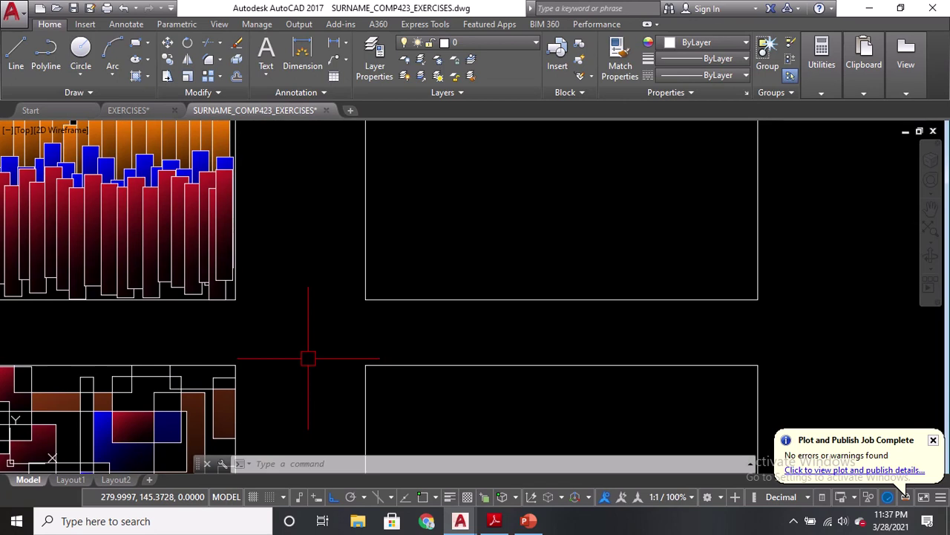
text(p)
key(Return)
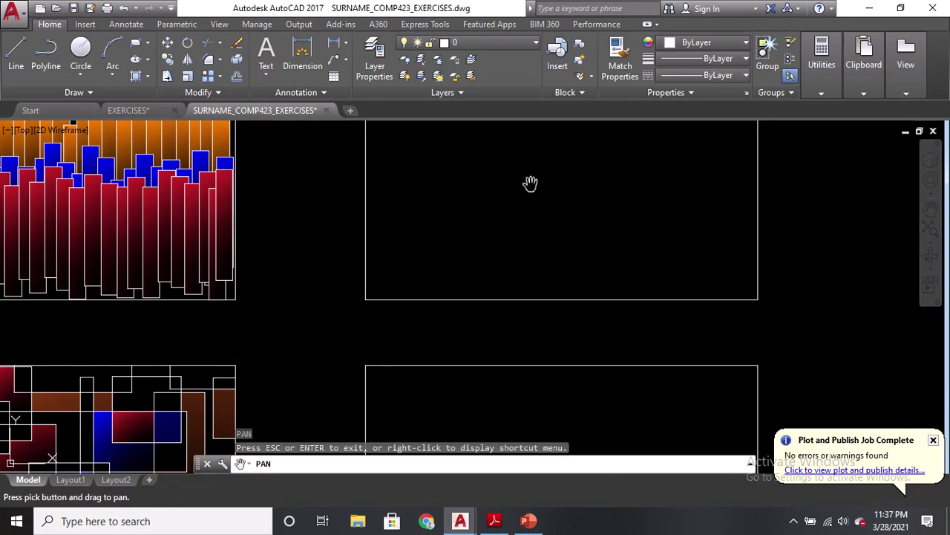
mouse_move(540, 154)
mouse_down()
mouse_move(502, 378)
mouse_move(447, 494)
mouse_up()
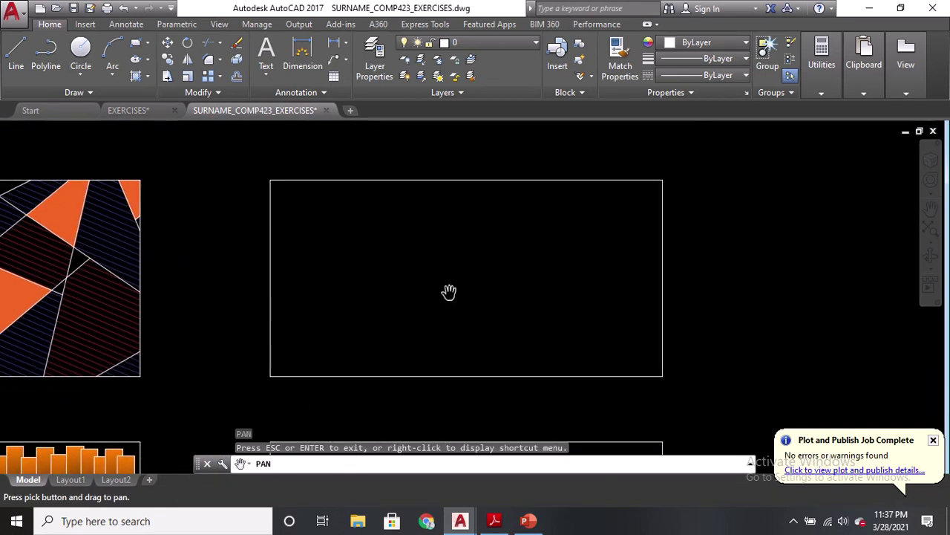
drag(449, 291, 463, 295)
key(Escape)
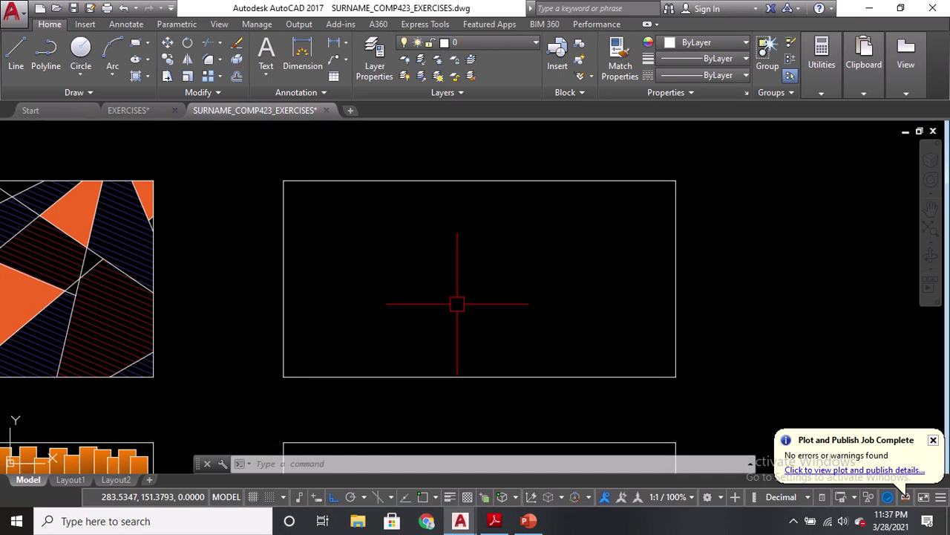
text(a)
key(Return)
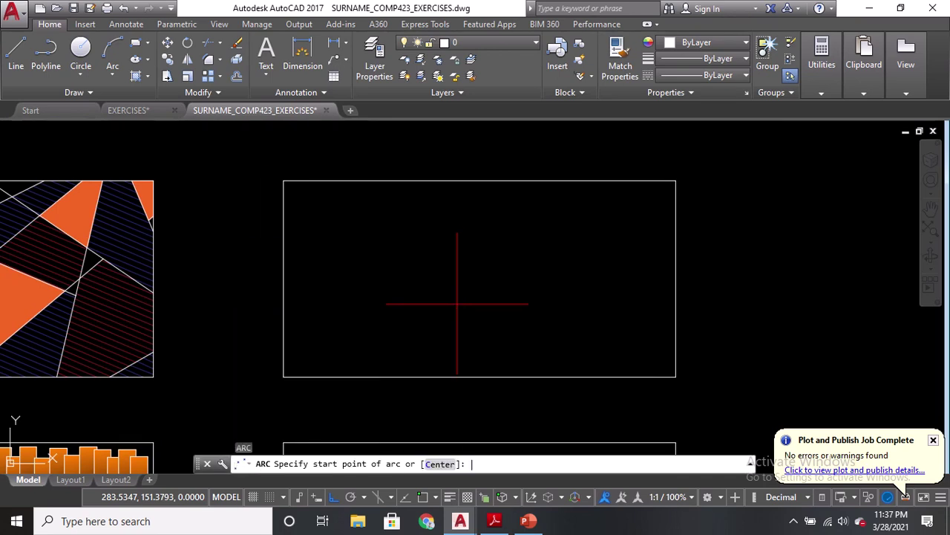
click(254, 225)
click(346, 234)
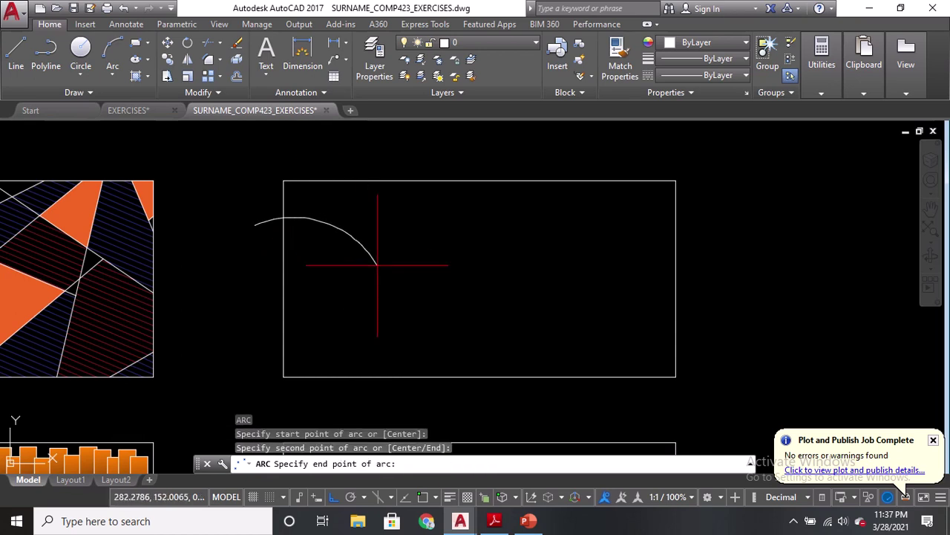
click(418, 395)
Step: Draw a three-point arc around the panel's upper-right corner, bulging inward from above the top edge to beyond the right edge
text(A)
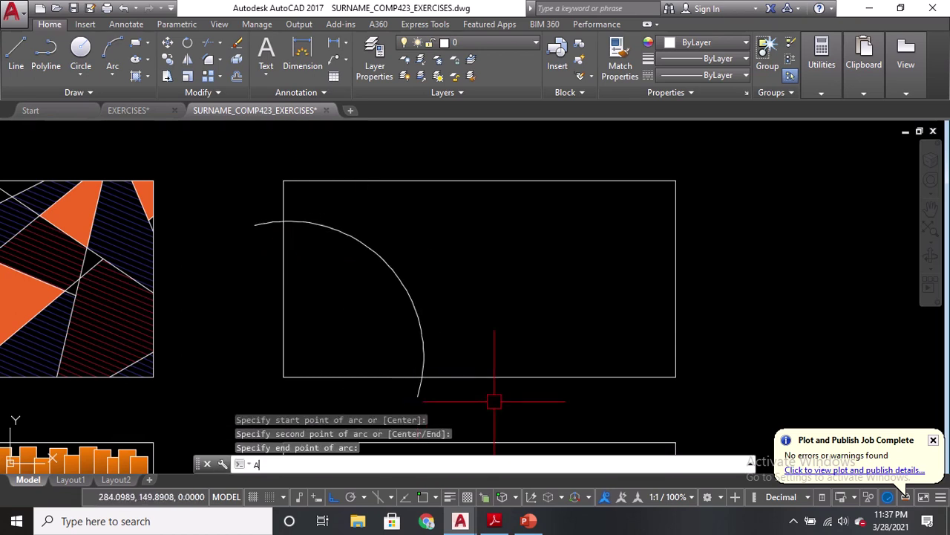
key(Return)
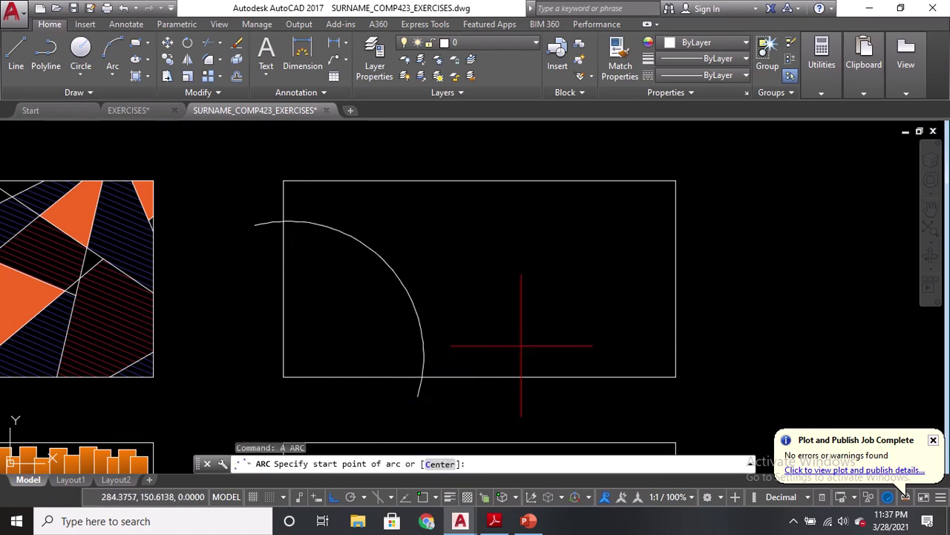
click(620, 156)
click(578, 235)
click(701, 328)
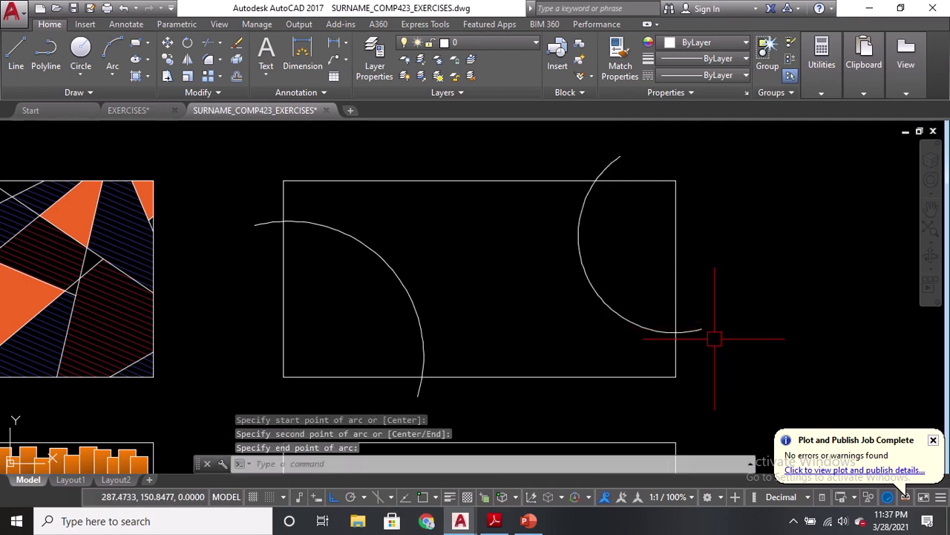
Step: Draw a large three-point arc from below the bottom edge right of centre, curving up and out past the right edge
text(A)
key(Return)
click(509, 401)
click(534, 277)
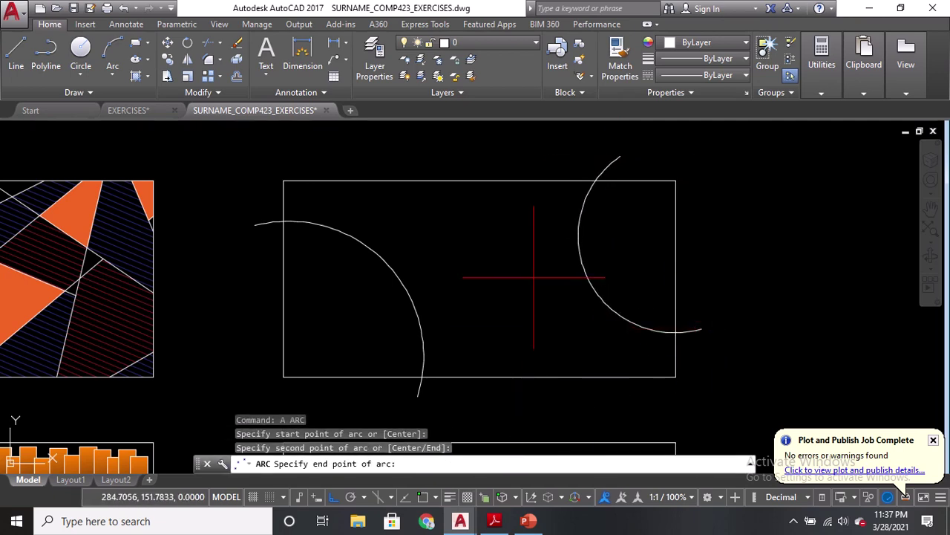
click(742, 219)
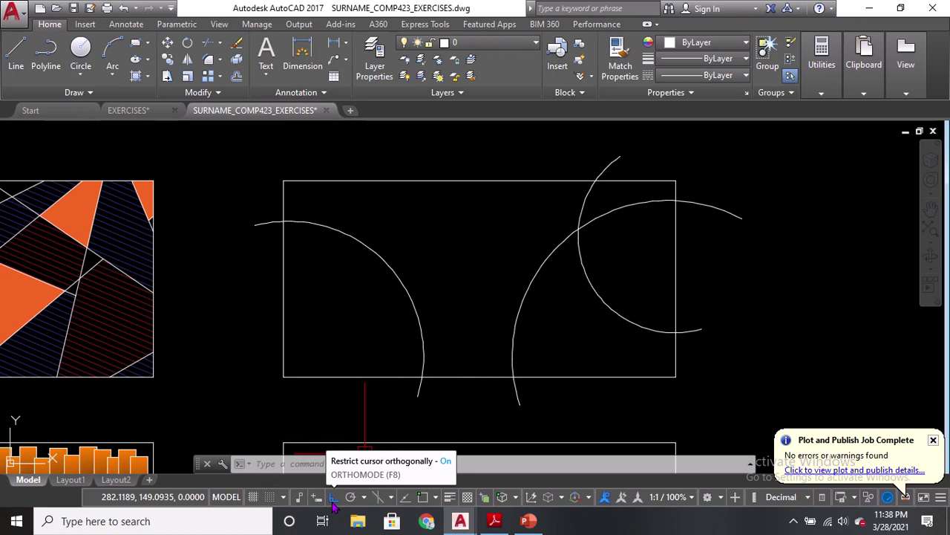
Step: Turn off Ortho and draw a three-point arc around the panel's upper-left corner, crossing the left and top edges
click(332, 499)
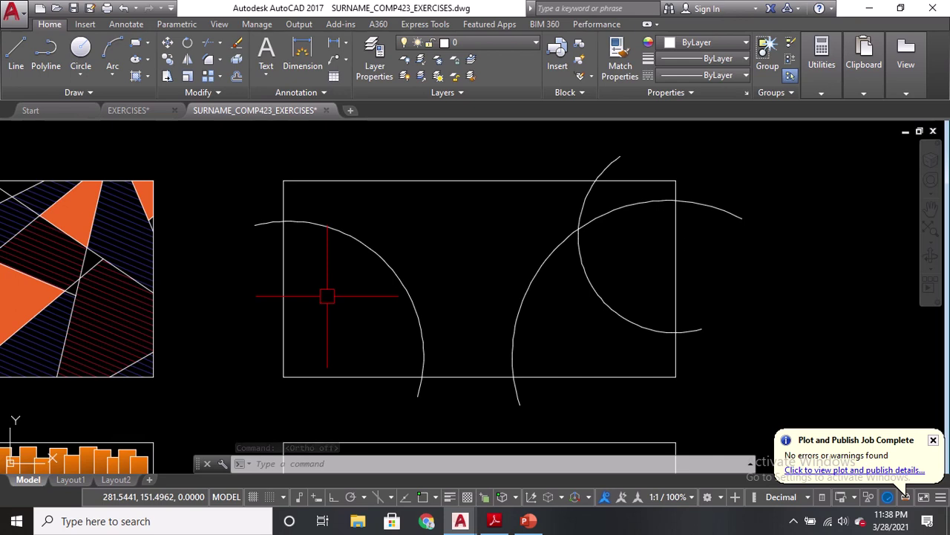
text(a)
key(Return)
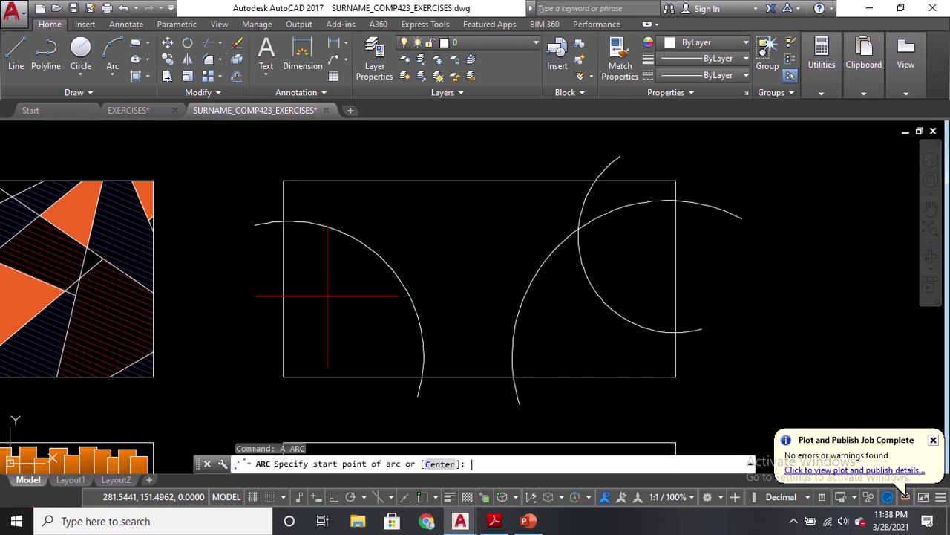
click(236, 297)
click(311, 287)
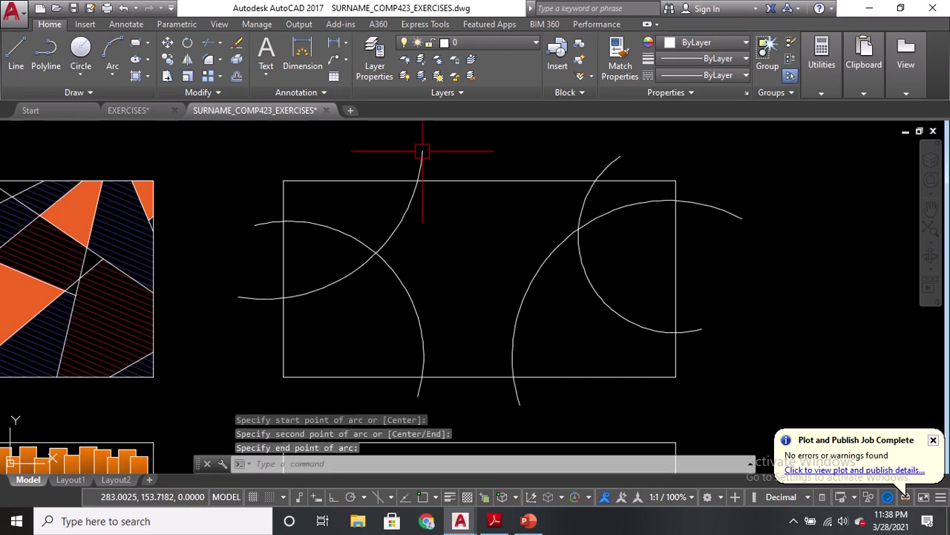
Step: Draw a three-point arch rising from below the panel's bottom edge, overlapping the lower-left arc and the large right-hand arc
key(Return)
click(353, 398)
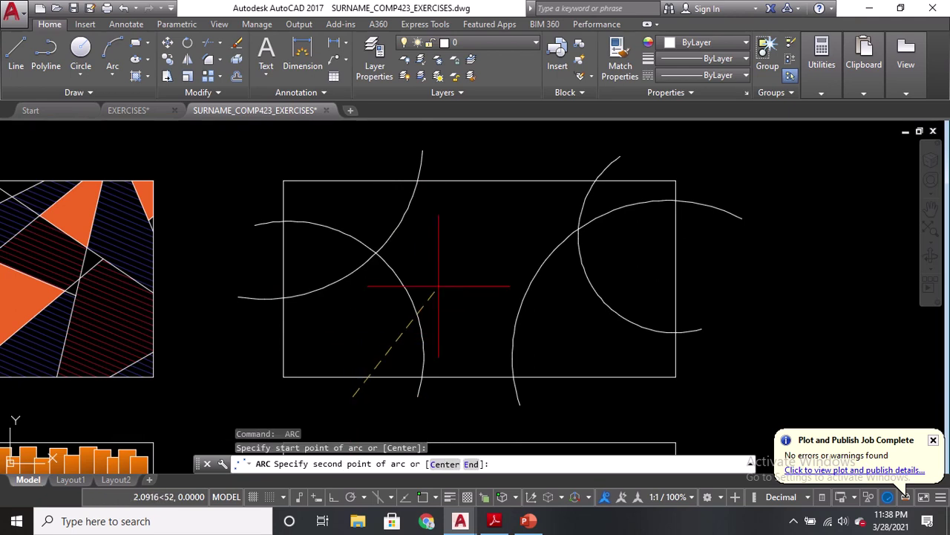
click(433, 289)
click(598, 404)
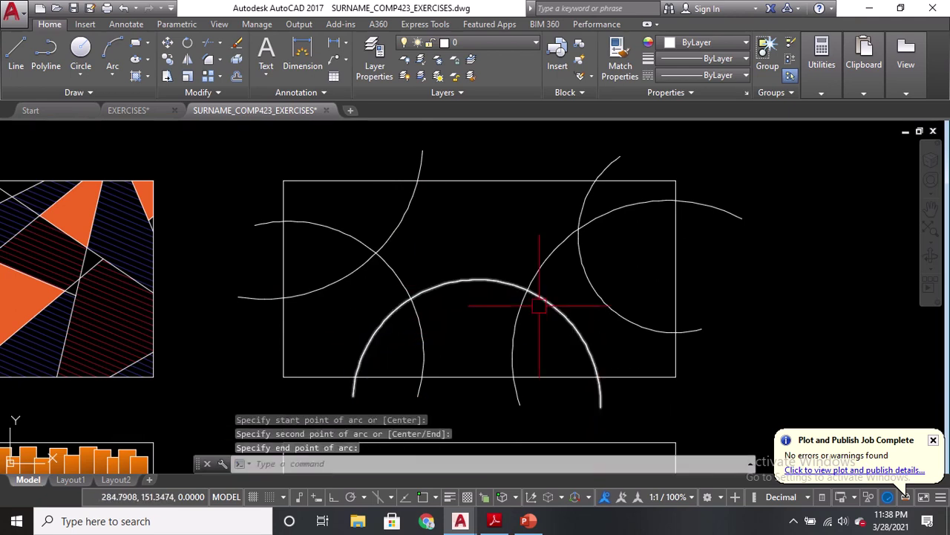
Step: Draw a three-point U-shaped arc dipping into the panel from the middle of its top edge, with both ends above the edge
text(a)
key(Return)
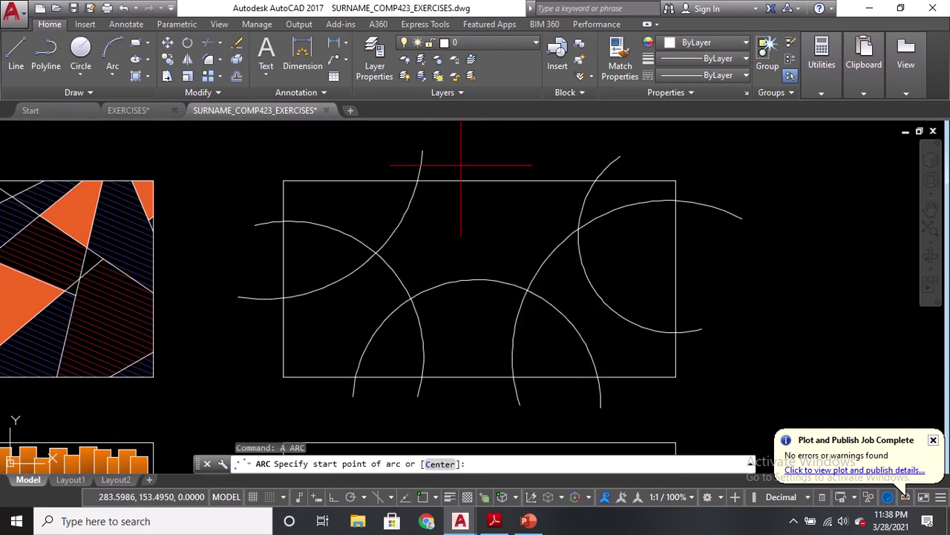
click(447, 173)
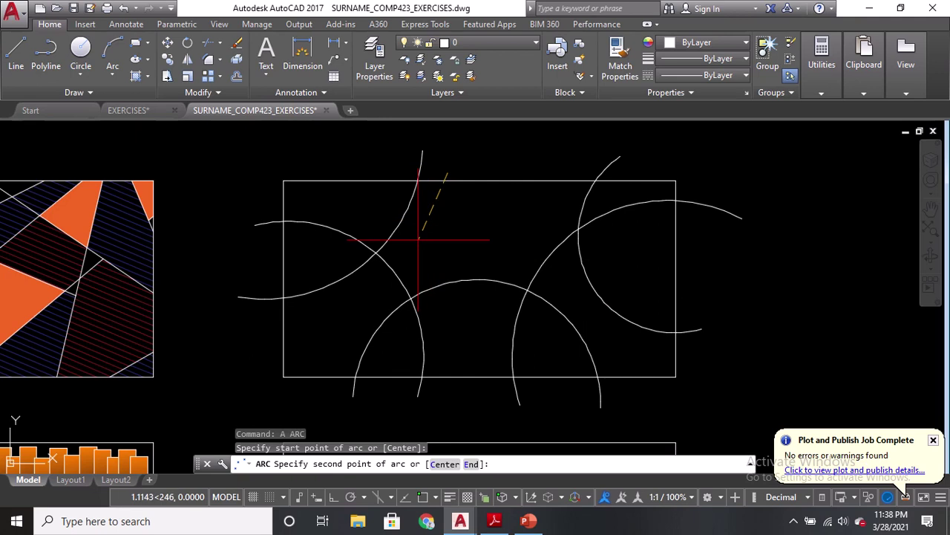
click(558, 160)
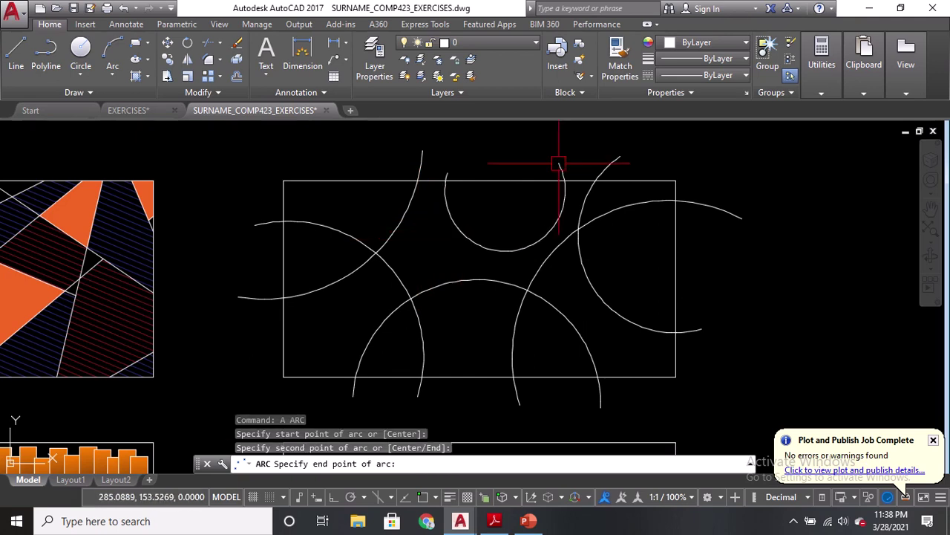
click(541, 357)
text(a)
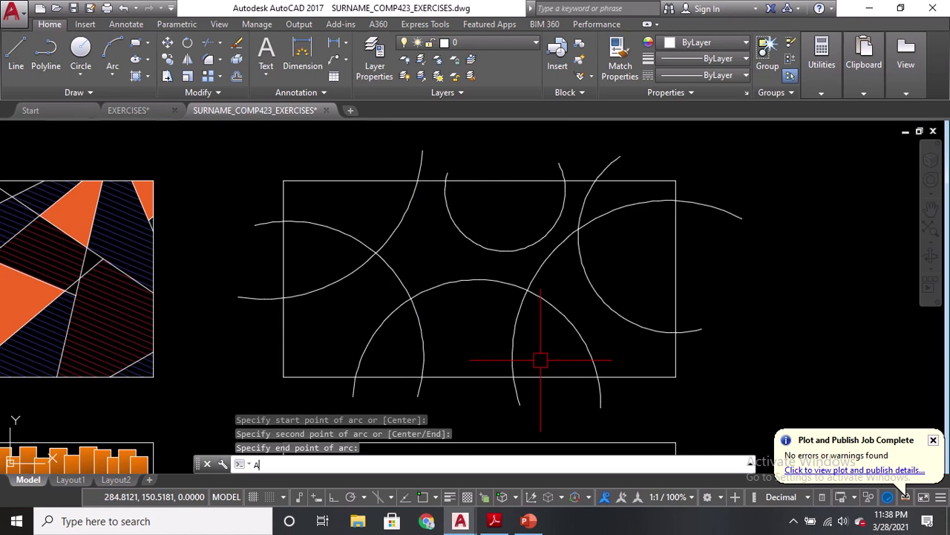
key(Return)
click(247, 348)
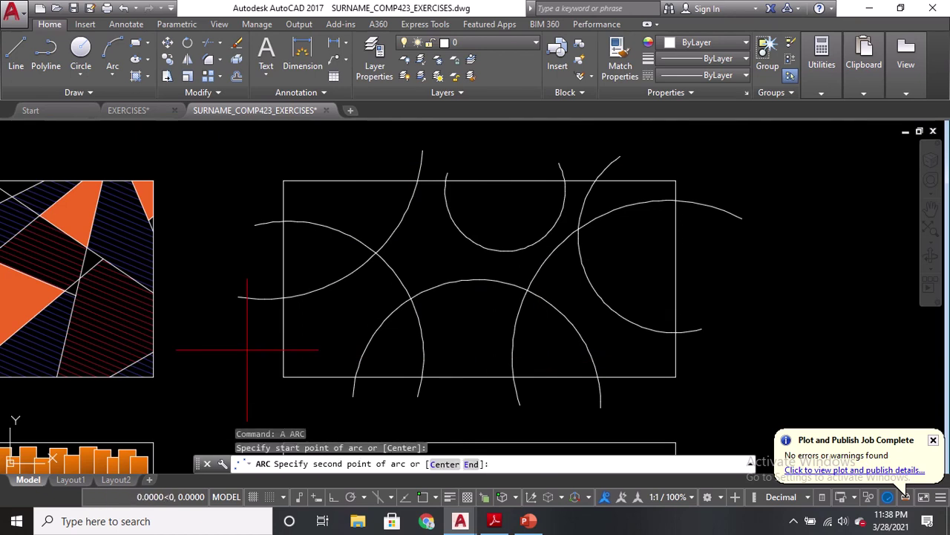
click(411, 261)
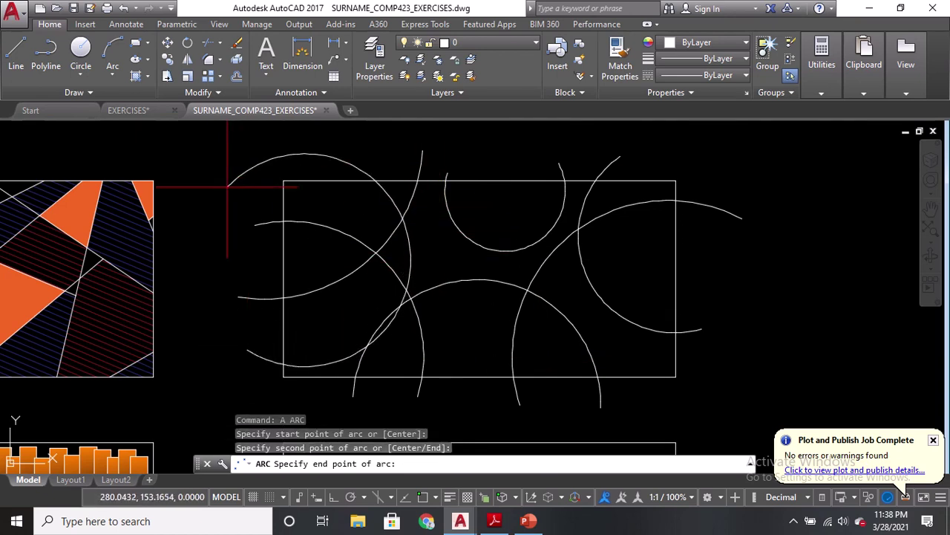
middle_drag(316, 134, 327, 177)
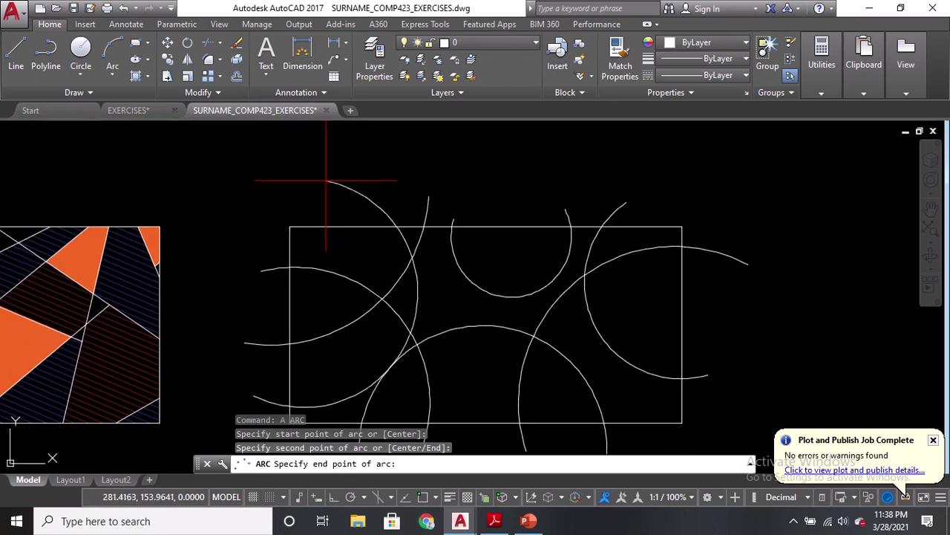
key(Escape)
Step: Draw a three-point arc around the panel's lower-right corner, from beyond the right edge to below the bottom edge
middle_drag(380, 303, 382, 233)
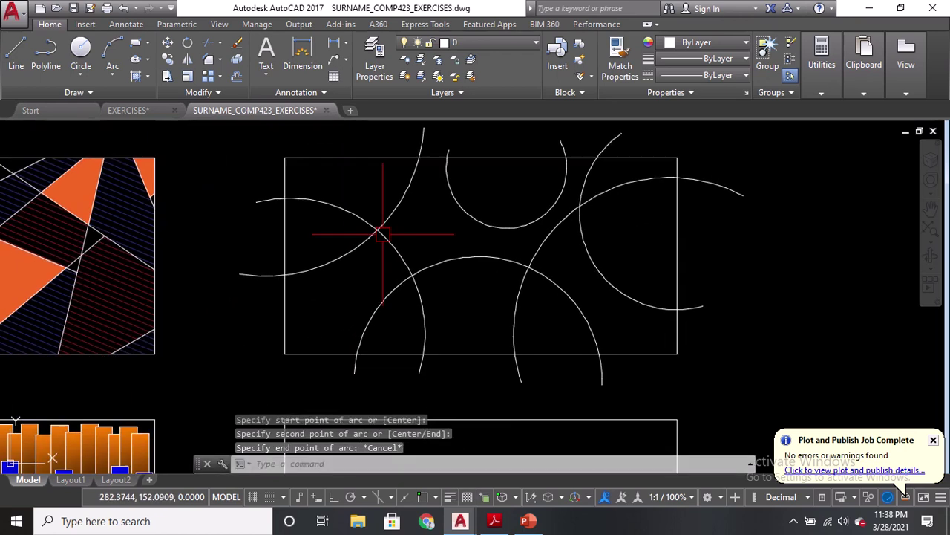
text(a)
key(Return)
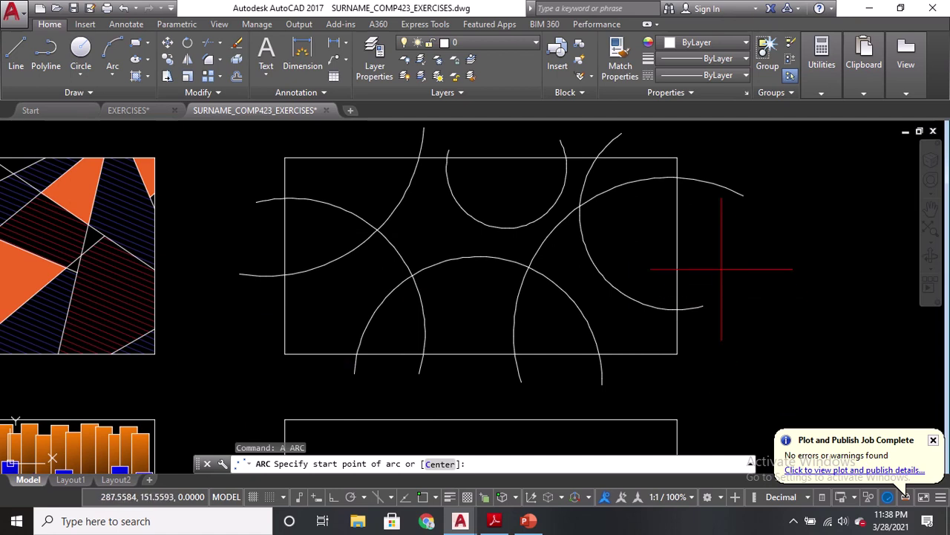
click(640, 265)
click(661, 258)
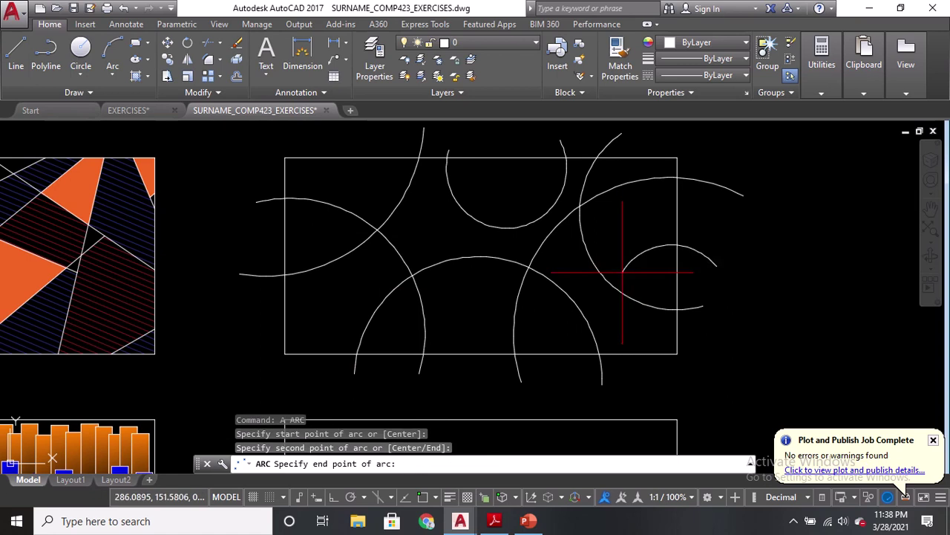
click(557, 375)
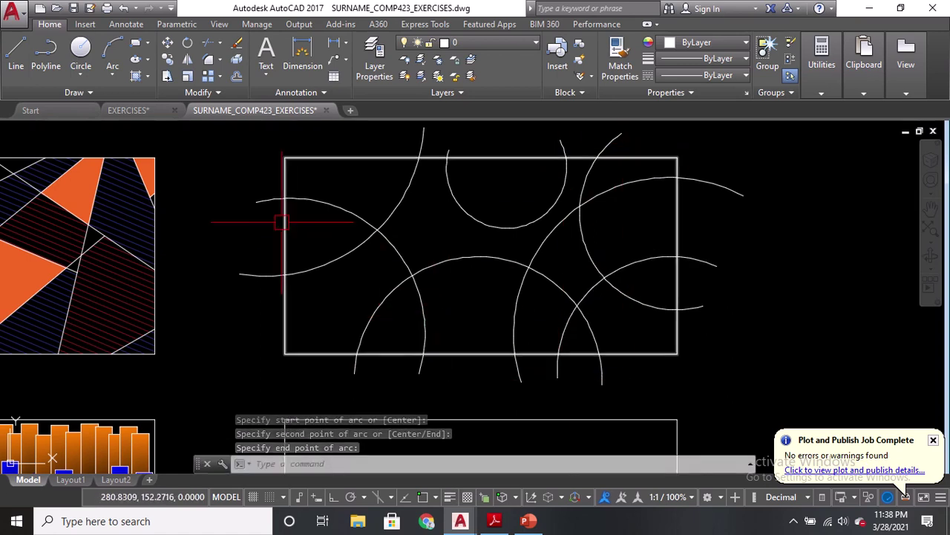
Step: Trim the arc ends that extend outside the panel, using its rectangle as the cutting edge
text(TR)
key(Return)
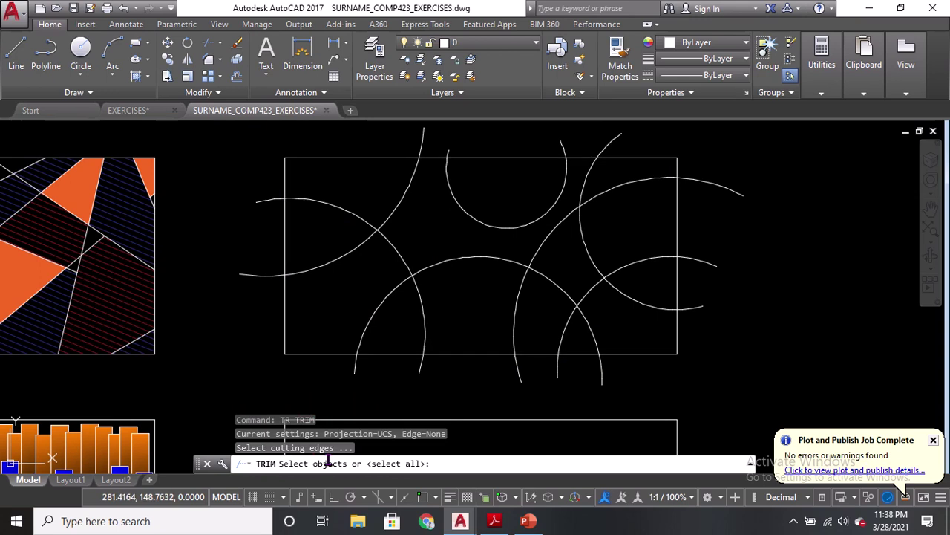
click(317, 355)
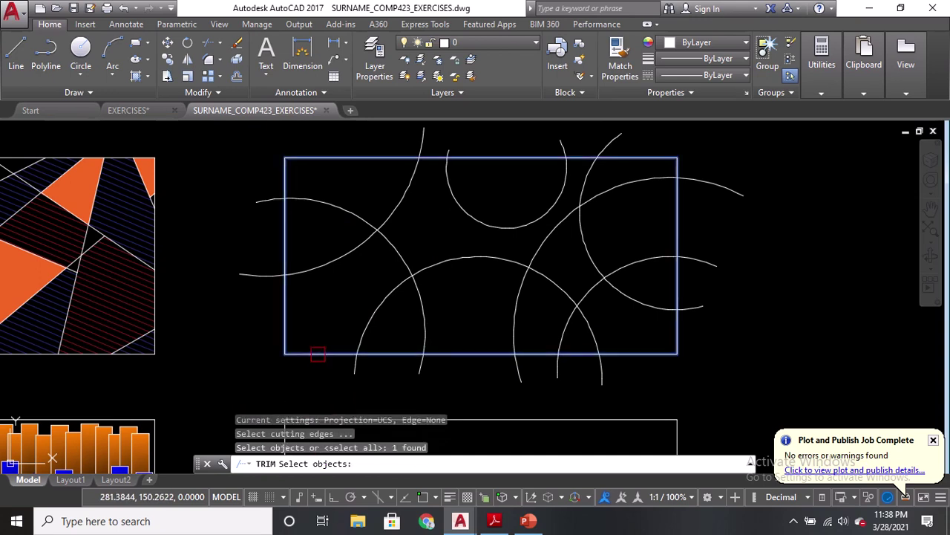
key(Return)
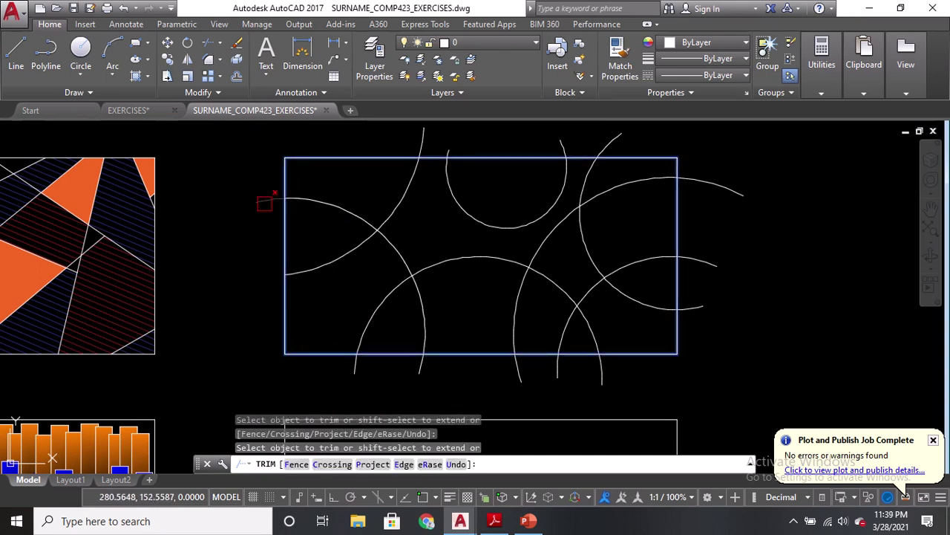
Step: Trim the arc ends that extend beyond the rectangle's top, right and bottom edges
click(567, 136)
click(557, 143)
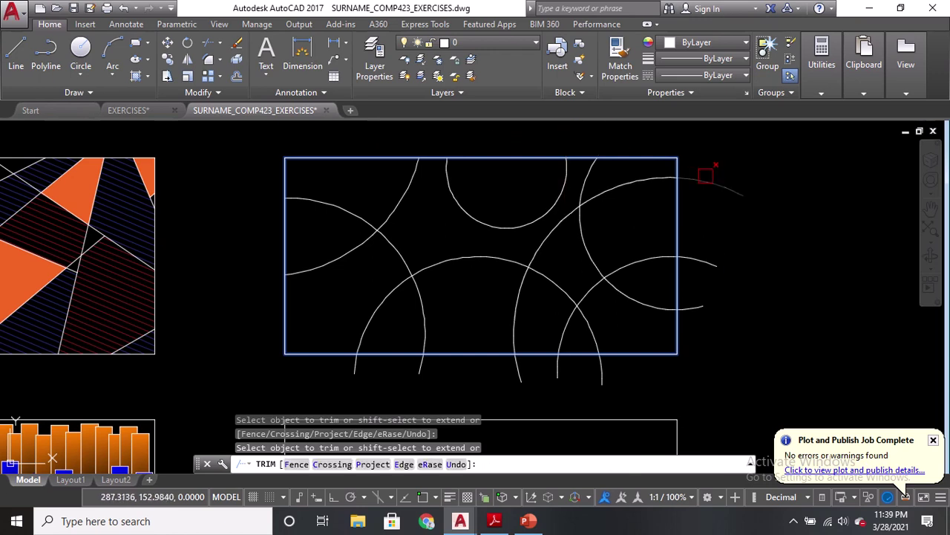
click(603, 376)
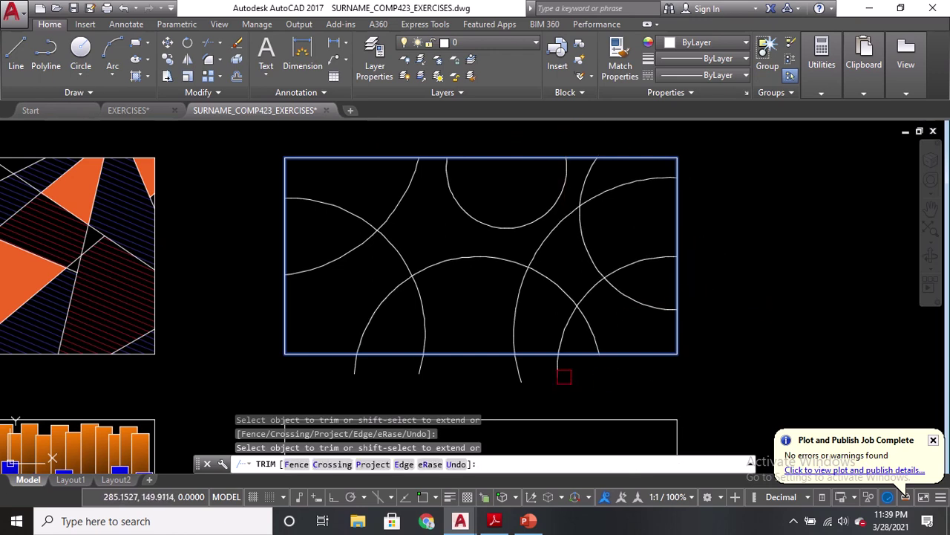
click(421, 364)
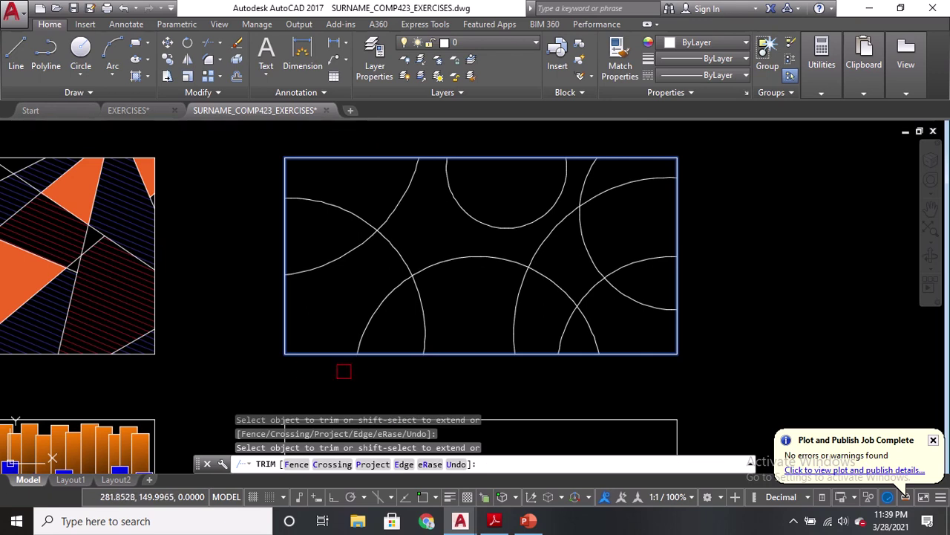
key(Return)
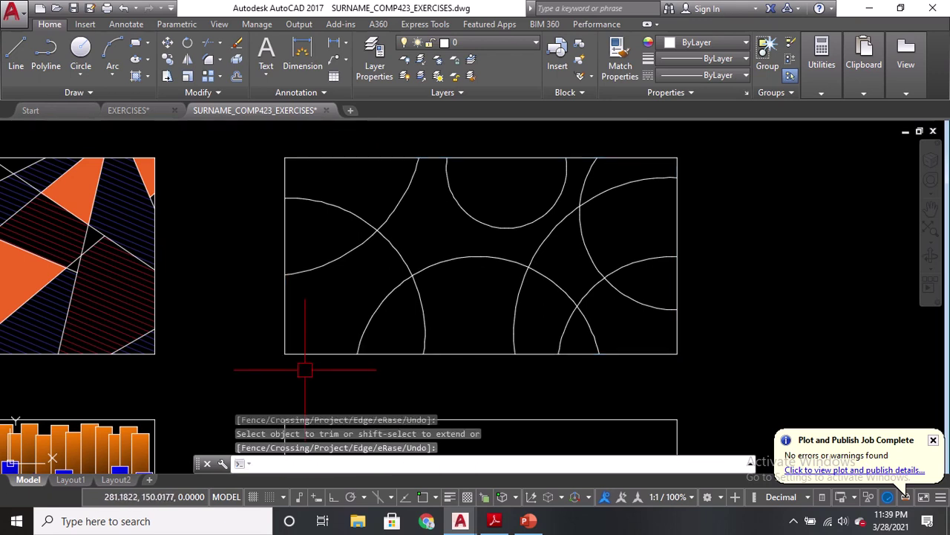
Step: Switch to Adobe Reader to examine the coloured arc pattern in COMP423_MODULE01.pdf, and return to the AutoCAD drawing
click(494, 520)
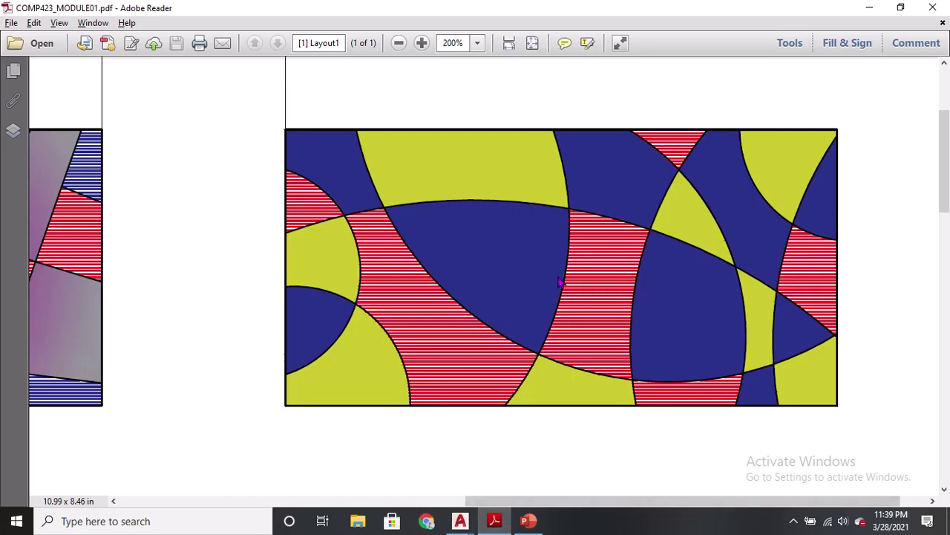
key(alt+Tab)
click(632, 331)
click(610, 322)
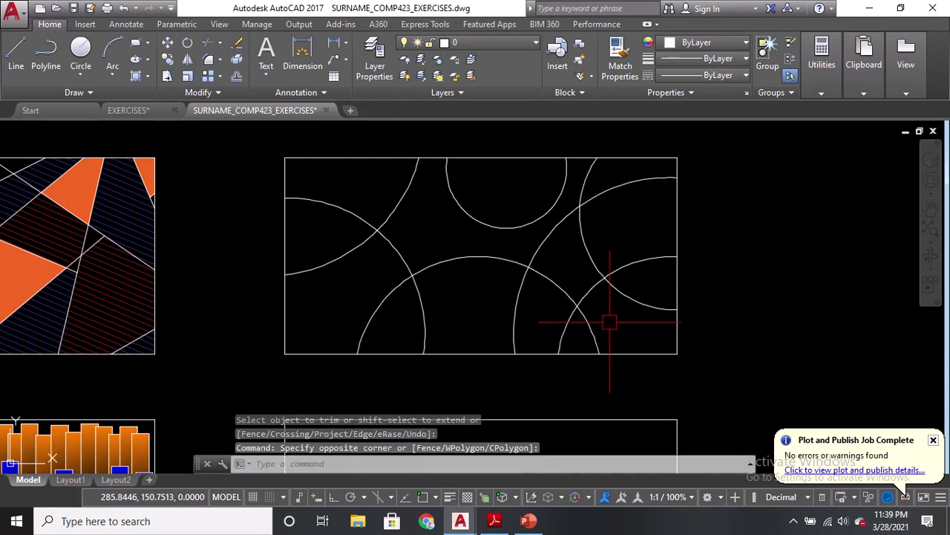
Step: Erase all the arcs inside the rectangle while keeping the rectangle itself
text(e)
key(Return)
click(414, 256)
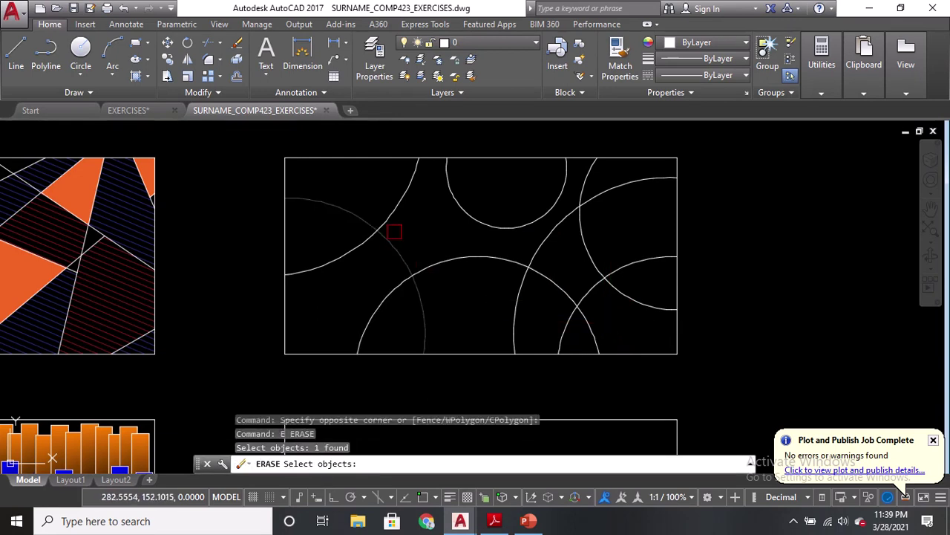
click(393, 229)
click(456, 260)
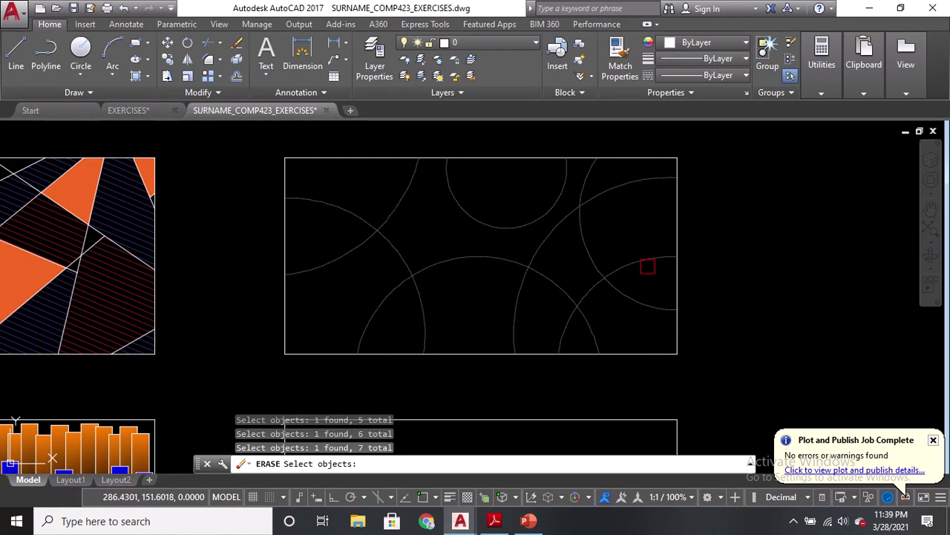
key(Return)
key(ctrl+z)
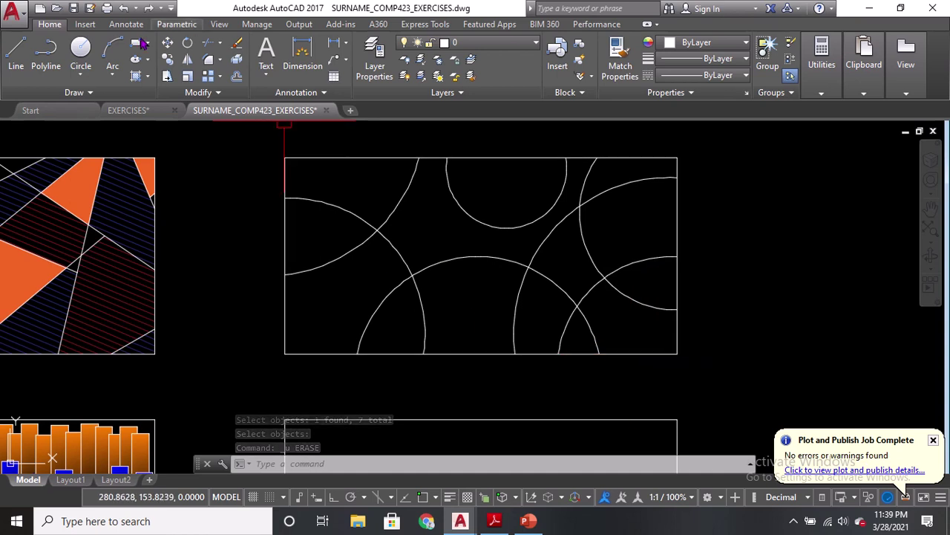
click(149, 9)
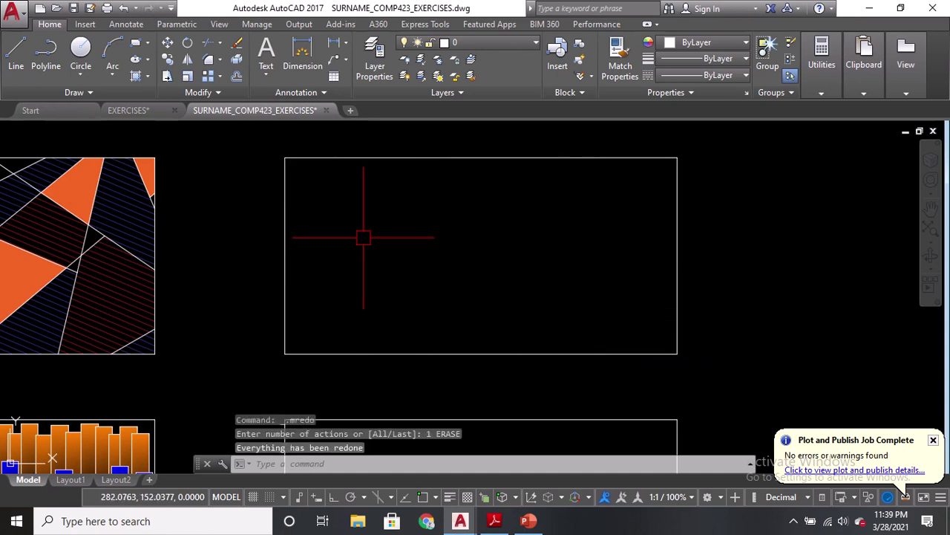
Step: Draw a three-point arc from above the rectangle's upper-left corner through its centre to below the bottom edge near the lower-right corner
text(a)
key(Return)
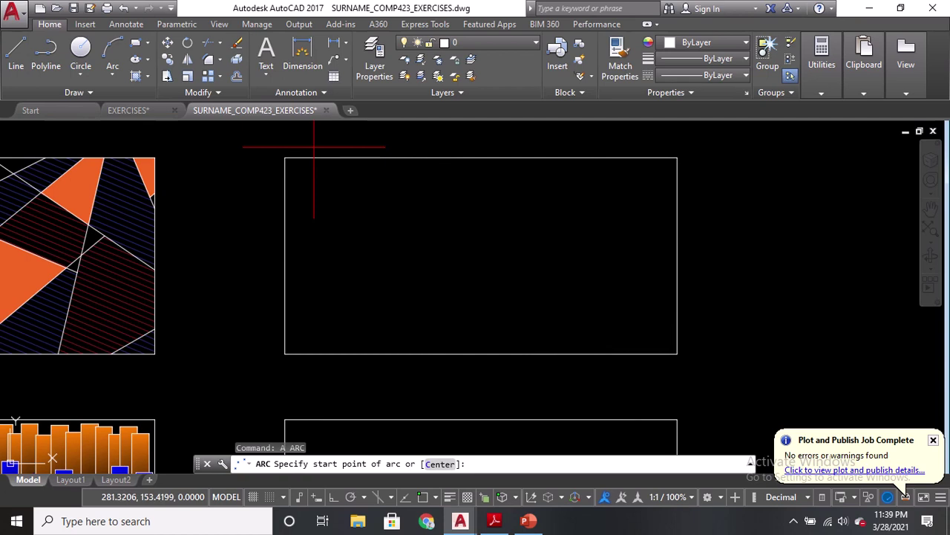
click(474, 215)
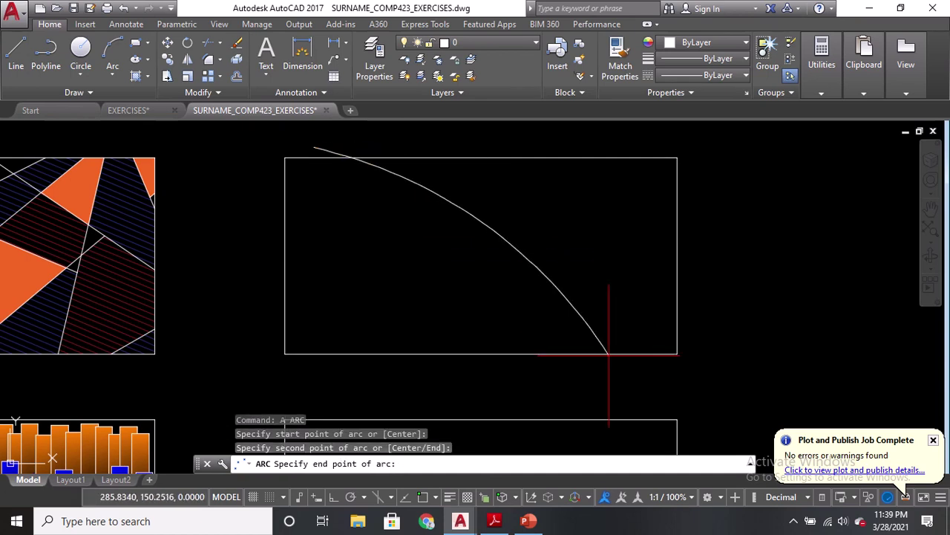
click(600, 386)
Step: Draw a three-point arc from below the middle of the rectangle's bottom edge, bulging upward, to beyond the right edge
text(a)
key(Return)
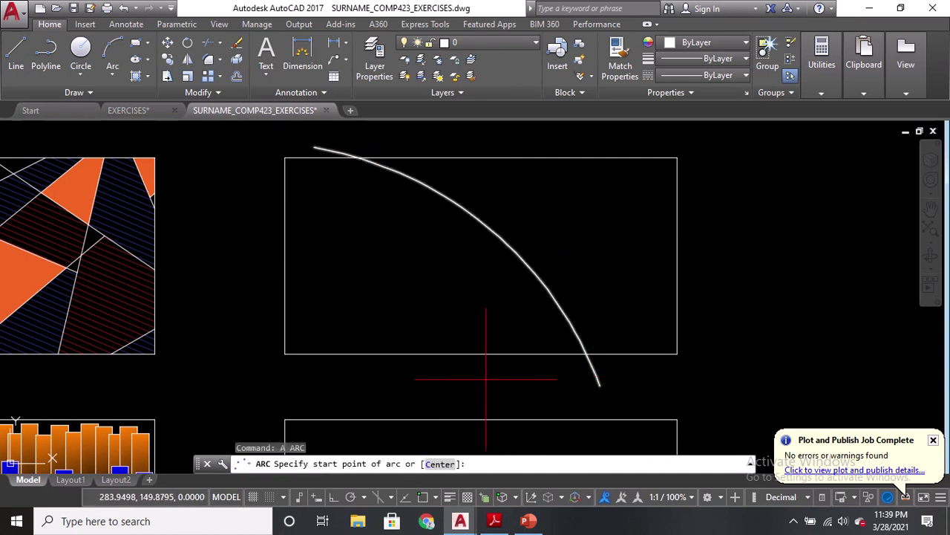
click(487, 377)
click(566, 301)
click(781, 290)
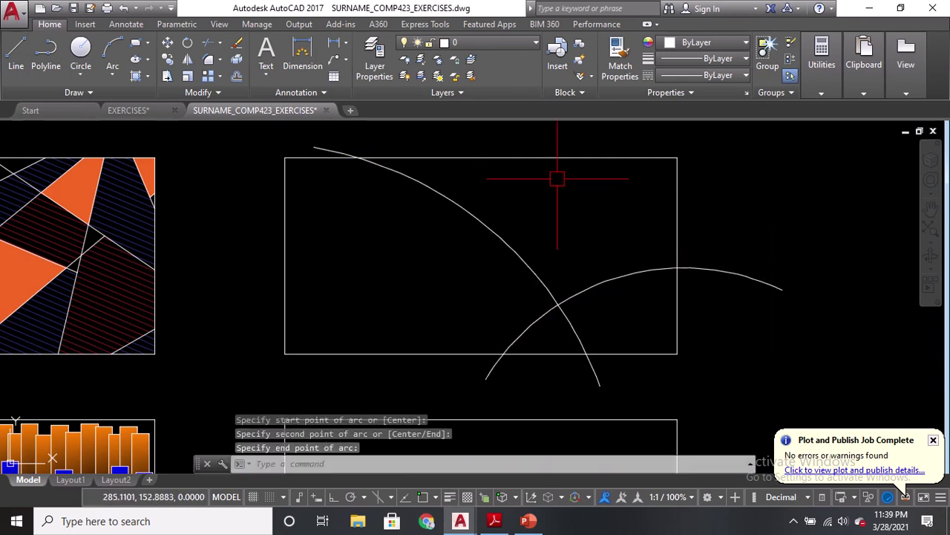
Step: Draw a downward-sagging three-point arc from above the right half of the top edge to beyond the rectangle's right edge
text(a)
key(Return)
click(526, 147)
click(568, 208)
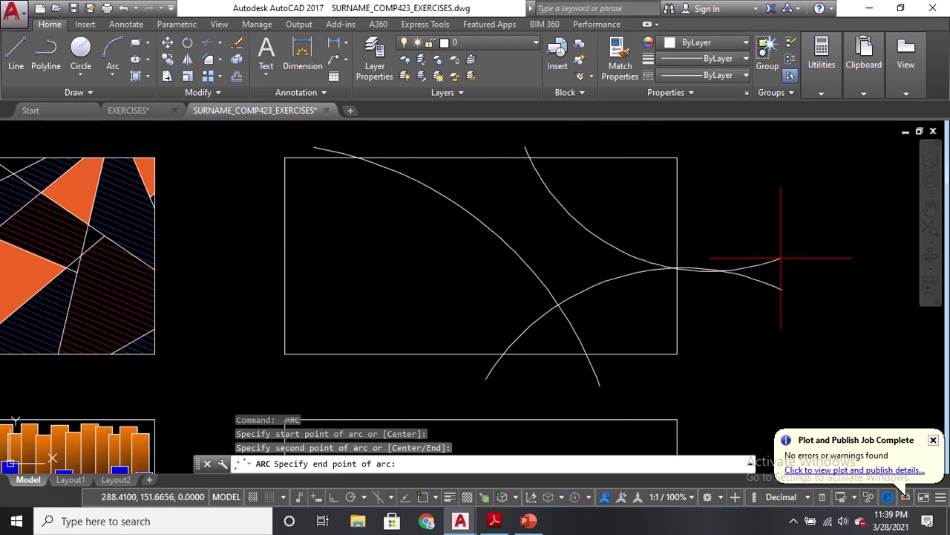
click(787, 197)
Step: Draw a three-point arc from above the middle of the top edge, curving down to beyond the rectangle's lower-left side
text(a)
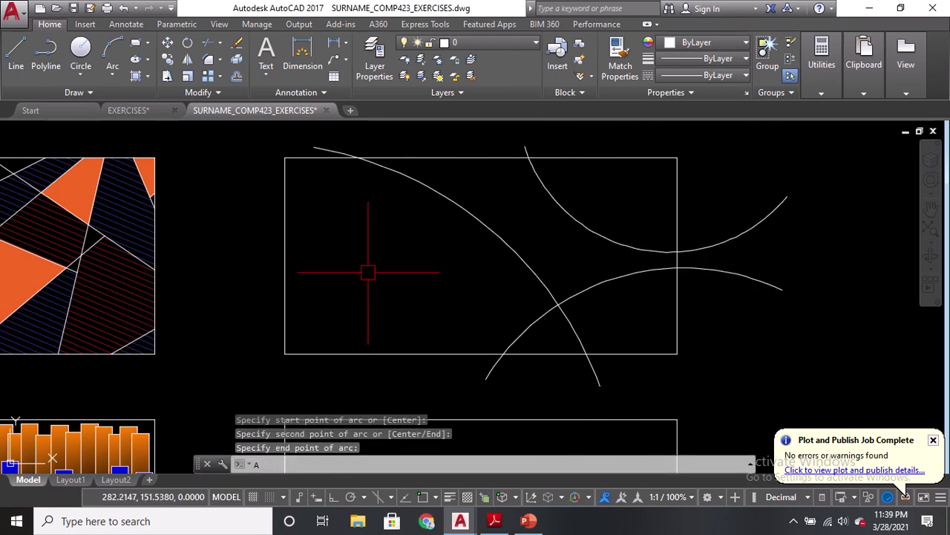
key(Return)
click(470, 139)
click(424, 284)
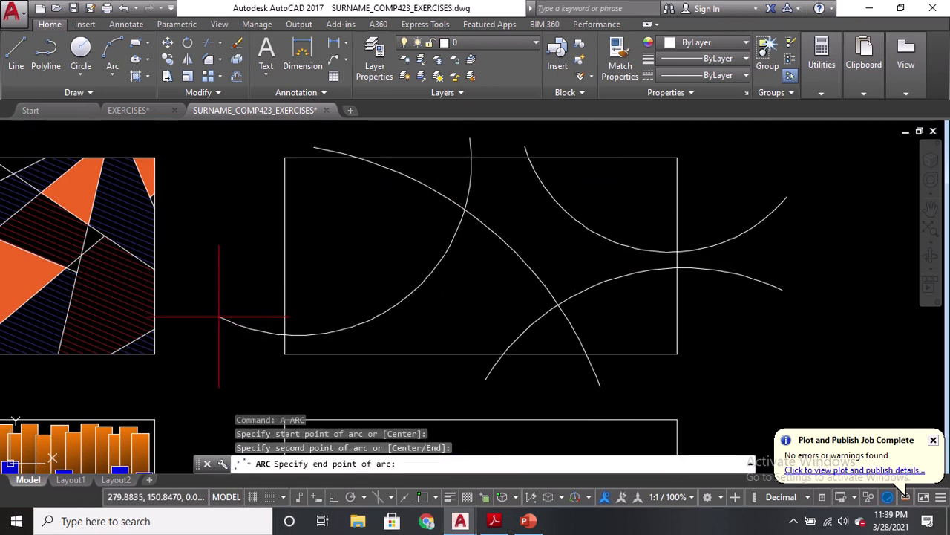
click(207, 334)
Step: Draw a three-point arc from outside the rectangle's left edge, bulging up and right, to below the bottom edge
key(Return)
click(253, 251)
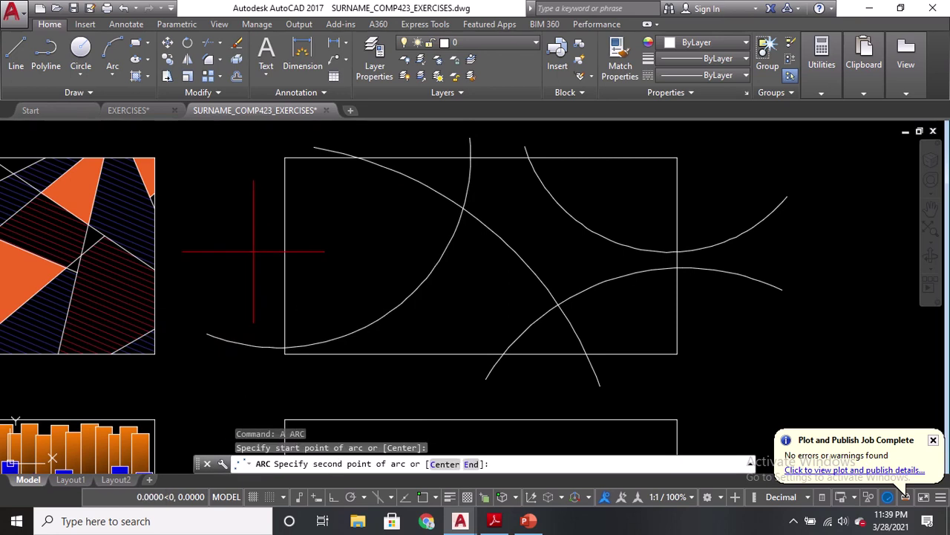
click(340, 256)
click(440, 405)
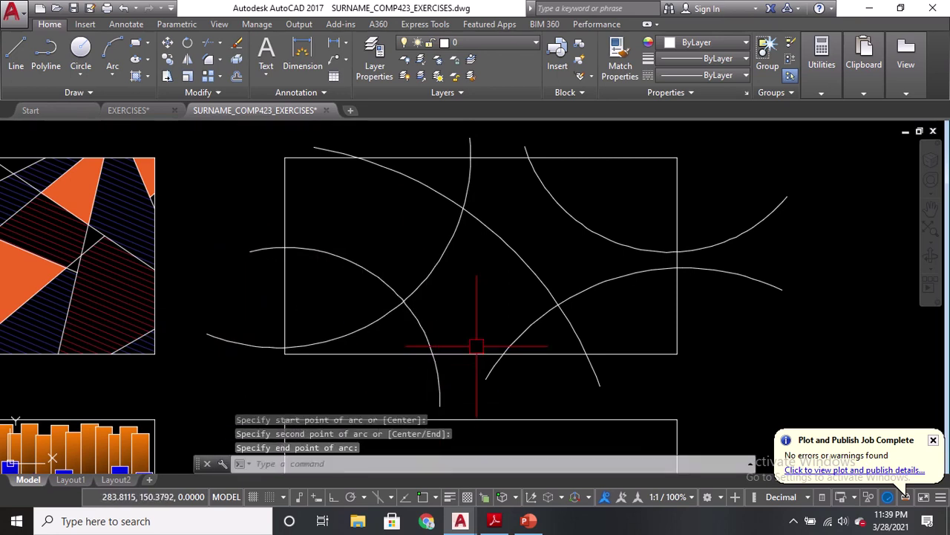
Step: Reshape the lower-left arc by stretching its midpoint outward, raising its left end and repositioning its lower end just below the rectangle
click(434, 330)
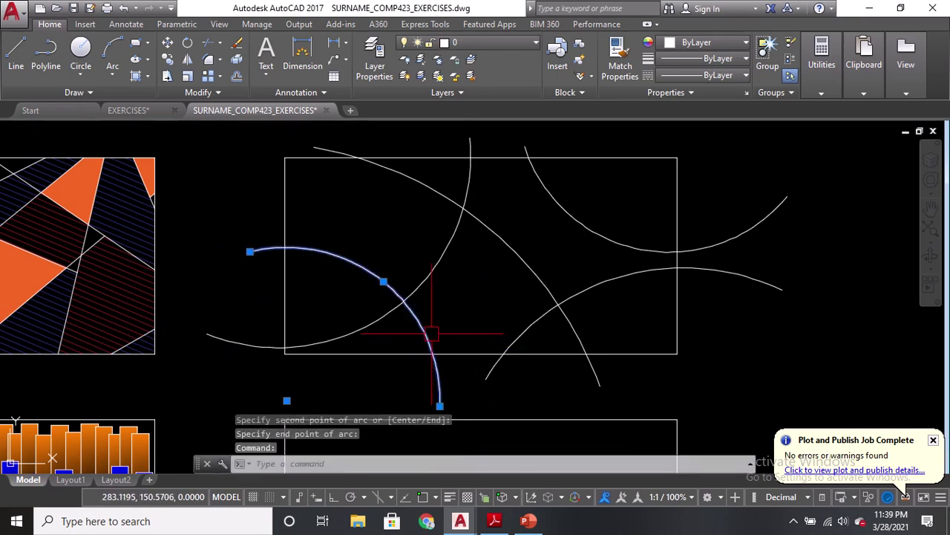
click(384, 282)
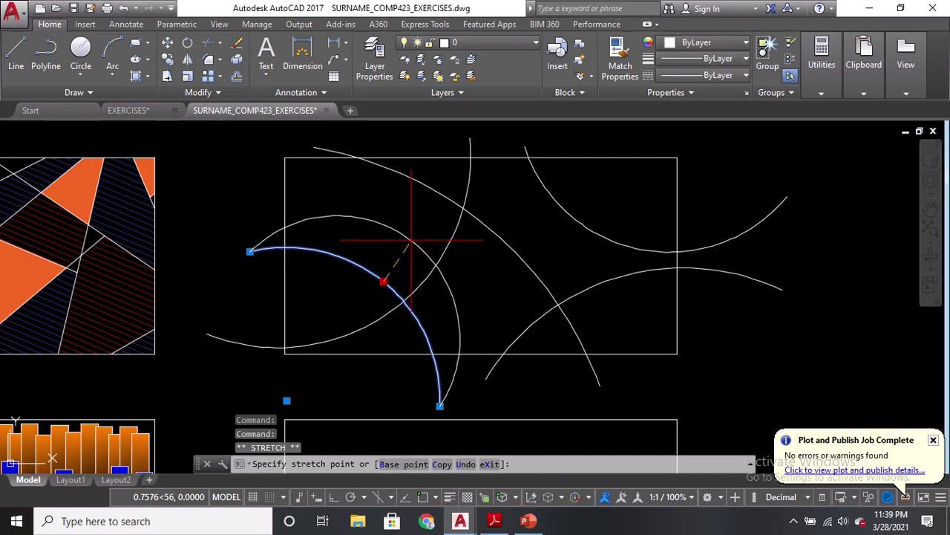
click(399, 261)
click(249, 251)
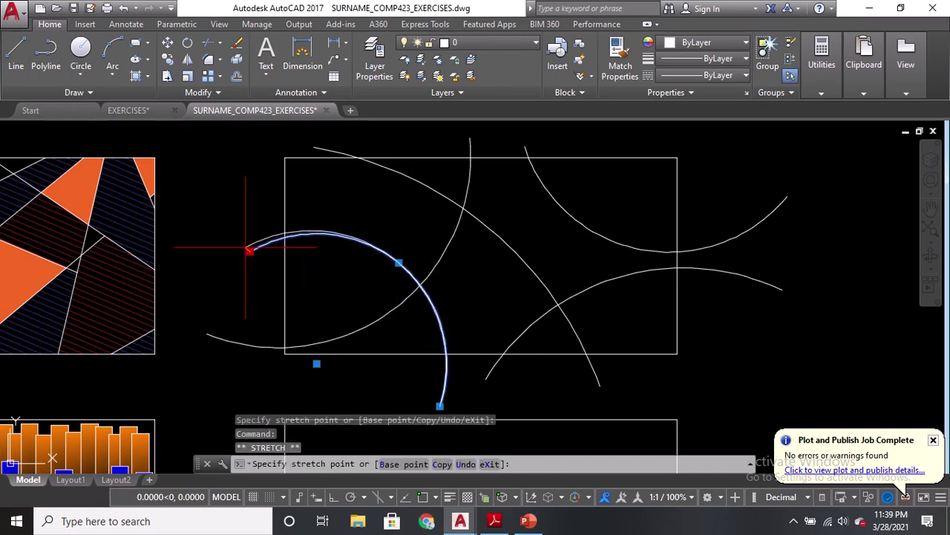
click(217, 197)
click(440, 406)
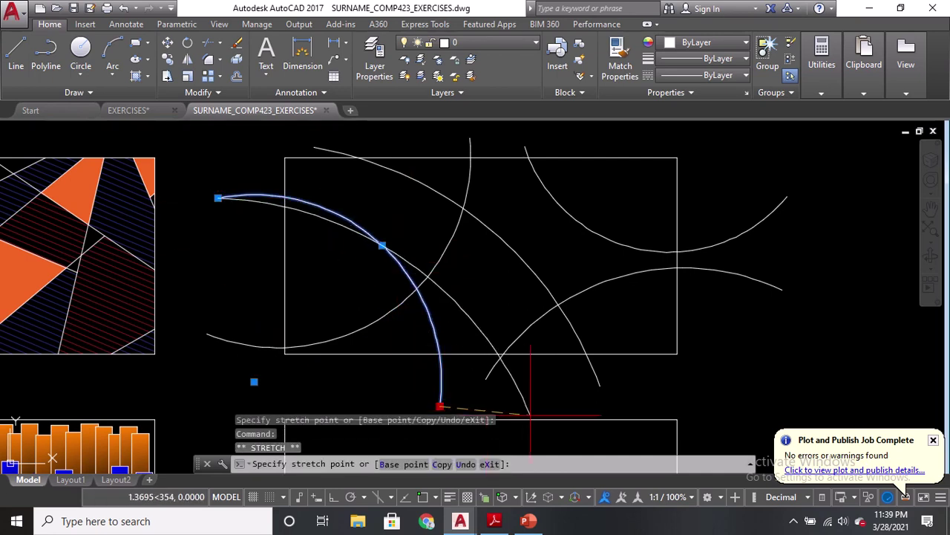
click(584, 393)
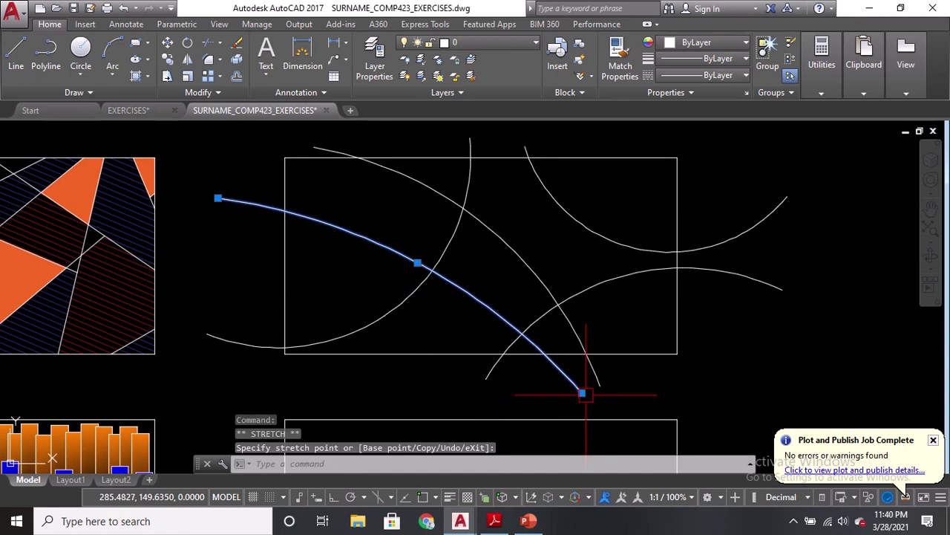
click(583, 393)
click(429, 389)
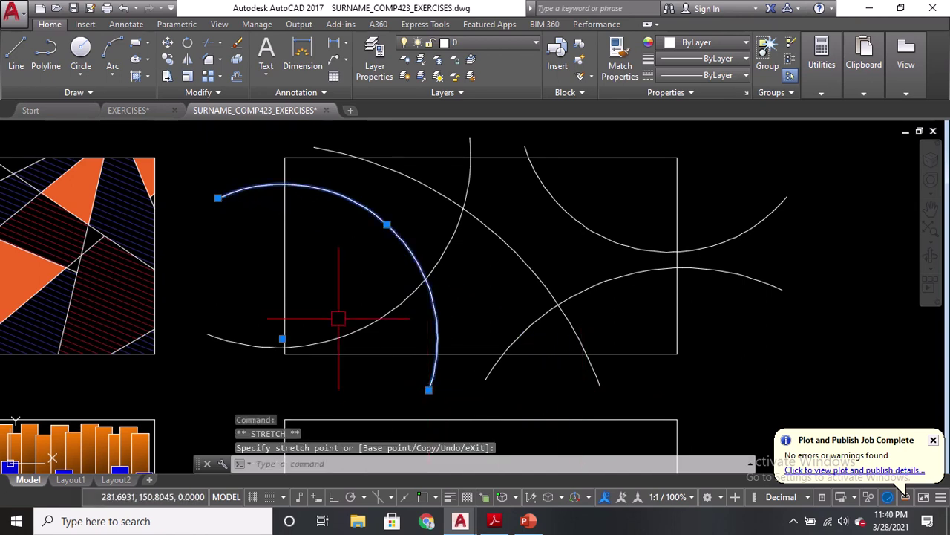
Step: Stretch the midpoint of the arc between the top edge and the lower-left side slightly outward
middle_drag(338, 319, 349, 348)
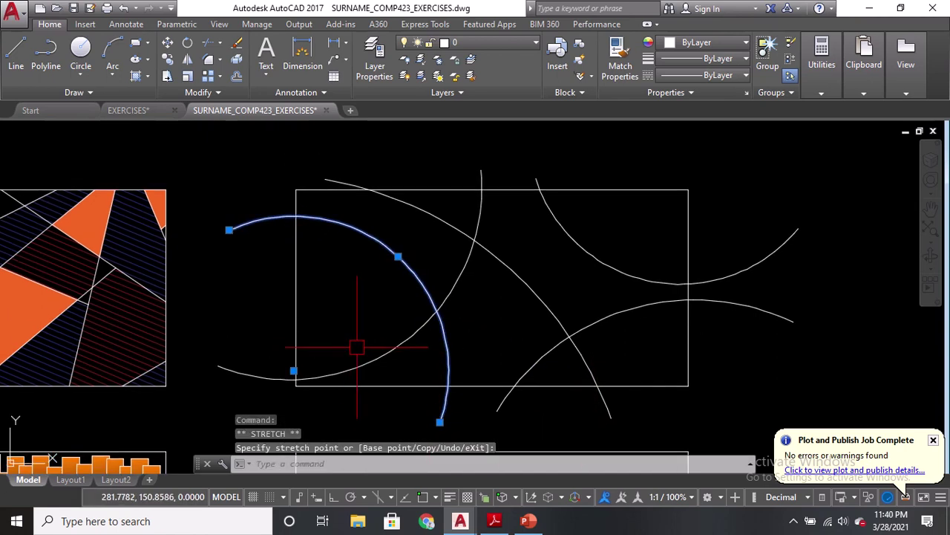
click(357, 347)
click(404, 341)
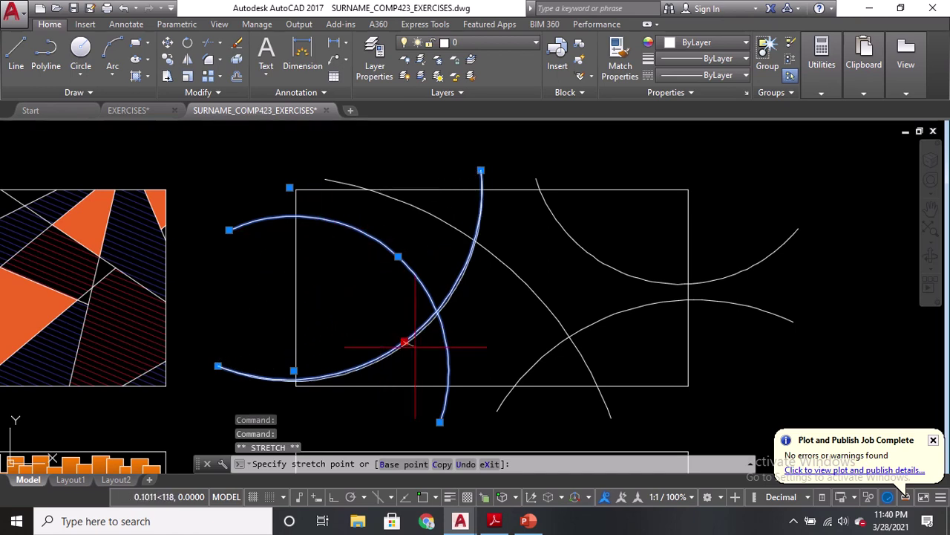
click(410, 341)
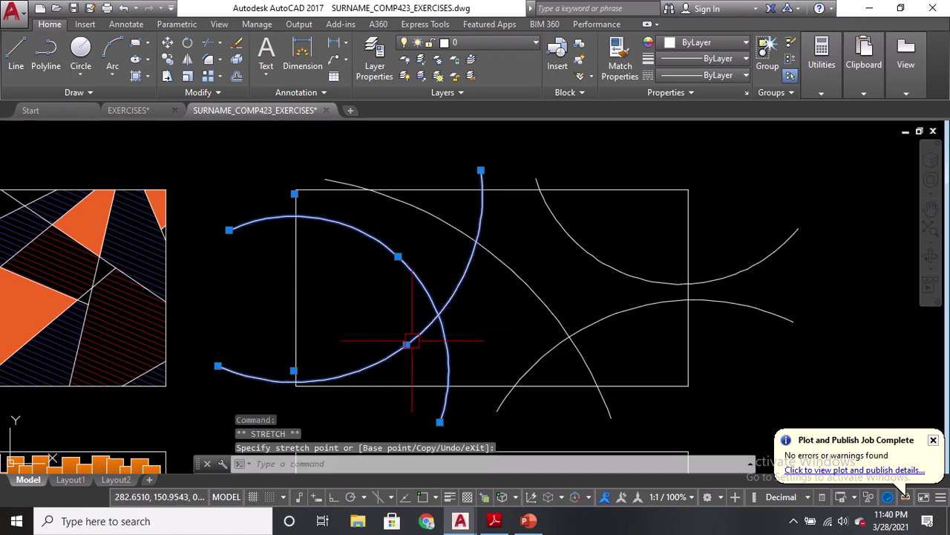
key(Escape)
Step: Draw a smaller three-point arc across the rectangle's upper-left corner, from outside the left edge to above the top edge
text(a)
key(Return)
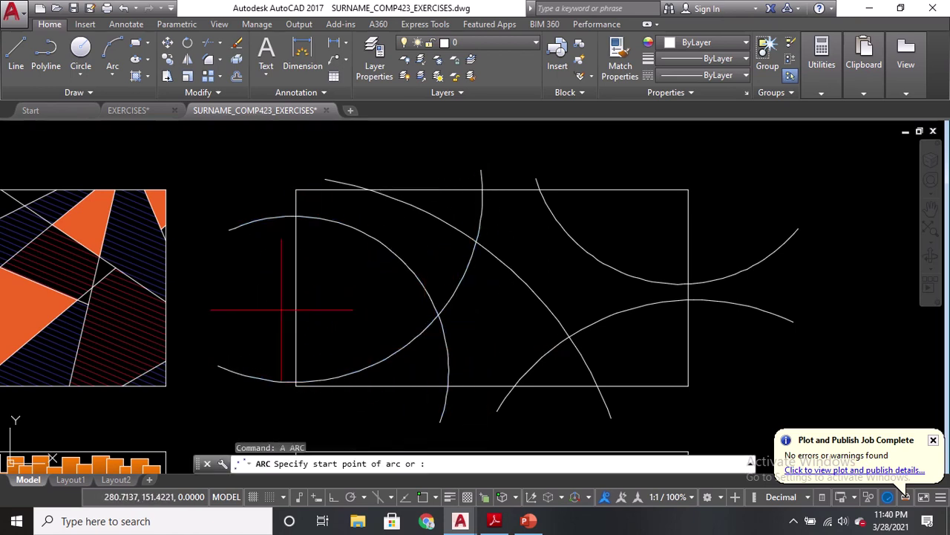
click(253, 307)
click(333, 276)
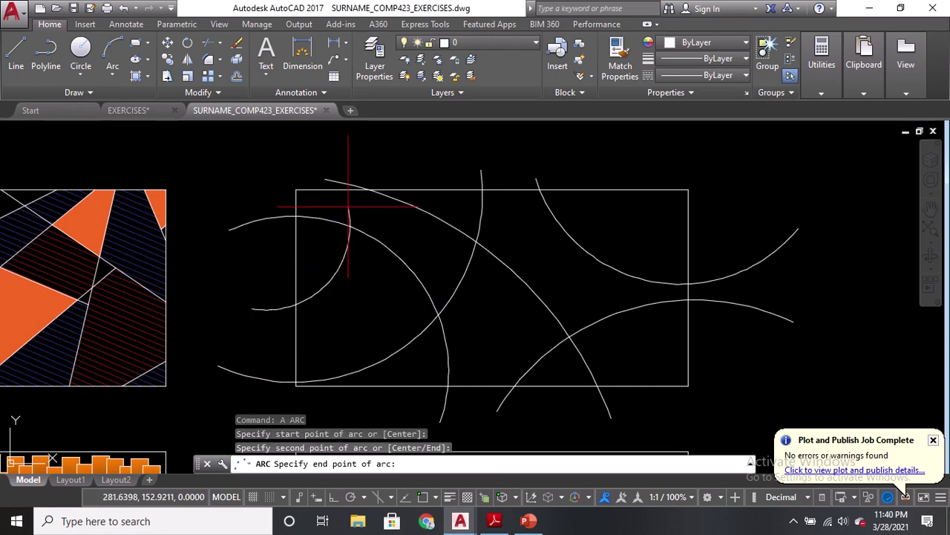
click(388, 158)
Step: Draw a large bowl-shaped arc from above the top edge to beyond the left edge, and stretch its midpoint upward to flatten it
text(a)
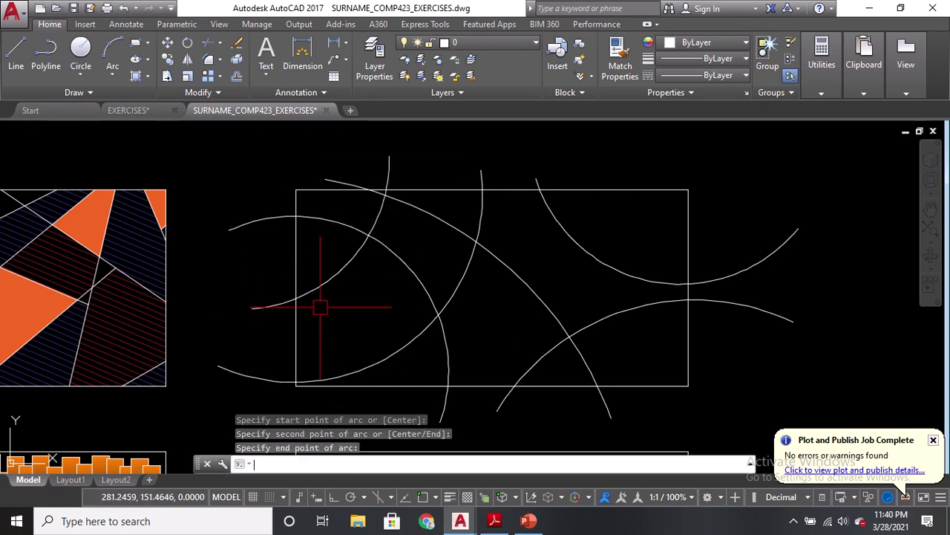
key(Return)
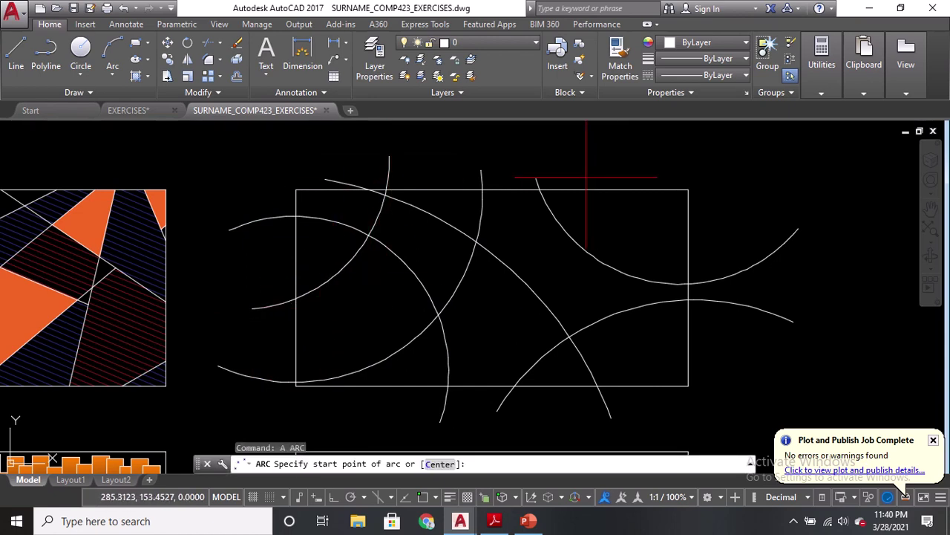
click(586, 178)
click(590, 235)
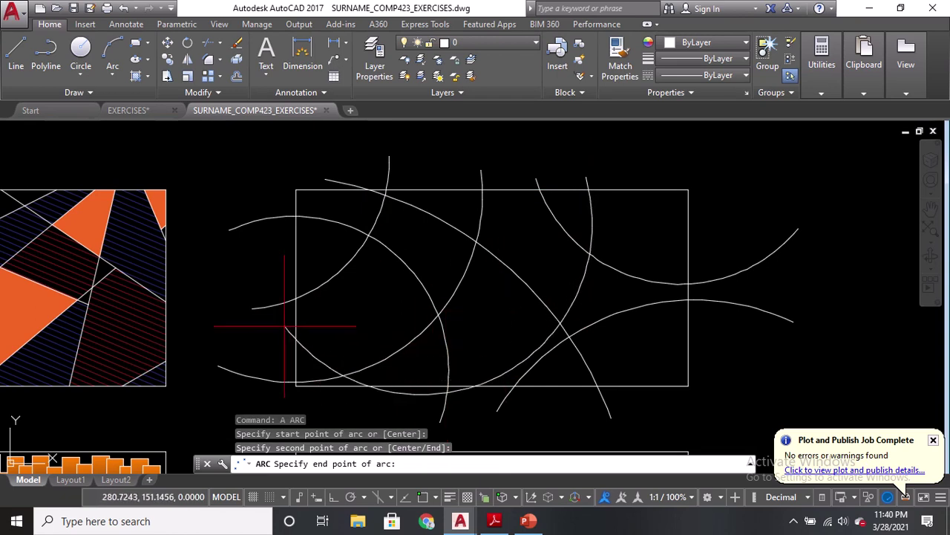
click(270, 257)
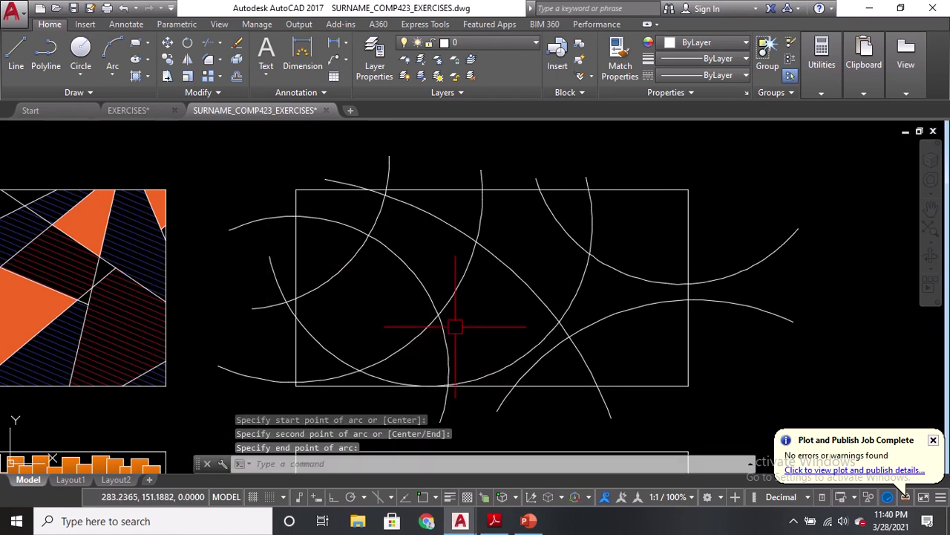
click(499, 371)
click(468, 381)
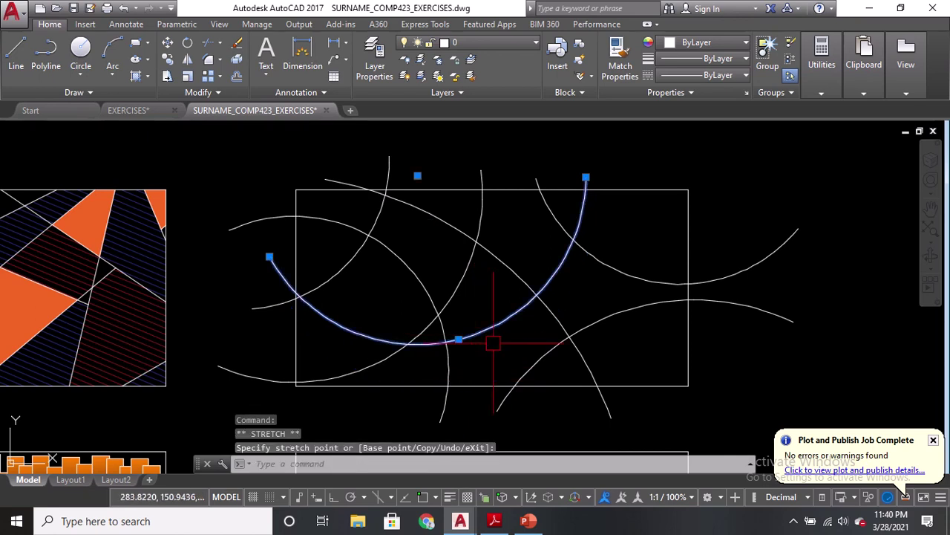
Step: Draw a three-point arc bulging leftward through the rectangle's right end, from outside the right edge to below the bottom edge
key(Escape)
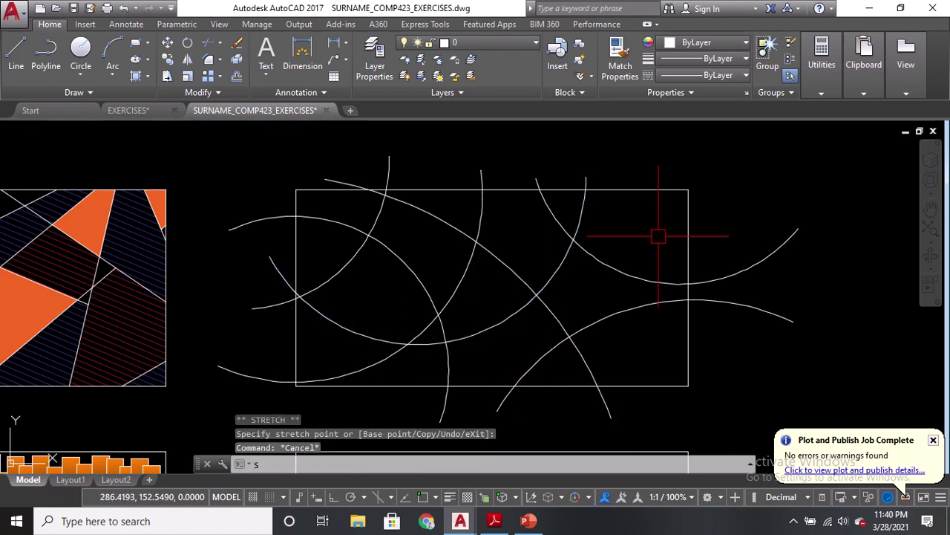
text(s)
key(Return)
key(Escape)
text(a)
key(Return)
click(718, 214)
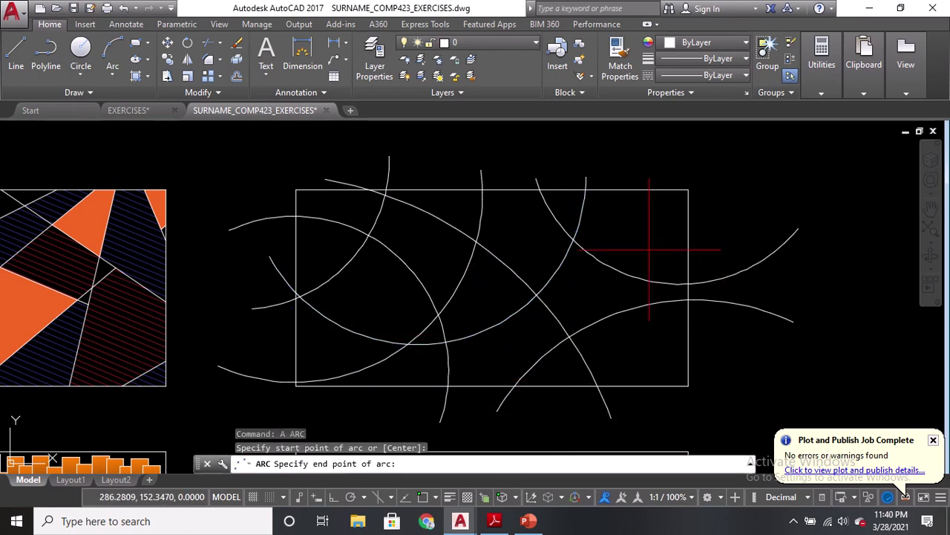
click(628, 300)
click(682, 407)
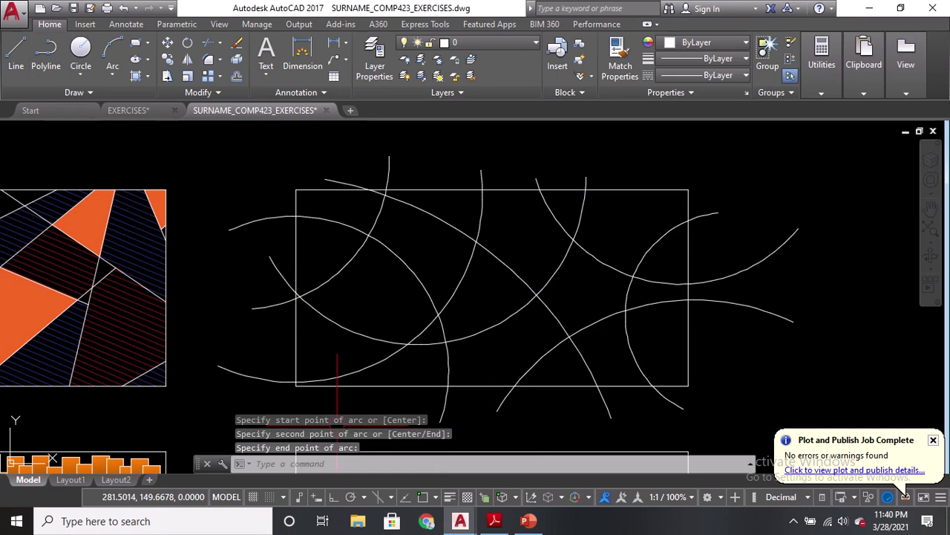
mouse_move(337, 426)
middle_down()
mouse_move(340, 297)
mouse_move(361, 328)
middle_up()
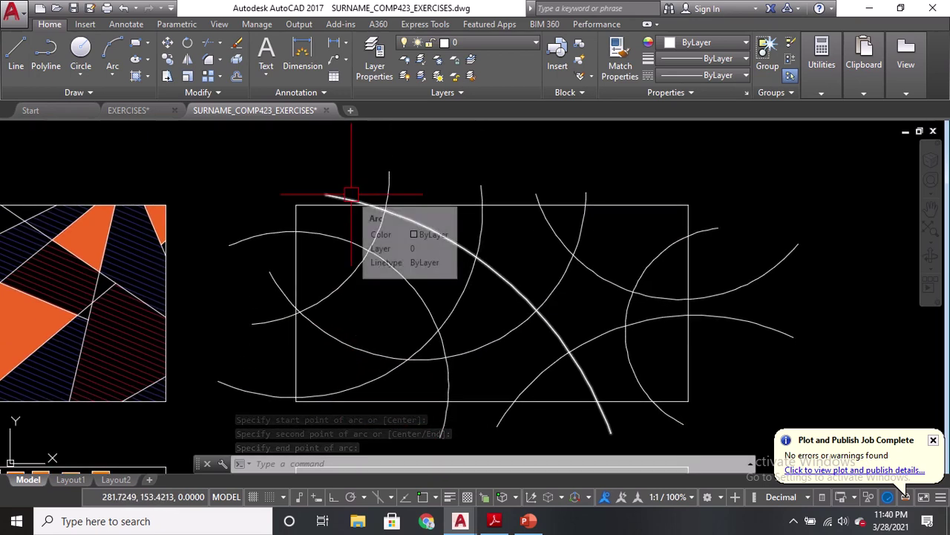
Step: Trim the arc ends beyond the rectangle's left edge and upper-left corner, using only the rectangle as the cutting edge
text(tr)
key(Return)
click(462, 209)
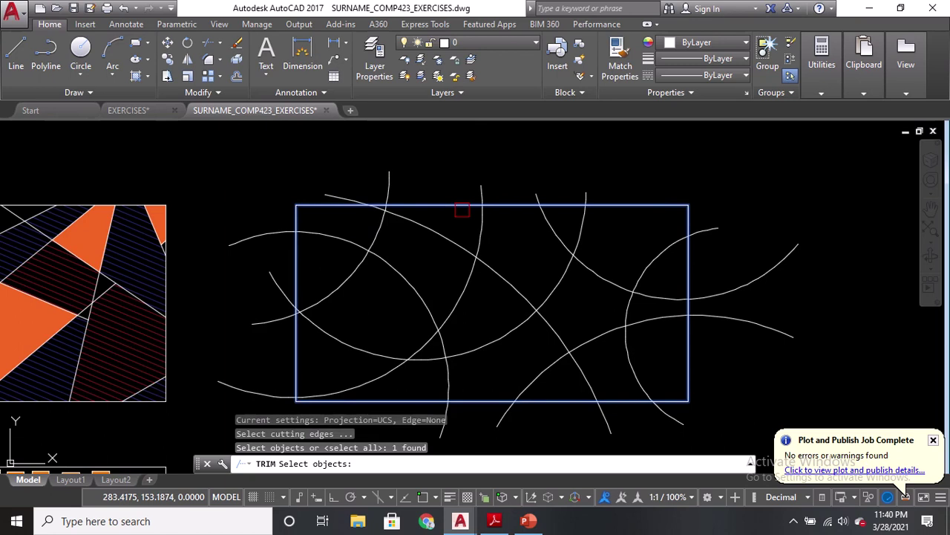
key(Return)
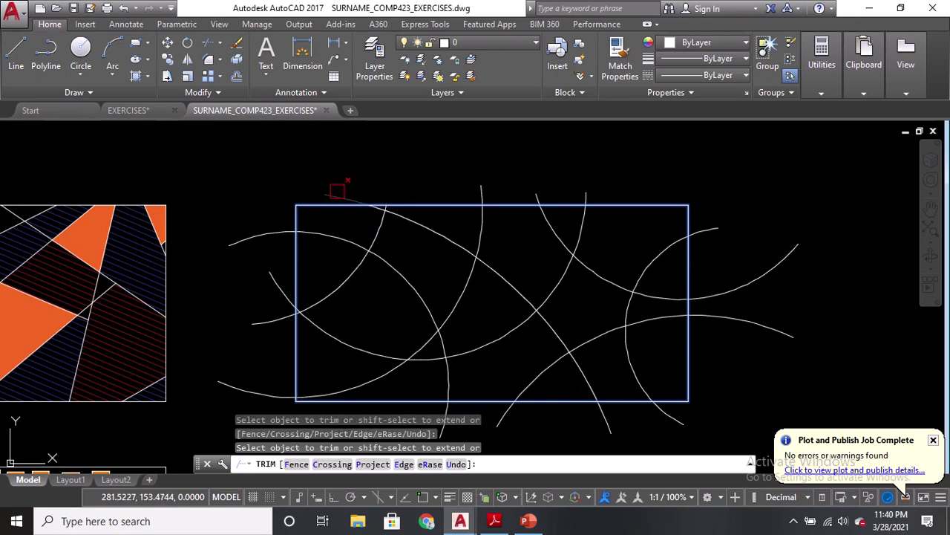
click(270, 265)
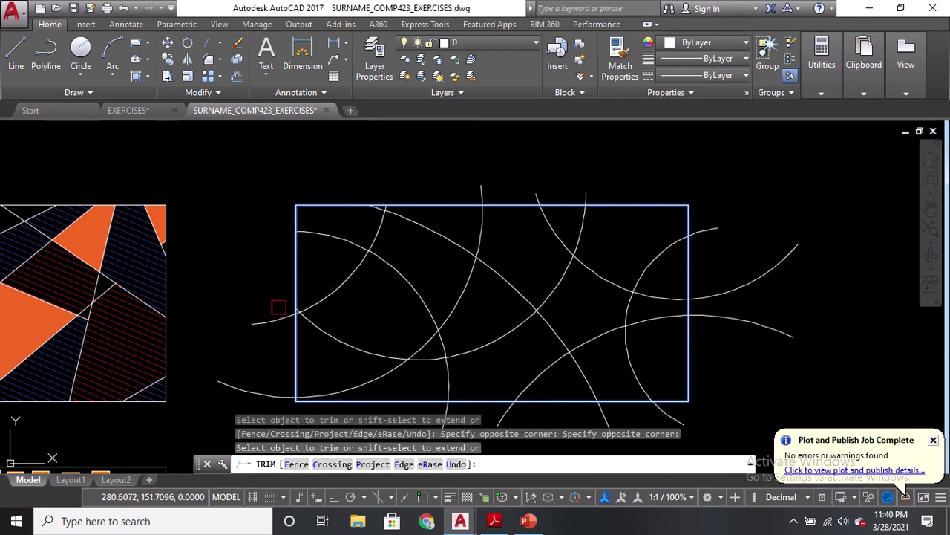
click(265, 354)
click(249, 389)
middle_drag(249, 389, 256, 325)
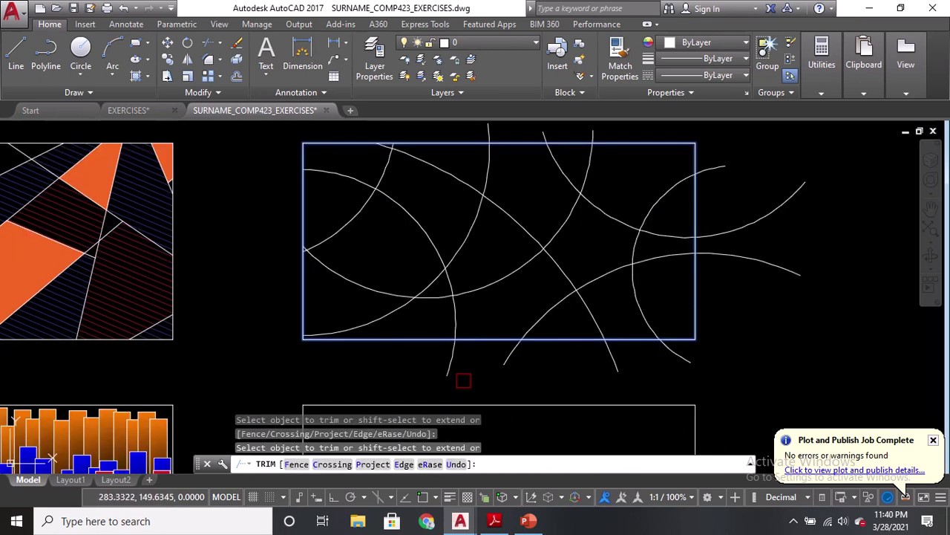
Step: Trim the arc ends that extend below the rectangle's bottom edge and beyond its right edge
click(462, 378)
click(453, 362)
click(519, 345)
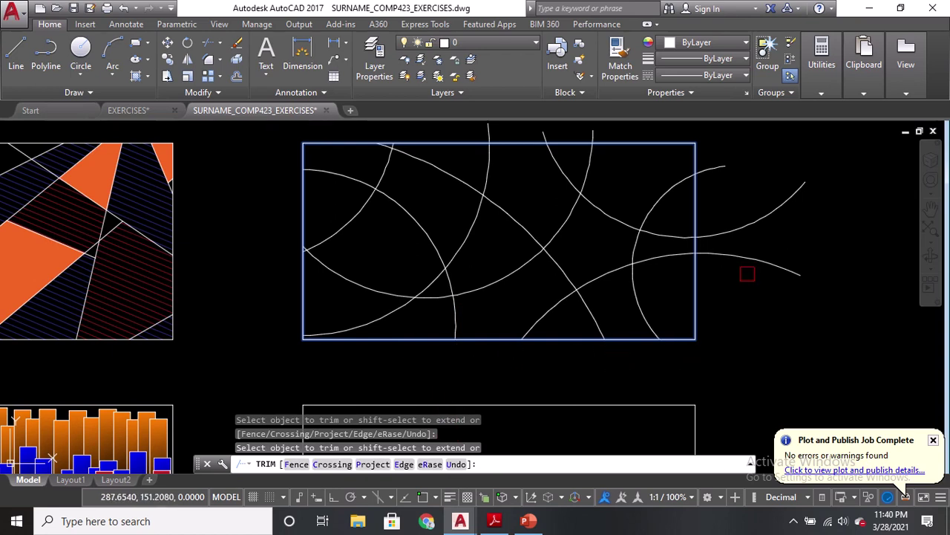
click(715, 179)
click(628, 142)
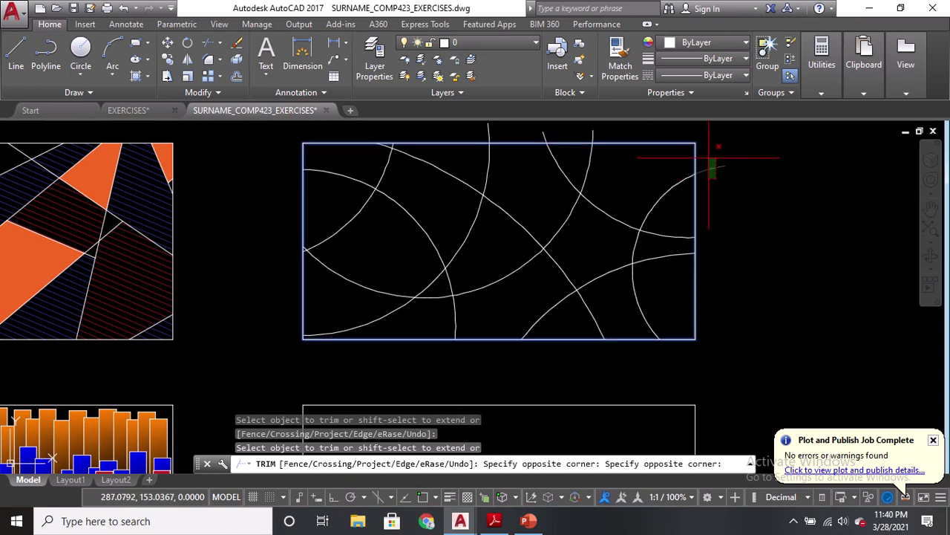
Step: Trim the remaining arc ends outside the upper-right corner and above the top edge, and undo the whole trim operation
middle_drag(715, 153, 715, 183)
click(594, 162)
click(542, 165)
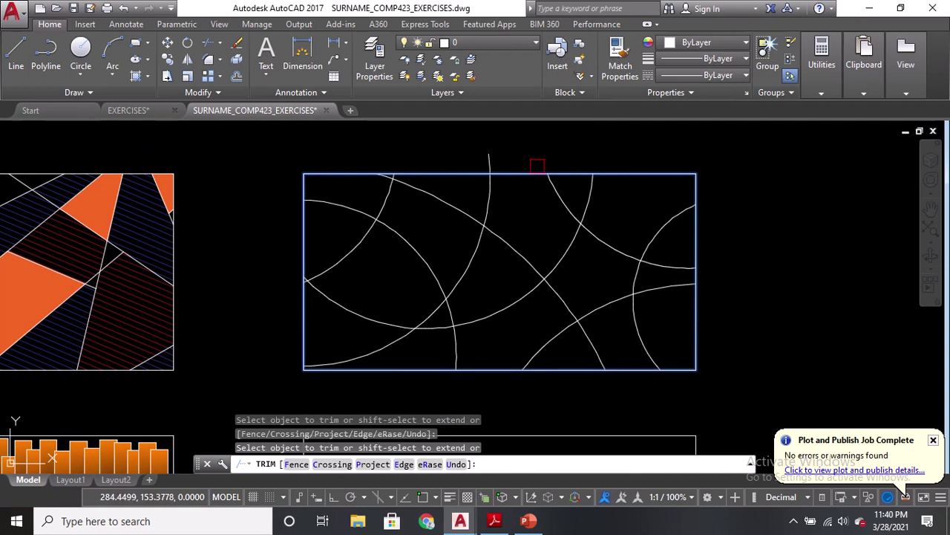
click(512, 159)
click(479, 169)
key(Return)
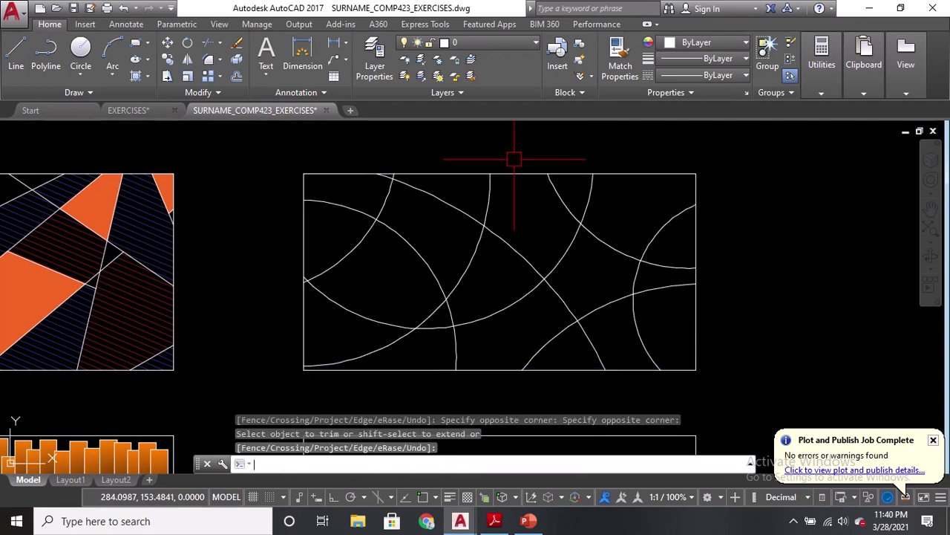
key(ctrl+z)
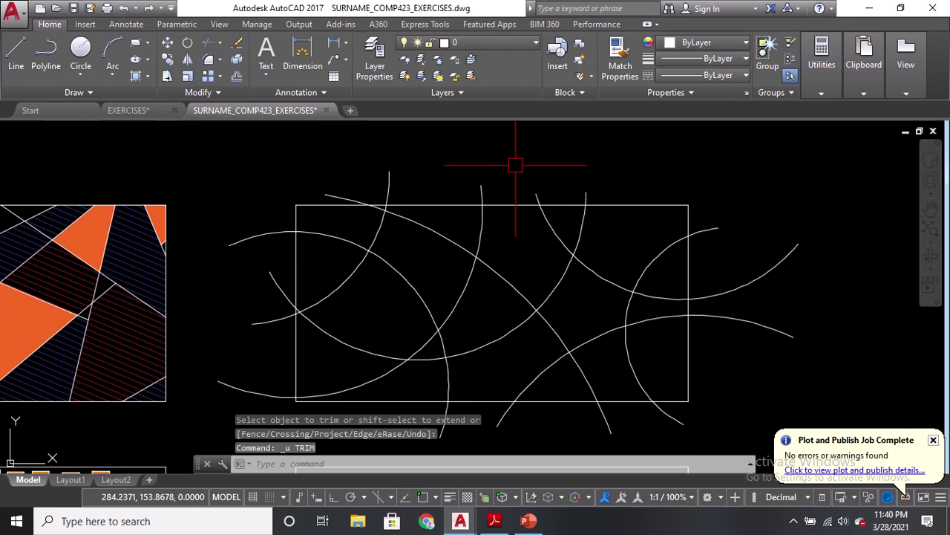
Step: With all objects as cutting edges, trim the arc ends above the left half of the top edge and outside the upper-left side
text(tr)
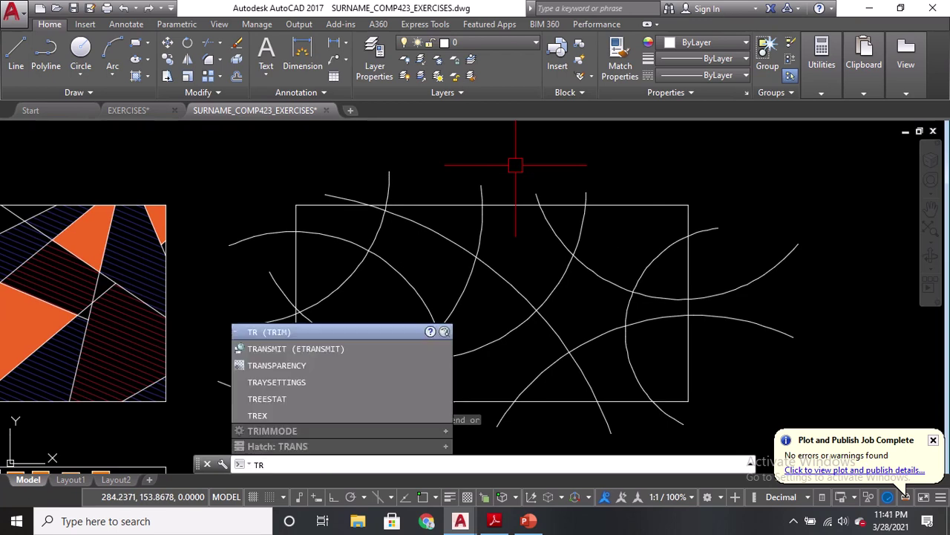
key(Return)
key(Return)
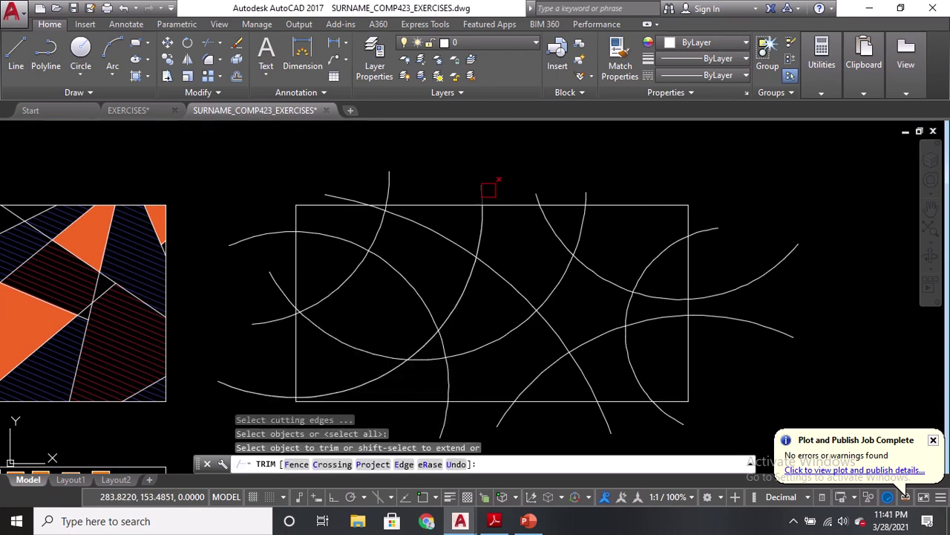
click(490, 194)
click(475, 176)
click(380, 177)
click(395, 168)
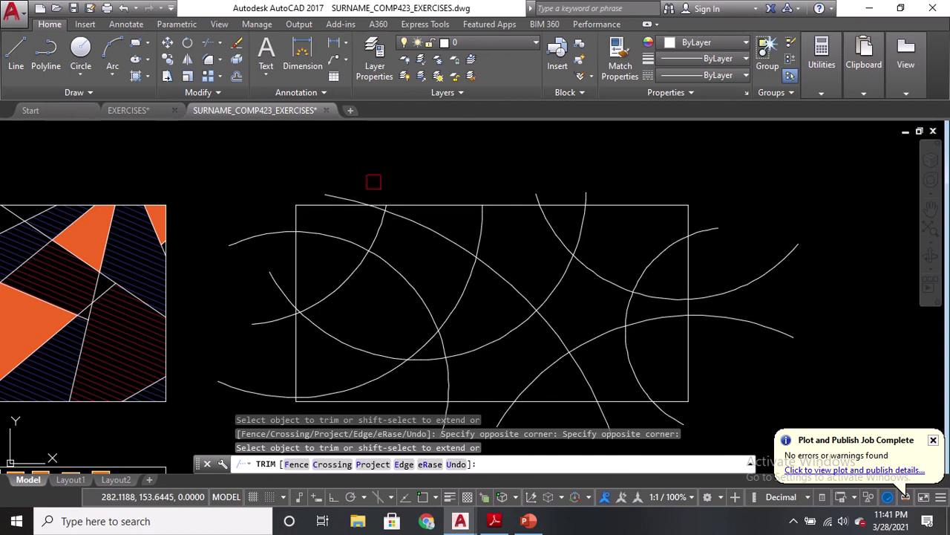
click(331, 192)
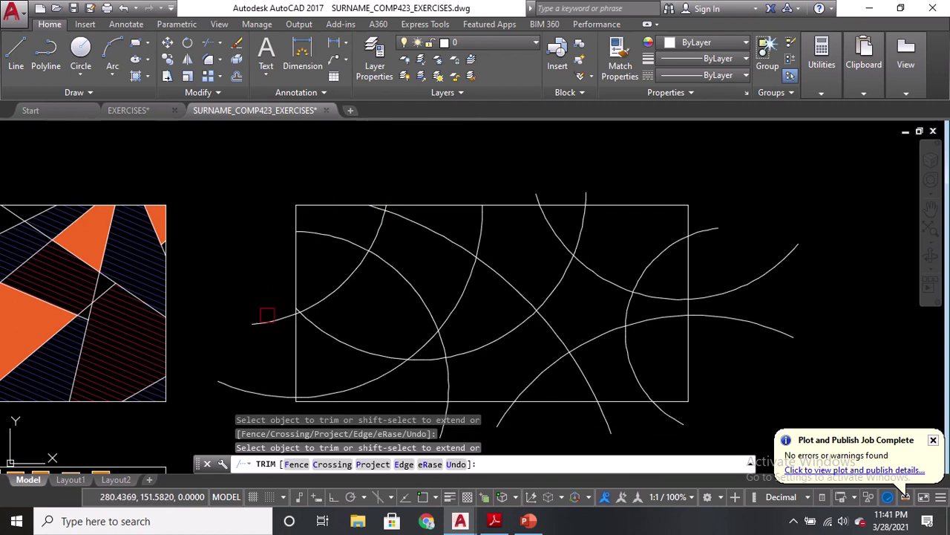
Step: Trim the remaining arc ends outside the rectangle's lower-left side, bottom edge, right edge and the right half of its top edge
middle_drag(266, 335, 277, 258)
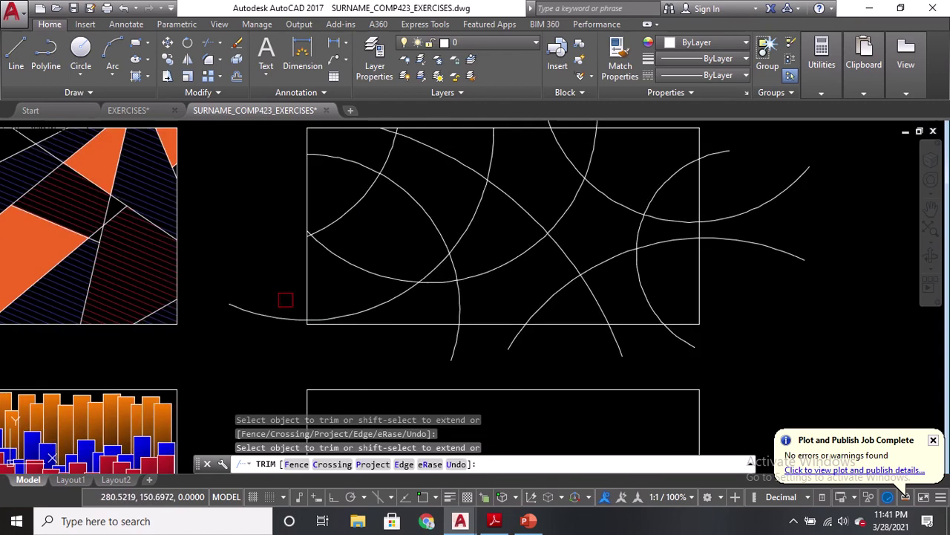
click(447, 341)
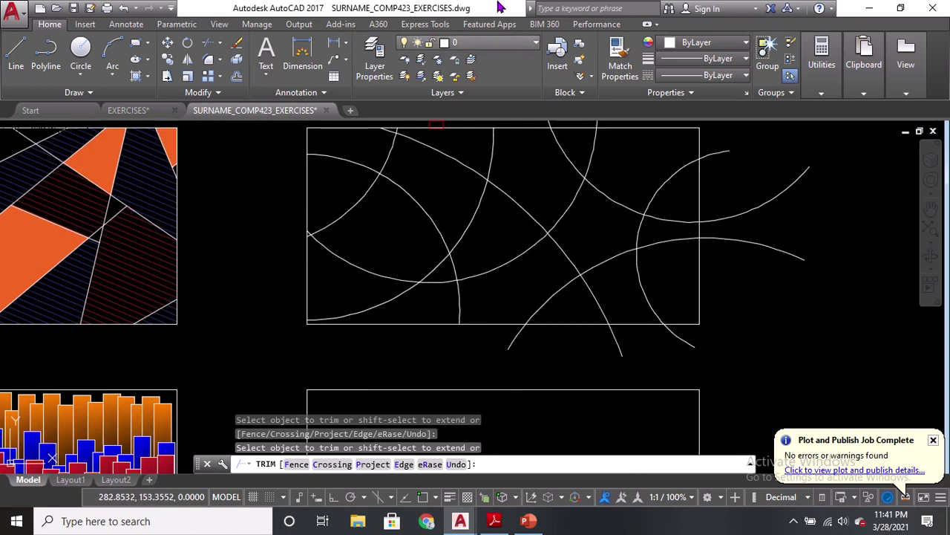
click(517, 343)
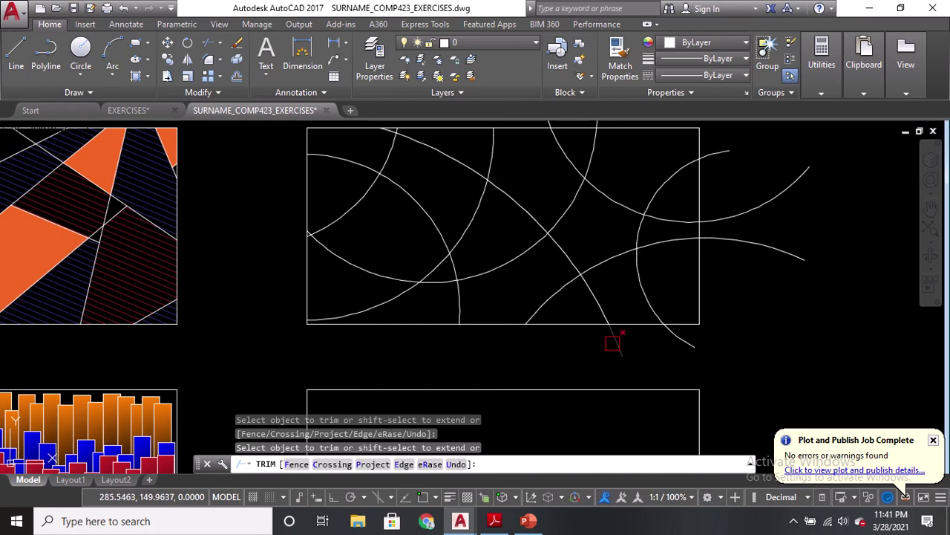
click(746, 272)
click(752, 228)
click(735, 206)
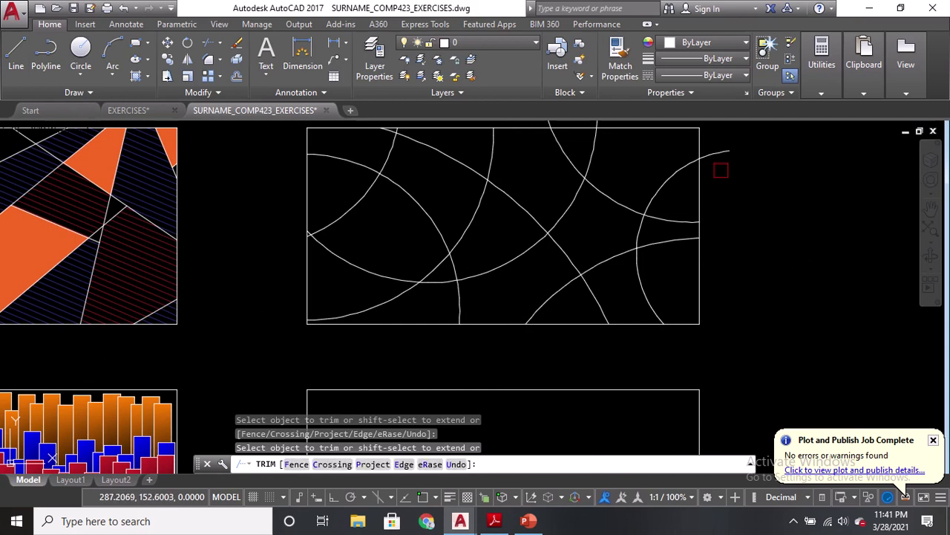
middle_drag(657, 164, 631, 218)
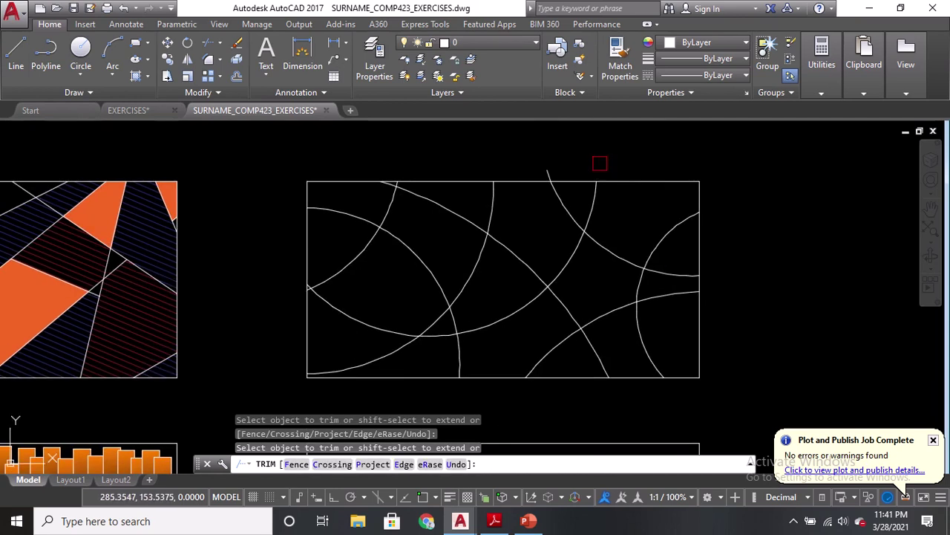
key(Return)
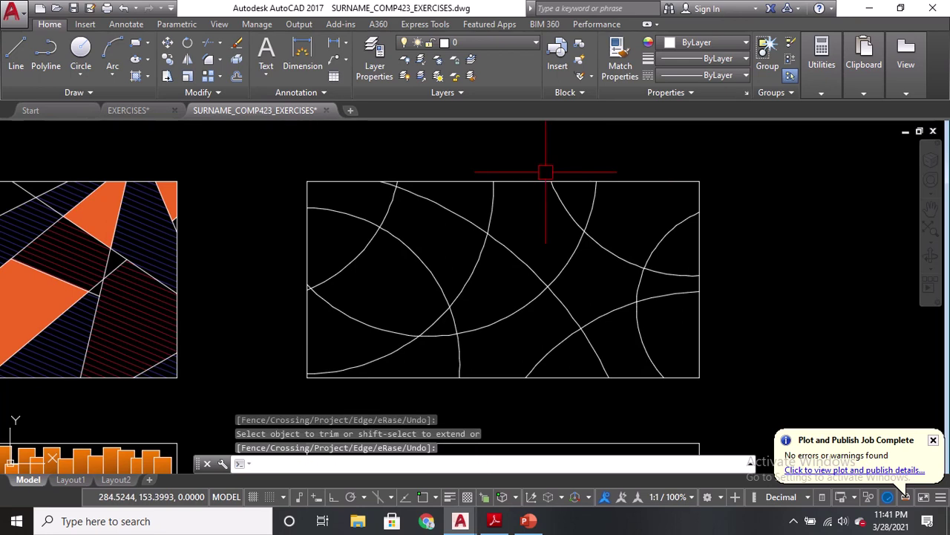
Step: Fill alternating regions of the arc pattern across the rectangle with a solid hatch in orange 242,103,34
key(Return)
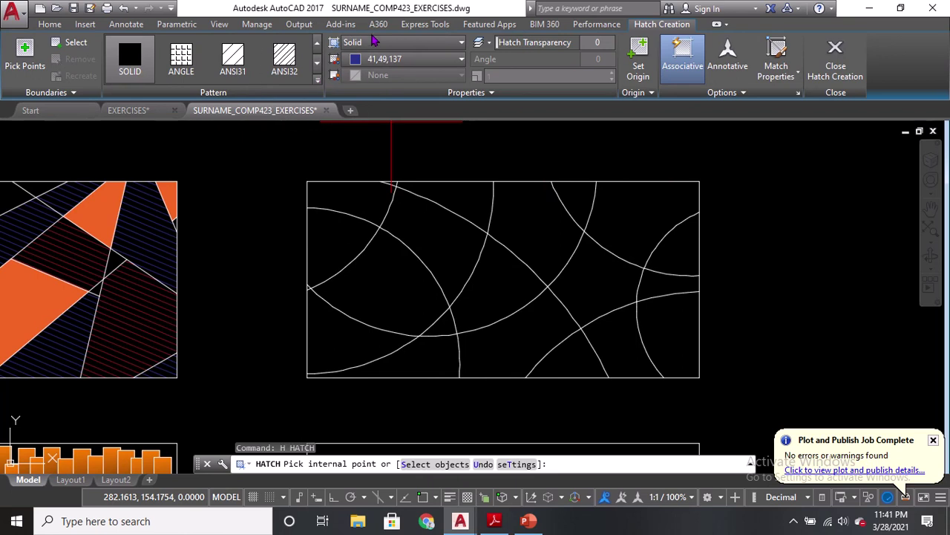
click(375, 43)
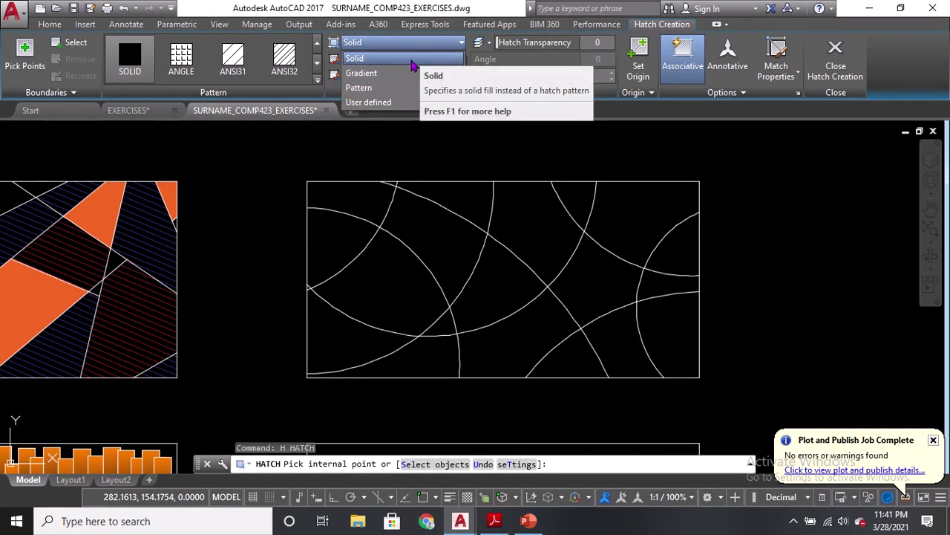
click(407, 63)
click(395, 63)
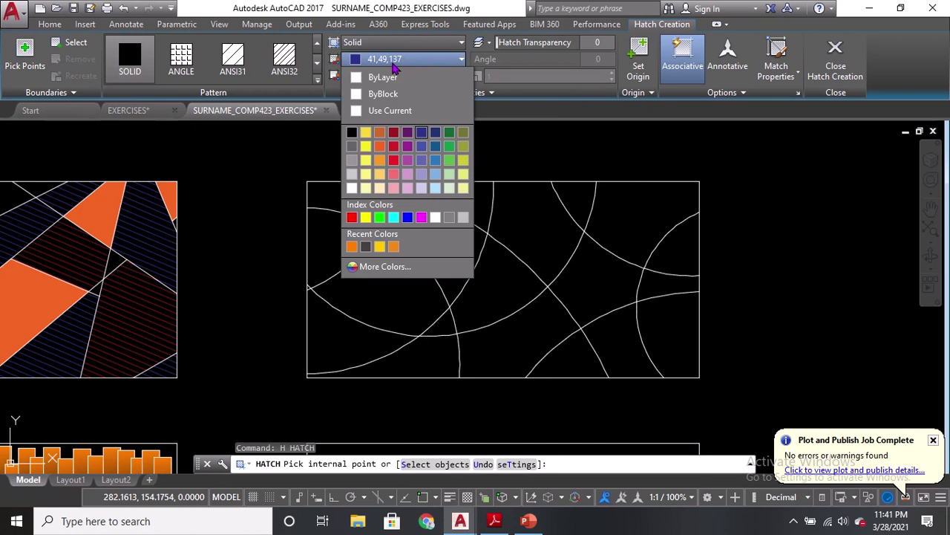
click(381, 147)
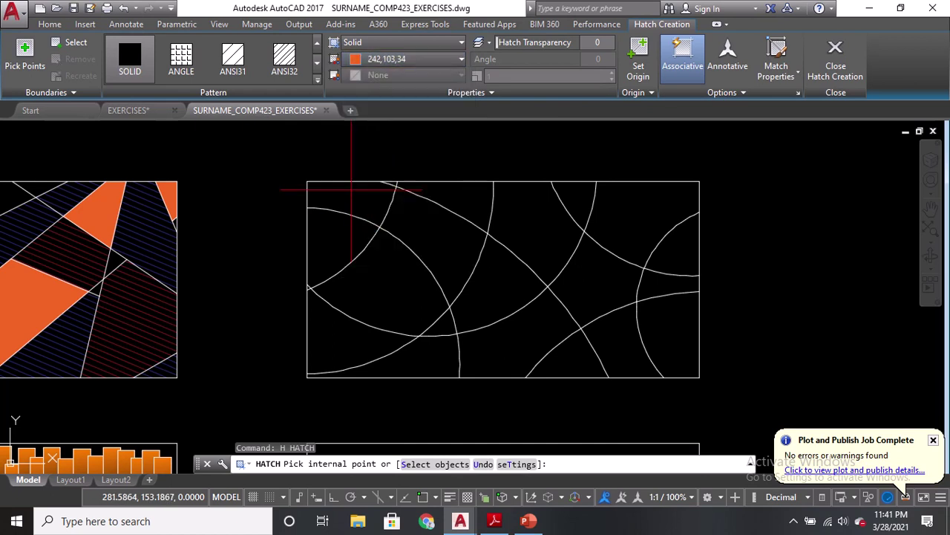
click(351, 194)
click(371, 298)
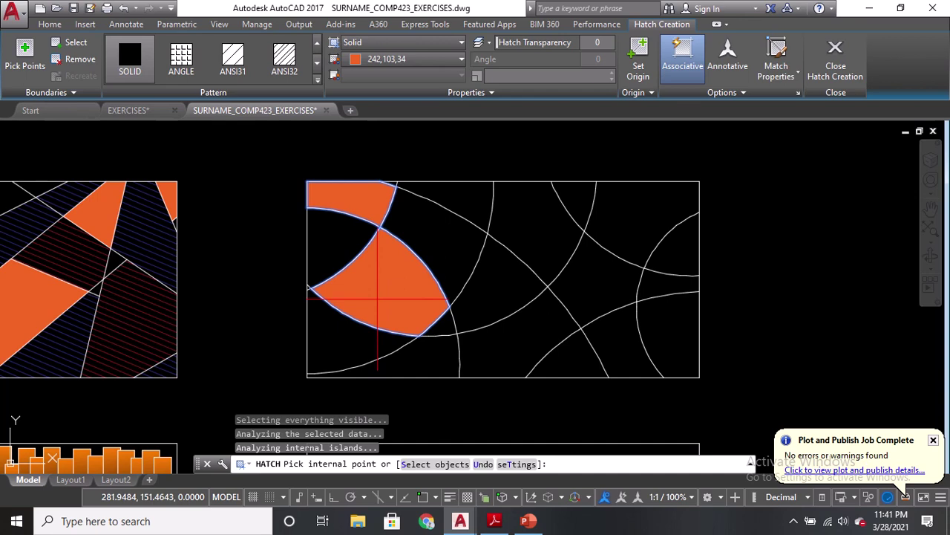
click(405, 358)
click(571, 300)
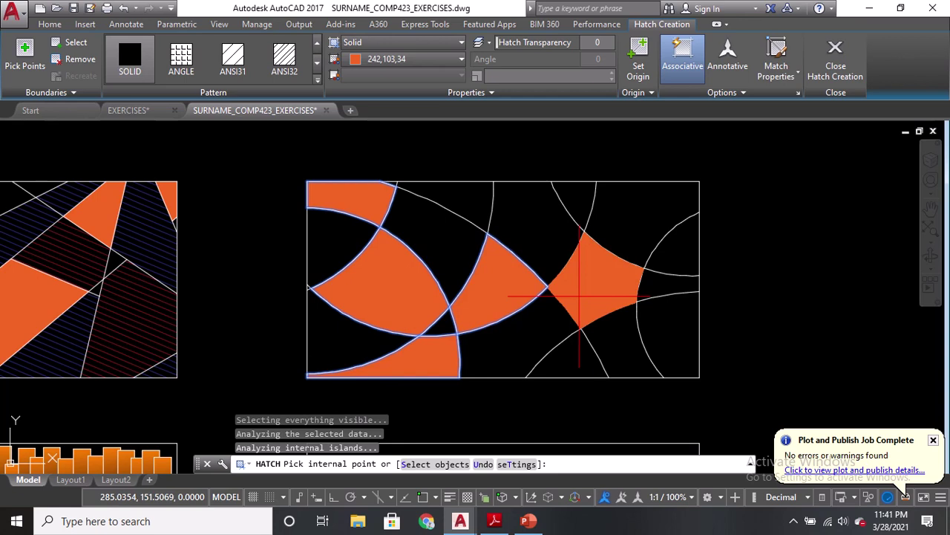
click(601, 284)
click(660, 332)
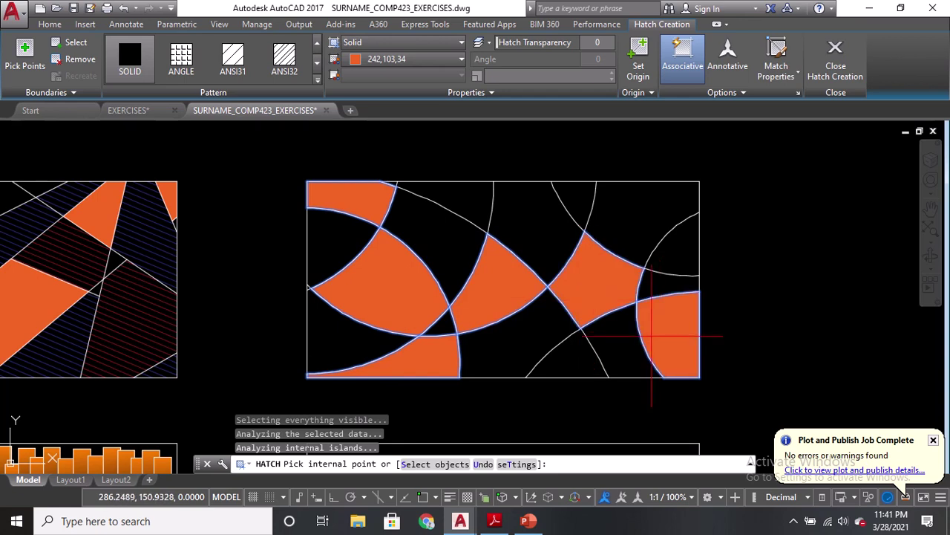
key(Return)
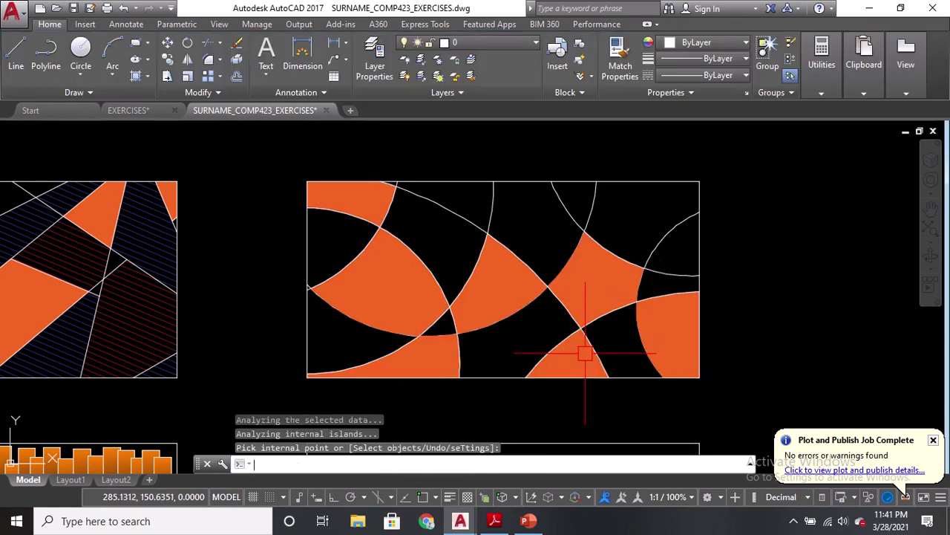
Step: Start a pattern hatch using AR-B88 and place it in the region right of the upper-left orange fill
text(h)
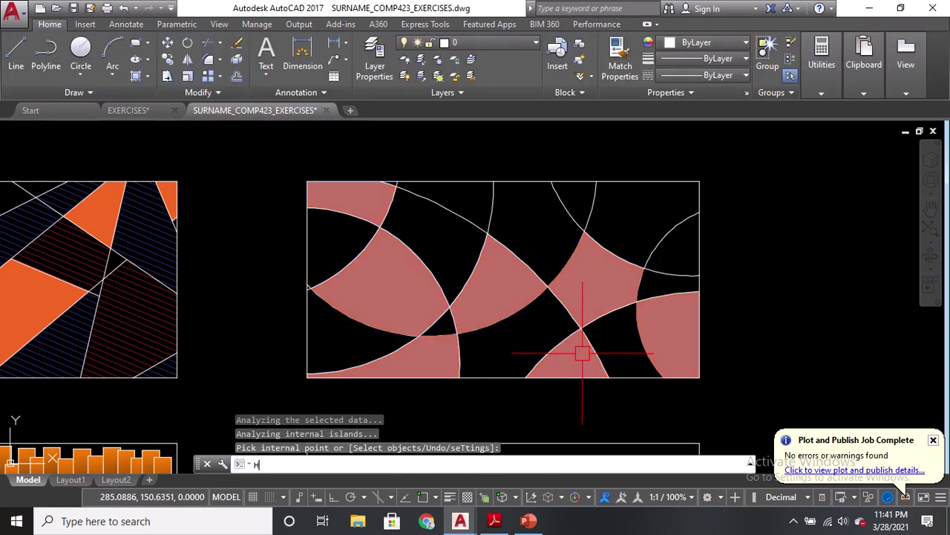
key(Return)
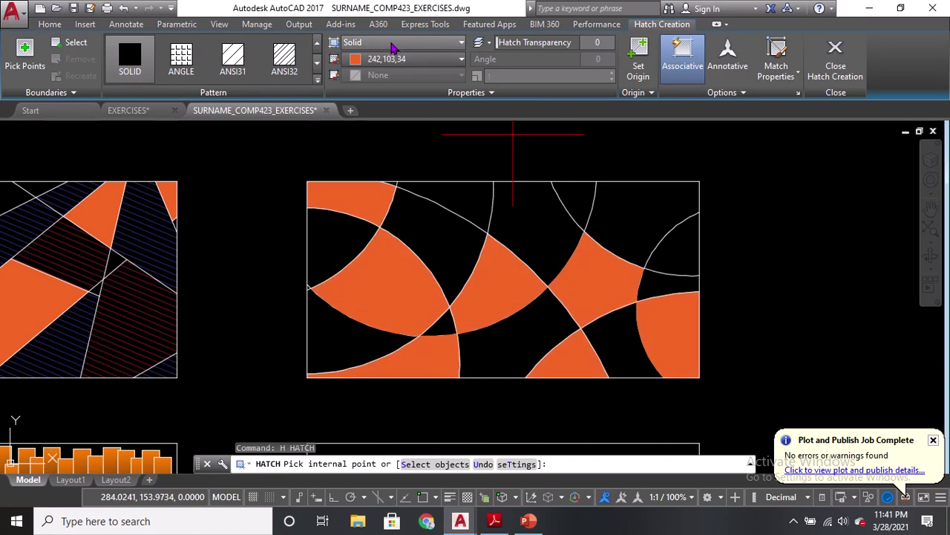
click(393, 42)
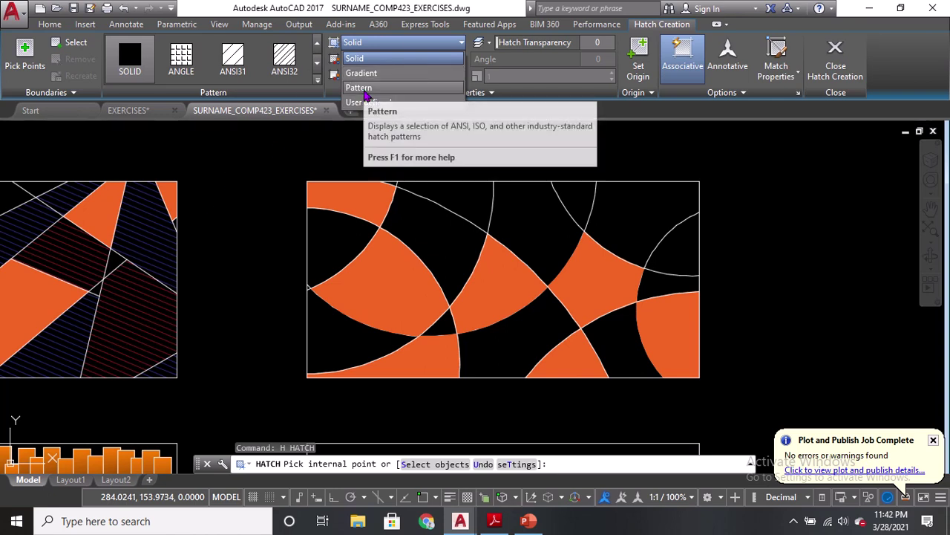
click(363, 88)
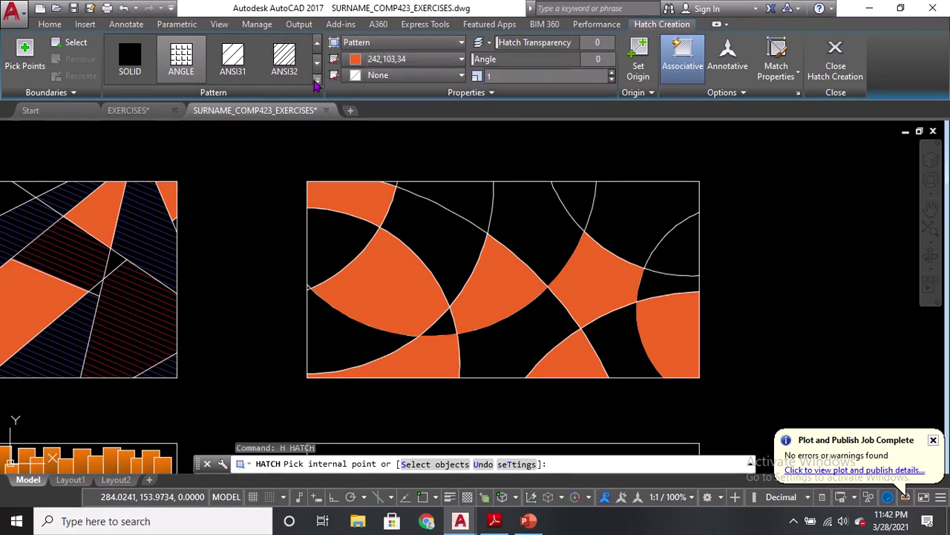
click(318, 80)
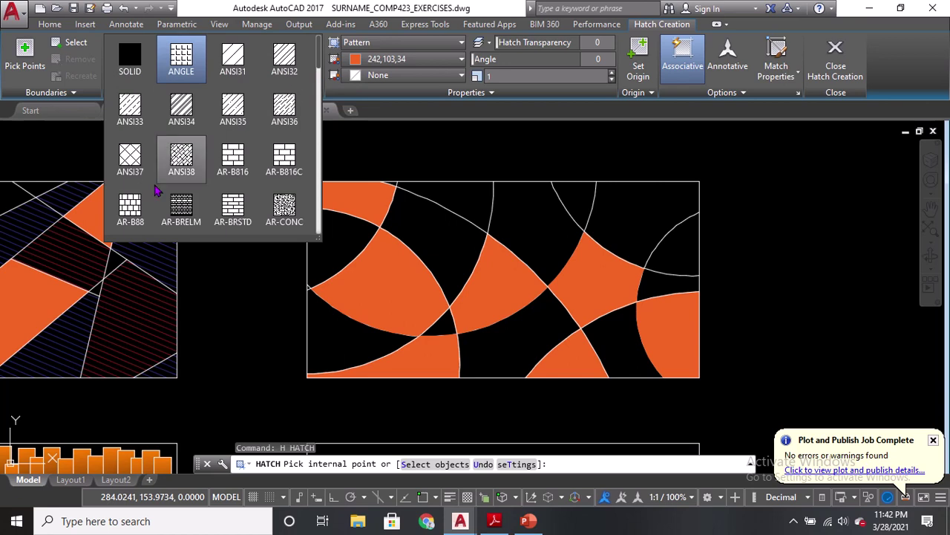
click(145, 225)
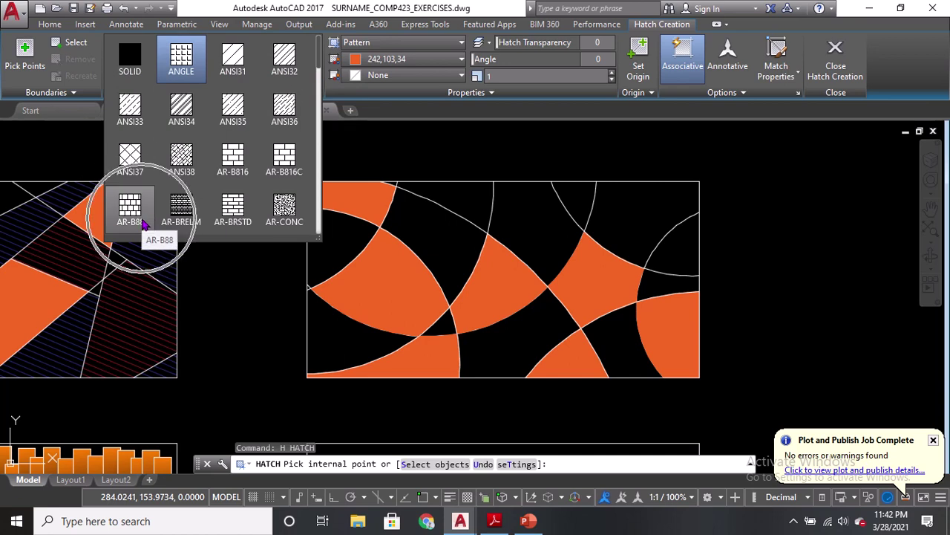
click(433, 219)
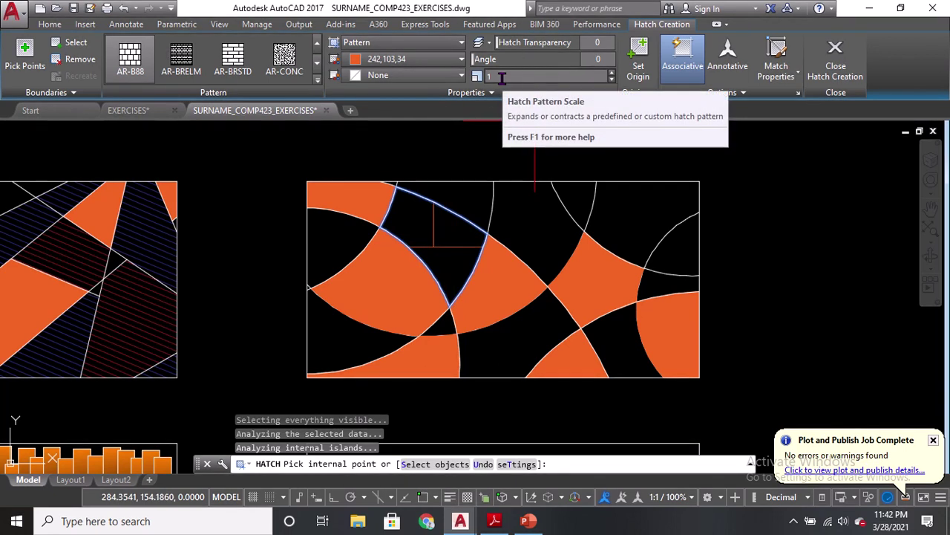
Step: Reduce the AR-B88 hatch pattern scale to 0.0009
click(612, 78)
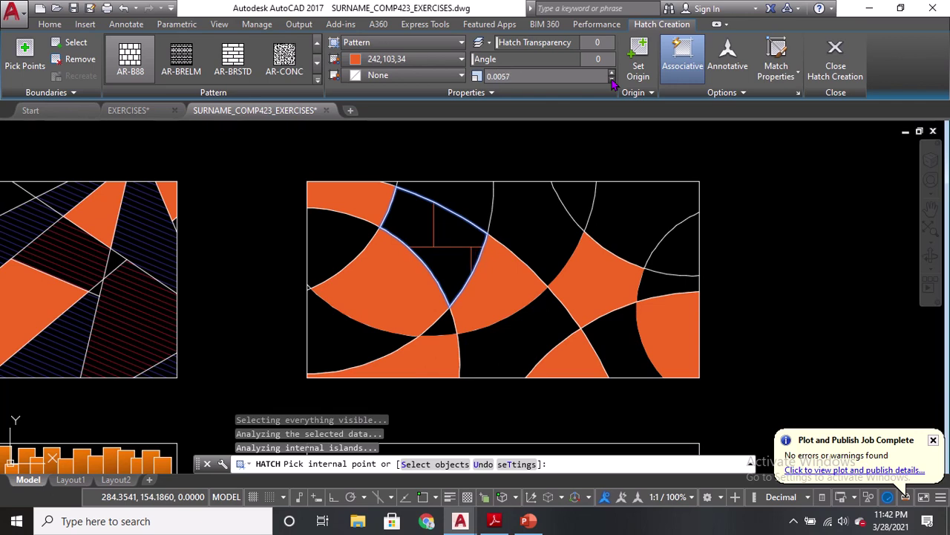
click(612, 79)
click(612, 80)
click(612, 79)
click(612, 80)
click(612, 80)
click(612, 79)
click(612, 80)
click(611, 79)
click(612, 80)
click(612, 79)
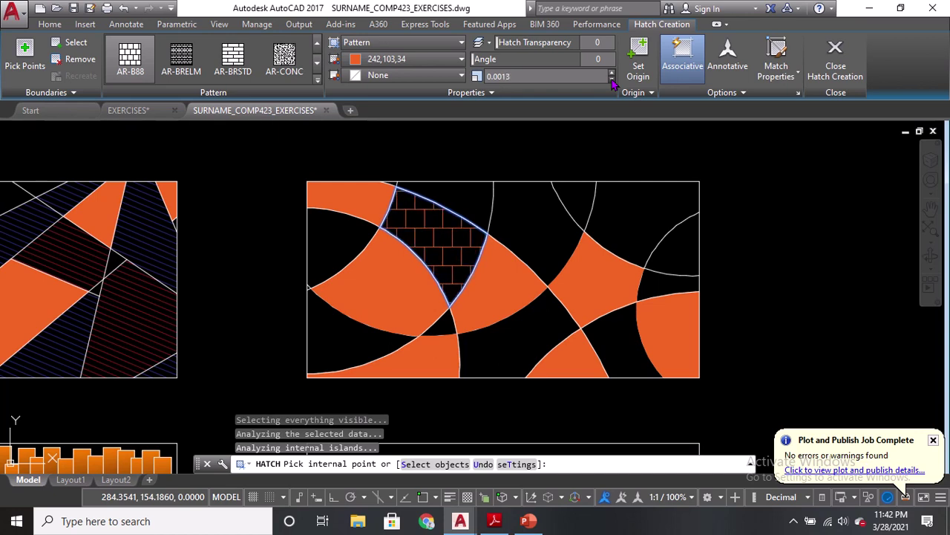
click(612, 80)
click(611, 79)
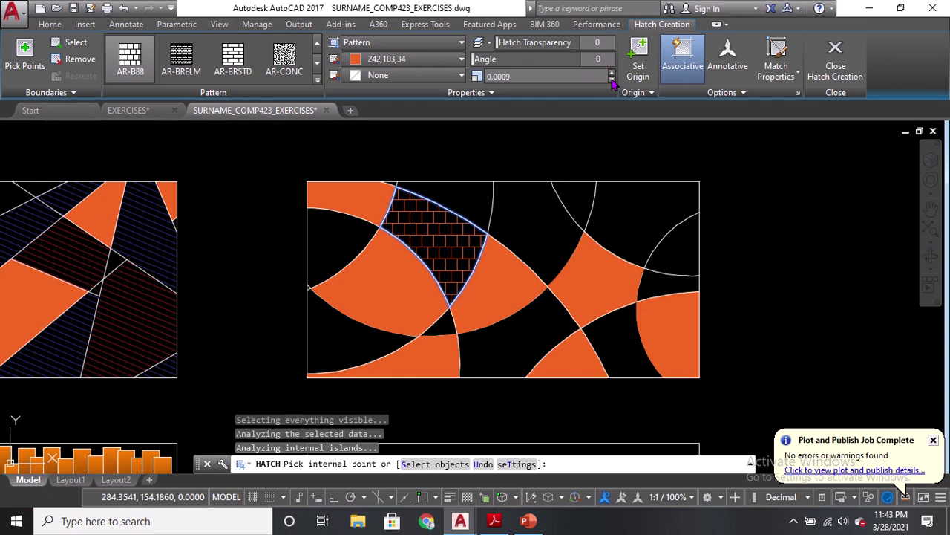
Step: Apply the AR-B88 hatch to the empty regions along the left edge, lower middle, upper middle, lower right and upper right, and finish the hatch
click(327, 232)
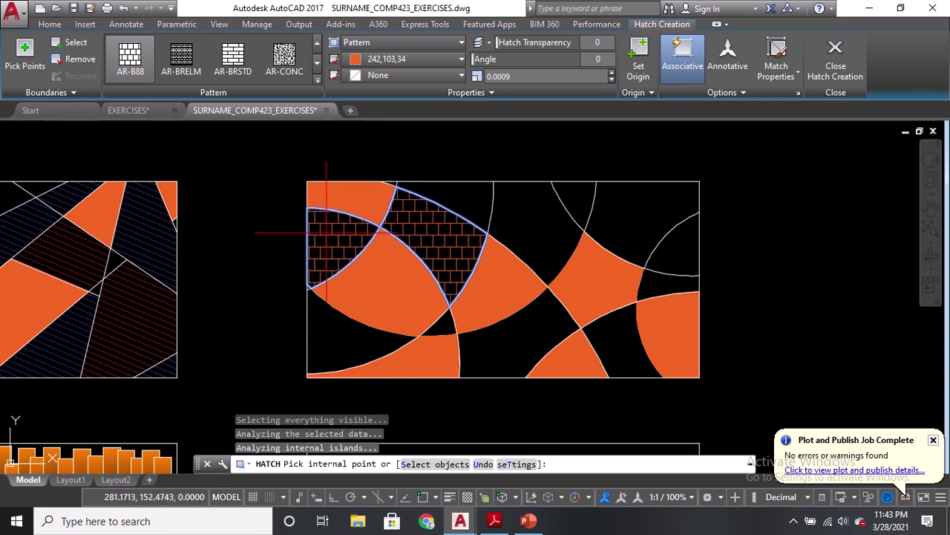
click(335, 333)
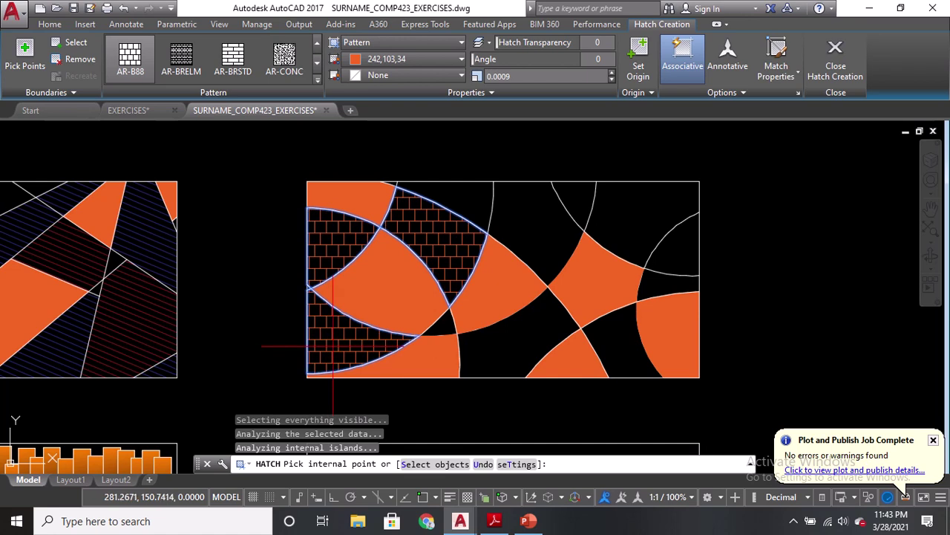
click(437, 327)
click(528, 334)
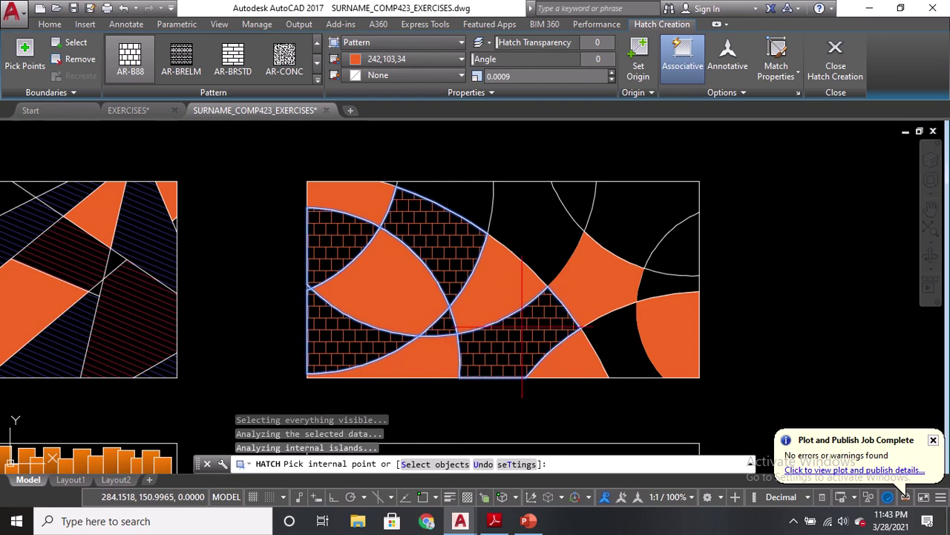
click(531, 256)
click(611, 328)
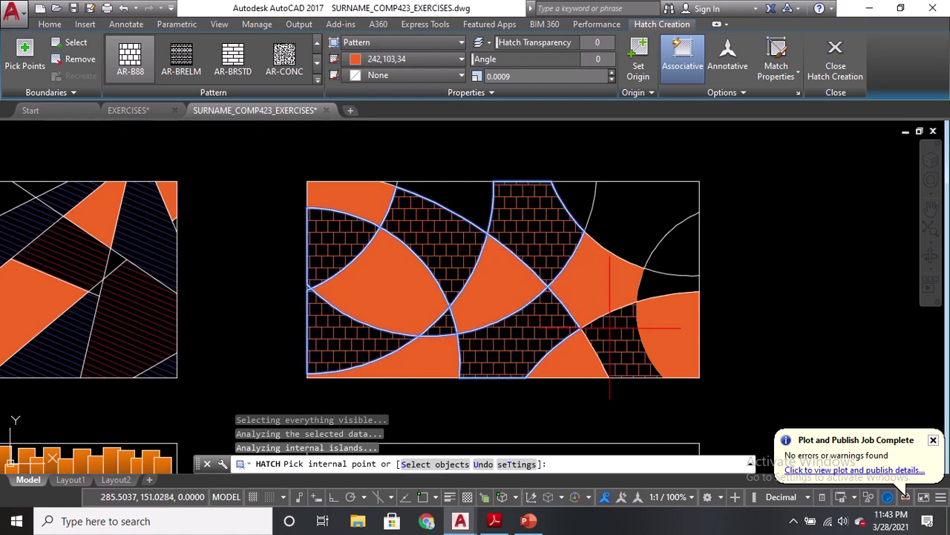
click(642, 215)
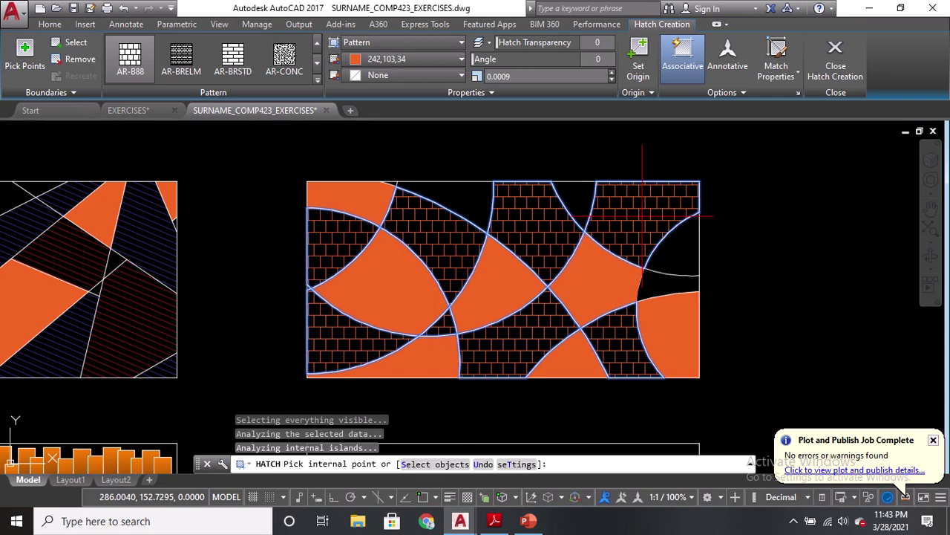
key(Return)
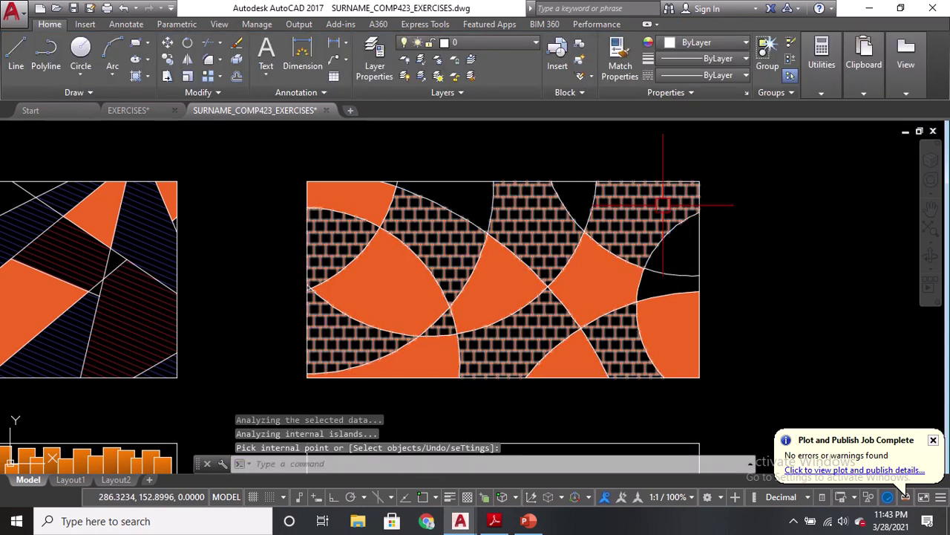
Step: Start another hatch with the CROSS pattern in the empty region along the left half of the top edge
text(h)
key(Return)
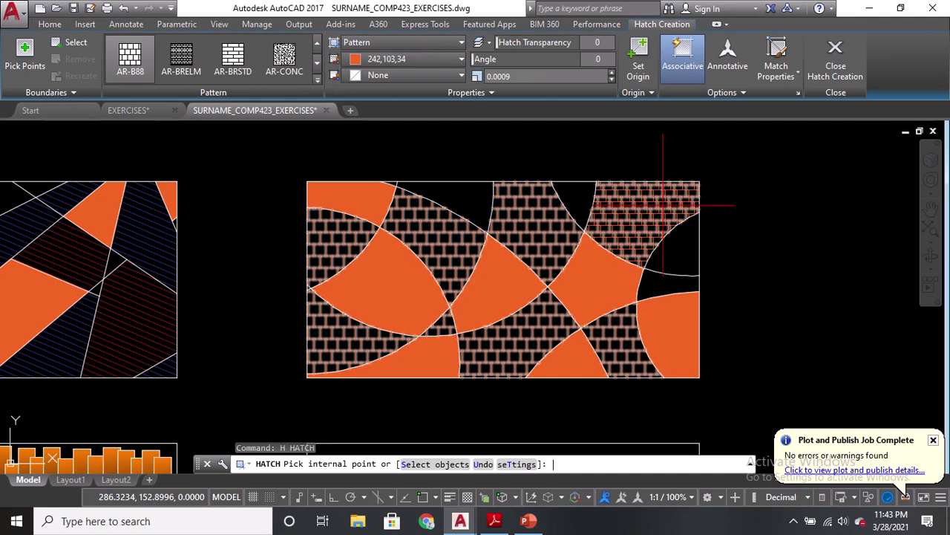
click(320, 83)
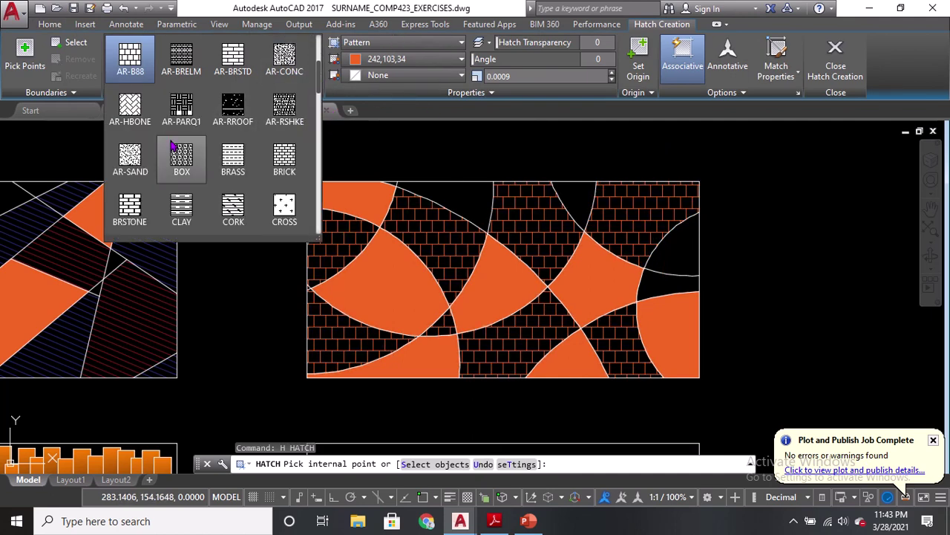
click(285, 221)
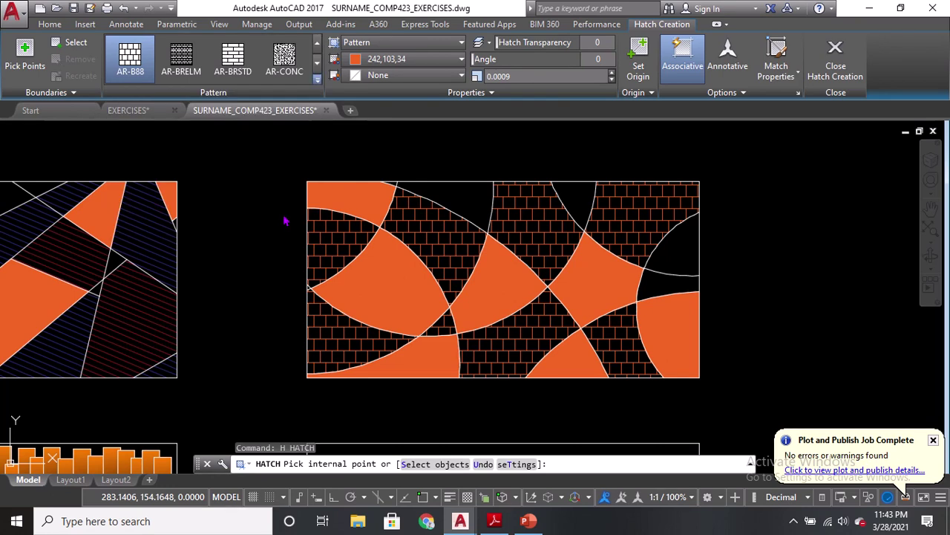
click(485, 194)
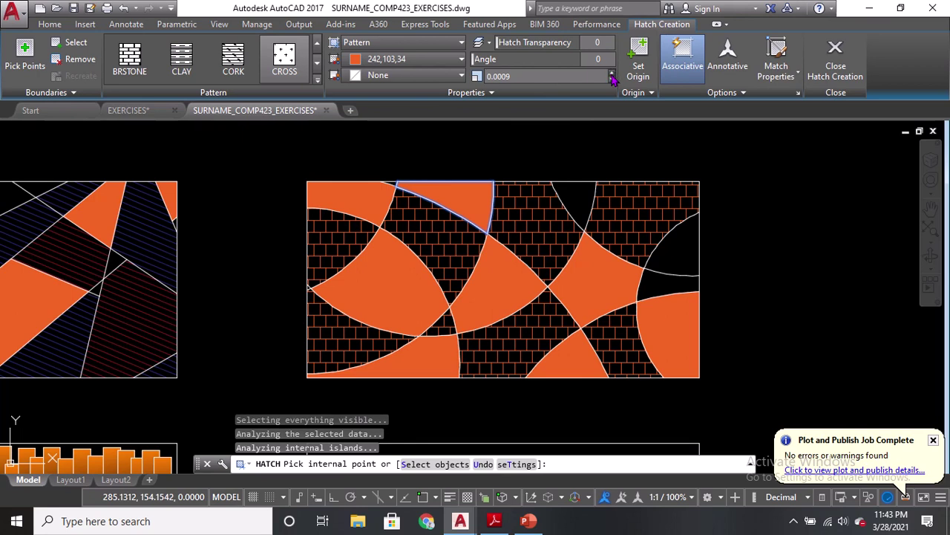
Step: Try CROSS hatch scales of 0.1 and 0.05, and set the scale to 0.005
click(529, 76)
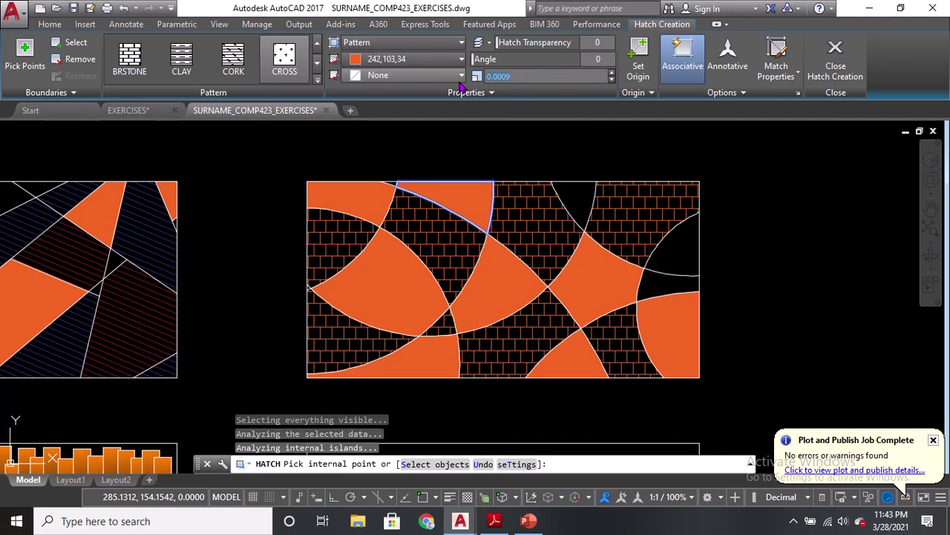
text(0.1)
key(Return)
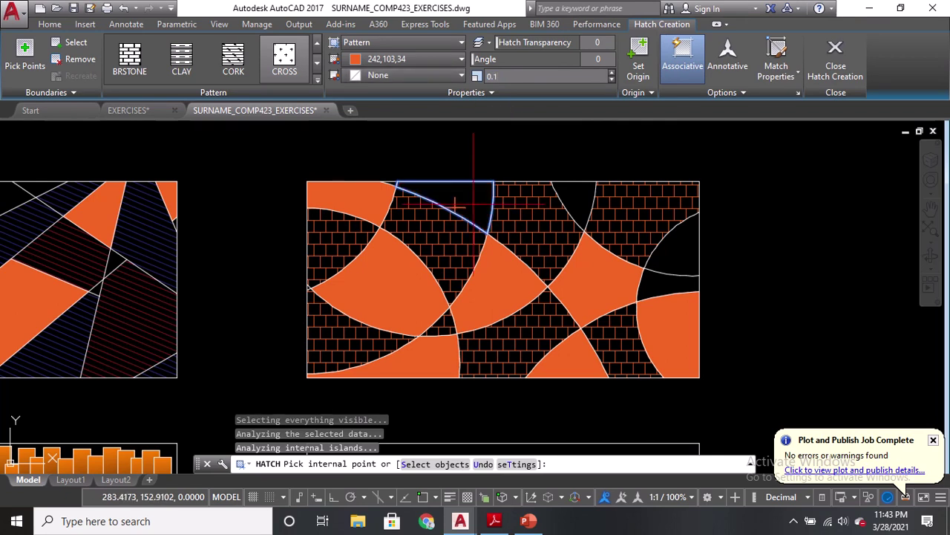
click(522, 77)
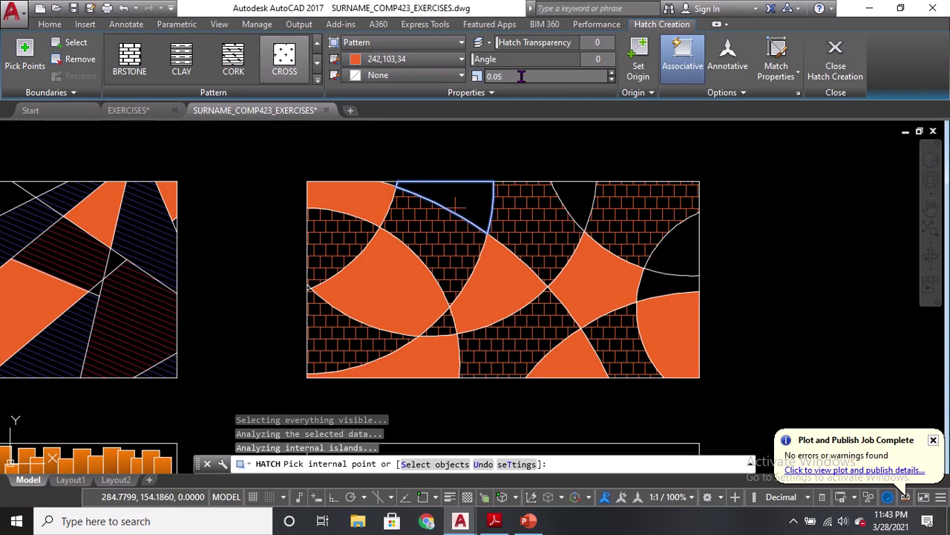
key(Return)
key(Return)
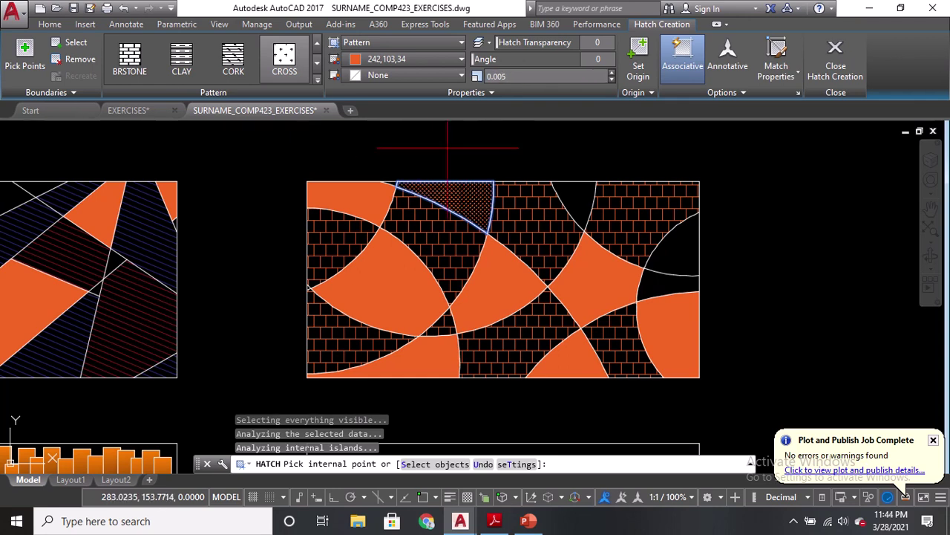
Step: Increase the CROSS hatch pattern scale to 0.0099
scroll(474, 182, up, 2)
click(614, 78)
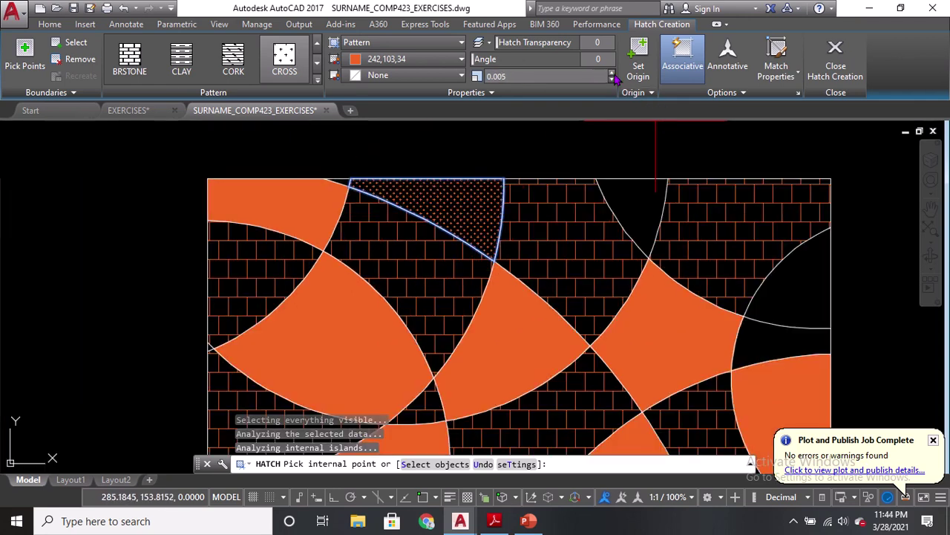
click(613, 75)
click(612, 75)
click(614, 77)
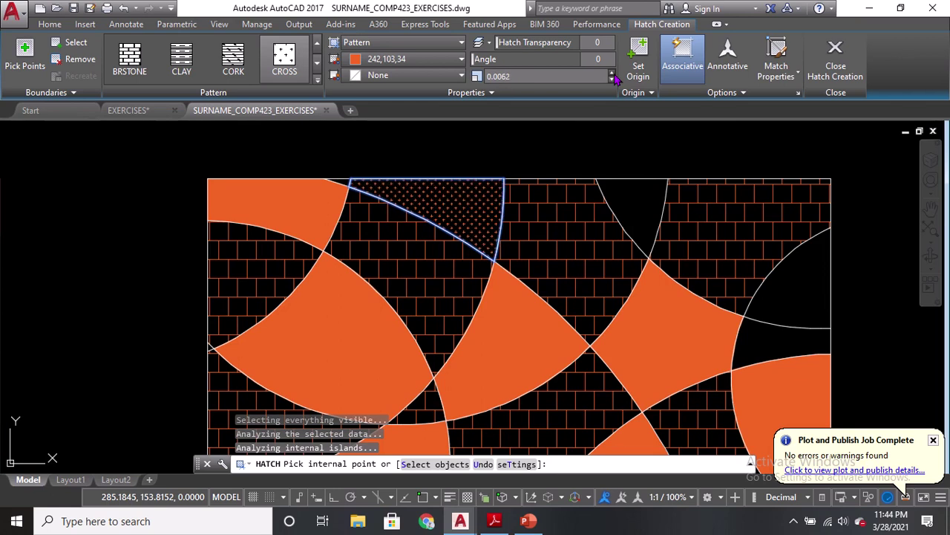
click(614, 76)
click(613, 76)
click(614, 76)
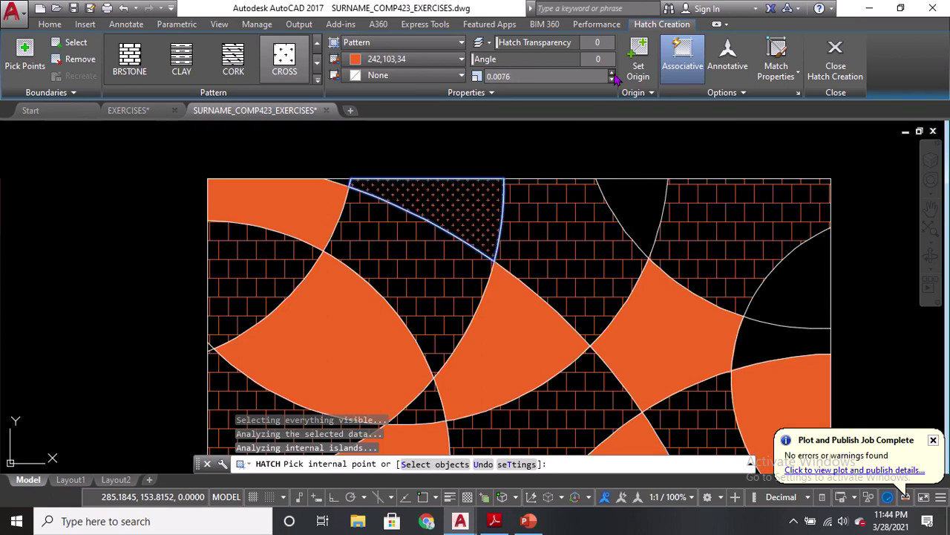
click(614, 77)
click(613, 76)
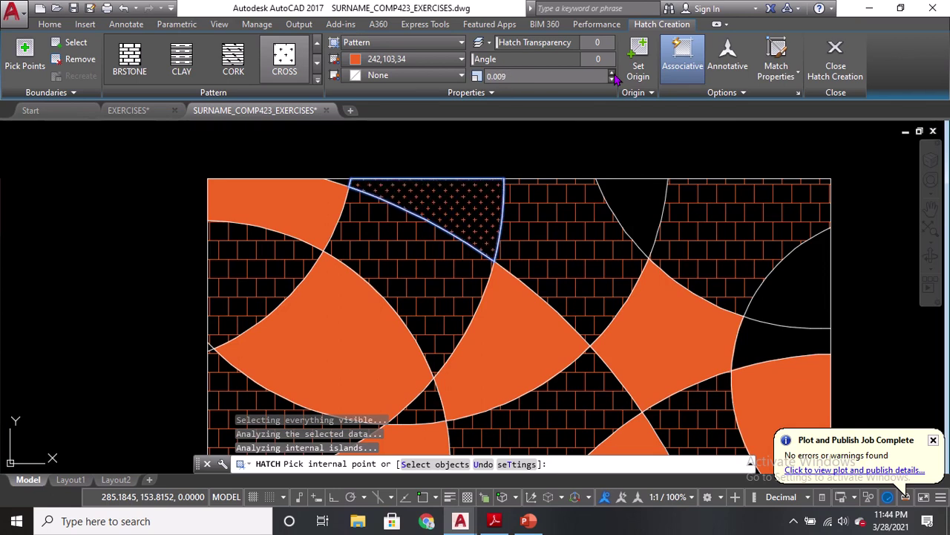
click(613, 76)
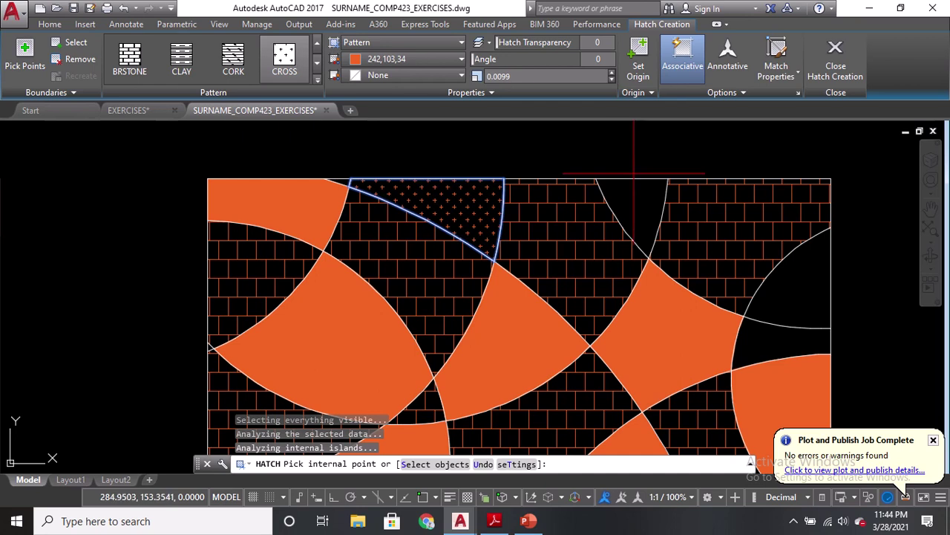
Step: Apply the CROSS hatch to the remaining empty regions at the top edge and right edge, and finish the hatch
click(641, 190)
scroll(641, 190, down, 2)
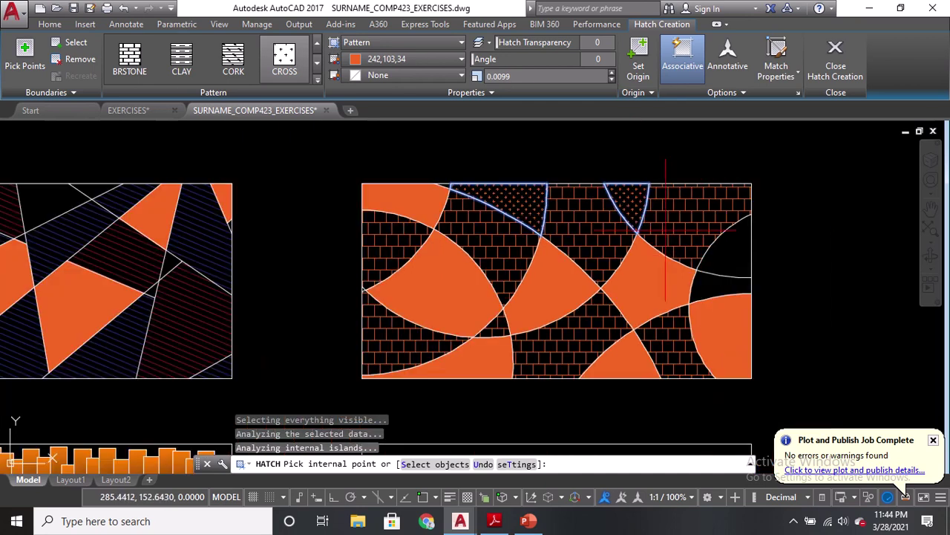
click(732, 263)
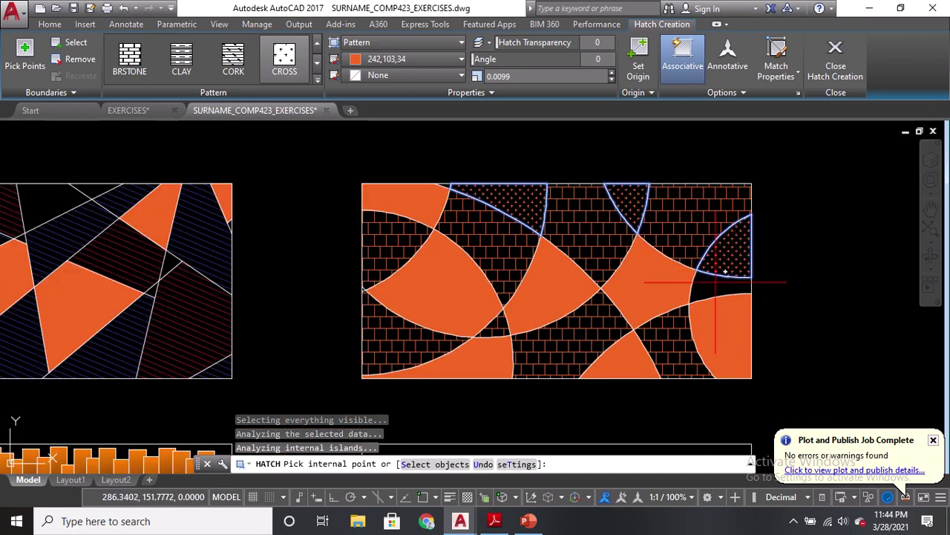
key(Return)
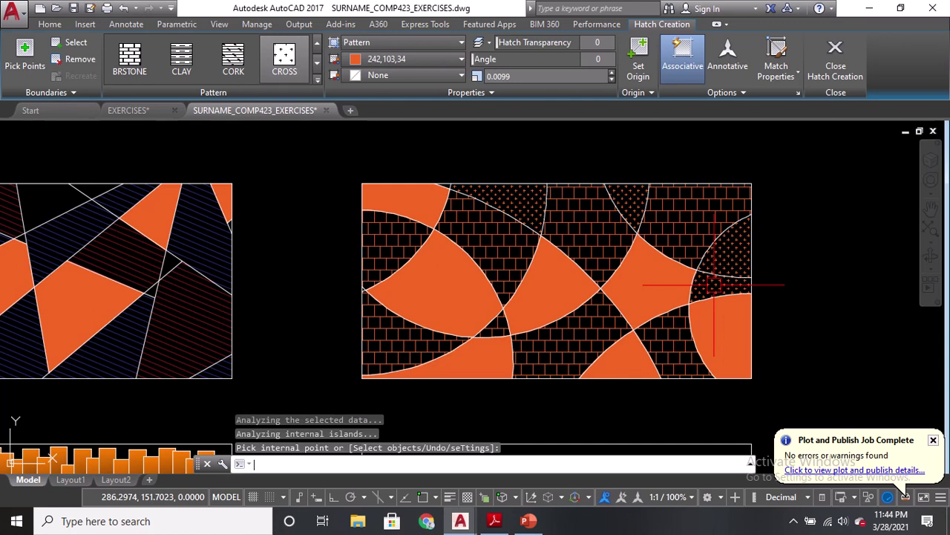
key(Return)
Step: Match the CROSS hatch regions to the red diagonal-line hatch of the neighbouring rectangle, and save the drawing
text(M)
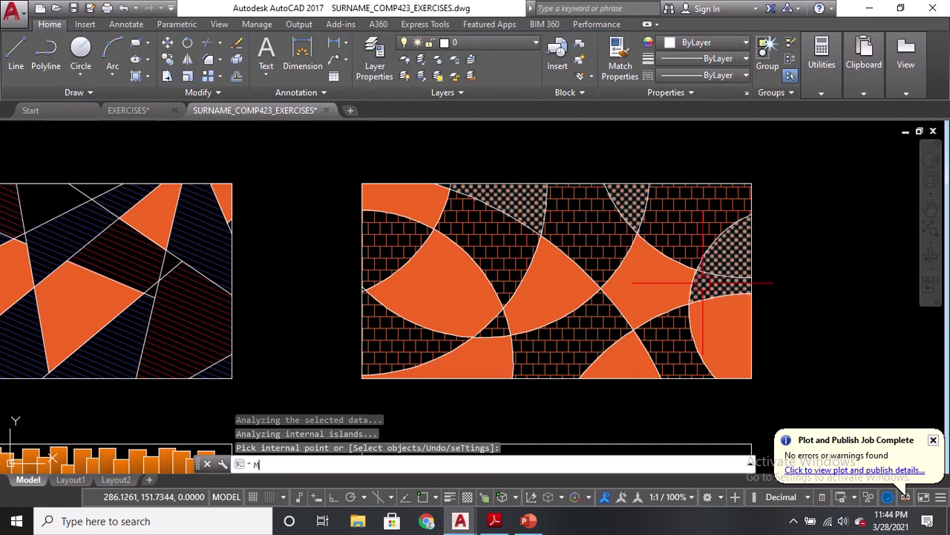
text(A)
key(Return)
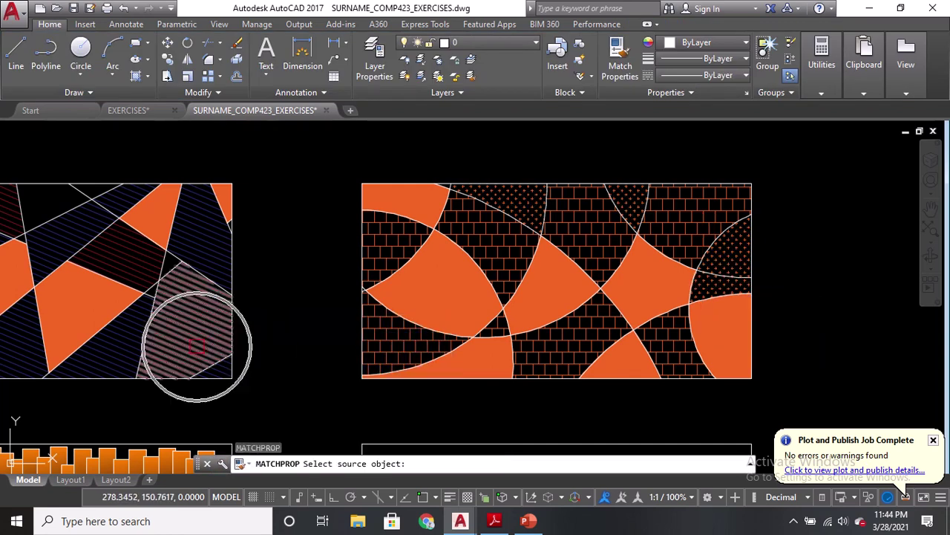
click(197, 345)
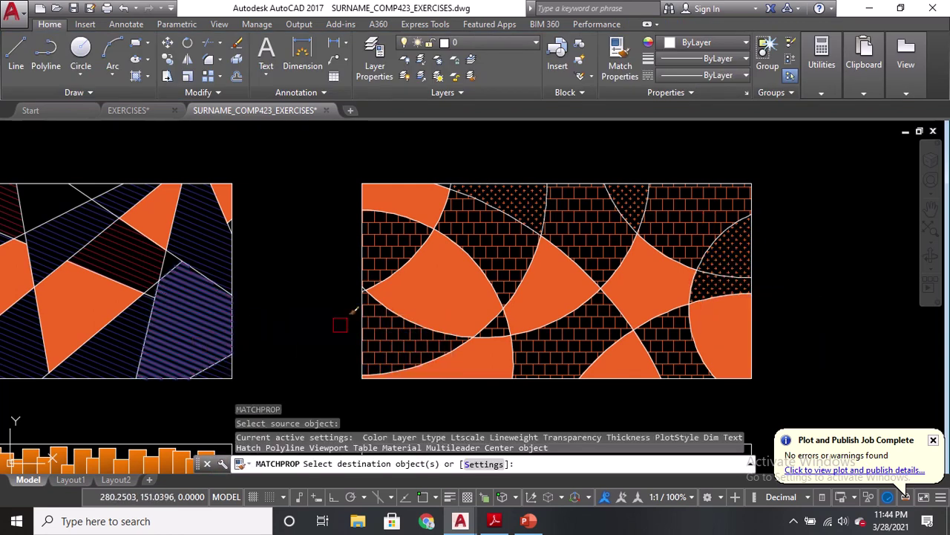
click(709, 288)
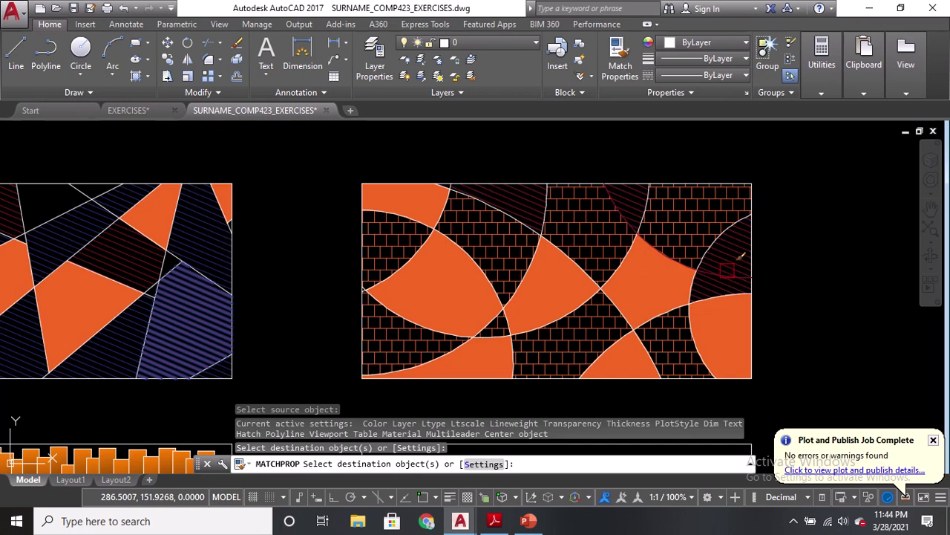
click(726, 269)
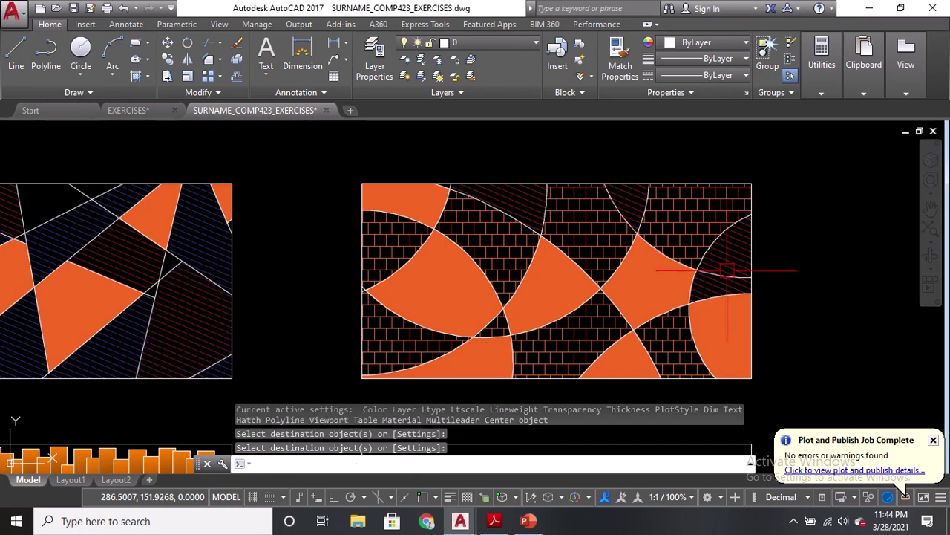
key(Return)
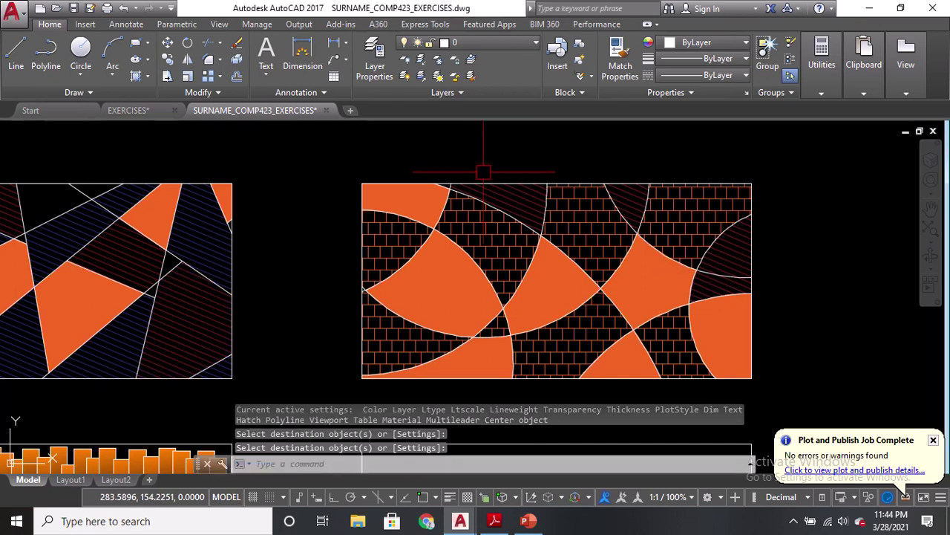
key(ctrl+s)
Step: Move to the next empty rectangle and examine its overlapping-circles pattern in the reference PDF COMP423_MODULE01.pdf, then return to AutoCAD
middle_drag(607, 403, 562, 146)
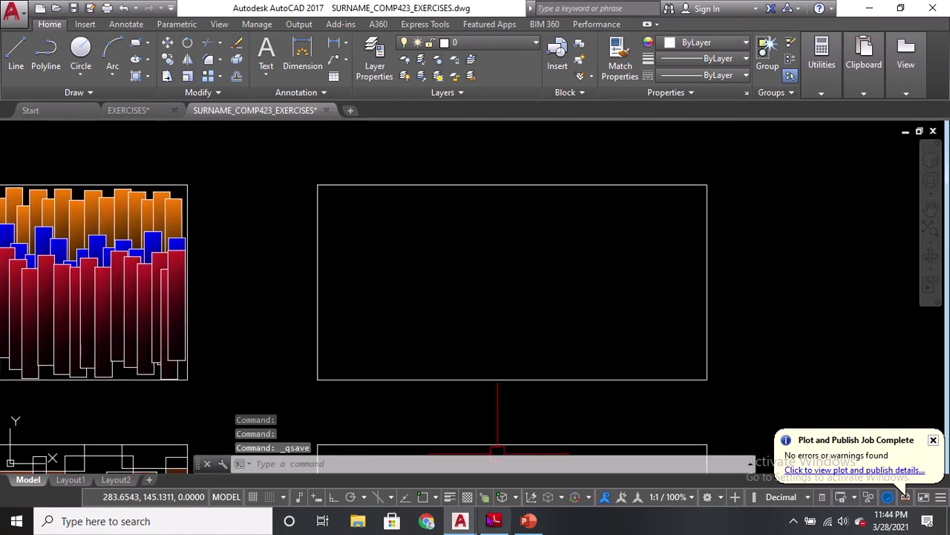
click(494, 521)
scroll(509, 404, down, 5)
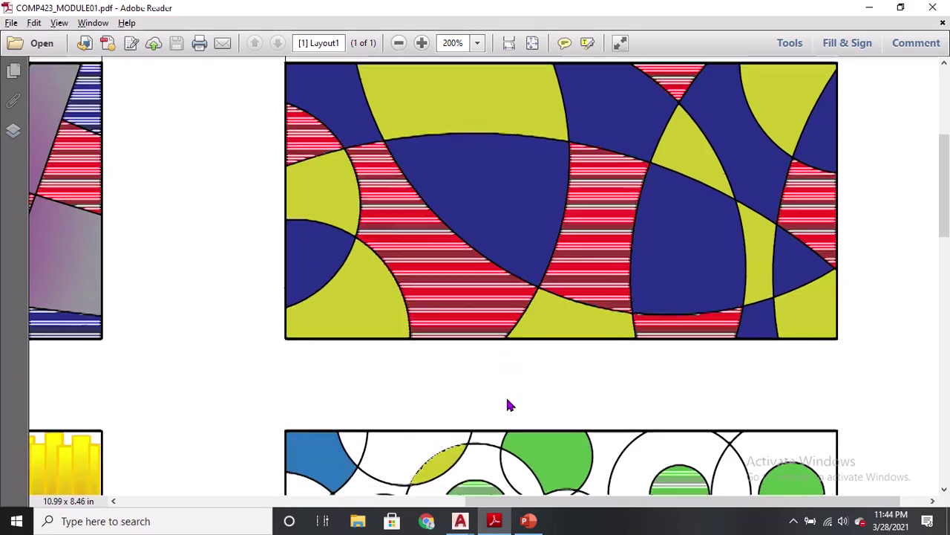
scroll(509, 405, down, 5)
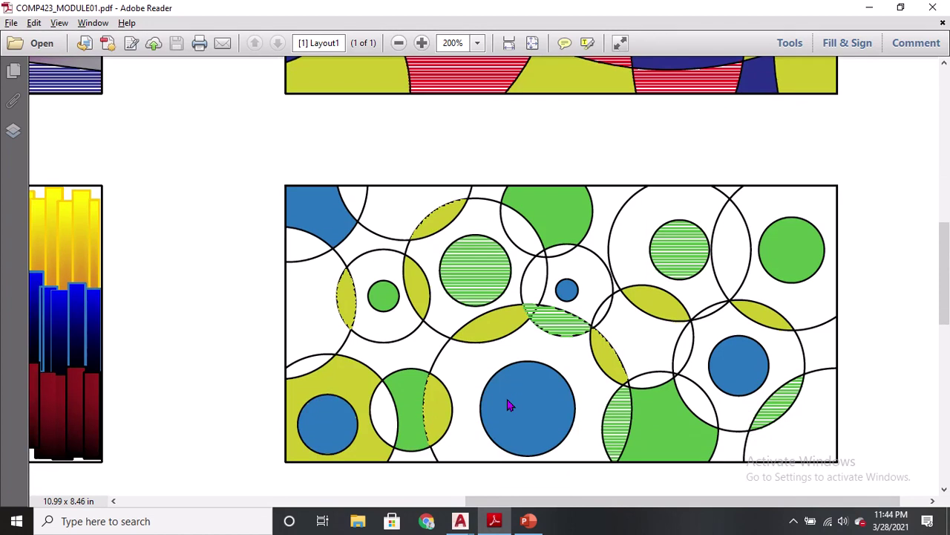
key(alt+Tab)
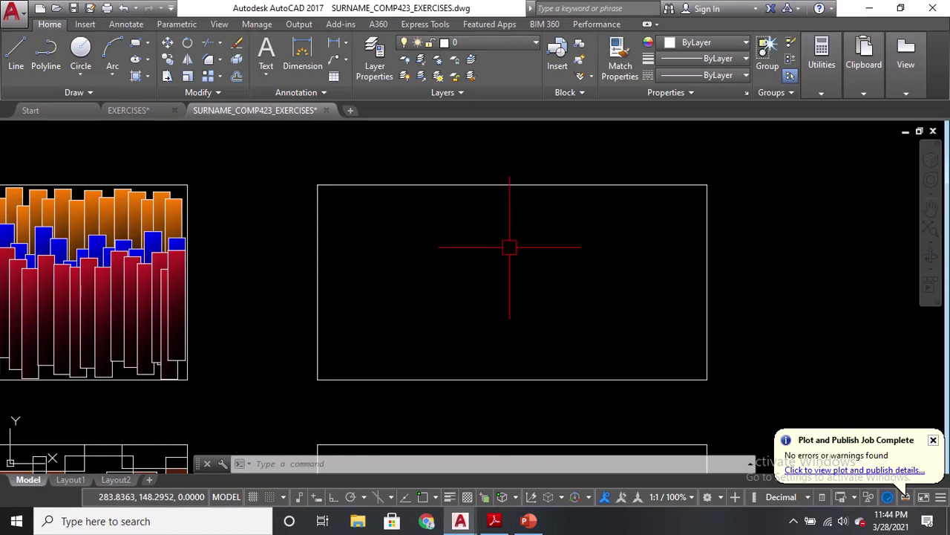
Step: Draw a small circle near the centre of the empty rectangle
text(c)
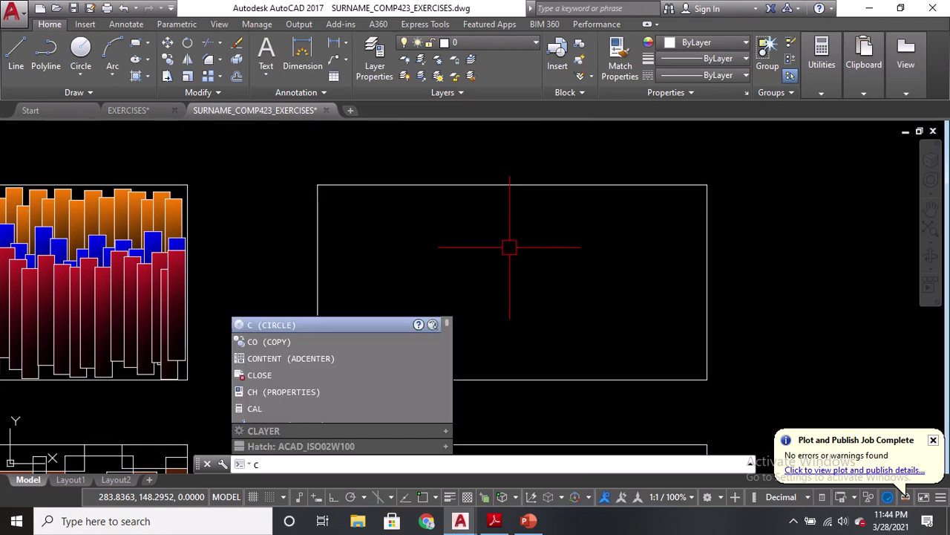
key(Return)
click(321, 466)
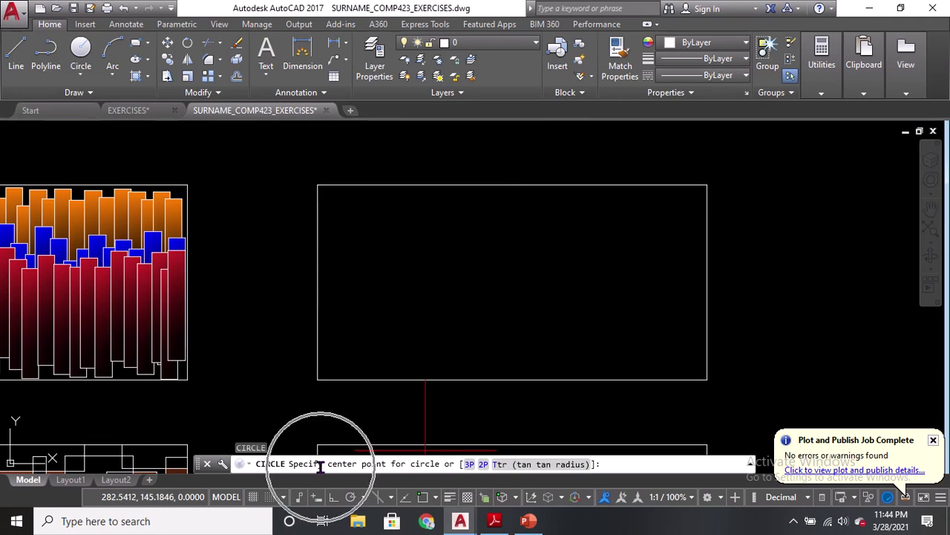
click(516, 277)
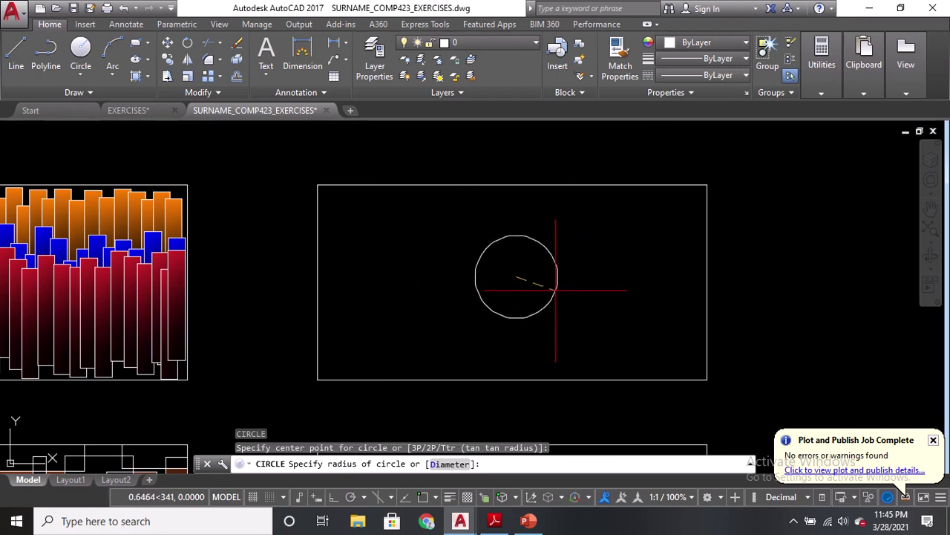
click(542, 289)
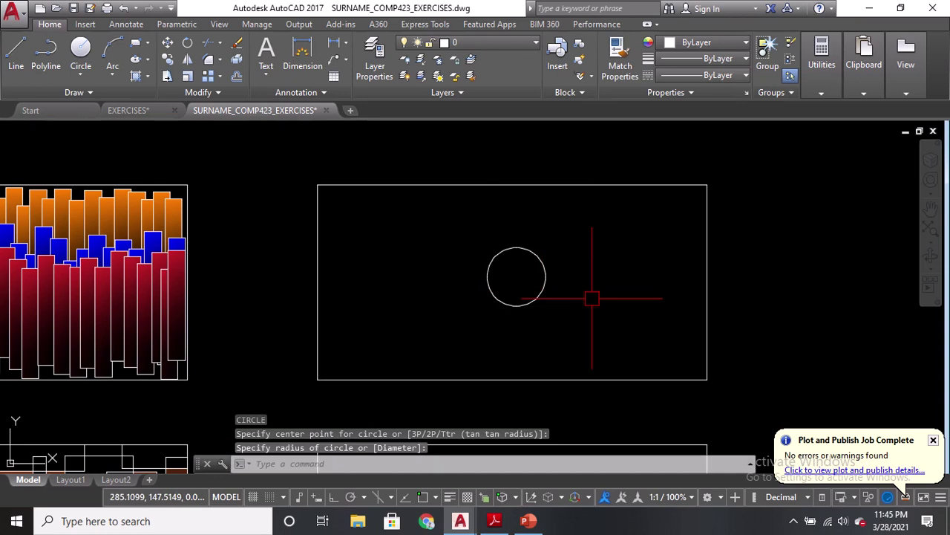
Step: Copy the circle from its centre to the rectangle's upper-left corner, left edge and lower-left interior, overlapping neighbouring copies
text(co)
key(Return)
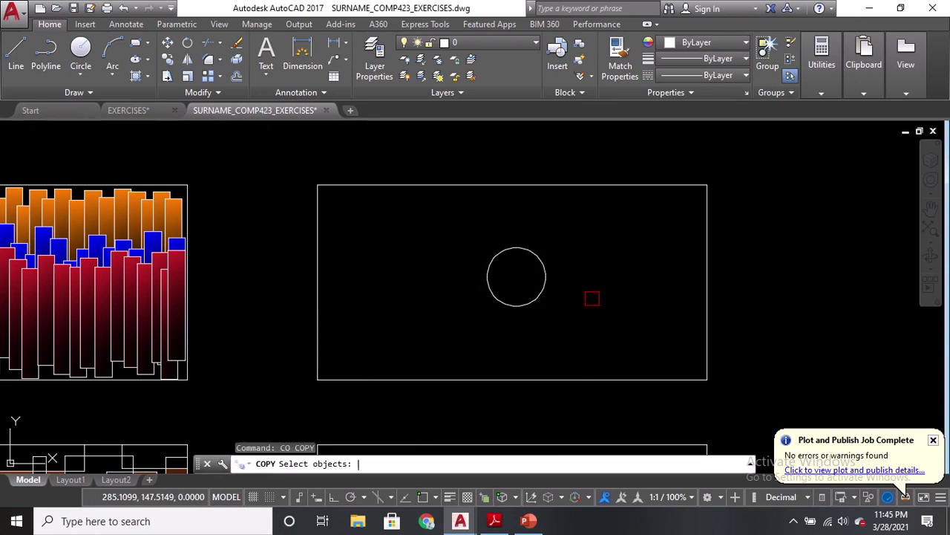
click(538, 287)
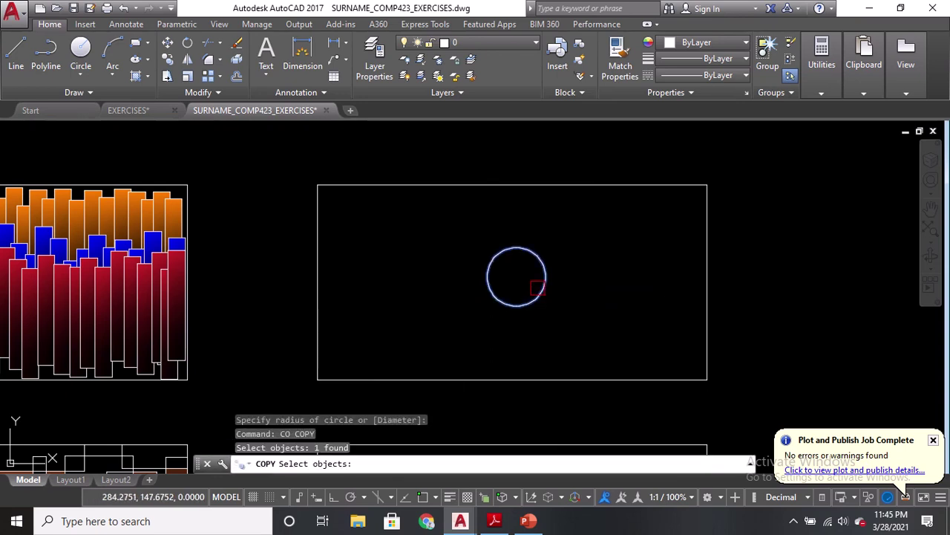
key(Return)
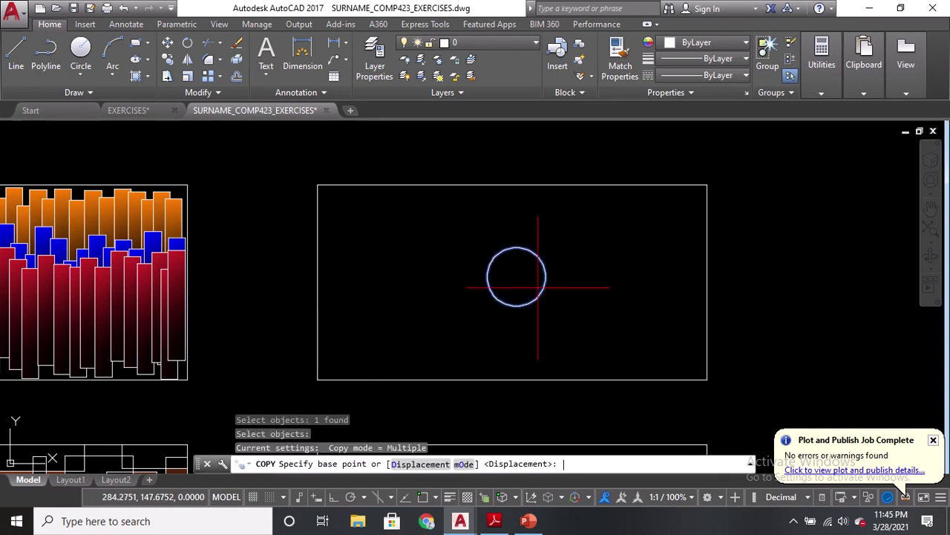
click(335, 458)
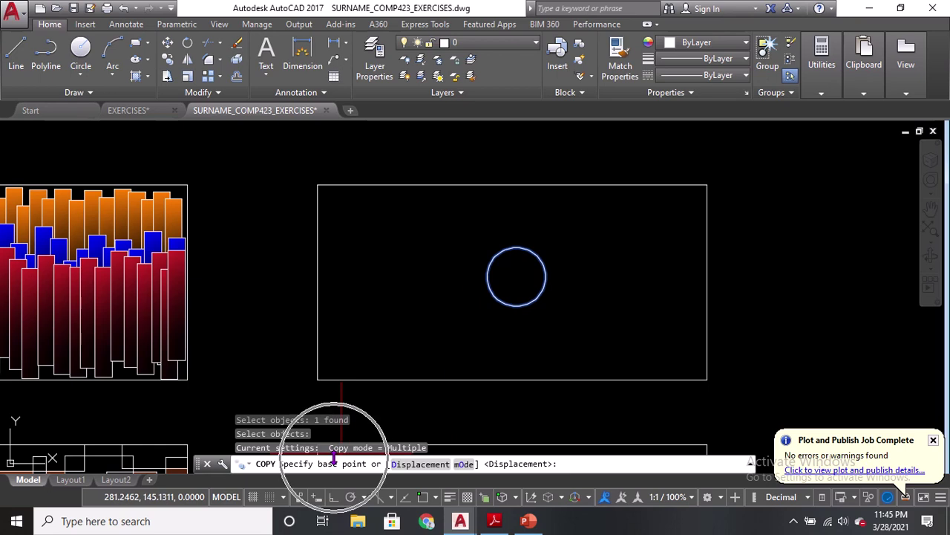
click(515, 277)
click(335, 188)
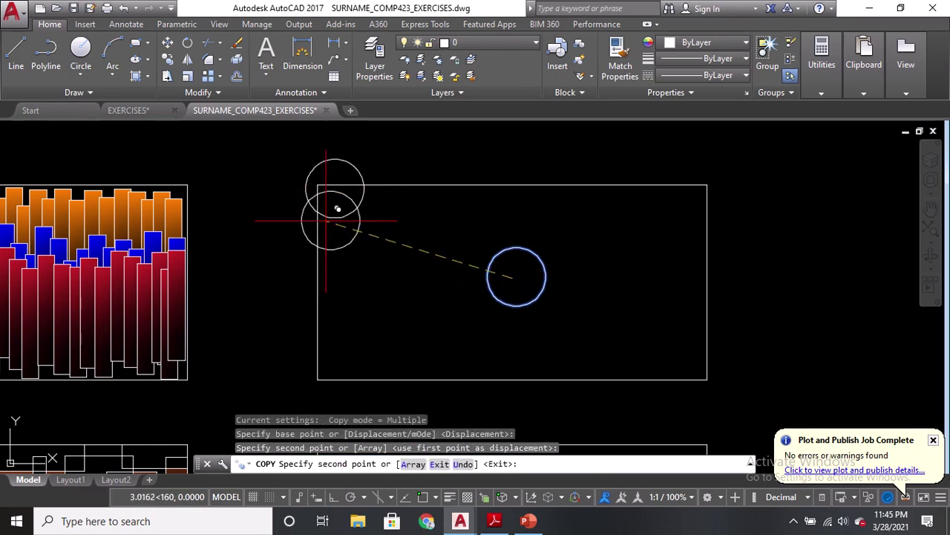
click(325, 273)
click(356, 309)
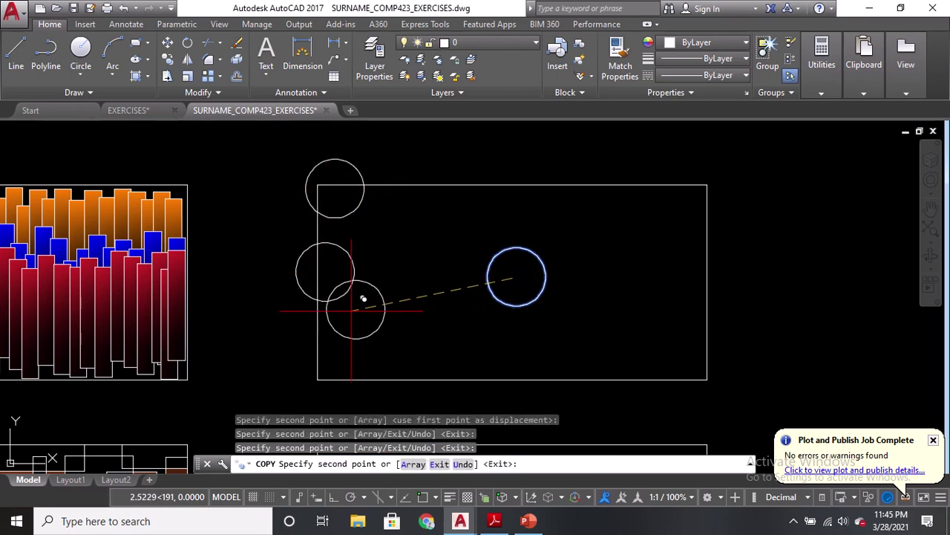
click(402, 317)
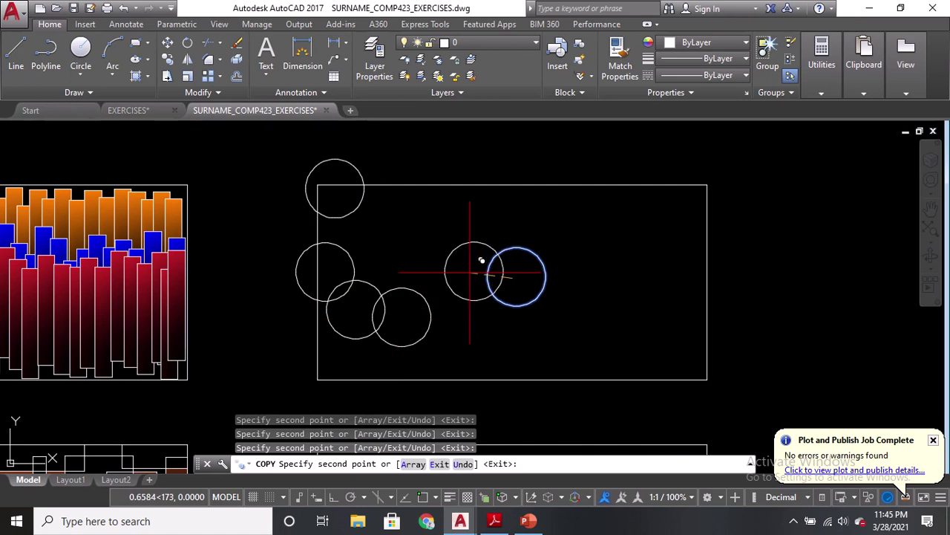
Step: Place more circle copies beside the original and along the bottom edge from the lower-left corner to just past the middle
click(473, 272)
click(439, 351)
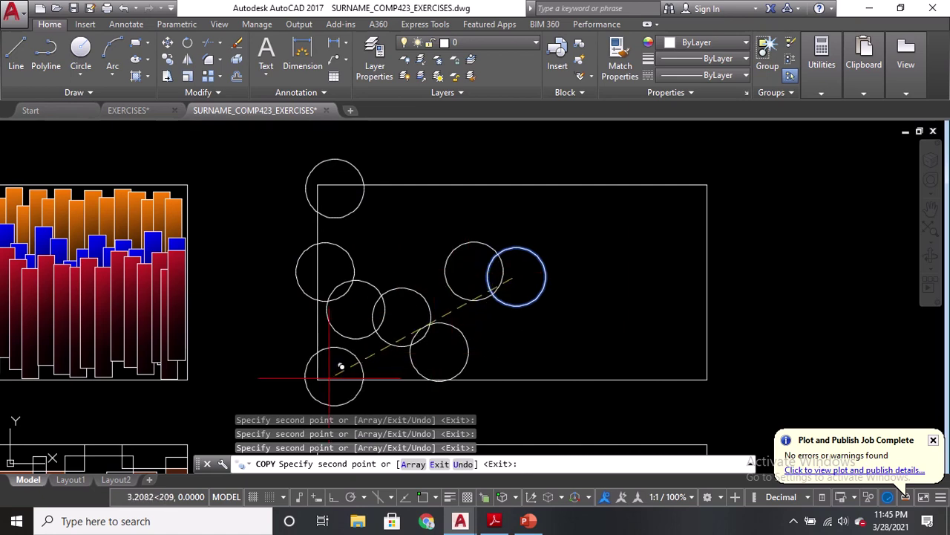
click(333, 376)
click(379, 362)
click(510, 320)
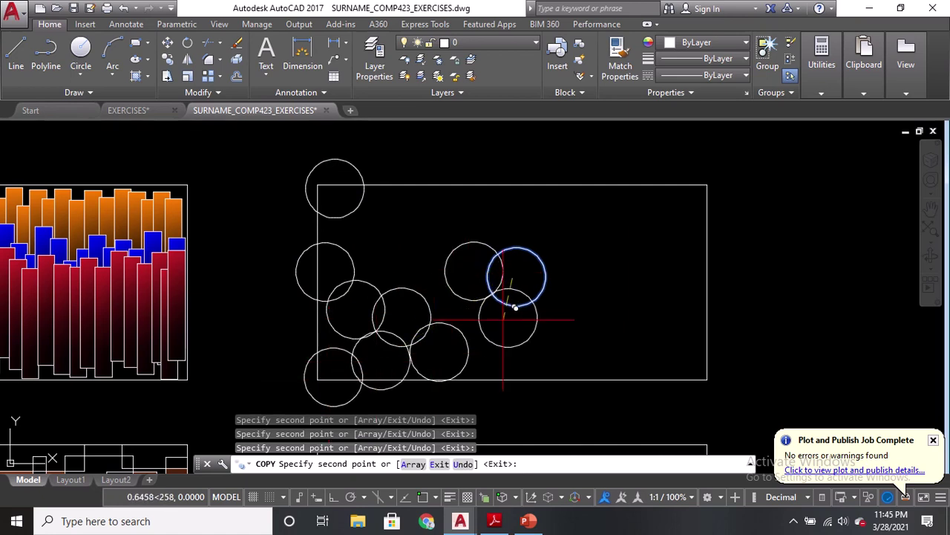
click(536, 361)
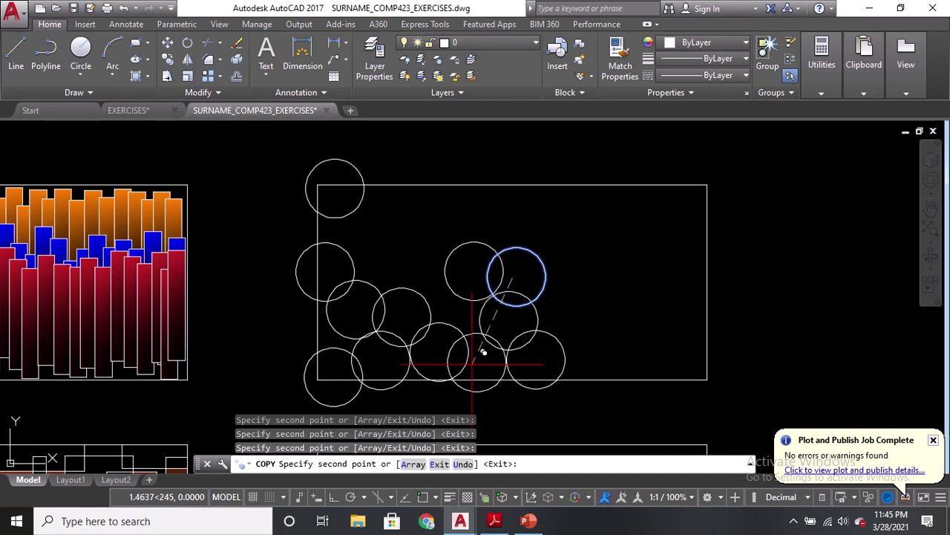
click(476, 362)
Step: Fill the rectangle's upper-left area and the top edge past its middle with overlapping circle copies
click(394, 250)
click(407, 206)
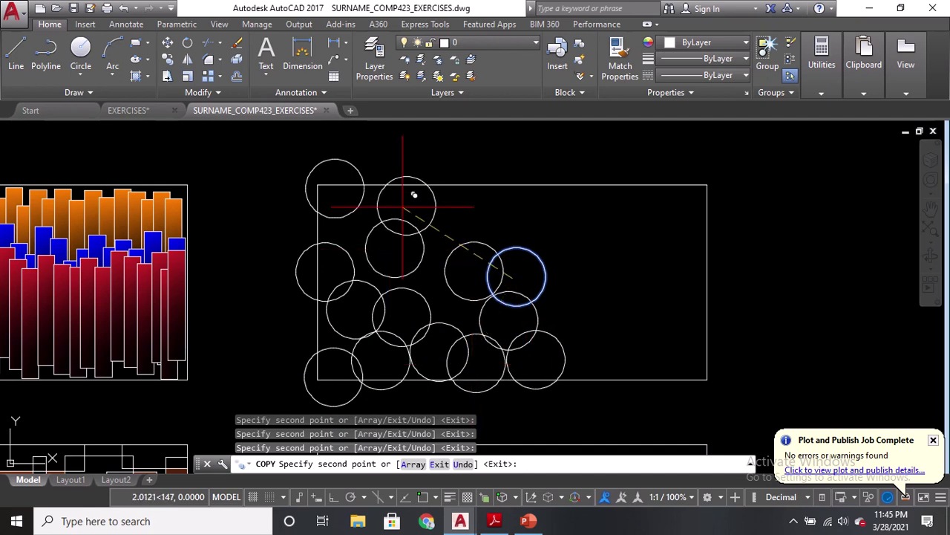
click(354, 237)
click(434, 285)
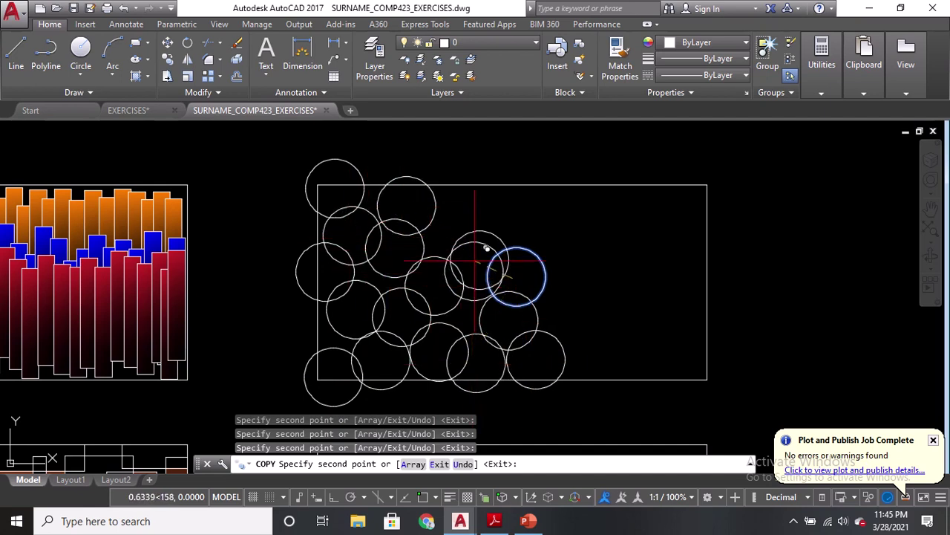
click(500, 231)
click(443, 239)
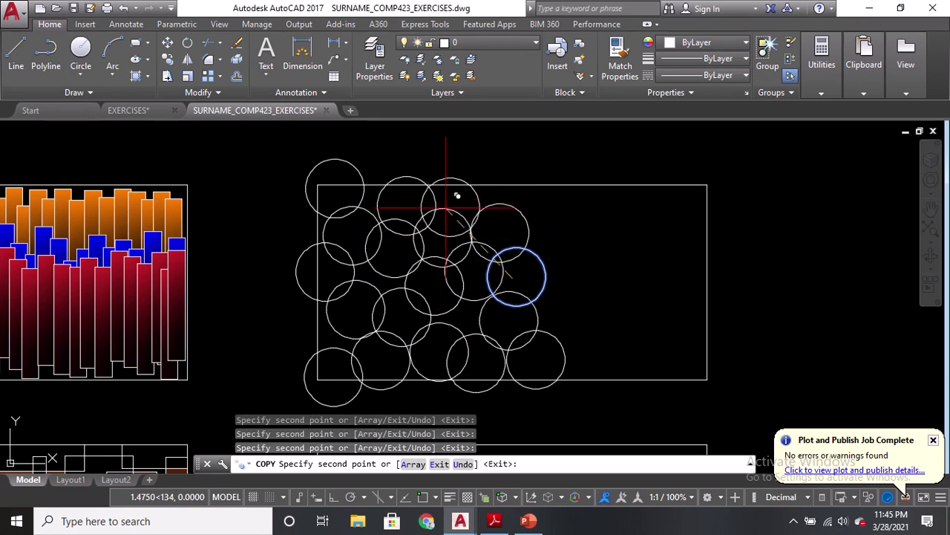
click(451, 197)
click(500, 196)
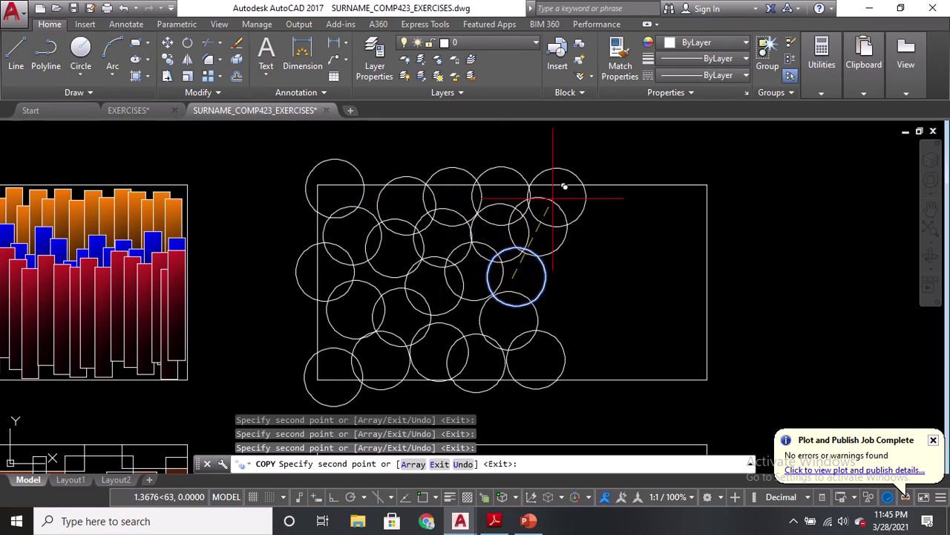
click(553, 197)
Step: Cover the right half of the rectangle with overlapping circle copies that cross its bottom, right and top edges, and finish copying
click(631, 279)
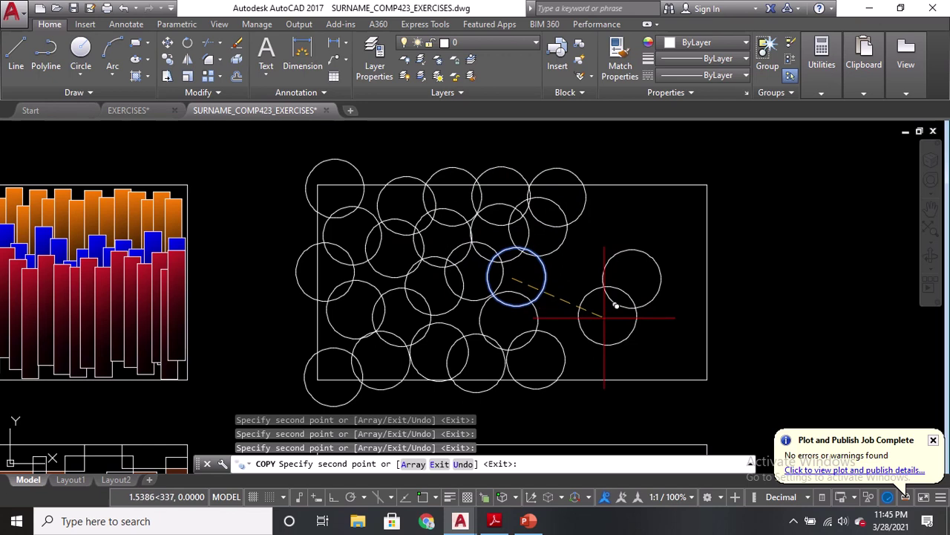
click(606, 317)
click(586, 348)
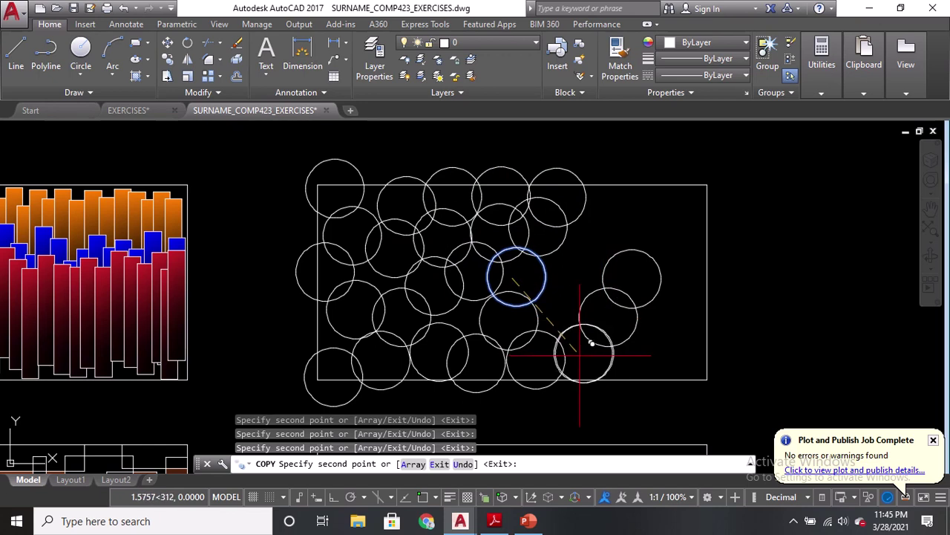
click(619, 362)
click(676, 363)
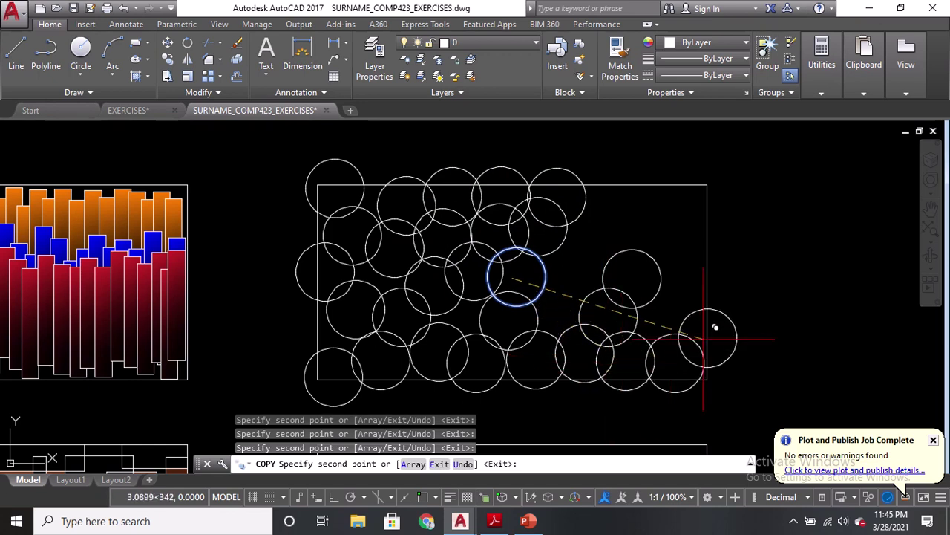
click(703, 340)
click(651, 318)
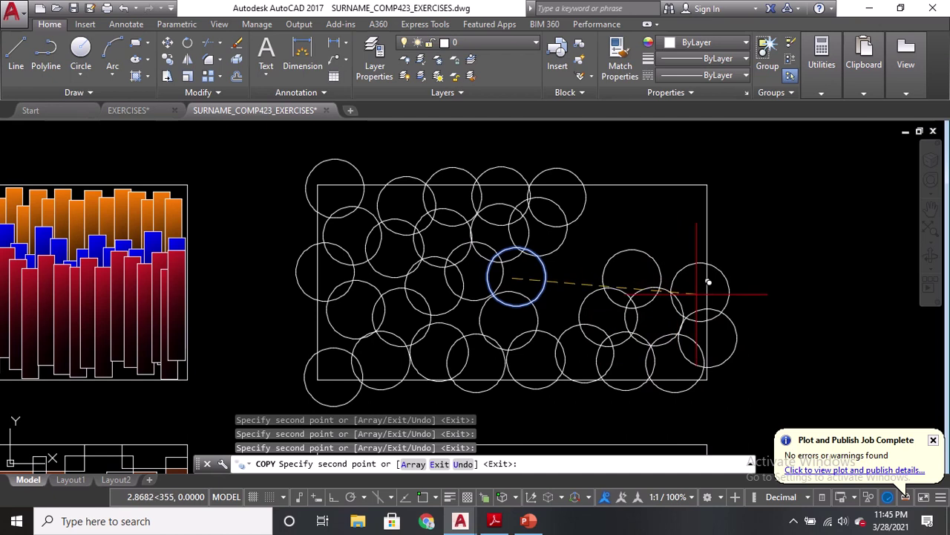
click(696, 287)
click(671, 249)
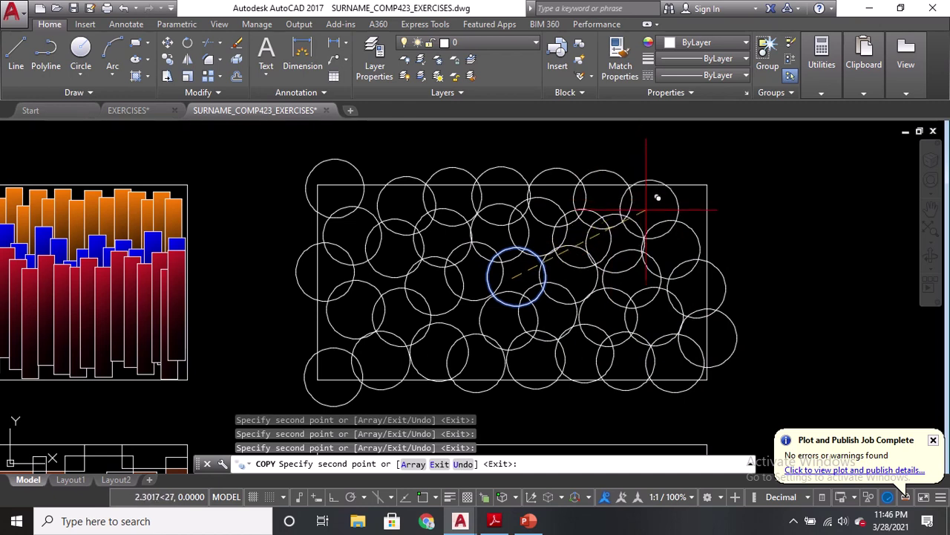
click(701, 221)
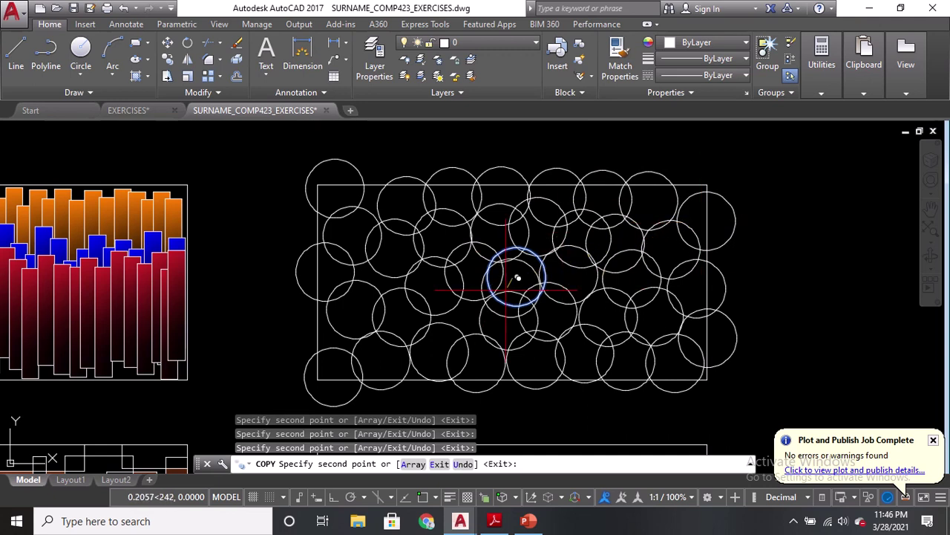
key(Return)
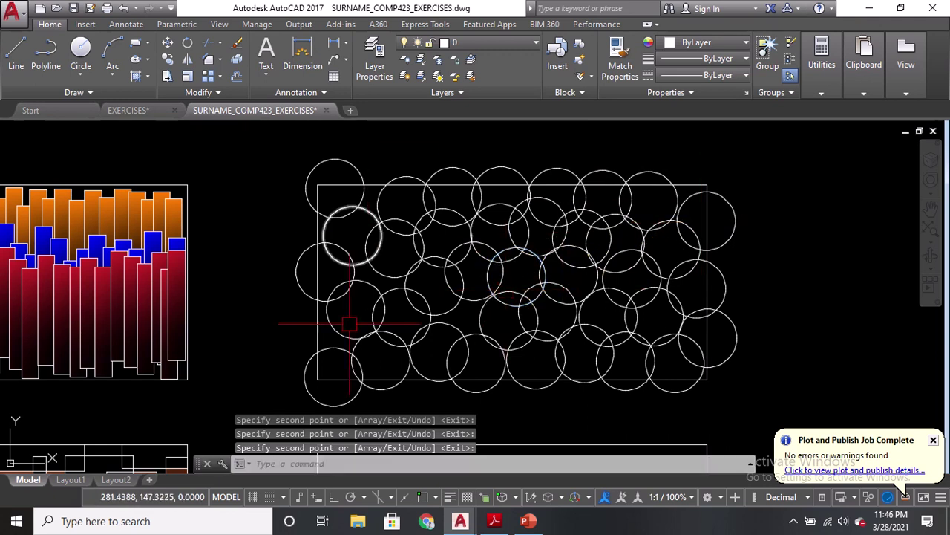
Step: Move the circle at the rectangle's lower-left corner by its centre so that it touches its neighbour on the bottom edge
scroll(329, 378, up, 2)
middle_drag(329, 388, 331, 314)
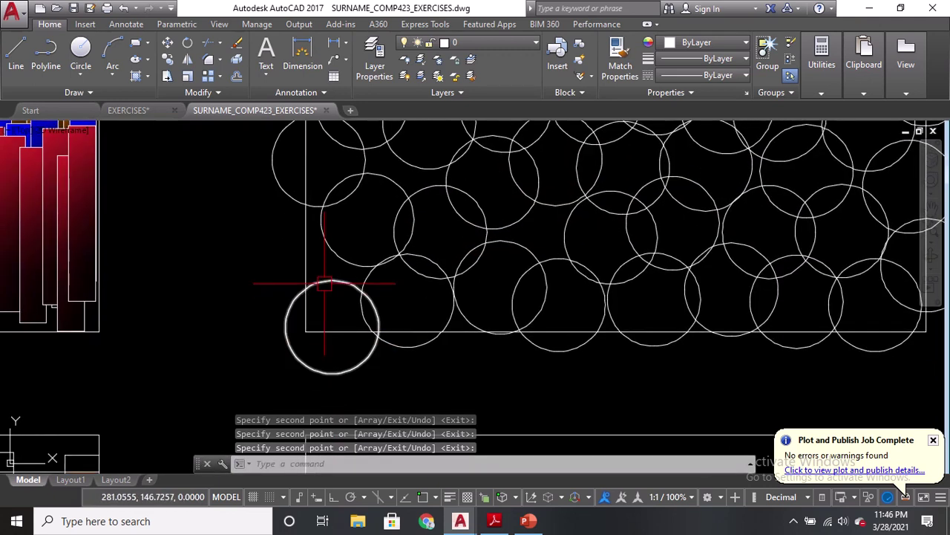
click(319, 283)
click(379, 327)
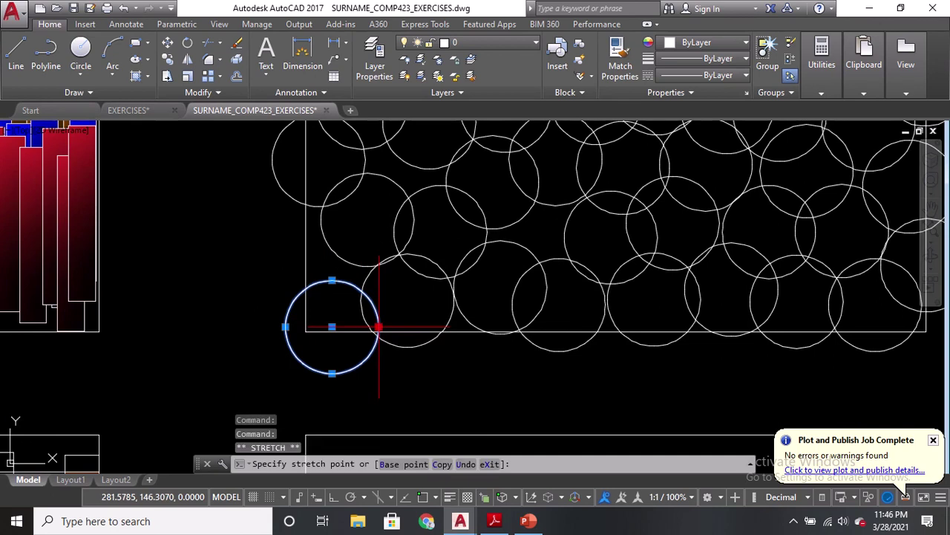
key(Escape)
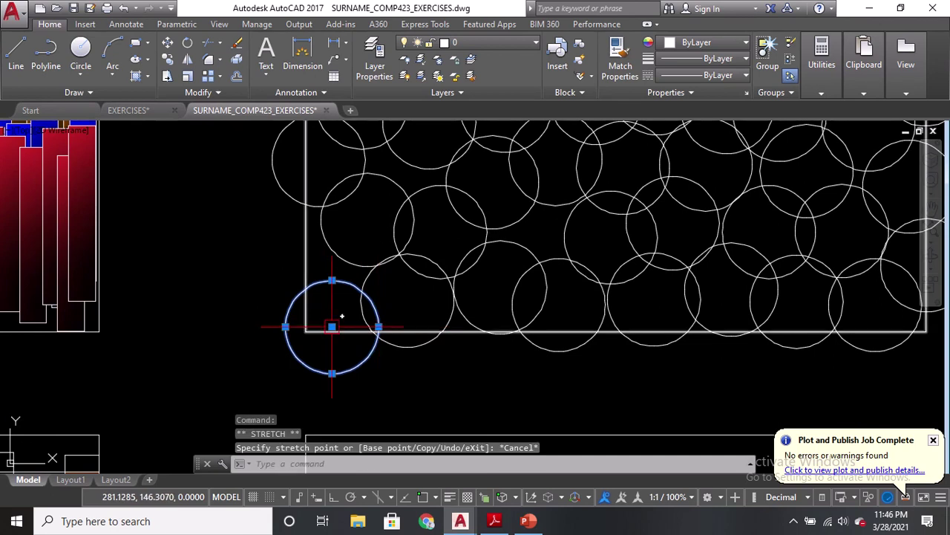
click(332, 326)
click(240, 319)
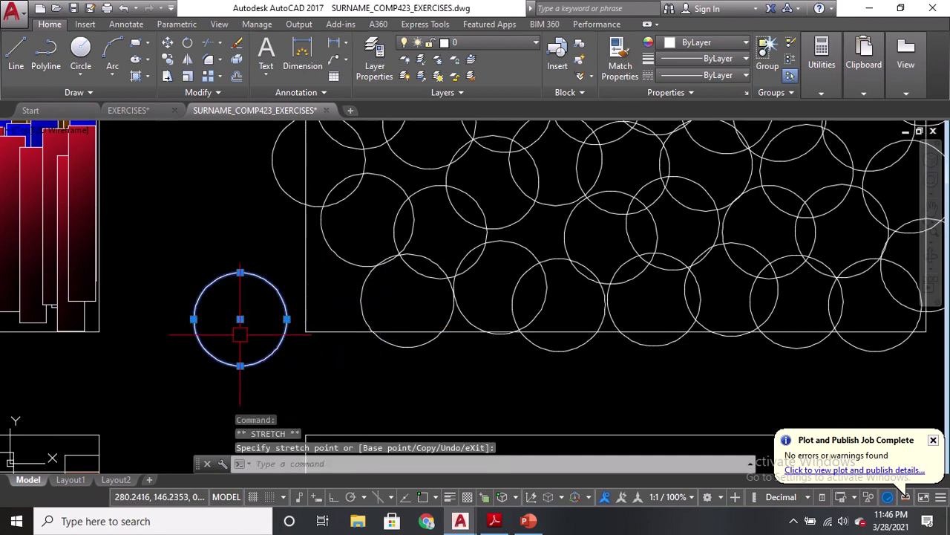
click(240, 319)
click(314, 303)
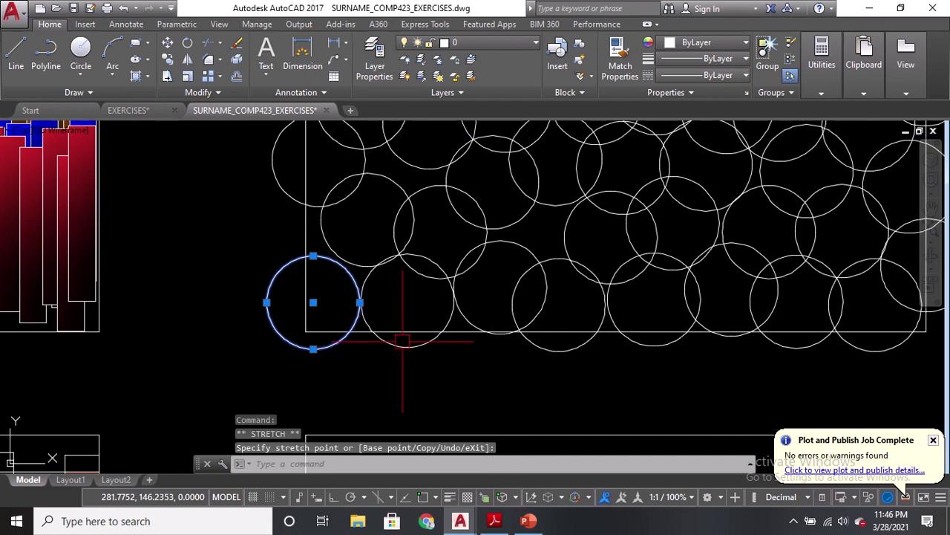
Step: Try moving the second bottom-edge circle below the edge, and place it back beside the corner circle
click(413, 349)
click(407, 301)
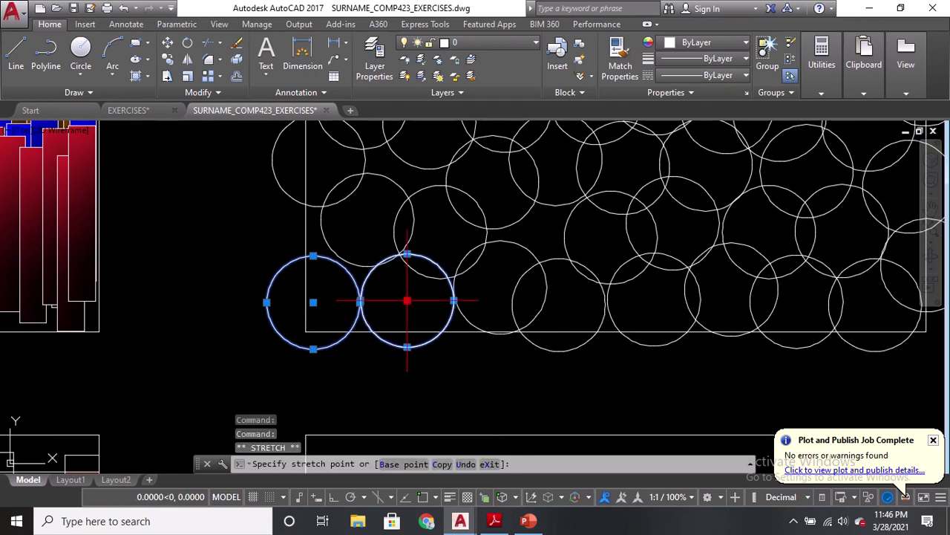
click(446, 364)
click(446, 364)
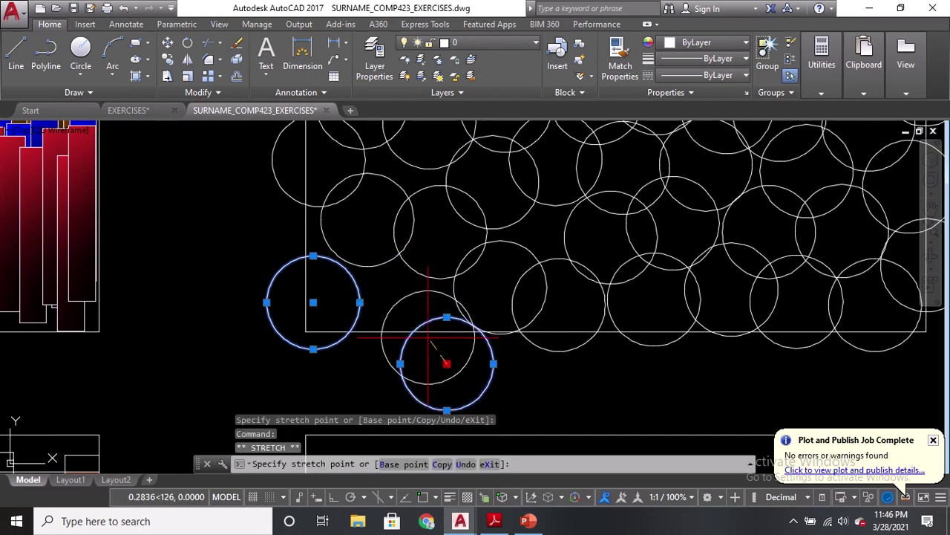
click(405, 300)
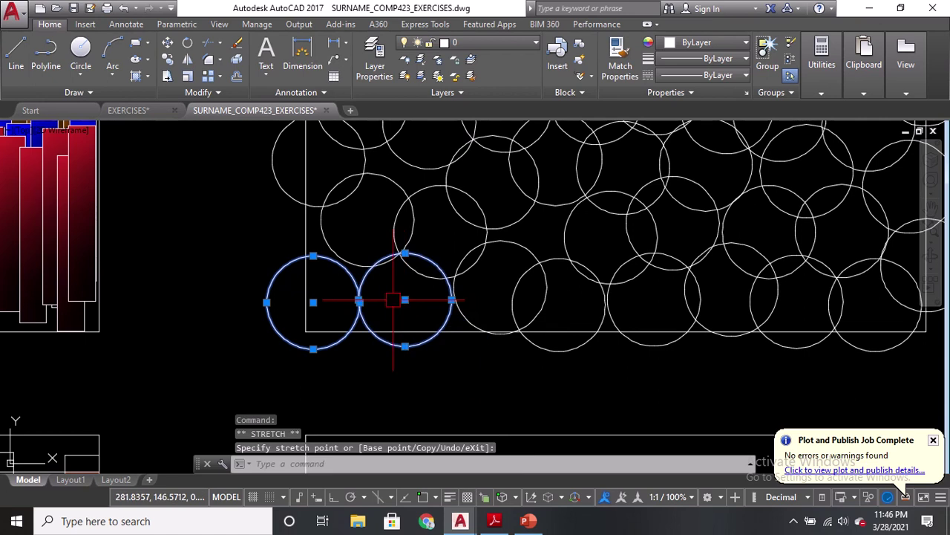
middle_drag(315, 291, 359, 301)
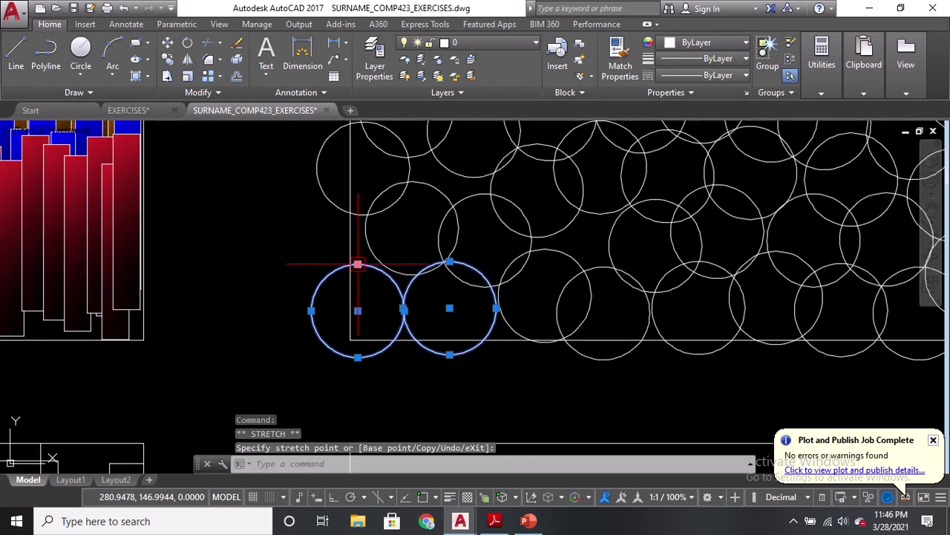
Step: Enlarge the lower-left corner circle and the interior circle above the second bottom-edge circle by stretching their outlines
scroll(358, 263, up, 2)
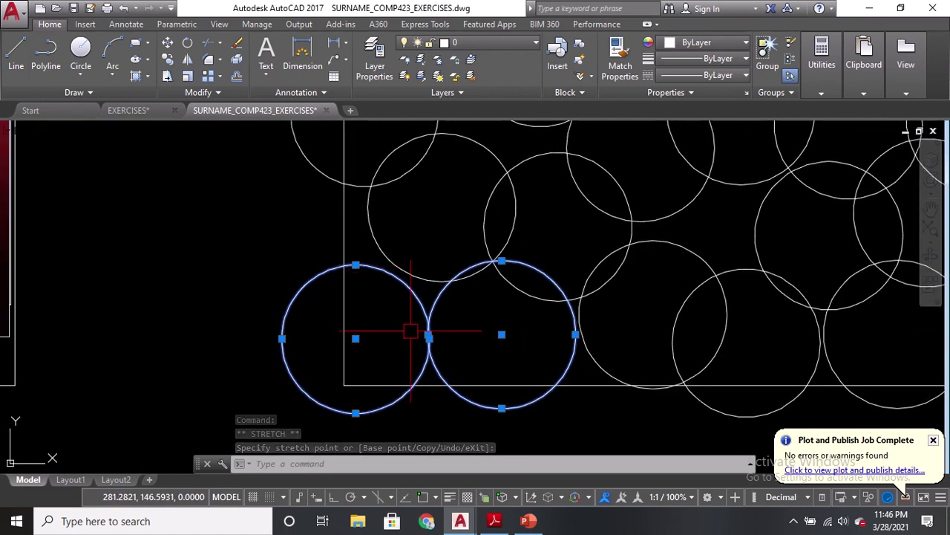
click(282, 338)
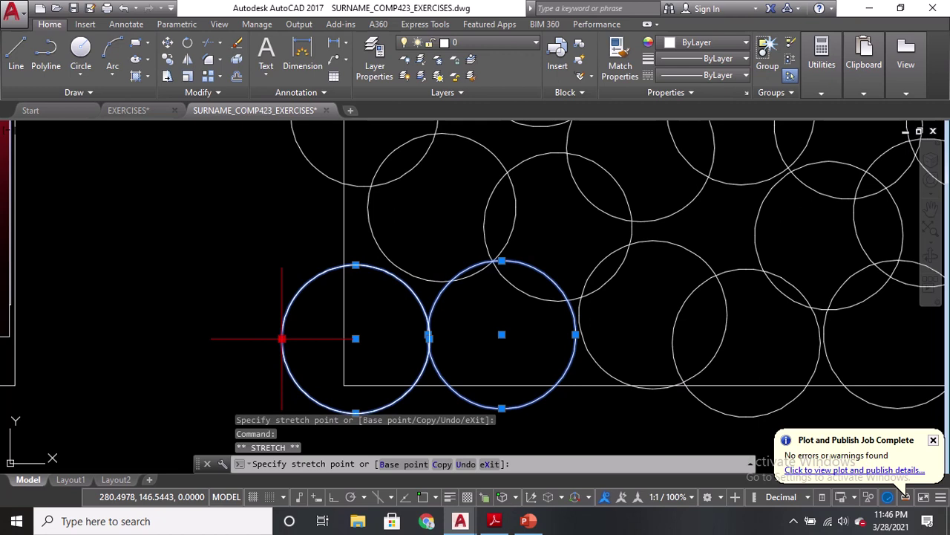
click(229, 339)
click(511, 170)
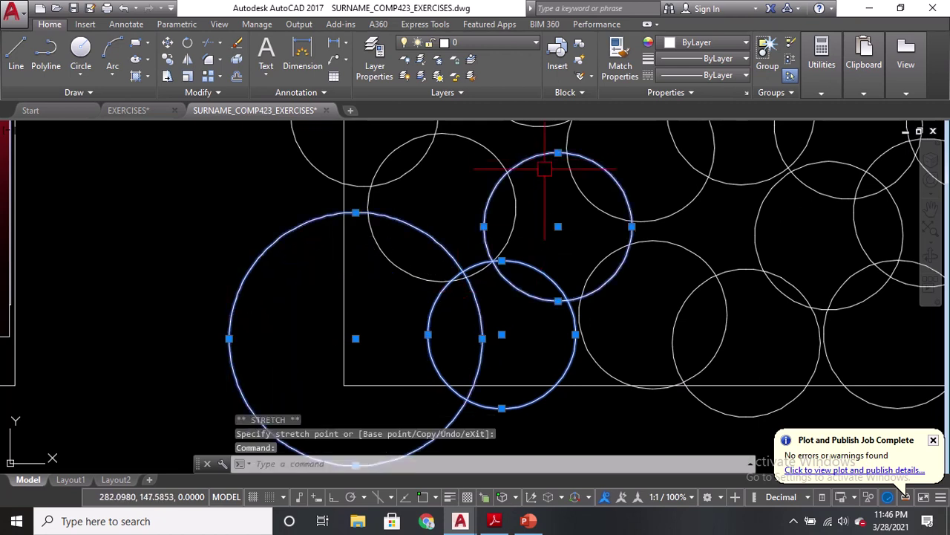
middle_drag(511, 170, 498, 236)
click(545, 220)
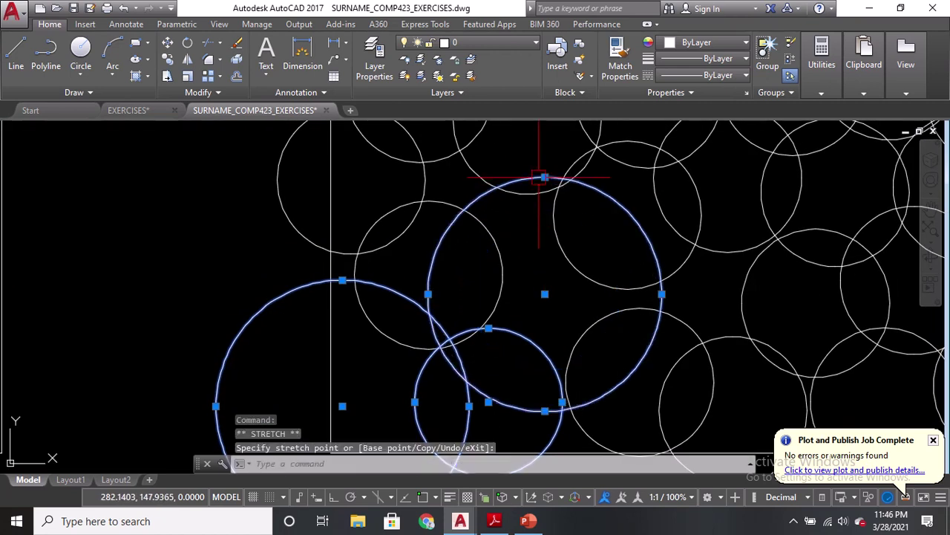
scroll(540, 182, down, 3)
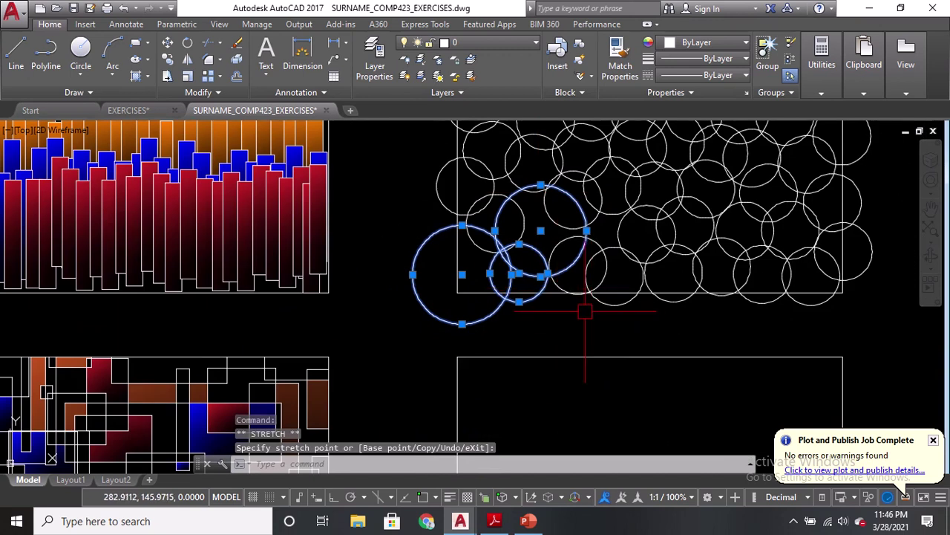
middle_drag(585, 312, 579, 359)
scroll(546, 253, up, 2)
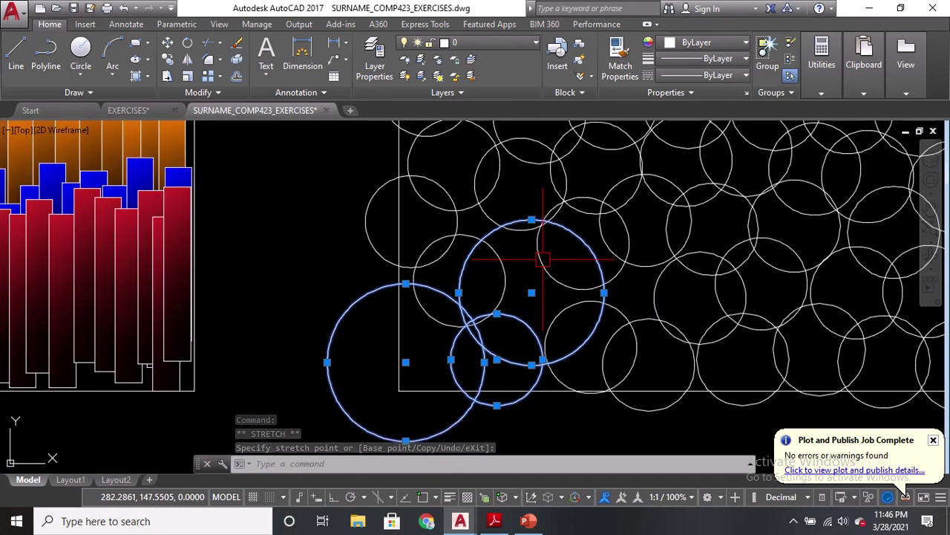
click(328, 463)
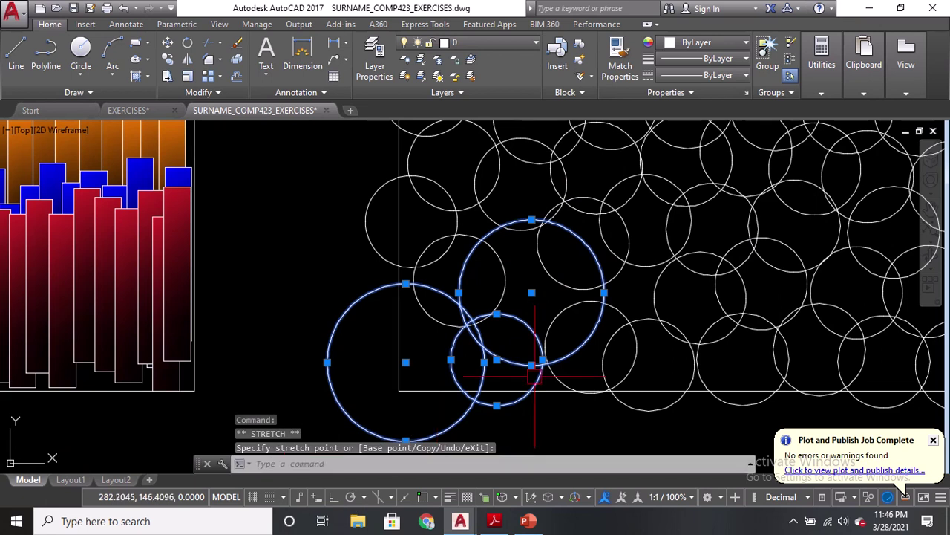
key(Escape)
Step: Shrink the third circle on the bottom edge and enlarge an interior circle above it, left of the rectangle's middle
click(637, 356)
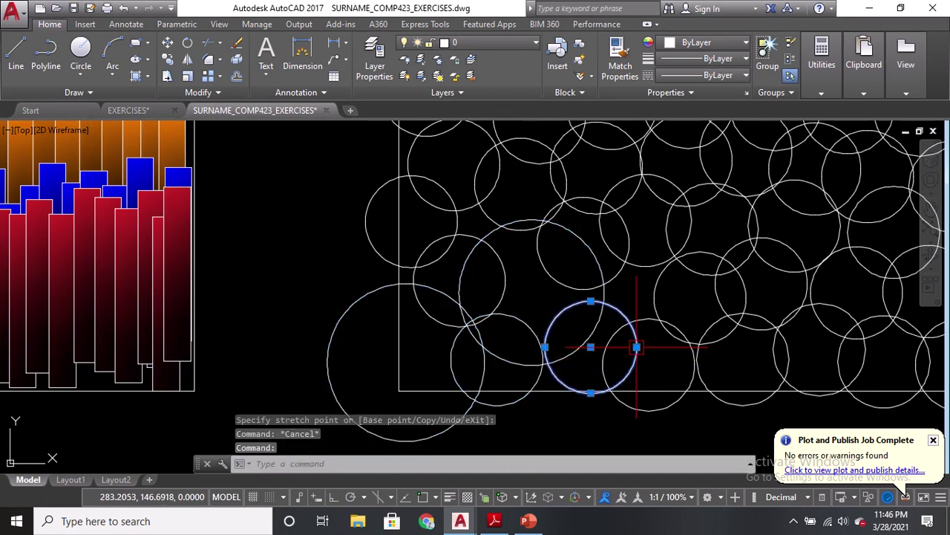
click(636, 347)
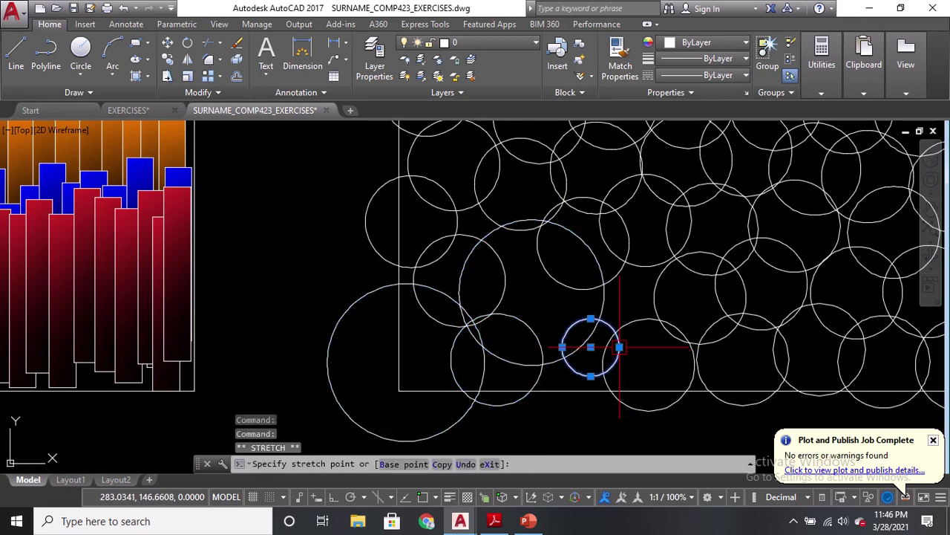
key(Escape)
scroll(579, 319, down, 1)
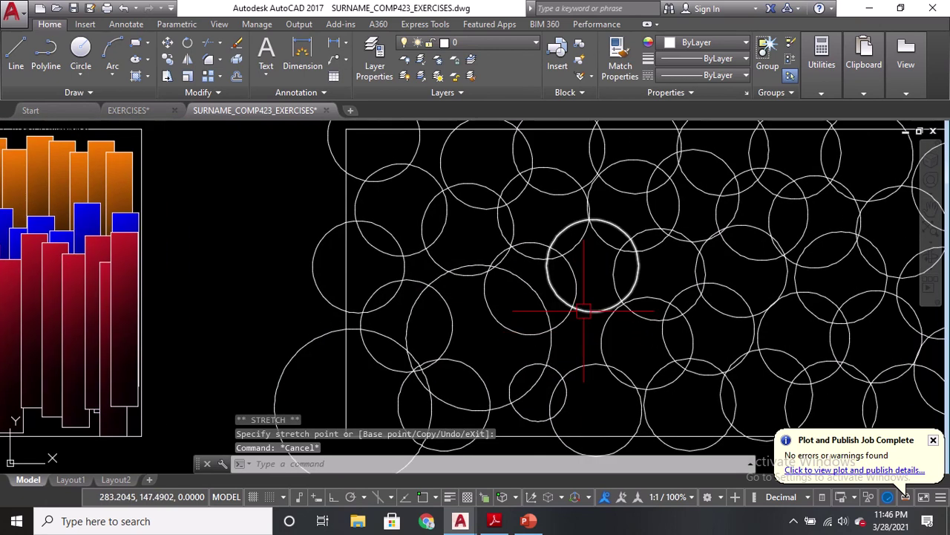
click(583, 312)
click(592, 311)
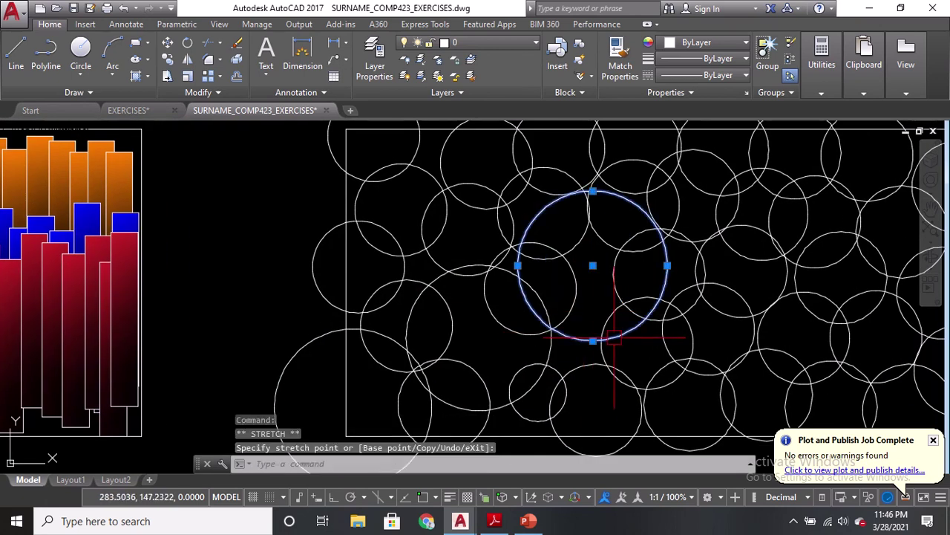
key(Escape)
Step: Shrink the circle just left of the enlarged interior circle and another one towards the upper-left corner
click(578, 301)
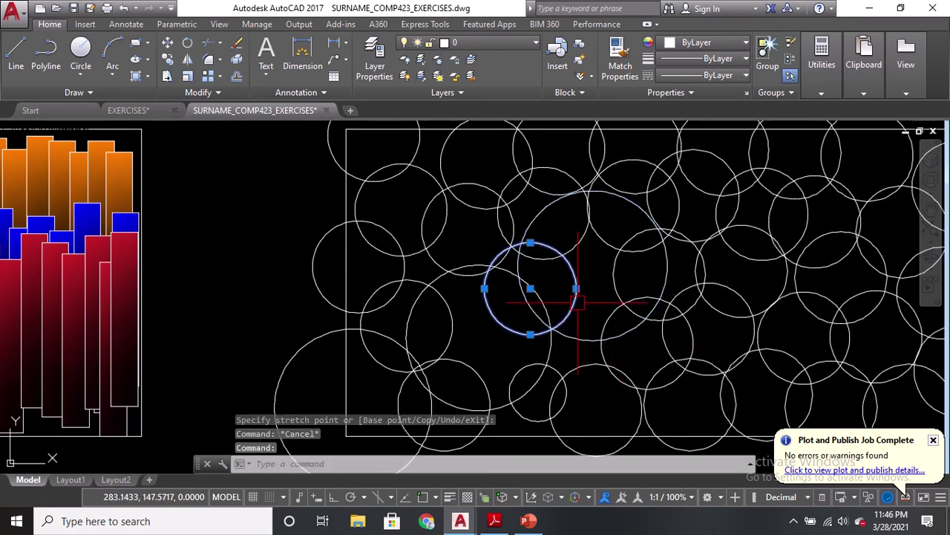
click(577, 288)
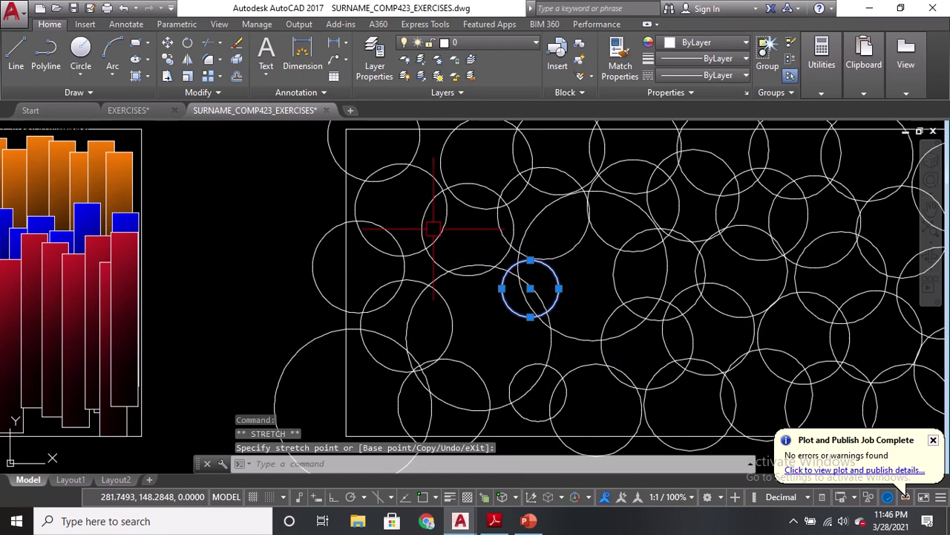
click(557, 288)
key(Escape)
middle_drag(557, 288, 577, 332)
click(447, 261)
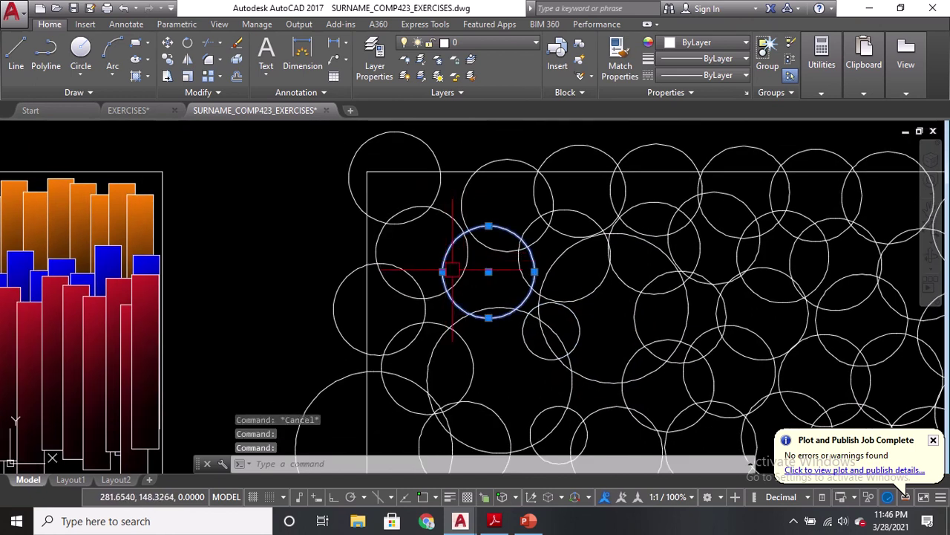
click(443, 272)
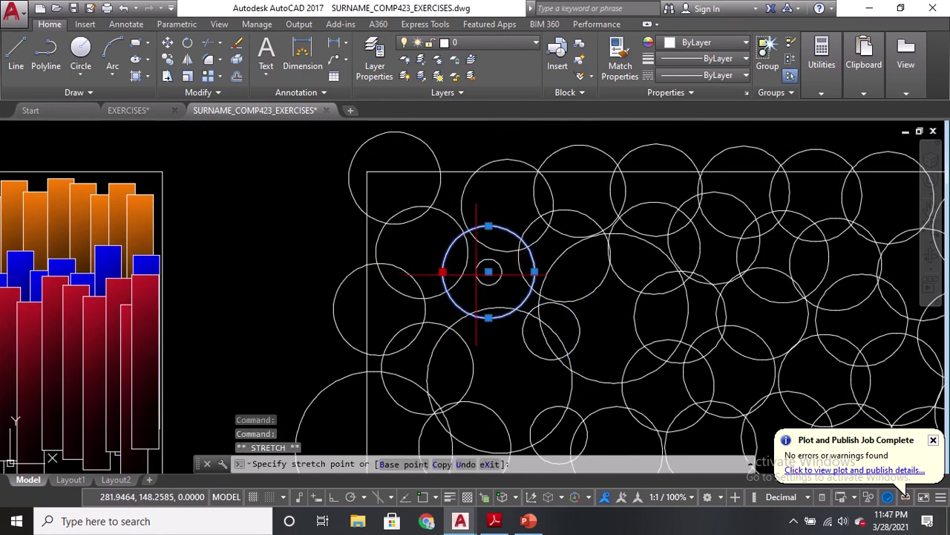
click(469, 274)
Step: Enlarge the circle just below the upper-left corner circle so that it crosses the rectangle's top and left edges
click(459, 279)
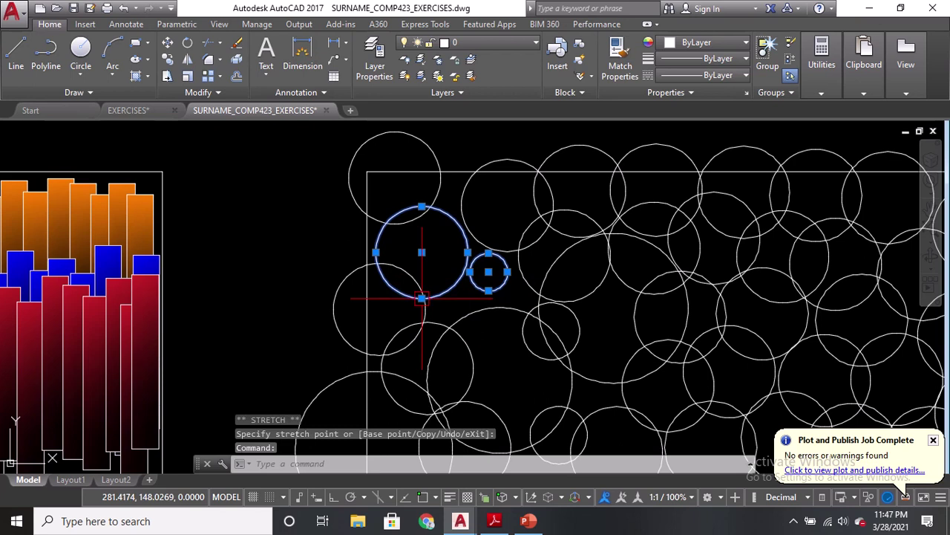
click(421, 299)
click(424, 166)
key(Escape)
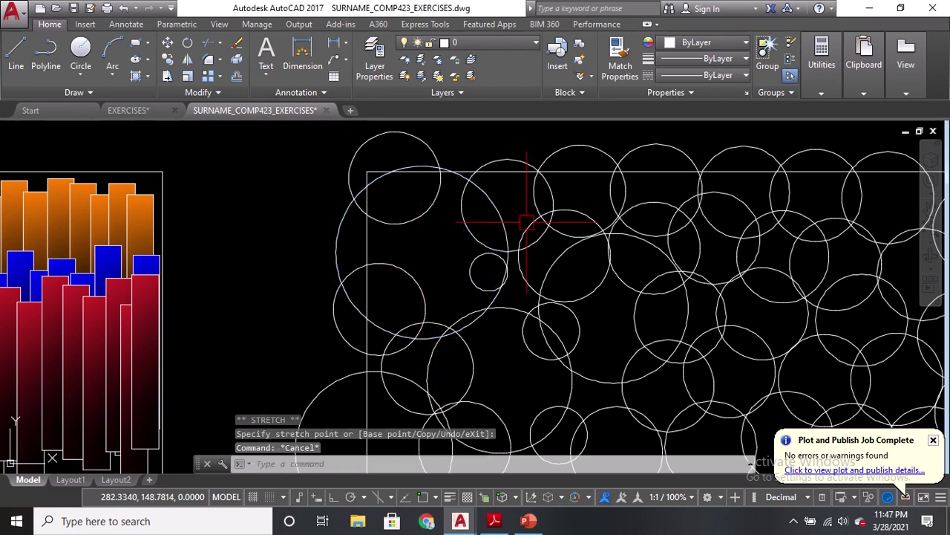
Step: Enlarge the third circle along the top edge and the interior circle to its lower right
middle_drag(526, 222, 507, 237)
click(548, 224)
click(580, 237)
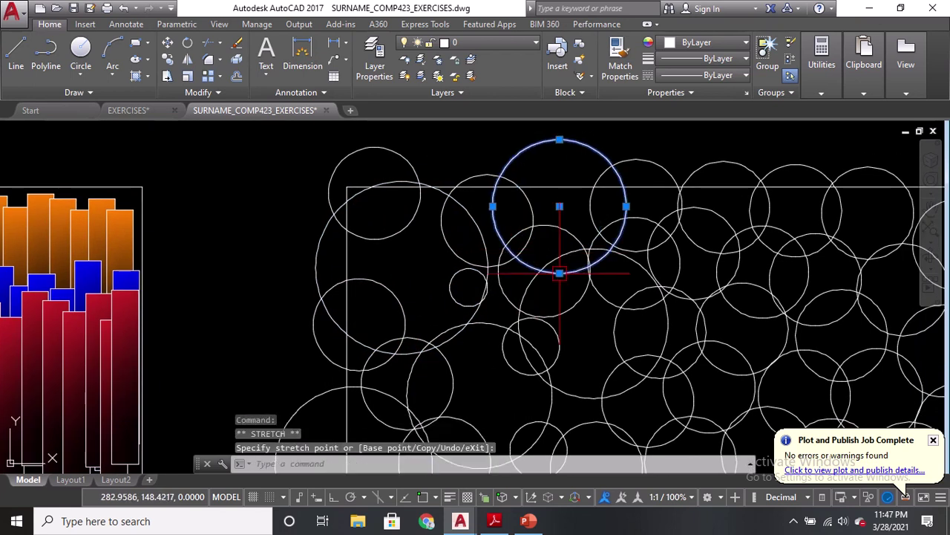
middle_drag(559, 273, 438, 253)
click(438, 253)
click(570, 280)
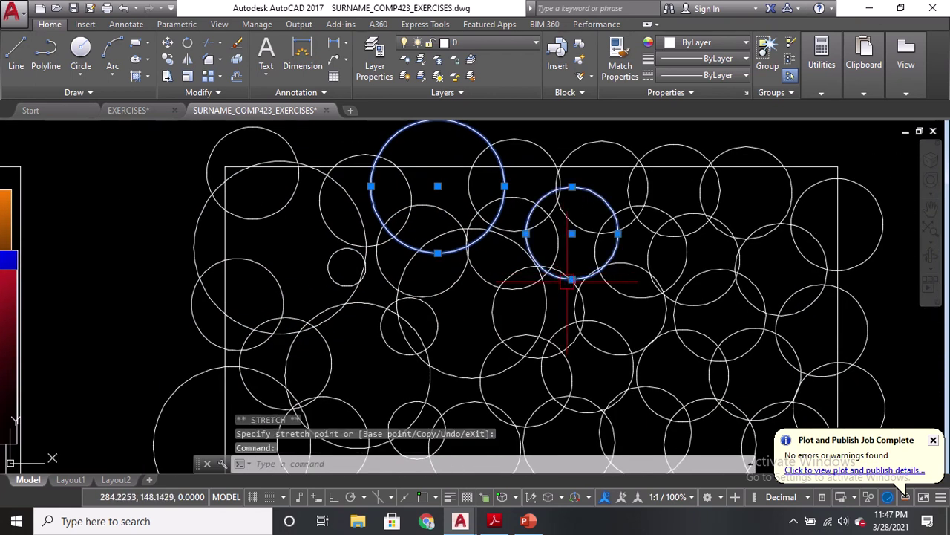
click(572, 279)
middle_drag(640, 320, 573, 293)
key(Escape)
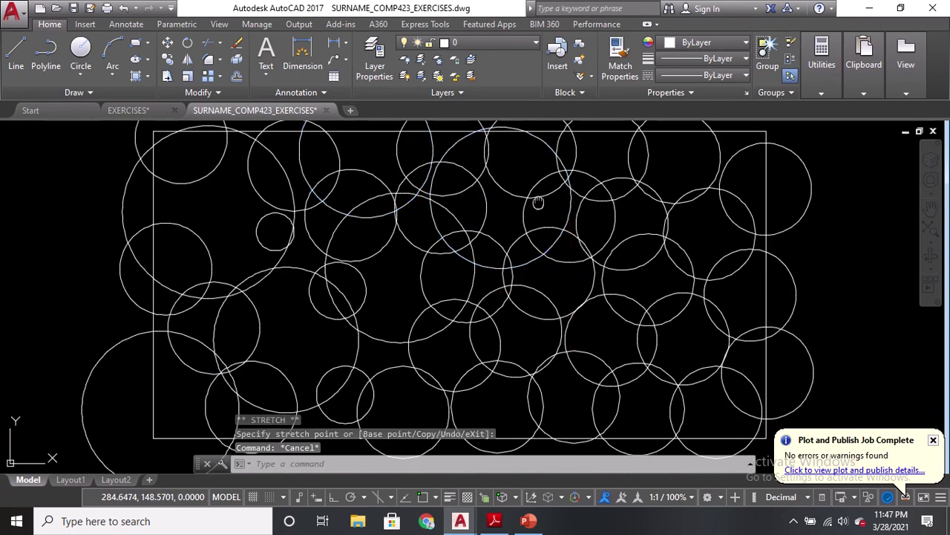
Step: Shrink the fifth circle along the top edge and resize the fourth one beside it
middle_drag(550, 149, 539, 223)
click(524, 188)
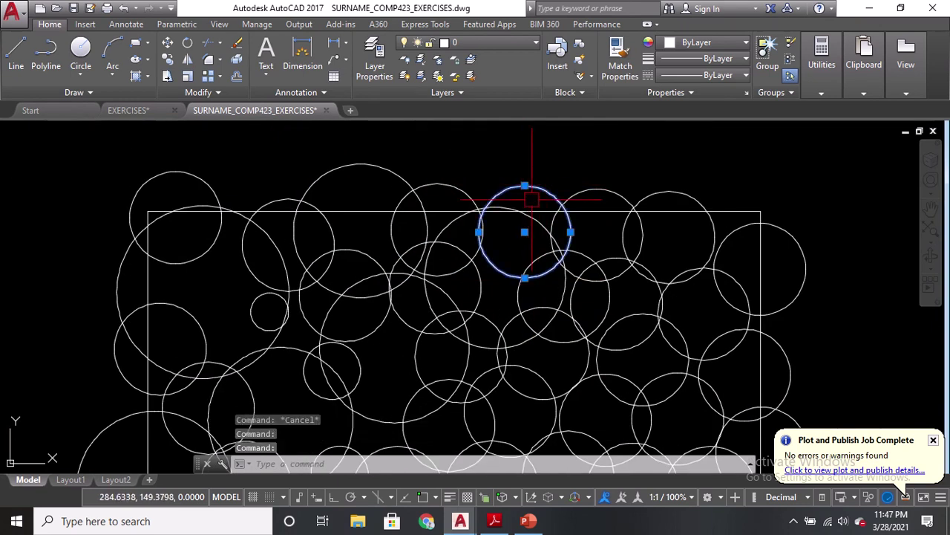
click(525, 186)
click(523, 208)
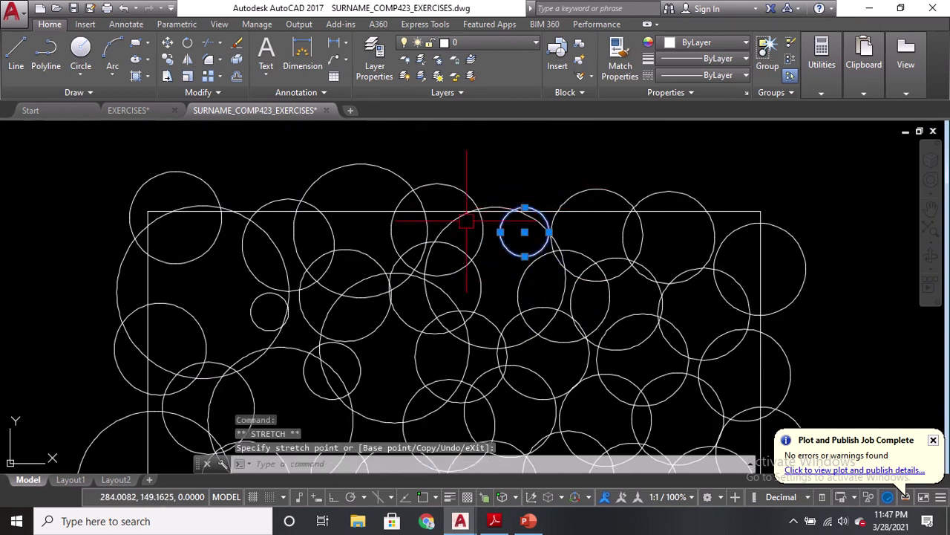
key(Escape)
click(457, 186)
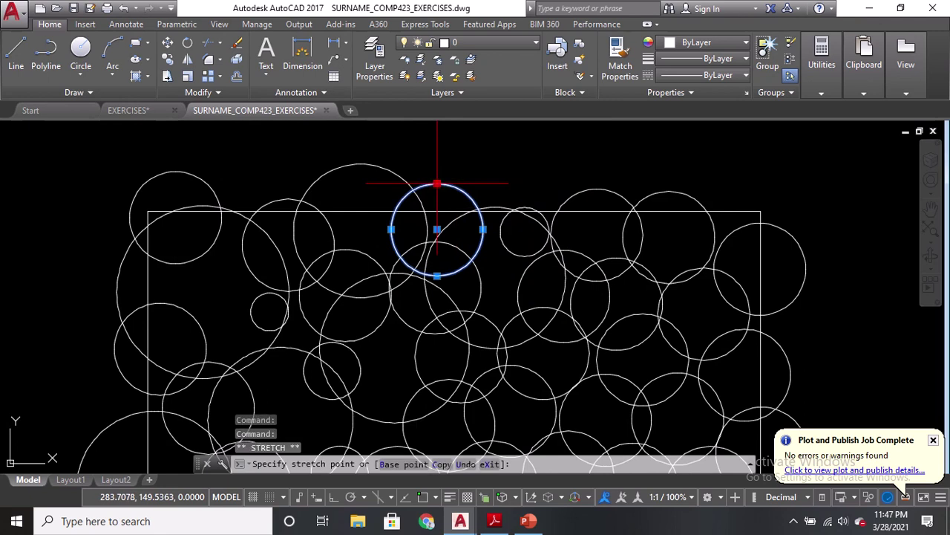
click(438, 182)
middle_drag(530, 347, 496, 279)
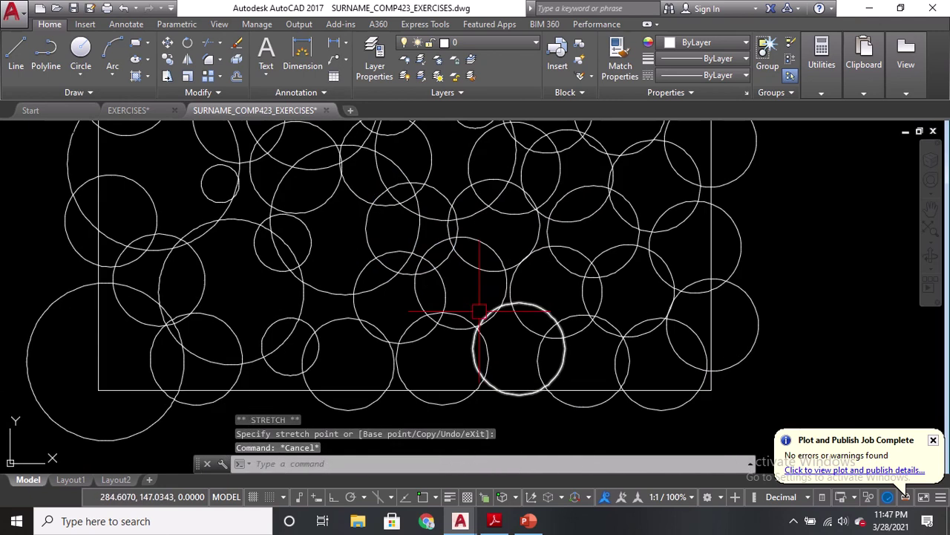
Step: Enlarge the third circle from the right along the rectangle's bottom edge and the interior circle to its upper left
click(510, 393)
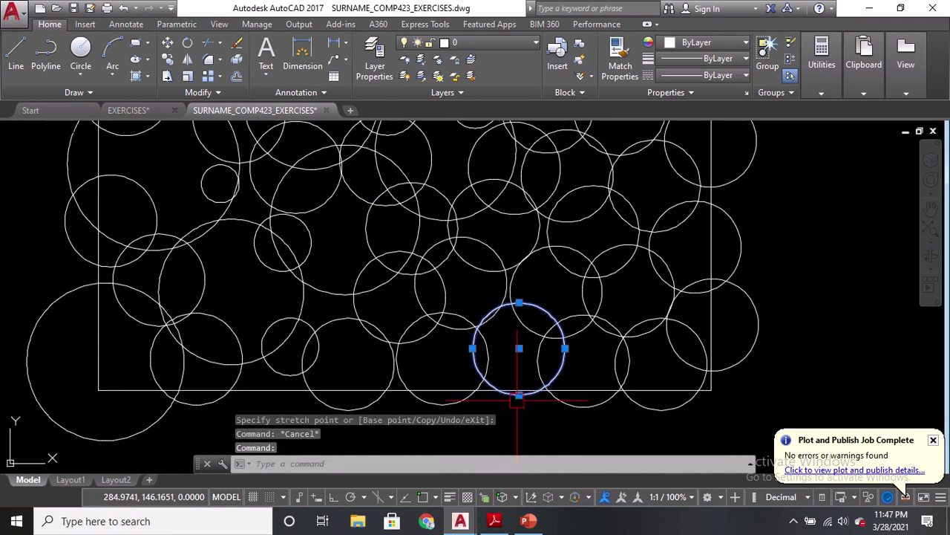
click(519, 395)
click(520, 417)
click(434, 248)
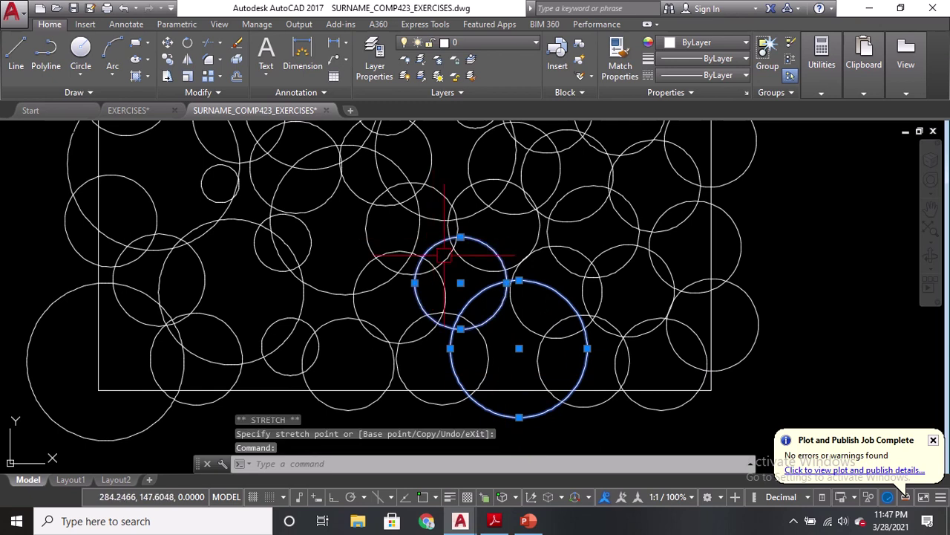
click(460, 237)
key(Escape)
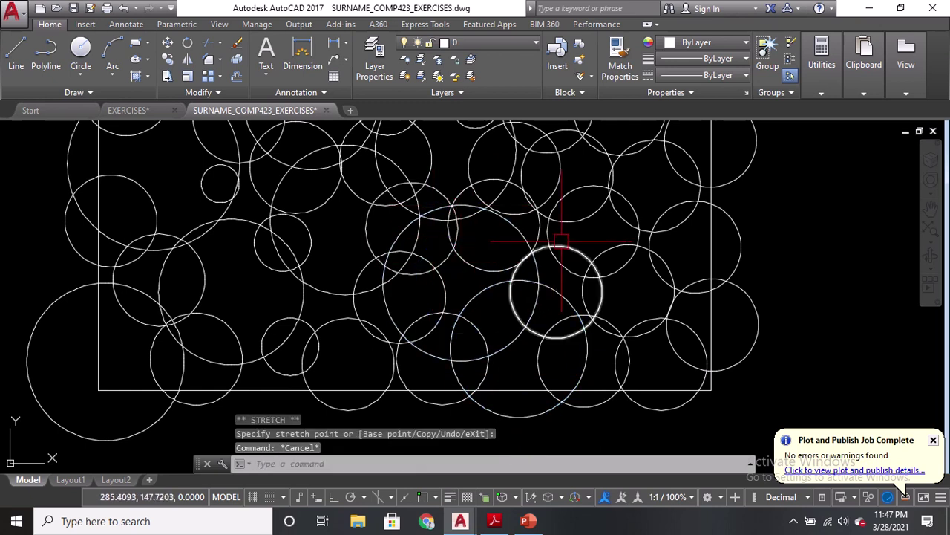
Step: Shrink the circle overlapping the upper right of the newly enlarged interior circle and the one overlapping its left side
click(490, 265)
click(494, 271)
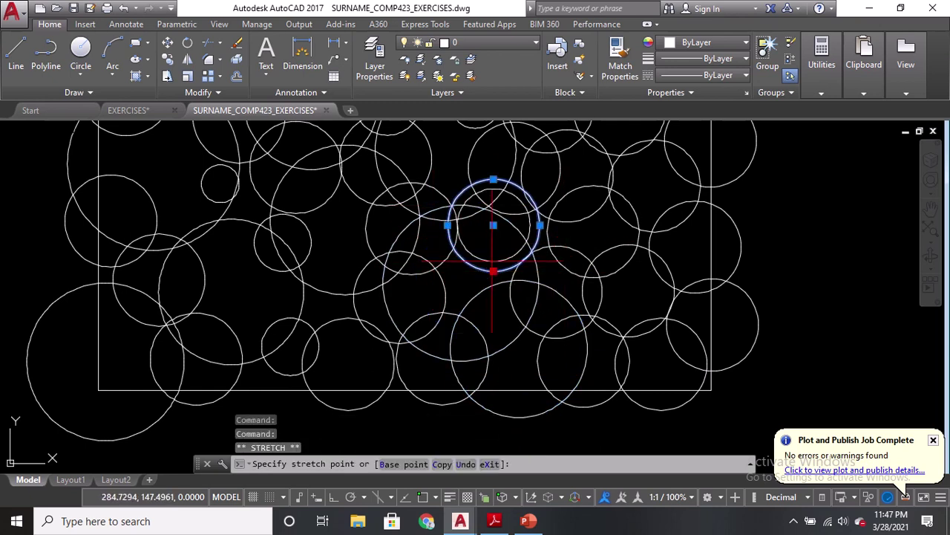
key(Escape)
click(440, 282)
click(445, 297)
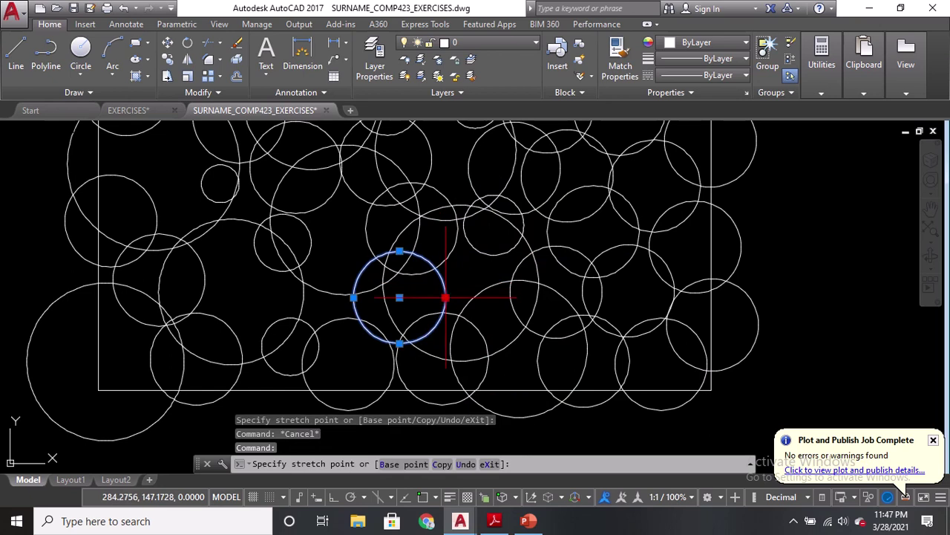
click(401, 325)
key(Escape)
Step: Enlarge the interior circle in the right half of the rectangle, right of the recently shrunken circle
middle_drag(372, 331, 463, 212)
click(478, 219)
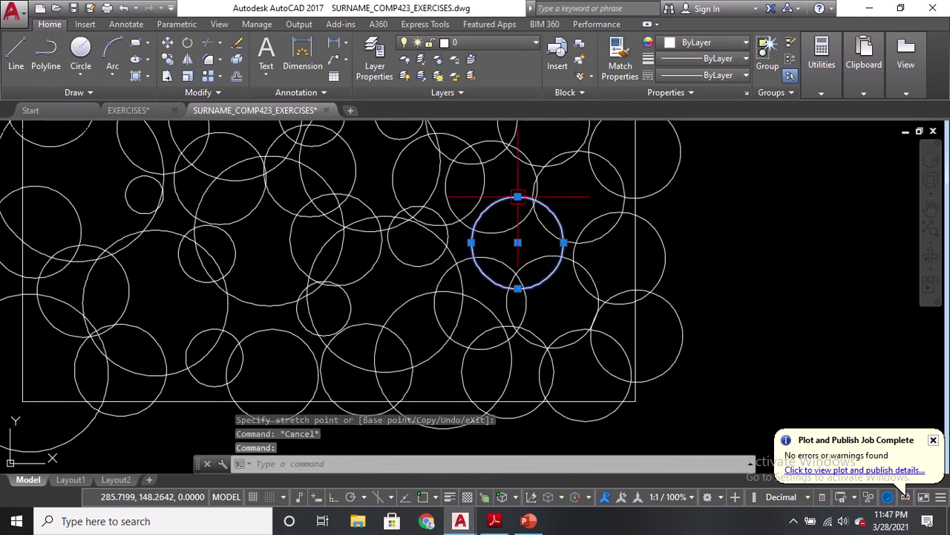
click(518, 242)
Step: Shrink the two neighbouring circles just below the enlarged circle in the rectangle's right half
click(501, 266)
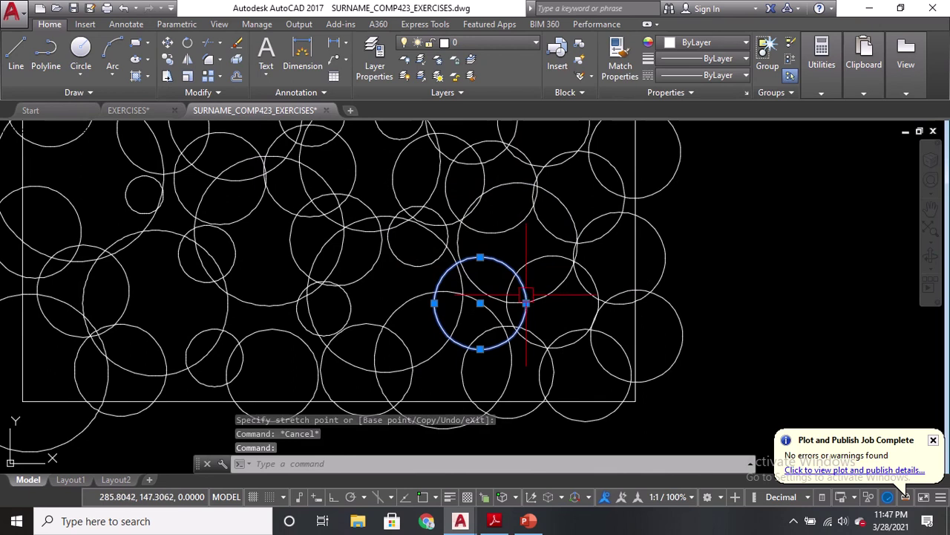
click(480, 303)
click(553, 301)
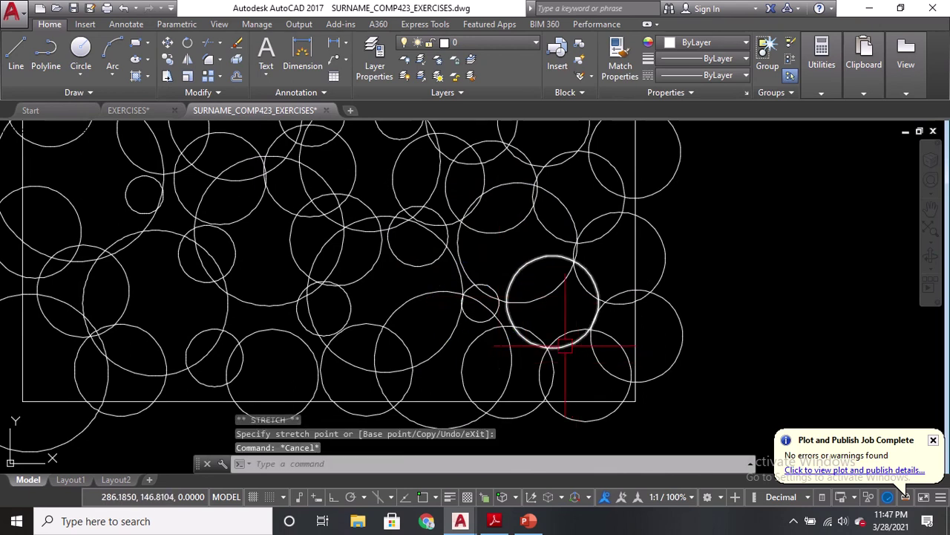
click(553, 346)
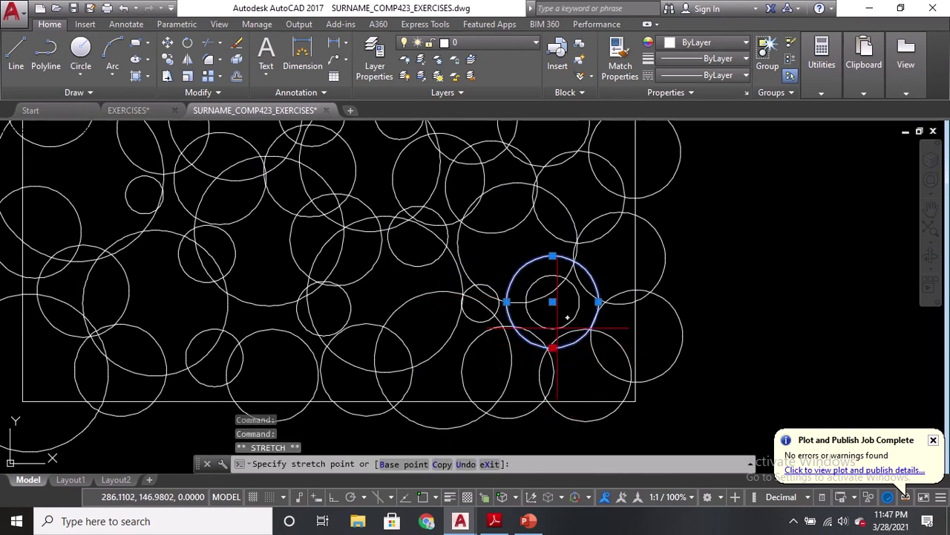
click(557, 328)
key(Escape)
Step: Enlarge the circle near the lower-right corner so that it crosses the rectangle's bottom and right edges
click(568, 334)
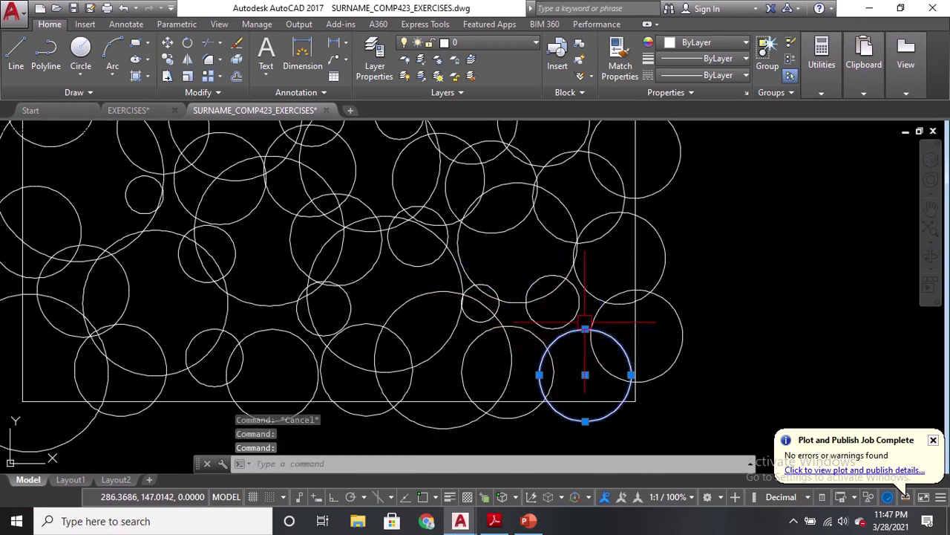
click(585, 329)
middle_drag(604, 247, 590, 297)
key(Escape)
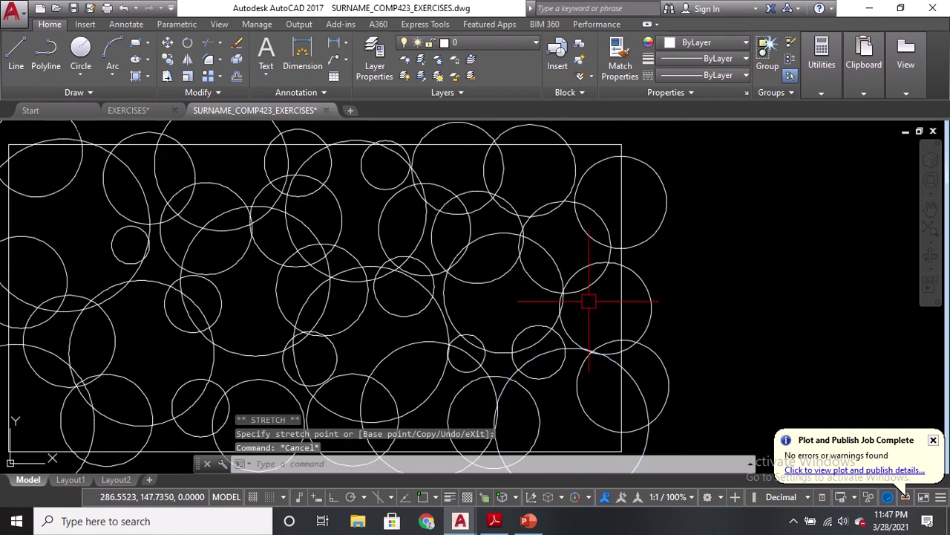
Step: Shrink the interior circle near the upper-right corner and enlarge the last circle along the top edge
click(543, 285)
click(565, 292)
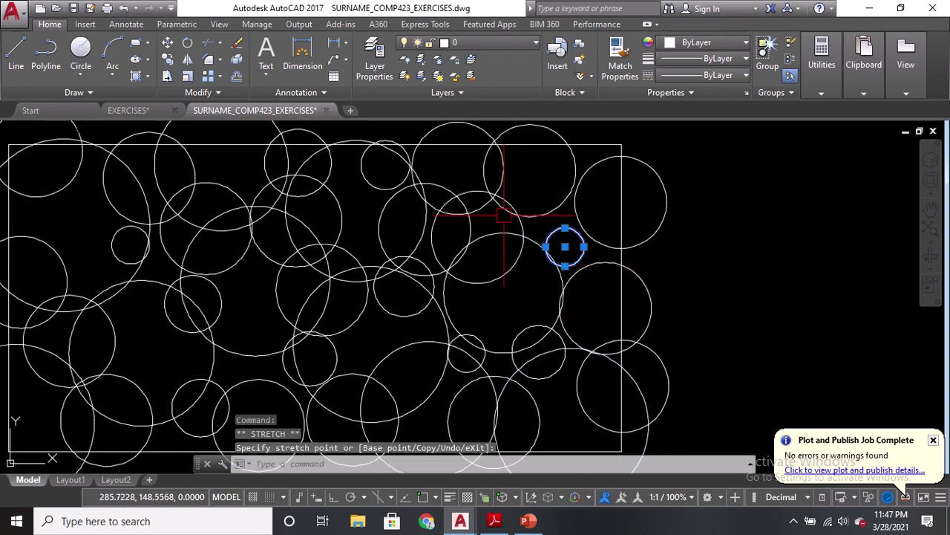
click(551, 210)
click(550, 210)
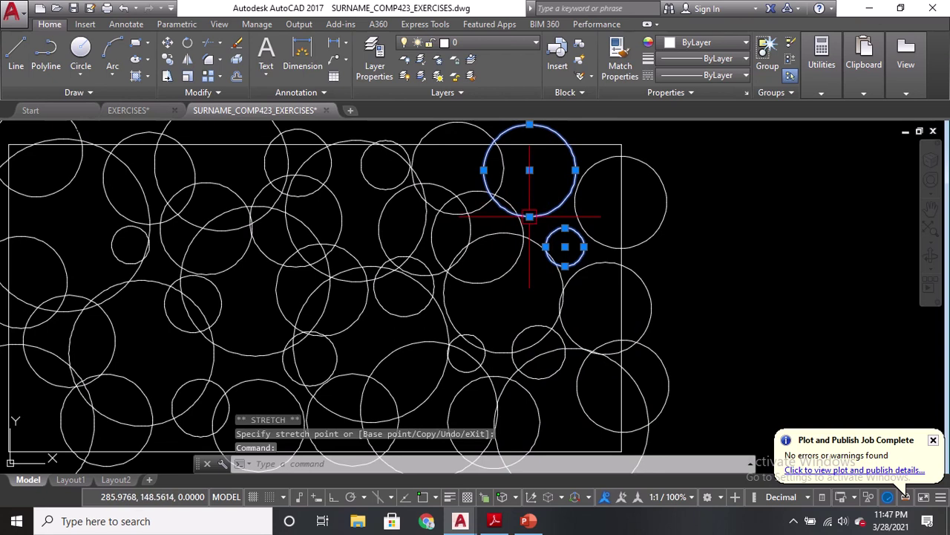
click(529, 215)
Step: Shrink the two uppermost circles along the rectangle's right edge
click(635, 240)
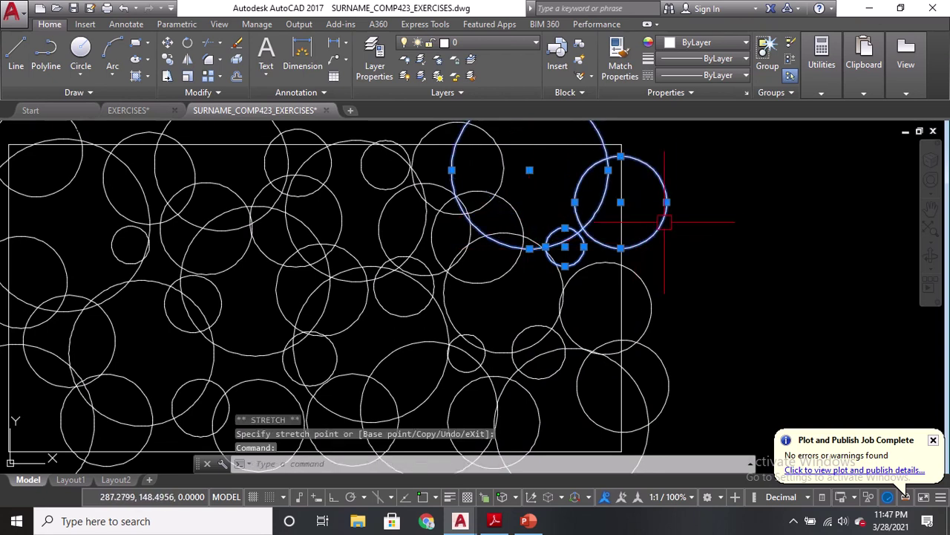
click(667, 202)
click(657, 202)
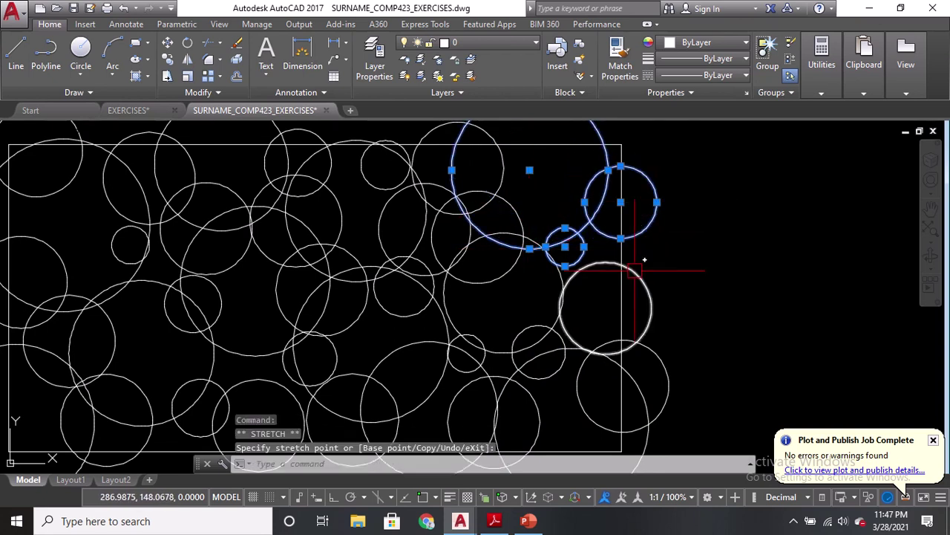
click(637, 287)
click(651, 307)
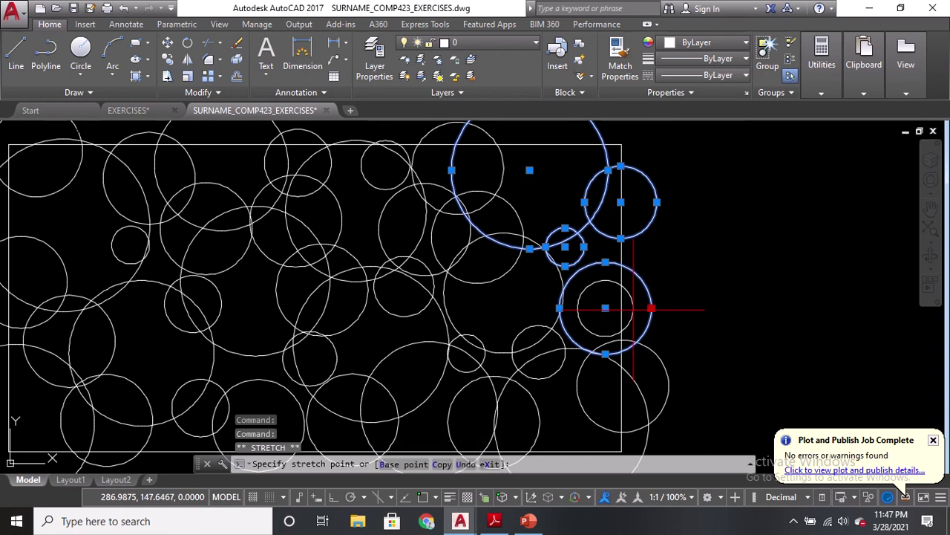
click(633, 308)
Step: Enlarge the large interior circle in the right half further and shrink the circle overlapping its upper left
click(558, 300)
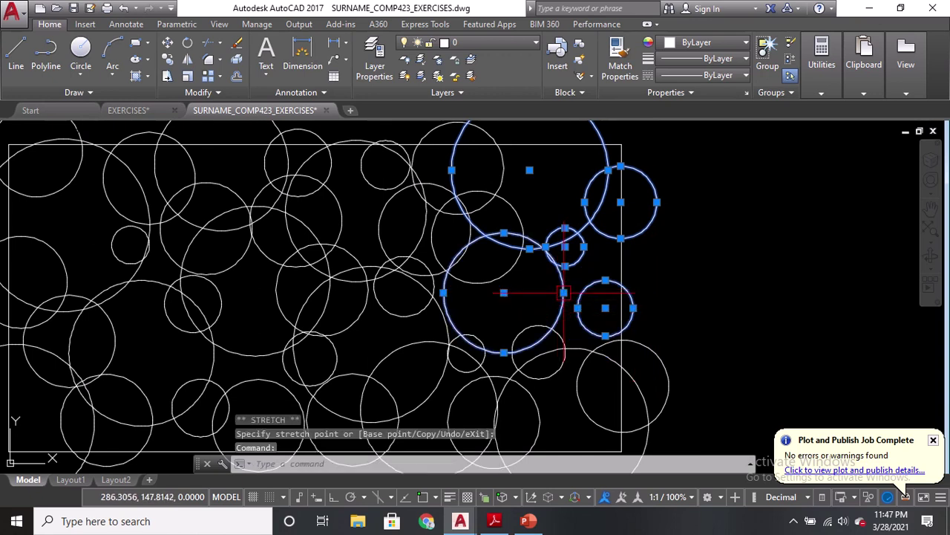
click(564, 292)
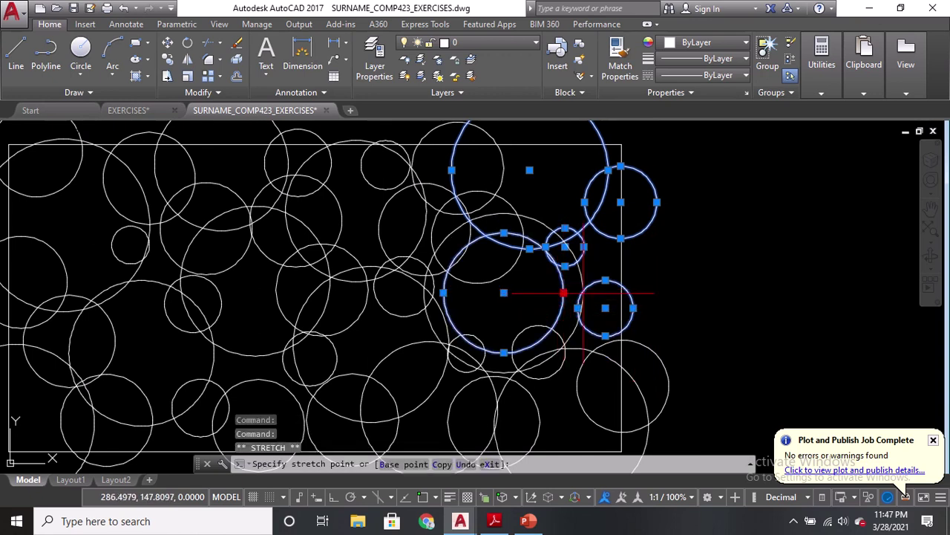
click(381, 216)
click(379, 228)
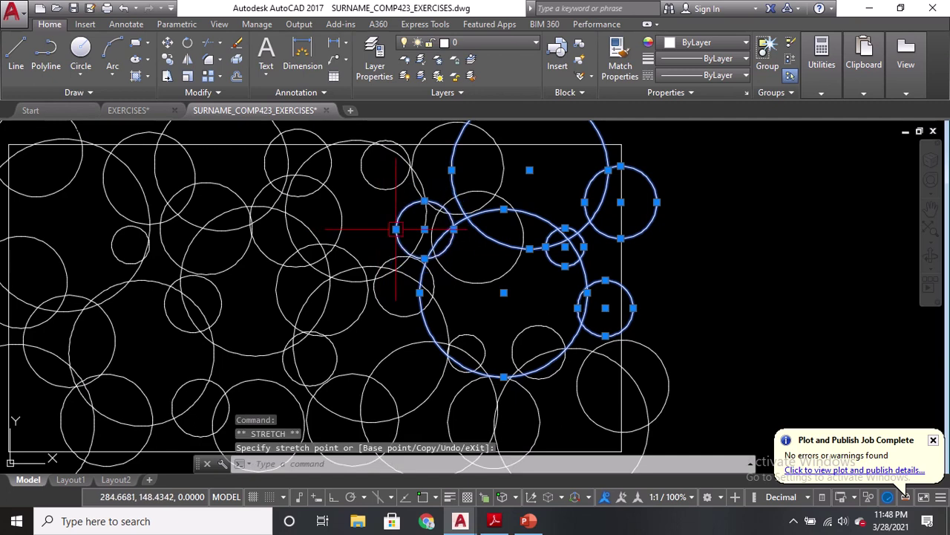
middle_drag(346, 261, 424, 262)
key(Escape)
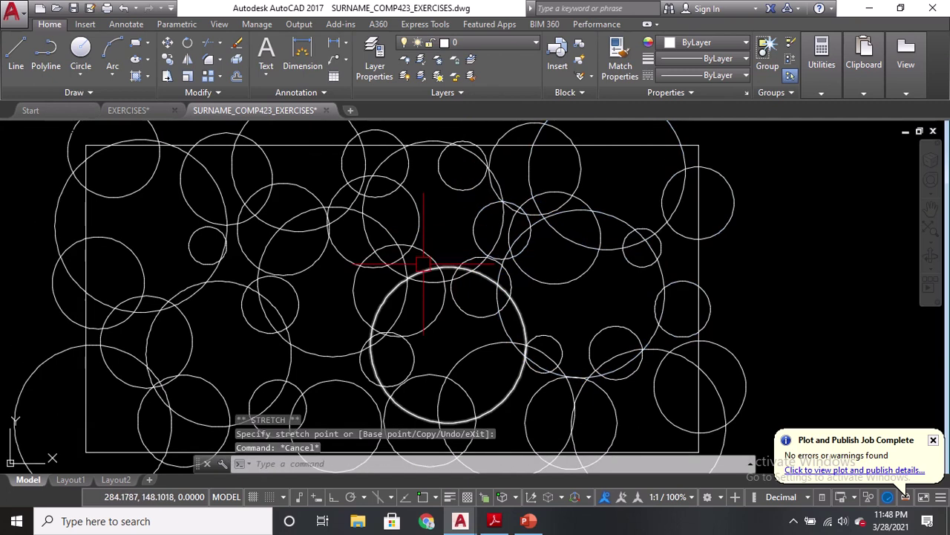
Step: Delete the small circle between the two large interior circles, right of the rectangle's centre
click(481, 317)
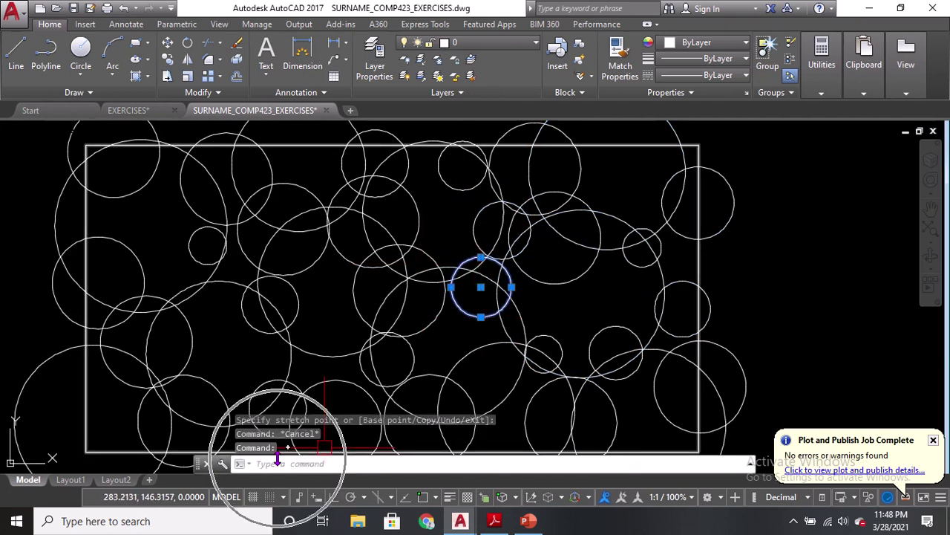
key(Delete)
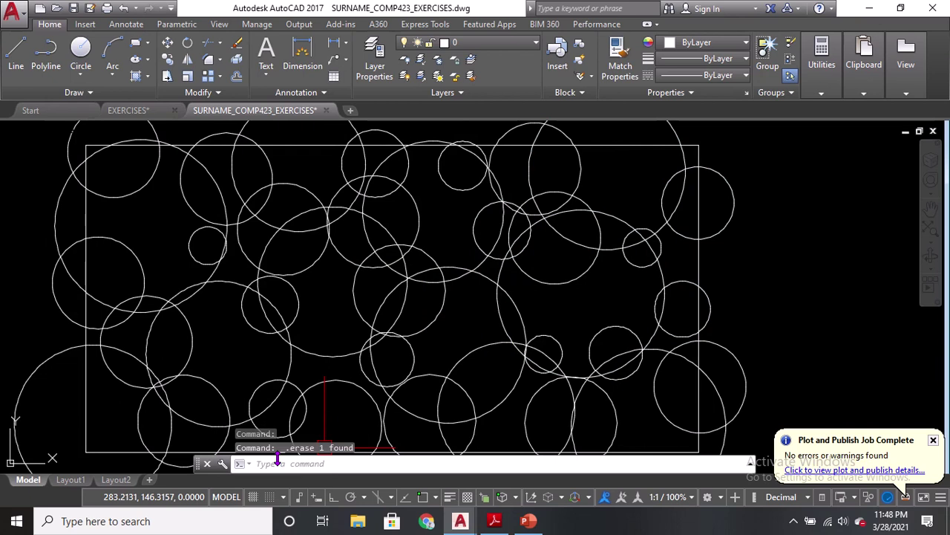
Step: Try to trim the circle parts outside the rectangle using only the rectangle as cutting edge, and undo that trim
scroll(505, 293, down, 4)
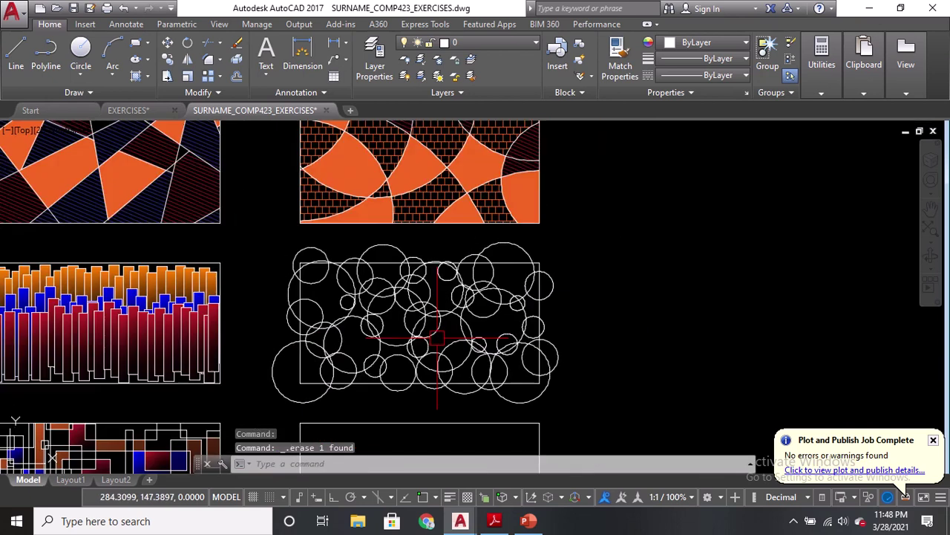
scroll(495, 297, up, 2)
middle_drag(462, 299, 467, 305)
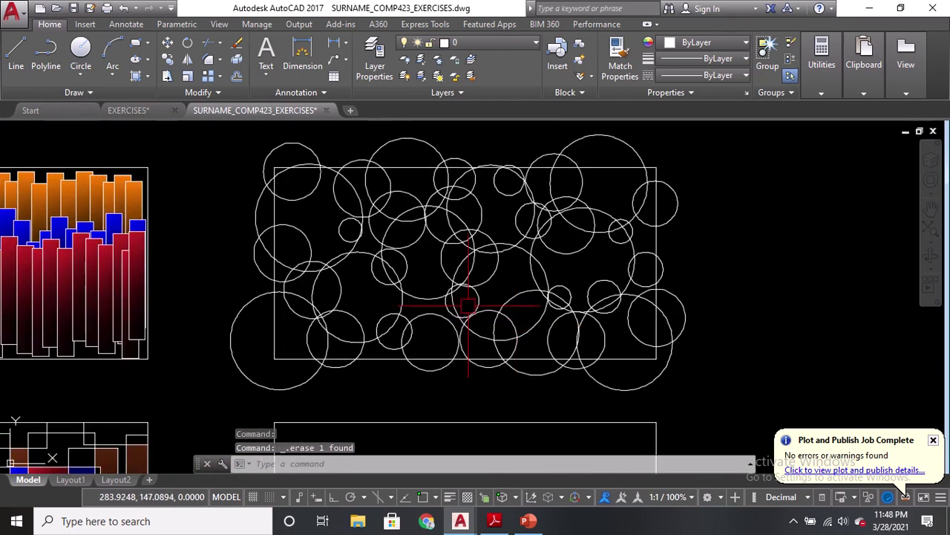
text(TR)
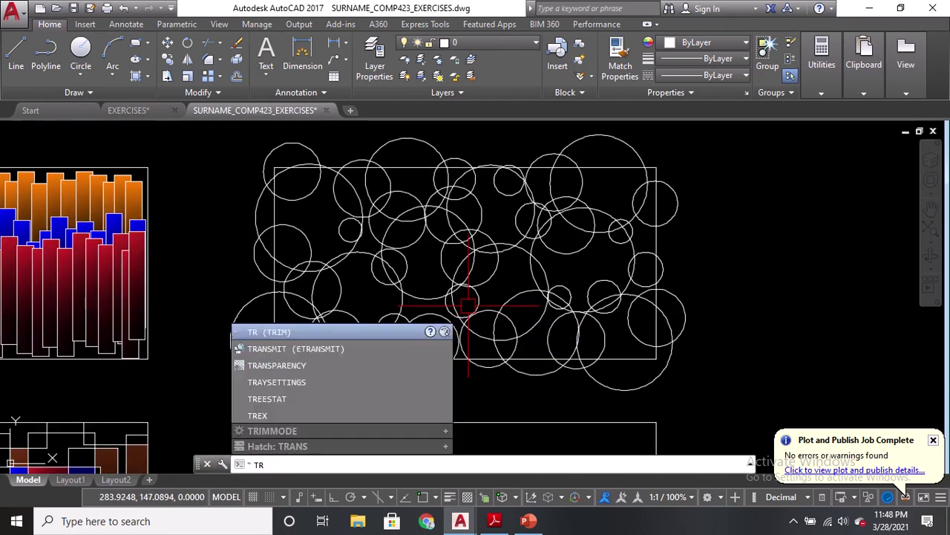
key(Return)
click(380, 363)
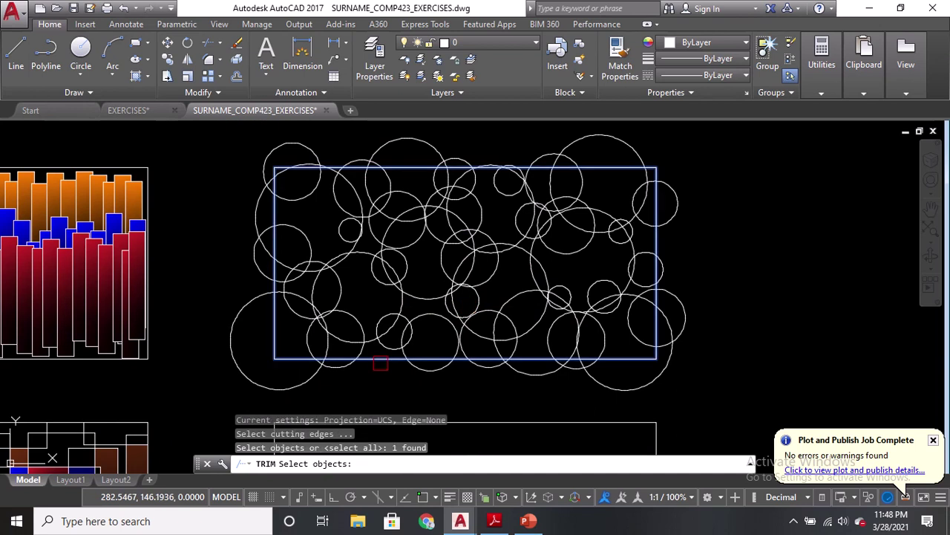
key(Return)
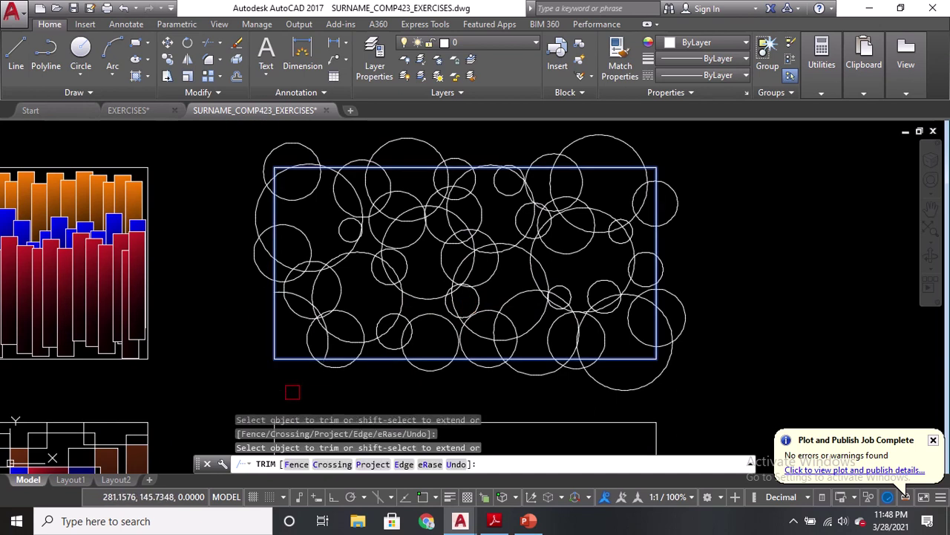
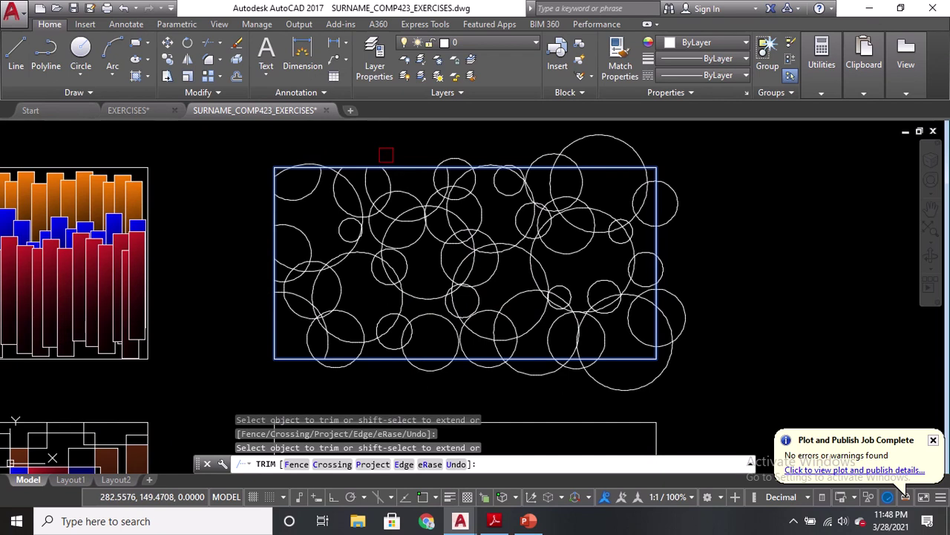
key(Return)
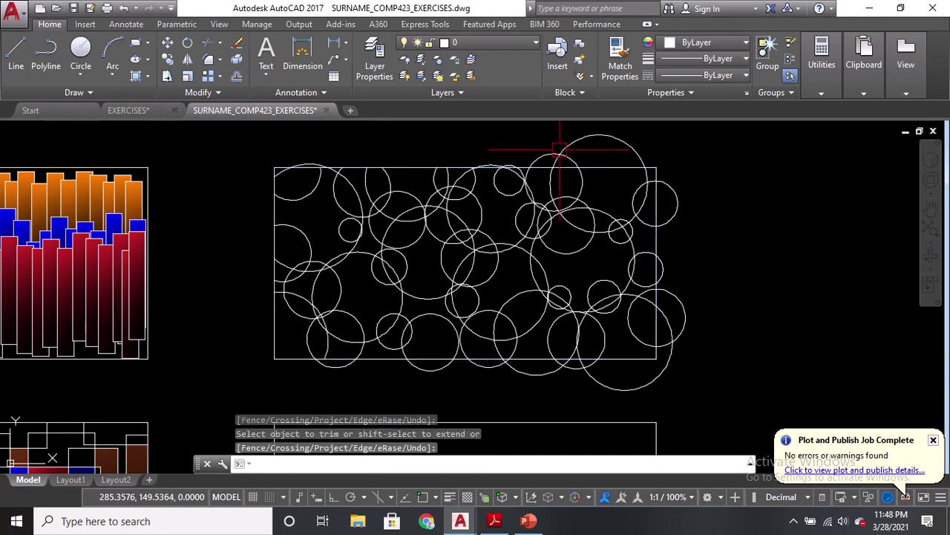
key(ctrl+z)
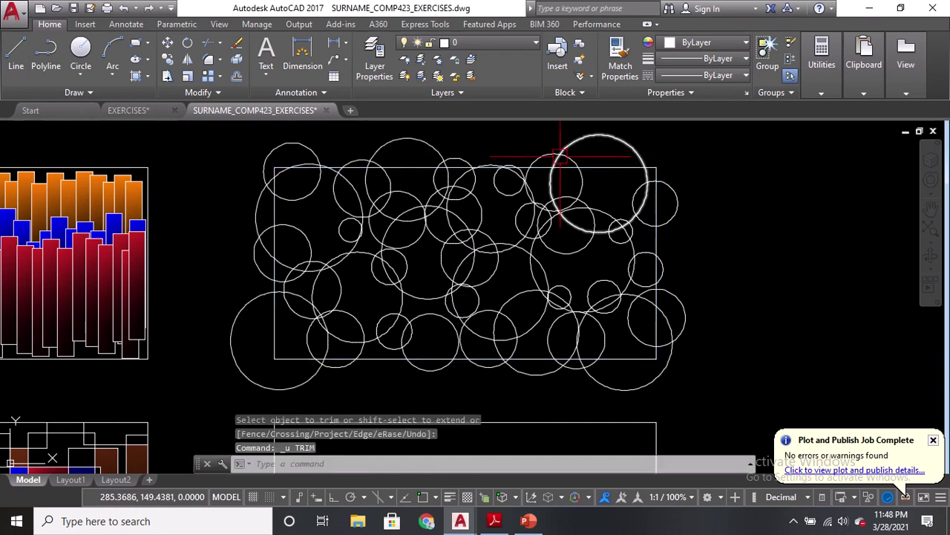
Step: Trim the circle arcs that extend beyond the rectangle's right, lower and left edges, using all objects as cutting edges
text(TR)
key(Return)
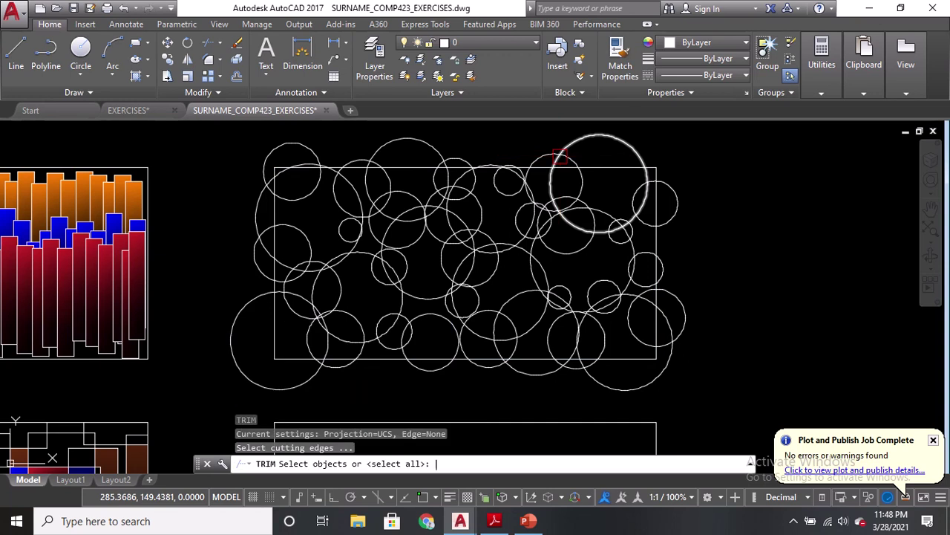
key(Return)
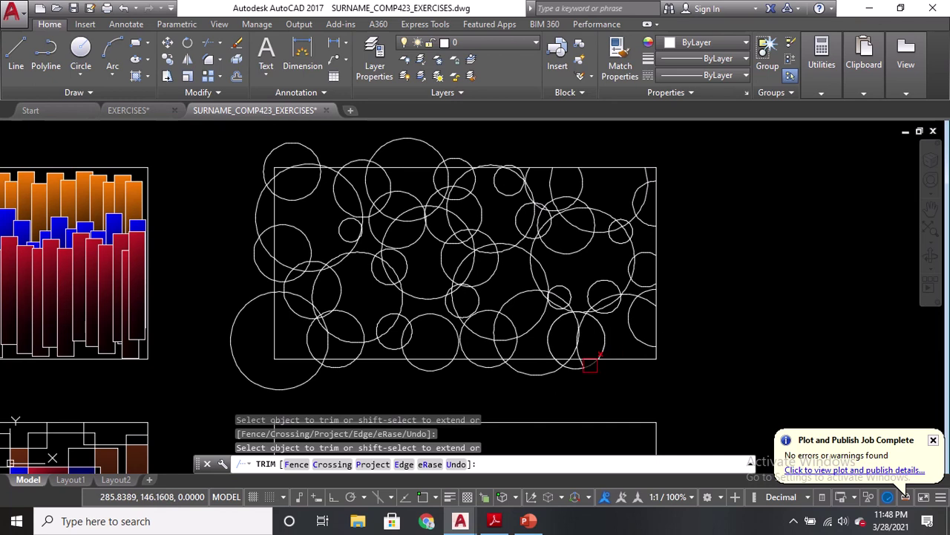
scroll(569, 372, up, 2)
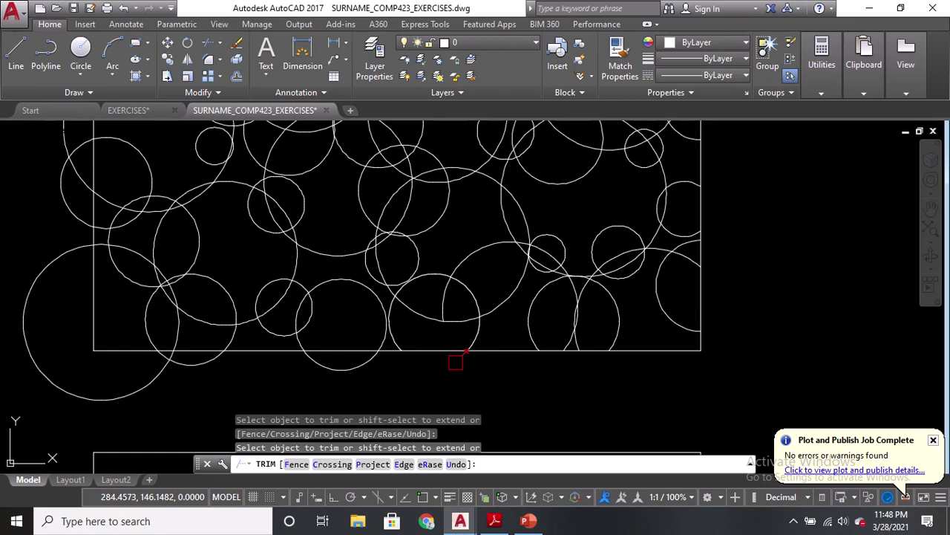
middle_drag(374, 360, 451, 343)
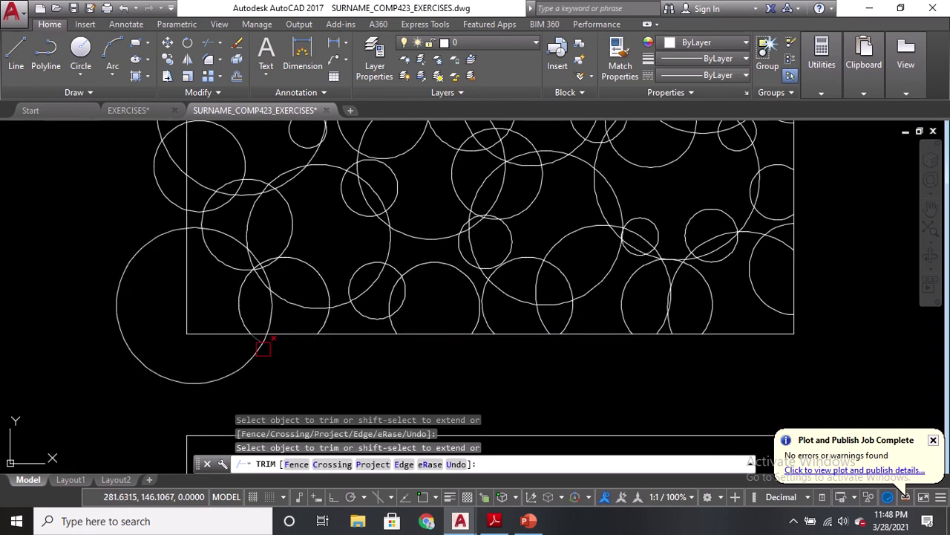
mouse_move(82, 335)
middle_down()
mouse_move(134, 262)
mouse_move(213, 306)
middle_up()
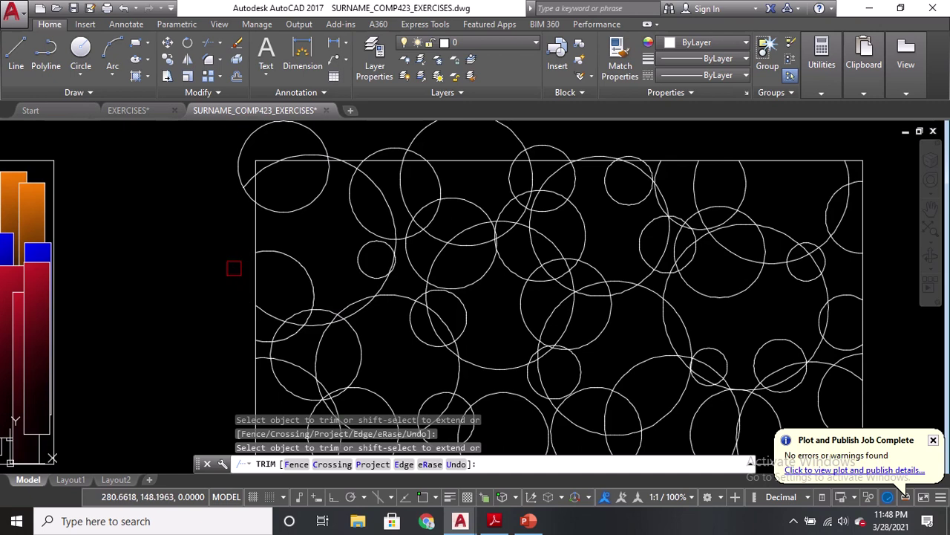
Step: Trim the remaining circle arcs along the rectangle's upper edge, including the small leftover pieces, and finish trimming
middle_drag(240, 231, 235, 293)
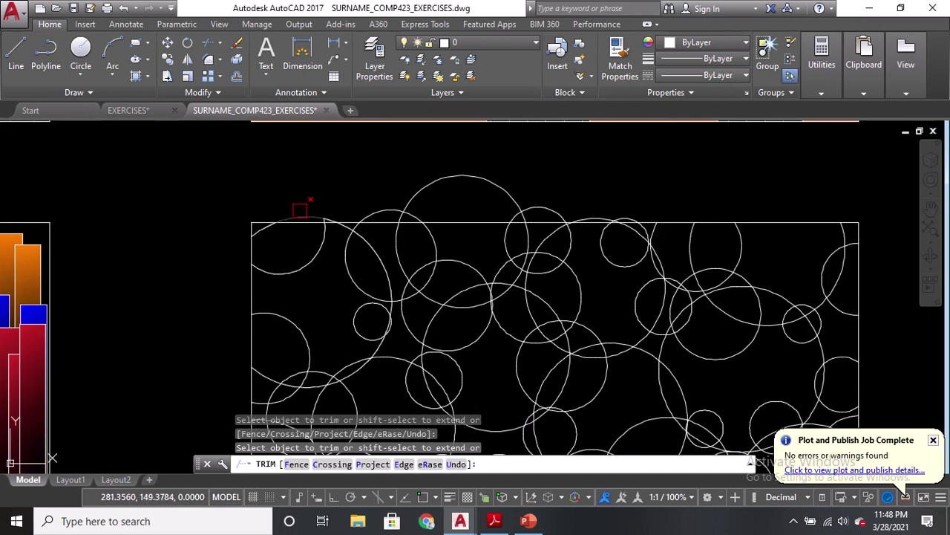
scroll(306, 210, up, 5)
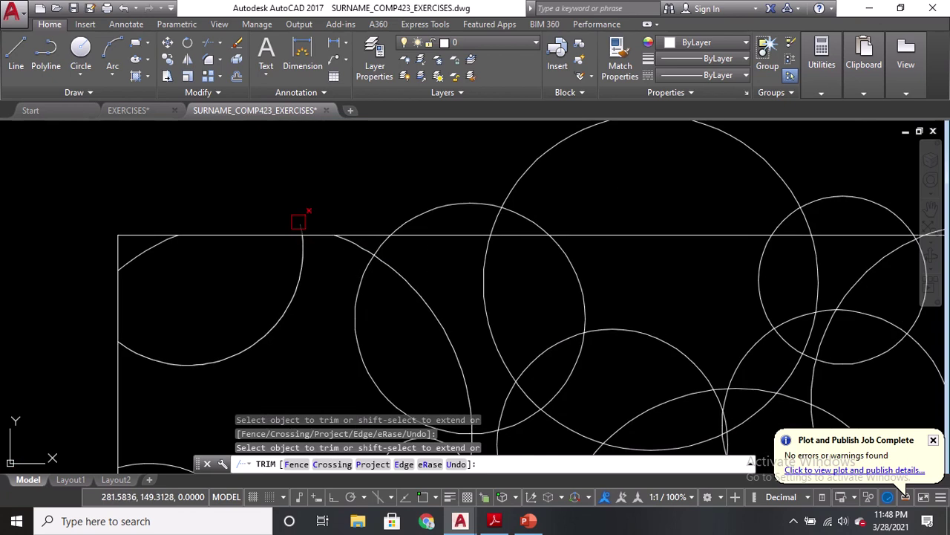
scroll(353, 205, down, 2)
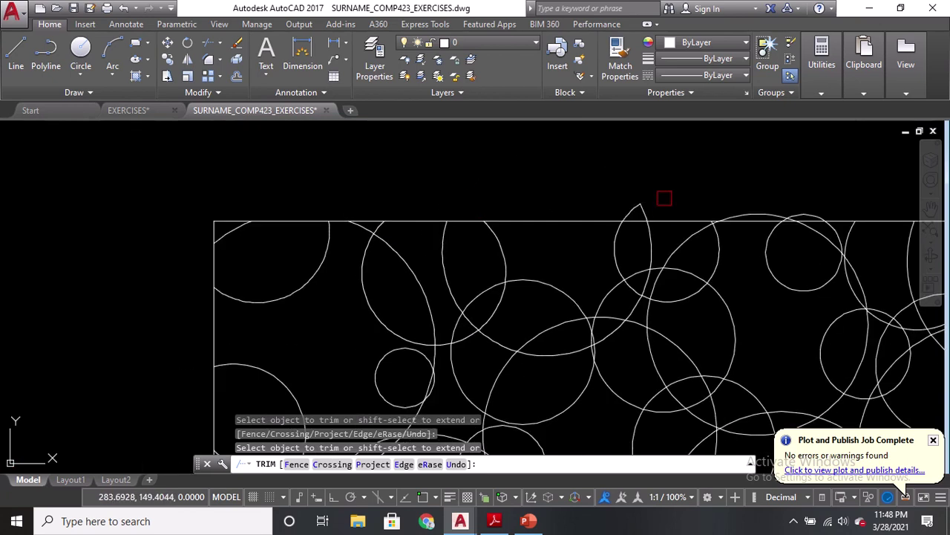
middle_drag(746, 209, 550, 190)
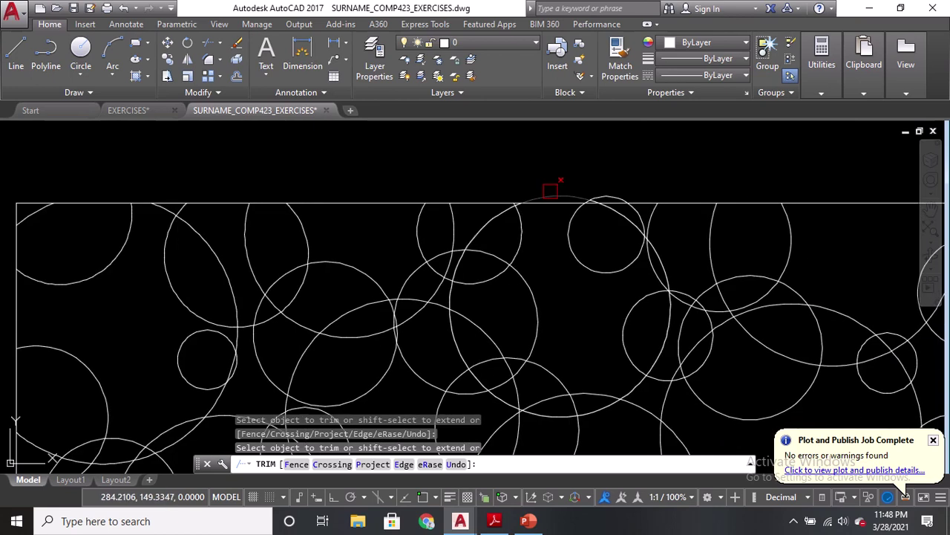
scroll(590, 196, up, 4)
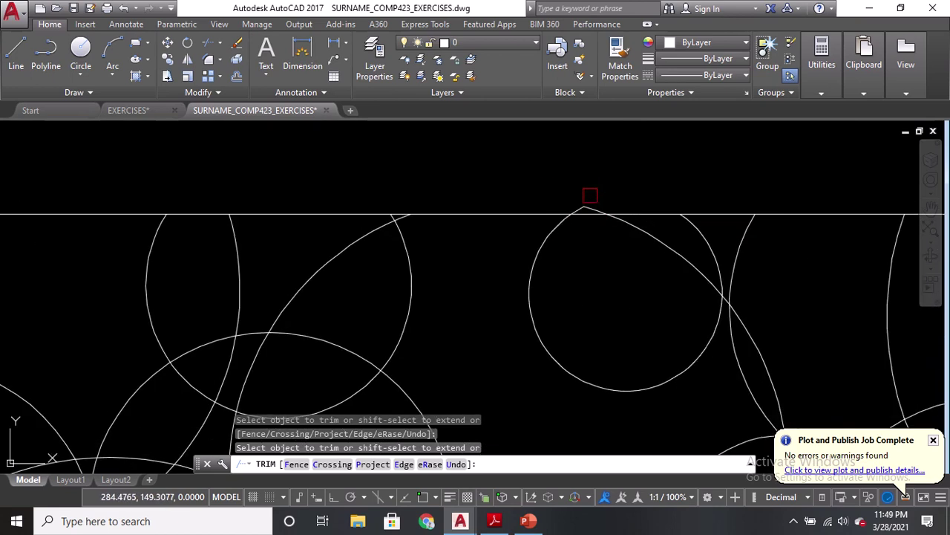
scroll(588, 204, down, 6)
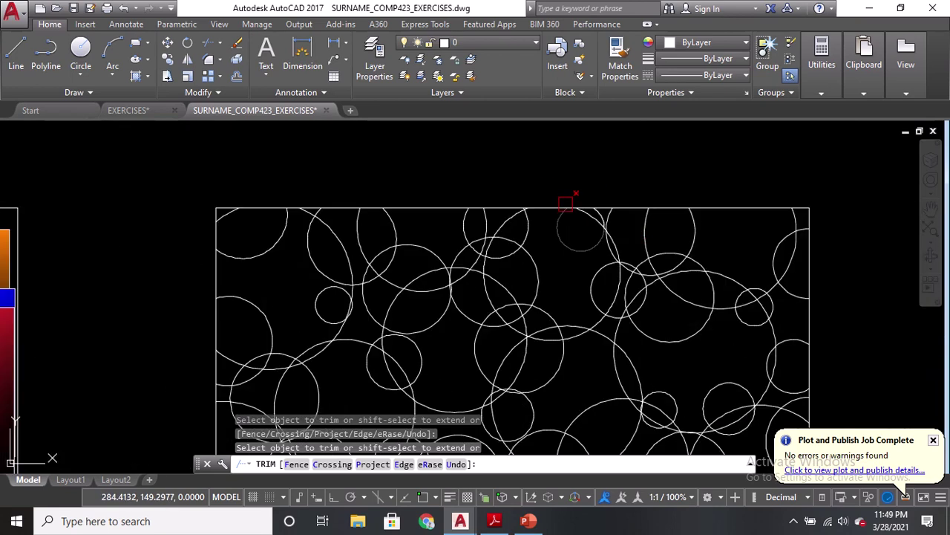
key(Escape)
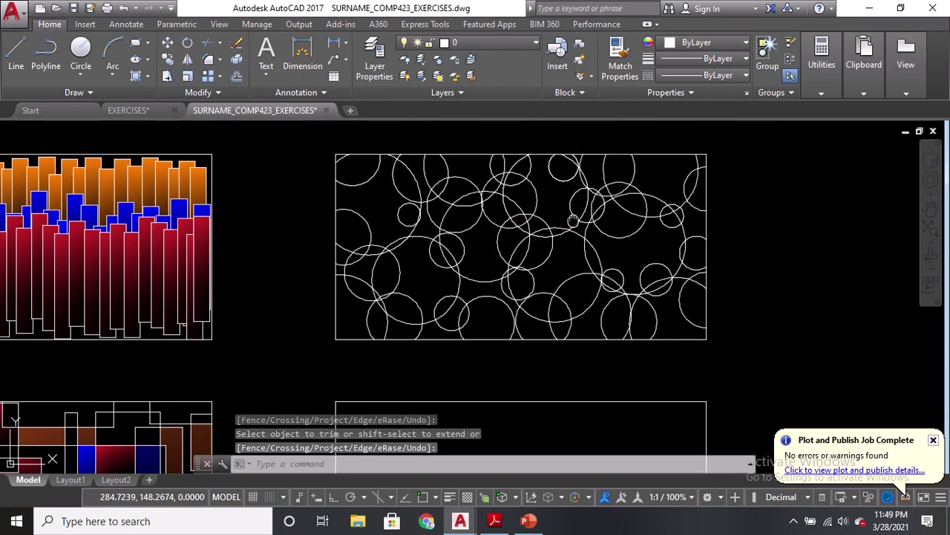
Step: Add a black-to-blue GR_INVCUR gradient to the left-edge cells, two overlap cells in the left half and two cells near the lower centre
middle_drag(574, 216, 569, 268)
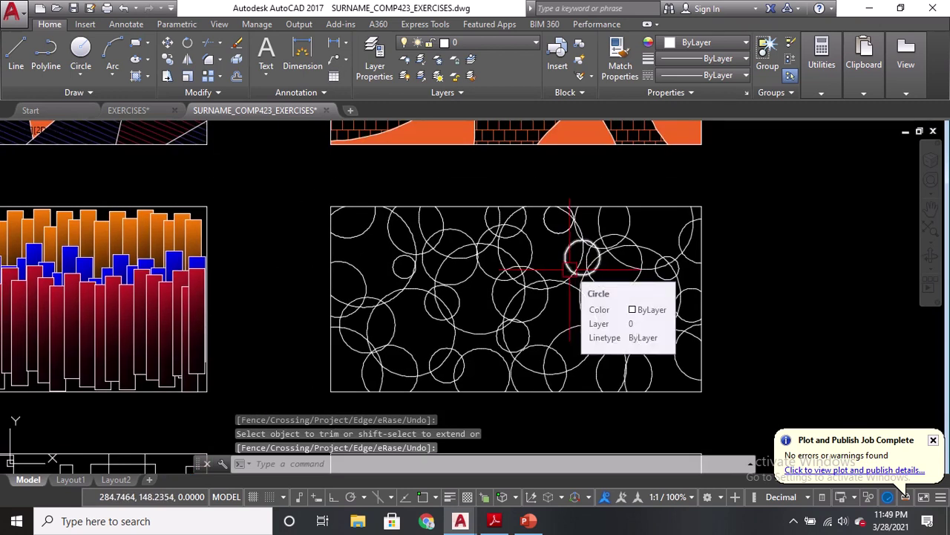
text(gd)
key(Return)
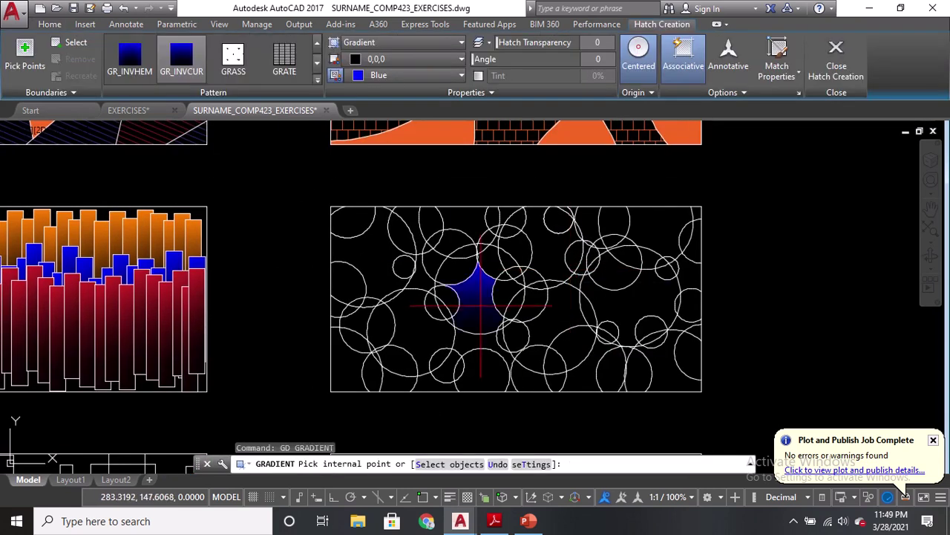
click(455, 263)
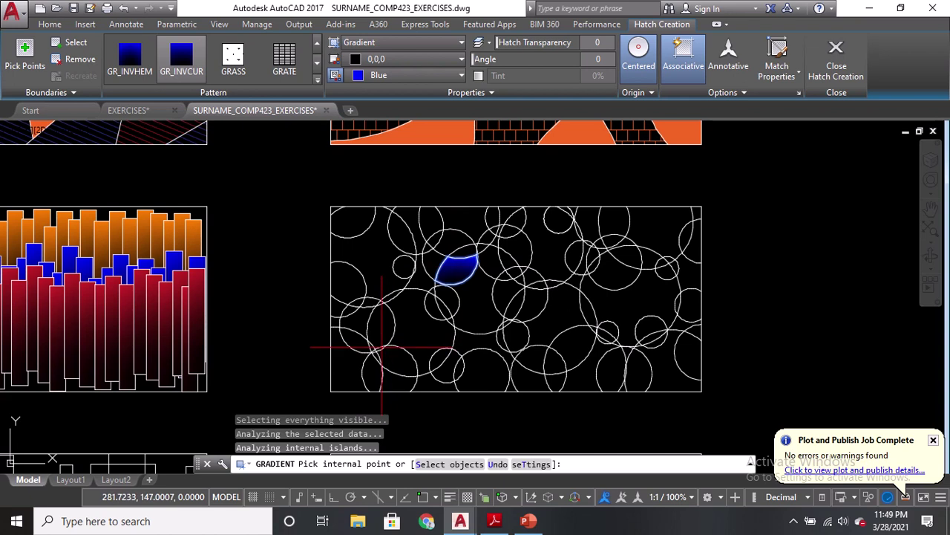
click(391, 358)
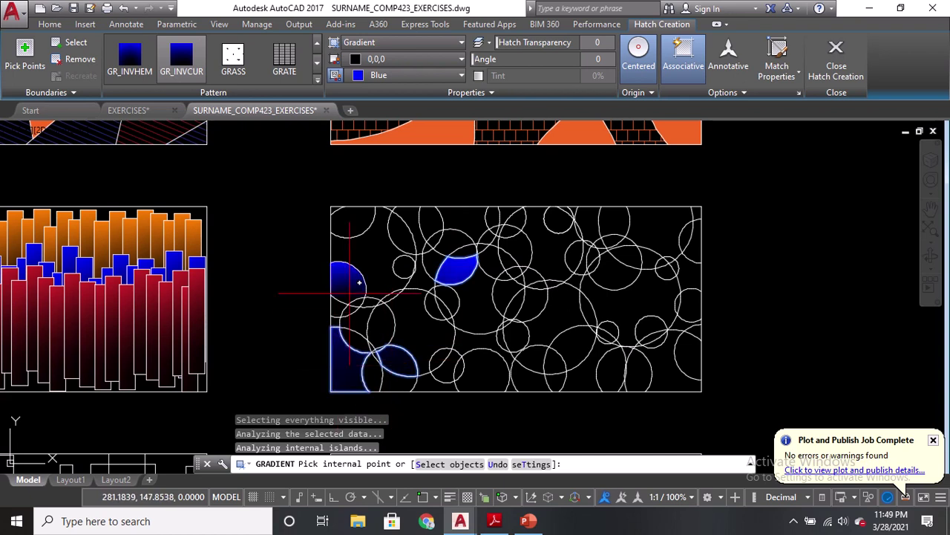
click(349, 292)
click(346, 216)
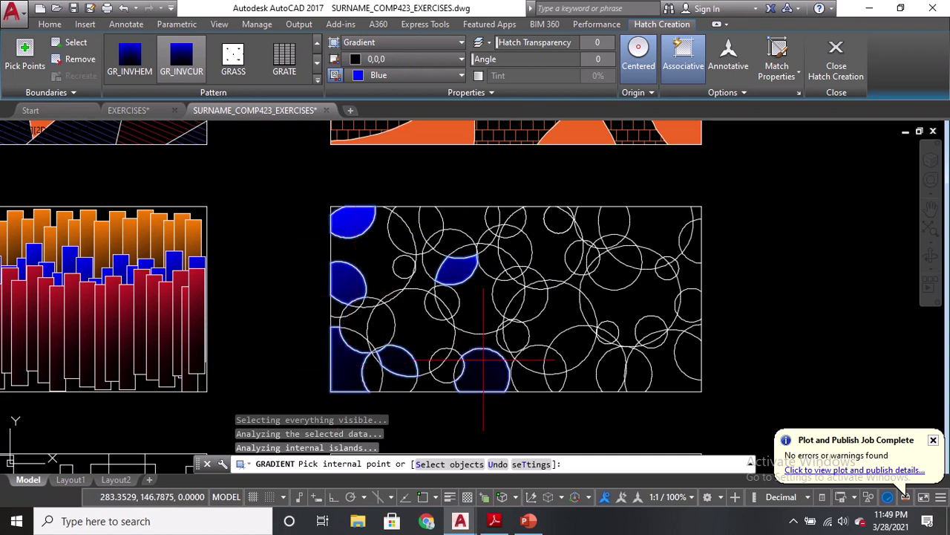
click(484, 360)
click(516, 336)
Step: Try to gradient-fill the large background area between the circles, and undo that pick
click(553, 237)
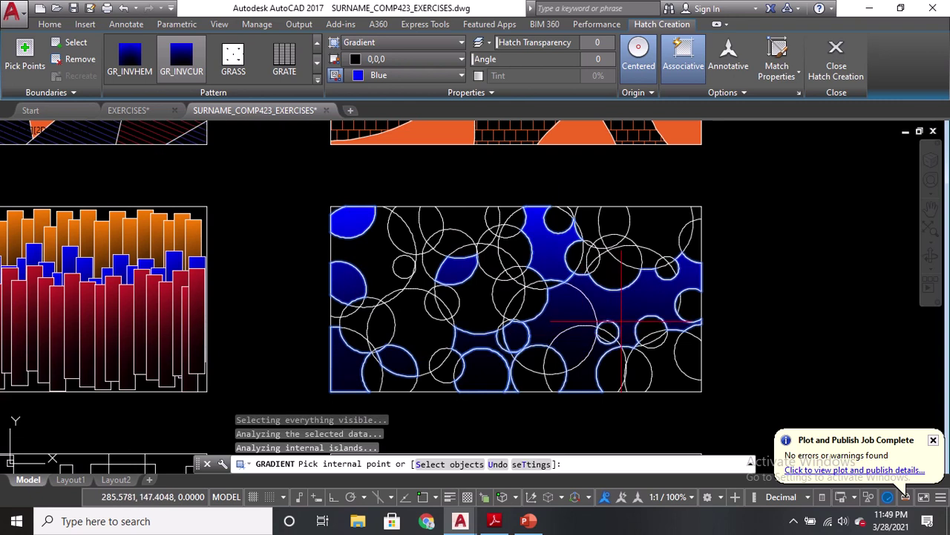
text(u)
key(Return)
Step: Extend the blue gradient to the lens right of the lower centre, the cut circle in the right half and the upper-right cell
click(577, 349)
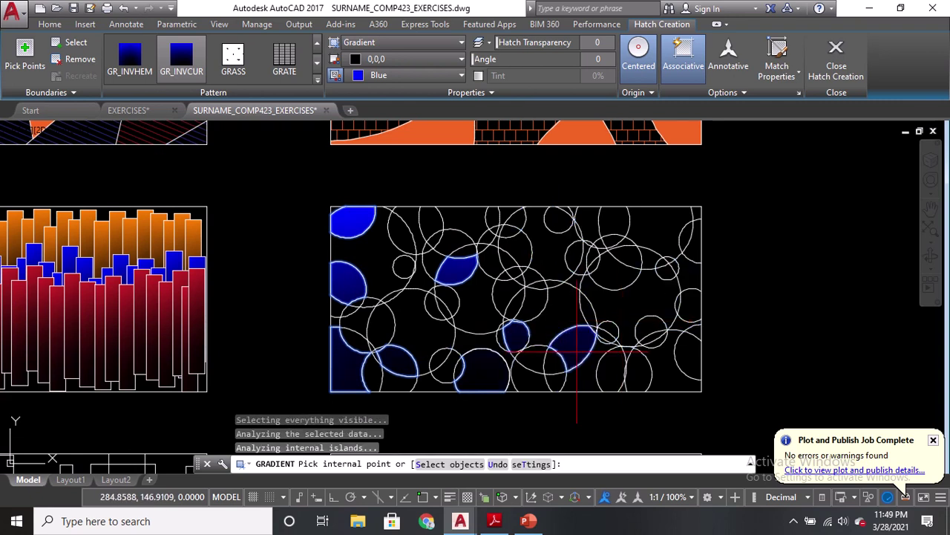
scroll(578, 349, up, 5)
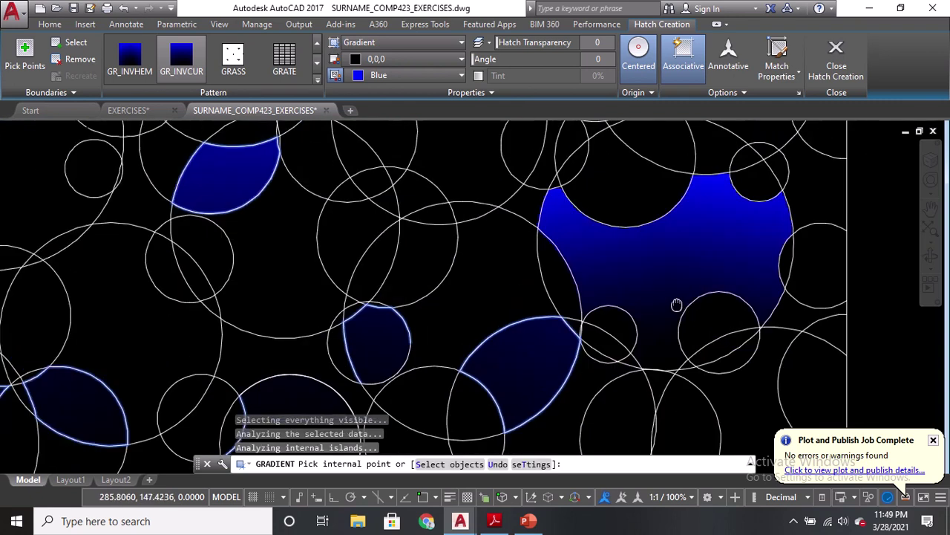
scroll(594, 342, down, 3)
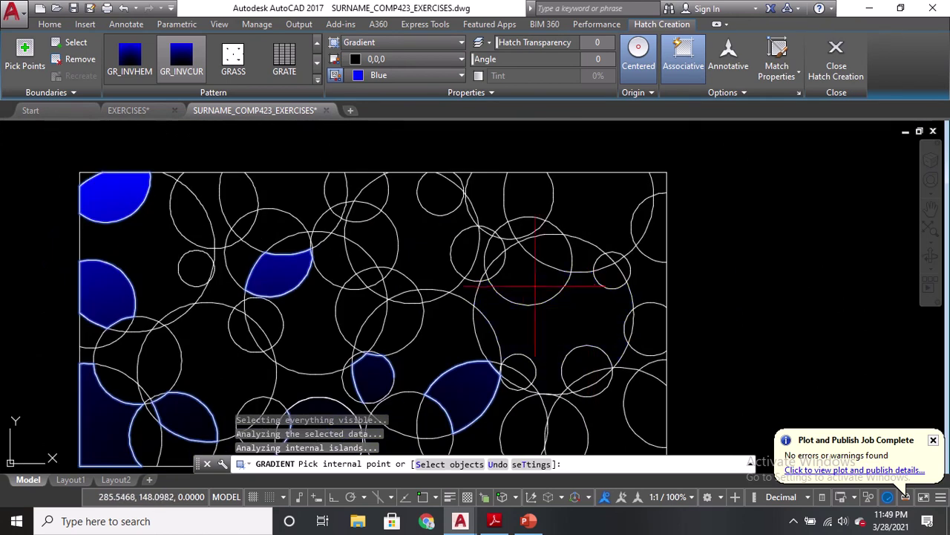
scroll(525, 284, up, 5)
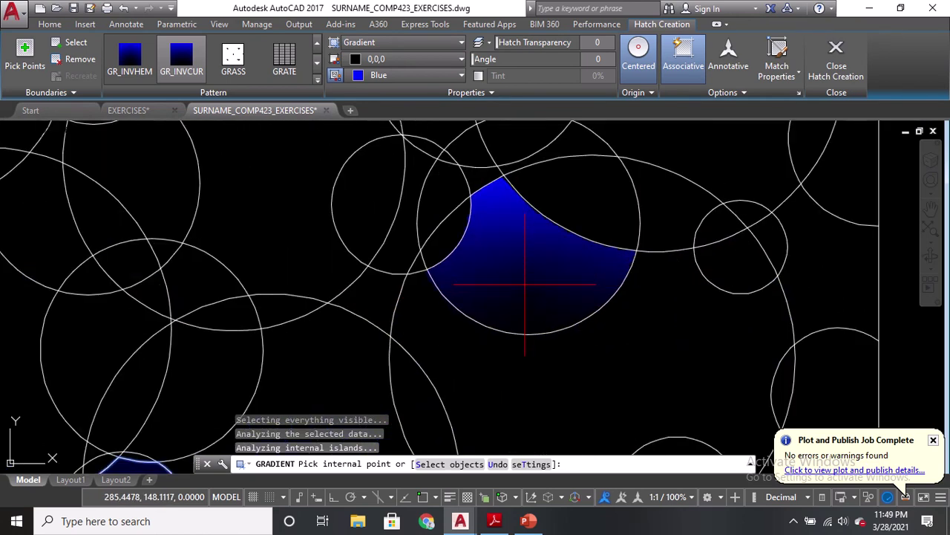
click(525, 283)
scroll(525, 284, down, 2)
middle_drag(606, 182, 610, 251)
scroll(611, 250, down, 4)
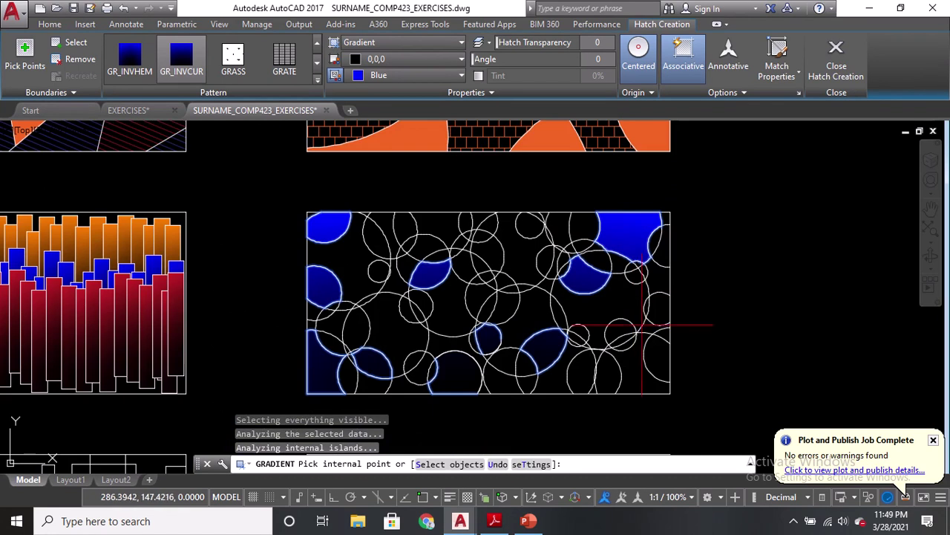
Step: Add the right-edge circle cell, the lower-right corner cell and a lower-edge circle near the centre to the gradient, and finish the fill
scroll(639, 324, up, 2)
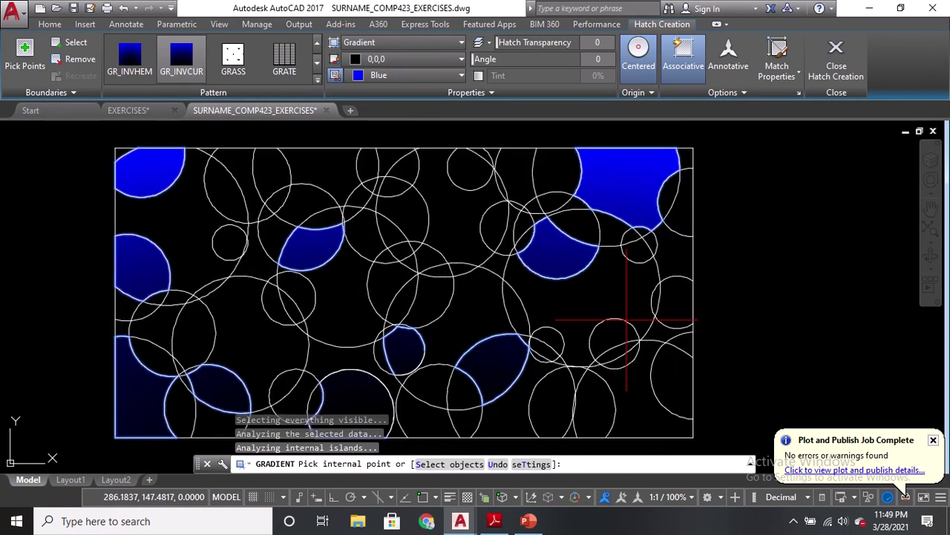
scroll(631, 324, up, 2)
middle_drag(630, 322, 639, 212)
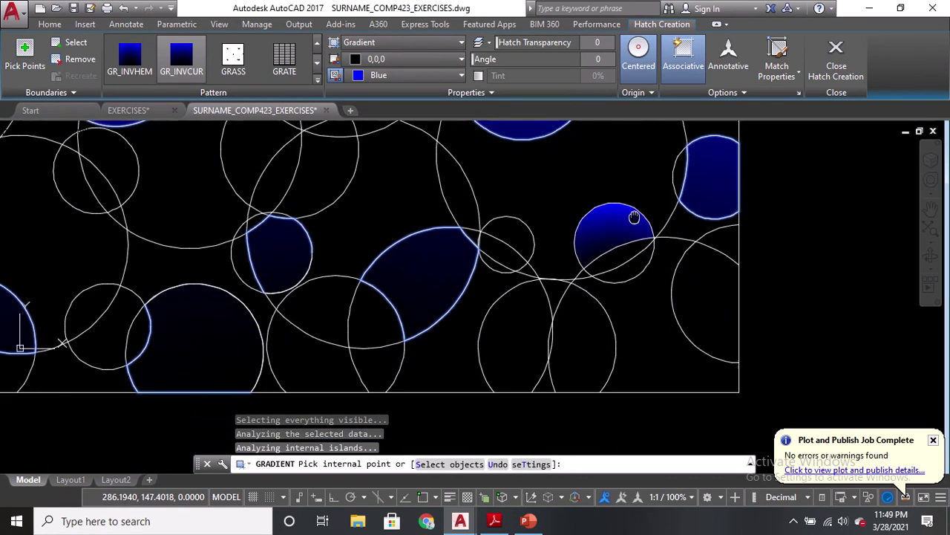
scroll(588, 322, down, 2)
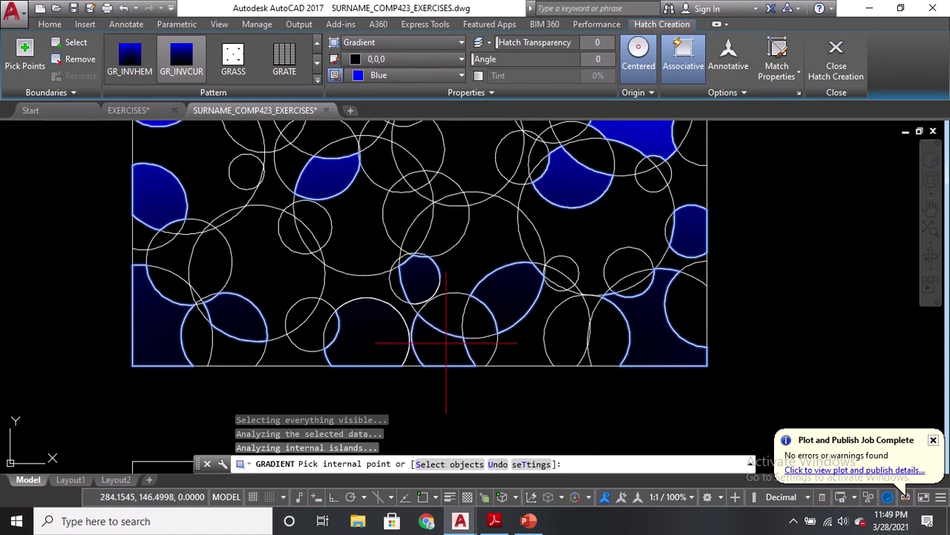
key(Return)
Step: Start a new hatch for the circle pattern with its colour set to yellow 244,238,81
scroll(446, 343, down, 2)
middle_drag(417, 282, 450, 291)
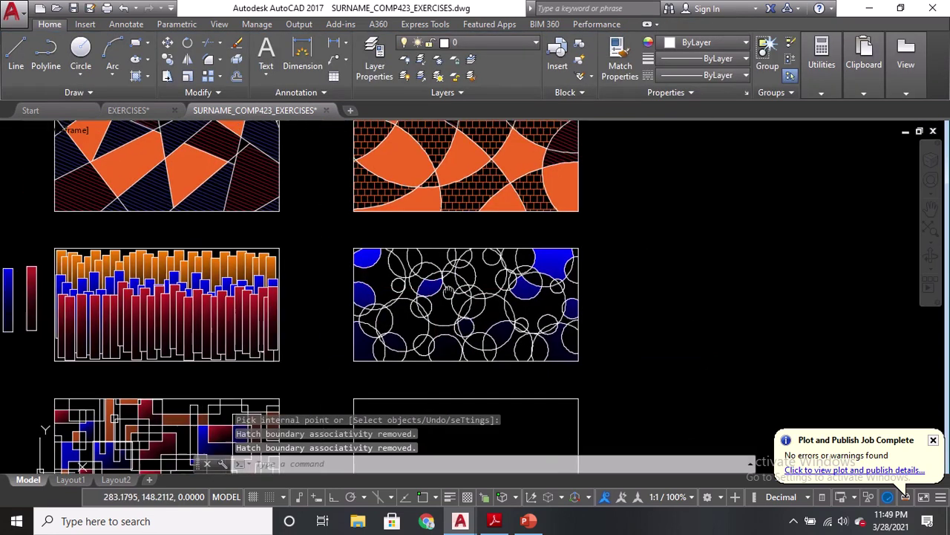
text(h)
key(Return)
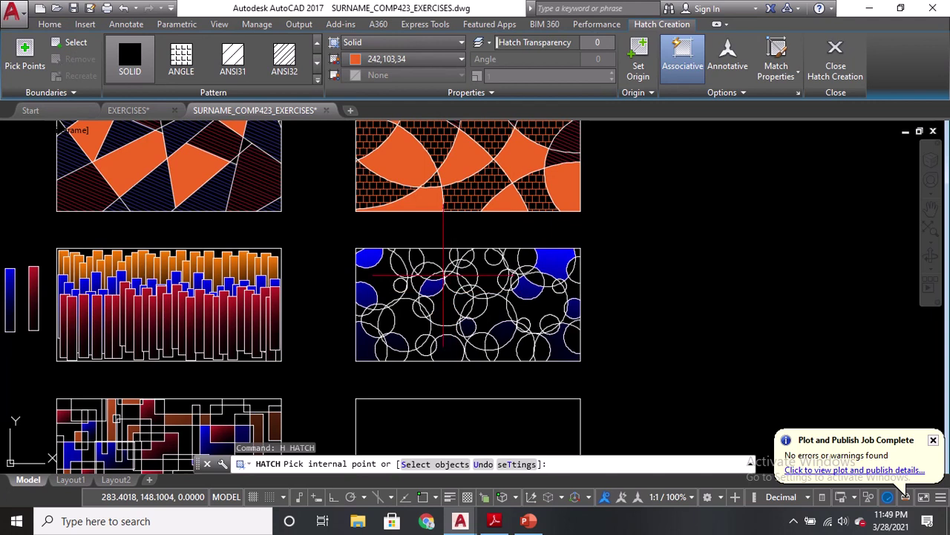
click(425, 59)
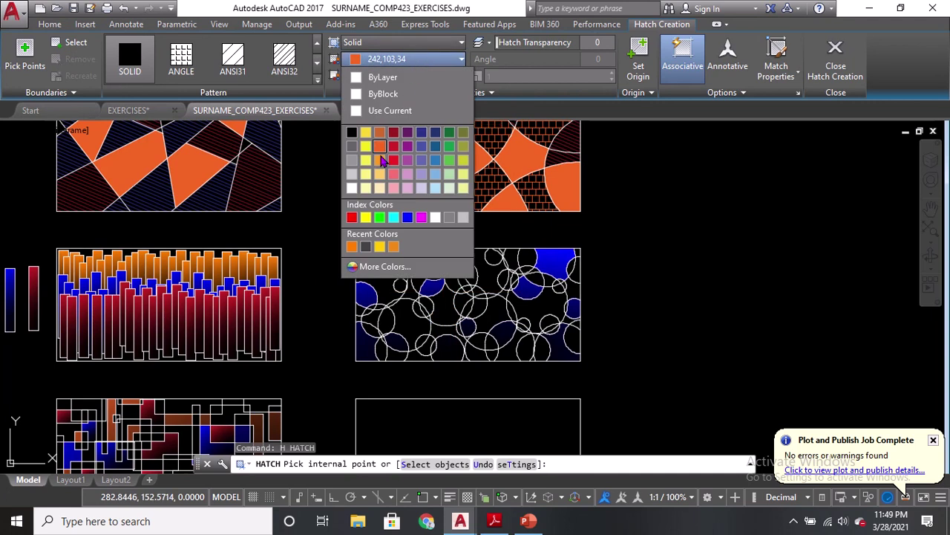
click(368, 163)
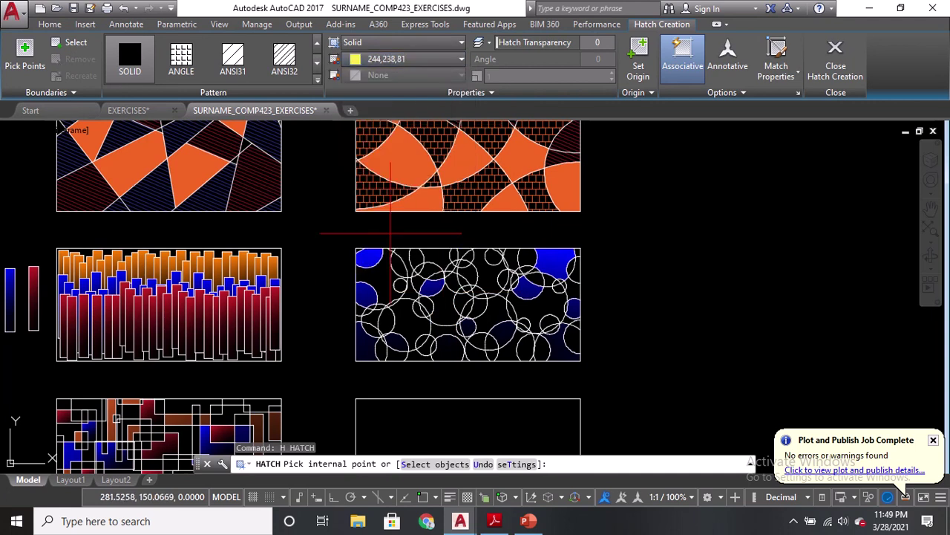
scroll(455, 336, up, 2)
middle_drag(403, 324, 479, 325)
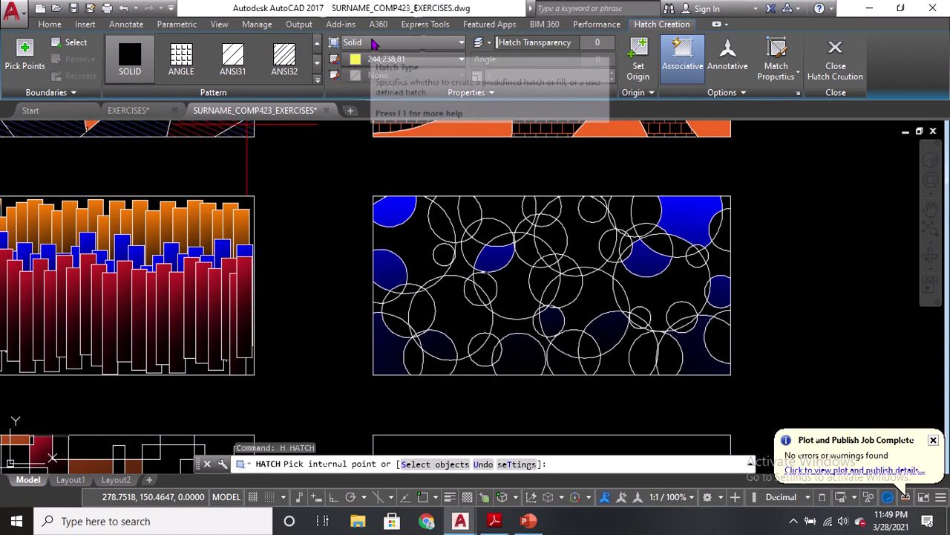
Step: Set the hatch type to Pattern and choose the GRAVEL pattern
click(374, 43)
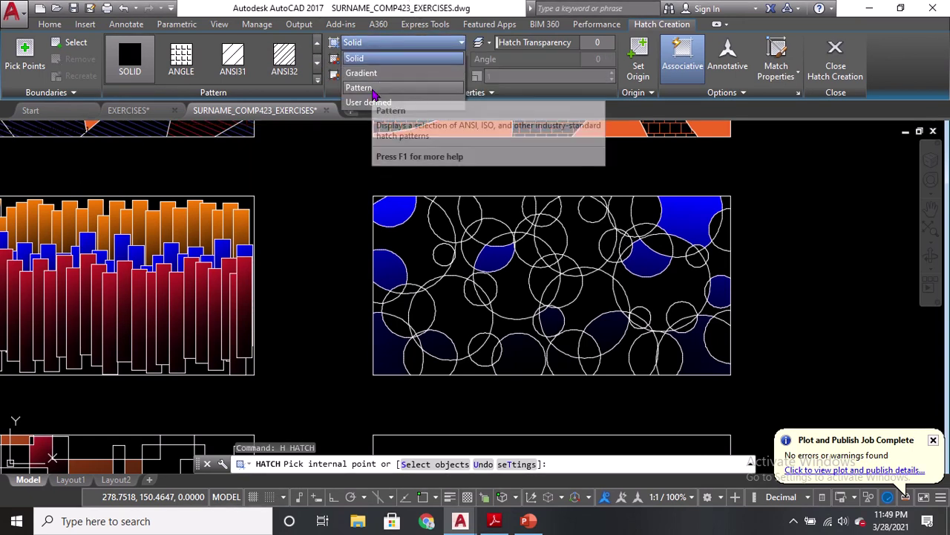
click(364, 87)
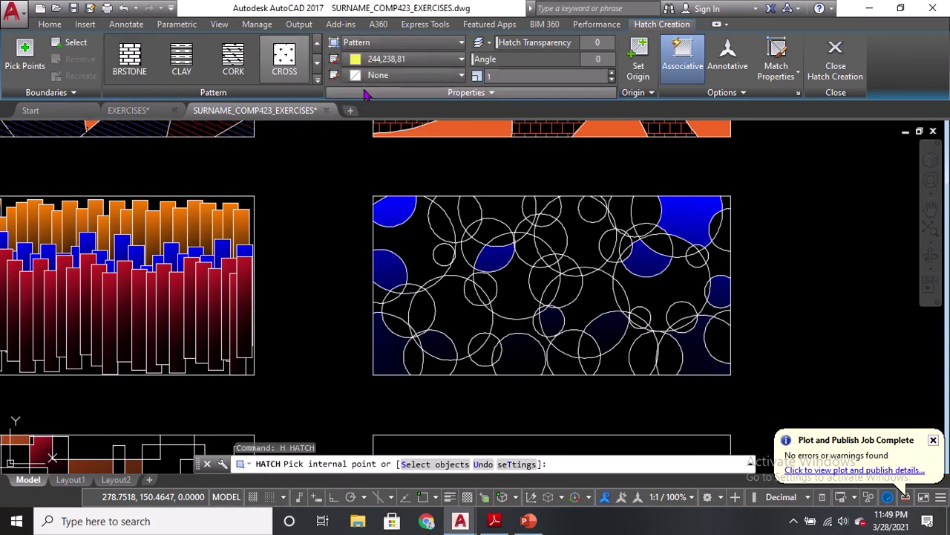
click(316, 83)
scroll(282, 153, down, 5)
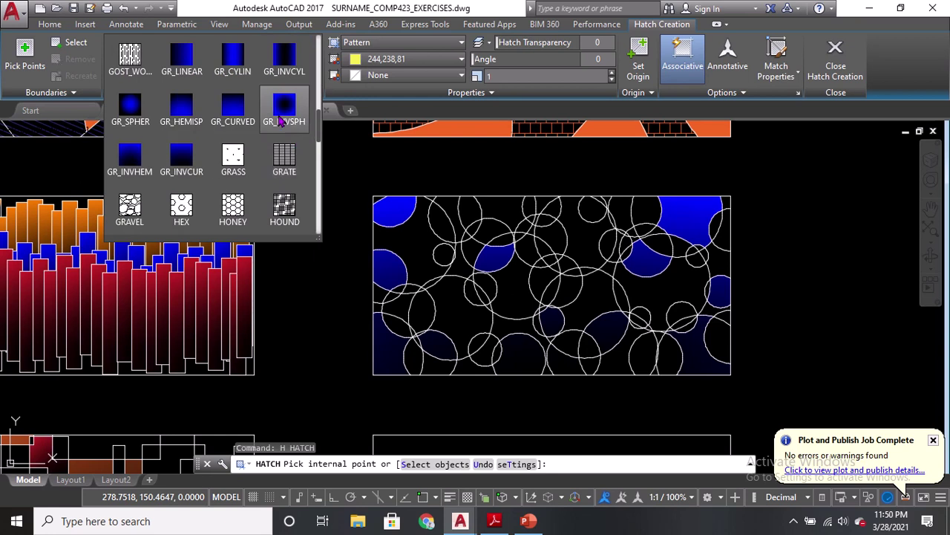
scroll(282, 154, down, 8)
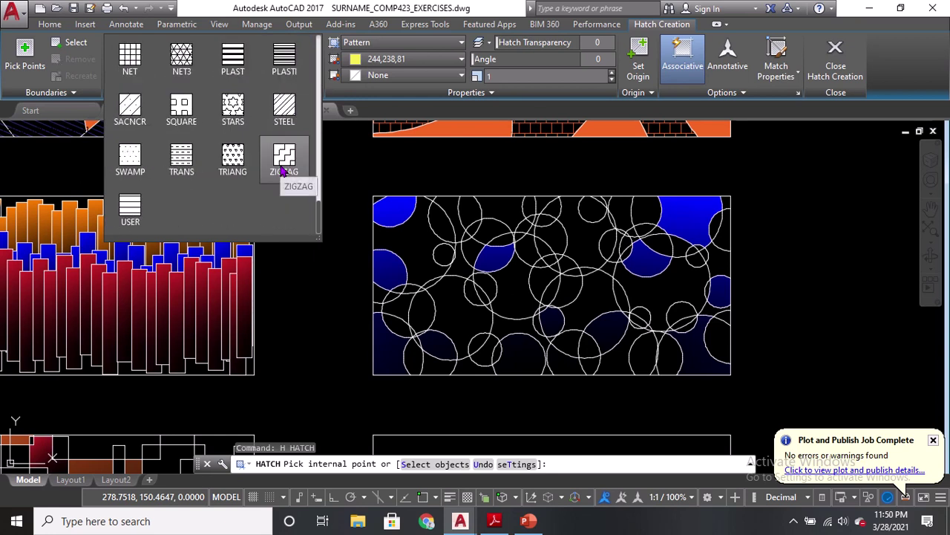
scroll(280, 141, up, 5)
scroll(281, 134, up, 3)
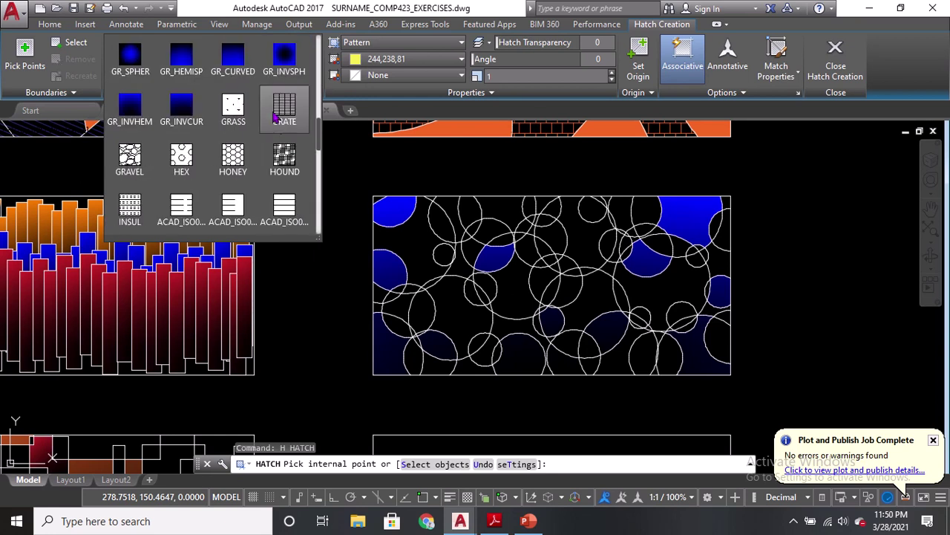
click(132, 161)
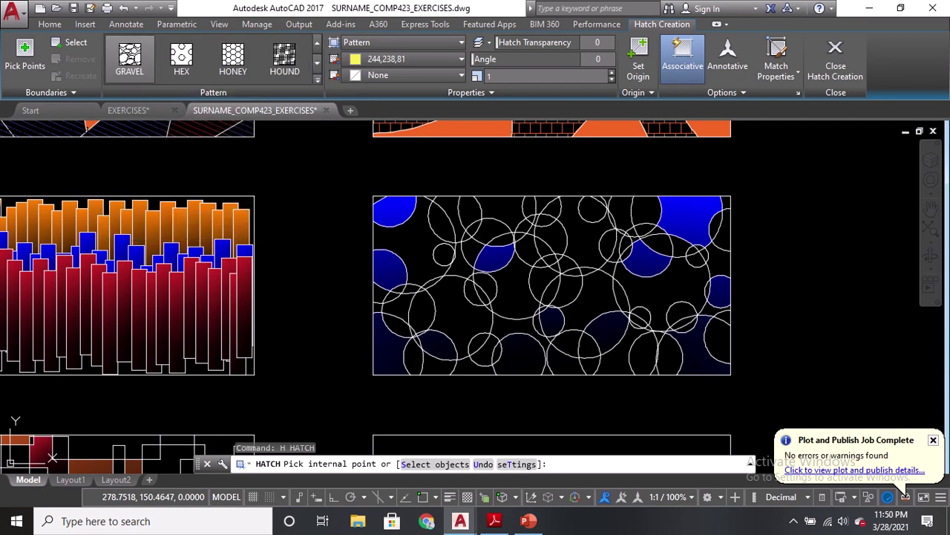
Step: Hatch the cell directly below the blue lens near the upper centre and set its pattern scale to 3
scroll(482, 327, up, 3)
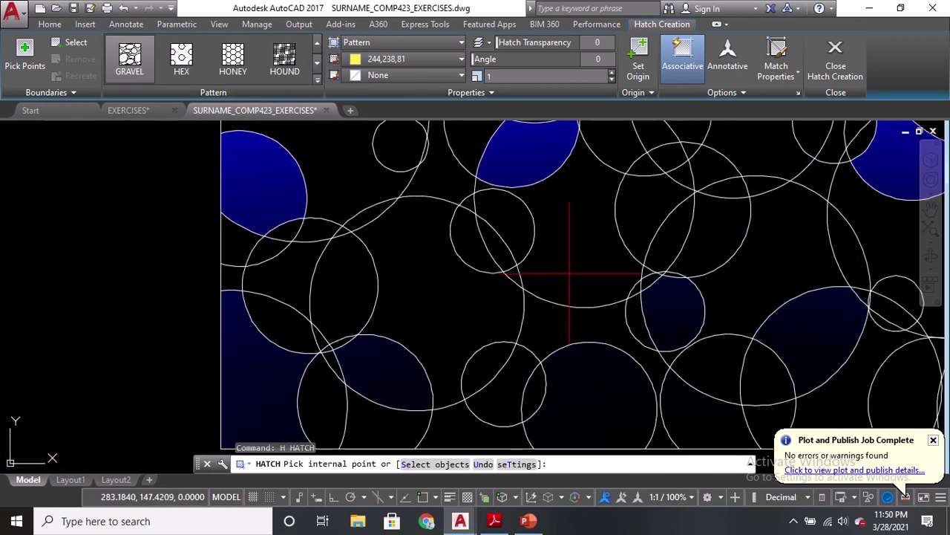
click(572, 212)
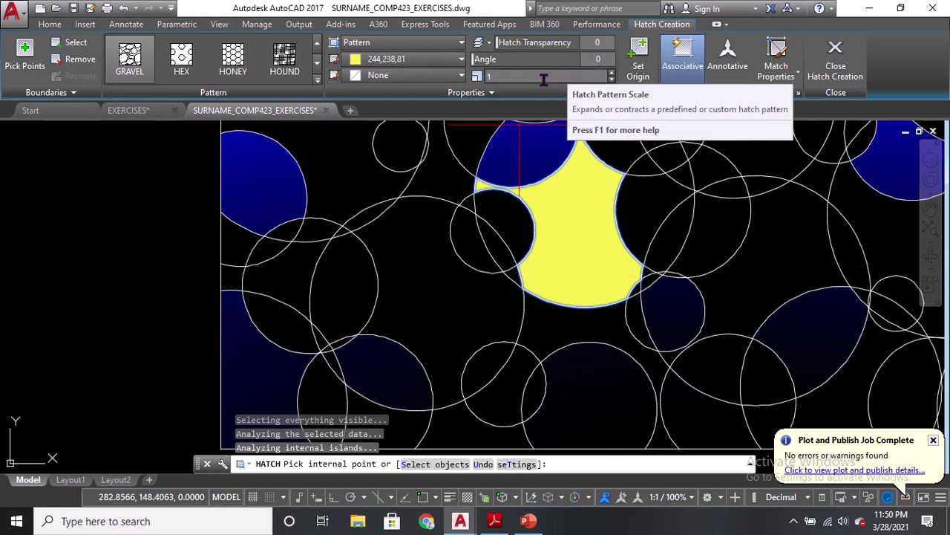
click(544, 77)
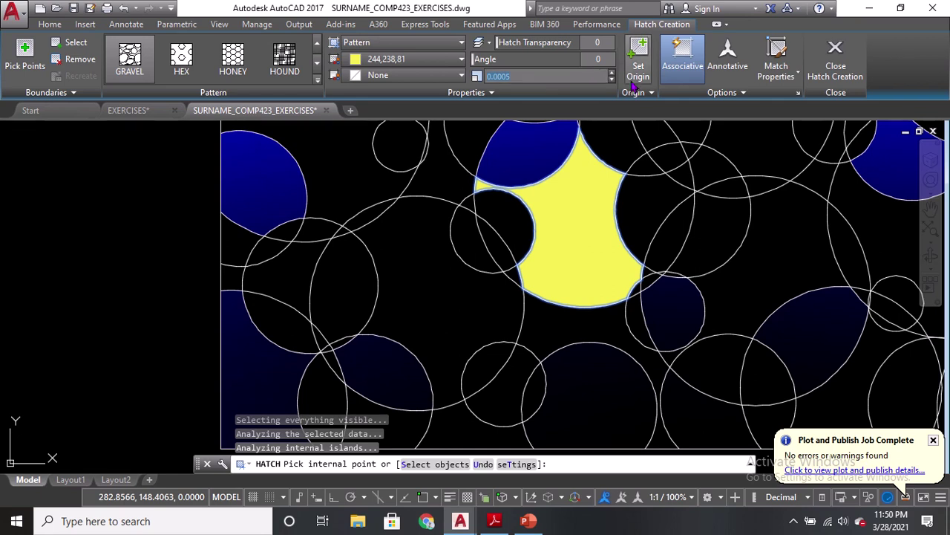
text(3)
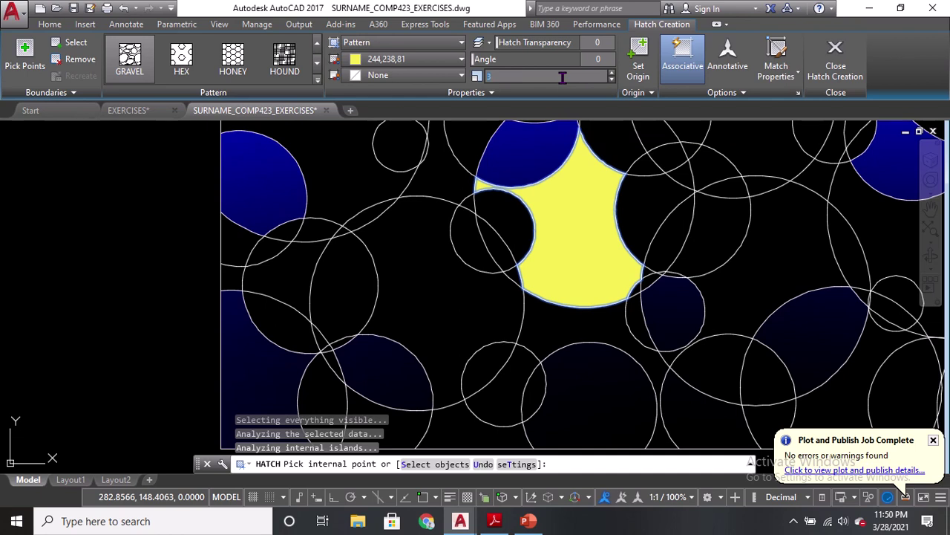
Step: Change that cell's hatch to the HONEY pattern at scale 0.025 and finish the hatch
click(233, 69)
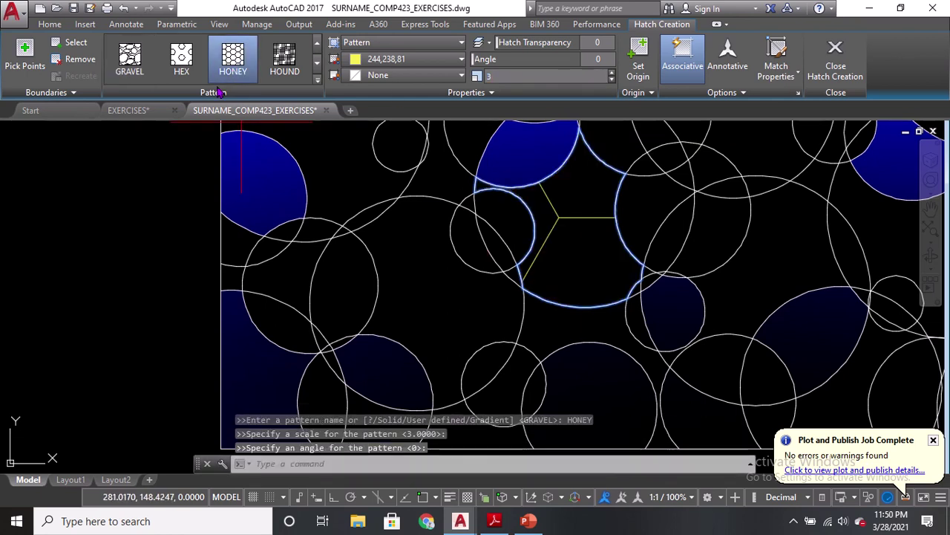
click(317, 79)
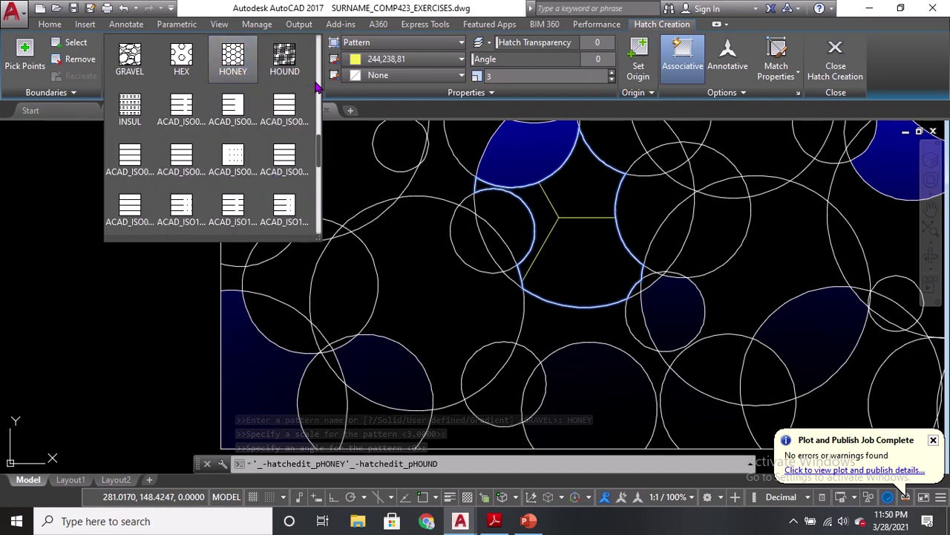
click(234, 71)
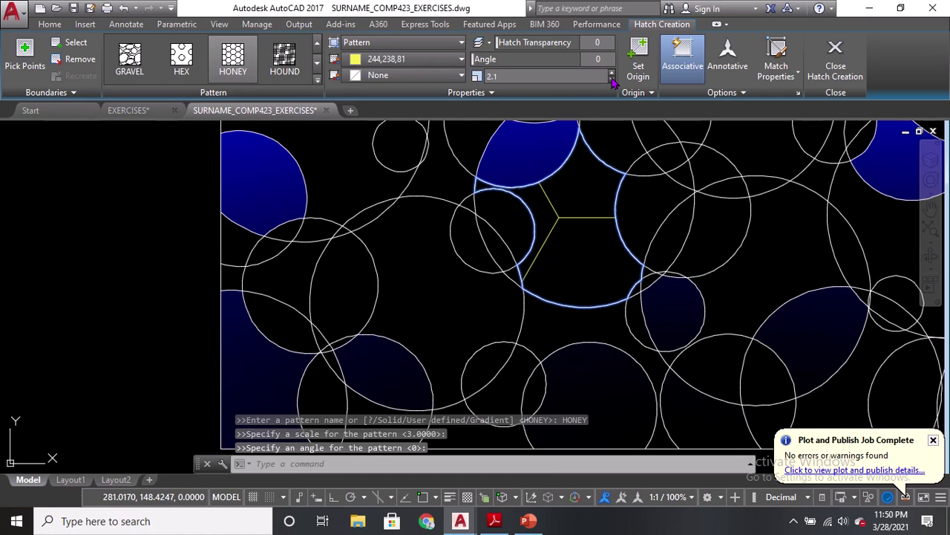
click(527, 80)
text(1.5)
key(Return)
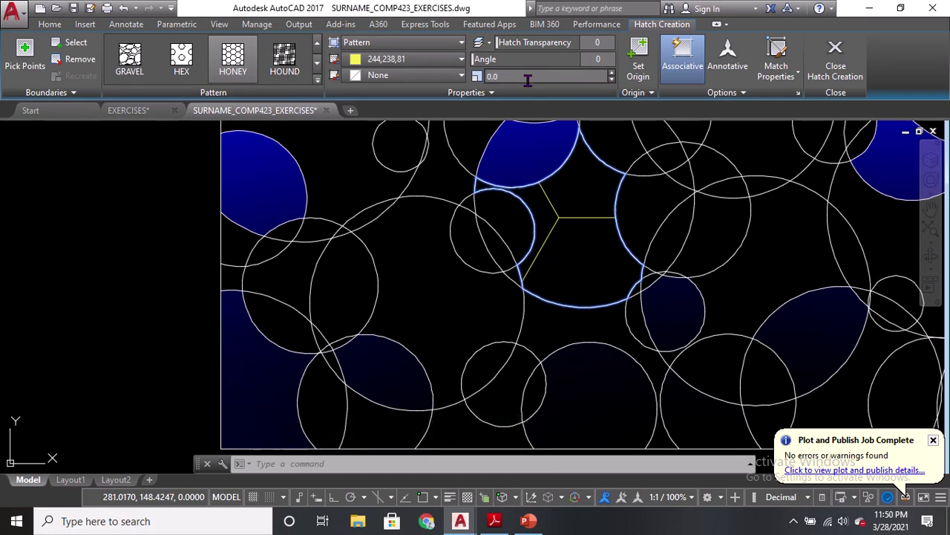
text(0.025)
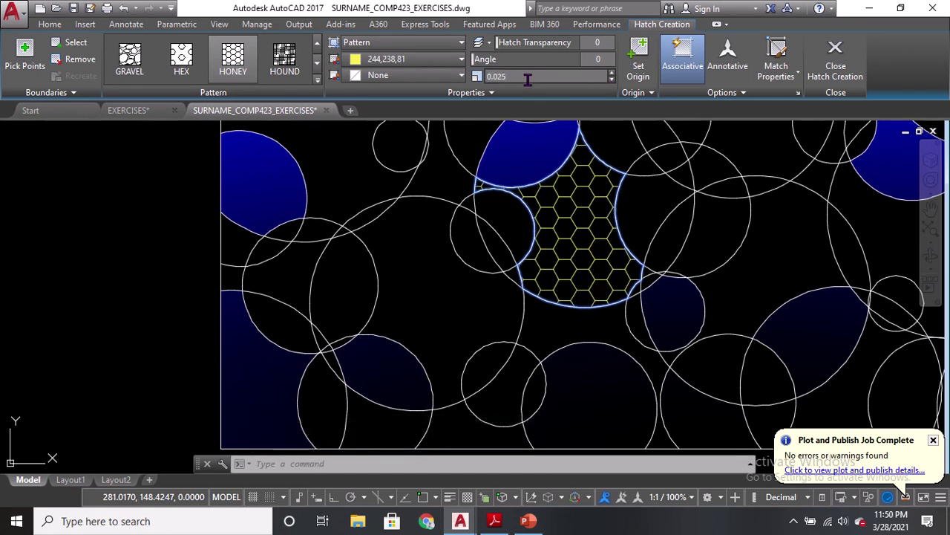
click(854, 74)
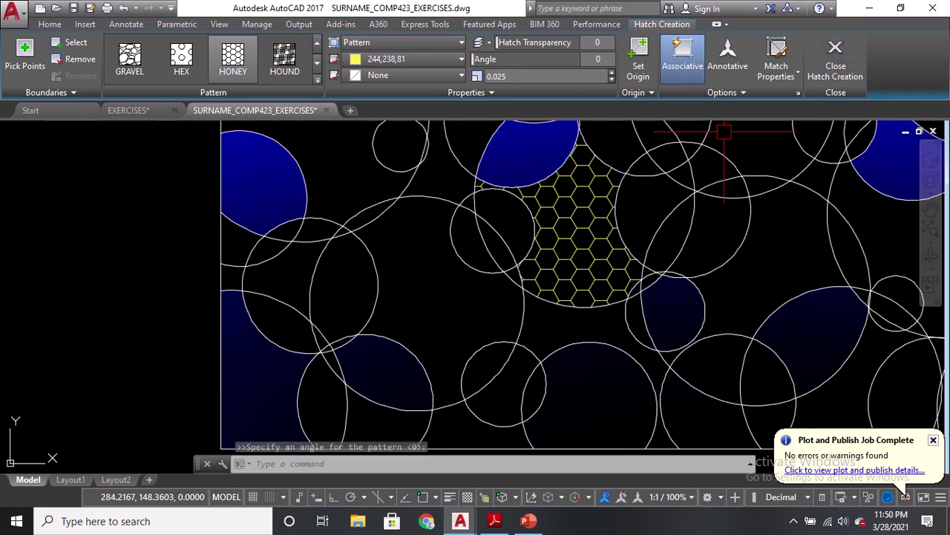
Step: Add the same yellow HONEY hatch to the large left circle, the small circle touching its lower right, the cell right of centre and the large right circle
text(H)
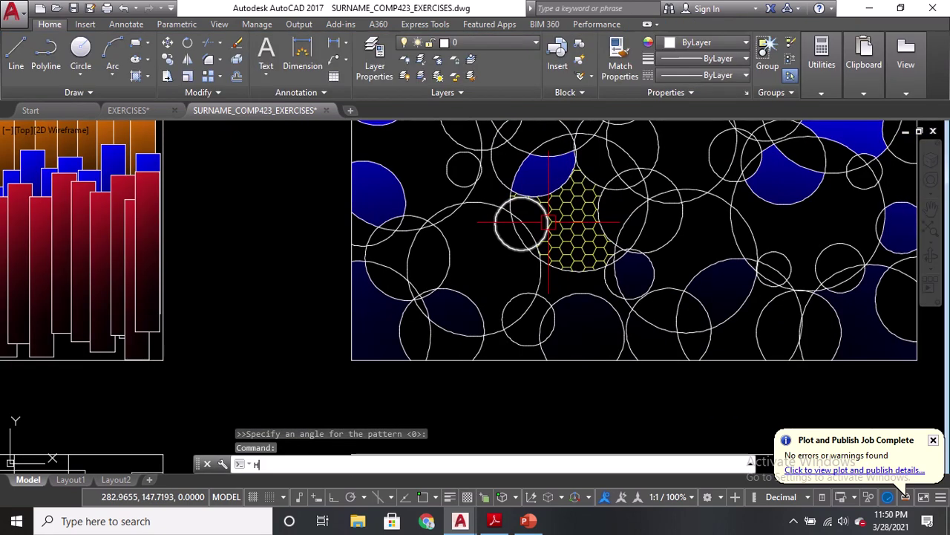
key(Return)
click(492, 281)
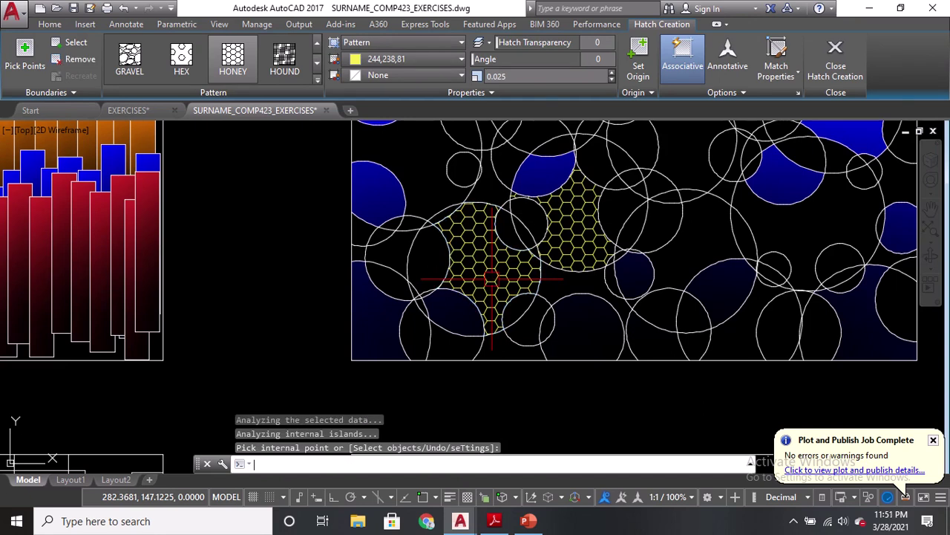
click(524, 321)
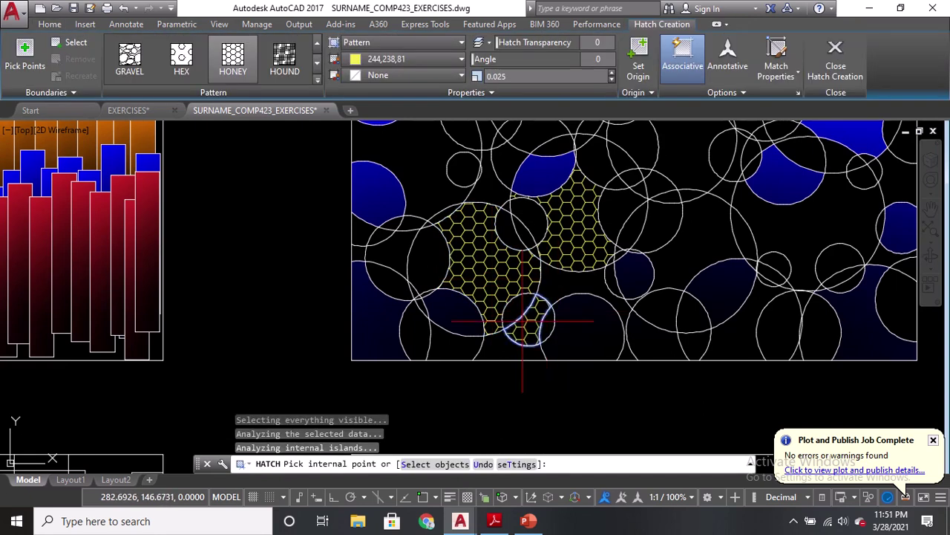
middle_drag(524, 321, 392, 385)
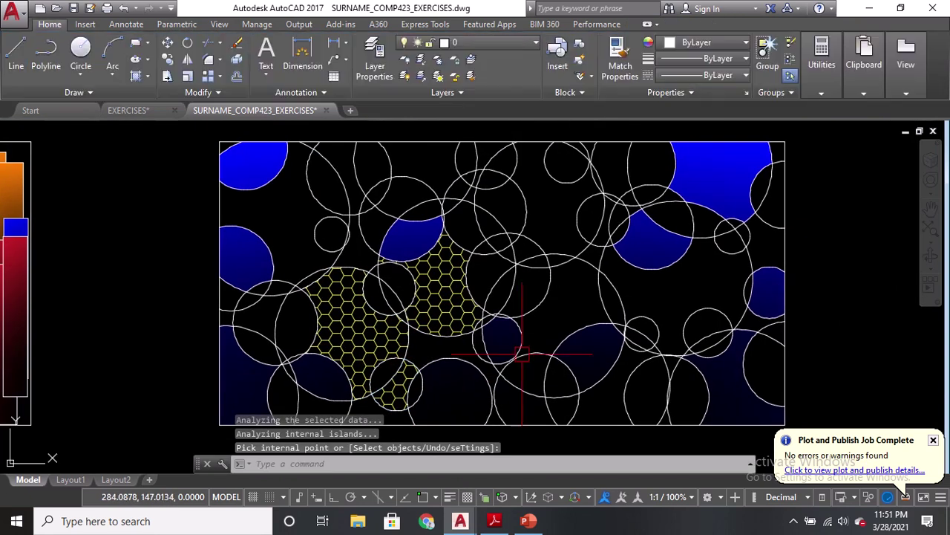
click(570, 300)
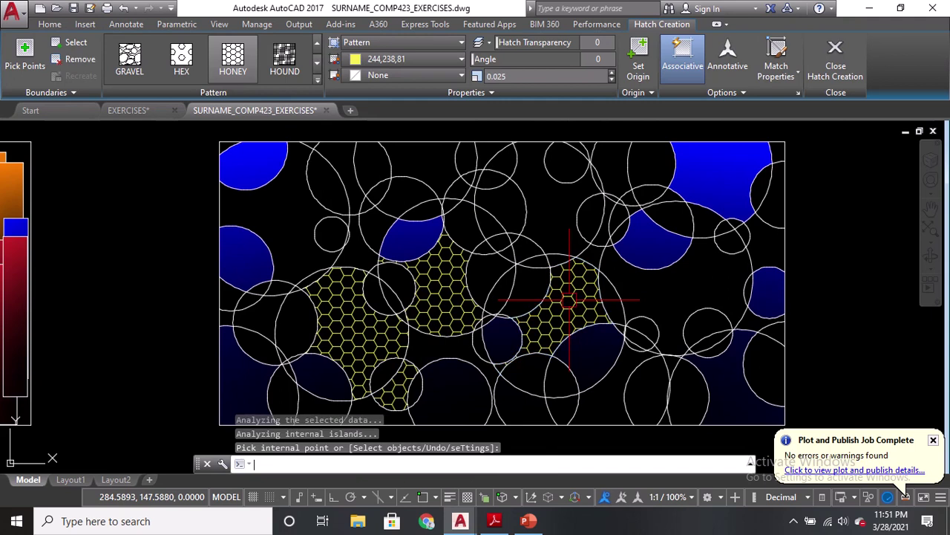
click(702, 280)
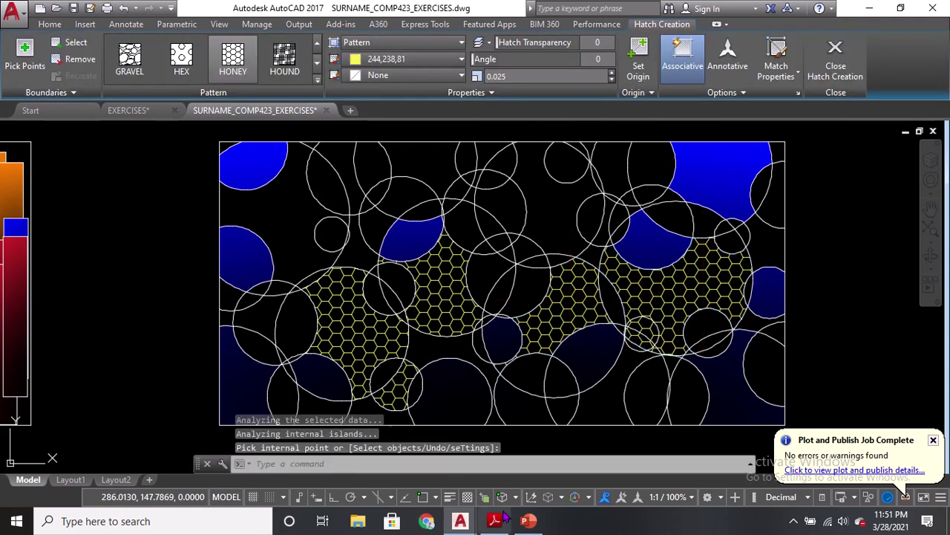
Step: Check the circle exercise in the reference PDF, return to the AutoCAD drawing and save it
click(497, 518)
scroll(643, 261, down, 1)
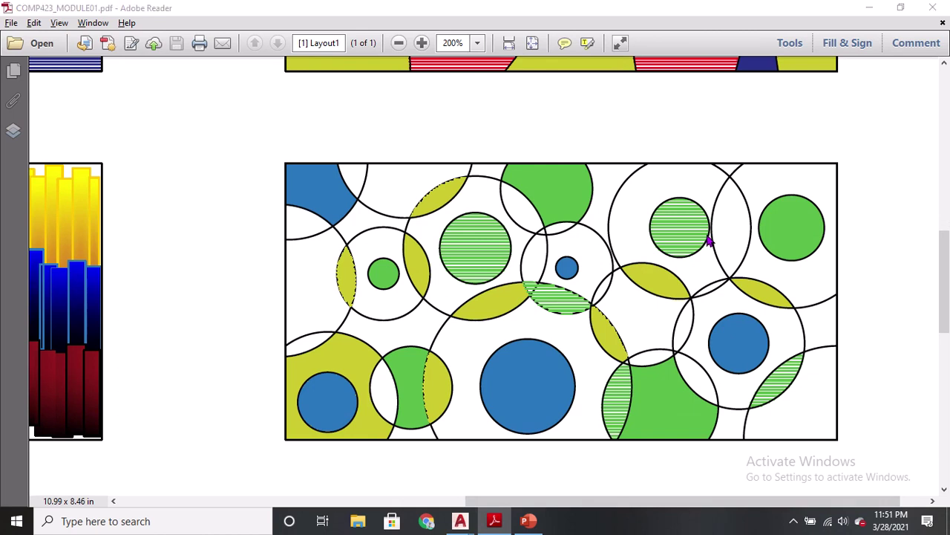
key(alt+Tab)
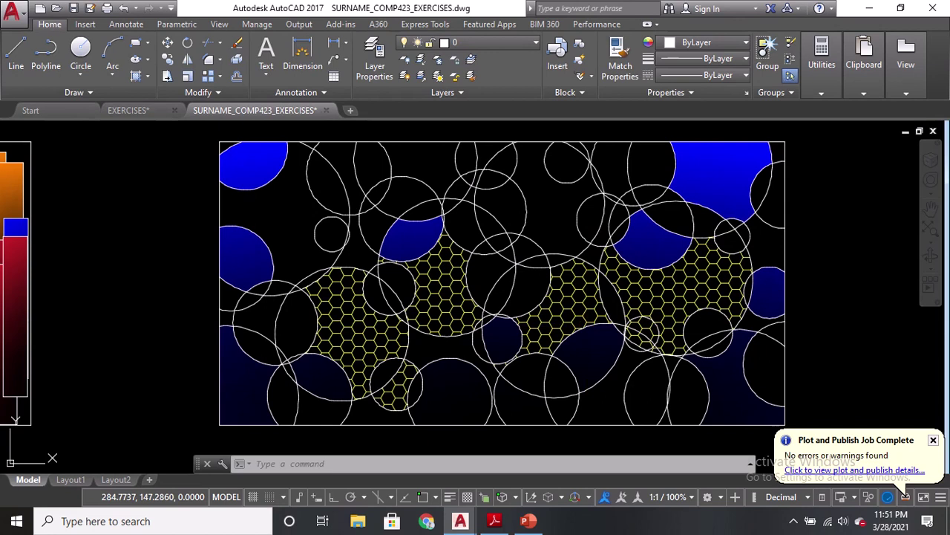
key(ctrl+s)
Step: Examine the intersecting-curves exercise below the circles in the reference PDF and return to the AutoCAD drawing
middle_drag(572, 382, 572, 33)
scroll(509, 182, down, 1)
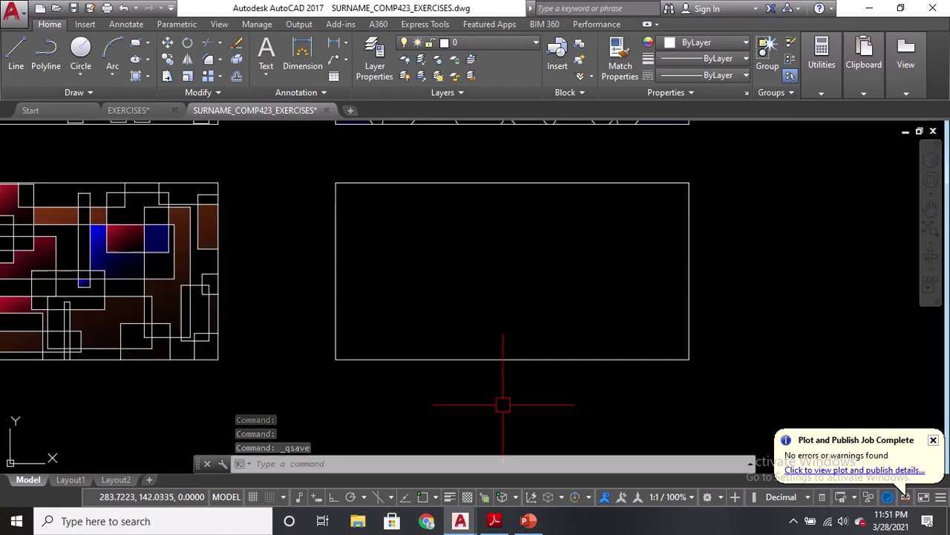
key(alt+Tab)
scroll(519, 340, down, 3)
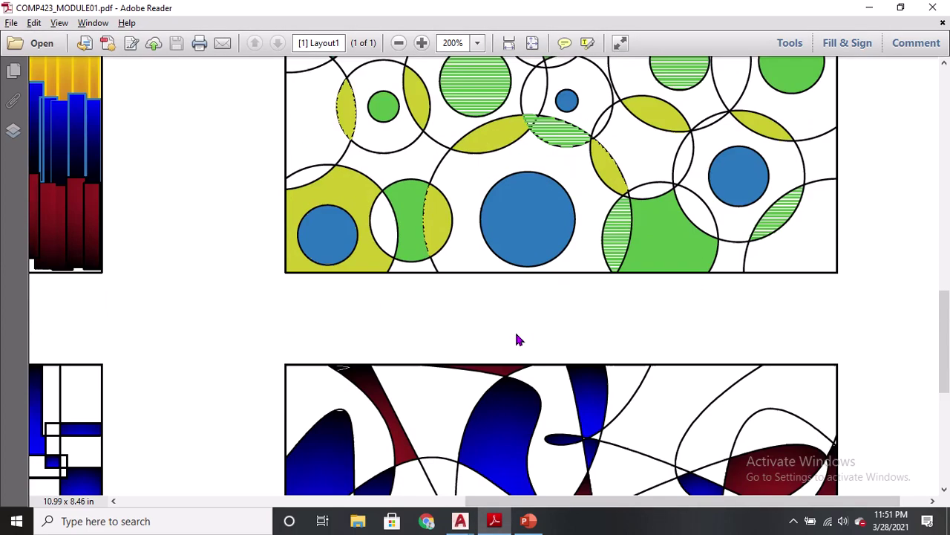
scroll(519, 339, down, 4)
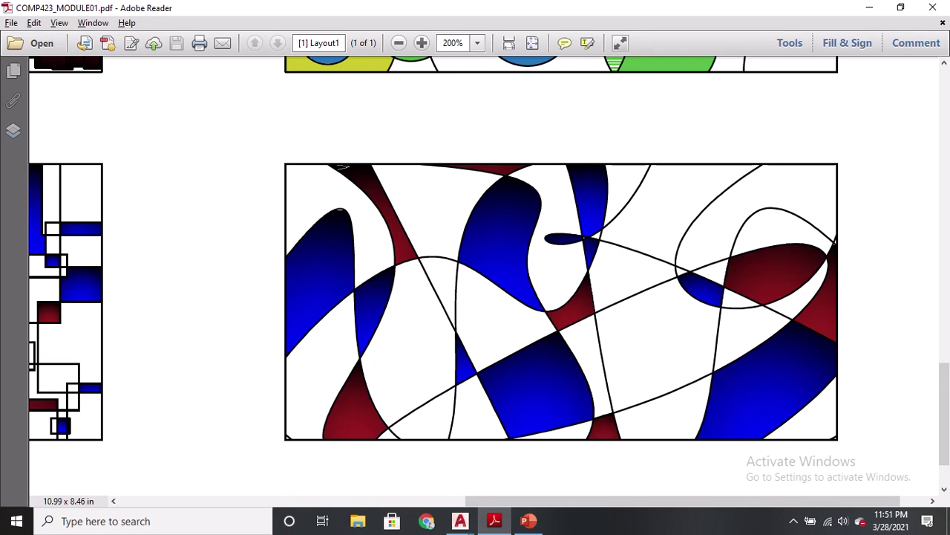
mouse_move(548, 6)
key(alt+Tab)
Step: Draw a six-point wavy spline across the empty rectangle, with two troughs below its lower edge and two peaks above its upper edge
text(SPL)
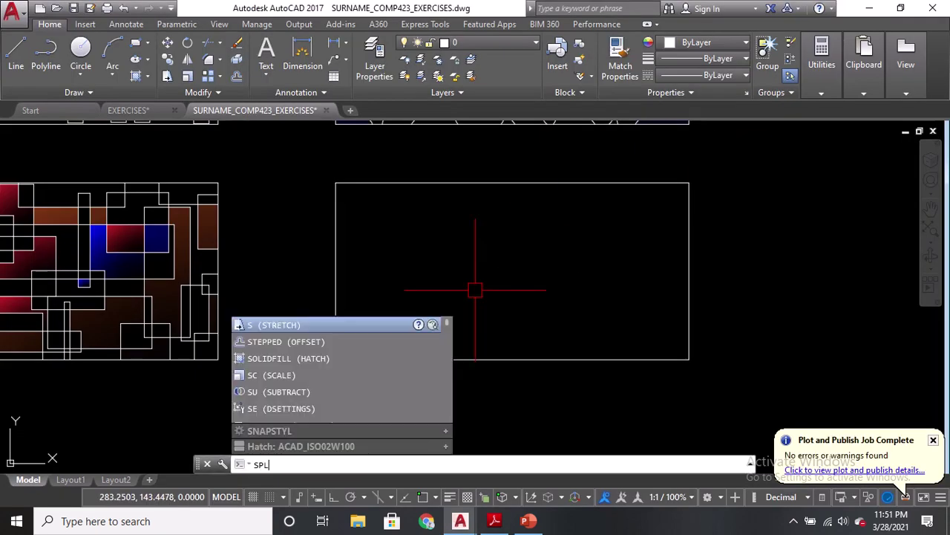
key(Return)
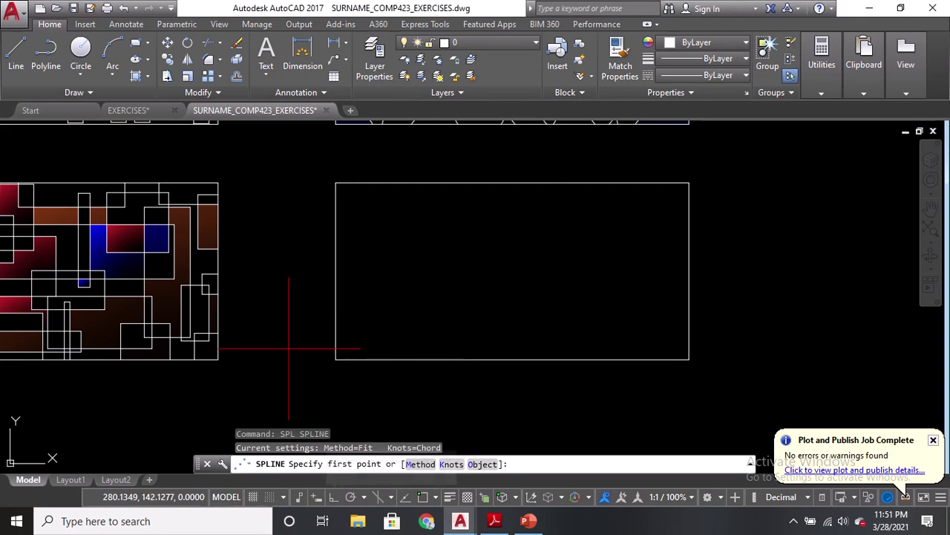
click(300, 216)
click(387, 386)
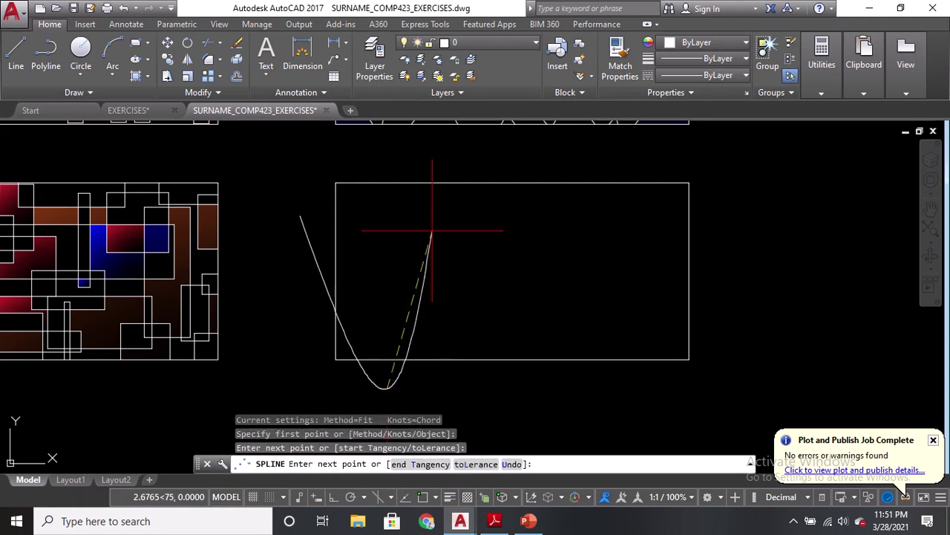
click(477, 160)
click(545, 404)
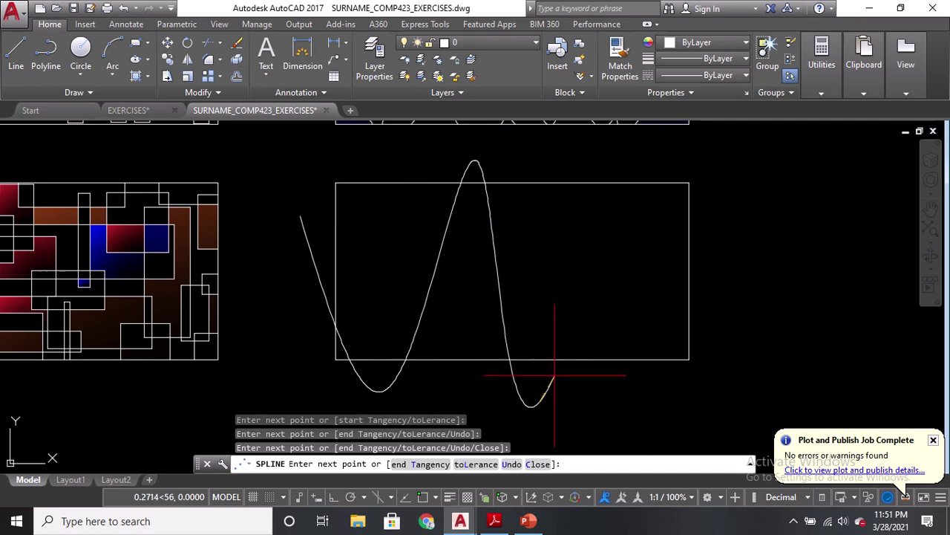
click(636, 149)
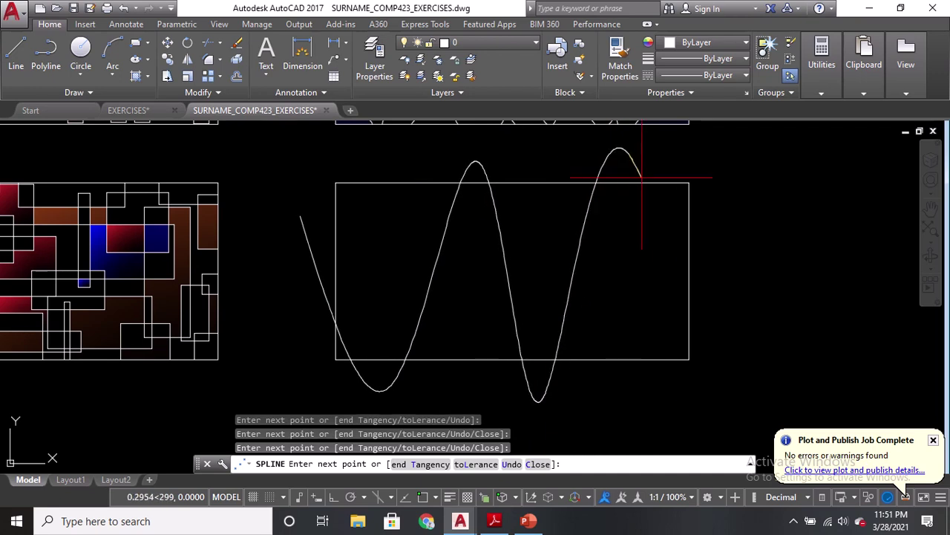
click(709, 400)
key(Return)
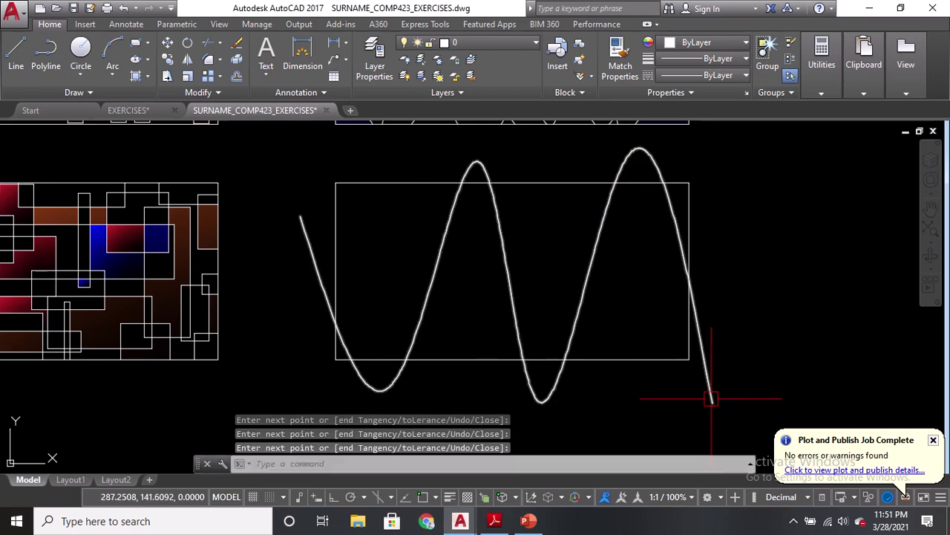
Step: Draw a three-point spline opening to the left across the rectangle's left edge, with its tip inside the rectangle
text(SPL)
key(Return)
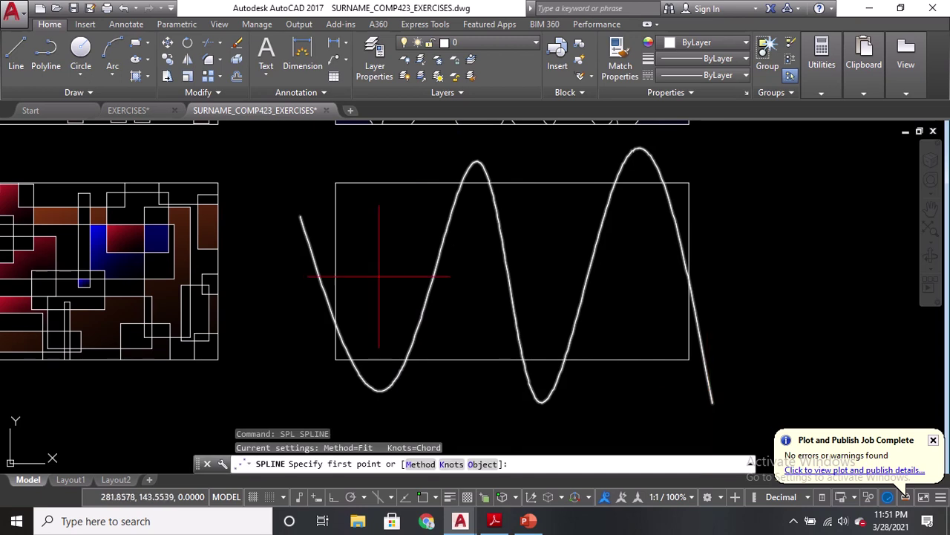
click(309, 202)
click(477, 289)
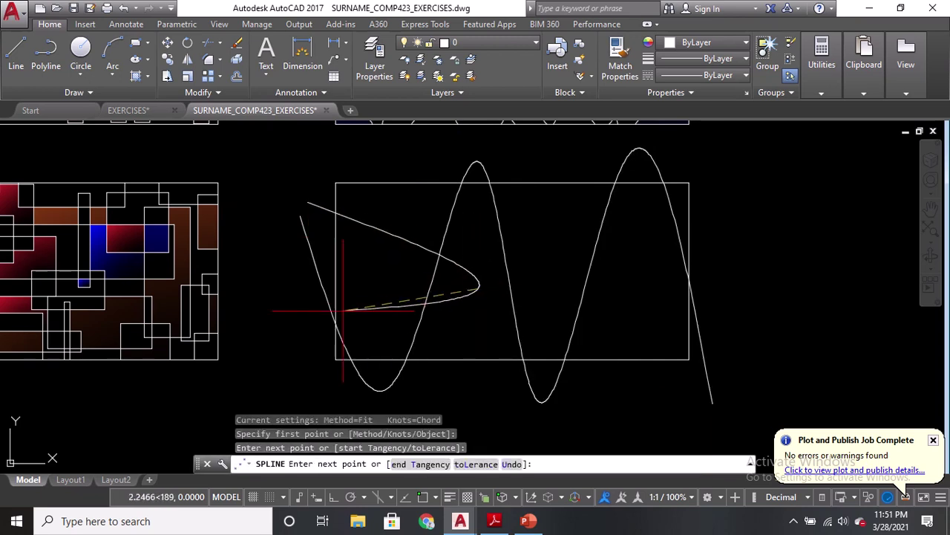
click(260, 347)
key(Return)
Step: Draw a nine-point looping spline starting and ending above the rectangle's upper edge, swinging past its right edge, below its lower edge and back over the upper left
text(SPL)
key(Return)
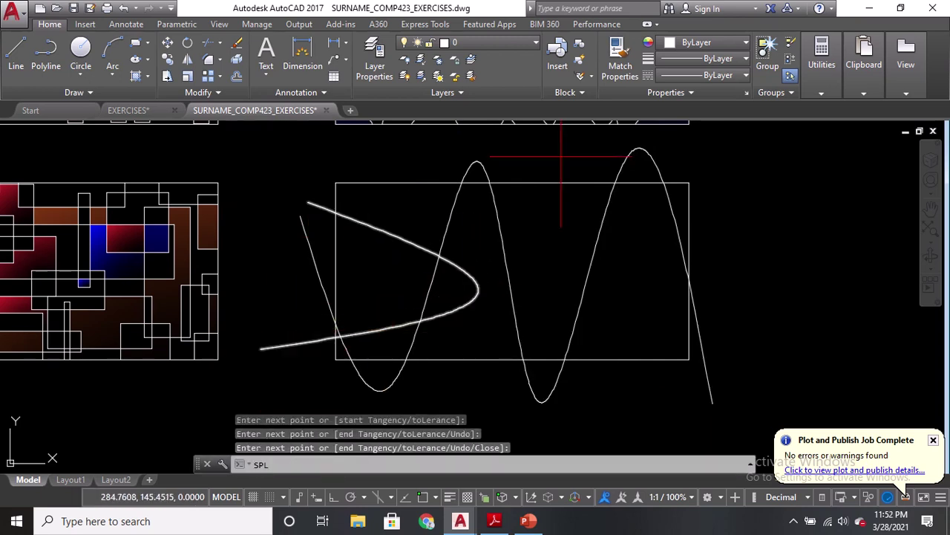
click(541, 166)
click(591, 297)
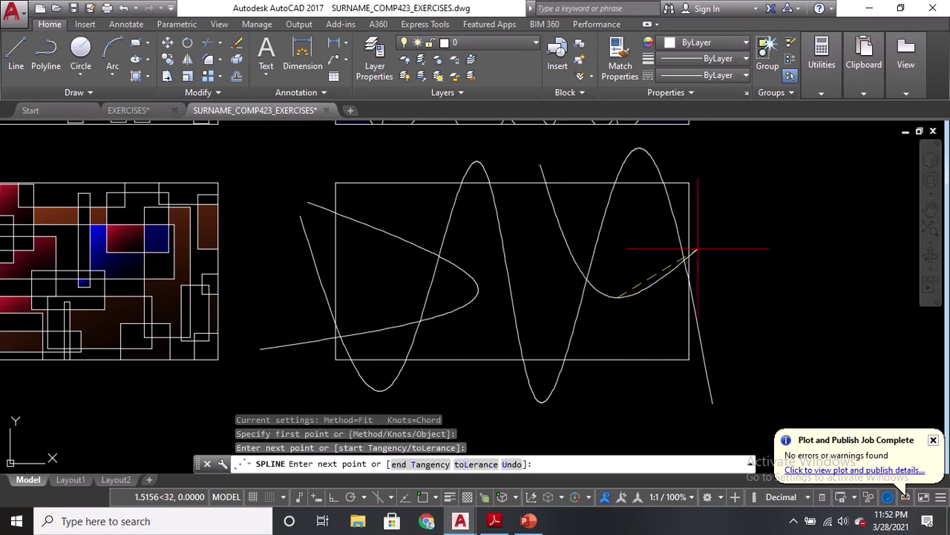
click(743, 245)
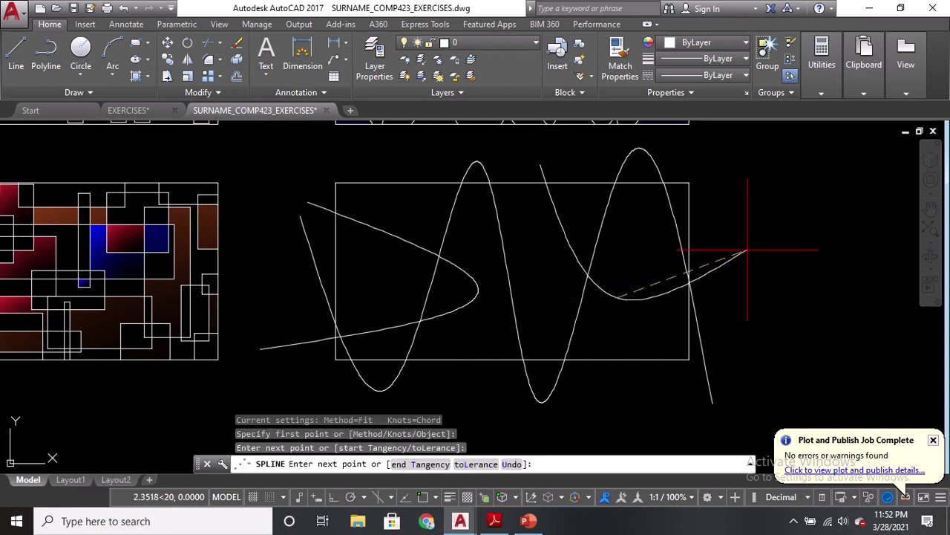
click(613, 400)
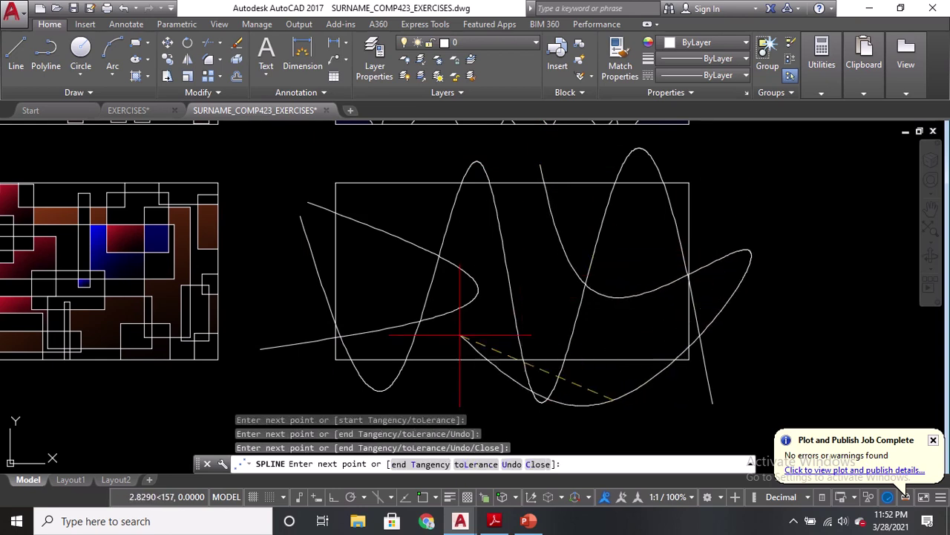
click(537, 300)
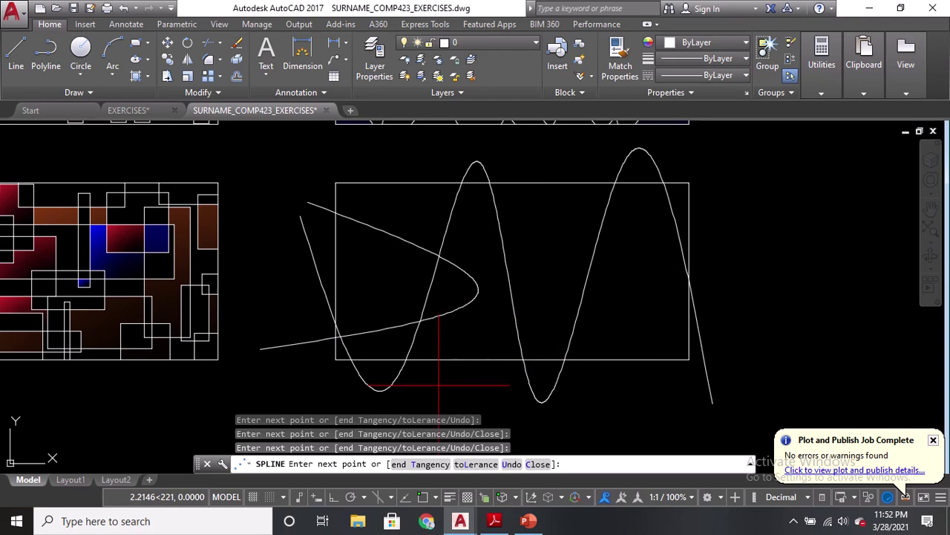
click(436, 386)
click(382, 157)
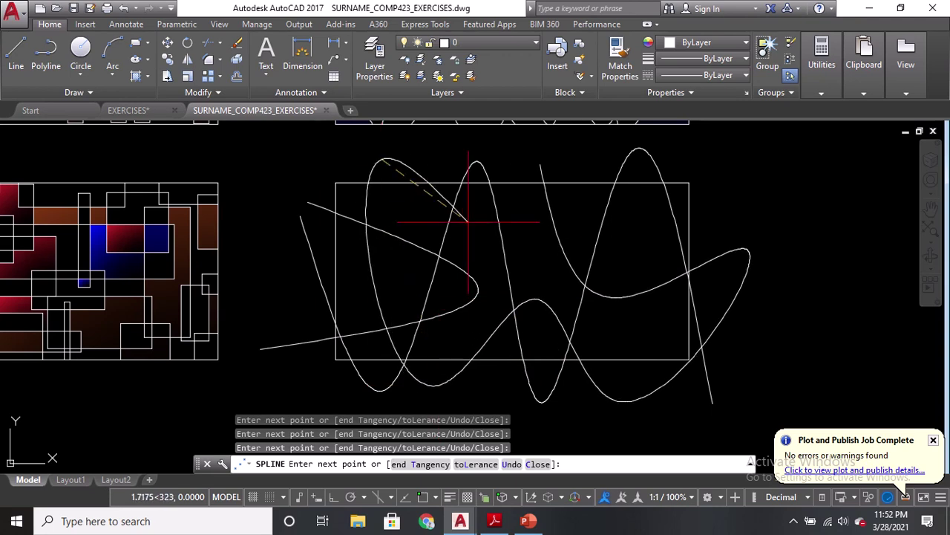
click(544, 264)
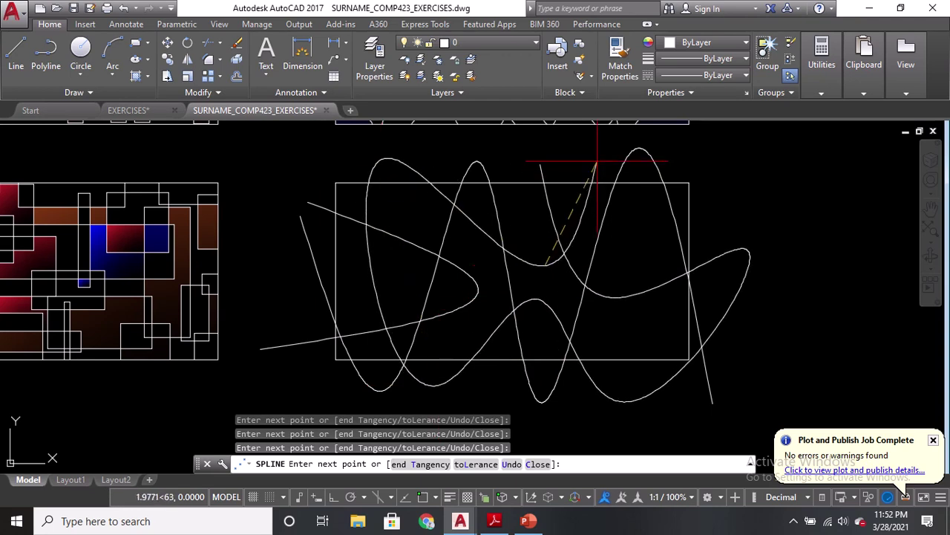
click(597, 160)
key(Return)
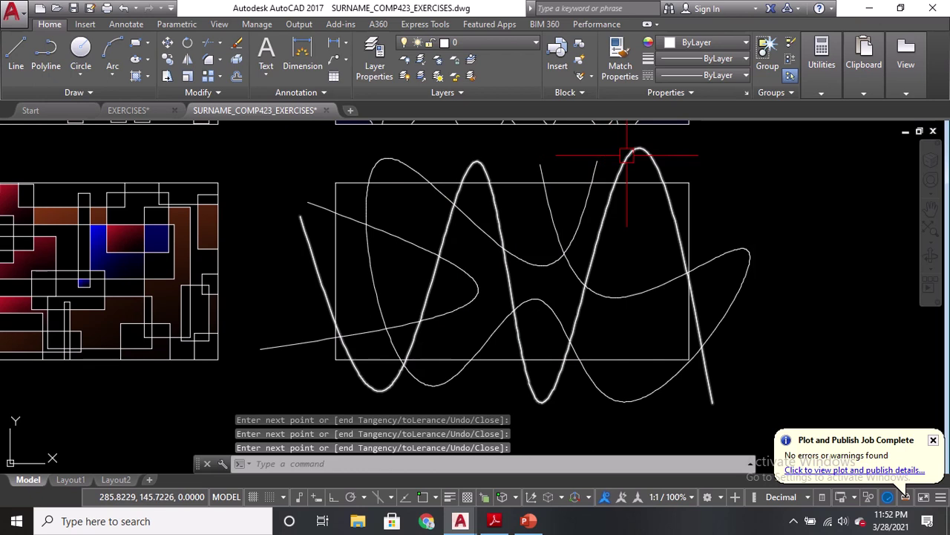
Step: Reshape the wavy spline by moving its first peak and both troughs inside the rectangle and its second peak toward the upper-right corner
click(287, 461)
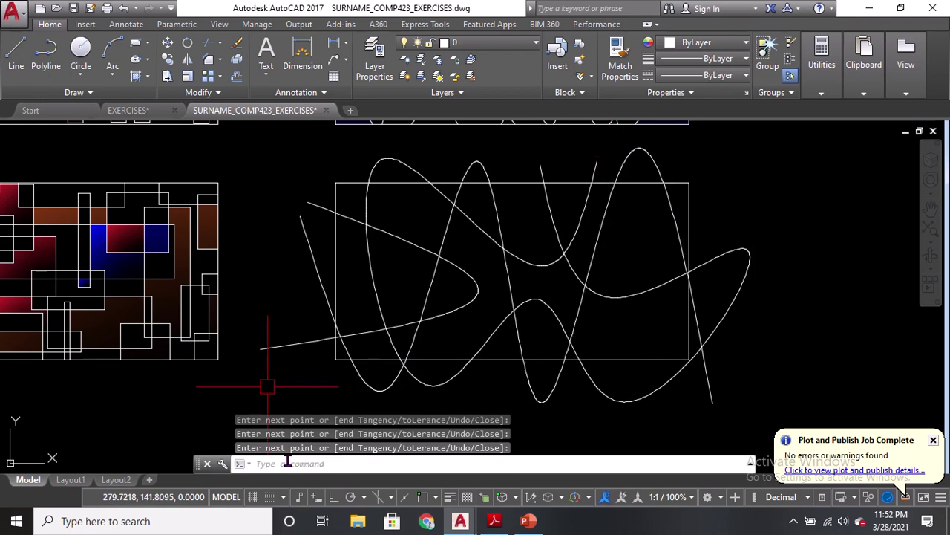
click(628, 158)
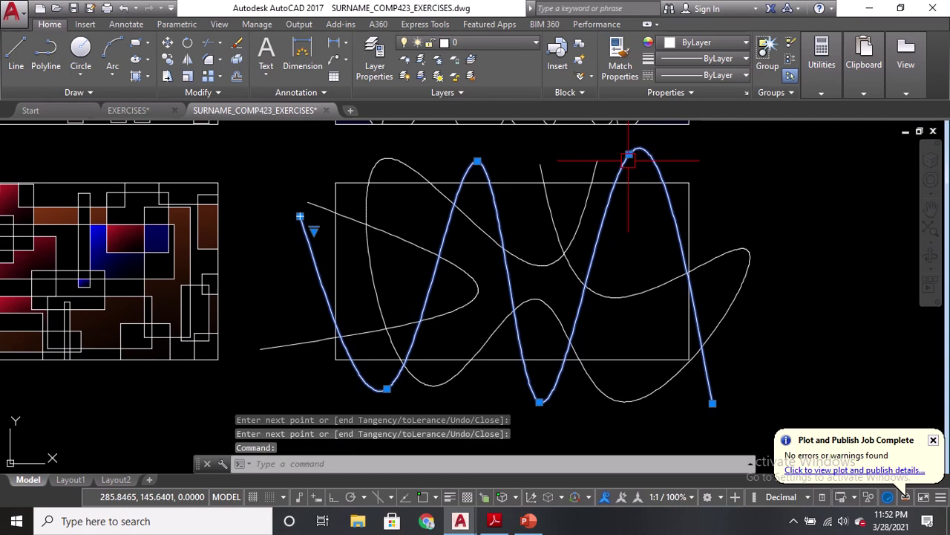
click(477, 161)
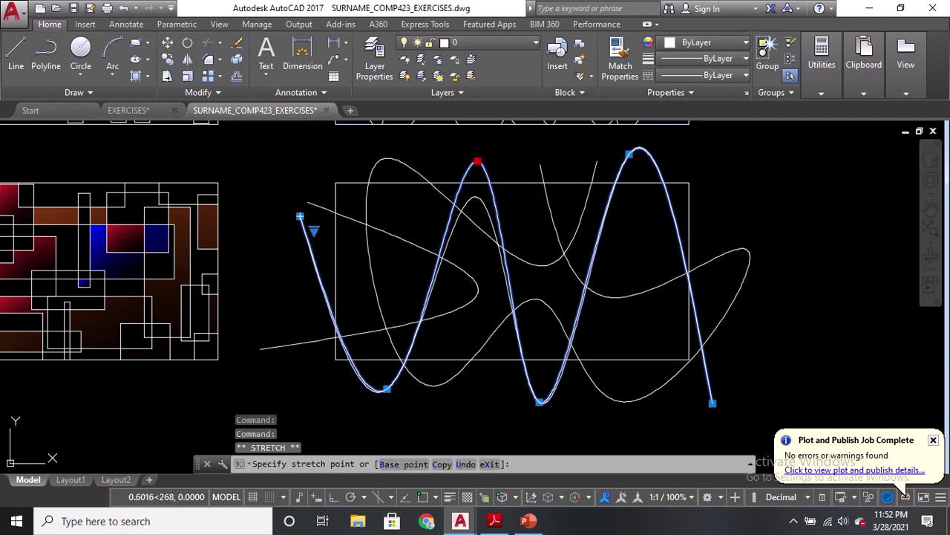
click(475, 197)
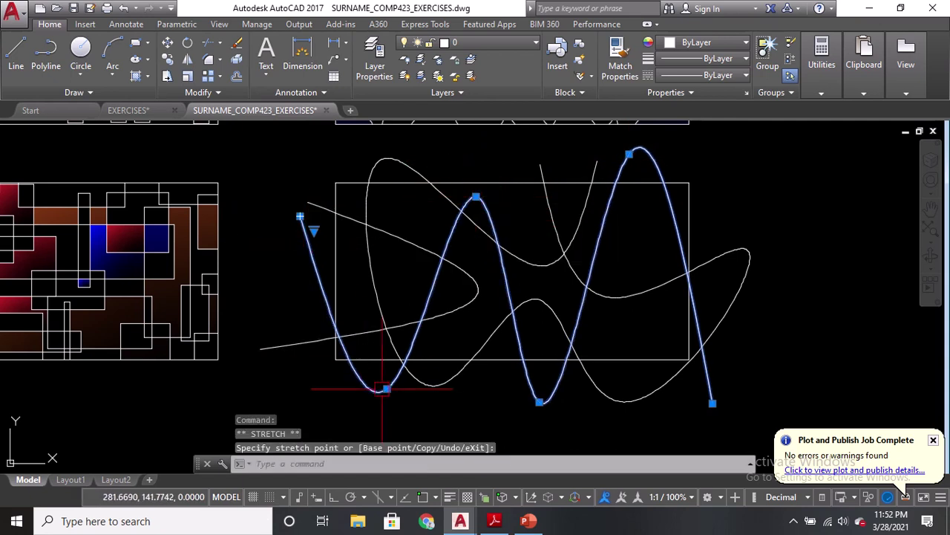
click(364, 316)
click(631, 154)
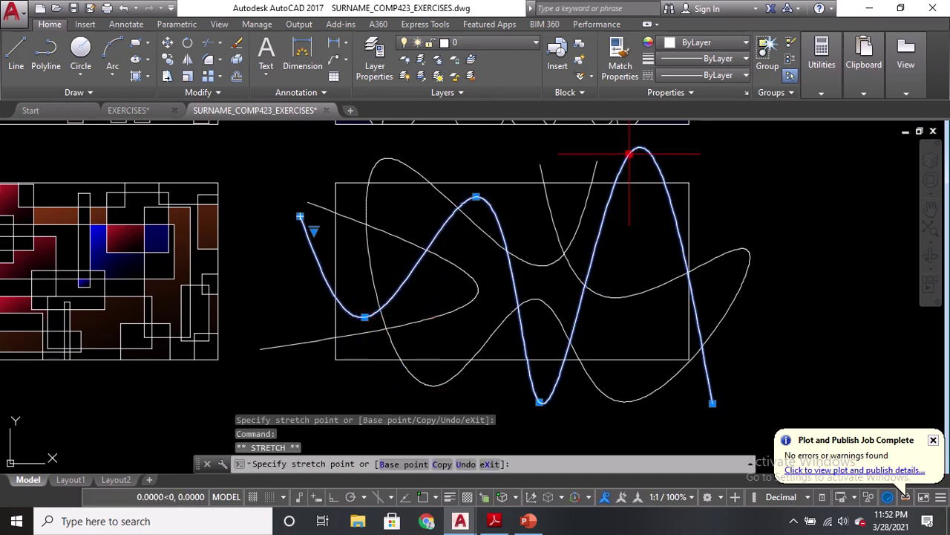
click(683, 158)
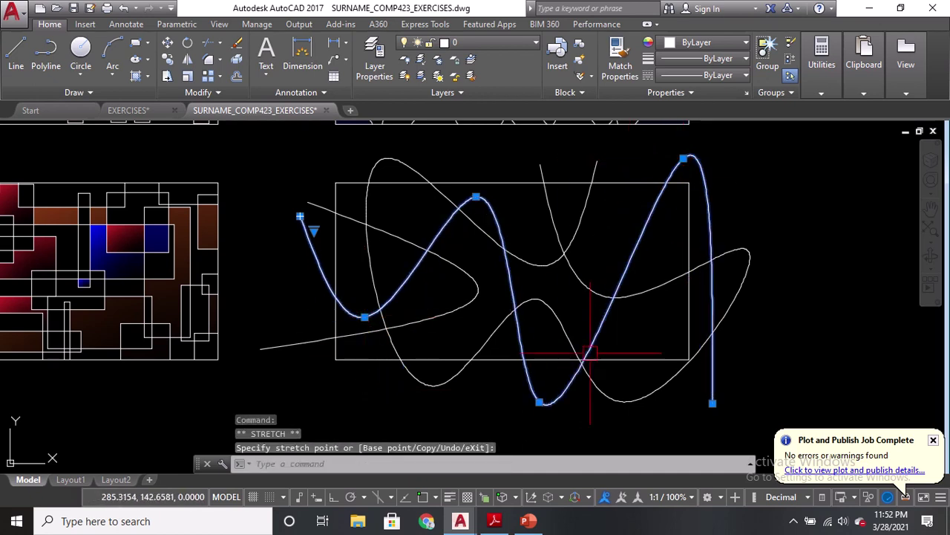
click(548, 339)
click(547, 339)
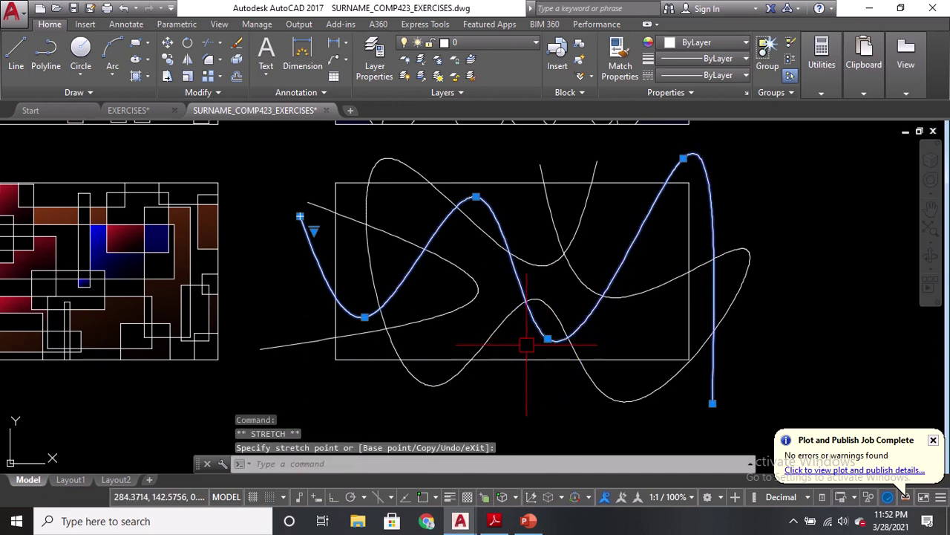
Step: Pull the looping spline's left trough and right bend inside the rectangle, and shift the wavy spline's second trough to the left
click(430, 385)
click(438, 385)
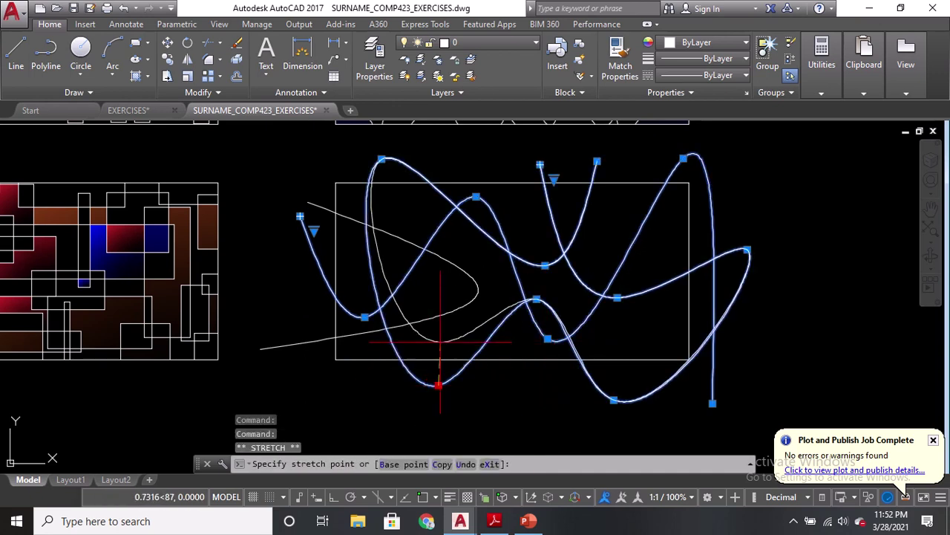
click(440, 342)
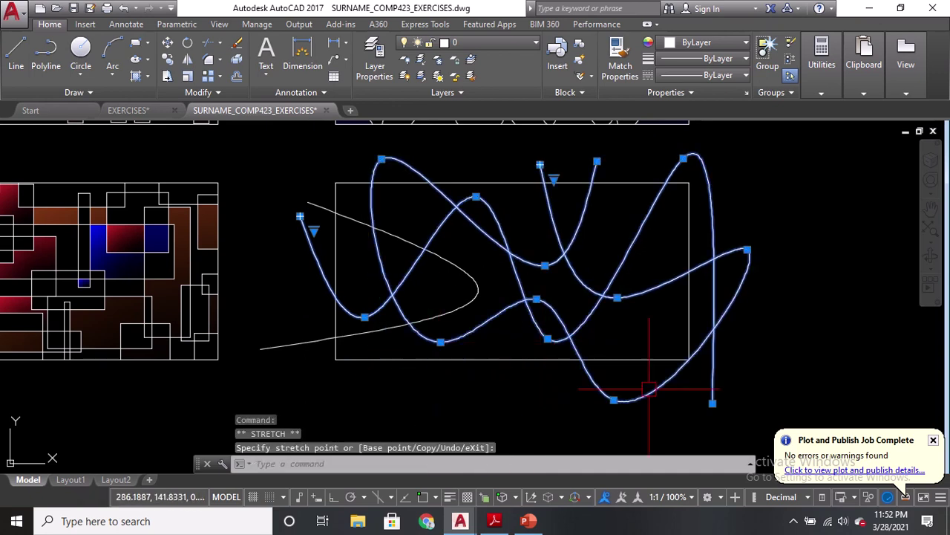
click(672, 252)
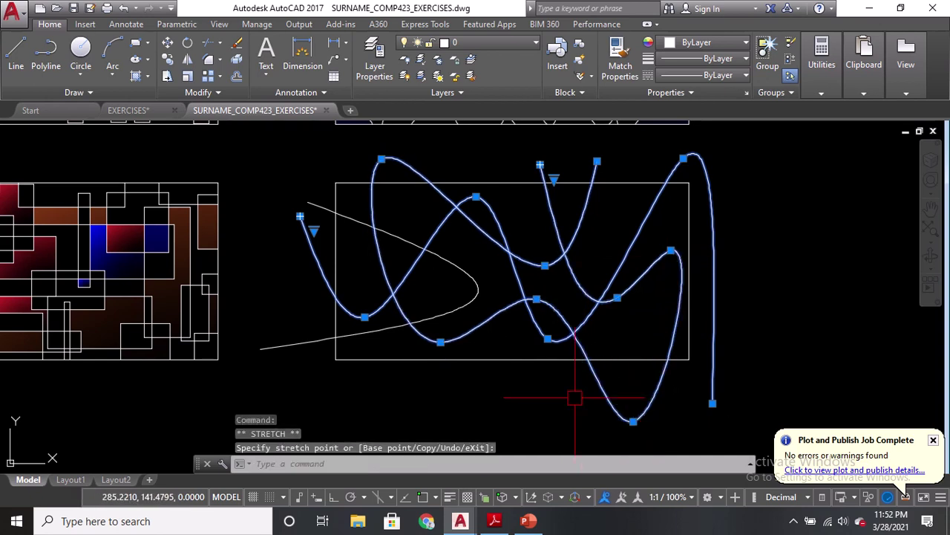
click(496, 343)
Step: Move the tip of the three-point spline and the start point of the looping spline further left
click(478, 289)
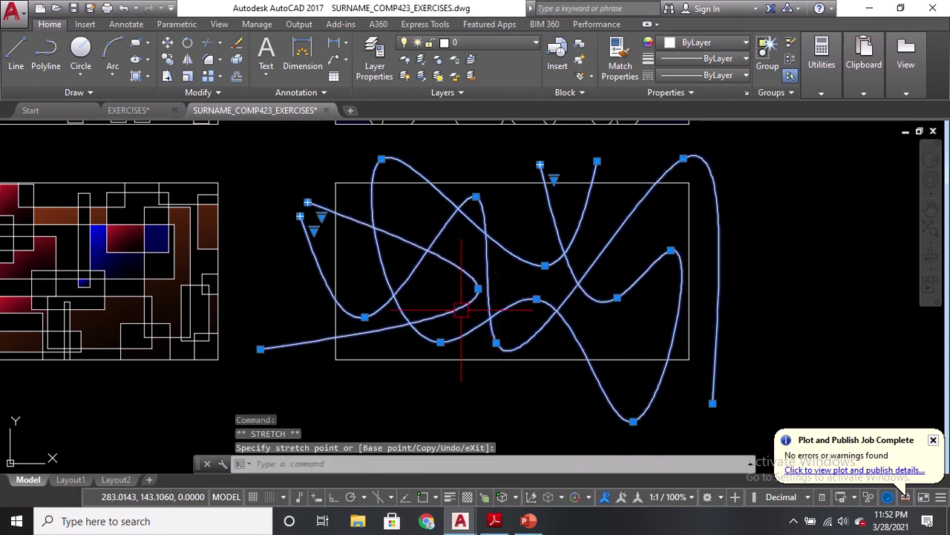
click(477, 288)
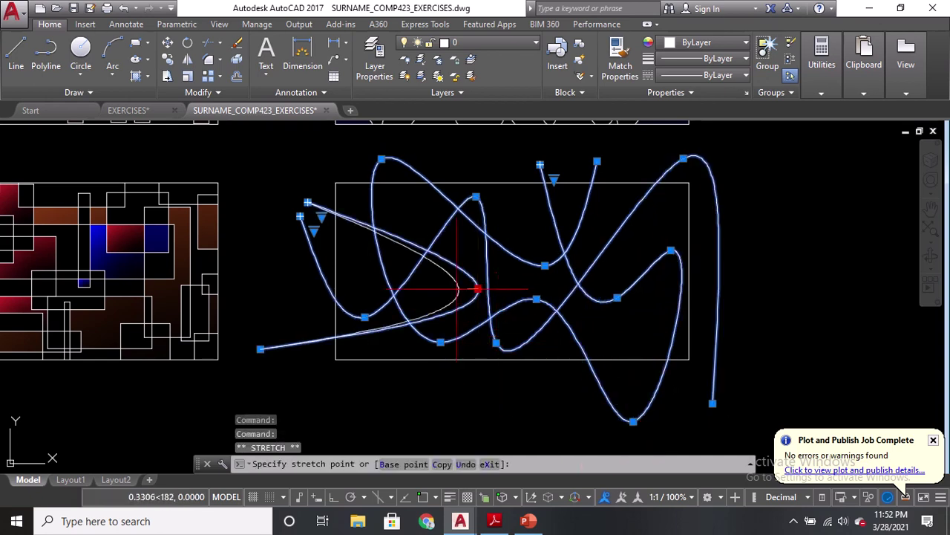
middle_drag(475, 199, 478, 216)
click(543, 180)
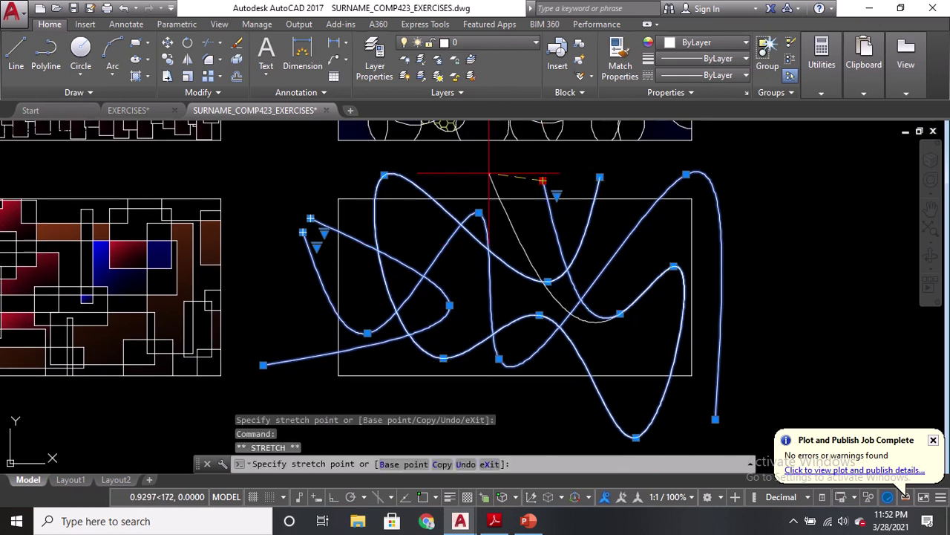
click(489, 173)
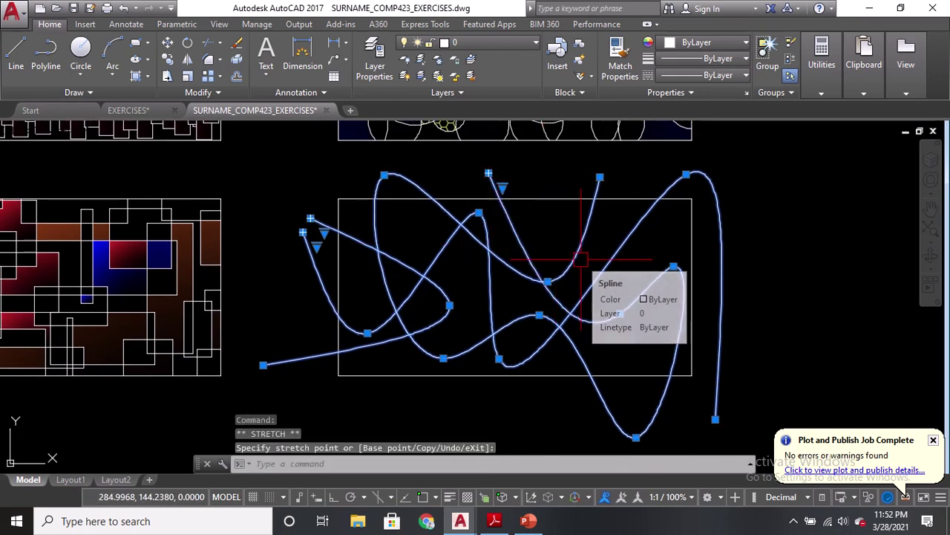
key(Escape)
Step: Trim all spline portions that extend outside the rectangle, using every object as a cutting edge
text(T)
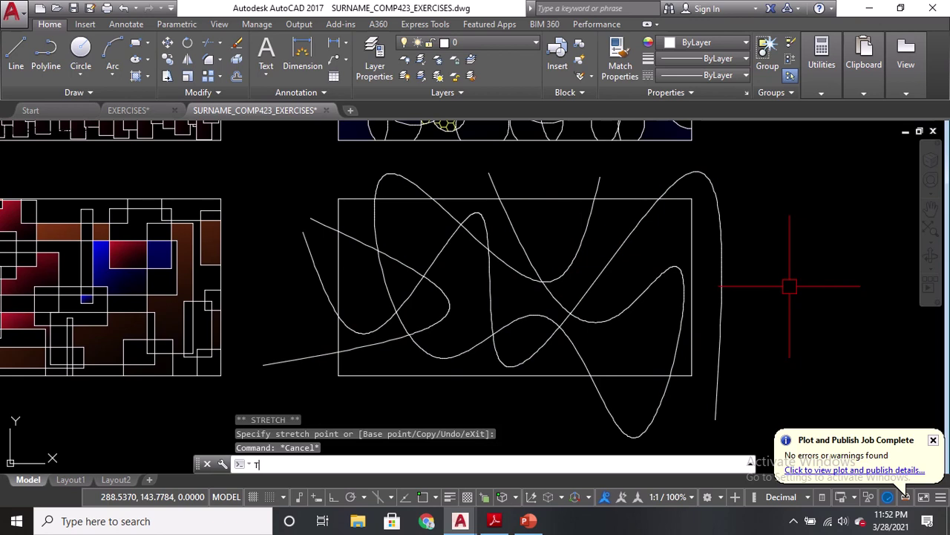
text(R)
key(Return)
key(Return)
click(720, 303)
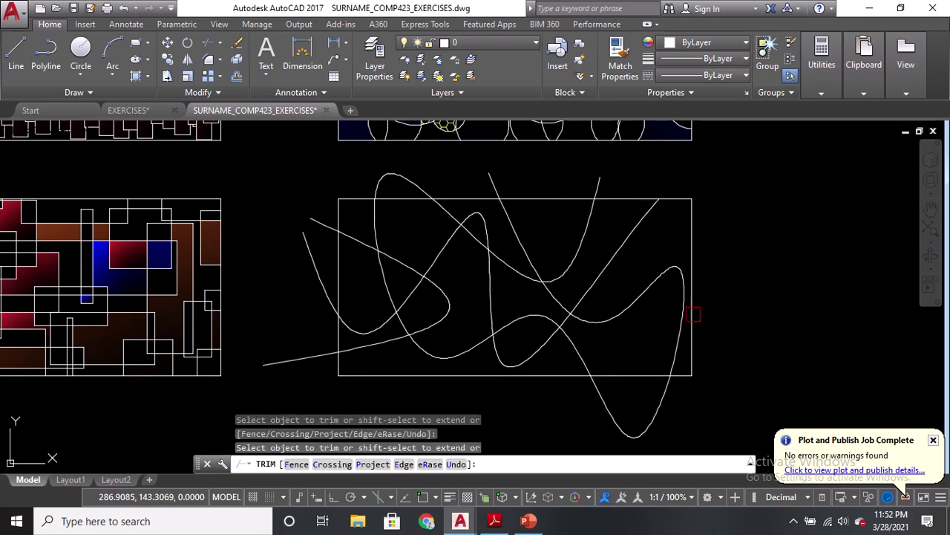
click(641, 426)
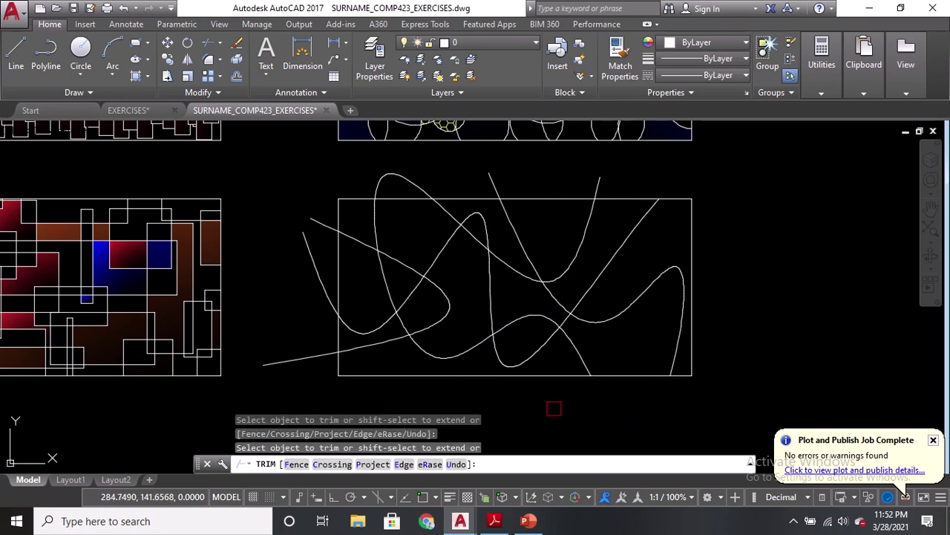
click(320, 311)
click(323, 191)
click(401, 173)
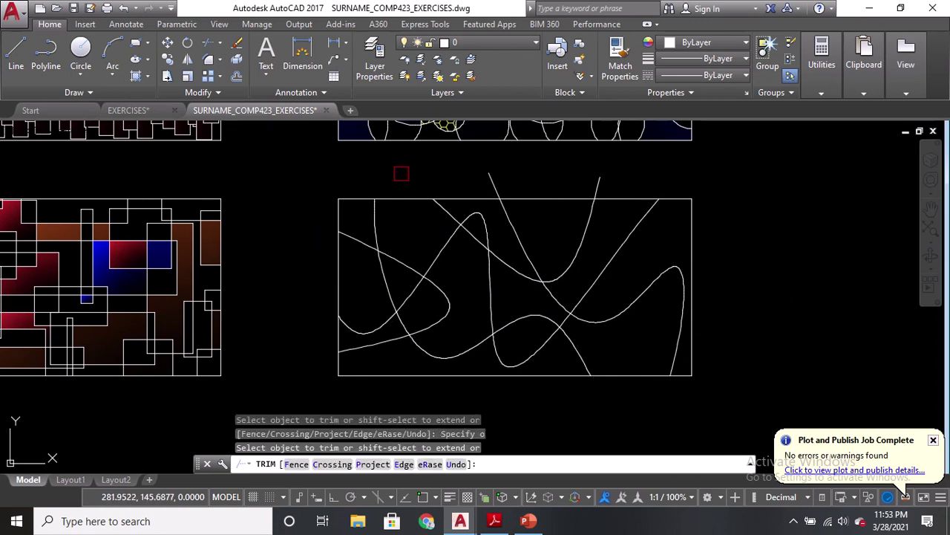
click(609, 184)
click(585, 177)
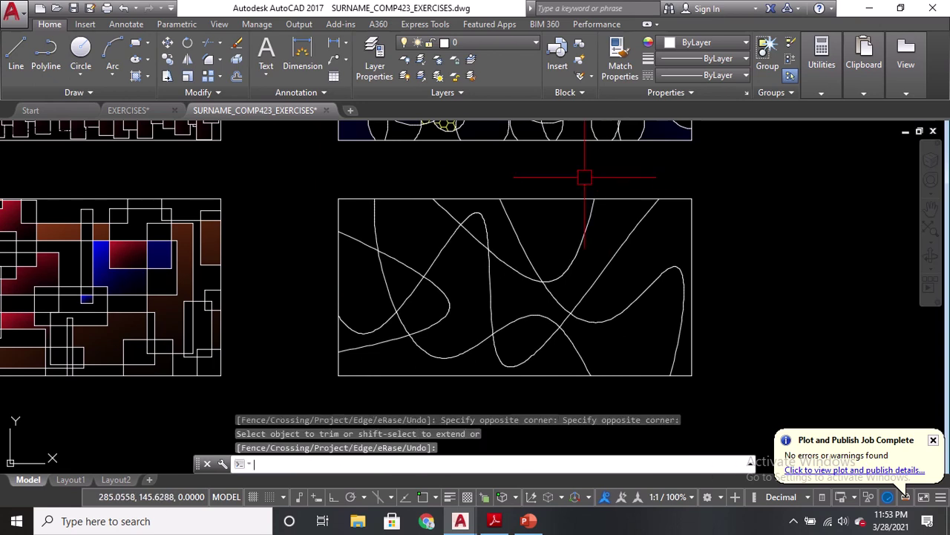
Step: Fill the central cell right of the three-point spline's tip with a blue and black GR_INVSPH gradient
key(Return)
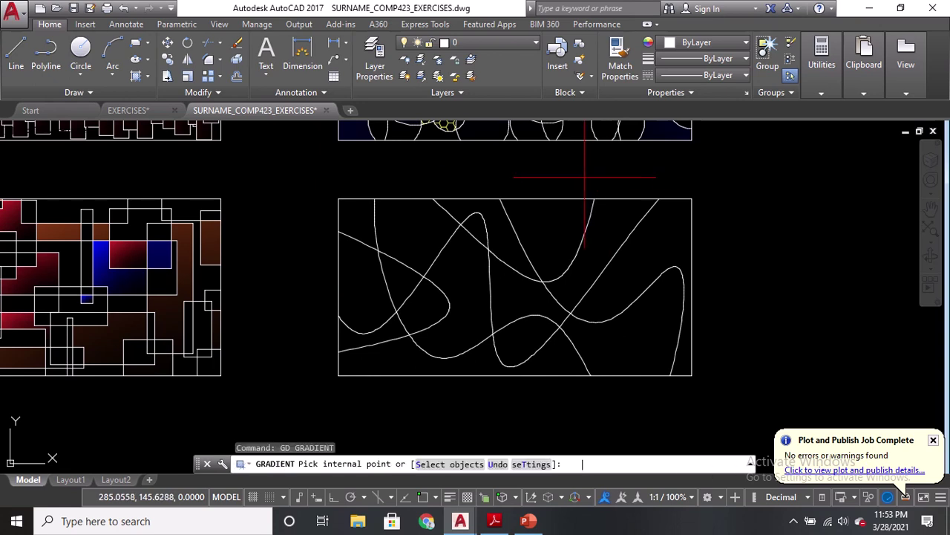
click(466, 285)
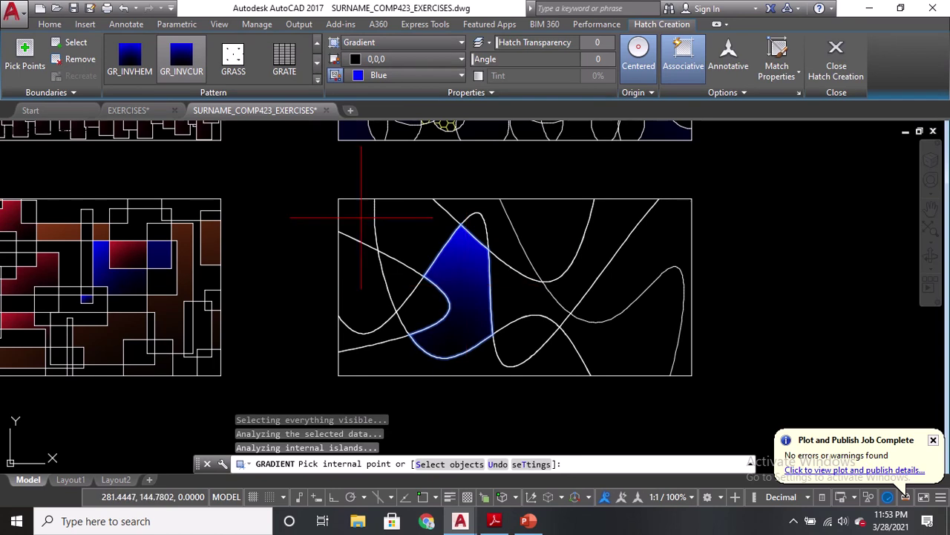
click(317, 80)
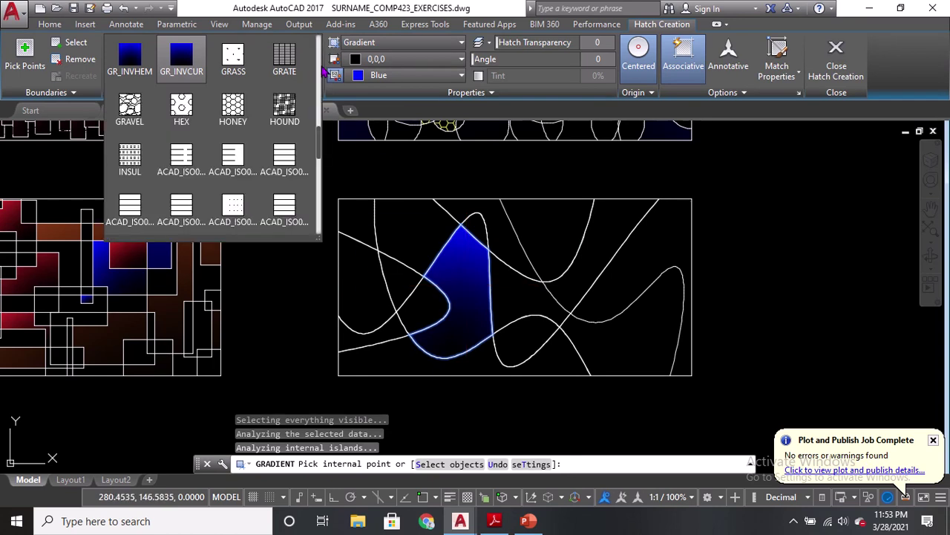
scroll(314, 107, up, 1)
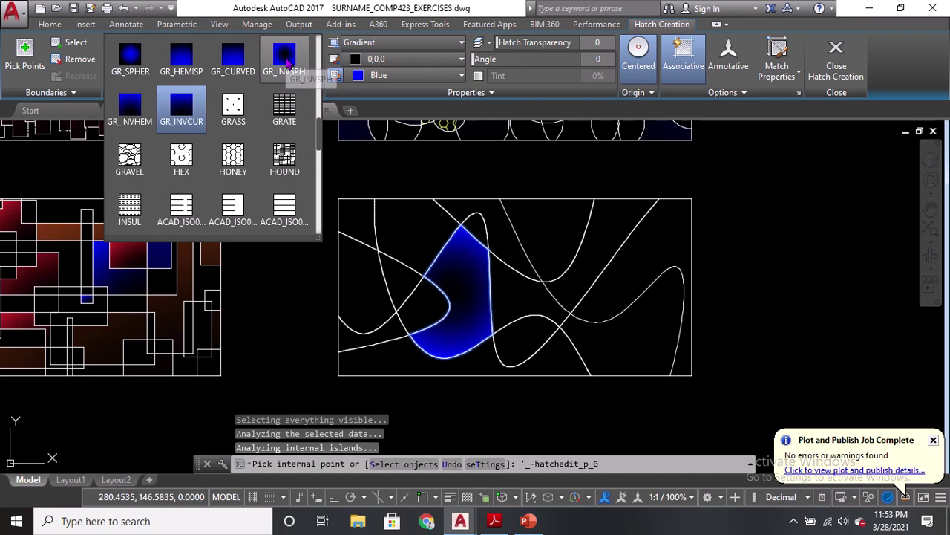
click(286, 64)
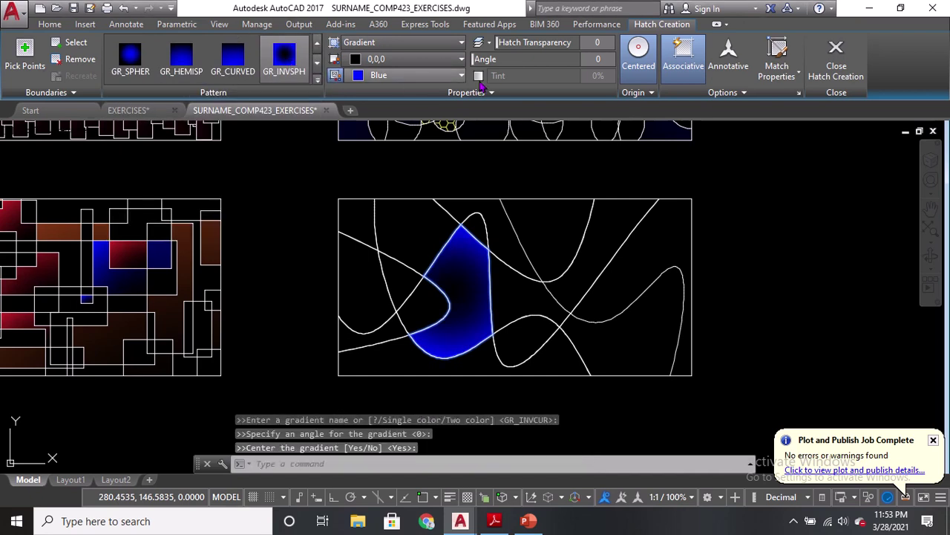
click(853, 78)
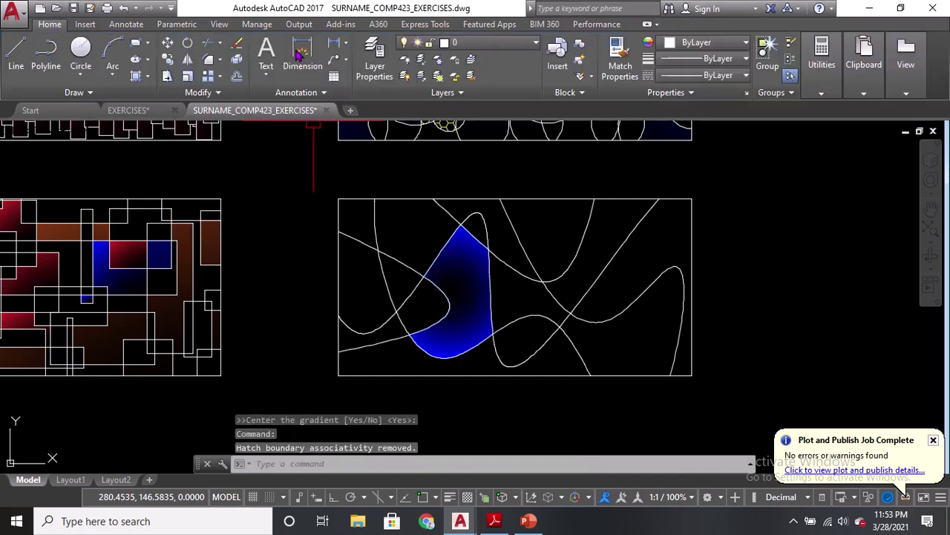
Step: Fill the slanted strip at the rectangle's upper right and the large lower-right cell with separate blue and black GR_INVSPH gradients
middle_drag(492, 215, 460, 233)
text(gd)
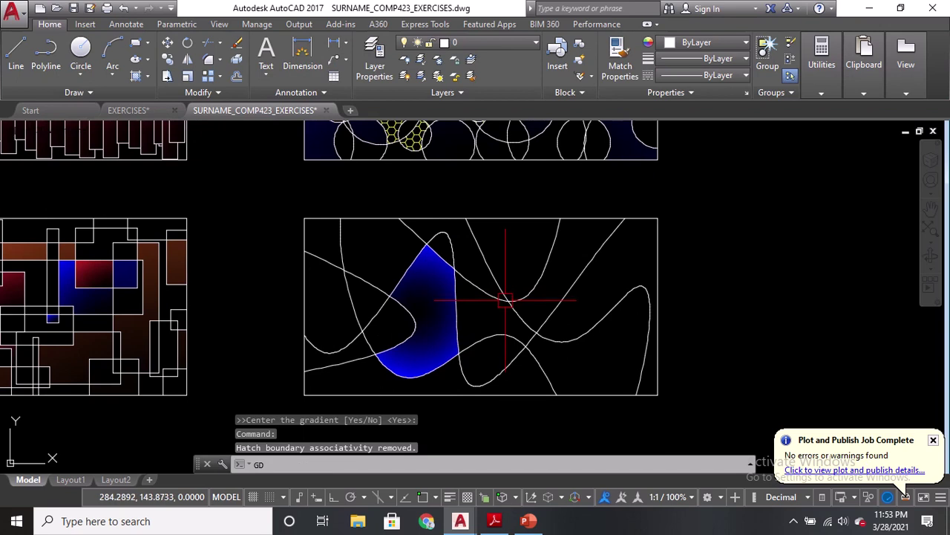
key(Return)
click(549, 291)
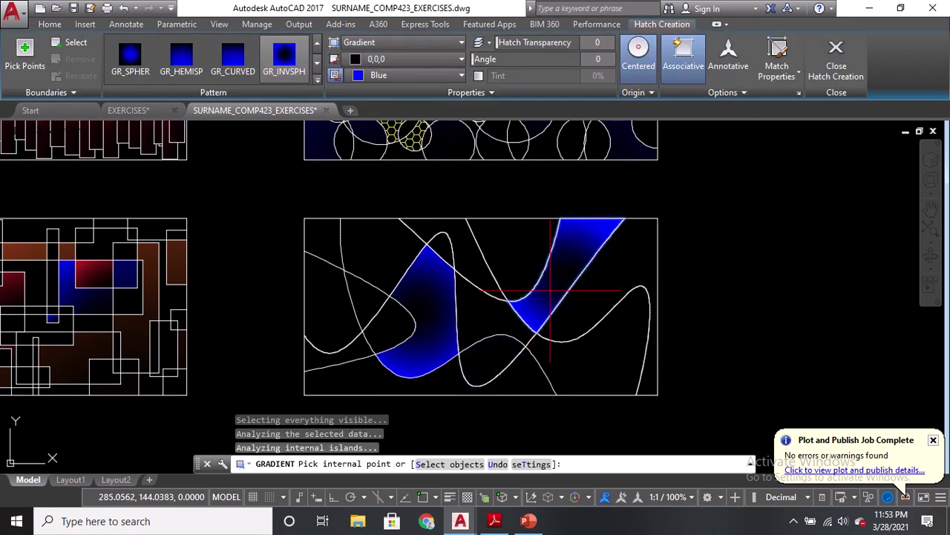
key(Return)
key(Return)
click(583, 363)
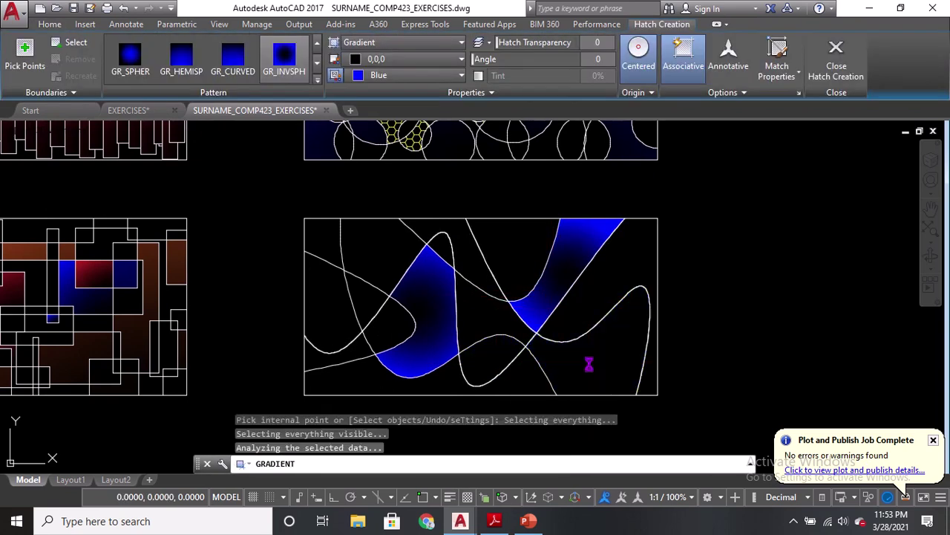
key(Return)
Step: Fill the cell along the rectangle's left edge, between the splines, with the same blue and black GR_INVSPH gradient
text(gd)
key(Return)
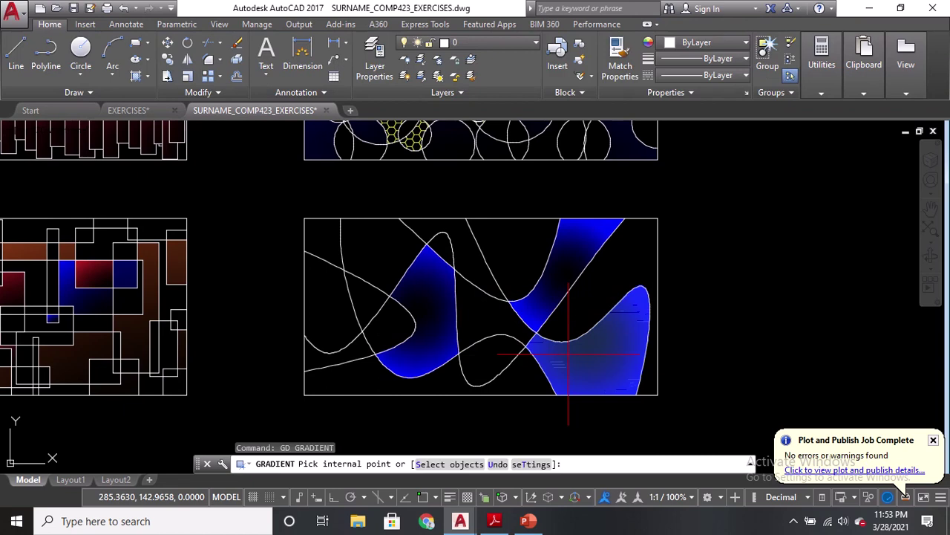
click(329, 293)
key(Return)
Step: Examine the filled spline rectangle and compare it with the other five hatched exercises
scroll(416, 297, down, 4)
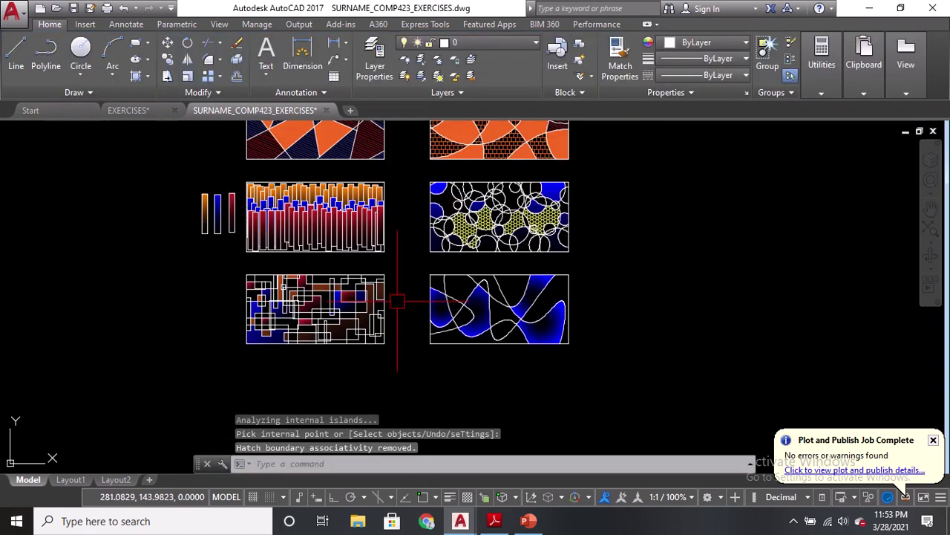
scroll(462, 267, up, 4)
scroll(550, 216, down, 2)
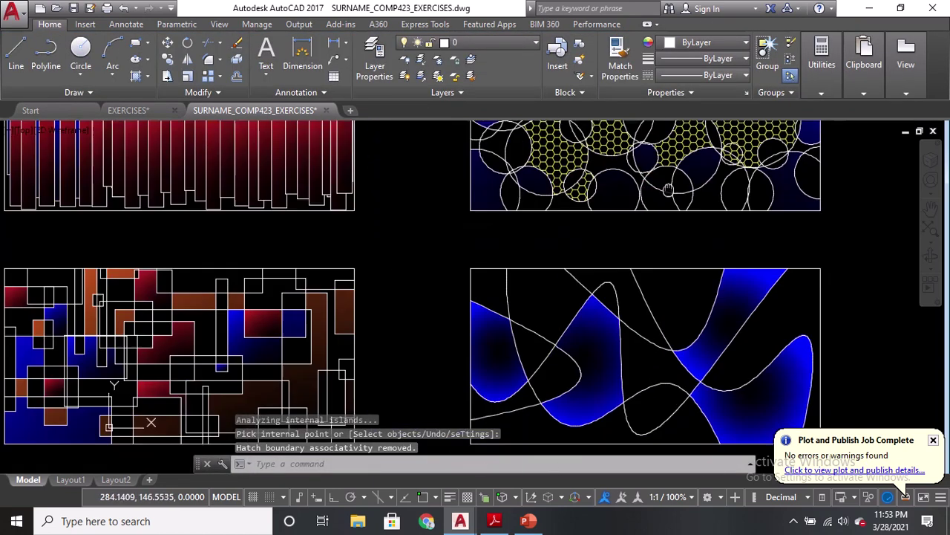
scroll(411, 308, up, 2)
scroll(411, 308, down, 2)
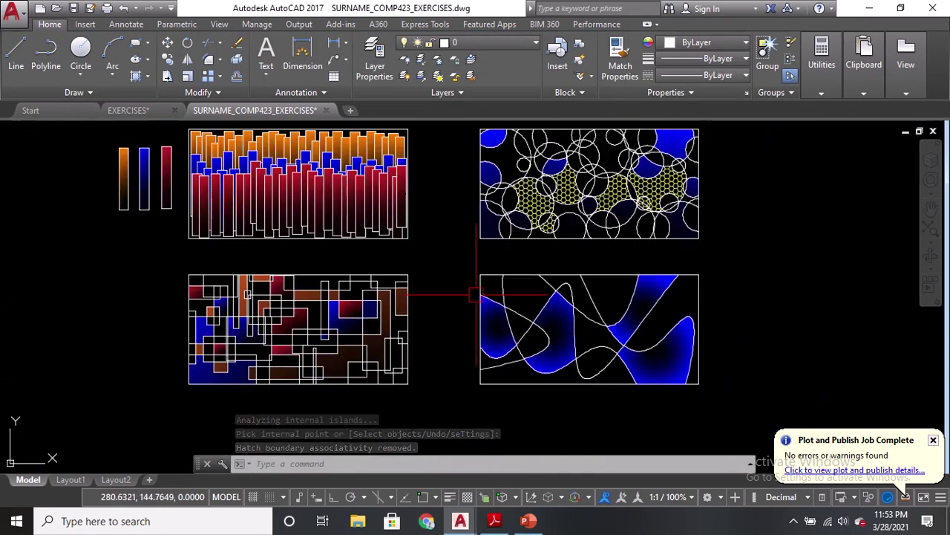
middle_drag(579, 245, 575, 304)
scroll(575, 304, up, 1)
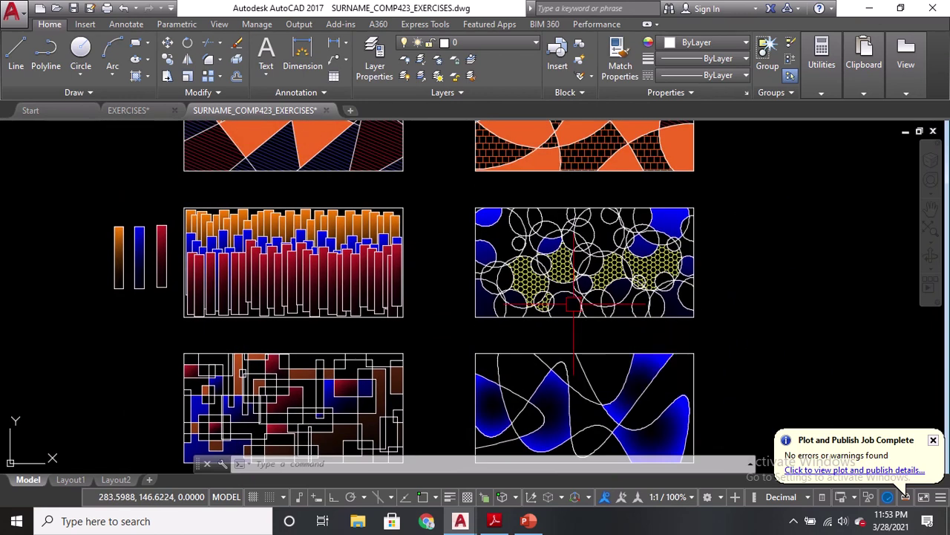
middle_drag(371, 257, 412, 318)
scroll(428, 293, down, 1)
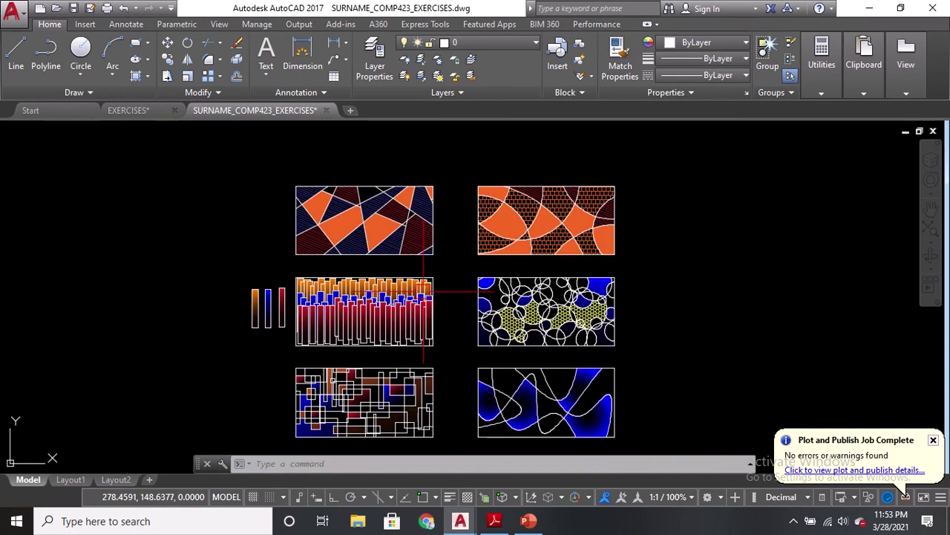
Step: Save the drawing with the six hatched exercises in view
middle_drag(471, 310, 503, 287)
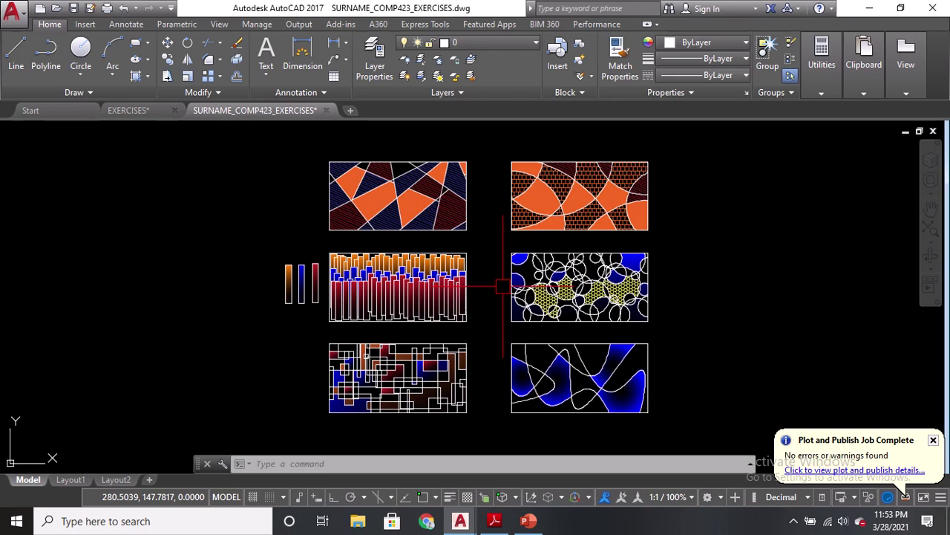
middle_drag(503, 286, 489, 287)
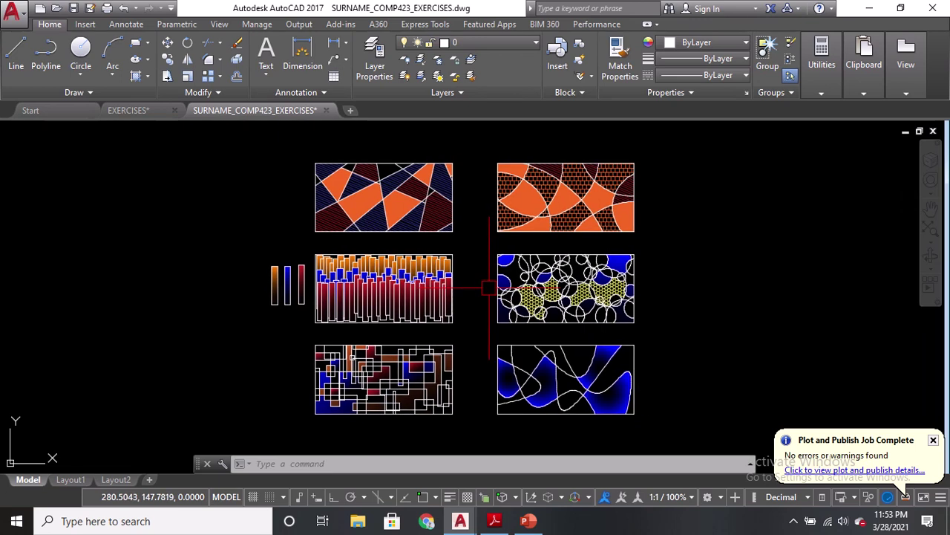
key(ctrl+s)
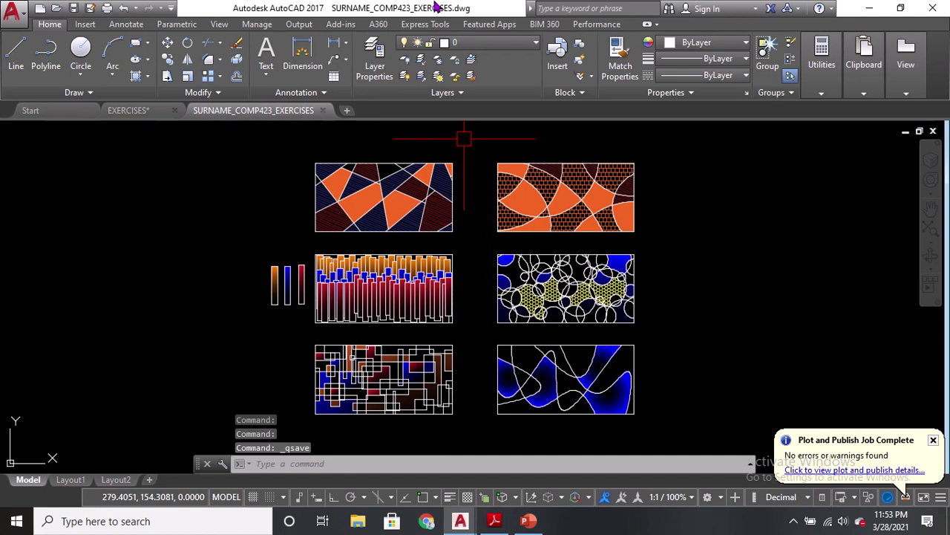